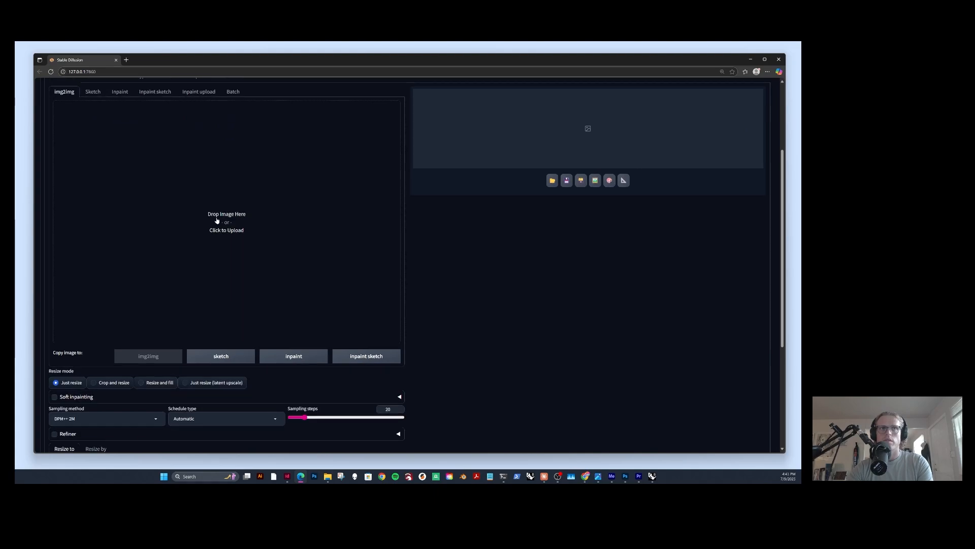
Load the law-building photo from the Img2Img with Controlnet folder as the img2img source image.
{"action": "left_click", "coordinate": [220, 224]}
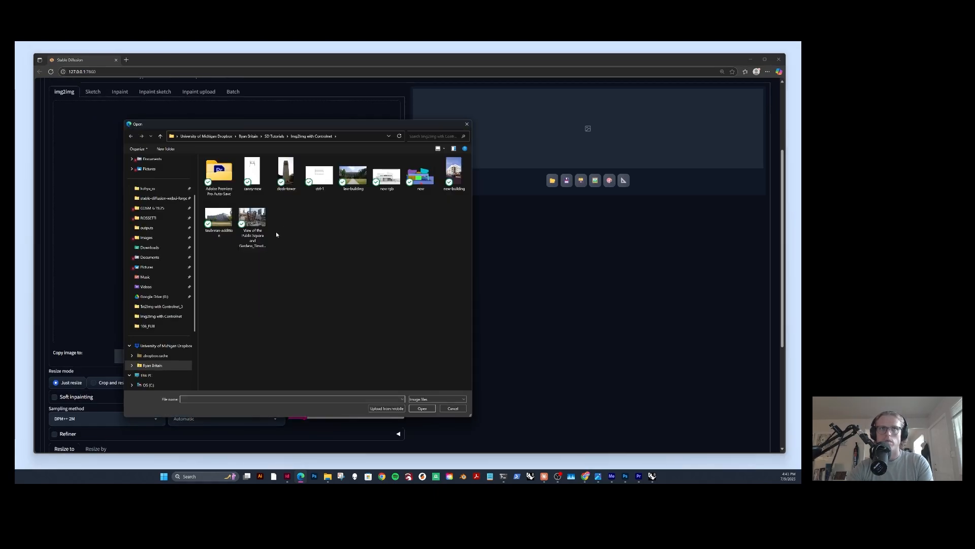
{"action": "left_click", "coordinate": [353, 176]}
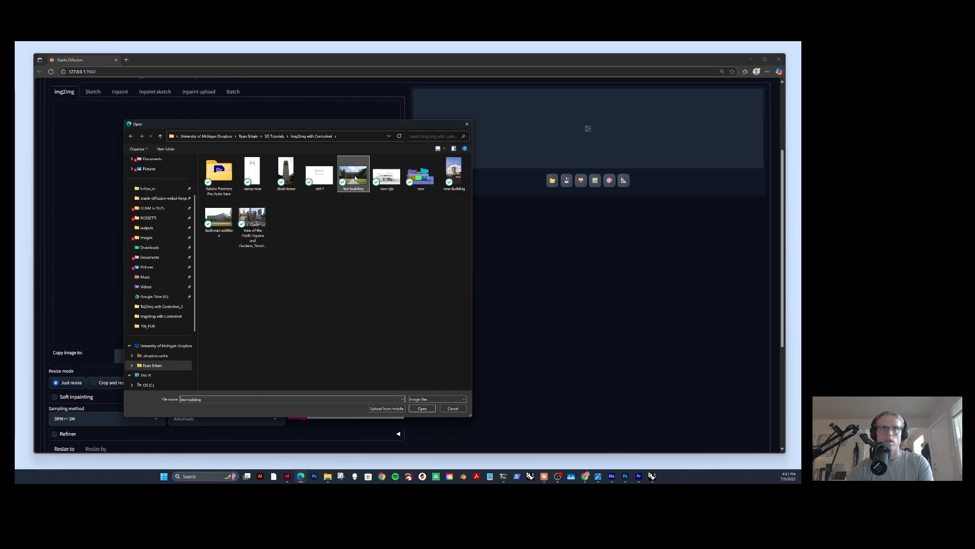
{"action": "left_click", "coordinate": [423, 409]}
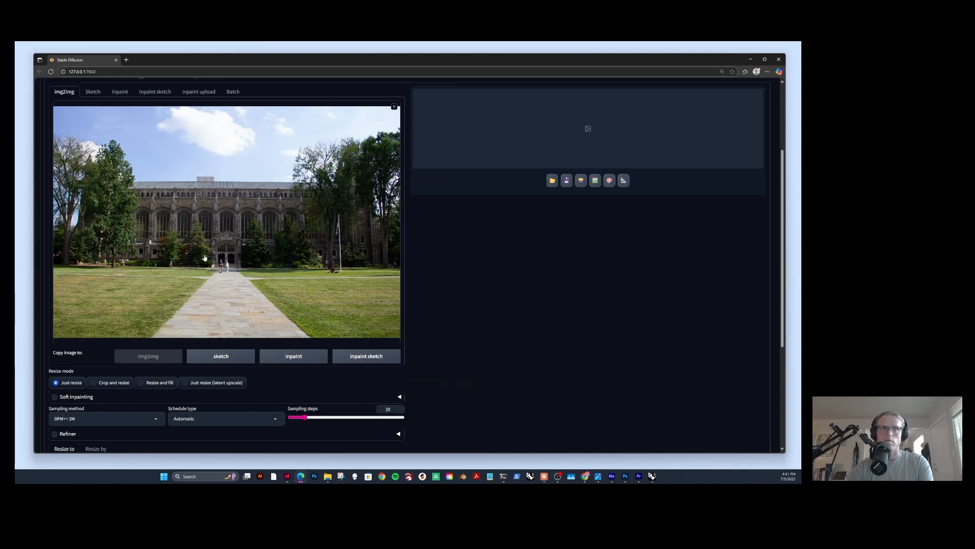
Choose the Karras schedule type and set the sampling steps to 5.
{"action": "scroll", "coordinate": [143, 334], "scroll_direction": "down", "scroll_amount": 2}
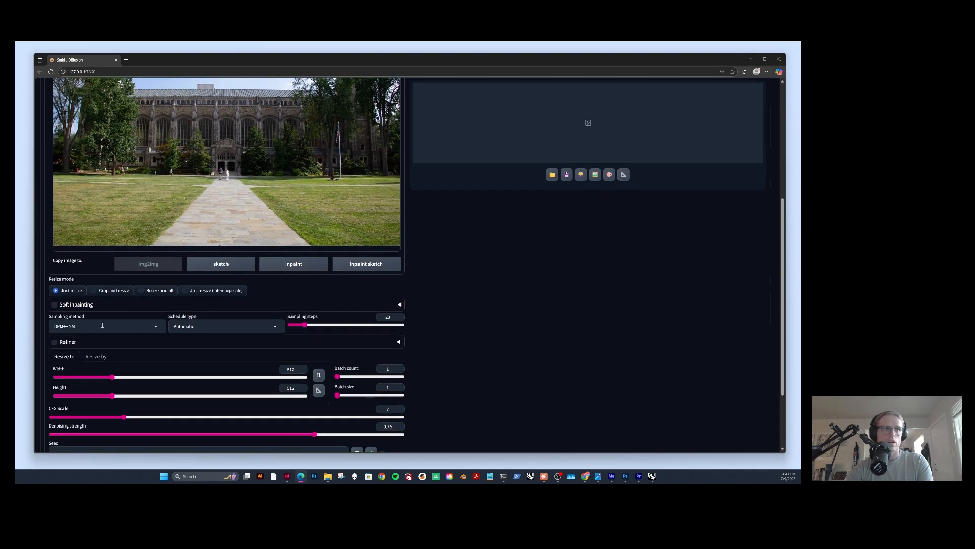
{"action": "scroll", "coordinate": [192, 282], "scroll_direction": "down", "scroll_amount": 1}
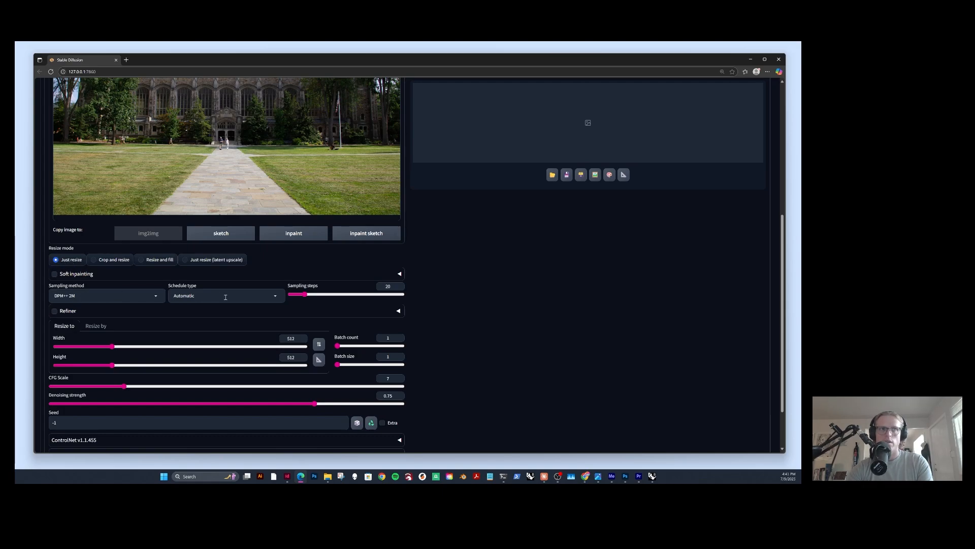
{"action": "left_click", "coordinate": [219, 296]}
{"action": "left_click", "coordinate": [180, 222]}
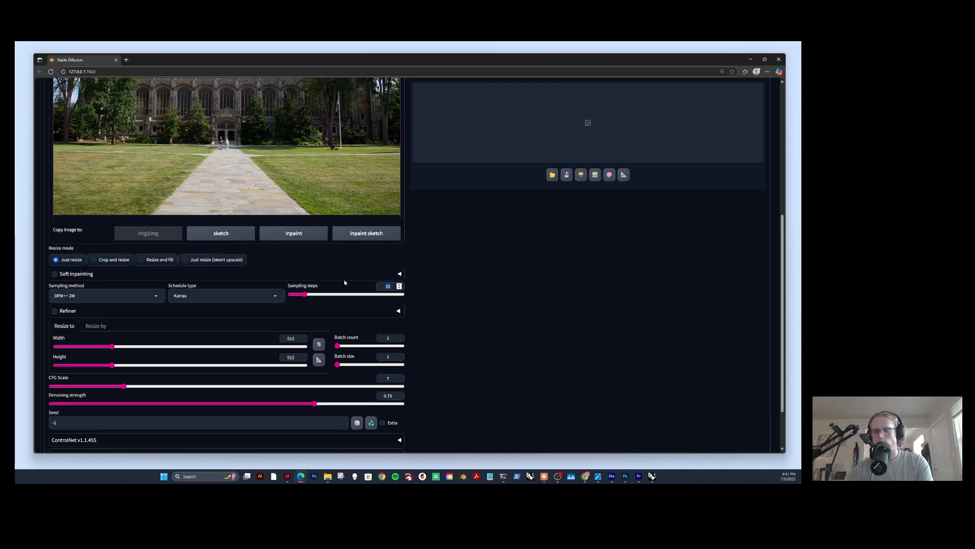
{"action": "type", "text": "5"}
{"action": "left_click", "coordinate": [474, 322]}
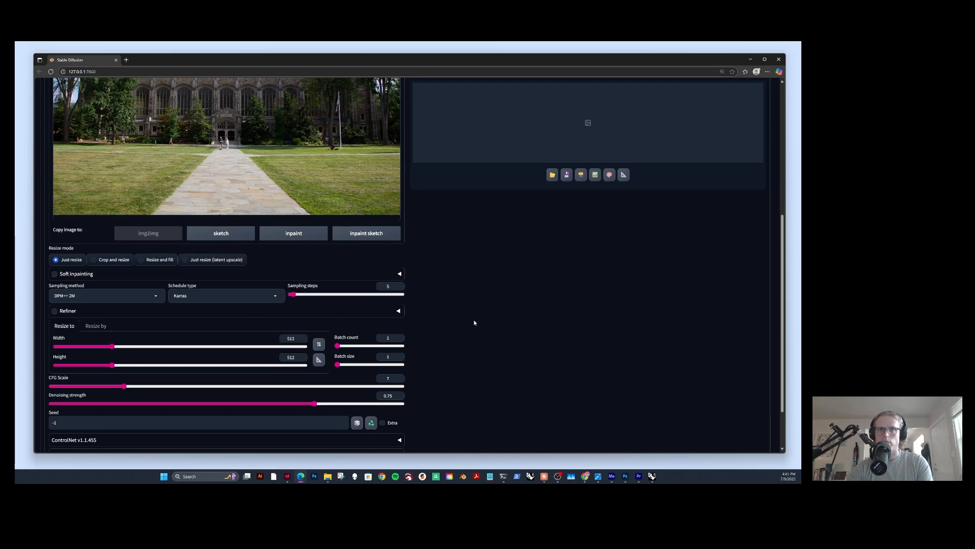
Set the output size to 960 wide by 540 high.
{"action": "scroll", "coordinate": [447, 344], "scroll_direction": "down", "scroll_amount": 1}
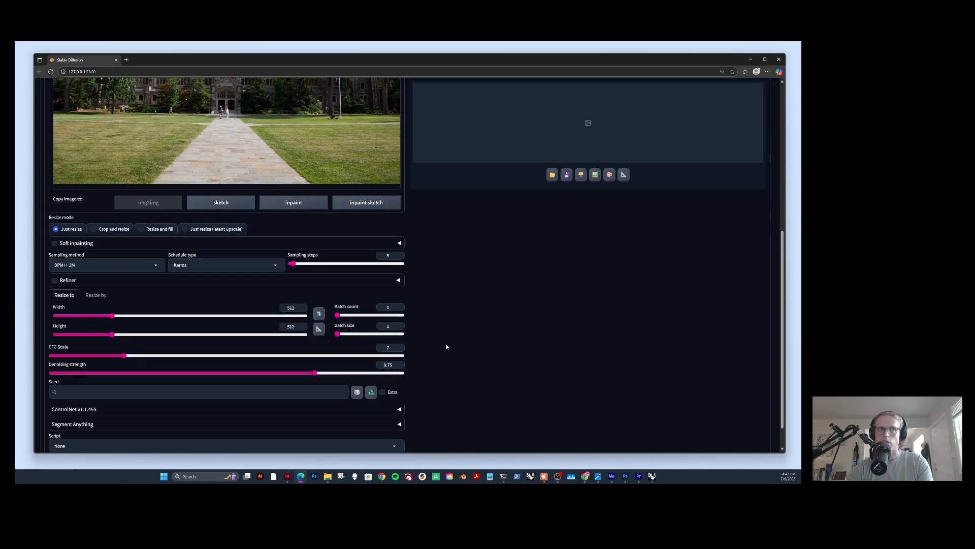
{"action": "double_click", "coordinate": [299, 308]}
{"action": "type", "text": "960"}
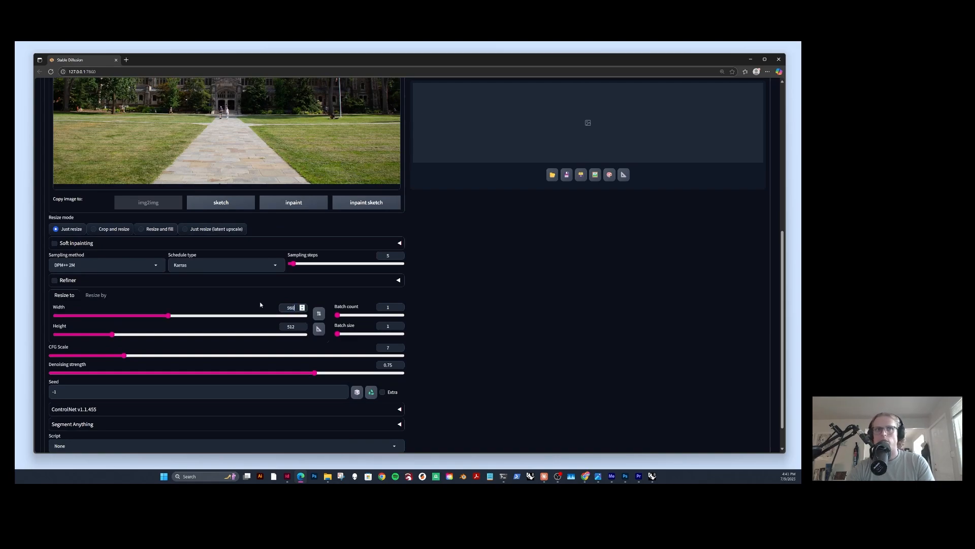
{"action": "key", "text": "Tab"}
{"action": "key", "text": "Tab"}
{"action": "type", "text": "540"}
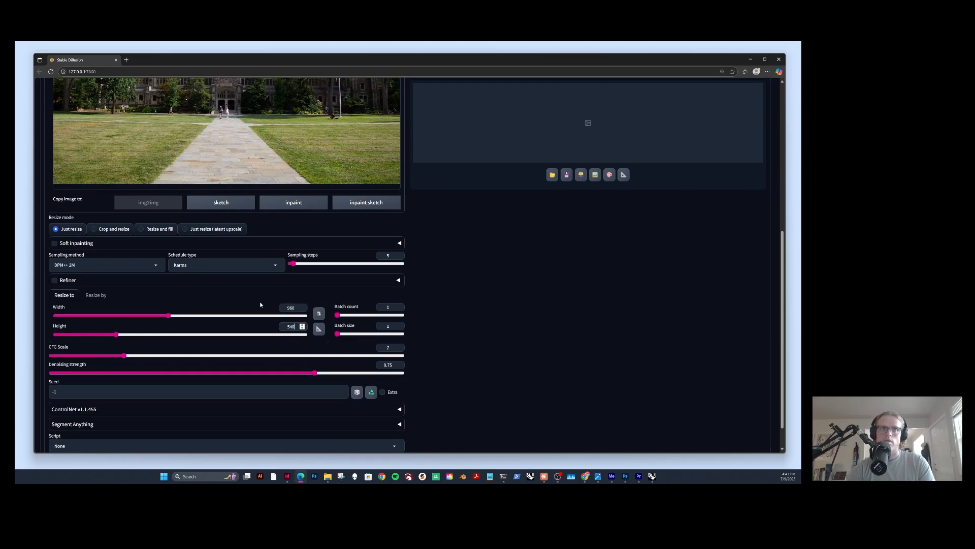
Set the batch size to 4 and lower the CFG scale to 3.
{"action": "left_click", "coordinate": [399, 324]}
{"action": "left_click", "coordinate": [398, 325]}
{"action": "left_click", "coordinate": [399, 325]}
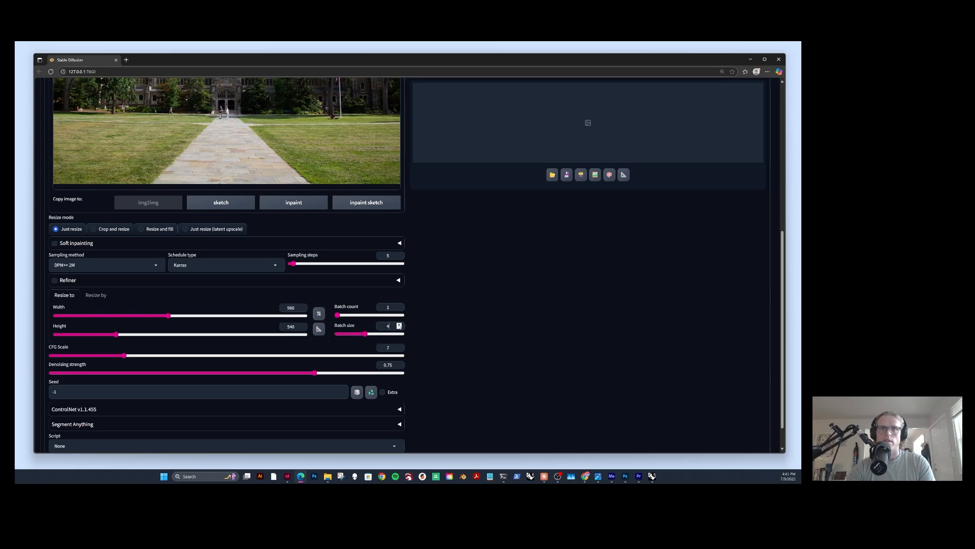
{"action": "left_click_drag", "start_coordinate": [125, 356], "coordinate": [74, 360]}
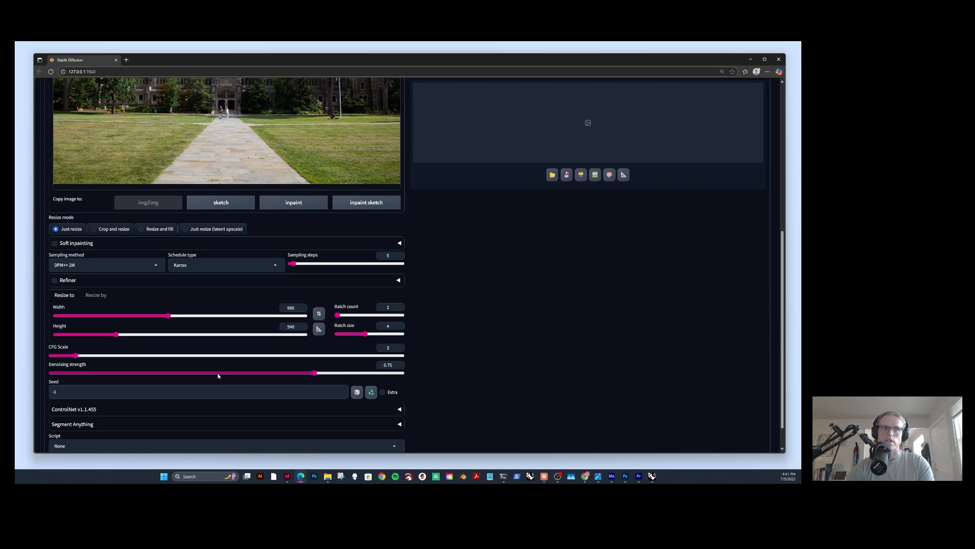
Lower the denoising strength to 0 and look over the source photo.
{"action": "left_click_drag", "start_coordinate": [315, 373], "coordinate": [49, 376]}
{"action": "scroll", "coordinate": [211, 354], "scroll_direction": "up", "scroll_amount": 1}
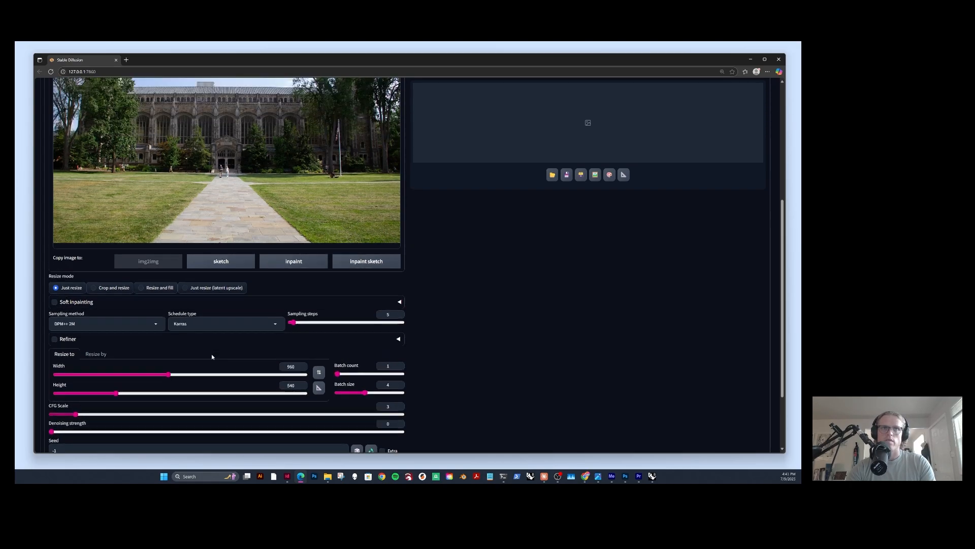
{"action": "scroll", "coordinate": [230, 365], "scroll_direction": "up", "scroll_amount": 1}
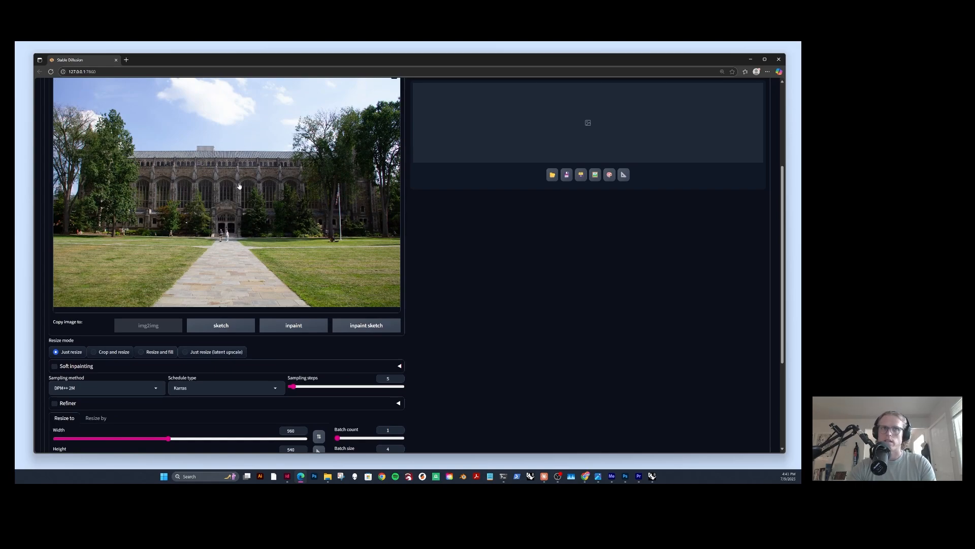
{"action": "scroll", "coordinate": [256, 238], "scroll_direction": "up", "scroll_amount": 1}
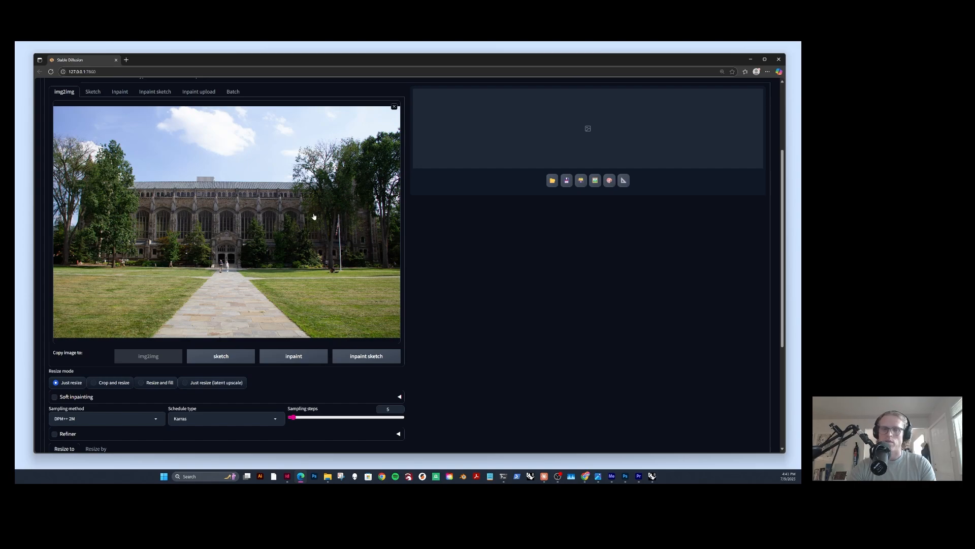
Raise the denoising strength to its maximum of 1.
{"action": "scroll", "coordinate": [226, 192], "scroll_direction": "down", "scroll_amount": 4}
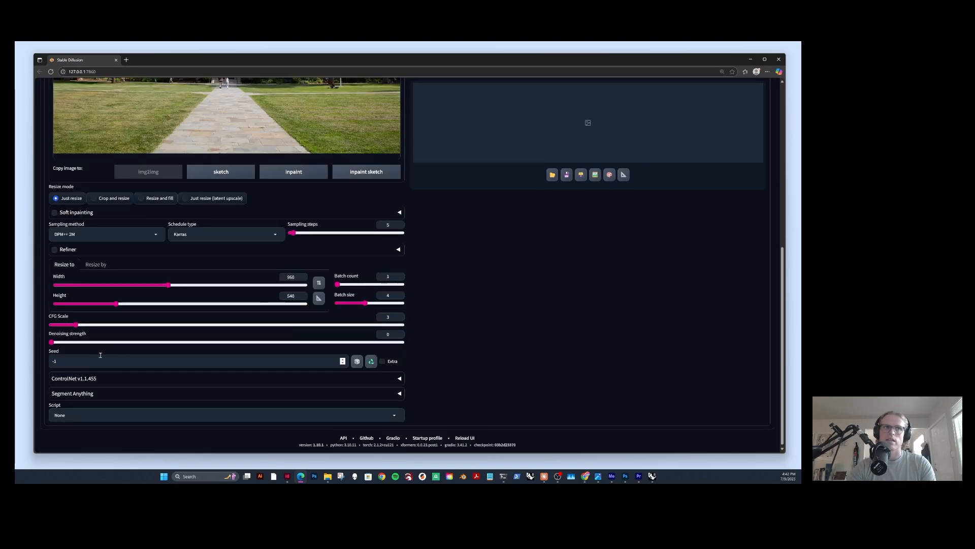
{"action": "left_click_drag", "start_coordinate": [52, 342], "coordinate": [418, 334]}
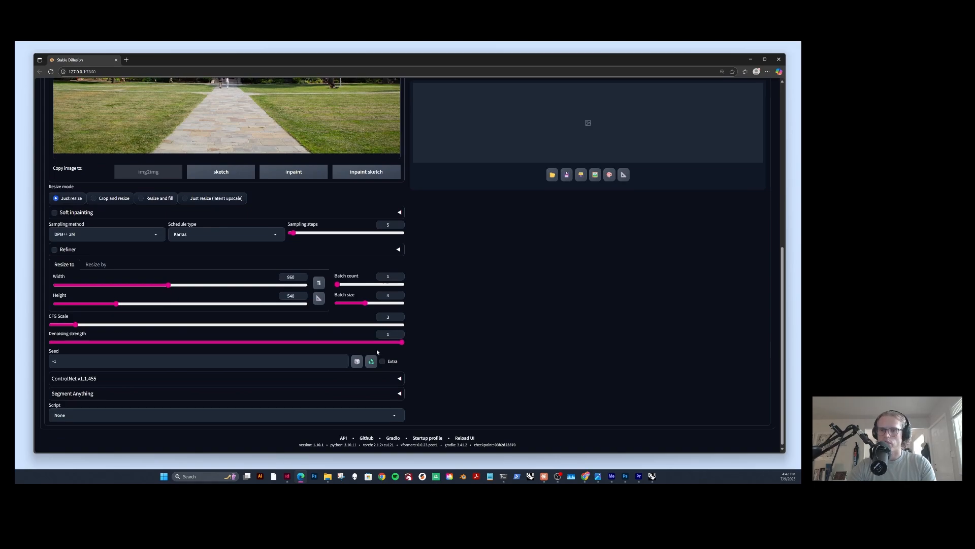
{"action": "scroll", "coordinate": [377, 349], "scroll_direction": "up", "scroll_amount": 4}
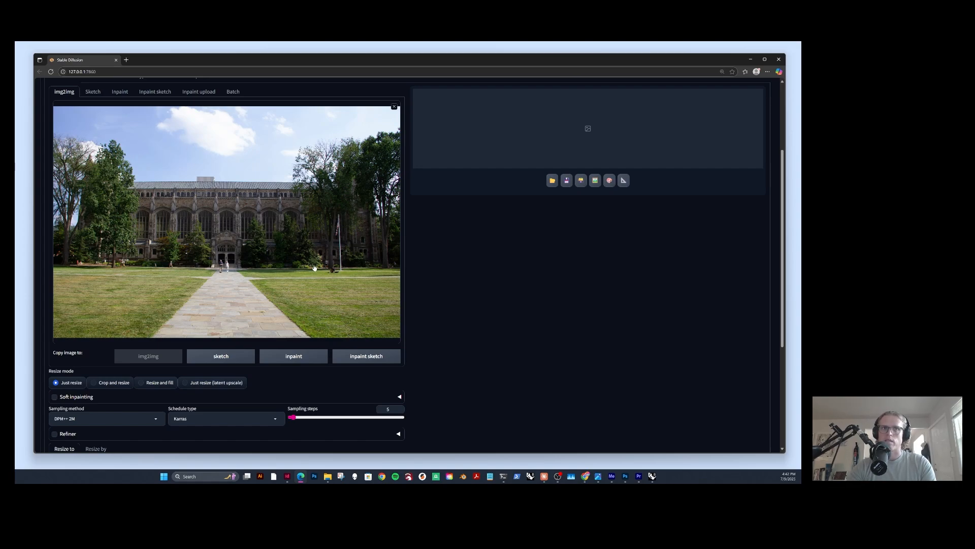
Review the source photo and empty prompt alongside the denoising strength and other generation settings.
{"action": "scroll", "coordinate": [316, 274], "scroll_direction": "up", "scroll_amount": 1}
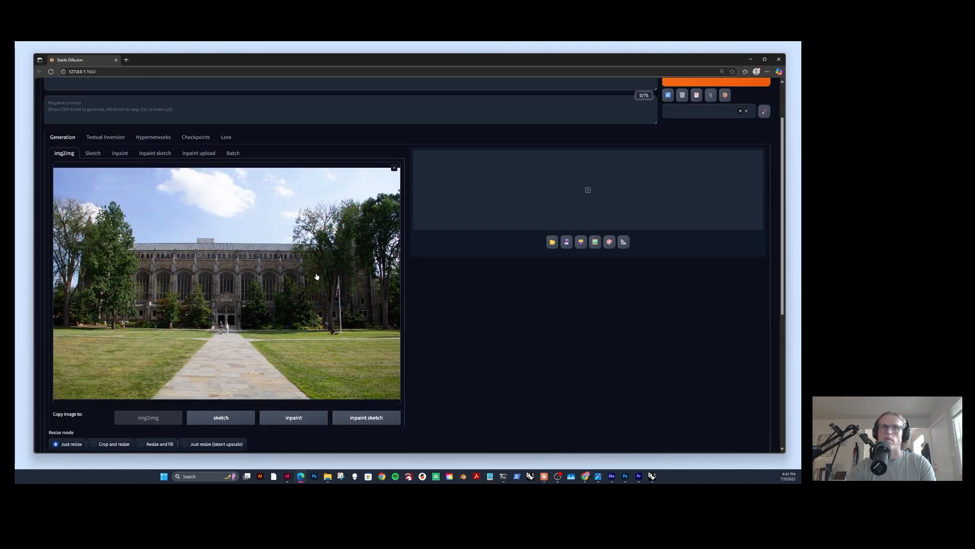
{"action": "scroll", "coordinate": [316, 275], "scroll_direction": "down", "scroll_amount": 4}
{"action": "scroll", "coordinate": [264, 318], "scroll_direction": "up", "scroll_amount": 3}
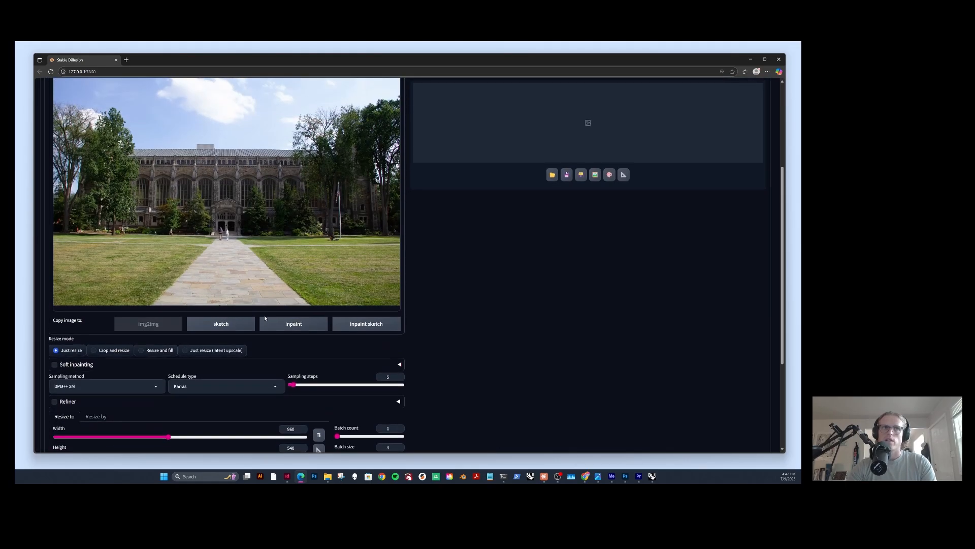
{"action": "scroll", "coordinate": [264, 318], "scroll_direction": "down", "scroll_amount": 3}
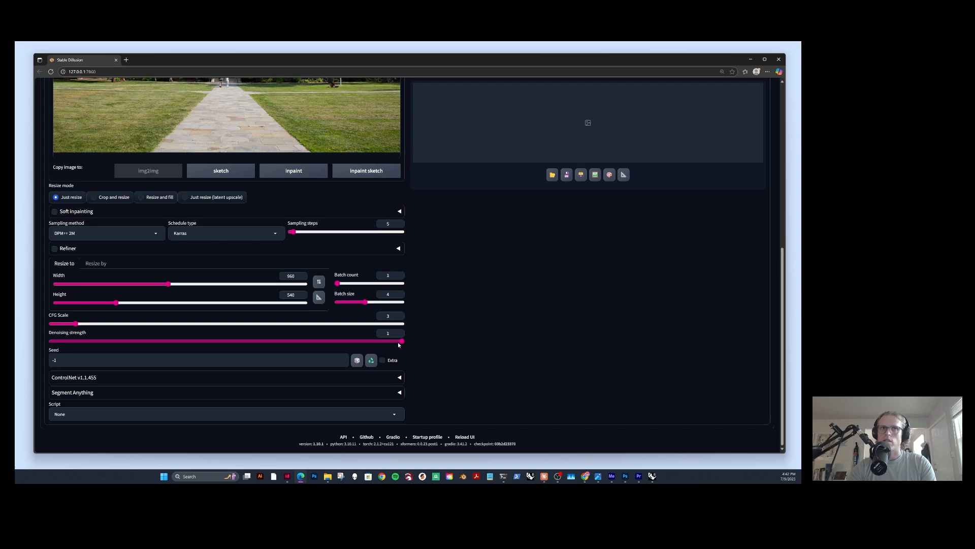
{"action": "scroll", "coordinate": [315, 281], "scroll_direction": "up", "scroll_amount": 4}
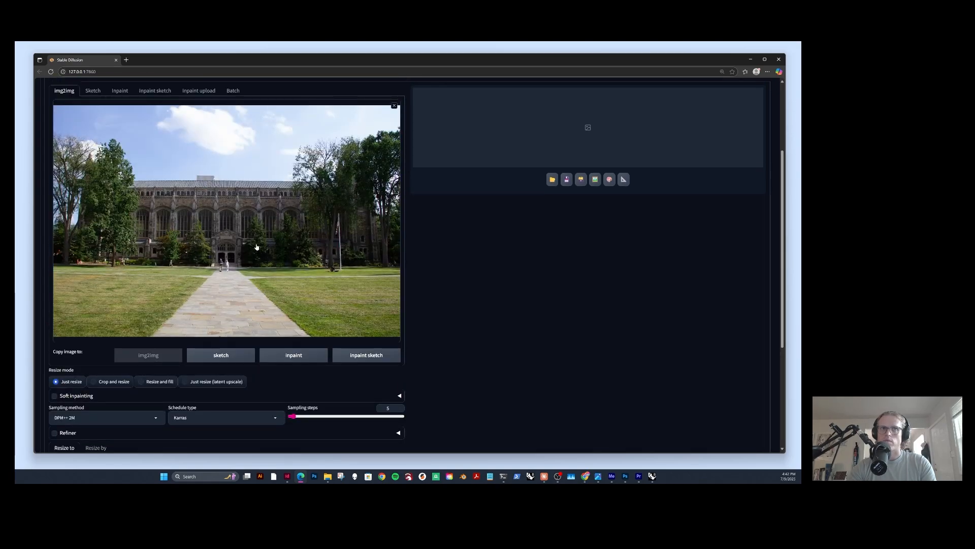
{"action": "scroll", "coordinate": [256, 248], "scroll_direction": "down", "scroll_amount": 2}
{"action": "scroll", "coordinate": [252, 182], "scroll_direction": "down", "scroll_amount": 2}
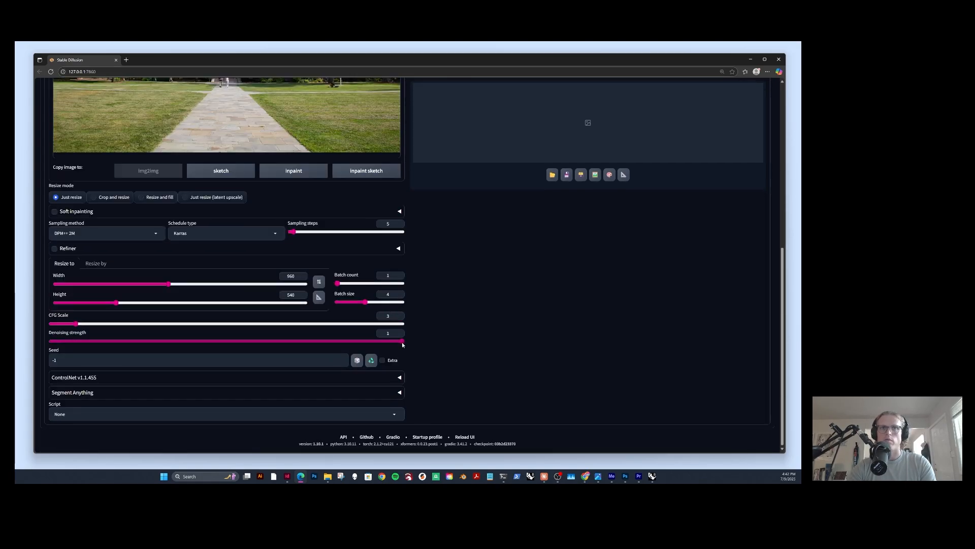
{"action": "mouse_move", "coordinate": [402, 341]}
{"action": "left_mouse_down"}
{"action": "mouse_move", "coordinate": [141, 345]}
{"action": "mouse_move", "coordinate": [403, 341]}
{"action": "left_mouse_up"}
{"action": "scroll", "coordinate": [292, 233], "scroll_direction": "up", "scroll_amount": 3}
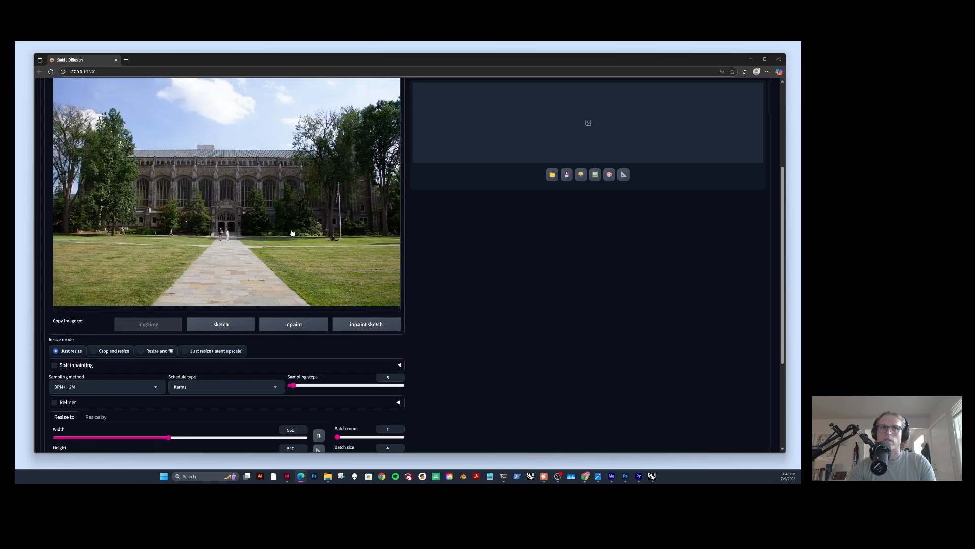
{"action": "scroll", "coordinate": [331, 237], "scroll_direction": "up", "scroll_amount": 3}
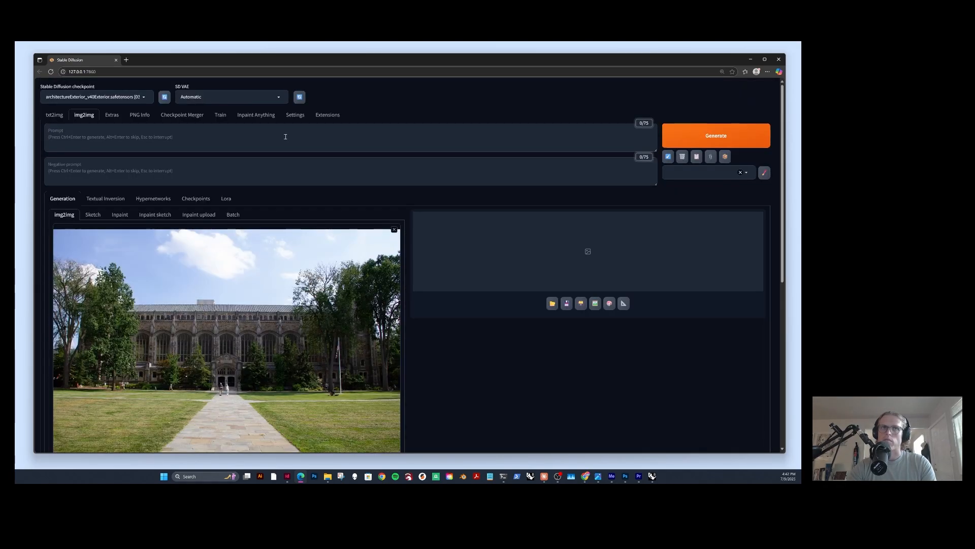
{"action": "scroll", "coordinate": [420, 353], "scroll_direction": "down", "scroll_amount": 3}
{"action": "scroll", "coordinate": [420, 354], "scroll_direction": "down", "scroll_amount": 3}
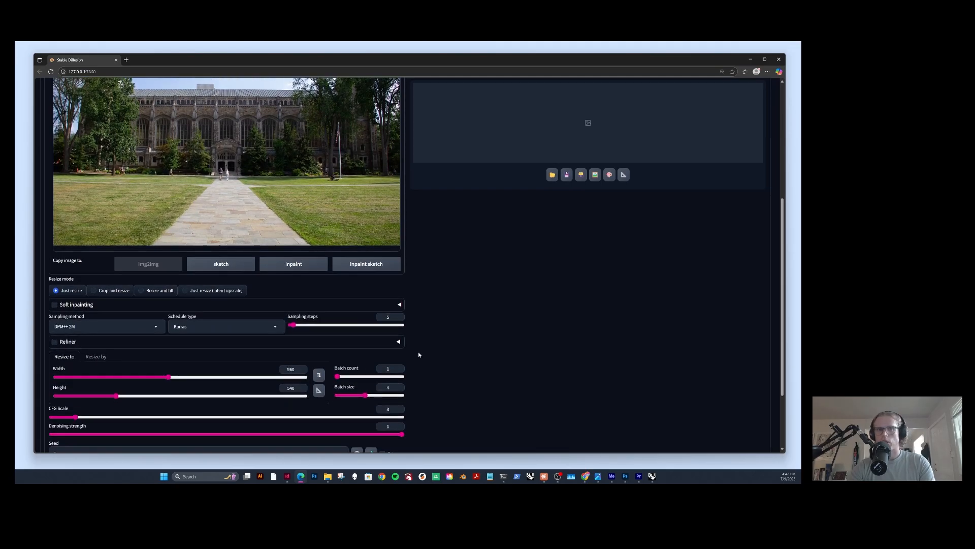
{"action": "scroll", "coordinate": [411, 345], "scroll_direction": "up", "scroll_amount": 1}
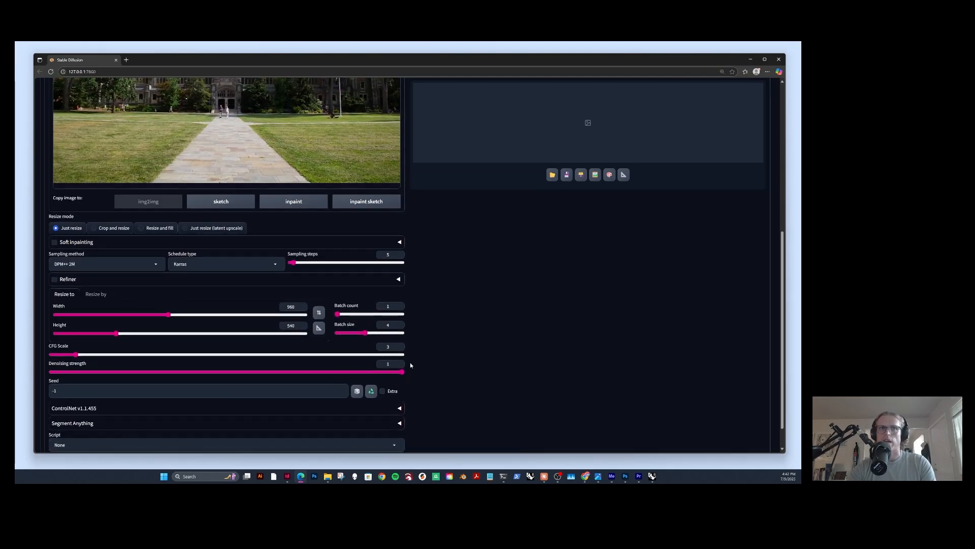
{"action": "scroll", "coordinate": [285, 324], "scroll_direction": "up", "scroll_amount": 2}
{"action": "scroll", "coordinate": [334, 370], "scroll_direction": "down", "scroll_amount": 2}
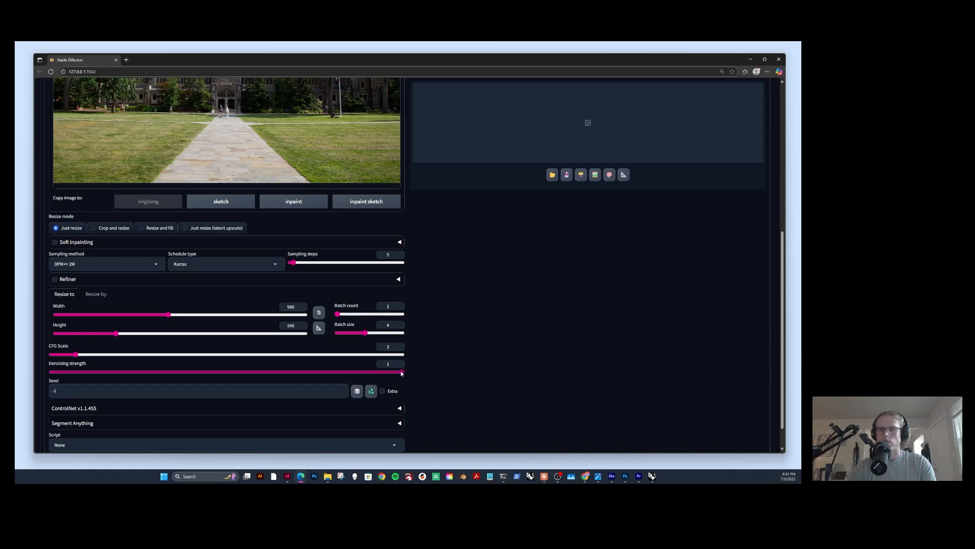
{"action": "scroll", "coordinate": [428, 364], "scroll_direction": "down", "scroll_amount": 1}
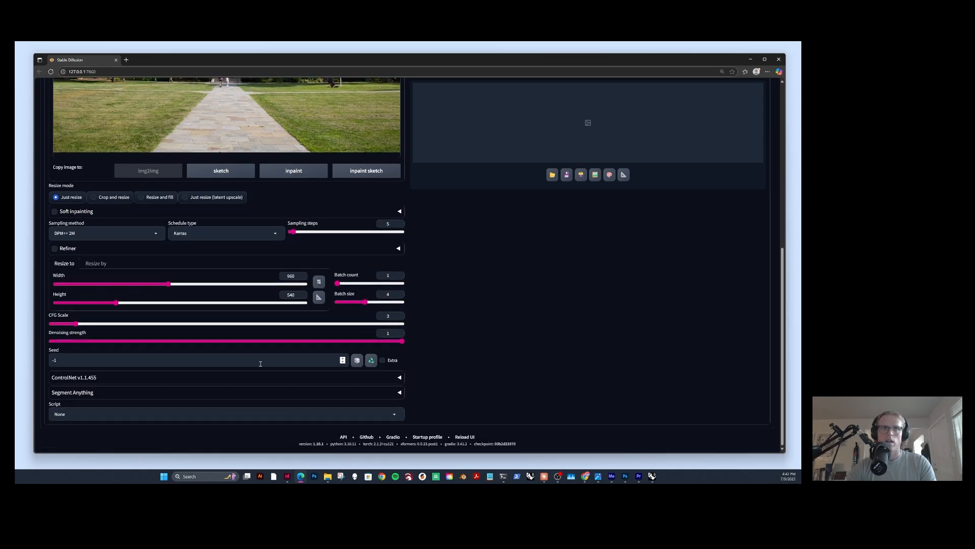
{"action": "scroll", "coordinate": [507, 343], "scroll_direction": "up", "scroll_amount": 4}
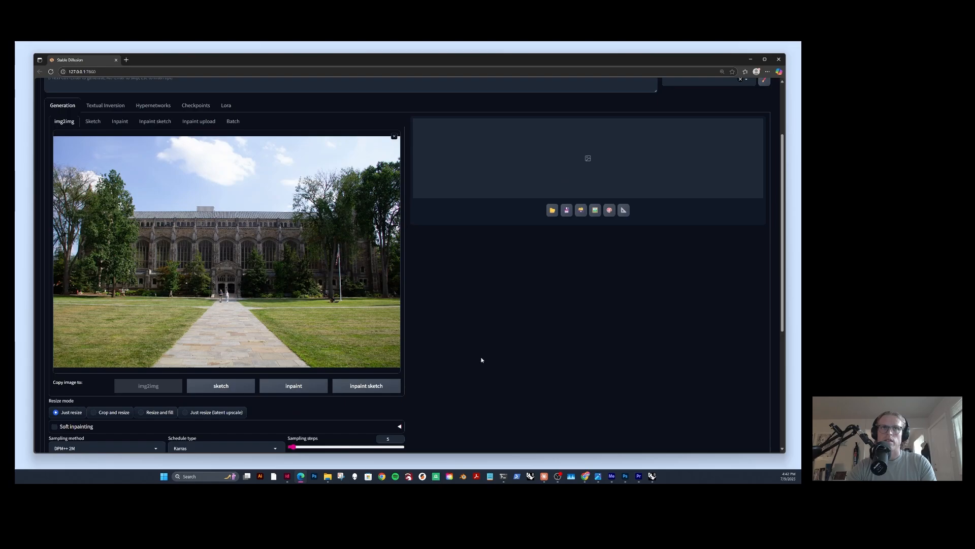
{"action": "scroll", "coordinate": [481, 359], "scroll_direction": "down", "scroll_amount": 1}
{"action": "scroll", "coordinate": [481, 360], "scroll_direction": "down", "scroll_amount": 3}
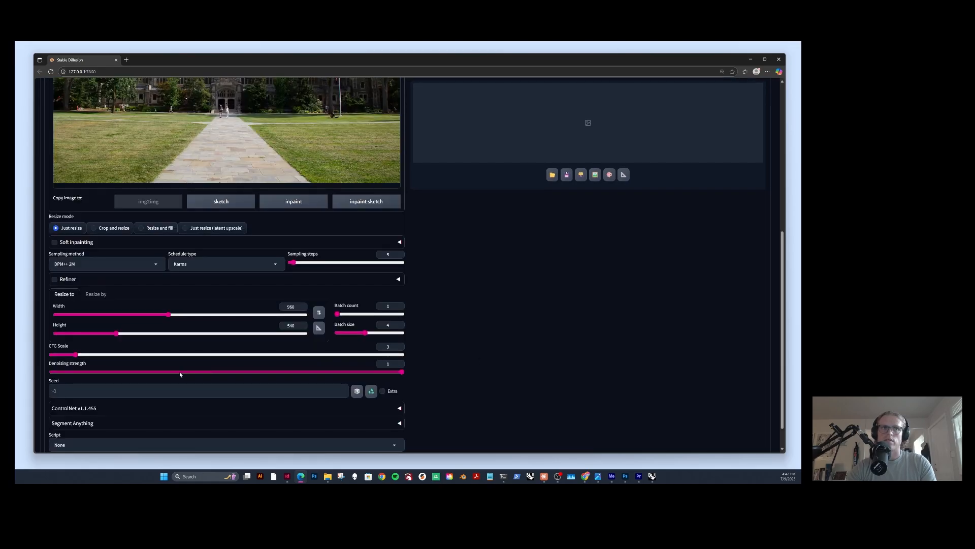
Enter the prompt "american gothic architecture, institutional building, law building, stone, arches, sunny day".
{"action": "scroll", "coordinate": [84, 374], "scroll_direction": "up", "scroll_amount": 6}
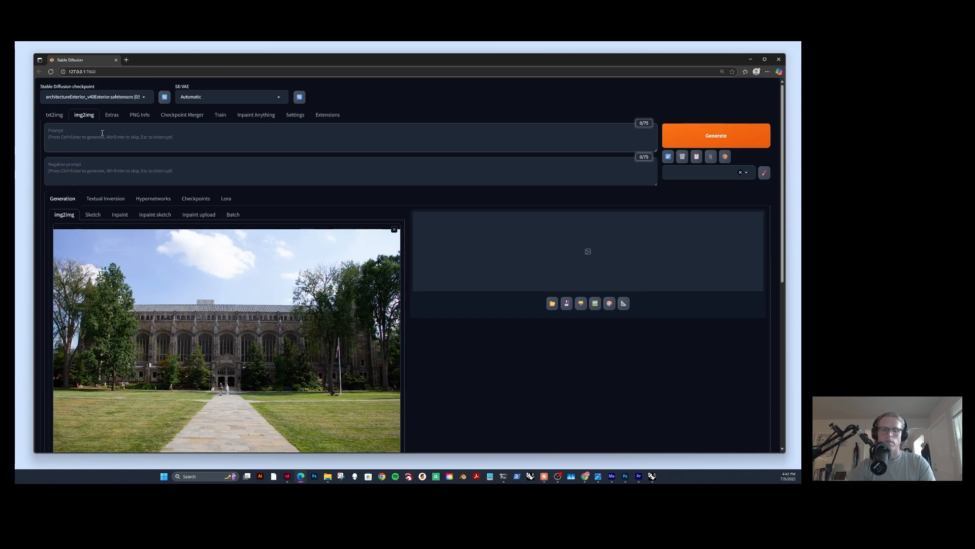
{"action": "left_click", "coordinate": [102, 133]}
{"action": "type", "text": "a"}
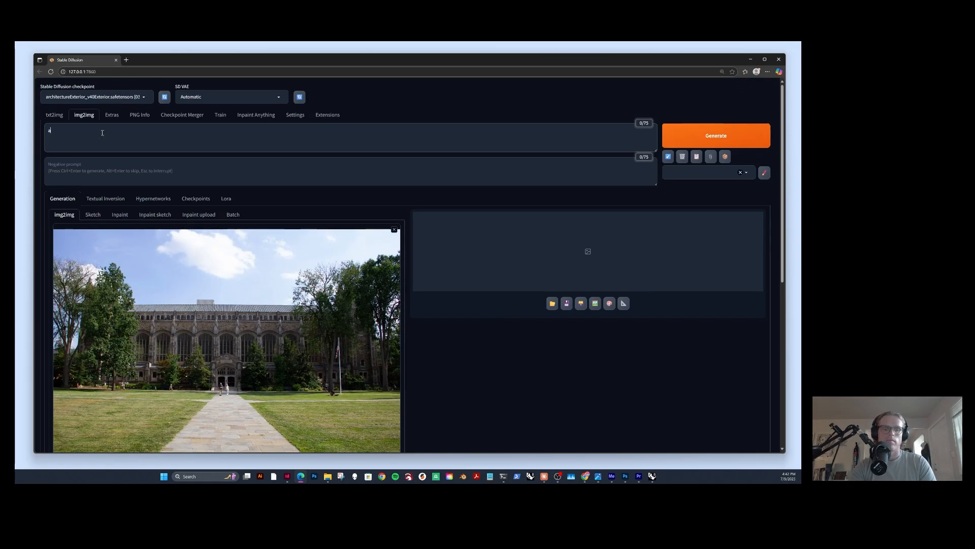
{"action": "type", "text": "merican gothic architecture, institutional building, law building, stone, arches, sunny day"}
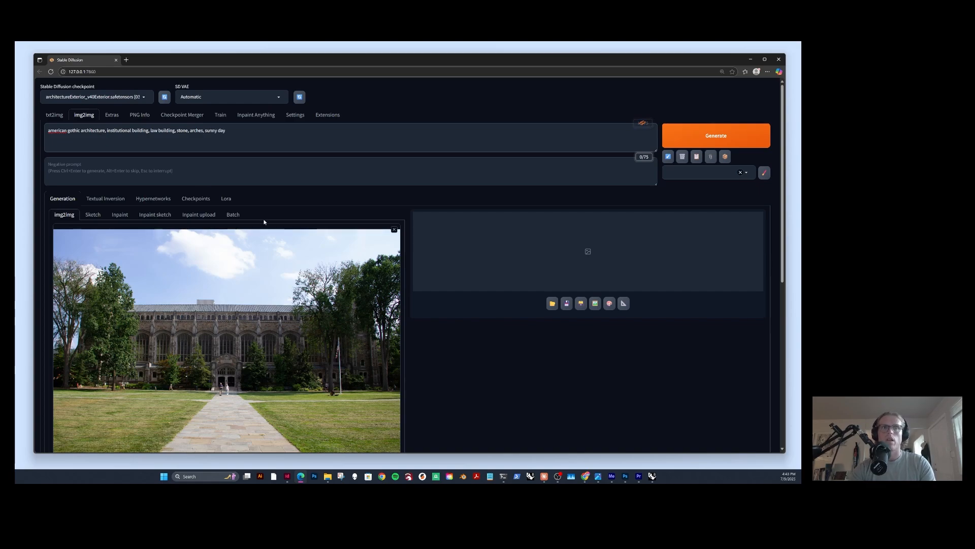
{"action": "scroll", "coordinate": [438, 300], "scroll_direction": "down", "scroll_amount": 2}
{"action": "scroll", "coordinate": [437, 300], "scroll_direction": "up", "scroll_amount": 2}
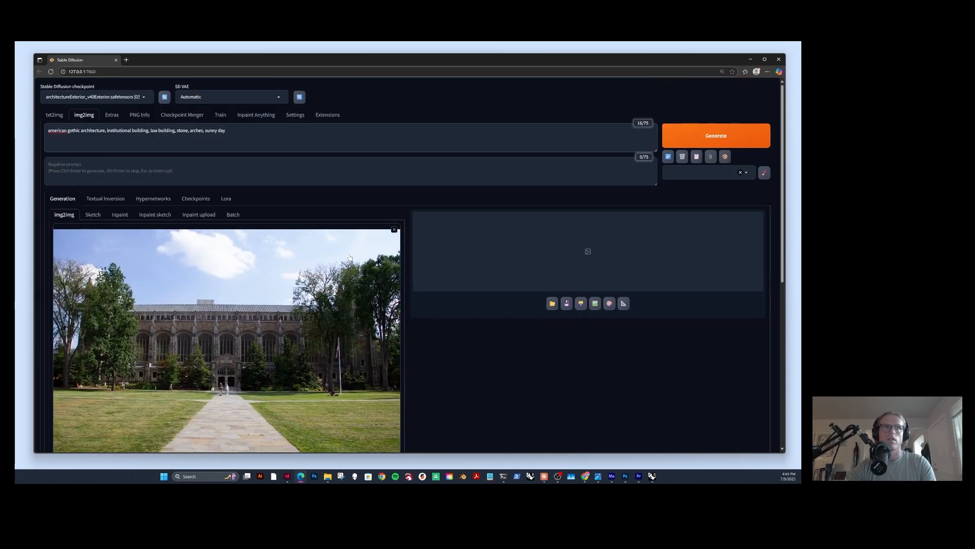
Check the available checkpoints and the generation settings, and generate a batch of images from the law building photo.
{"action": "left_click", "coordinate": [98, 98]}
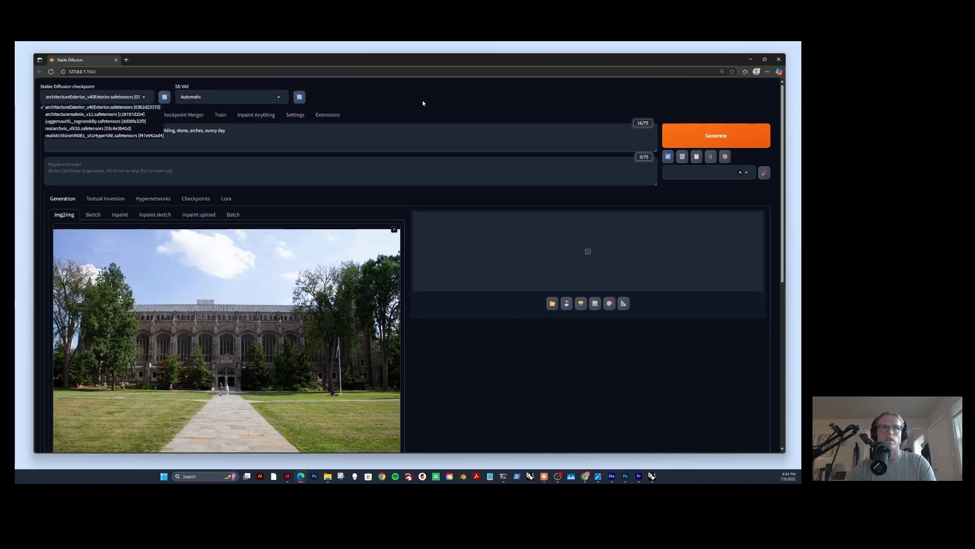
{"action": "left_click", "coordinate": [416, 128]}
{"action": "scroll", "coordinate": [400, 235], "scroll_direction": "down", "scroll_amount": 3}
{"action": "scroll", "coordinate": [435, 311], "scroll_direction": "down", "scroll_amount": 3}
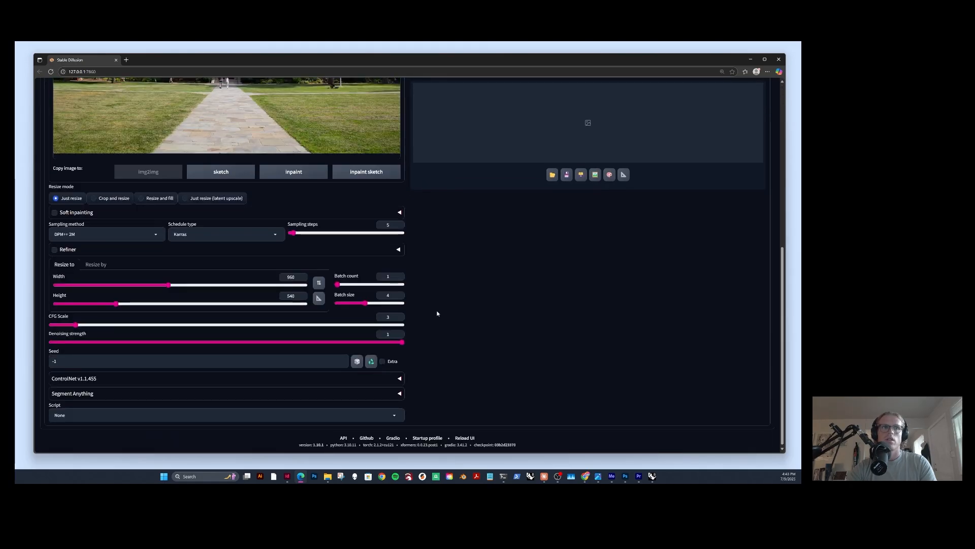
{"action": "scroll", "coordinate": [436, 311], "scroll_direction": "up", "scroll_amount": 5}
{"action": "scroll", "coordinate": [636, 209], "scroll_direction": "up", "scroll_amount": 1}
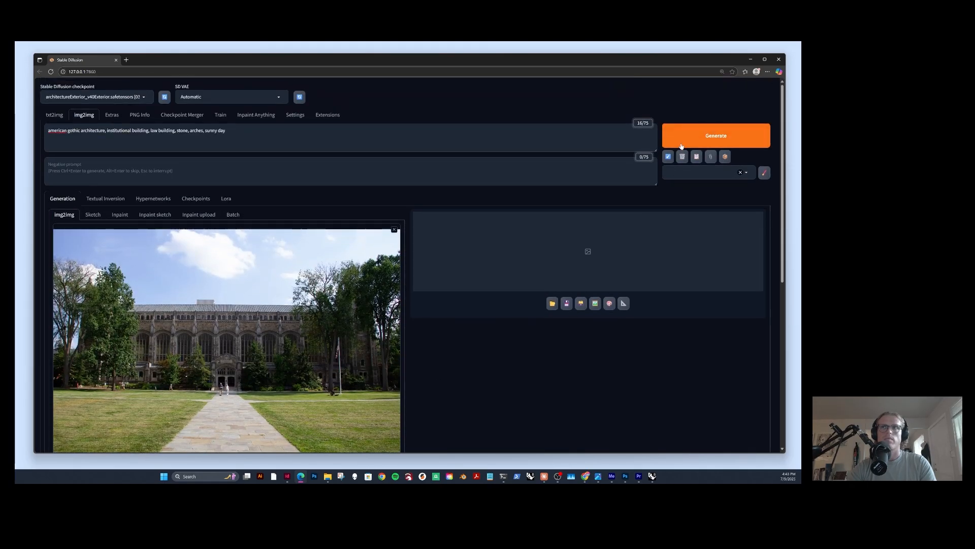
{"action": "left_click", "coordinate": [683, 145]}
Browse the individual images generated at denoising strength 1 and compare them with the source photo.
{"action": "scroll", "coordinate": [397, 387], "scroll_direction": "down", "scroll_amount": 1}
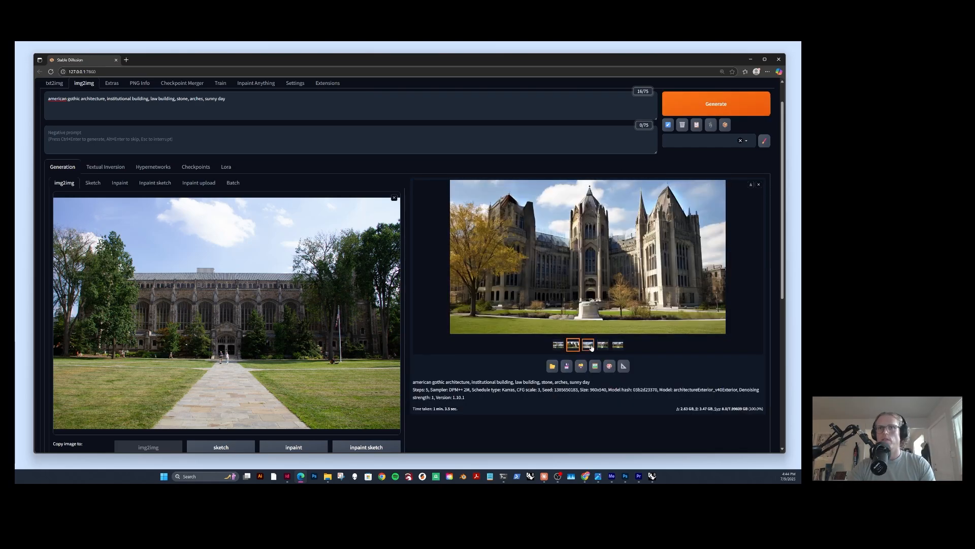
{"action": "left_click", "coordinate": [589, 346]}
{"action": "left_click", "coordinate": [605, 346]}
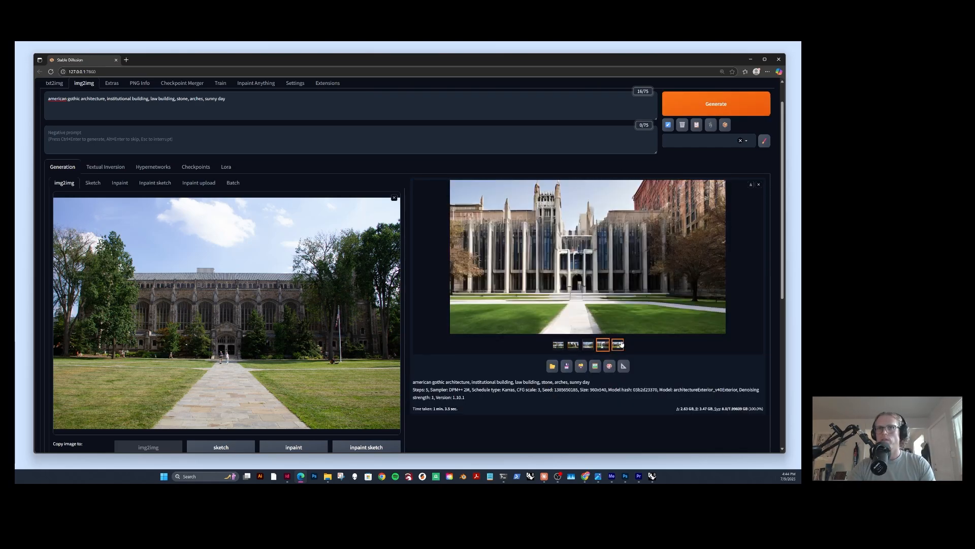
{"action": "left_click", "coordinate": [617, 345]}
{"action": "left_click", "coordinate": [603, 345]}
{"action": "left_click", "coordinate": [587, 346]}
{"action": "left_click", "coordinate": [573, 345]}
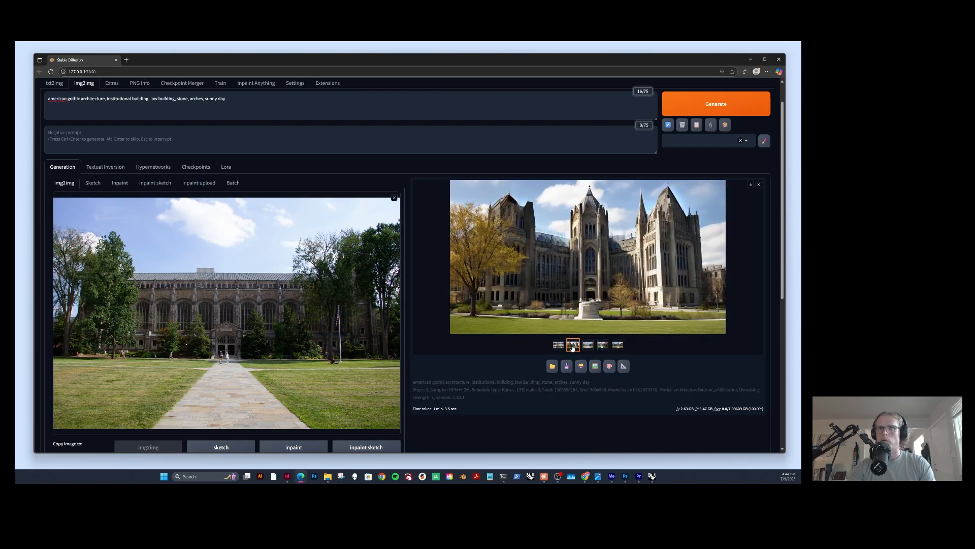
{"action": "left_click", "coordinate": [587, 346]}
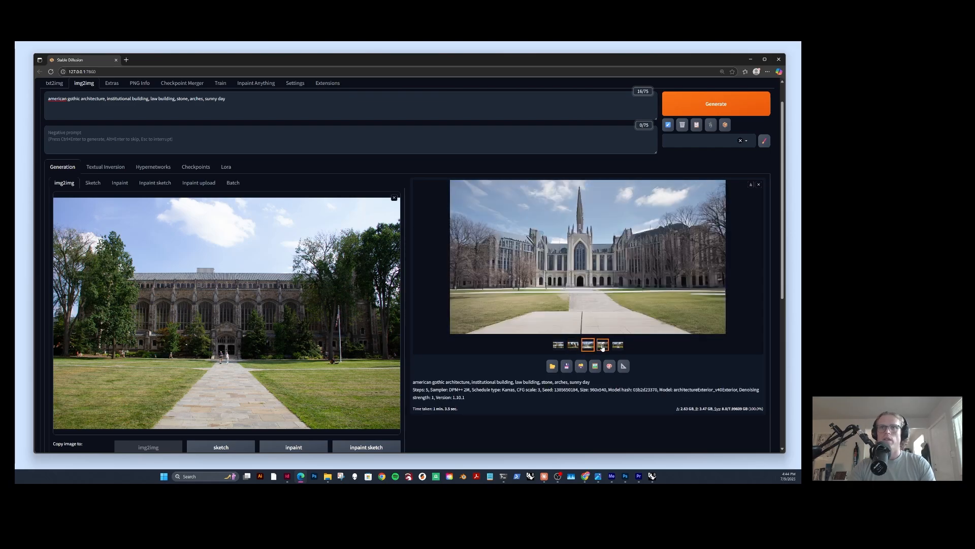
{"action": "left_click", "coordinate": [604, 346]}
{"action": "left_click", "coordinate": [618, 345]}
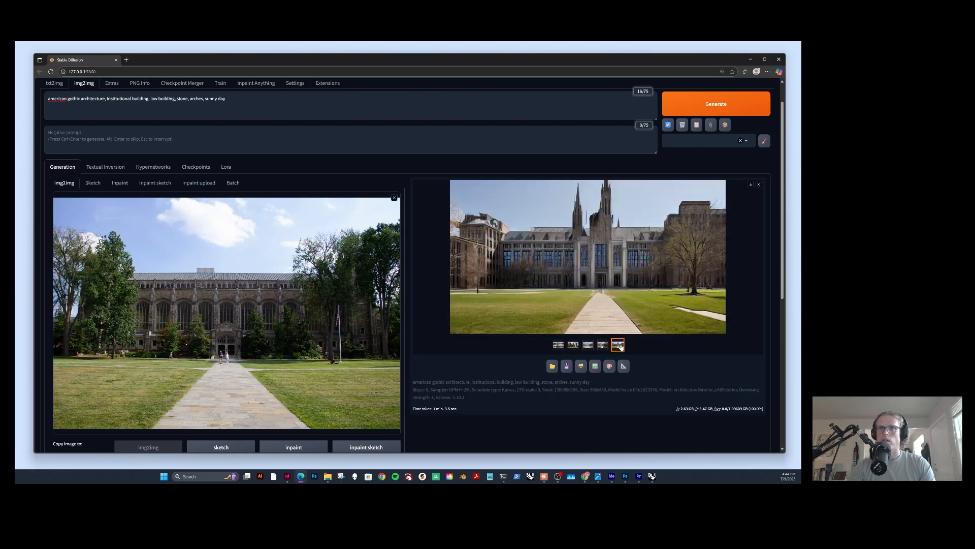
{"action": "left_click", "coordinate": [604, 346]}
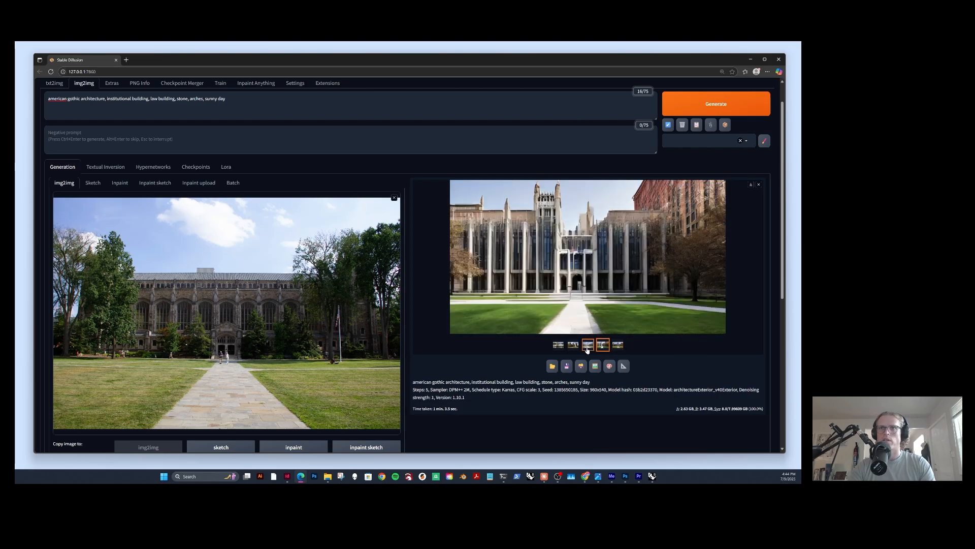
{"action": "left_click", "coordinate": [588, 345]}
{"action": "left_click", "coordinate": [573, 346]}
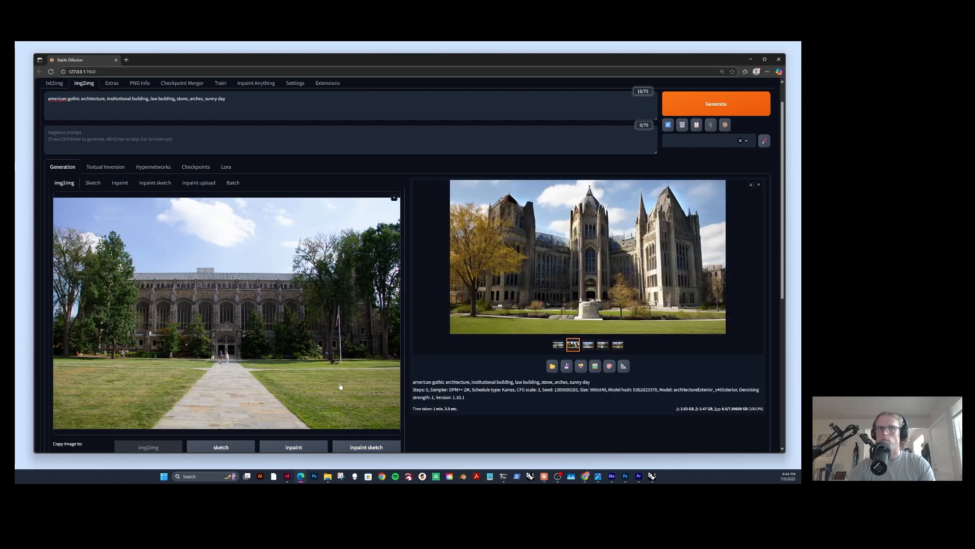
Set the denoising strength to 0.8, generate a new batch and open its first individual image.
{"action": "scroll", "coordinate": [394, 350], "scroll_direction": "down", "scroll_amount": 5}
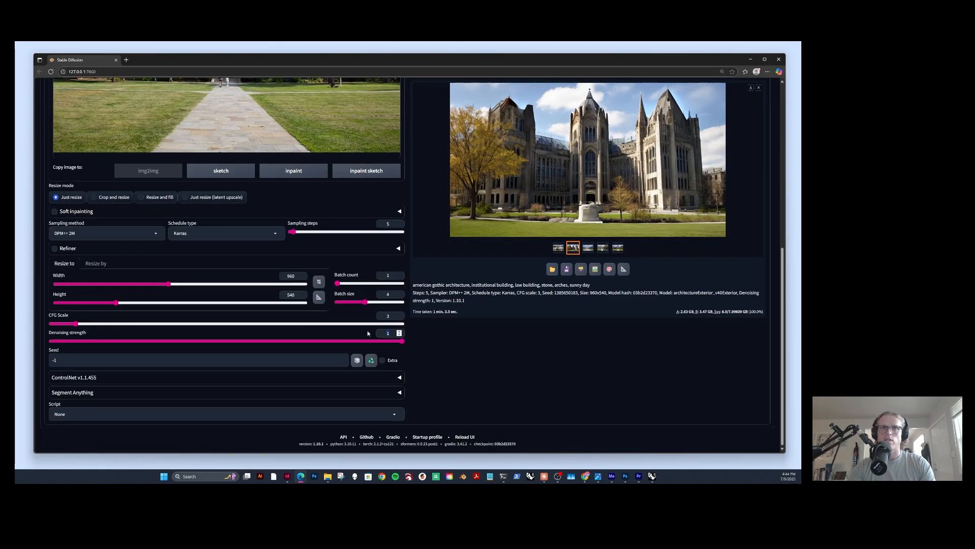
{"action": "type", "text": ".8"}
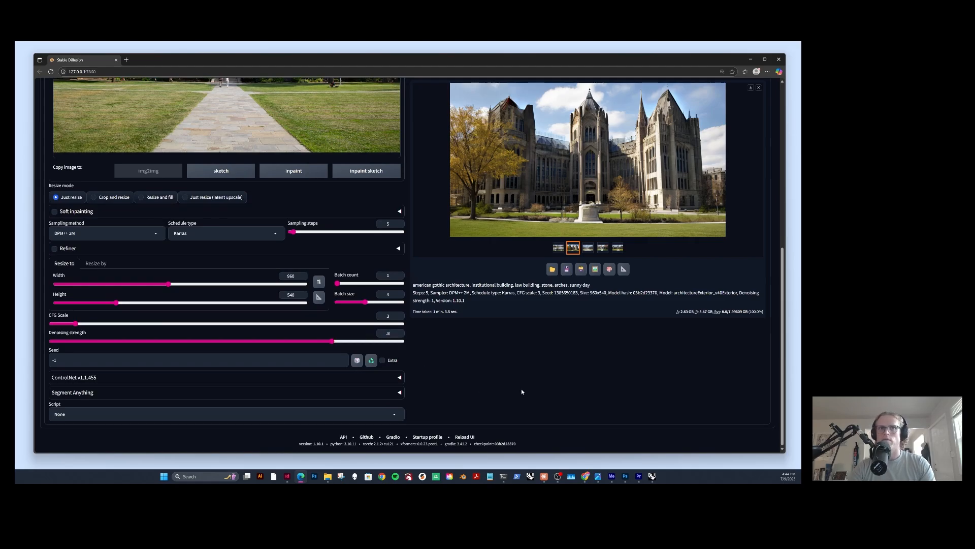
{"action": "scroll", "coordinate": [521, 389], "scroll_direction": "up", "scroll_amount": 6}
{"action": "key", "text": "ctrl+Return"}
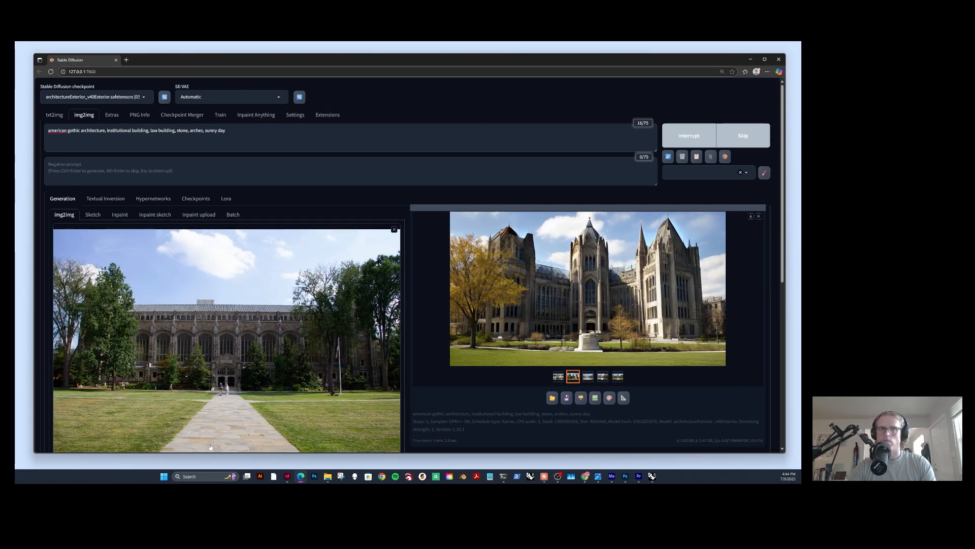
{"action": "scroll", "coordinate": [223, 340], "scroll_direction": "down", "scroll_amount": 1}
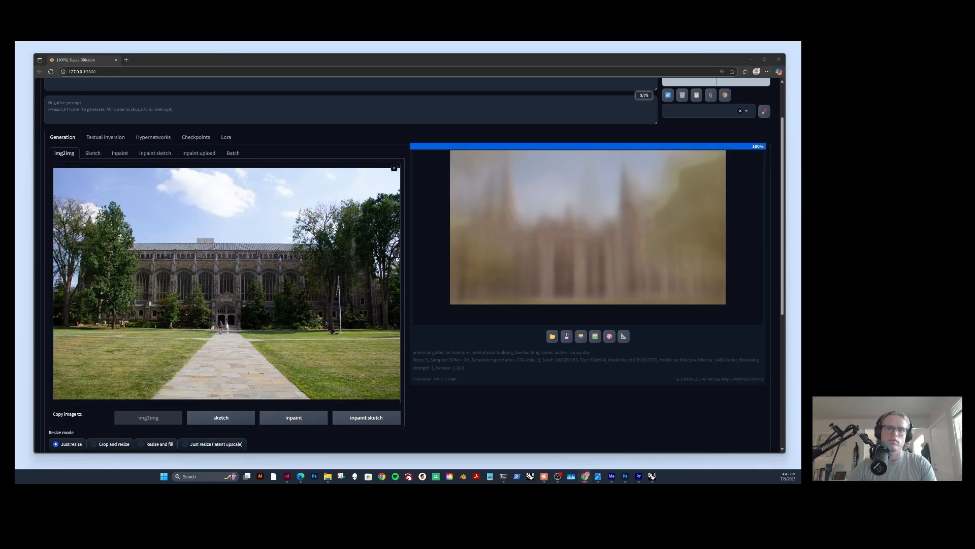
{"action": "left_click", "coordinate": [574, 317]}
Lower the denoising strength to 0.5 and generate another batch from the law building photo.
{"action": "scroll", "coordinate": [453, 407], "scroll_direction": "down", "scroll_amount": 5}
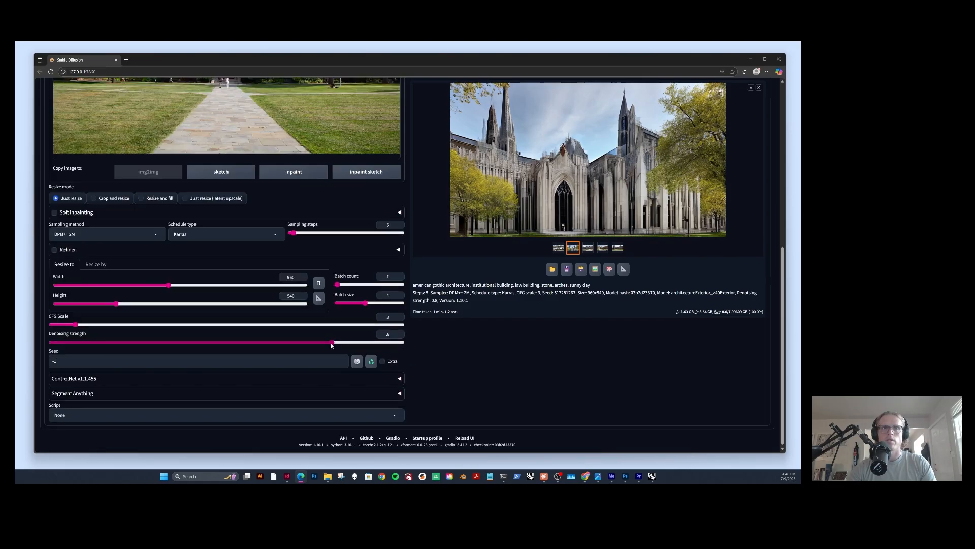
{"action": "left_click_drag", "start_coordinate": [331, 342], "coordinate": [230, 342]}
{"action": "scroll", "coordinate": [705, 123], "scroll_direction": "up", "scroll_amount": 6}
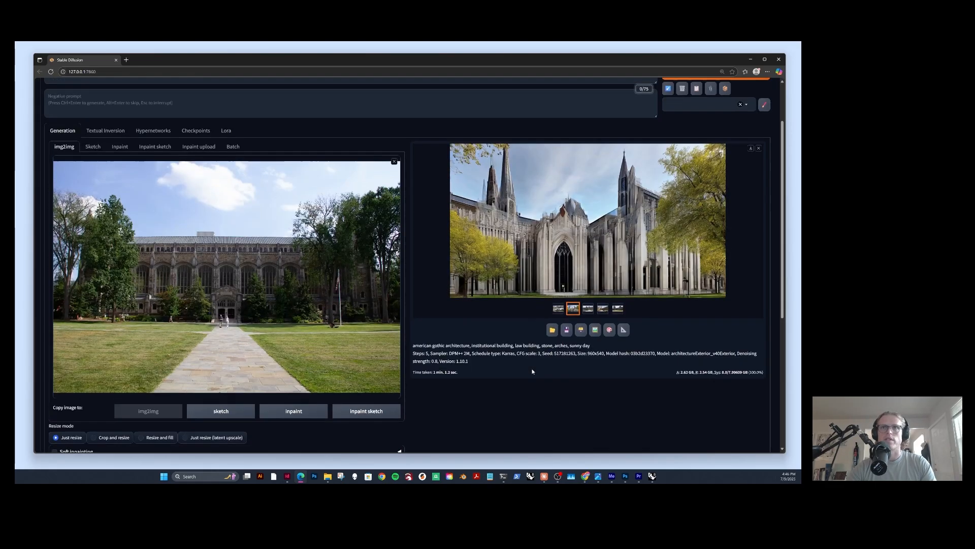
{"action": "left_click", "coordinate": [705, 125]}
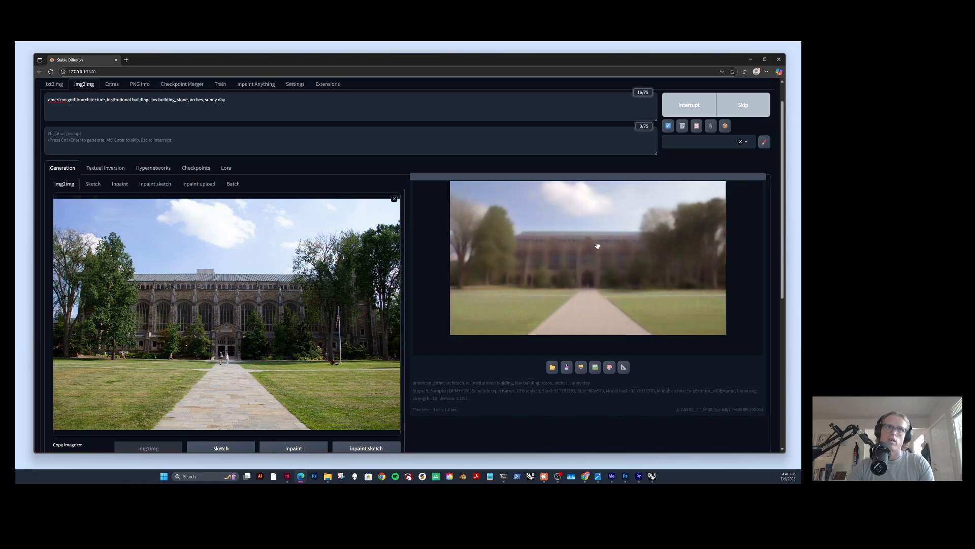
{"action": "scroll", "coordinate": [643, 257], "scroll_direction": "up", "scroll_amount": 2}
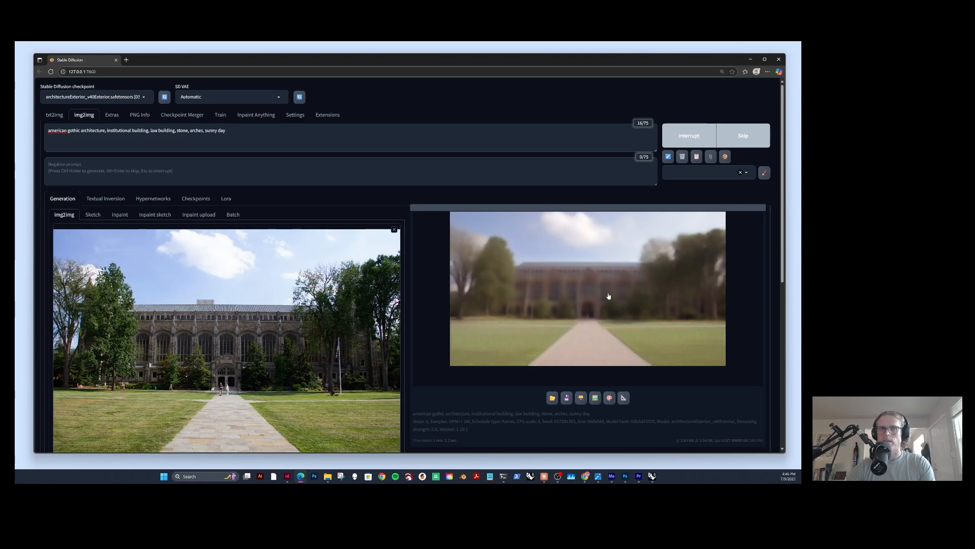
{"action": "scroll", "coordinate": [489, 316], "scroll_direction": "down", "scroll_amount": 2}
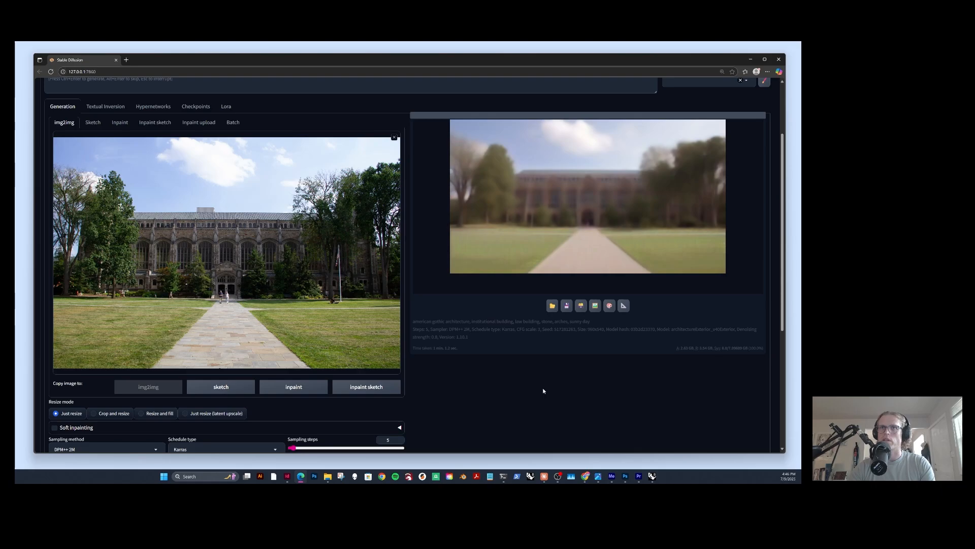
{"action": "scroll", "coordinate": [544, 390], "scroll_direction": "up", "scroll_amount": 1}
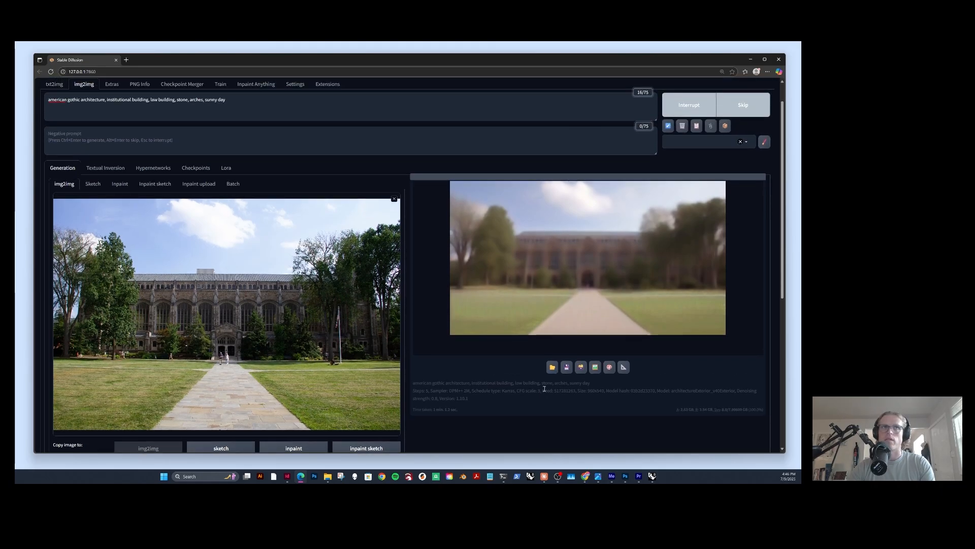
{"action": "scroll", "coordinate": [536, 333], "scroll_direction": "down", "scroll_amount": 2}
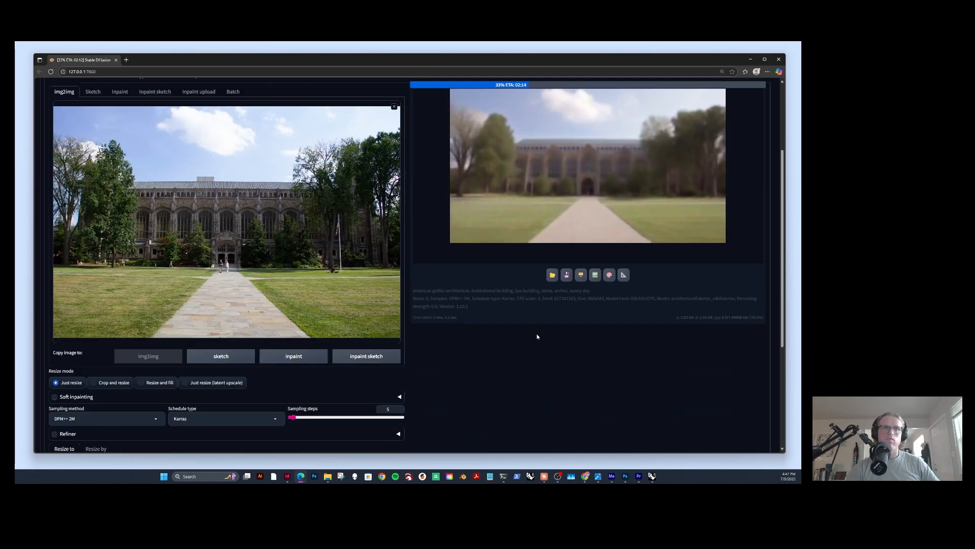
{"action": "scroll", "coordinate": [537, 333], "scroll_direction": "up", "scroll_amount": 2}
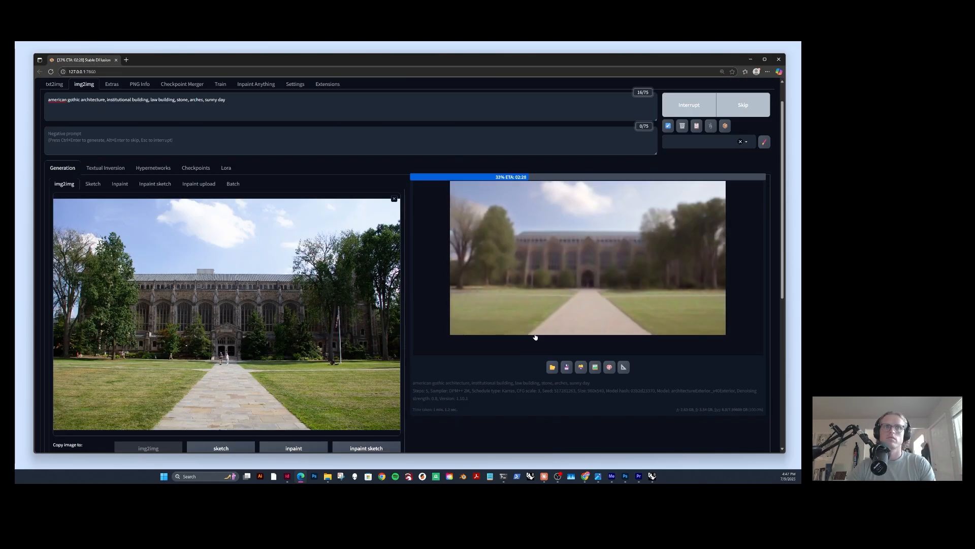
Compare the individual images generated at denoising strength 0.5 with the source photo and review the generation settings.
{"action": "left_click", "coordinate": [588, 346]}
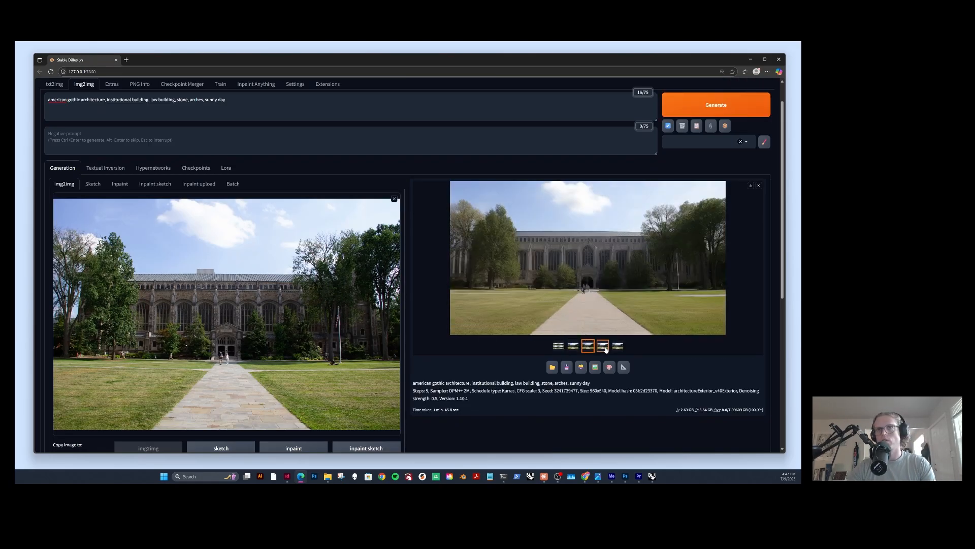
{"action": "left_click", "coordinate": [604, 348]}
{"action": "left_click", "coordinate": [616, 348]}
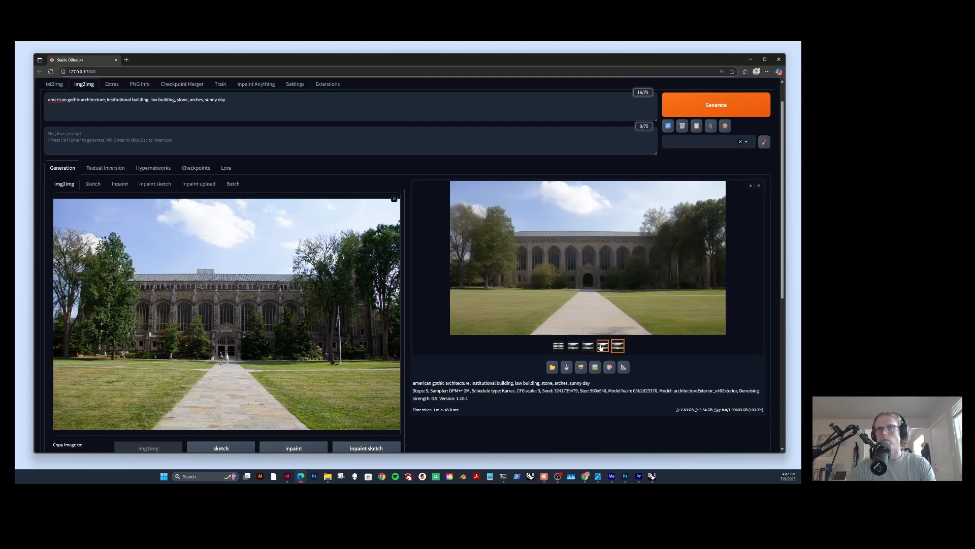
{"action": "left_click", "coordinate": [602, 347]}
{"action": "left_click", "coordinate": [589, 347]}
{"action": "left_click", "coordinate": [572, 347]}
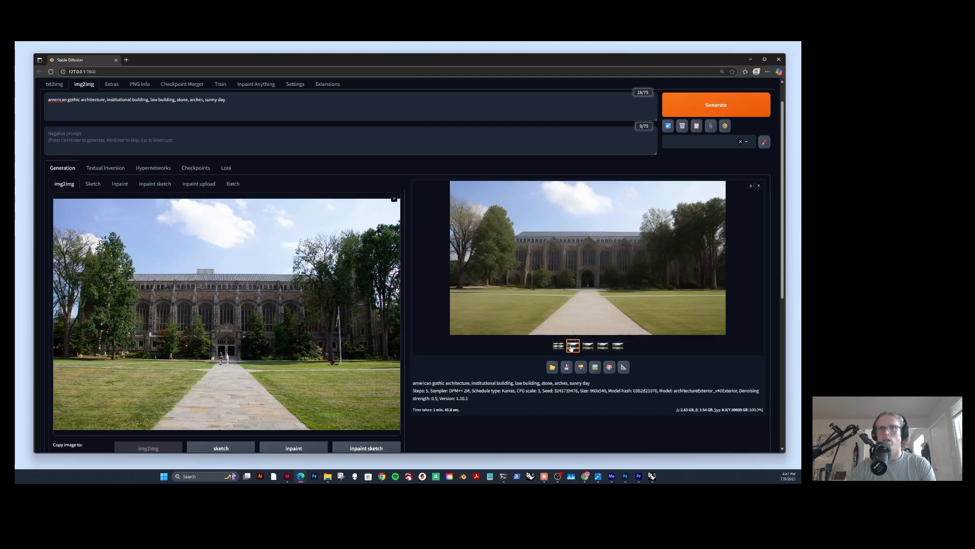
{"action": "scroll", "coordinate": [221, 402], "scroll_direction": "down", "scroll_amount": 2}
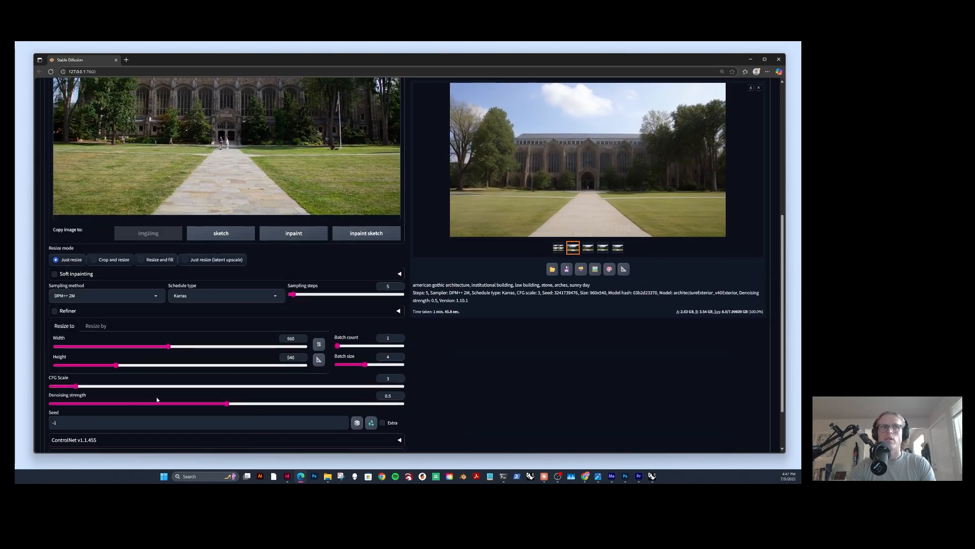
{"action": "scroll", "coordinate": [147, 401], "scroll_direction": "down", "scroll_amount": 1}
{"action": "scroll", "coordinate": [126, 406], "scroll_direction": "up", "scroll_amount": 3}
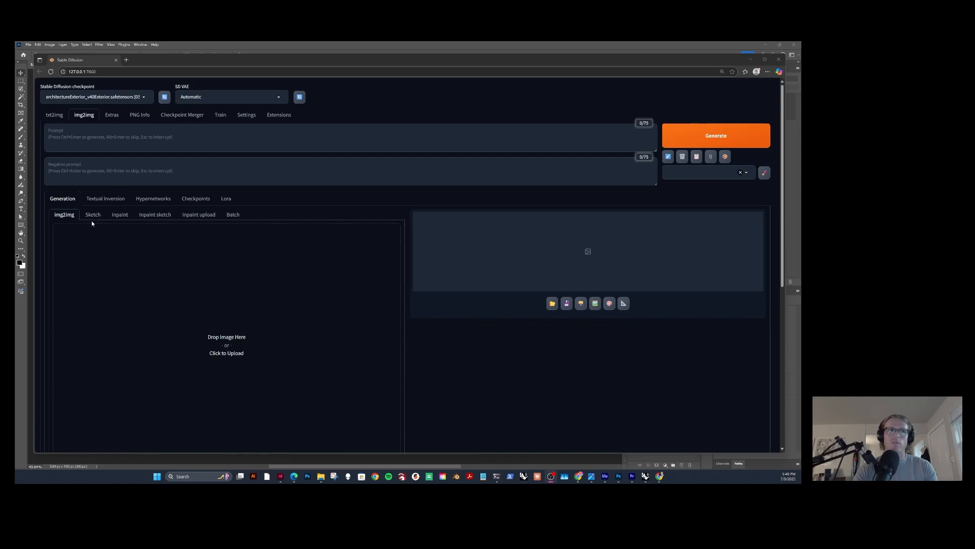
Switch to Inpaint mode and examine its mask blur, mask mode, masked content, inpaint area and sampling settings.
{"action": "left_click", "coordinate": [118, 216]}
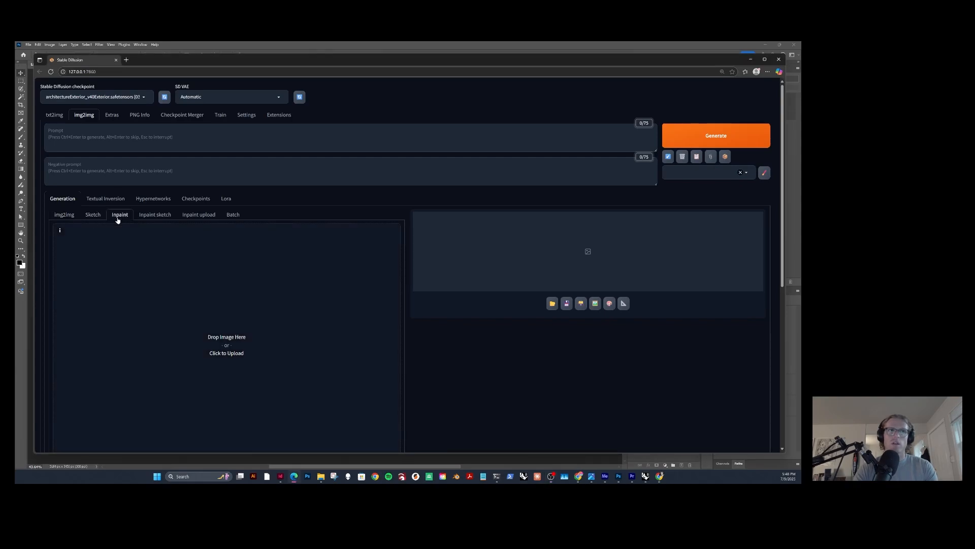
{"action": "scroll", "coordinate": [114, 274], "scroll_direction": "down", "scroll_amount": 1}
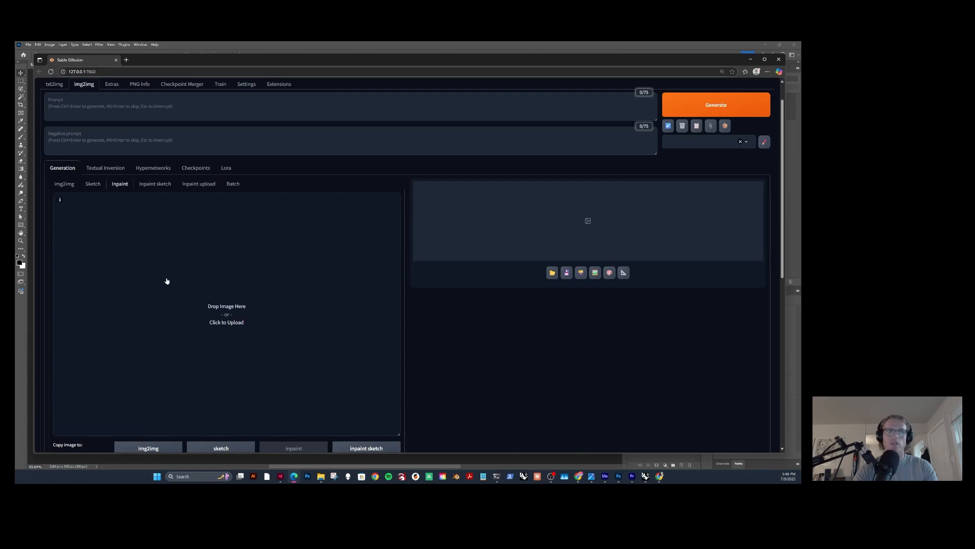
{"action": "scroll", "coordinate": [166, 281], "scroll_direction": "down", "scroll_amount": 5}
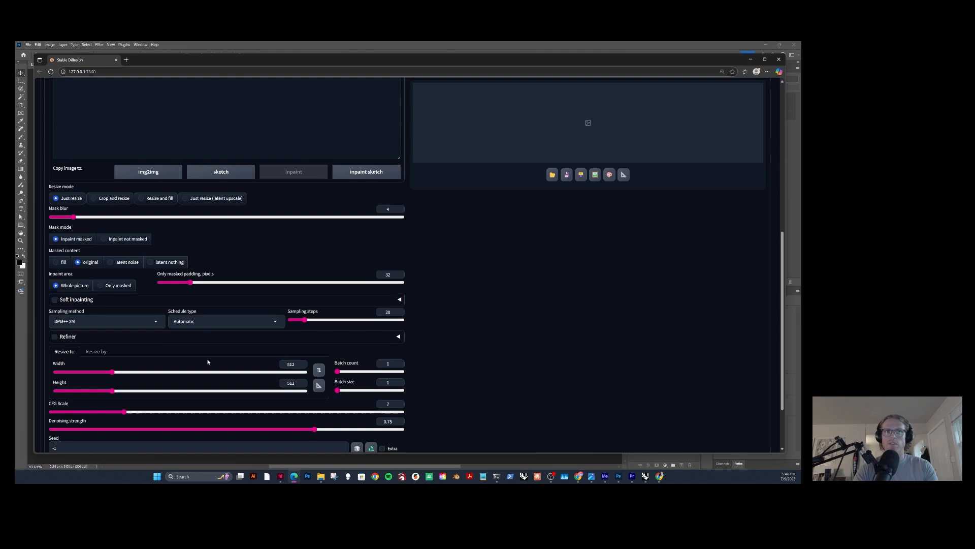
{"action": "scroll", "coordinate": [208, 362], "scroll_direction": "down", "scroll_amount": 2}
{"action": "scroll", "coordinate": [208, 362], "scroll_direction": "up", "scroll_amount": 8}
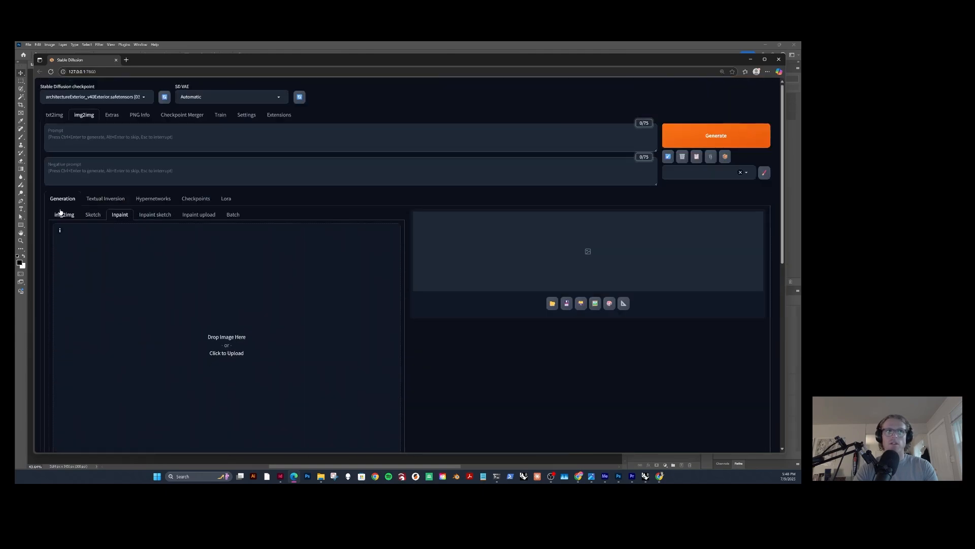
{"action": "scroll", "coordinate": [195, 284], "scroll_direction": "down", "scroll_amount": 4}
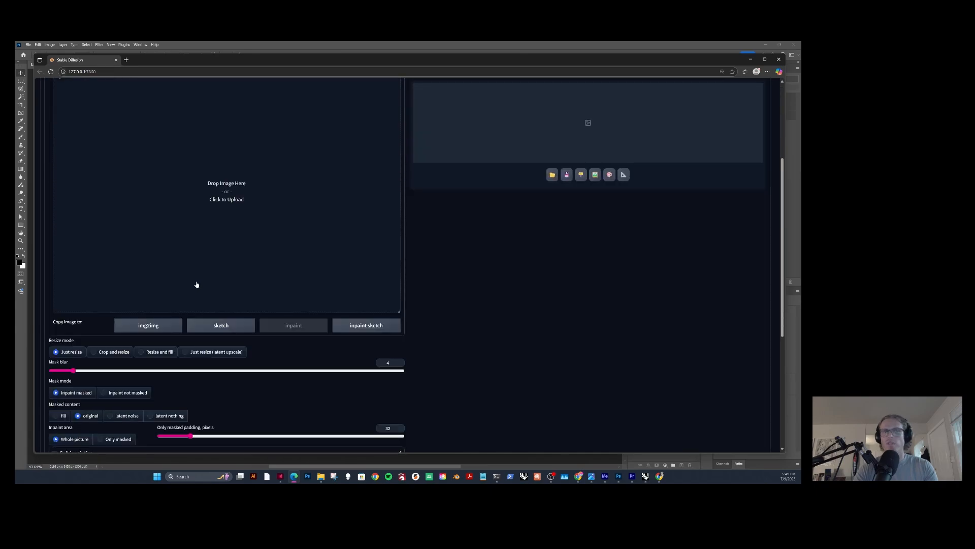
{"action": "scroll", "coordinate": [196, 284], "scroll_direction": "up", "scroll_amount": 3}
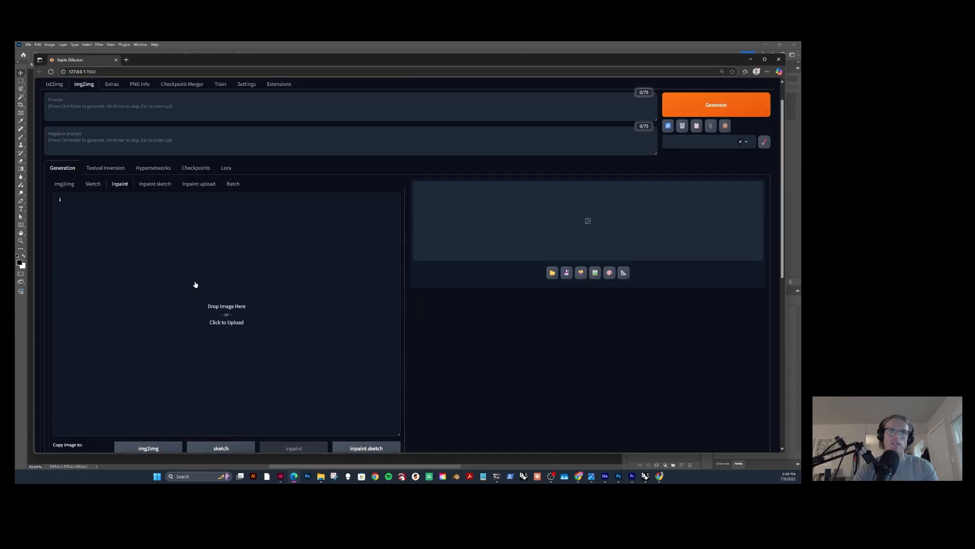
{"action": "scroll", "coordinate": [193, 305], "scroll_direction": "down", "scroll_amount": 4}
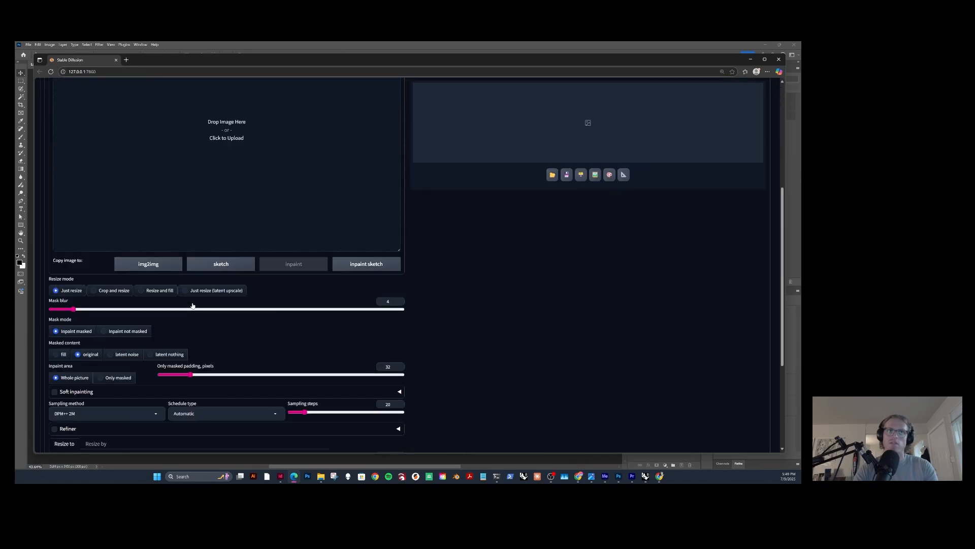
{"action": "scroll", "coordinate": [193, 305], "scroll_direction": "up", "scroll_amount": 4}
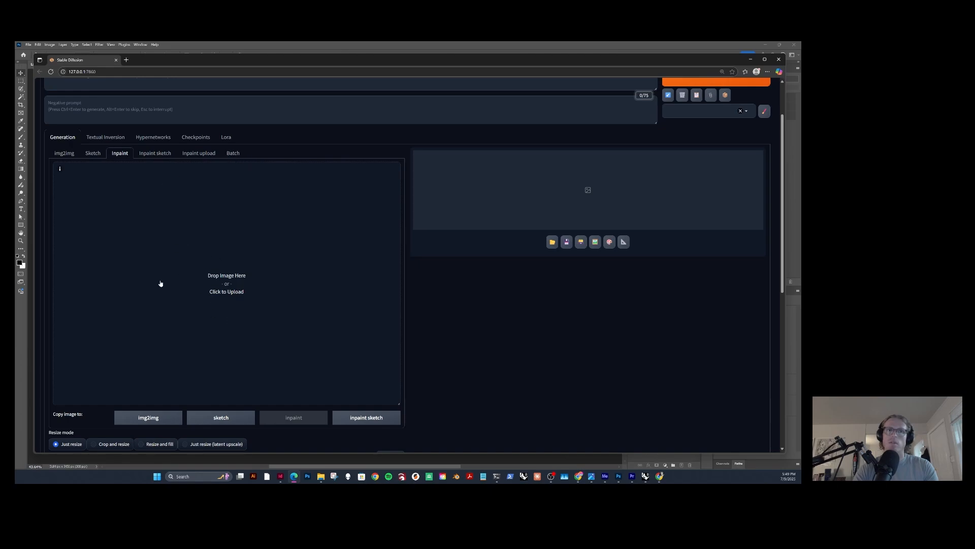
{"action": "scroll", "coordinate": [187, 256], "scroll_direction": "down", "scroll_amount": 1}
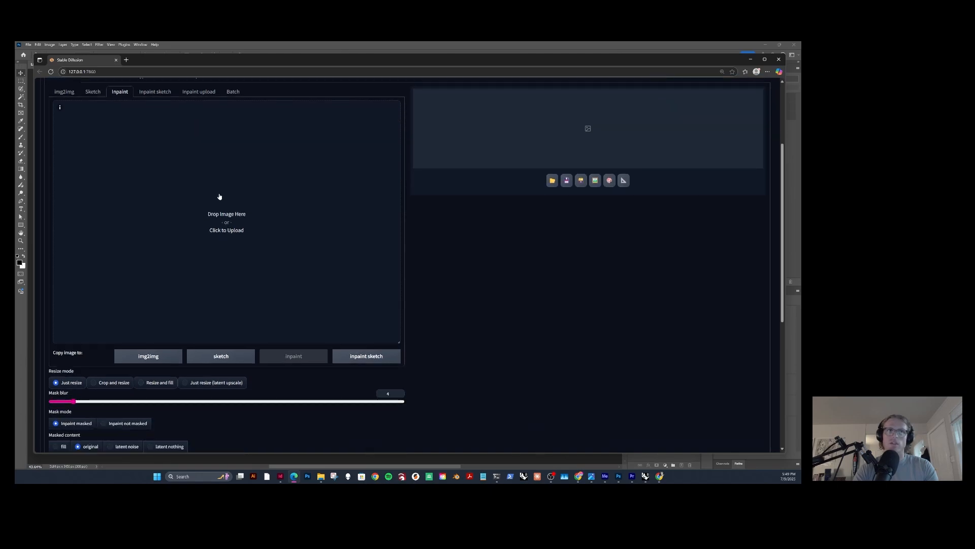
{"action": "scroll", "coordinate": [217, 250], "scroll_direction": "up", "scroll_amount": 2}
{"action": "scroll", "coordinate": [217, 251], "scroll_direction": "down", "scroll_amount": 1}
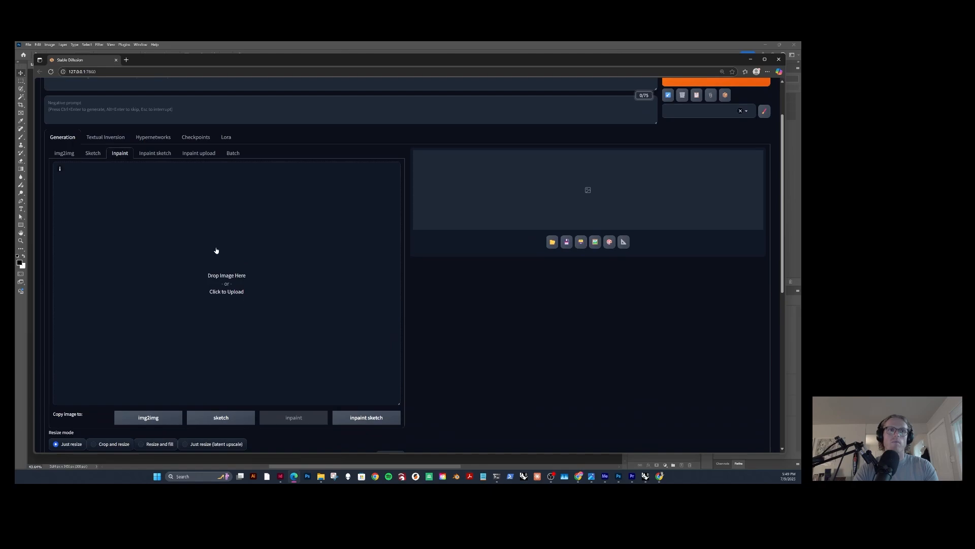
{"action": "scroll", "coordinate": [217, 250], "scroll_direction": "up", "scroll_amount": 1}
{"action": "scroll", "coordinate": [216, 250], "scroll_direction": "down", "scroll_amount": 2}
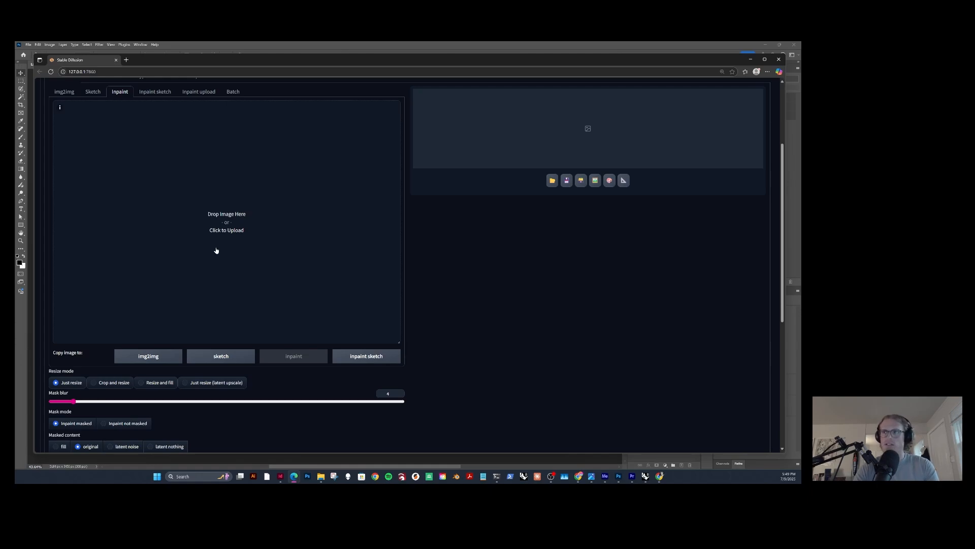
{"action": "left_click", "coordinate": [247, 215]}
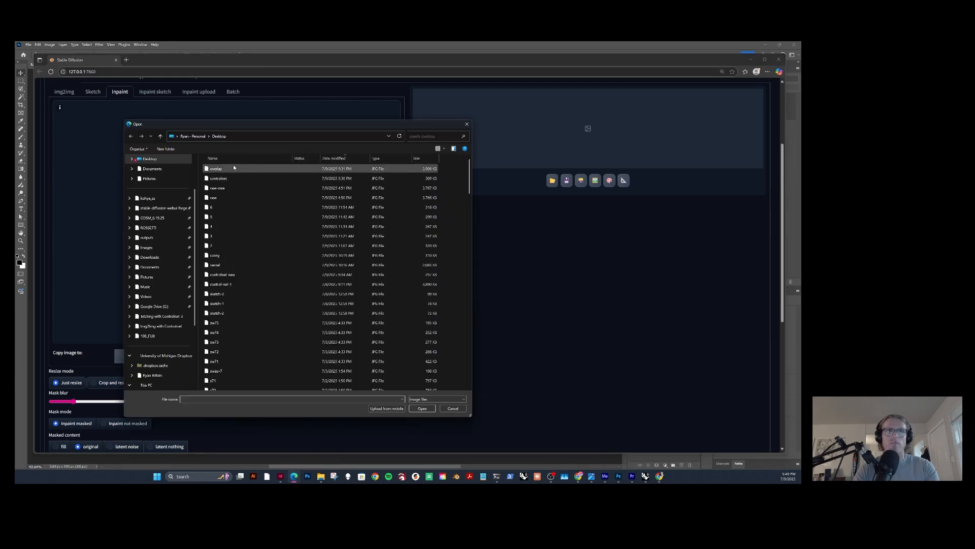
{"action": "left_click", "coordinate": [452, 409]}
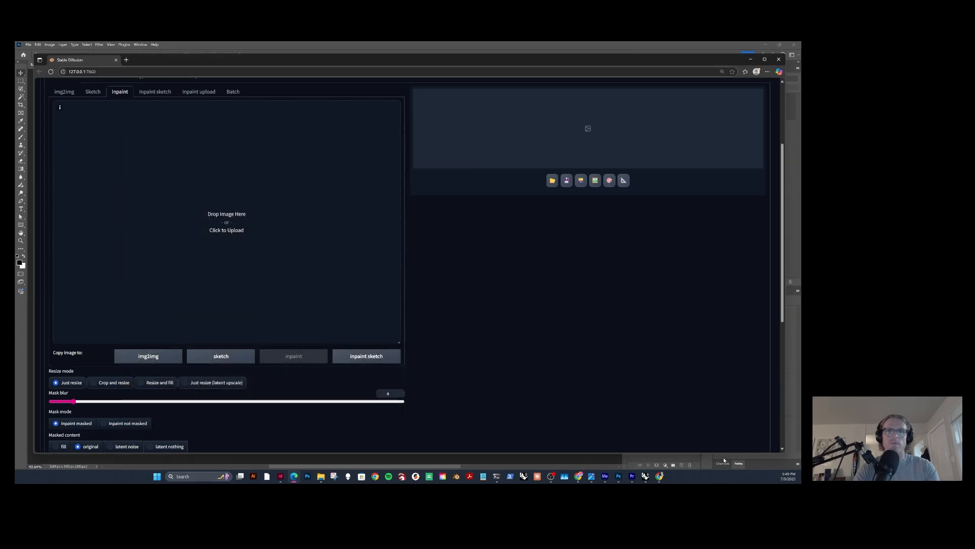
Switch to Photoshop and compare the black truss linework over the law building photo with the same linework over the white color fill.
{"action": "left_click", "coordinate": [619, 476]}
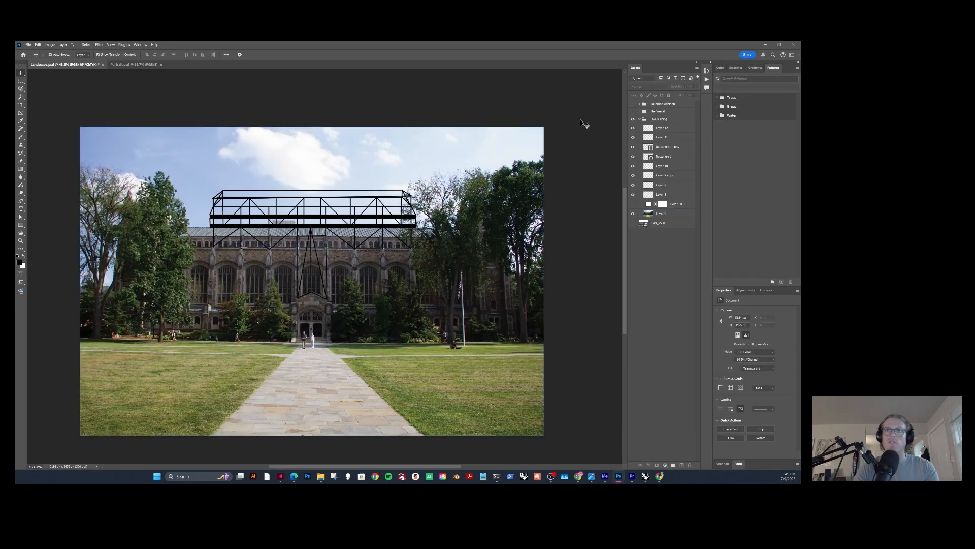
{"action": "left_click", "coordinate": [397, 229]}
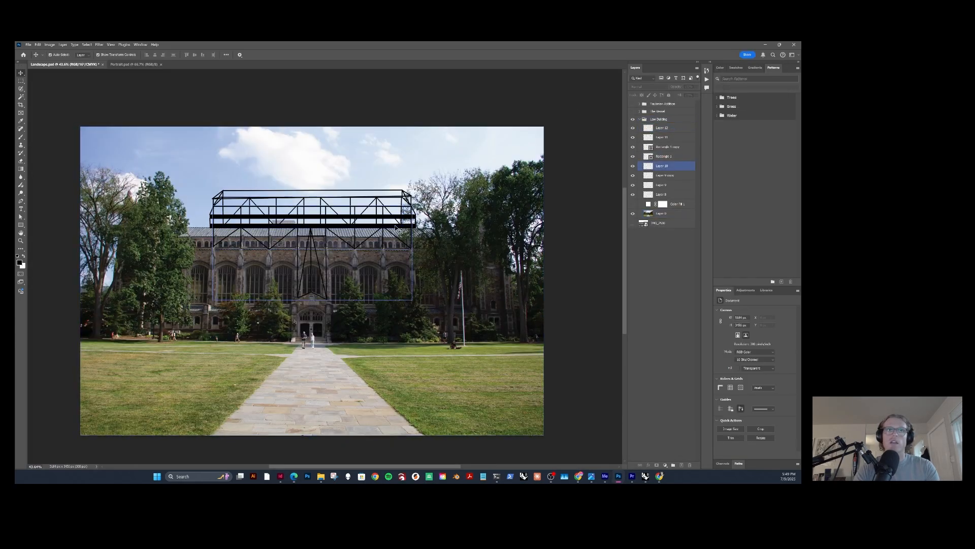
{"action": "left_click", "coordinate": [633, 204]}
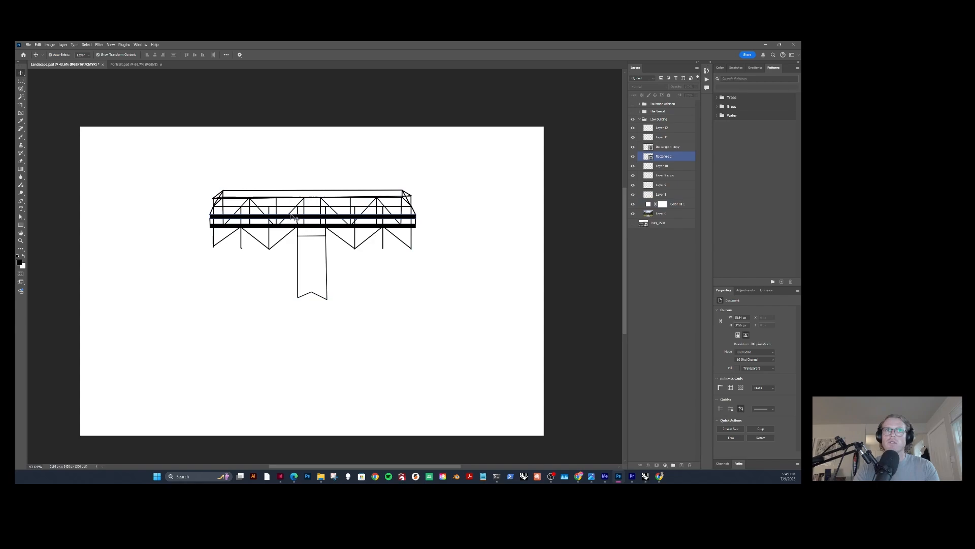
{"action": "left_click", "coordinate": [357, 226]}
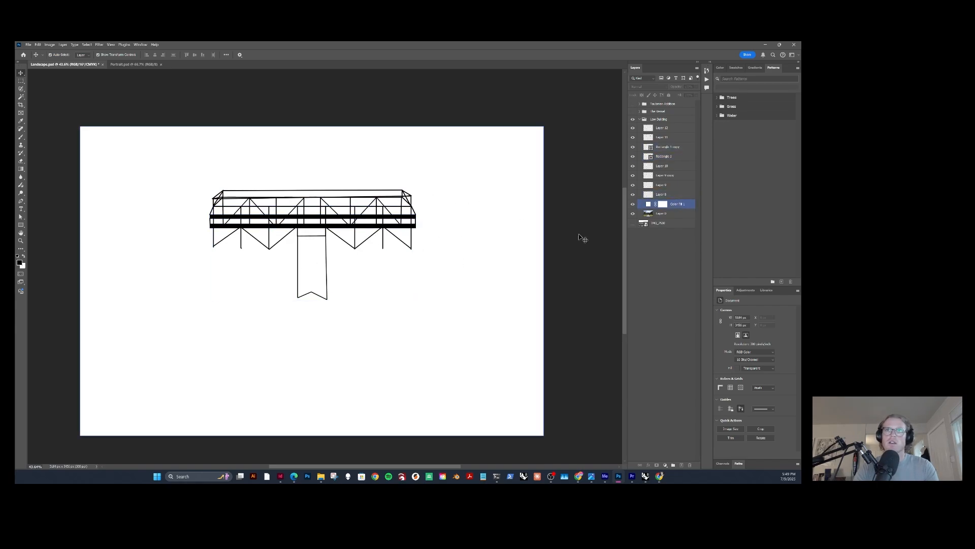
{"action": "left_click", "coordinate": [633, 203]}
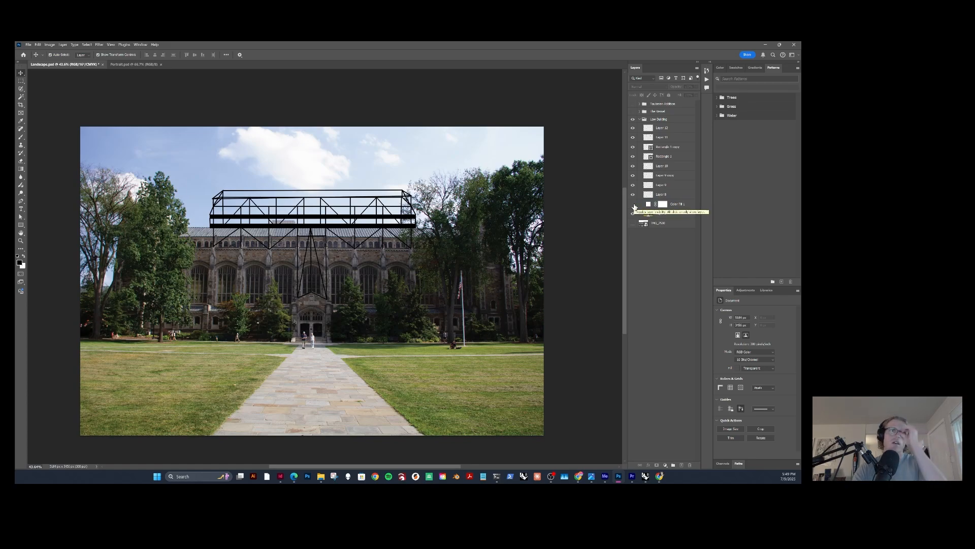
{"action": "left_click", "coordinate": [634, 205]}
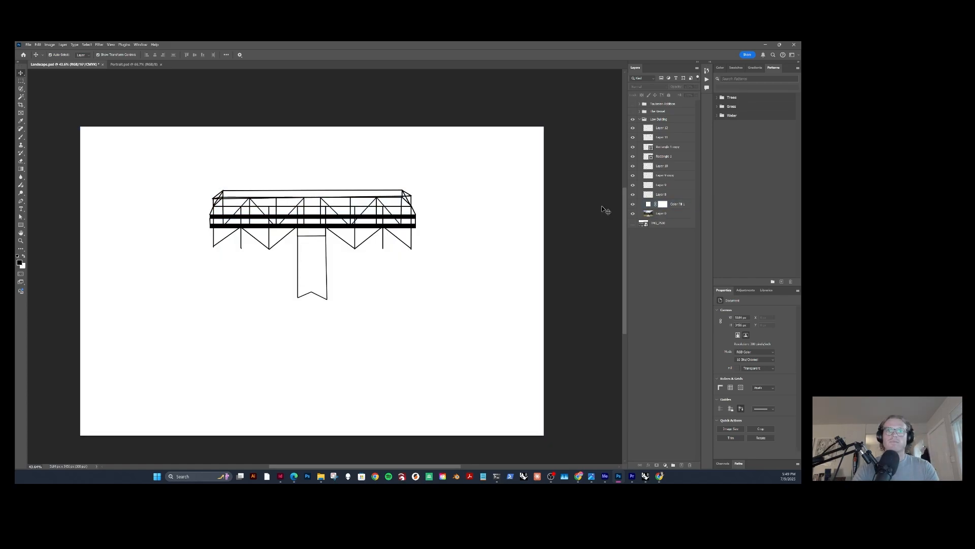
{"action": "left_click", "coordinate": [638, 206]}
{"action": "left_click", "coordinate": [633, 205]}
{"action": "left_click", "coordinate": [661, 213]}
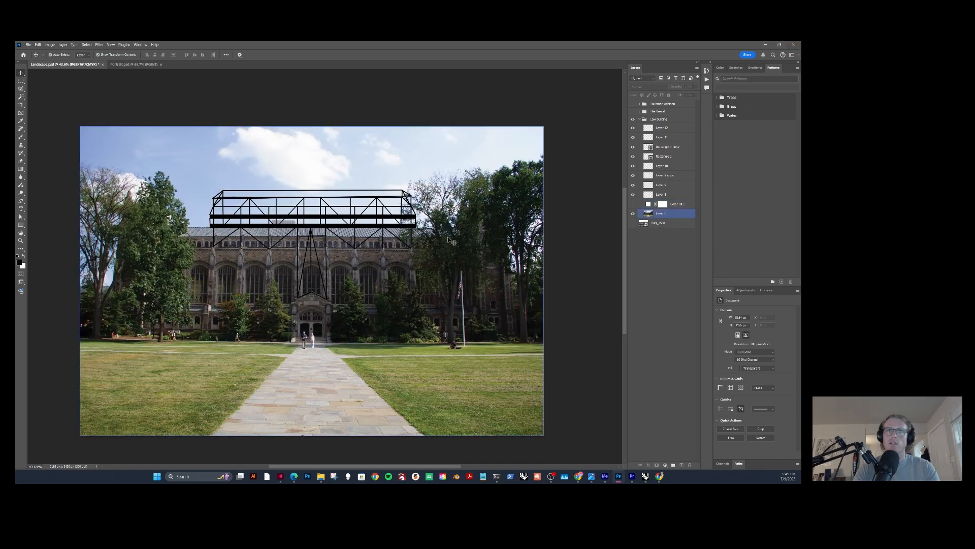
{"action": "left_click", "coordinate": [633, 206]}
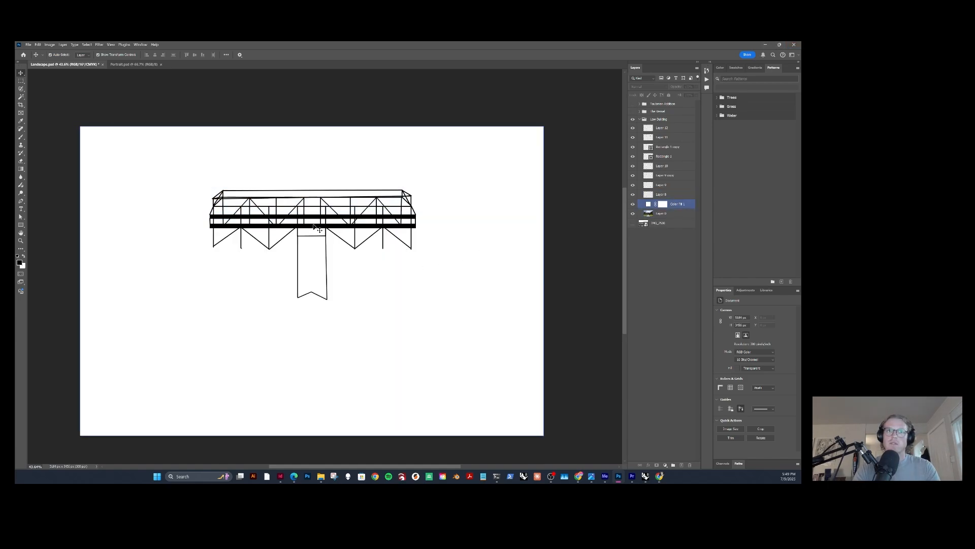
Return to Stable Diffusion and load the overlay JPG from the Desktop as the inpaint source image.
{"action": "left_click", "coordinate": [768, 45]}
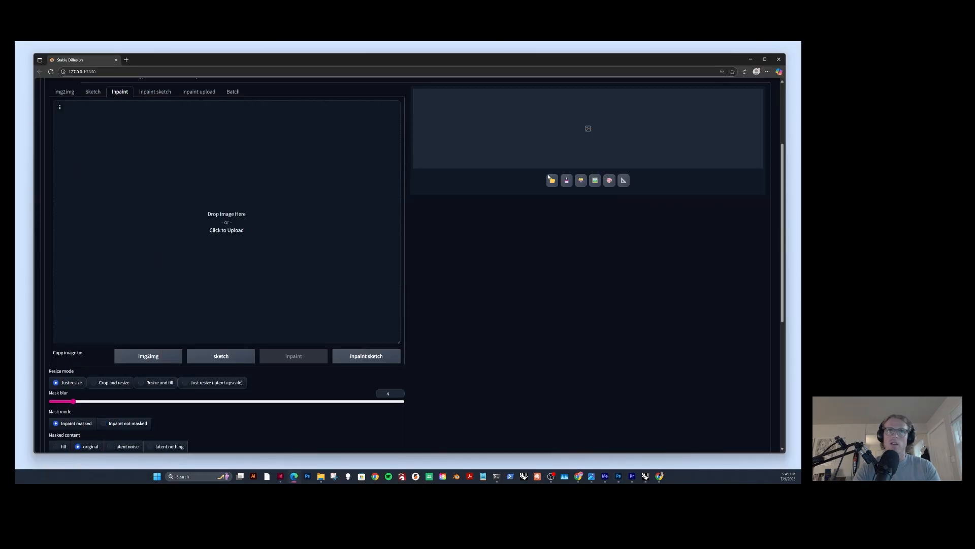
{"action": "left_click", "coordinate": [236, 205]}
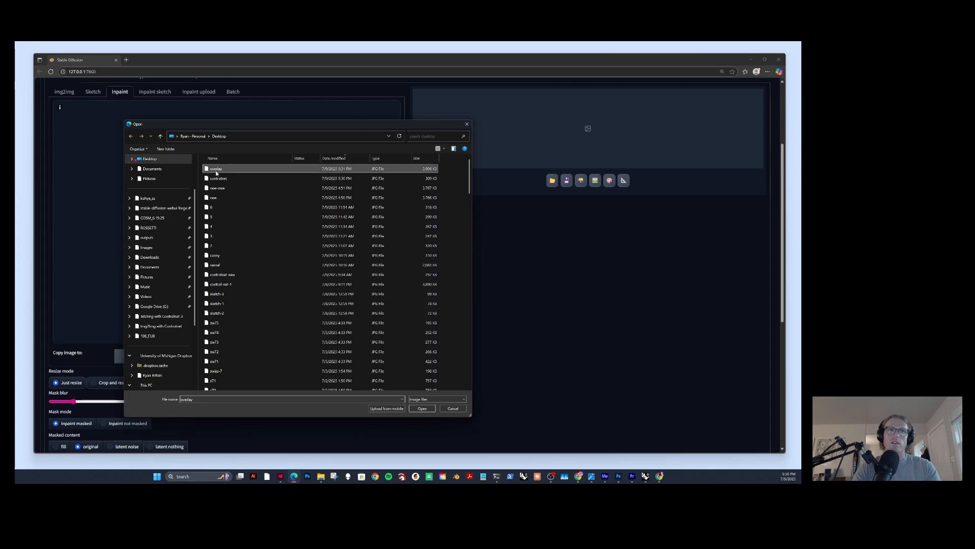
{"action": "left_click", "coordinate": [422, 409]}
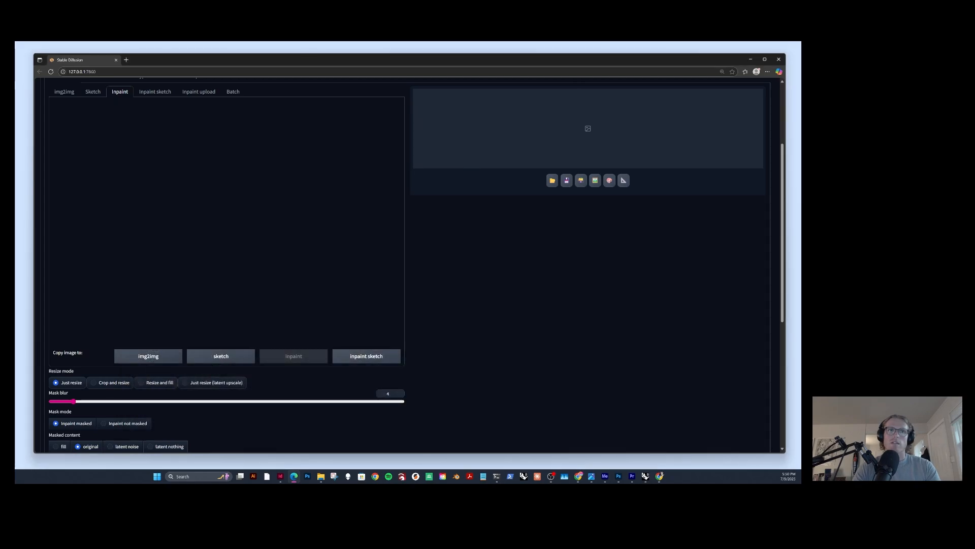
Set the schedule type to Karras and the sampling steps to 10.
{"action": "scroll", "coordinate": [79, 304], "scroll_direction": "down", "scroll_amount": 2}
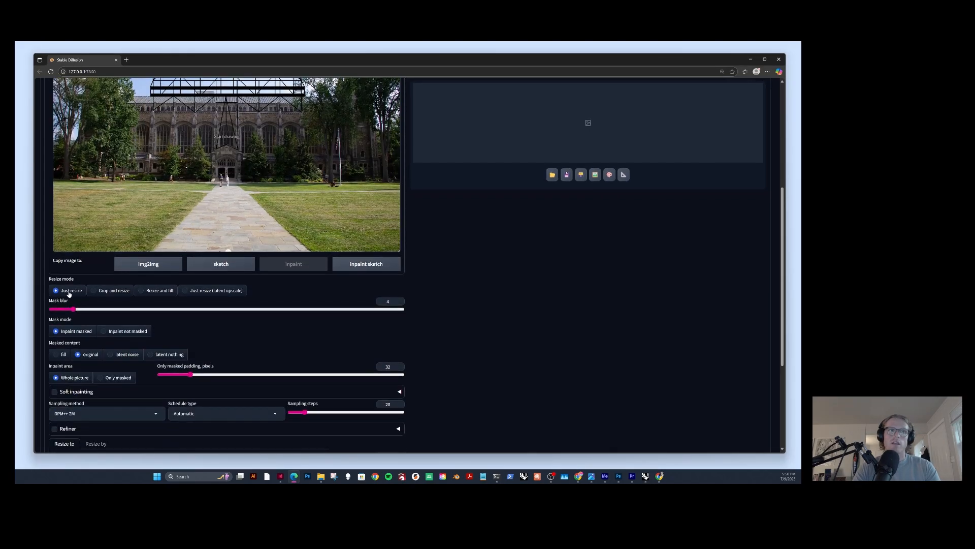
{"action": "scroll", "coordinate": [87, 330], "scroll_direction": "down", "scroll_amount": 2}
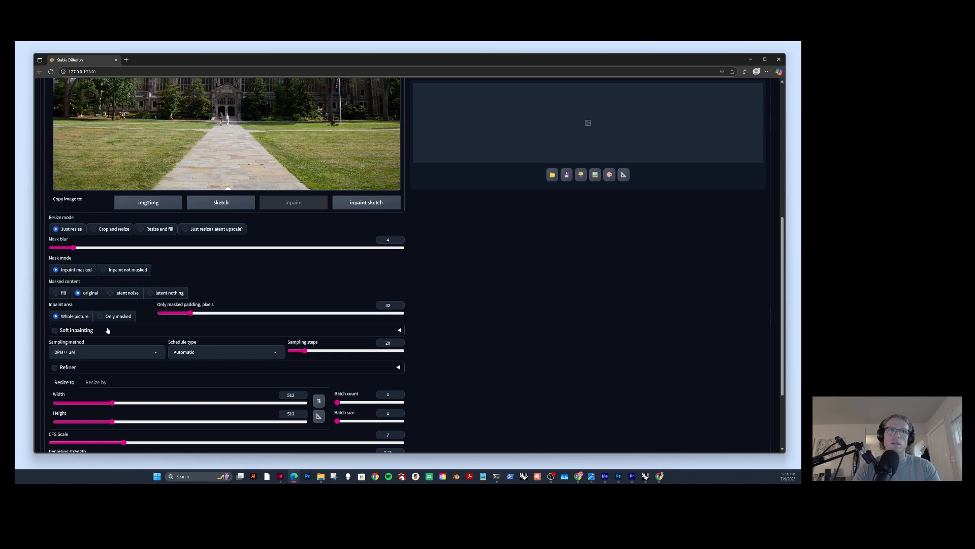
{"action": "scroll", "coordinate": [92, 336], "scroll_direction": "down", "scroll_amount": 2}
{"action": "left_click", "coordinate": [193, 291]}
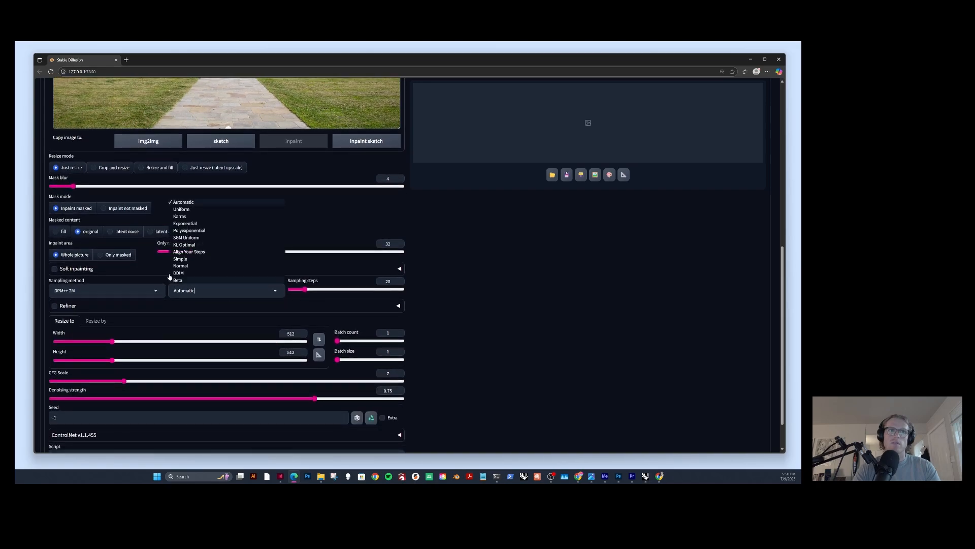
{"action": "left_click", "coordinate": [176, 217]}
{"action": "left_click_drag", "start_coordinate": [392, 281], "coordinate": [327, 277]}
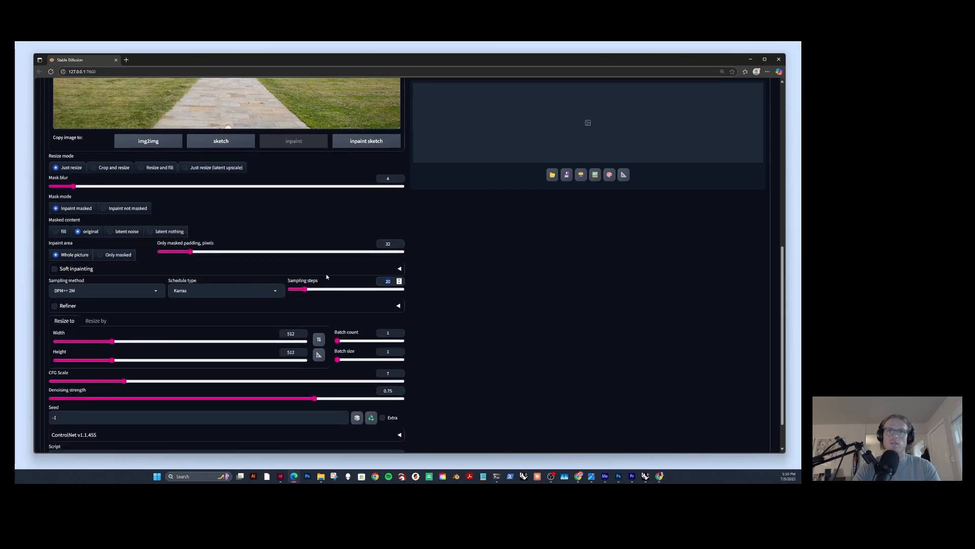
{"action": "type", "text": "10"}
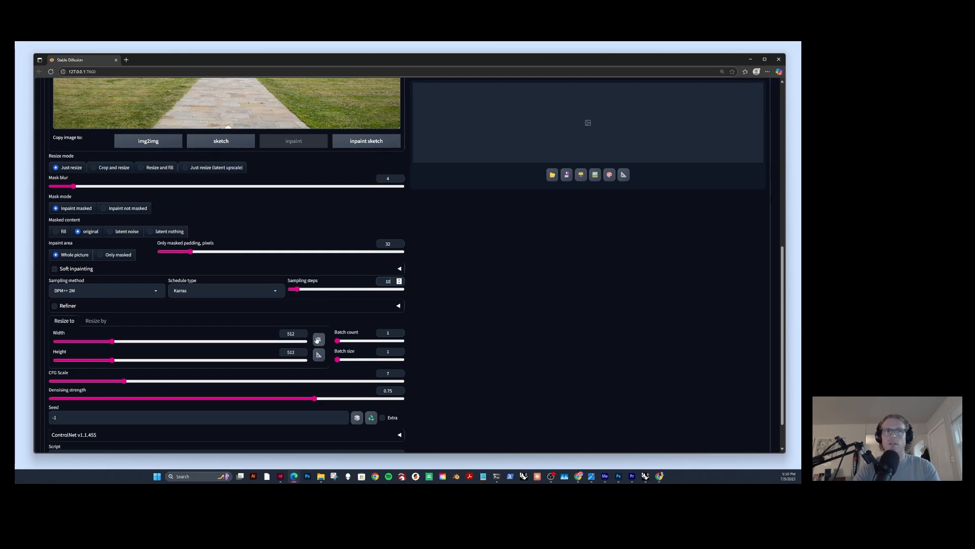
Set the output image size to 960 wide by 540 high.
{"action": "left_click_drag", "start_coordinate": [297, 334], "coordinate": [252, 330]}
{"action": "type", "text": "960"}
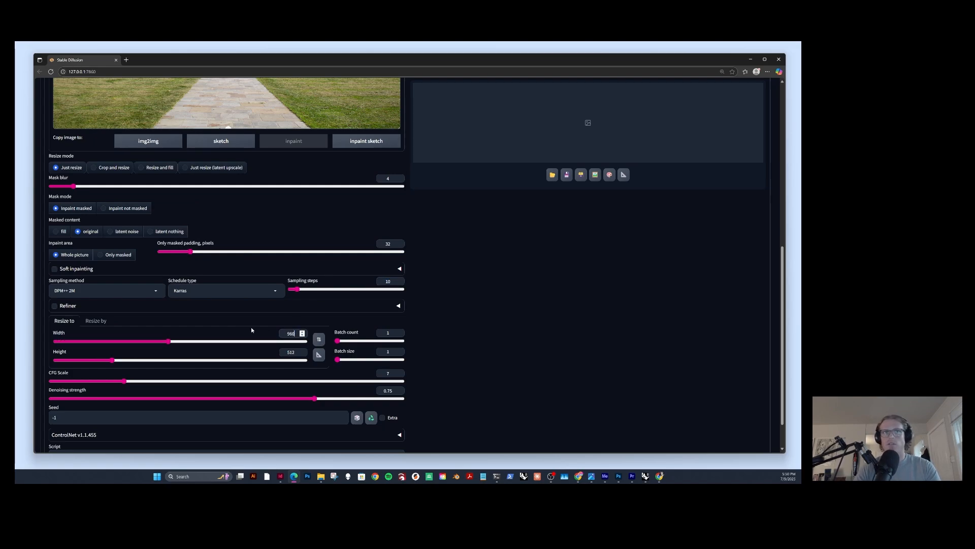
{"action": "key", "text": "Tab"}
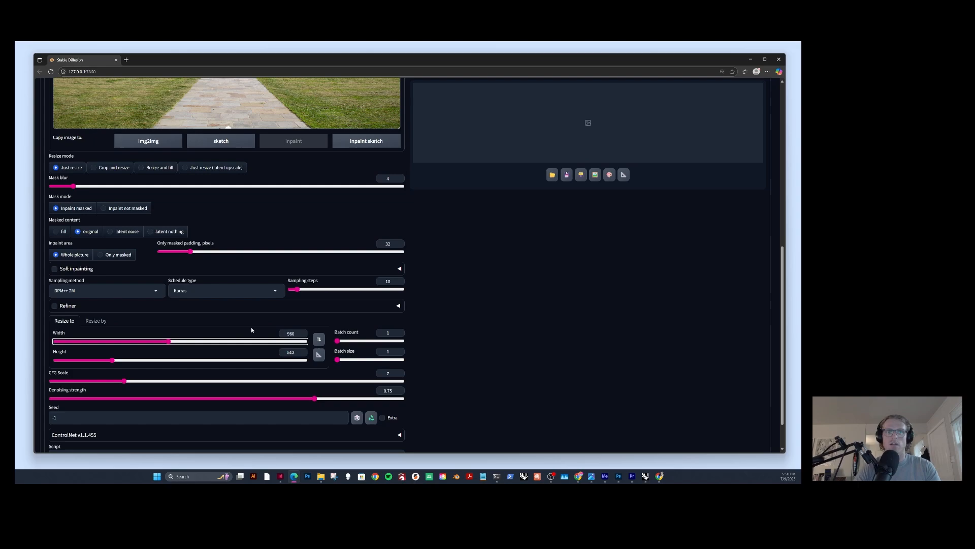
{"action": "type", "text": "540"}
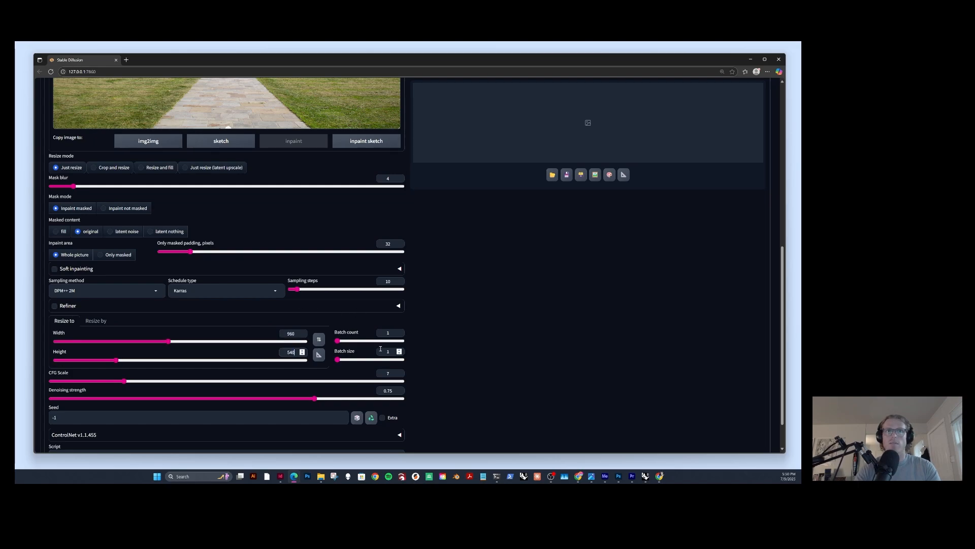
Configure the generation with a batch size of 4, a CFG scale of 2 and a denoising strength of 0.9.
{"action": "left_click", "coordinate": [399, 350]}
{"action": "left_click", "coordinate": [400, 349]}
{"action": "left_click", "coordinate": [399, 350]}
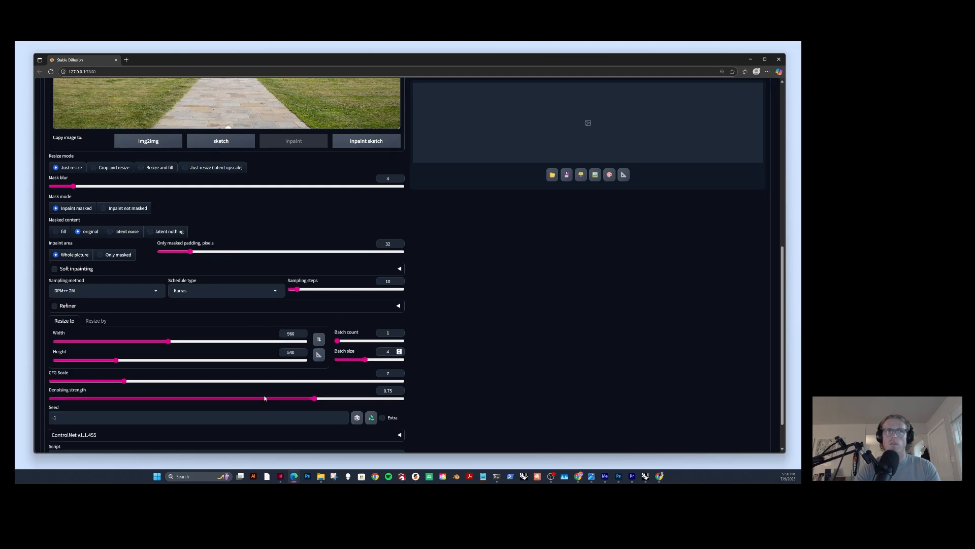
{"action": "left_click_drag", "start_coordinate": [123, 380], "coordinate": [66, 384]}
{"action": "left_click_drag", "start_coordinate": [314, 399], "coordinate": [368, 401]}
Paint an inpaint mask covering the whole truss structure above the roof and the central support down to the entrance.
{"action": "scroll", "coordinate": [206, 401], "scroll_direction": "up", "scroll_amount": 5}
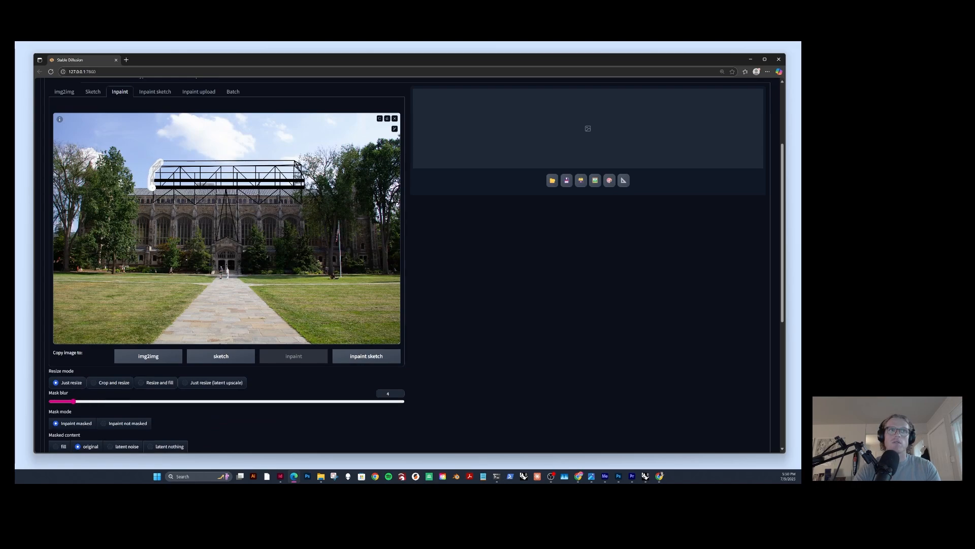
{"action": "mouse_move", "coordinate": [152, 187]}
{"action": "left_mouse_down"}
{"action": "mouse_move", "coordinate": [155, 204]}
{"action": "mouse_move", "coordinate": [299, 204]}
{"action": "mouse_move", "coordinate": [300, 170]}
{"action": "mouse_move", "coordinate": [168, 161]}
{"action": "left_mouse_up"}
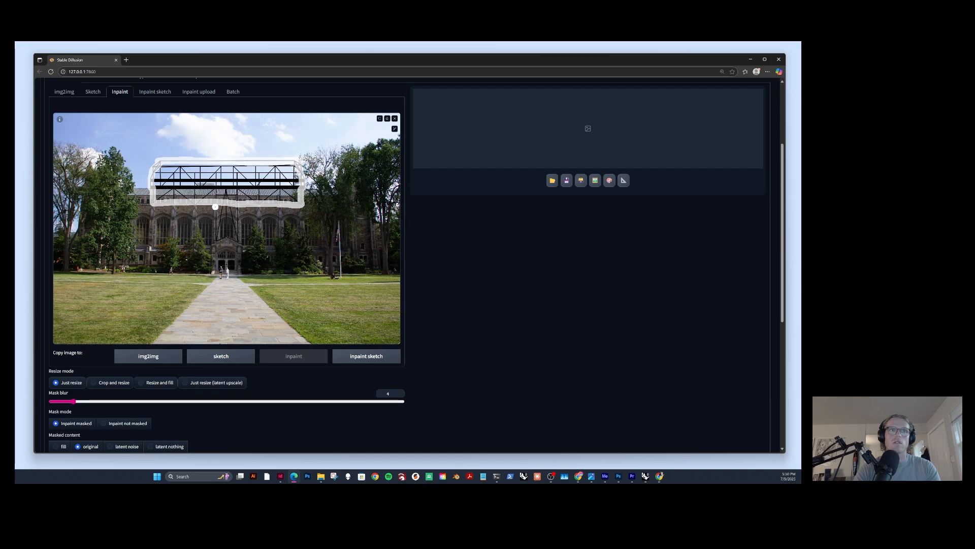
{"action": "mouse_move", "coordinate": [217, 209]}
{"action": "left_mouse_down"}
{"action": "mouse_move", "coordinate": [217, 239]}
{"action": "mouse_move", "coordinate": [239, 242]}
{"action": "mouse_move", "coordinate": [239, 204]}
{"action": "mouse_move", "coordinate": [216, 204]}
{"action": "mouse_move", "coordinate": [221, 234]}
{"action": "mouse_move", "coordinate": [222, 207]}
{"action": "mouse_move", "coordinate": [234, 237]}
{"action": "left_mouse_up"}
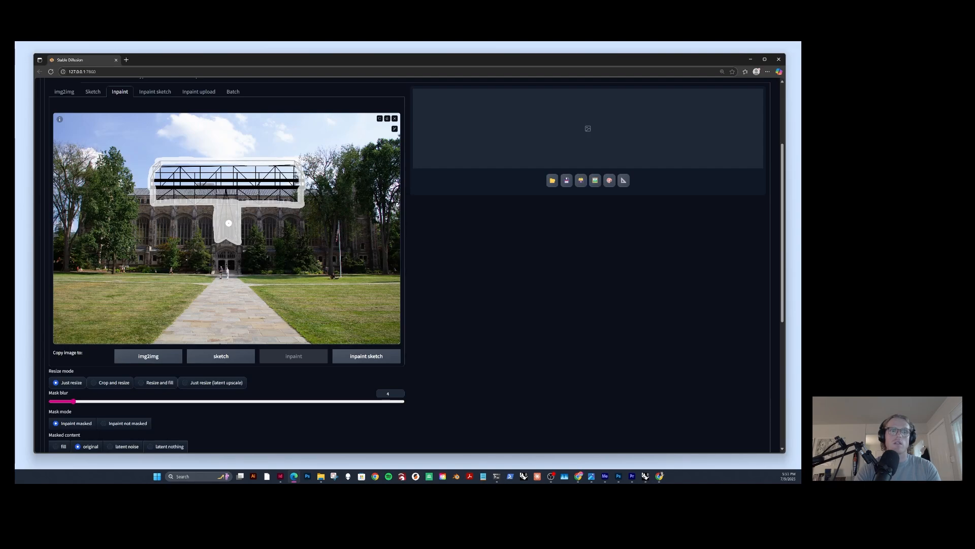
{"action": "scroll", "coordinate": [177, 166], "scroll_direction": "up", "scroll_amount": 5}
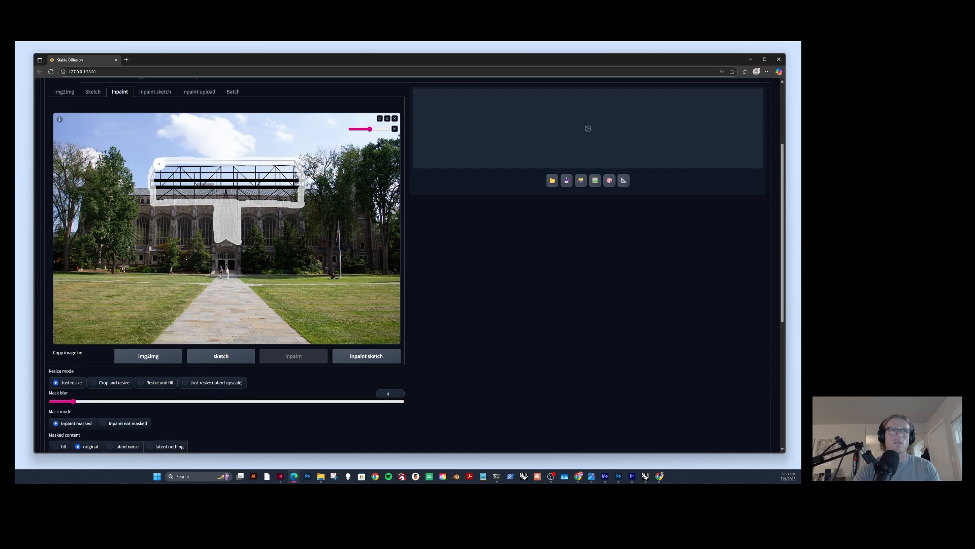
{"action": "mouse_move", "coordinate": [162, 163]}
{"action": "left_mouse_down"}
{"action": "mouse_move", "coordinate": [281, 166]}
{"action": "mouse_move", "coordinate": [296, 181]}
{"action": "mouse_move", "coordinate": [292, 167]}
{"action": "mouse_move", "coordinate": [296, 195]}
{"action": "mouse_move", "coordinate": [158, 196]}
{"action": "mouse_move", "coordinate": [157, 172]}
{"action": "mouse_move", "coordinate": [275, 169]}
{"action": "mouse_move", "coordinate": [290, 190]}
{"action": "mouse_move", "coordinate": [165, 183]}
{"action": "mouse_move", "coordinate": [277, 181]}
{"action": "mouse_move", "coordinate": [198, 182]}
{"action": "left_mouse_up"}
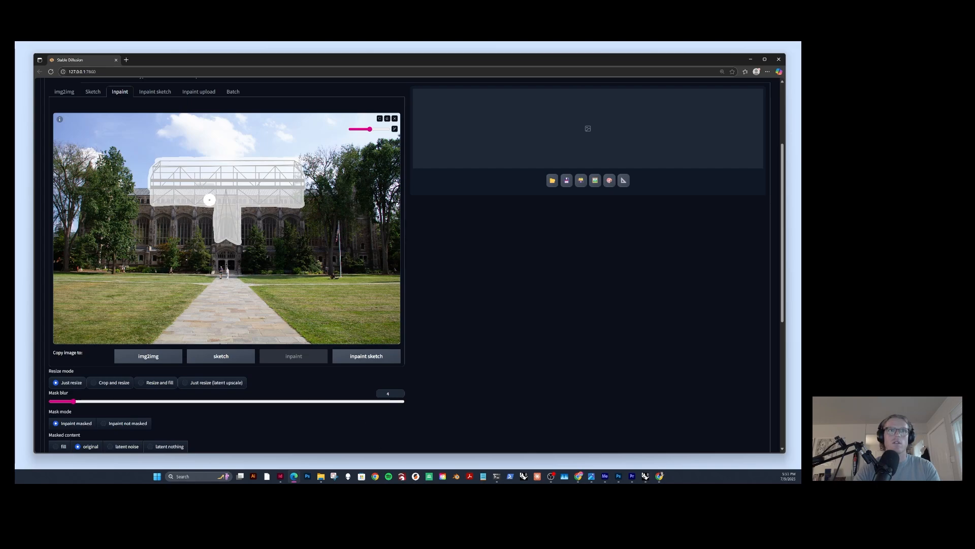
Enable ControlNet Unit 0 with Low VRAM, Pixel Perfect and an independent control image.
{"action": "scroll", "coordinate": [265, 273], "scroll_direction": "down", "scroll_amount": 1}
{"action": "scroll", "coordinate": [265, 273], "scroll_direction": "down", "scroll_amount": 4}
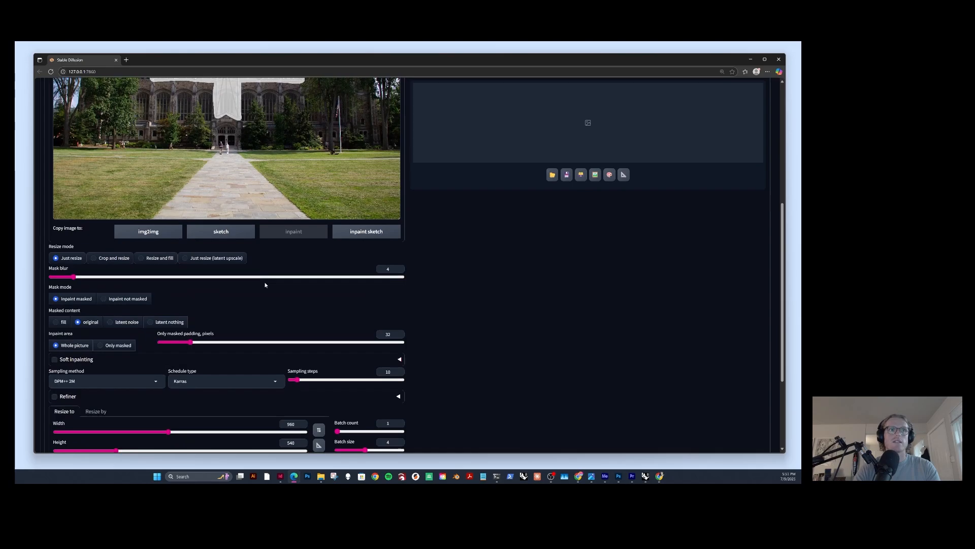
{"action": "scroll", "coordinate": [171, 367], "scroll_direction": "down", "scroll_amount": 2}
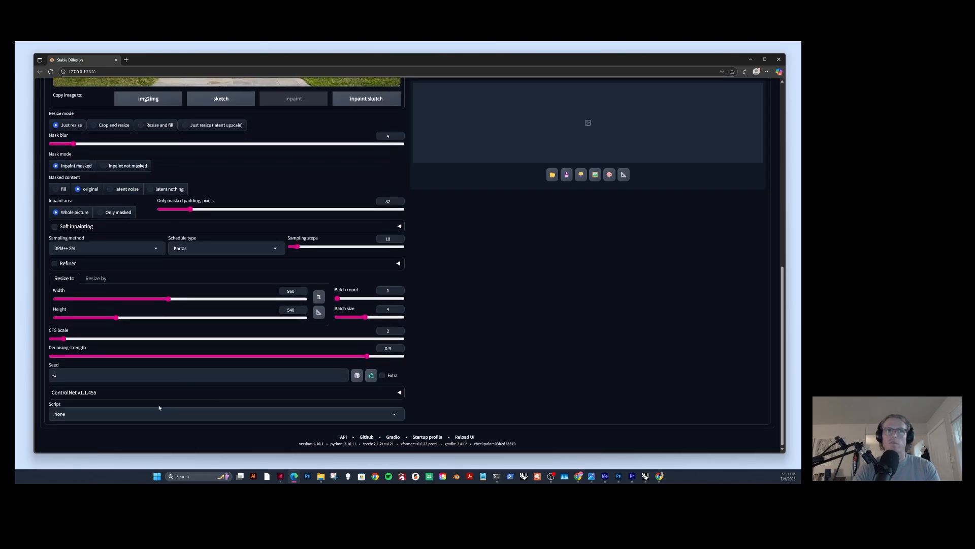
{"action": "left_click", "coordinate": [131, 393]}
{"action": "scroll", "coordinate": [75, 411], "scroll_direction": "down", "scroll_amount": 3}
{"action": "left_click", "coordinate": [60, 298]}
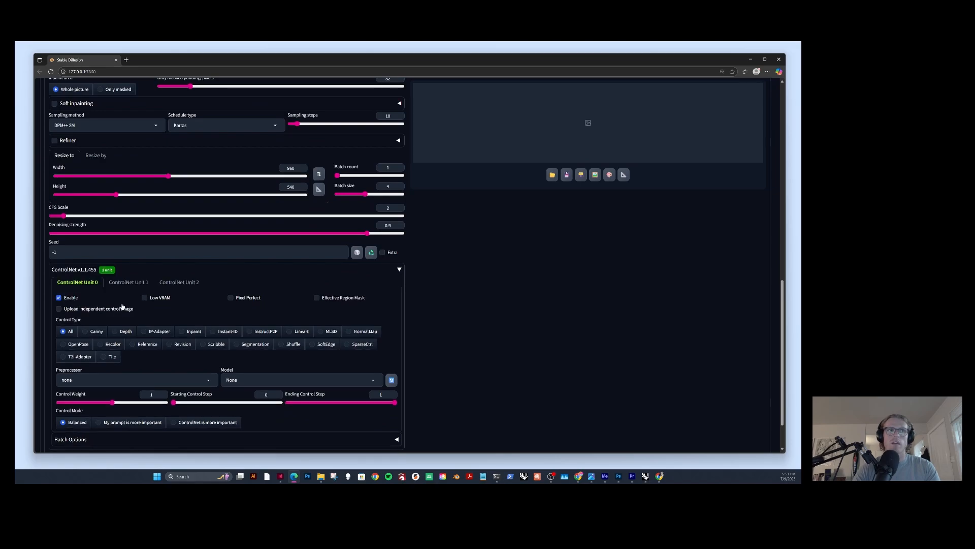
{"action": "left_click", "coordinate": [81, 309]}
Load the controlnet JPG from the Desktop as the control image for ControlNet Unit 0.
{"action": "left_click", "coordinate": [228, 350]}
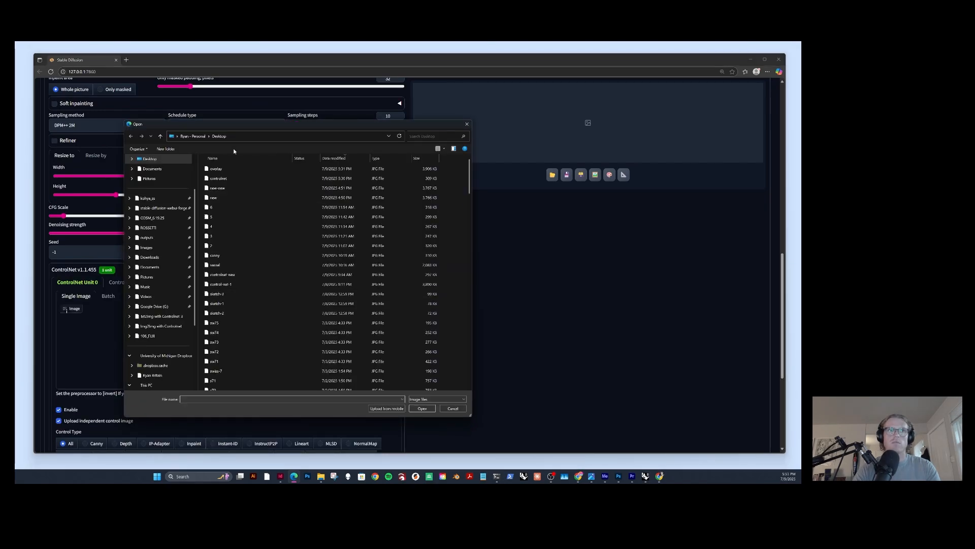
{"action": "left_click", "coordinate": [218, 178]}
{"action": "left_click", "coordinate": [422, 409]}
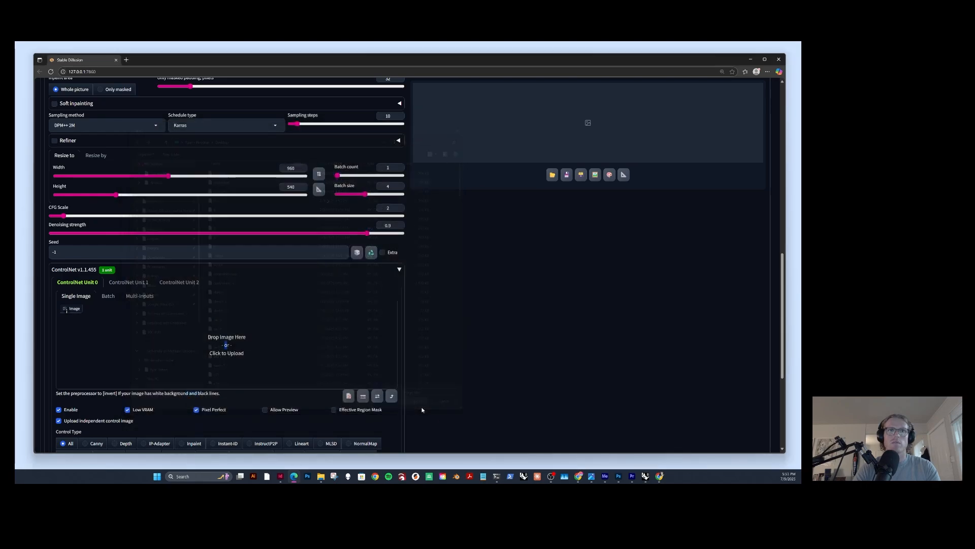
Set ControlNet Unit 0 to Canny, run the preprocessor preview and set the control mode to "My prompt is more important".
{"action": "scroll", "coordinate": [173, 398], "scroll_direction": "down", "scroll_amount": 3}
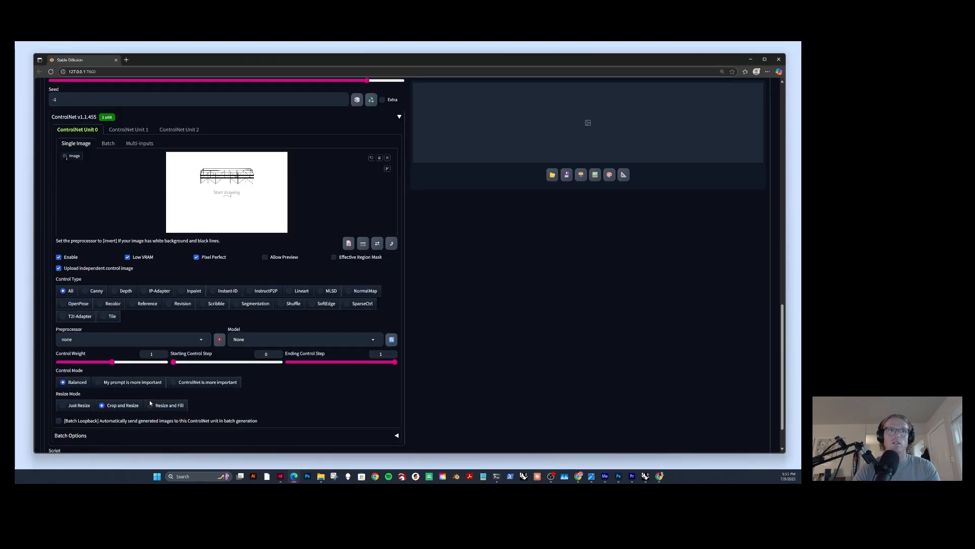
{"action": "left_click", "coordinate": [94, 289]}
{"action": "left_click", "coordinate": [221, 336]}
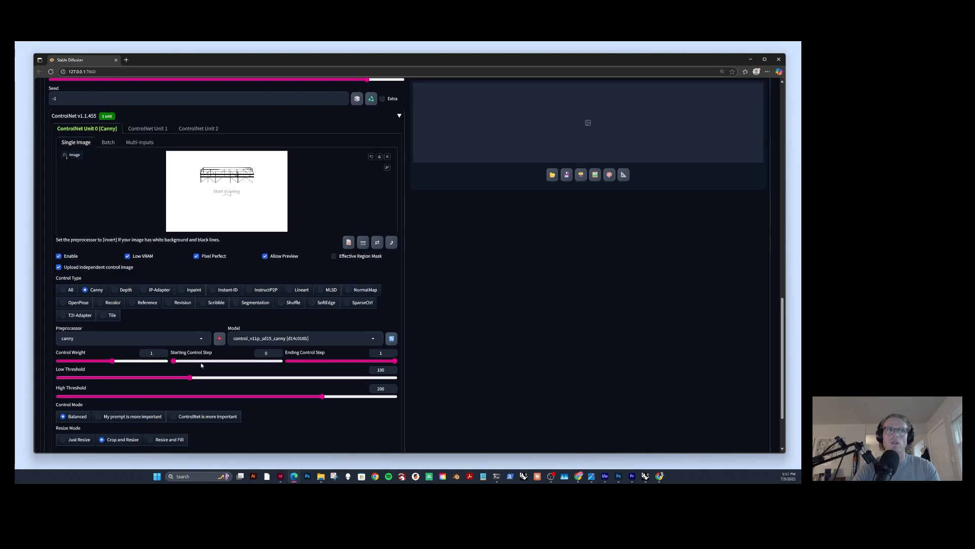
{"action": "left_click", "coordinate": [136, 416]}
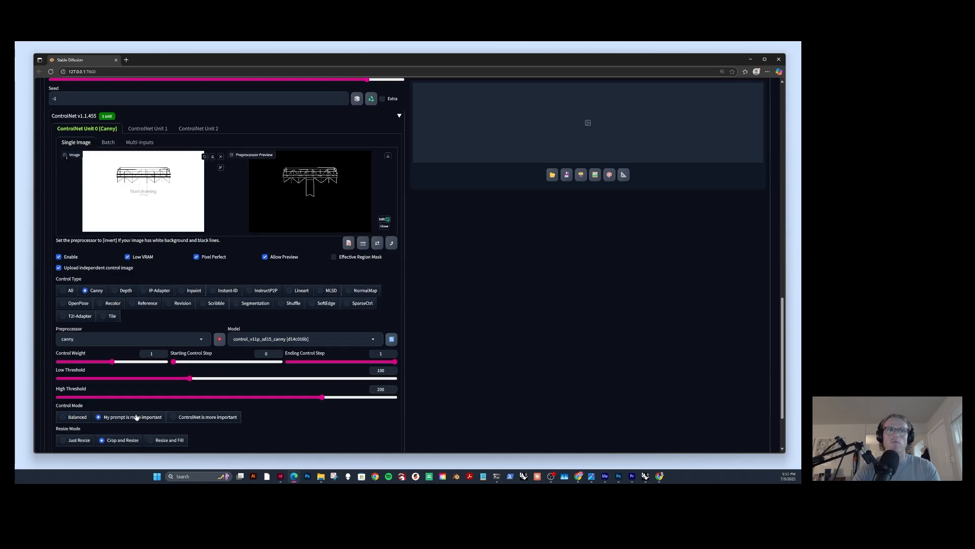
Switch to DeepSeek and submit the drafted request to improve the Stable Diffusion prompt for whiter, lighter architecture with better texture and lighting.
{"action": "scroll", "coordinate": [214, 222], "scroll_direction": "up", "scroll_amount": 15}
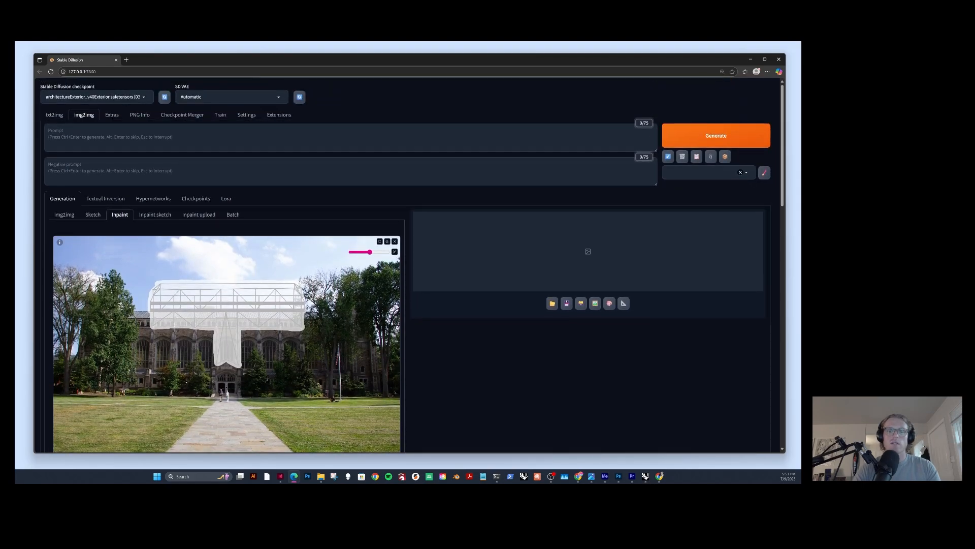
{"action": "key", "text": "alt+Tab"}
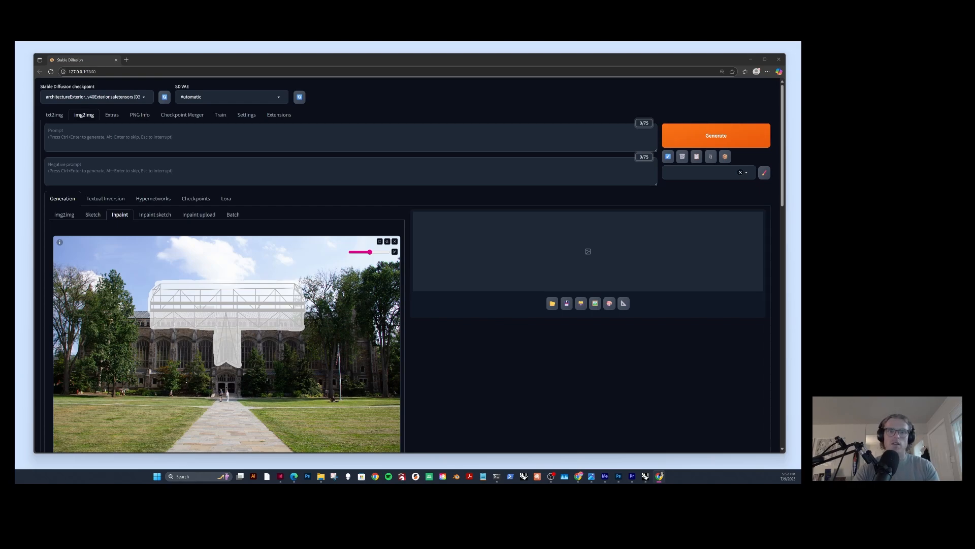
{"action": "left_click_drag", "start_coordinate": [411, 482], "coordinate": [400, 74]}
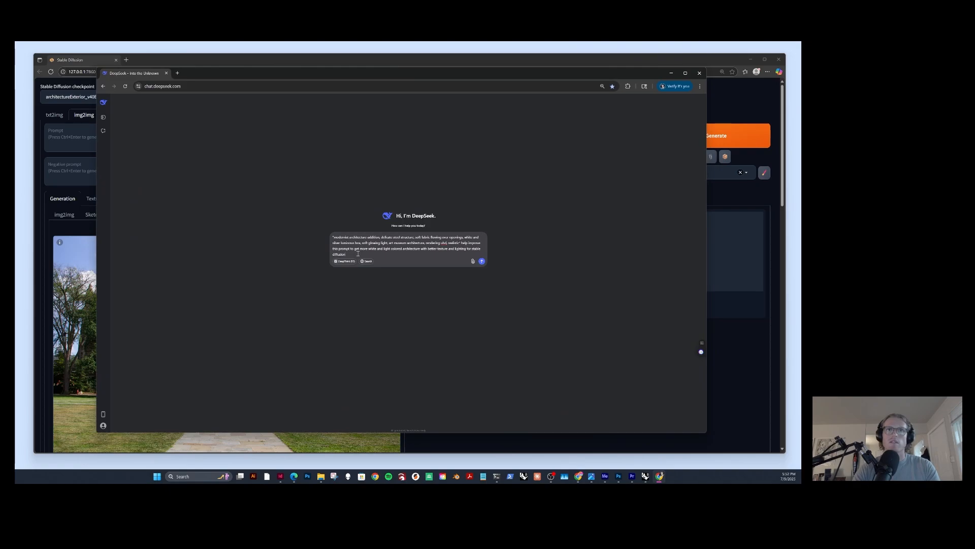
{"action": "key", "text": "Return"}
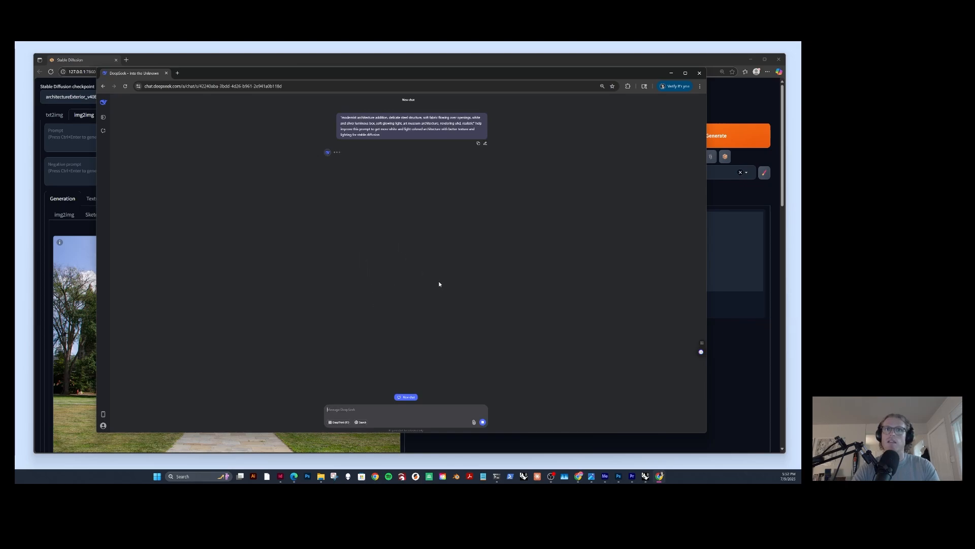
{"action": "left_click_drag", "start_coordinate": [364, 70], "coordinate": [368, 87]}
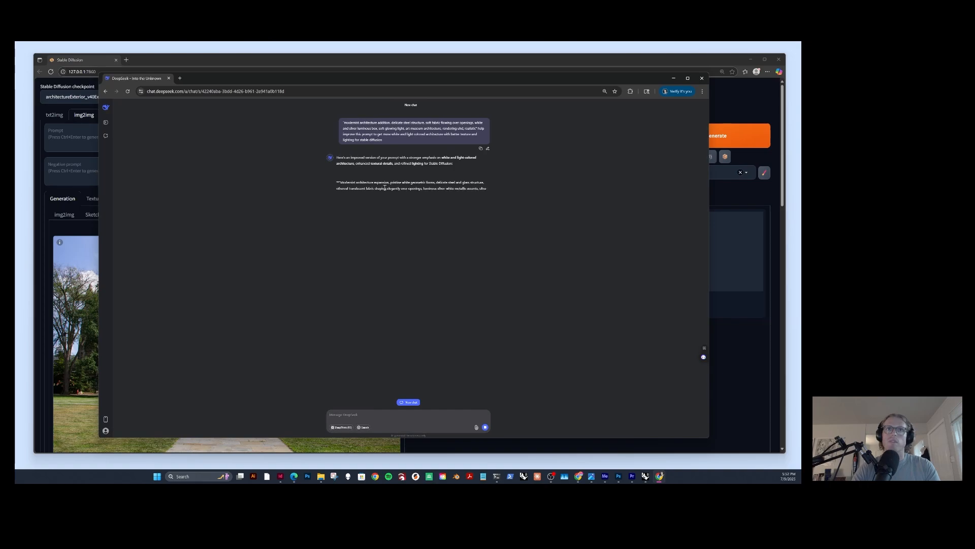
Copy DeepSeek's improved "Modernist architecture expansion" prompt and paste it into the empty img2img prompt in Stable Diffusion.
{"action": "left_click_drag", "start_coordinate": [337, 182], "coordinate": [420, 183]}
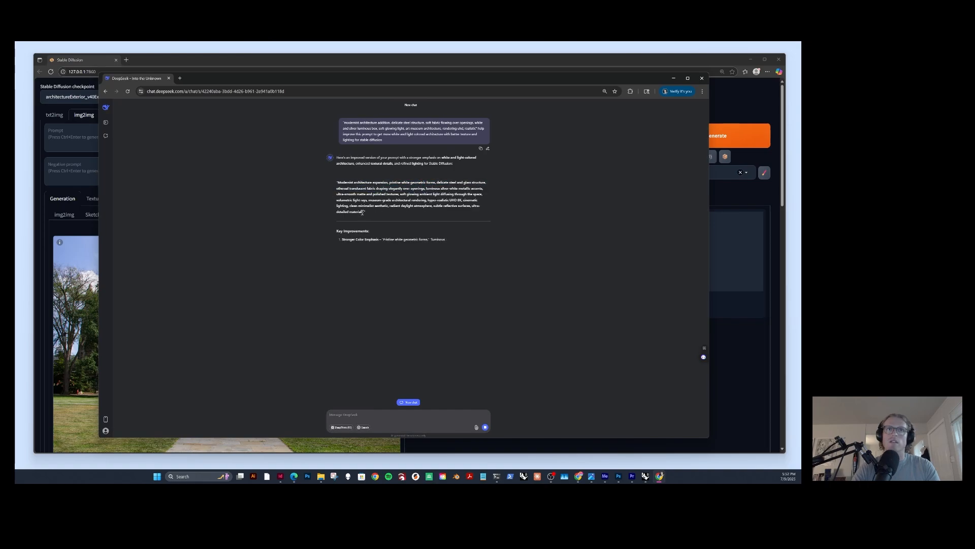
{"action": "left_click_drag", "start_coordinate": [363, 213], "coordinate": [337, 182]}
{"action": "key", "text": "ctrl+c"}
{"action": "left_click", "coordinate": [363, 213]}
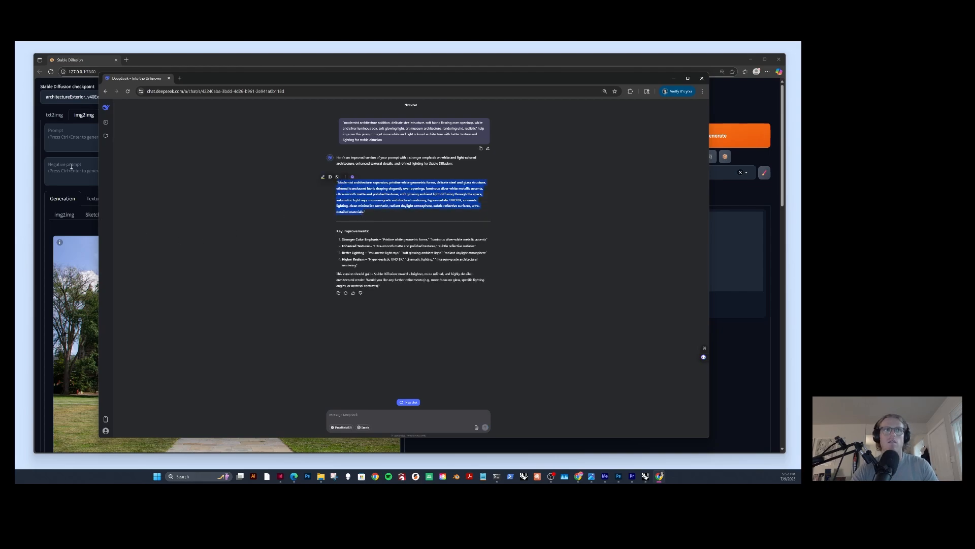
{"action": "left_click", "coordinate": [71, 140]}
{"action": "key", "text": "ctrl+v"}
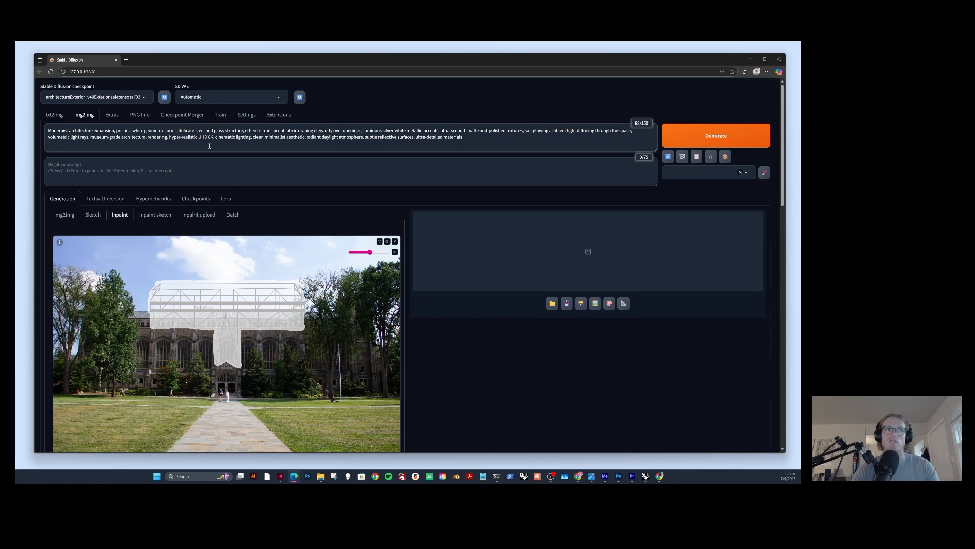
Check the ControlNet settings and generate the batch of inpainted images from the masked building photo.
{"action": "scroll", "coordinate": [224, 229], "scroll_direction": "down", "scroll_amount": 10}
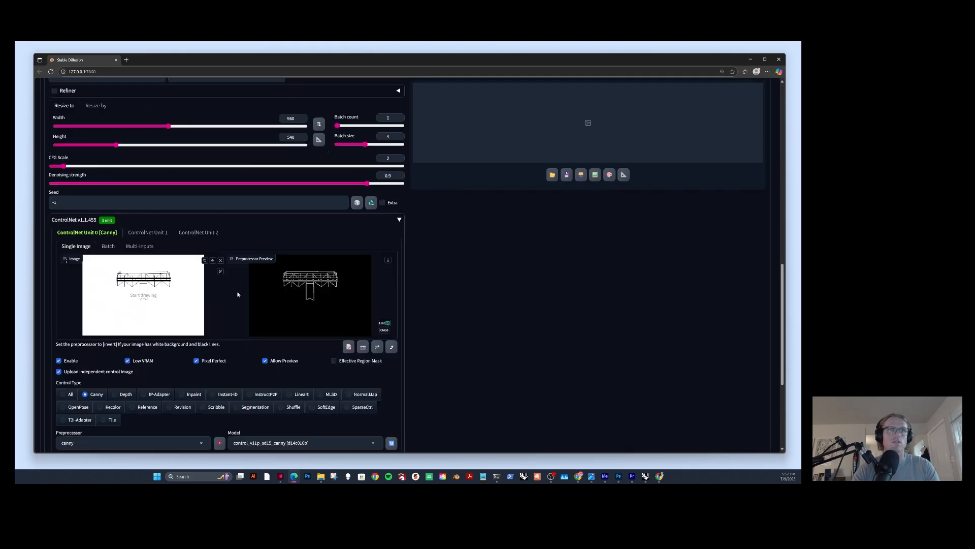
{"action": "scroll", "coordinate": [229, 315], "scroll_direction": "down", "scroll_amount": 4}
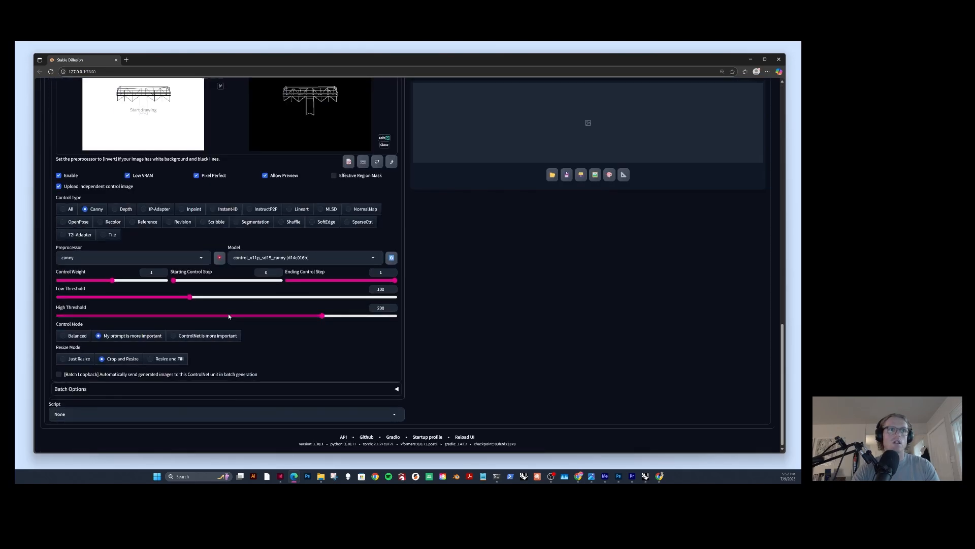
{"action": "scroll", "coordinate": [228, 316], "scroll_direction": "up", "scroll_amount": 15}
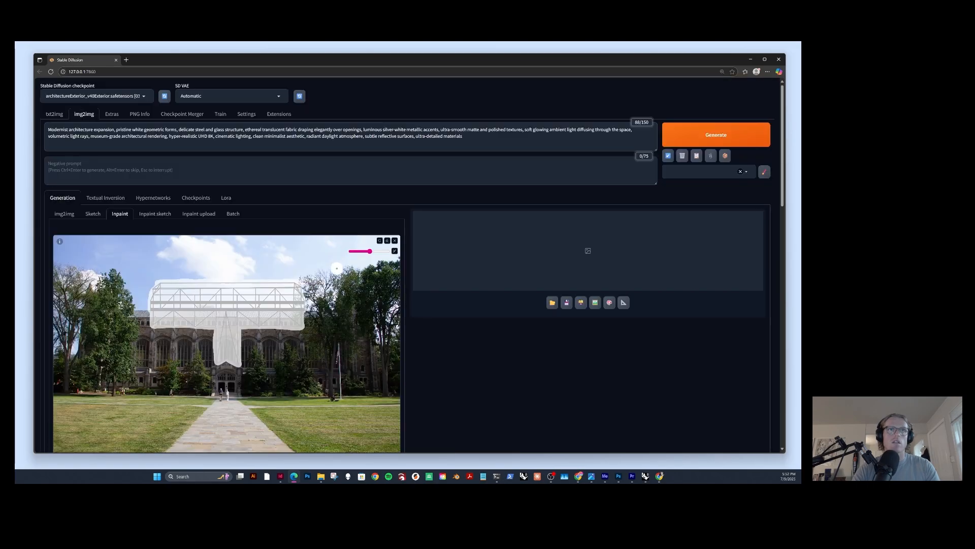
{"action": "left_click", "coordinate": [709, 137]}
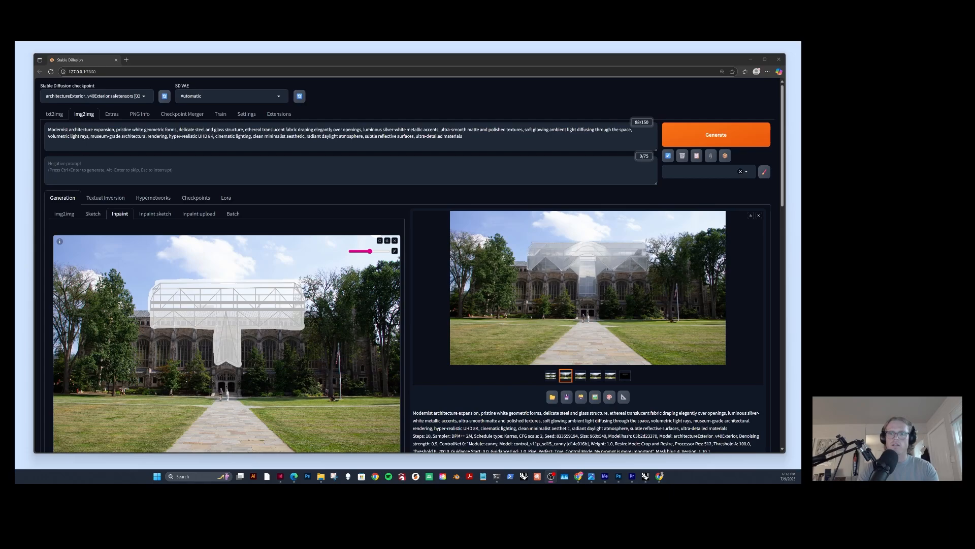
Compare the generated variations of the truss addition one by one and check the denoising strength setting.
{"action": "left_click", "coordinate": [551, 375]}
{"action": "left_click", "coordinate": [569, 378]}
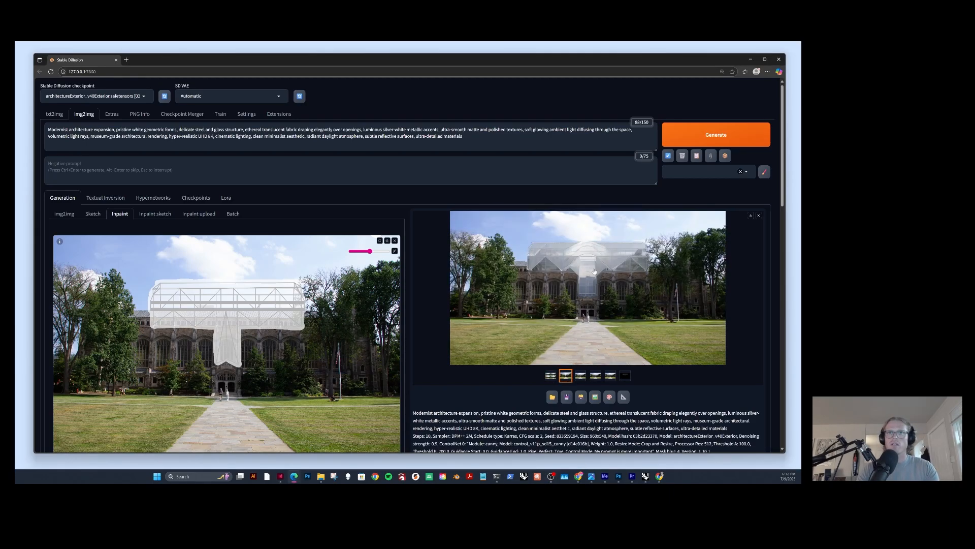
{"action": "left_click", "coordinate": [580, 379]}
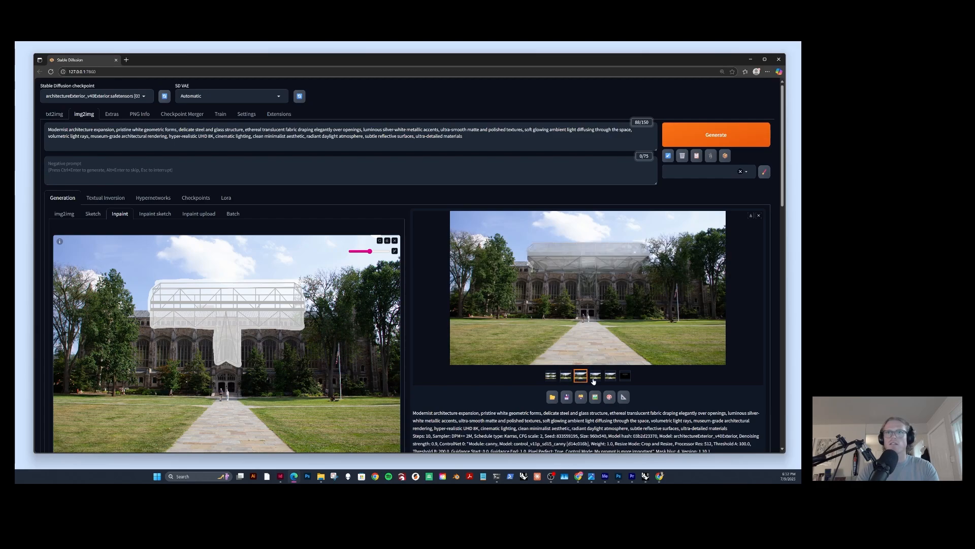
{"action": "left_click", "coordinate": [596, 378]}
{"action": "left_click", "coordinate": [608, 378]}
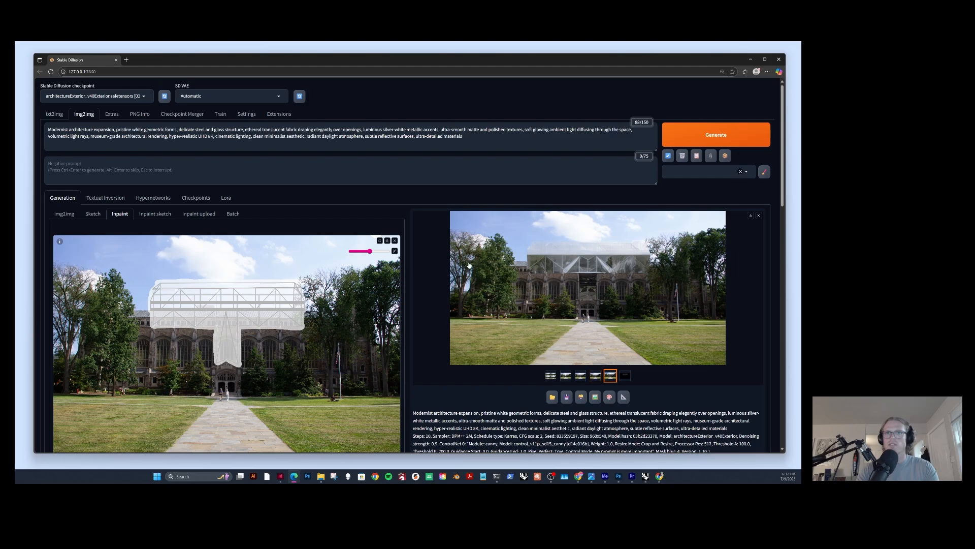
{"action": "left_click", "coordinate": [567, 377]}
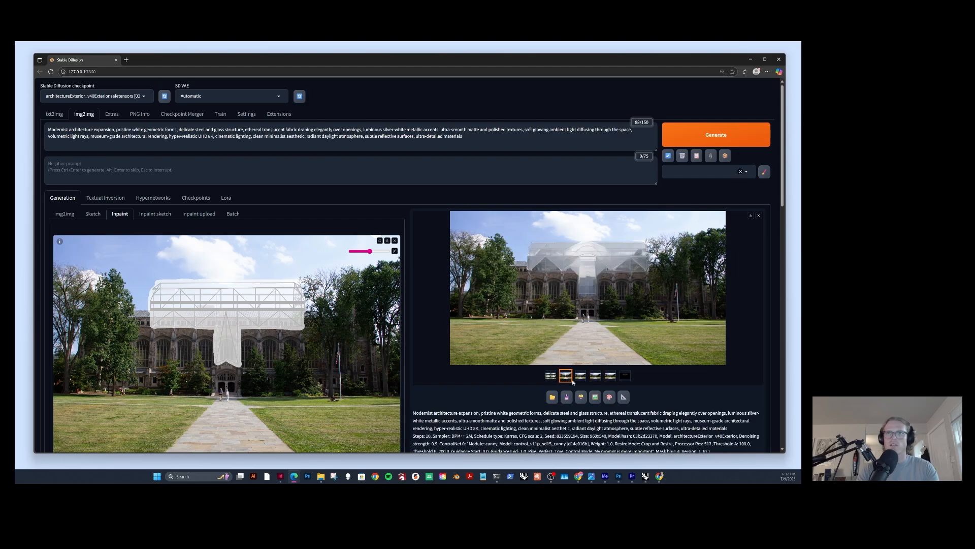
{"action": "left_click", "coordinate": [581, 379]}
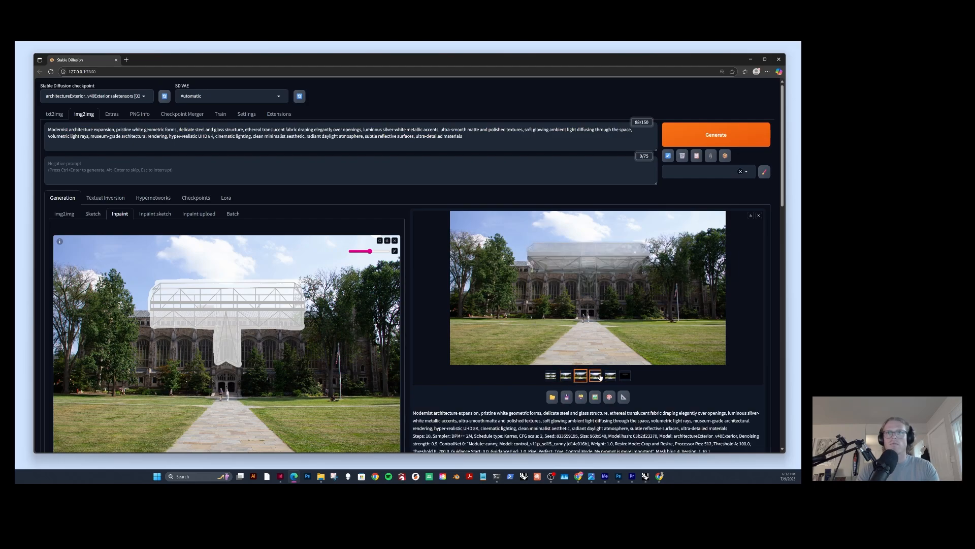
{"action": "left_click", "coordinate": [597, 377]}
{"action": "left_click", "coordinate": [570, 377]}
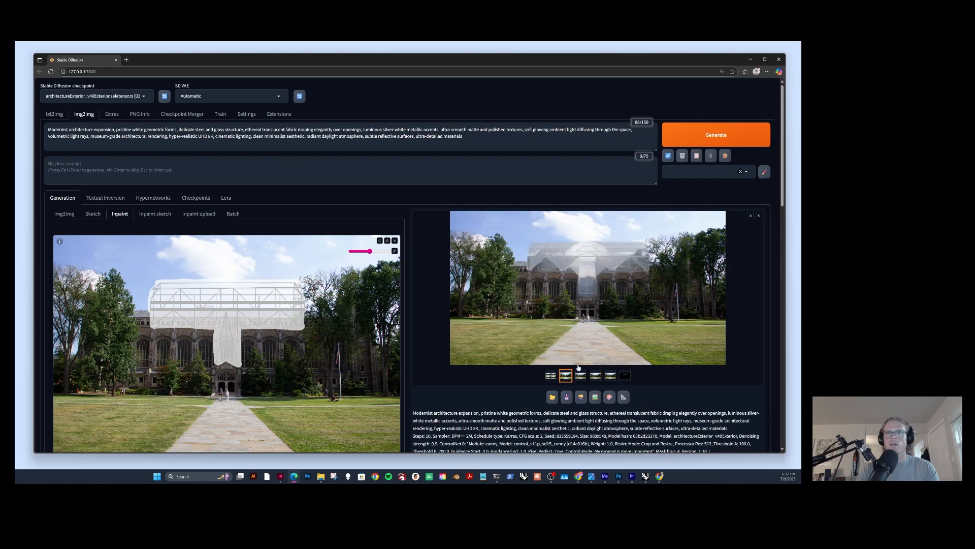
{"action": "left_click", "coordinate": [596, 376]}
{"action": "left_click", "coordinate": [609, 378]}
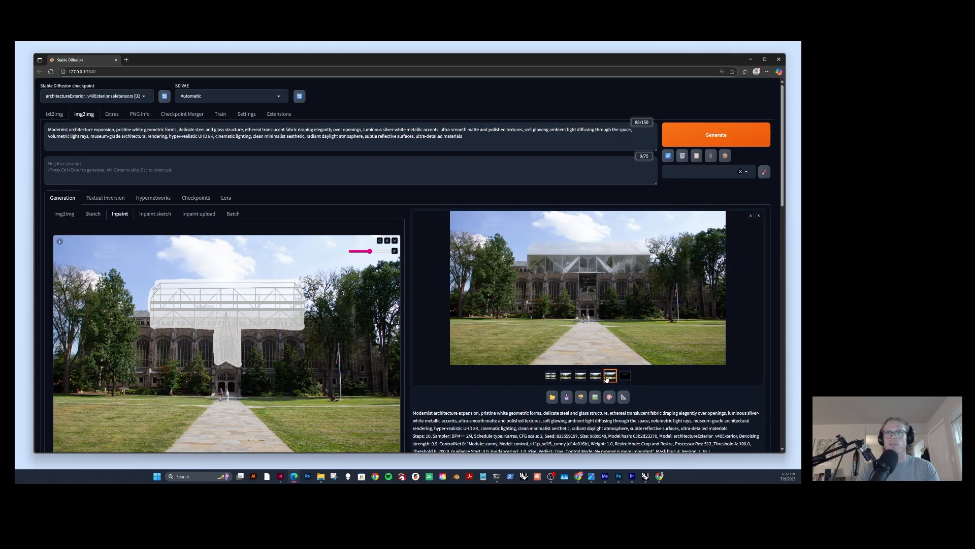
{"action": "left_click", "coordinate": [580, 377]}
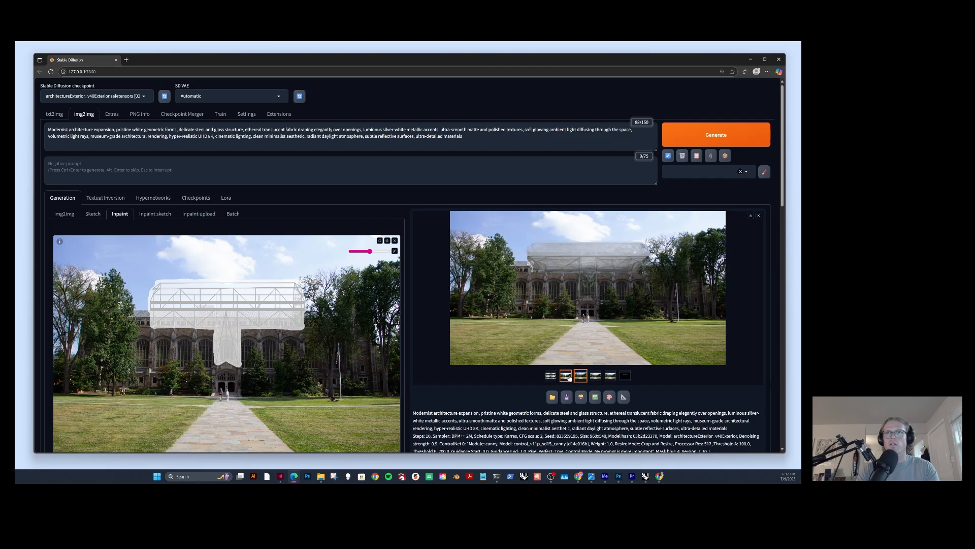
{"action": "left_click", "coordinate": [566, 377]}
{"action": "scroll", "coordinate": [226, 234], "scroll_direction": "down", "scroll_amount": 10}
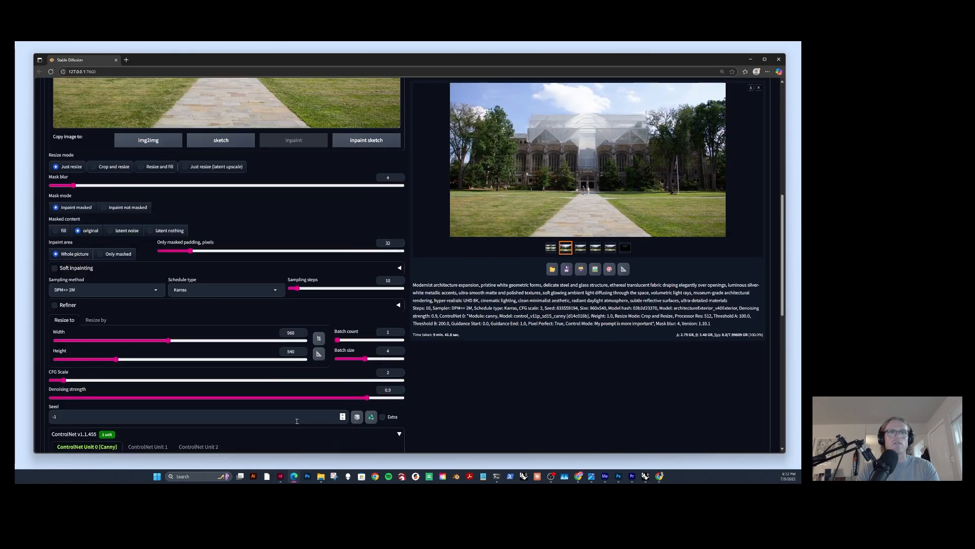
{"action": "mouse_move", "coordinate": [366, 400]}
{"action": "left_mouse_down"}
{"action": "mouse_move", "coordinate": [379, 397]}
{"action": "mouse_move", "coordinate": [368, 397]}
{"action": "left_mouse_up"}
{"action": "scroll", "coordinate": [335, 346], "scroll_direction": "up", "scroll_amount": 10}
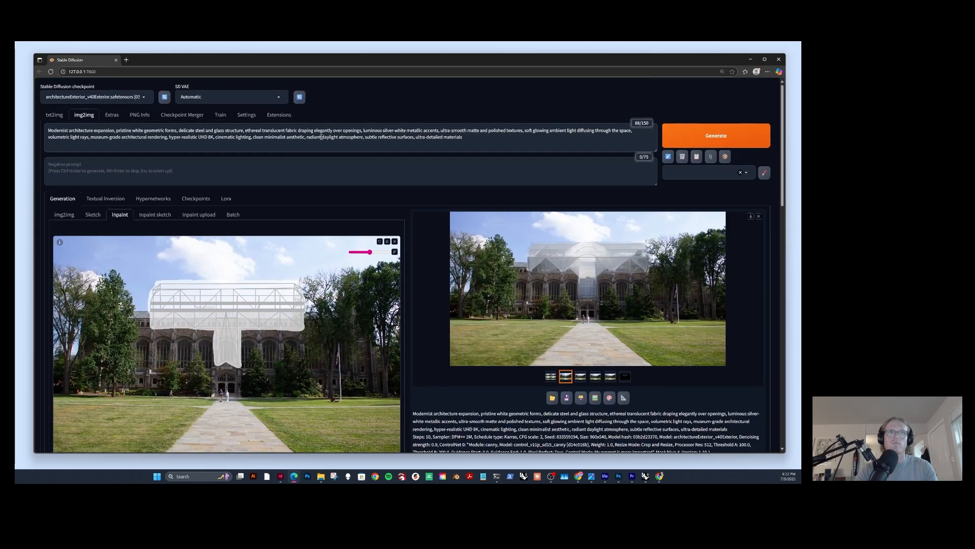
Submit the current prompt to DeepSeek, asking it to emphasize the white fabric curtains and decrease the glass, like a tent structure.
{"action": "triple_click", "coordinate": [321, 137]}
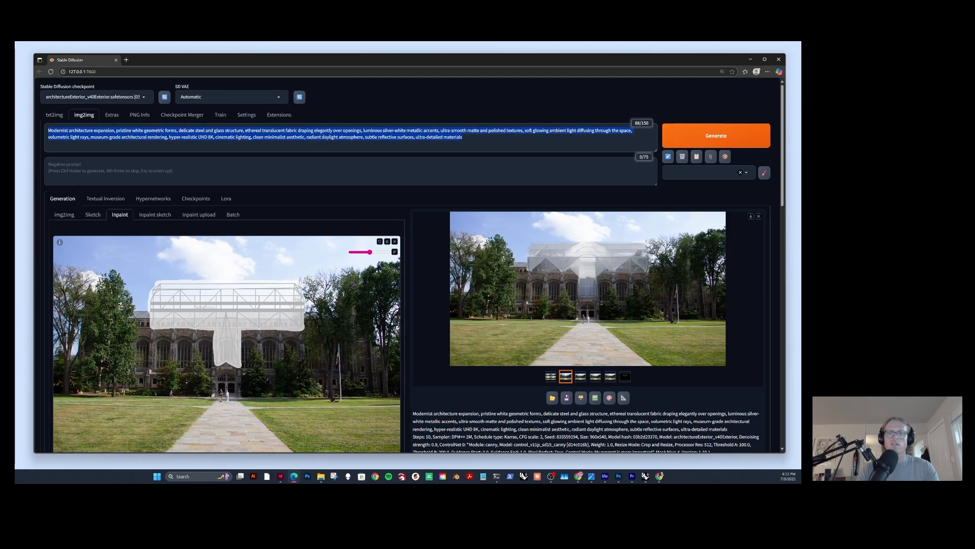
{"action": "key", "text": "alt+Tab"}
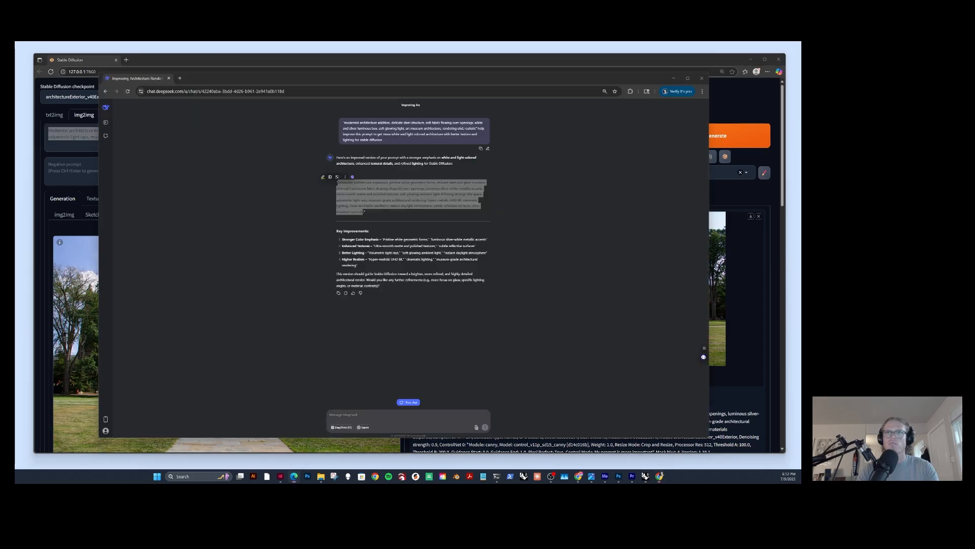
{"action": "left_click", "coordinate": [362, 413]}
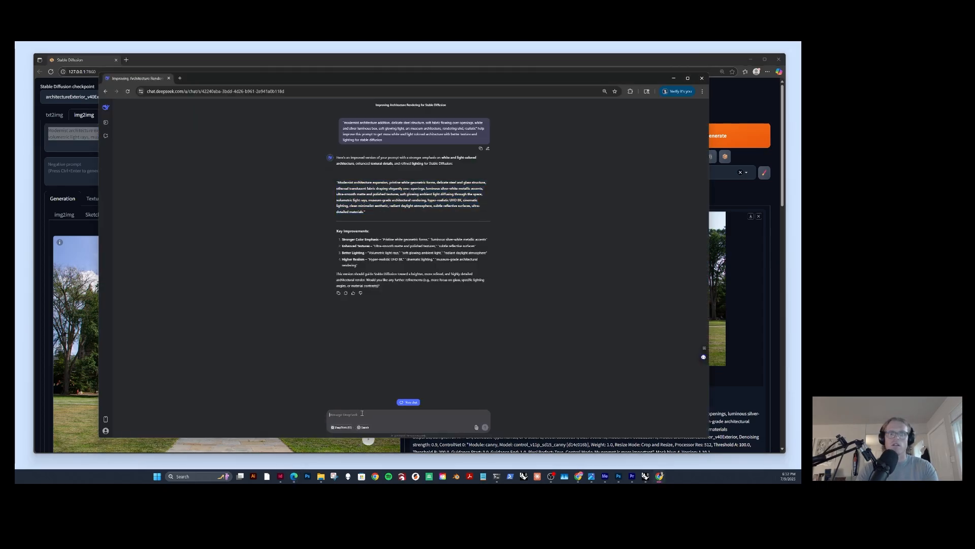
{"action": "type", "text": "modify the prompt to emphasize the white fabric curtains and decrease the"}
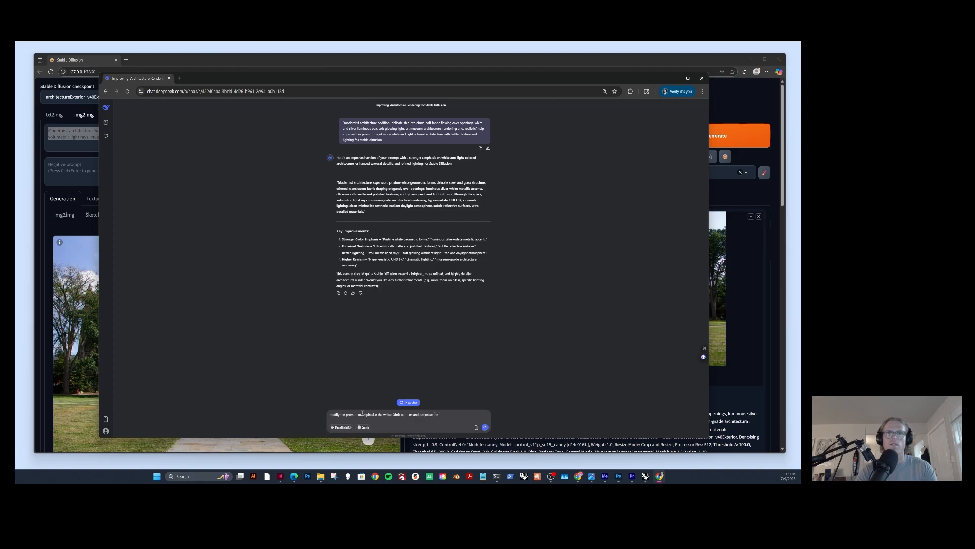
{"action": "type", "text": "amount of glass, it should be like a tent structure."}
{"action": "type", "text": "Modernist architecture expansion, pristine white geometric forms, delicate steel and glass structure, ethereal translucent fabric draping elegantly over openings, luminous silver white metallic accents, ultra smooth matte and polished textures, soft glowing ambient light diffusing through the space, volumetric light rays, museum-grade architectural rendering, hyper-realistic UHD 8K, cinematic lighting, clean minimalist aesthetic, radiant daylight atmosphere, subtle reflective surfaces, ultra detailed materials"}
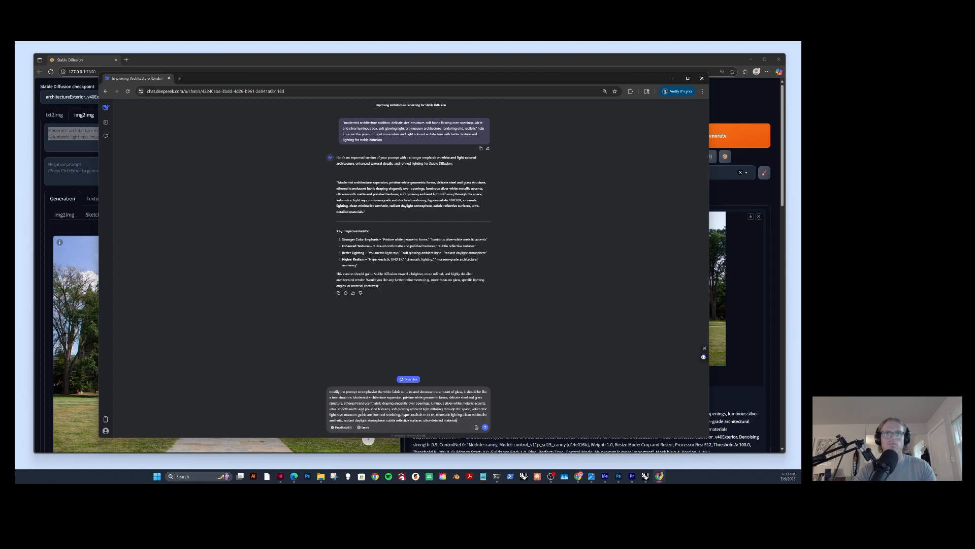
{"action": "key", "text": "Return"}
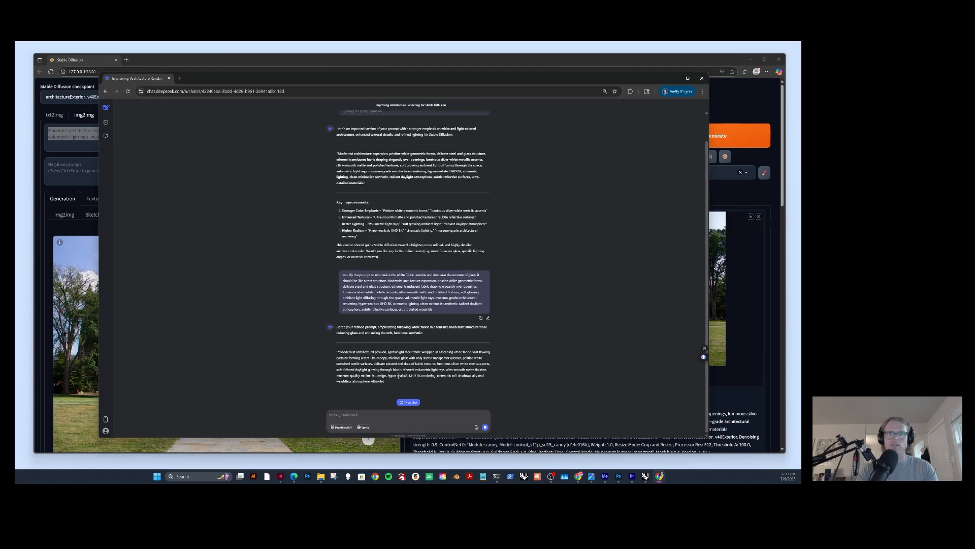
Replace the img2img prompt in Stable Diffusion with DeepSeek's refined "Modernist architectural pavilion" prompt.
{"action": "scroll", "coordinate": [453, 364], "scroll_direction": "up", "scroll_amount": 1}
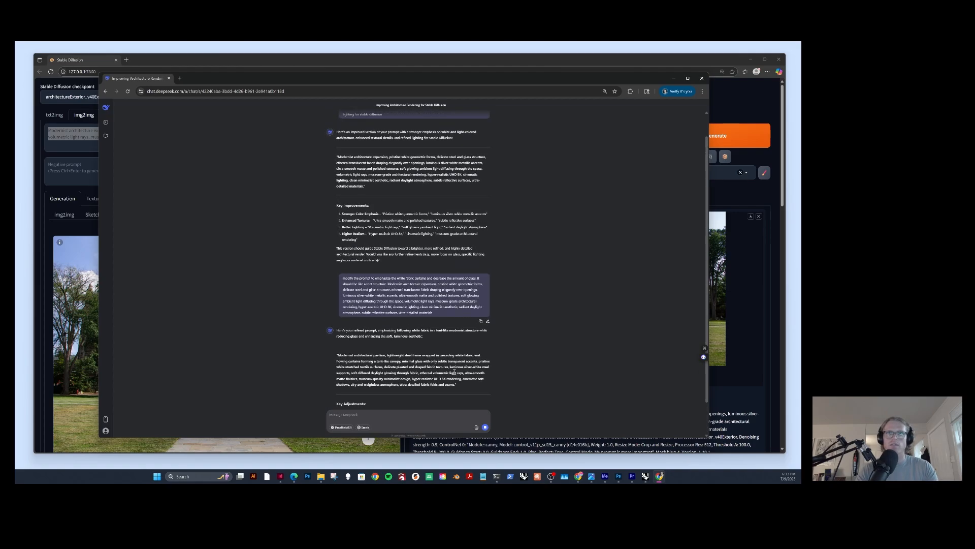
{"action": "left_click_drag", "start_coordinate": [455, 383], "coordinate": [336, 355]}
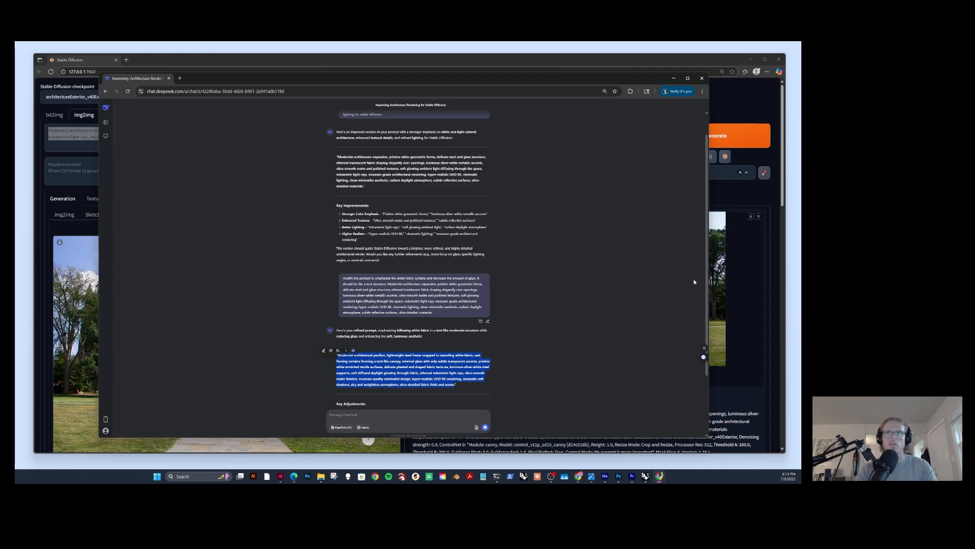
{"action": "left_click", "coordinate": [735, 187]}
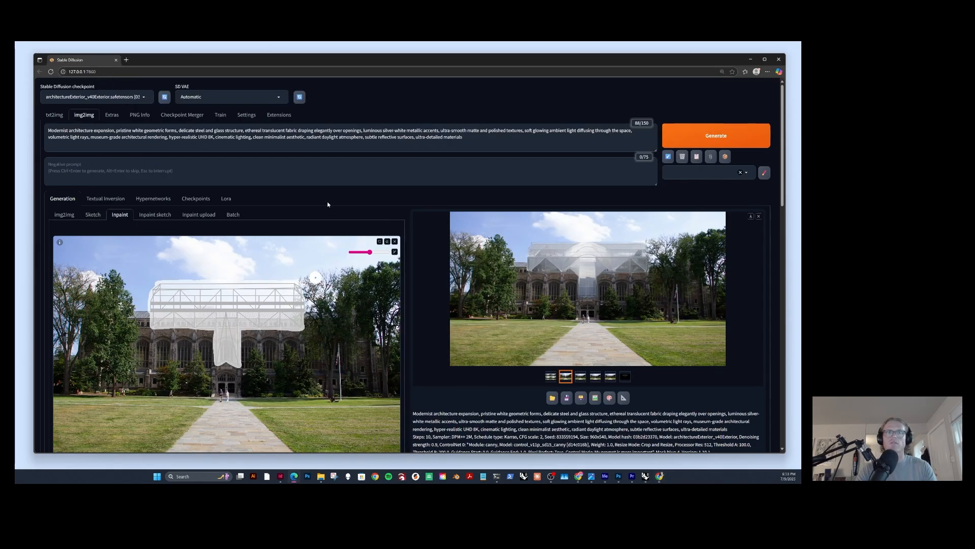
{"action": "left_click", "coordinate": [347, 148]}
{"action": "key", "text": "ctrl+a"}
{"action": "key", "text": "ctrl+v"}
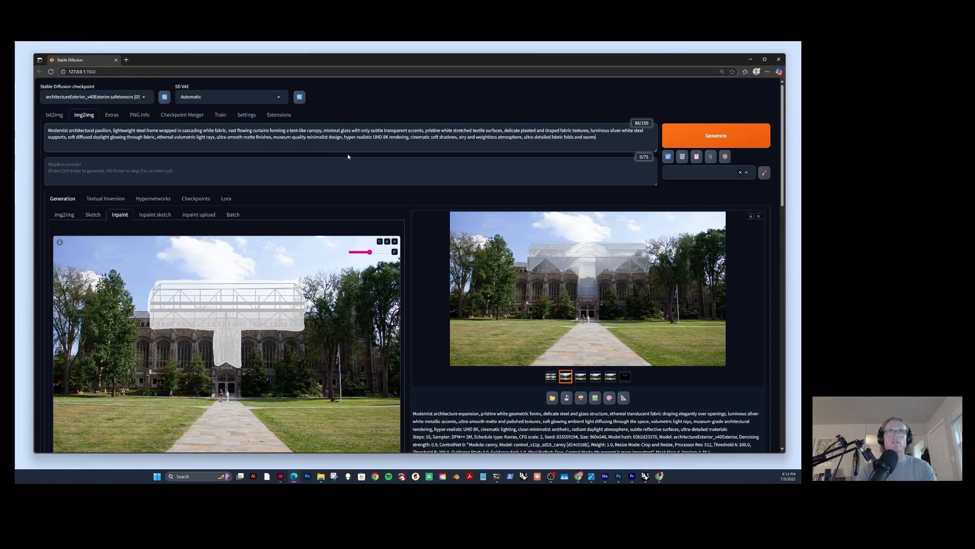
Switch the checkpoint to realisticVisionV60B1_v51HyperVAE and generate a new batch of inpainted images.
{"action": "left_click", "coordinate": [79, 97]}
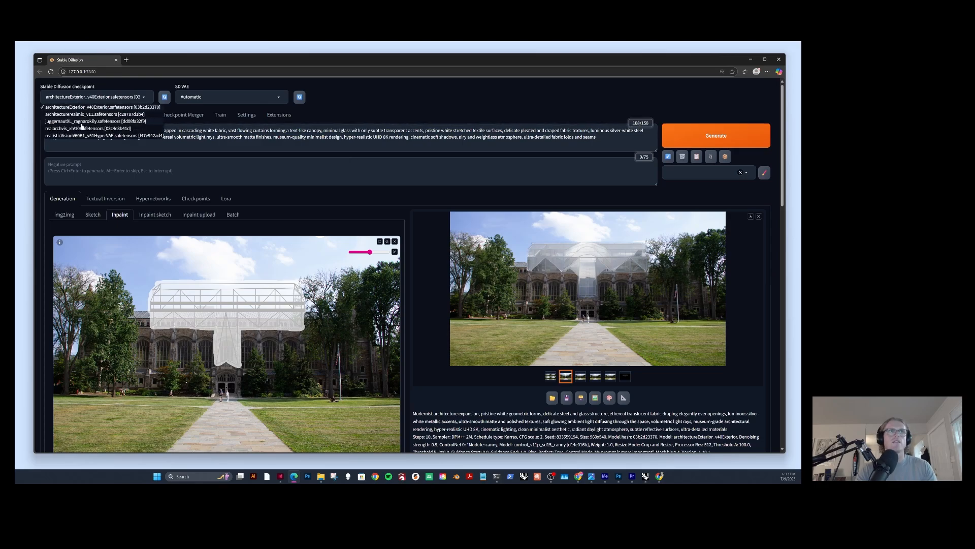
{"action": "scroll", "coordinate": [83, 124], "scroll_direction": "down", "scroll_amount": 1}
{"action": "scroll", "coordinate": [87, 140], "scroll_direction": "up", "scroll_amount": 1}
{"action": "left_click", "coordinate": [85, 136]}
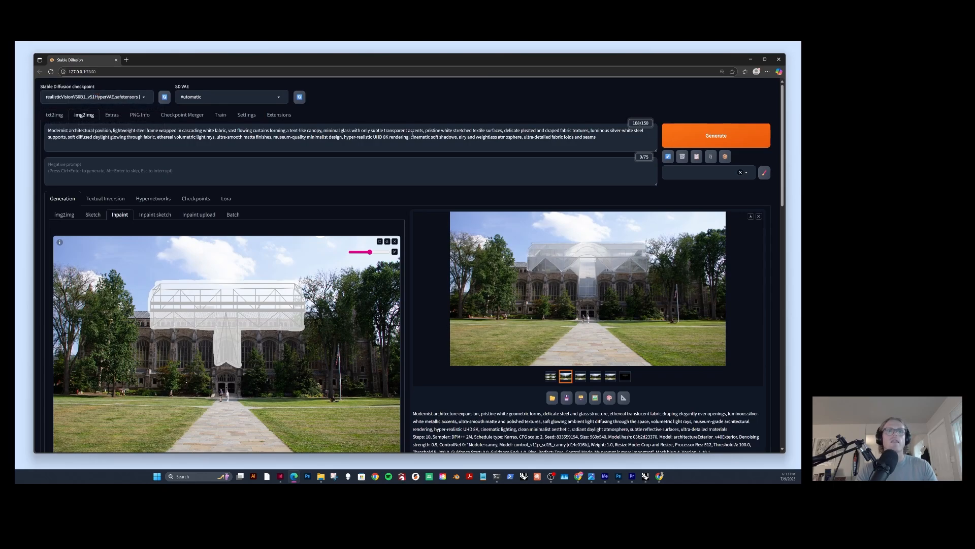
{"action": "left_click", "coordinate": [716, 136]}
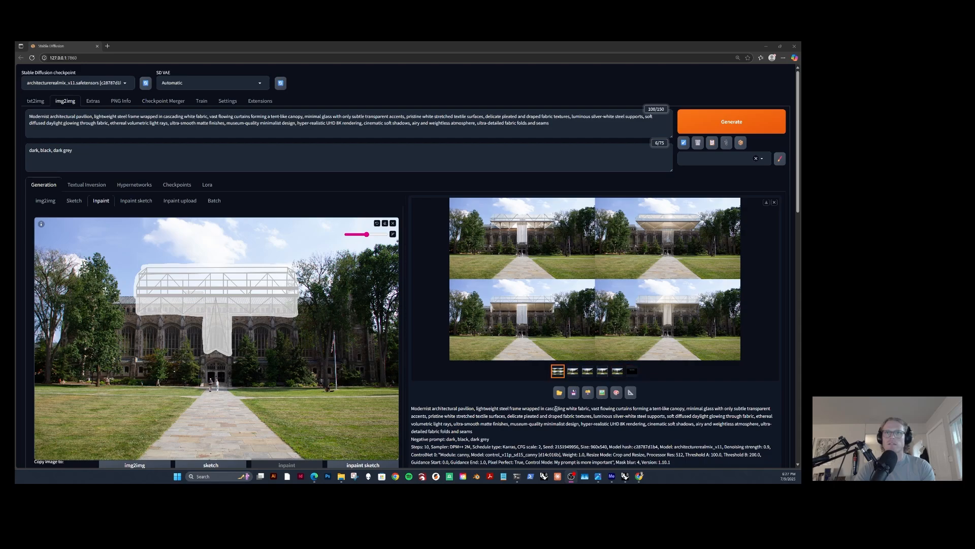
Look through the four generated tent-canopy variations one by one and check the list of available checkpoints.
{"action": "left_click", "coordinate": [573, 371]}
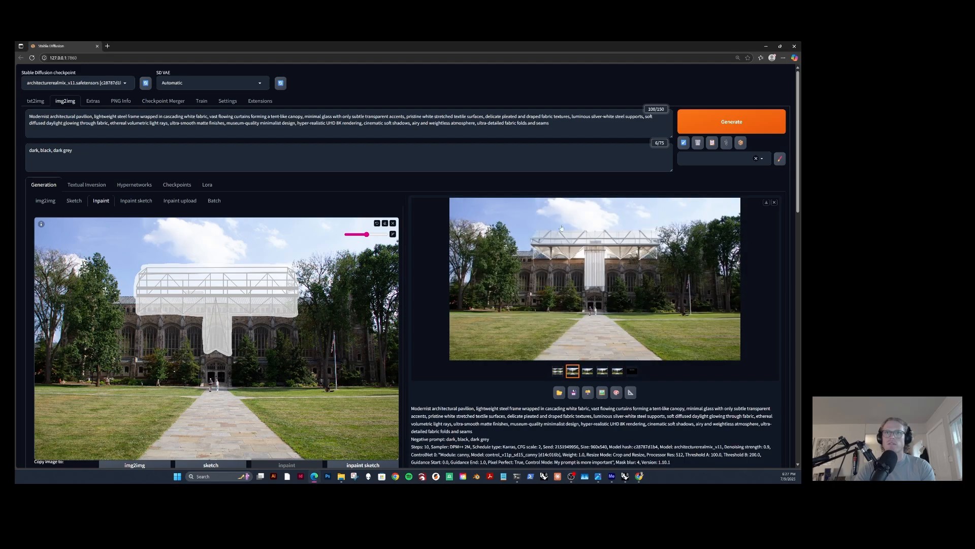
{"action": "left_click", "coordinate": [586, 376]}
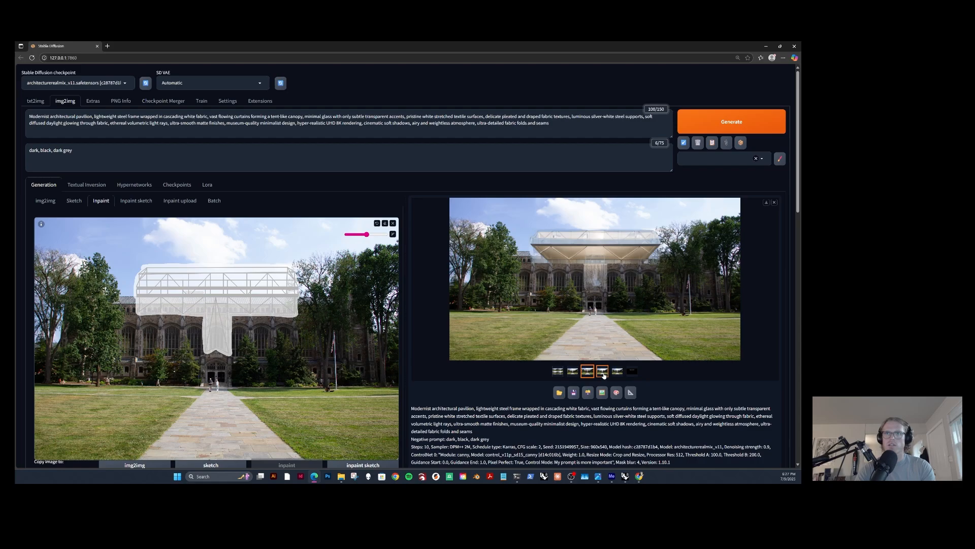
{"action": "left_click", "coordinate": [602, 374]}
{"action": "left_click", "coordinate": [616, 372]}
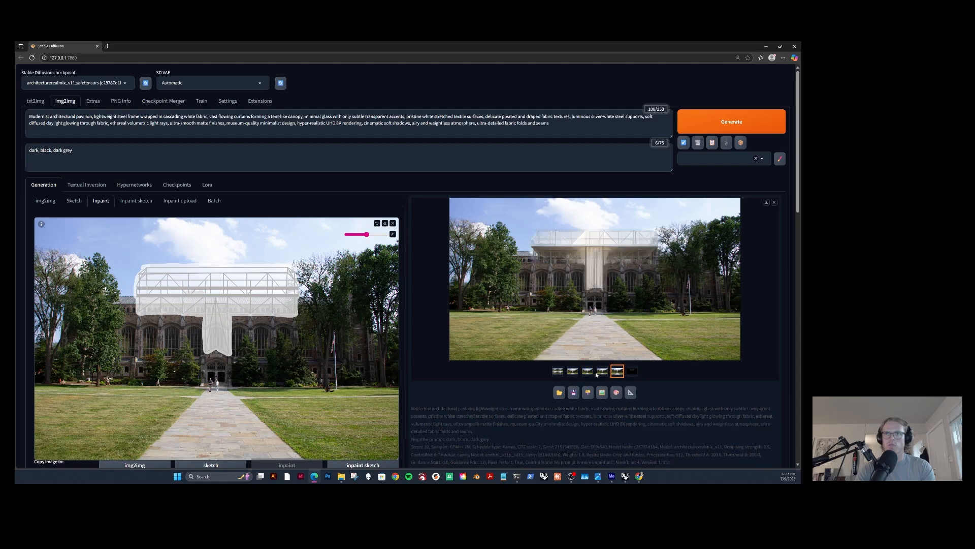
{"action": "left_click", "coordinate": [575, 372]}
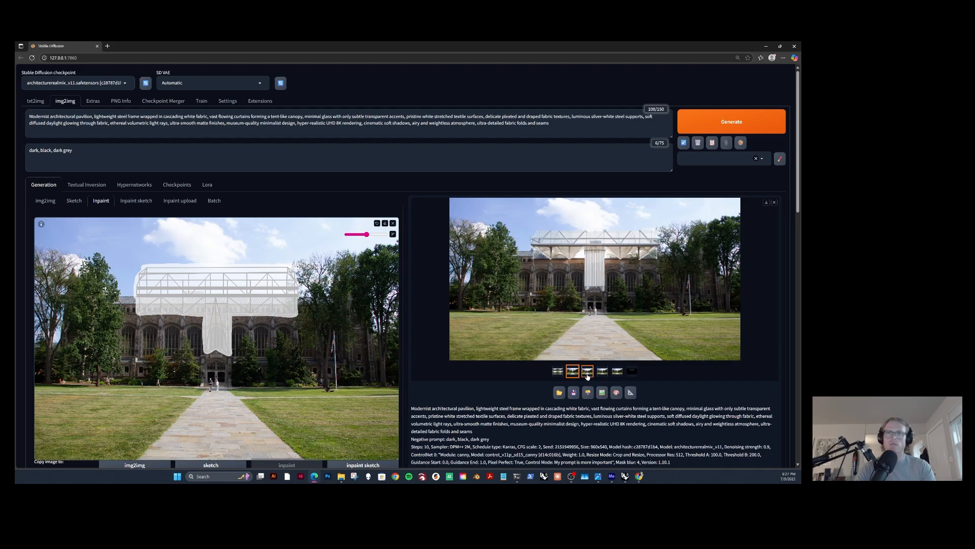
{"action": "left_click", "coordinate": [77, 83]}
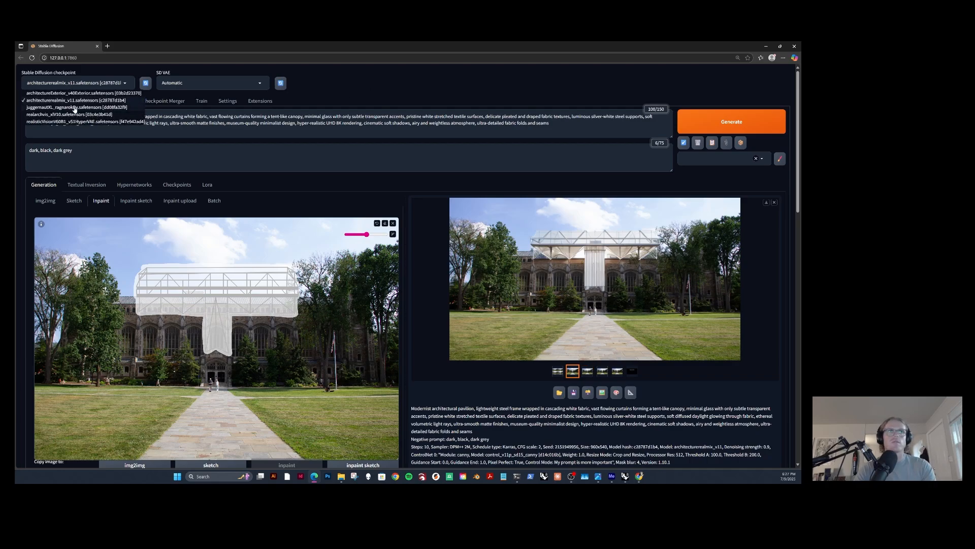
{"action": "left_click", "coordinate": [341, 89]}
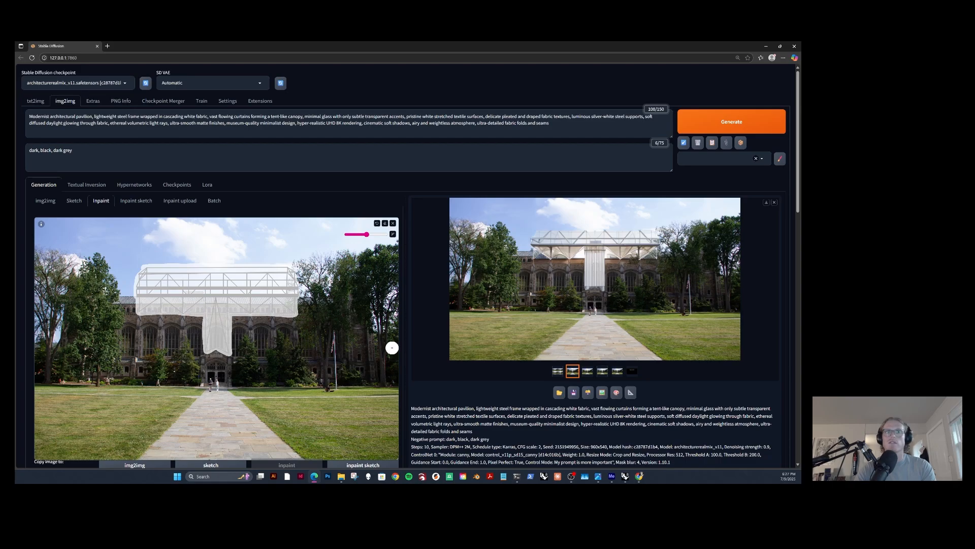
Compare the canopy variations back and forth and return to the first one with the open white truss.
{"action": "scroll", "coordinate": [378, 305], "scroll_direction": "down", "scroll_amount": 1}
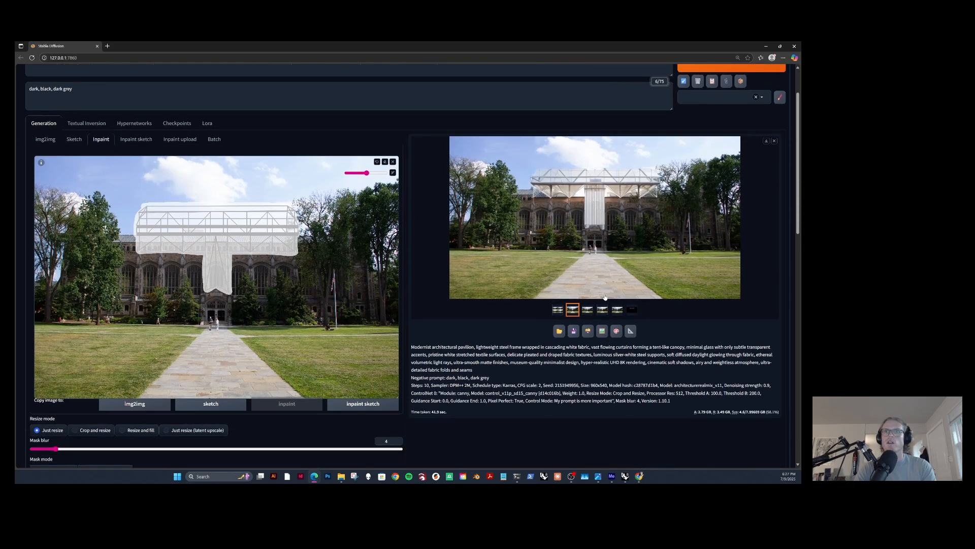
{"action": "left_click", "coordinate": [587, 311]}
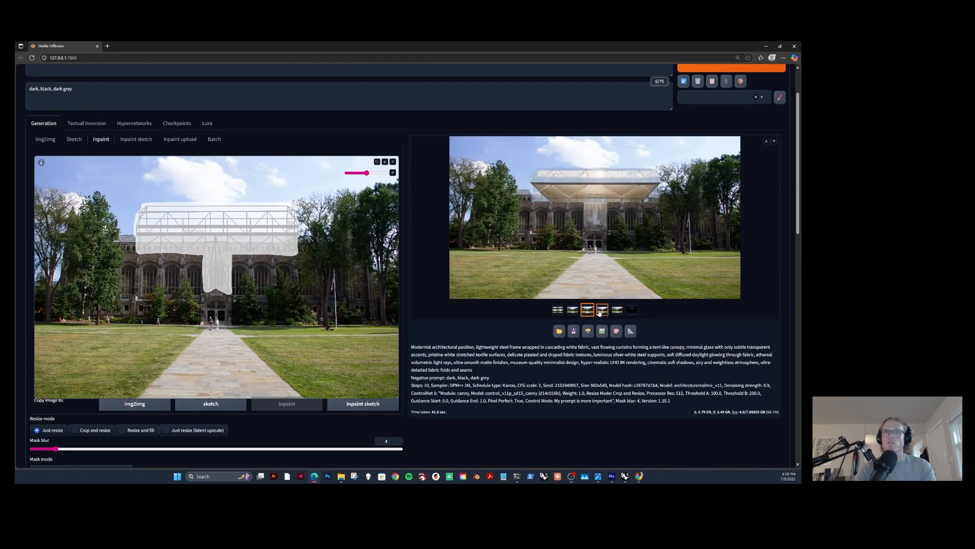
{"action": "left_click", "coordinate": [602, 311]}
{"action": "left_click", "coordinate": [618, 311]}
{"action": "left_click", "coordinate": [602, 311]}
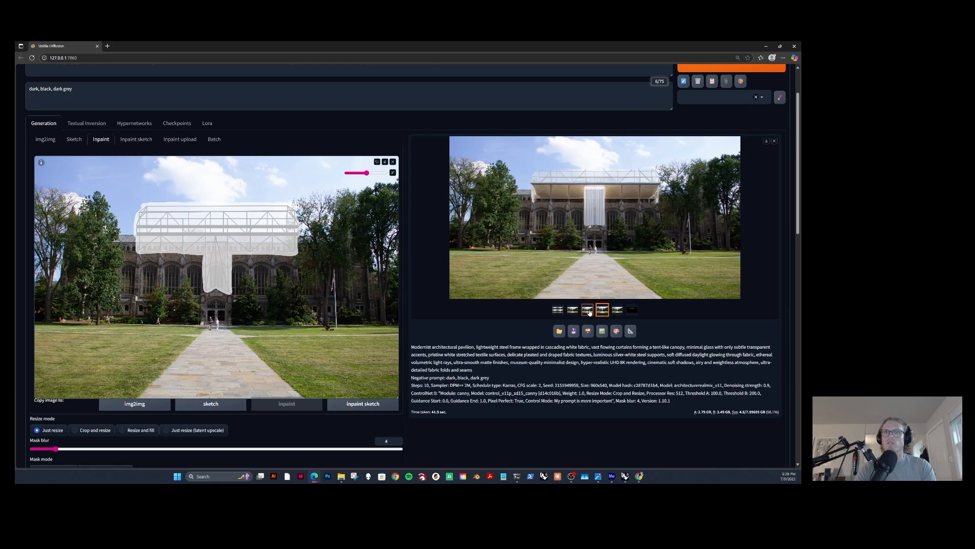
{"action": "left_click", "coordinate": [587, 311]}
{"action": "left_click", "coordinate": [573, 311]}
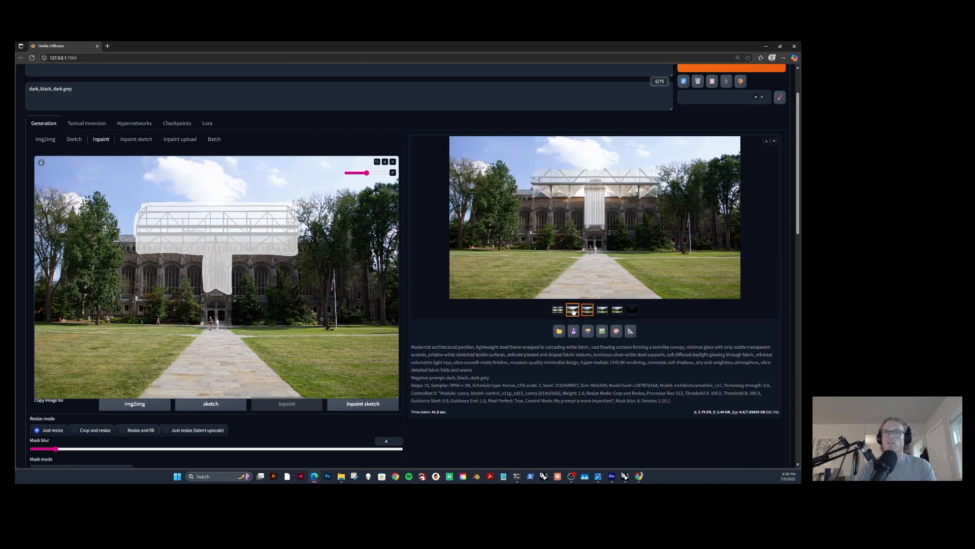
{"action": "left_click", "coordinate": [587, 311]}
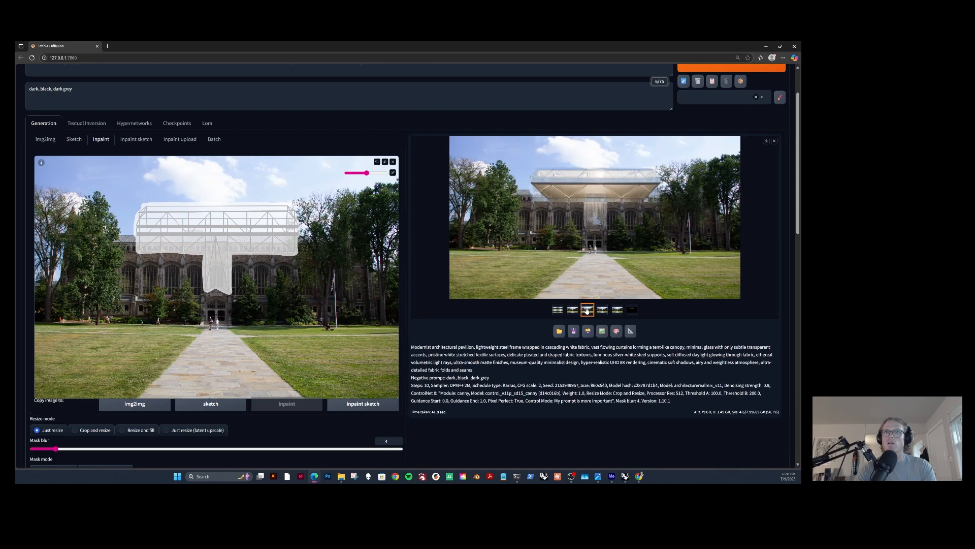
{"action": "left_click", "coordinate": [572, 311]}
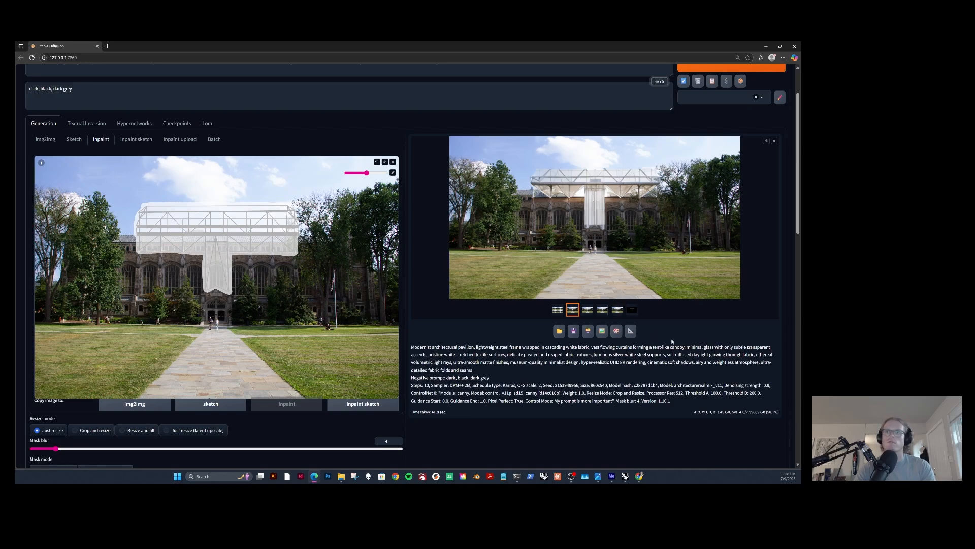
Send the first variation to inpaint as the new base image, clearing the blank canvas and resending it.
{"action": "left_click", "coordinate": [617, 332]}
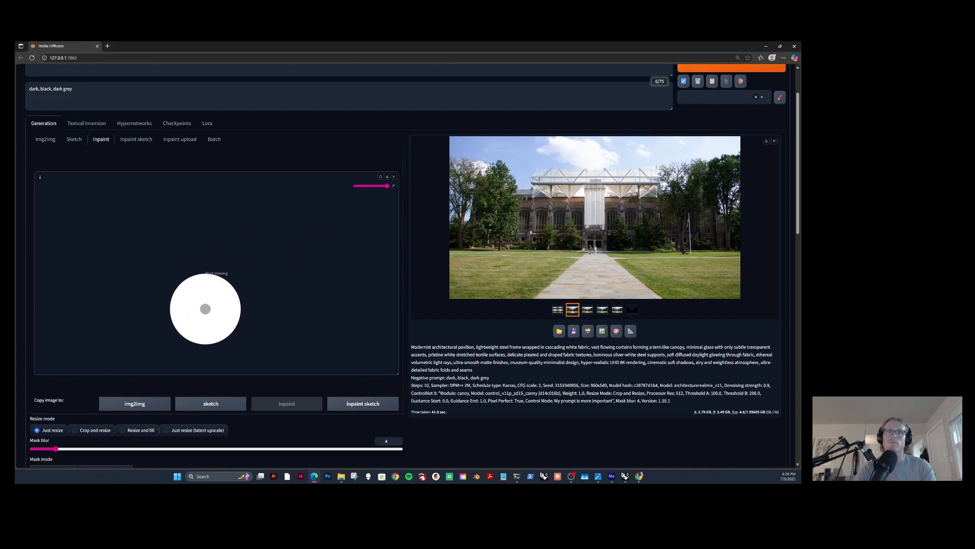
{"action": "scroll", "coordinate": [223, 275], "scroll_direction": "down", "scroll_amount": 5}
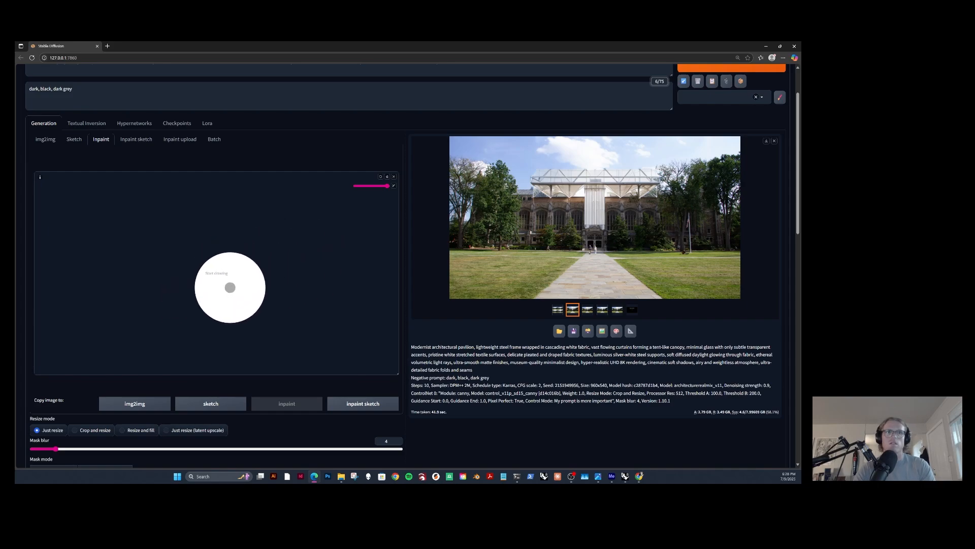
{"action": "scroll", "coordinate": [459, 301], "scroll_direction": "down", "scroll_amount": 7}
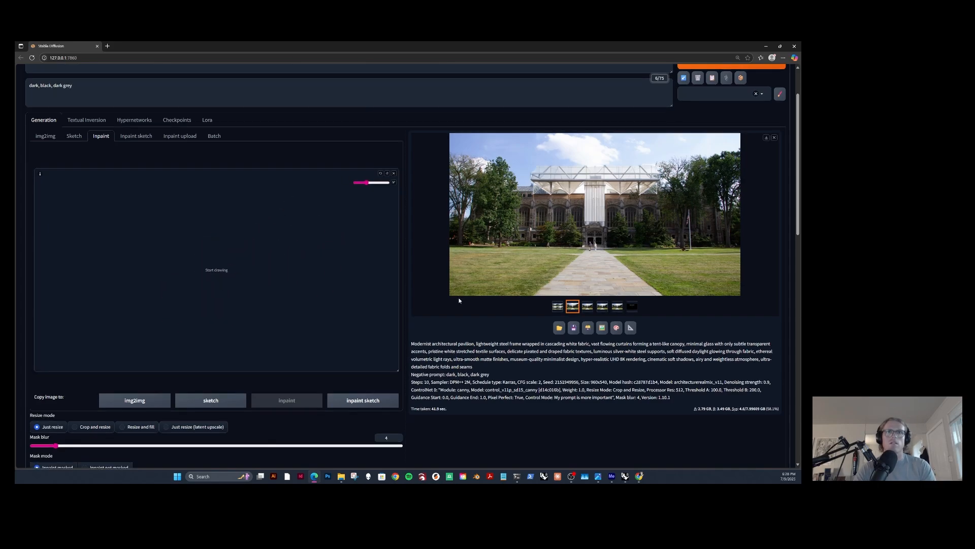
{"action": "scroll", "coordinate": [431, 374], "scroll_direction": "up", "scroll_amount": 5}
{"action": "scroll", "coordinate": [563, 329], "scroll_direction": "up", "scroll_amount": 2}
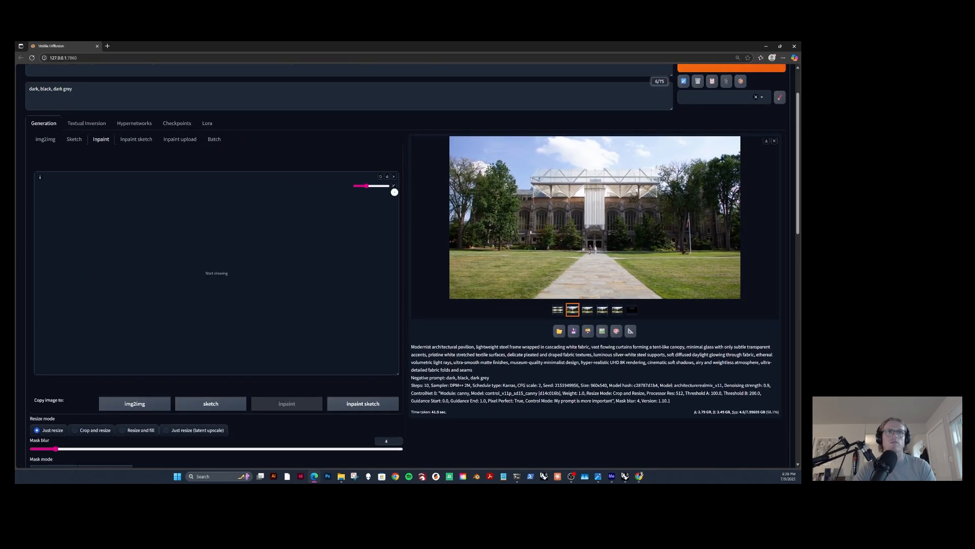
{"action": "left_click", "coordinate": [394, 176]}
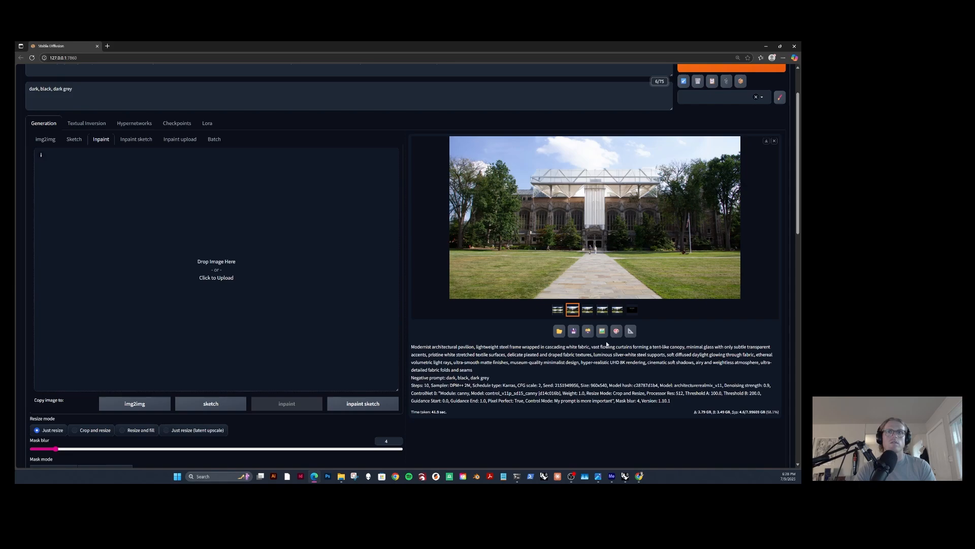
{"action": "left_click", "coordinate": [617, 330]}
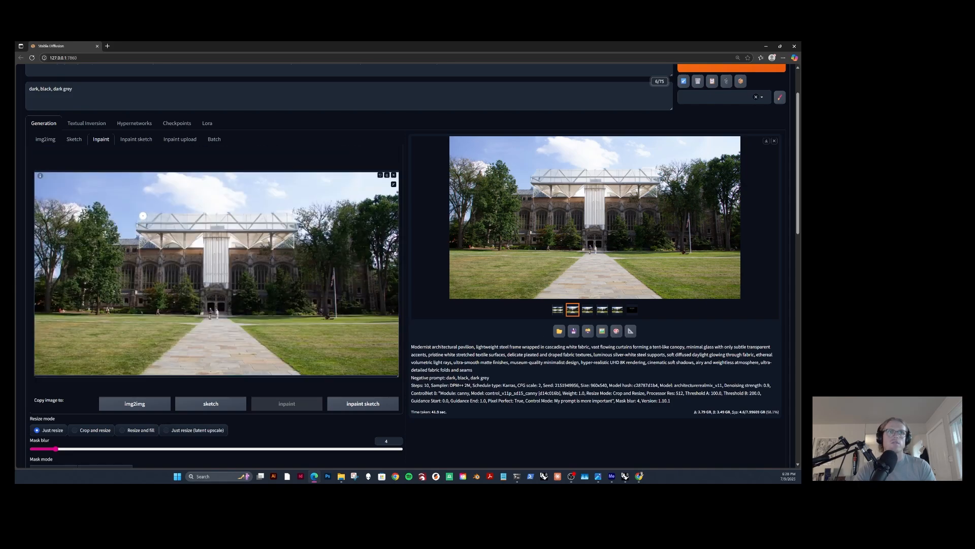
Paint an inpaint mask over the white truss and its central hanging curtain, and check the Canny ControlNet unit.
{"action": "mouse_move", "coordinate": [141, 223]}
{"action": "left_mouse_down"}
{"action": "mouse_move", "coordinate": [140, 251]}
{"action": "mouse_move", "coordinate": [204, 252]}
{"action": "mouse_move", "coordinate": [204, 282]}
{"action": "mouse_move", "coordinate": [226, 287]}
{"action": "mouse_move", "coordinate": [227, 249]}
{"action": "mouse_move", "coordinate": [292, 248]}
{"action": "mouse_move", "coordinate": [293, 211]}
{"action": "mouse_move", "coordinate": [144, 214]}
{"action": "mouse_move", "coordinate": [156, 243]}
{"action": "mouse_move", "coordinate": [209, 245]}
{"action": "mouse_move", "coordinate": [216, 277]}
{"action": "mouse_move", "coordinate": [215, 238]}
{"action": "mouse_move", "coordinate": [285, 239]}
{"action": "mouse_move", "coordinate": [284, 221]}
{"action": "mouse_move", "coordinate": [149, 224]}
{"action": "mouse_move", "coordinate": [179, 236]}
{"action": "mouse_move", "coordinate": [280, 234]}
{"action": "left_mouse_up"}
{"action": "scroll", "coordinate": [157, 243], "scroll_direction": "up", "scroll_amount": 6}
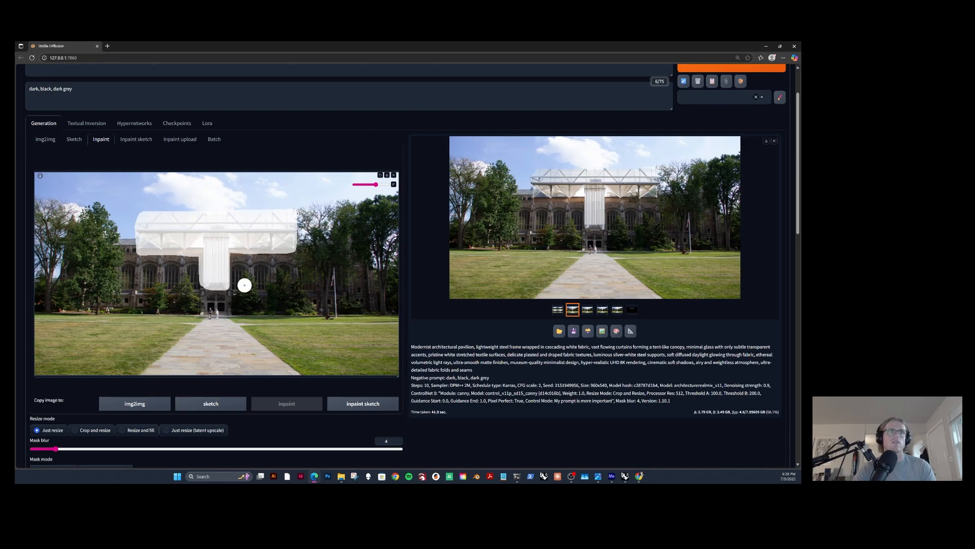
{"action": "scroll", "coordinate": [244, 285], "scroll_direction": "down", "scroll_amount": 6}
{"action": "scroll", "coordinate": [243, 290], "scroll_direction": "down", "scroll_amount": 5}
{"action": "scroll", "coordinate": [244, 290], "scroll_direction": "down", "scroll_amount": 2}
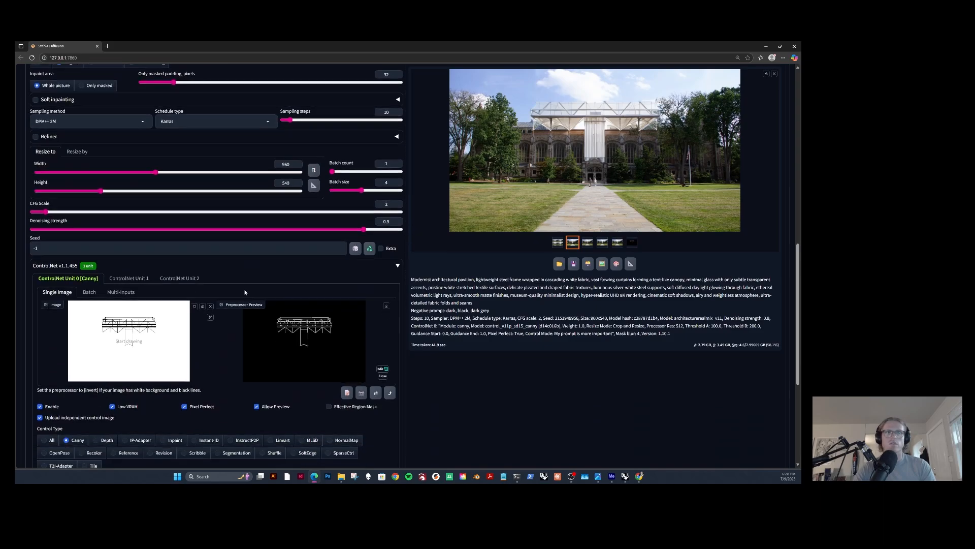
Set the denoising strength to 0.5 for the newly masked image.
{"action": "scroll", "coordinate": [244, 291], "scroll_direction": "up", "scroll_amount": 3}
{"action": "scroll", "coordinate": [147, 355], "scroll_direction": "up", "scroll_amount": 8}
{"action": "scroll", "coordinate": [146, 355], "scroll_direction": "down", "scroll_amount": 4}
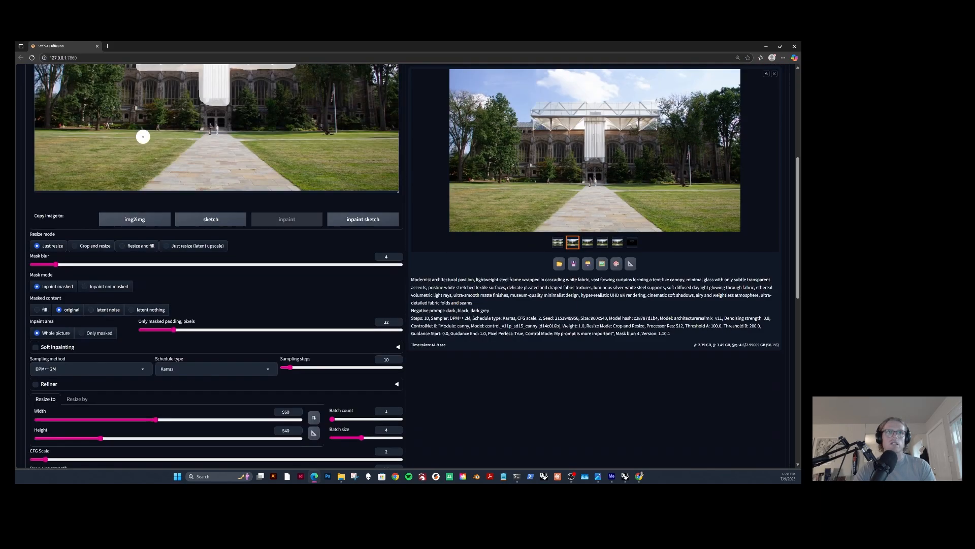
{"action": "scroll", "coordinate": [344, 441], "scroll_direction": "down", "scroll_amount": 1}
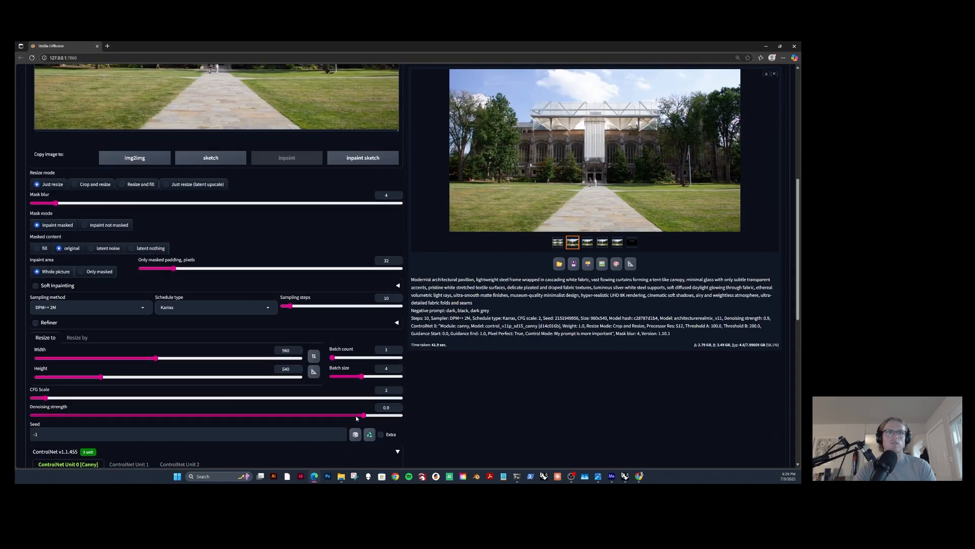
{"action": "left_click_drag", "start_coordinate": [363, 415], "coordinate": [215, 413]}
{"action": "scroll", "coordinate": [215, 413], "scroll_direction": "up", "scroll_amount": 5}
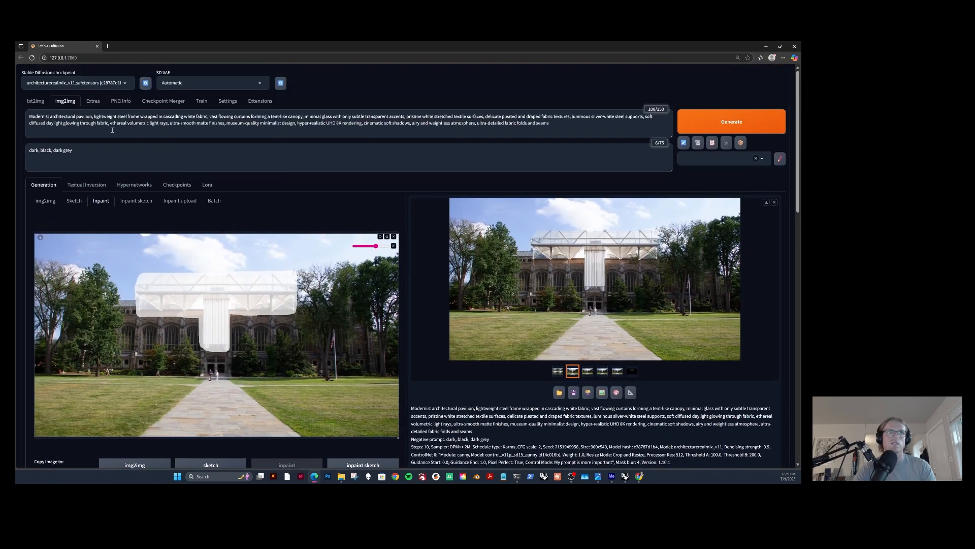
Replace "white" with "soft yellow" in the prompt for both the cascading fabric and the stretched textile surfaces.
{"action": "left_click", "coordinate": [82, 123]}
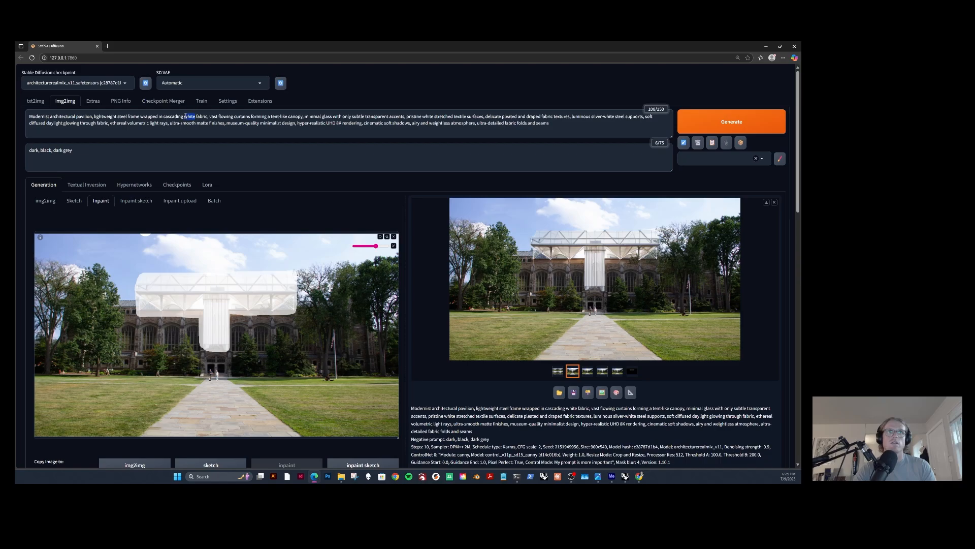
{"action": "type", "text": "yellow"}
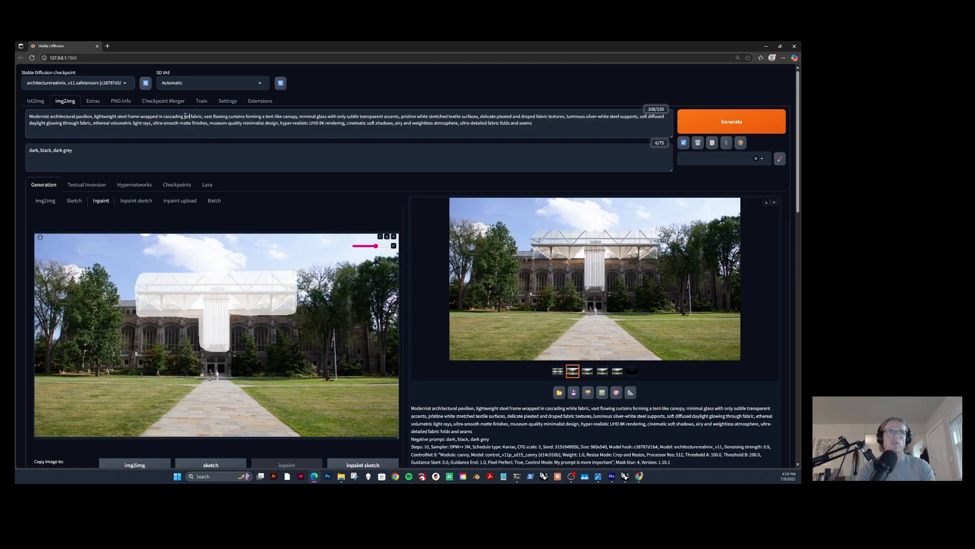
{"action": "double_click", "coordinate": [190, 117]}
{"action": "type", "text": "soft"}
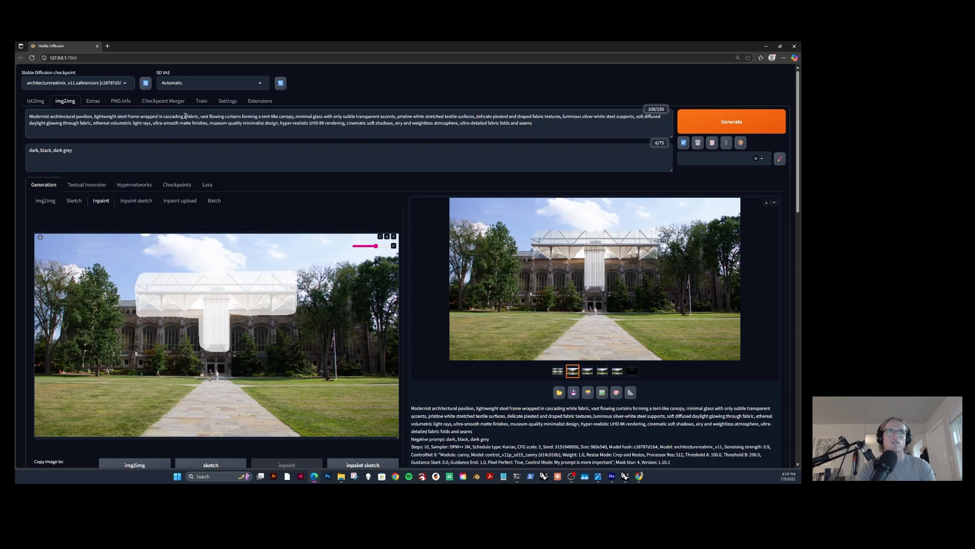
{"action": "type", "text": " yellow"}
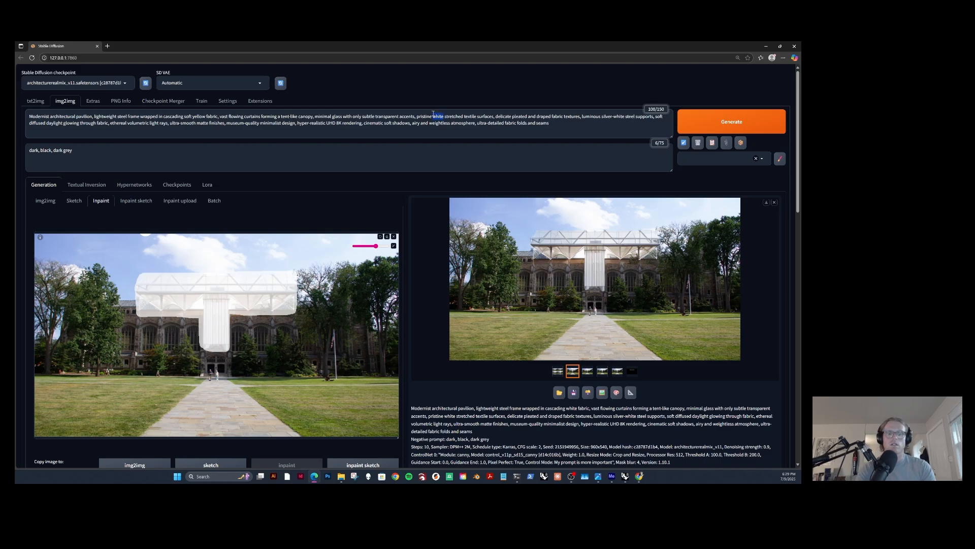
{"action": "type", "text": "soft yellow"}
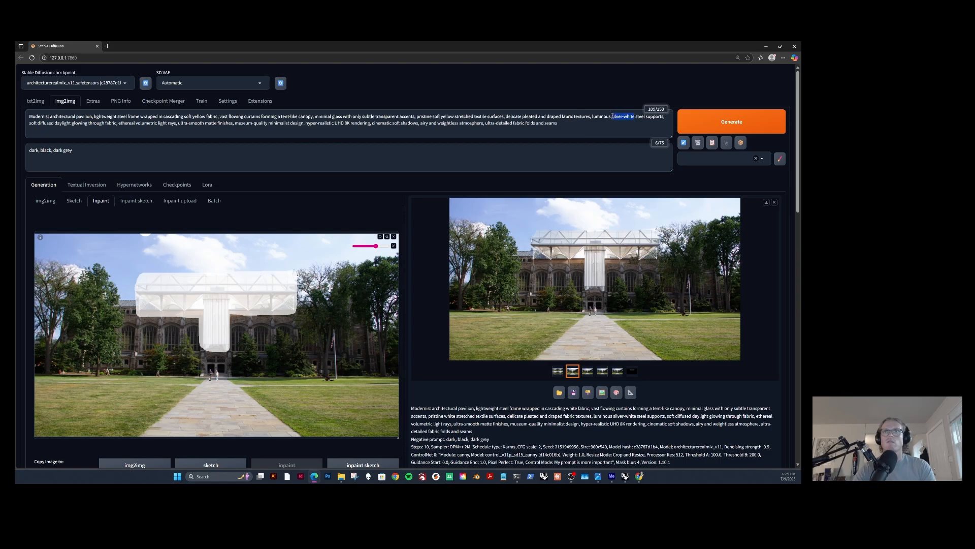
Change the steel supports in the prompt from silver-white to silver and generate a new batch.
{"action": "type", "text": "yellow"}
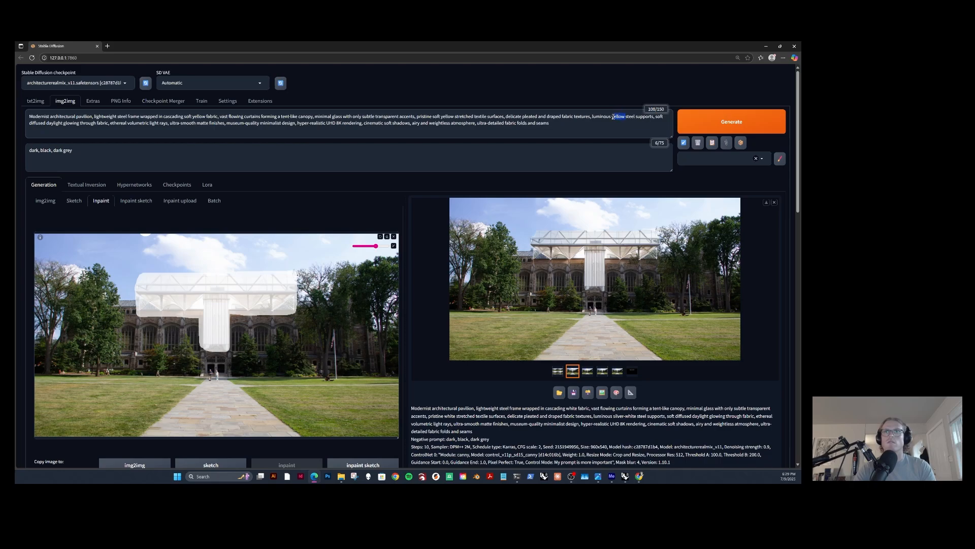
{"action": "type", "text": "silver"}
{"action": "left_click", "coordinate": [749, 124]}
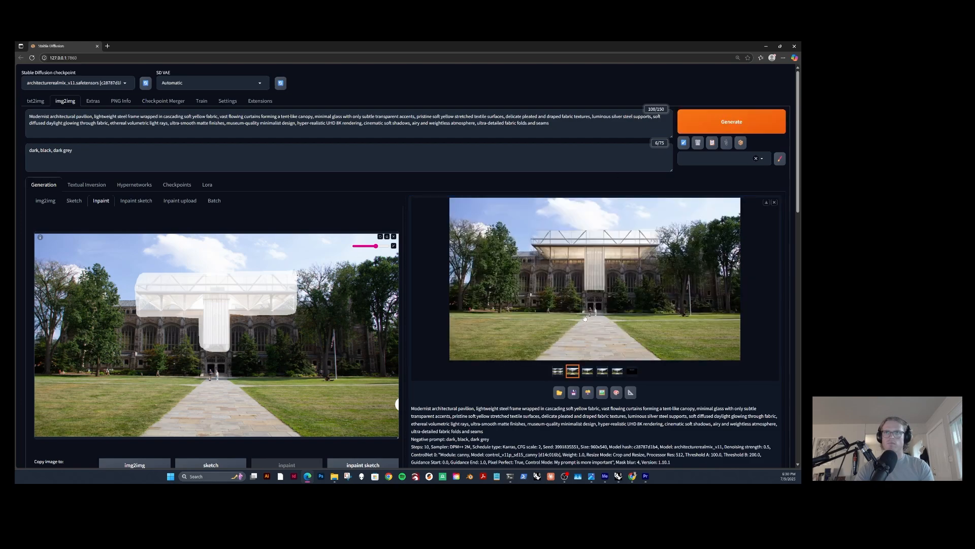
Compare the generated soft yellow fabric variations one after another.
{"action": "left_click", "coordinate": [587, 371]}
{"action": "left_click", "coordinate": [603, 371]}
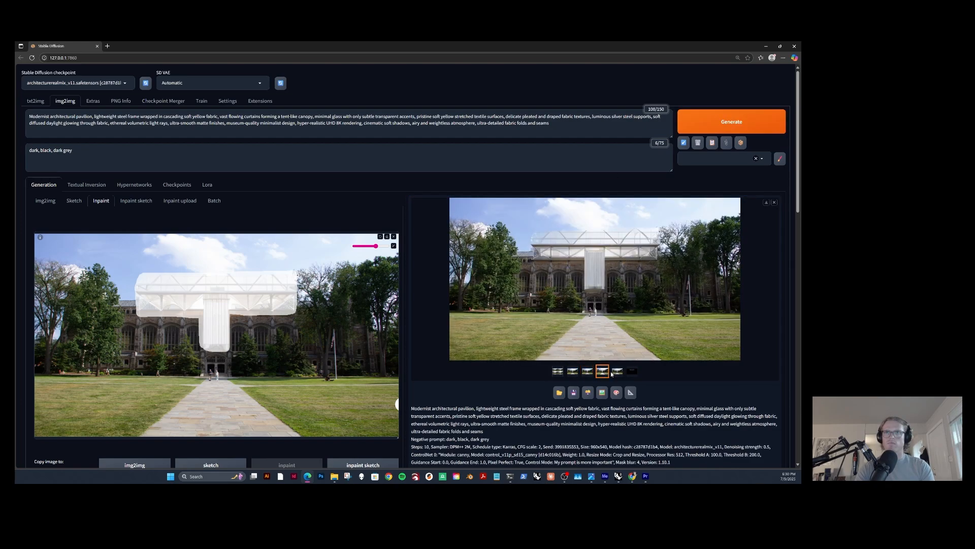
{"action": "left_click", "coordinate": [616, 373]}
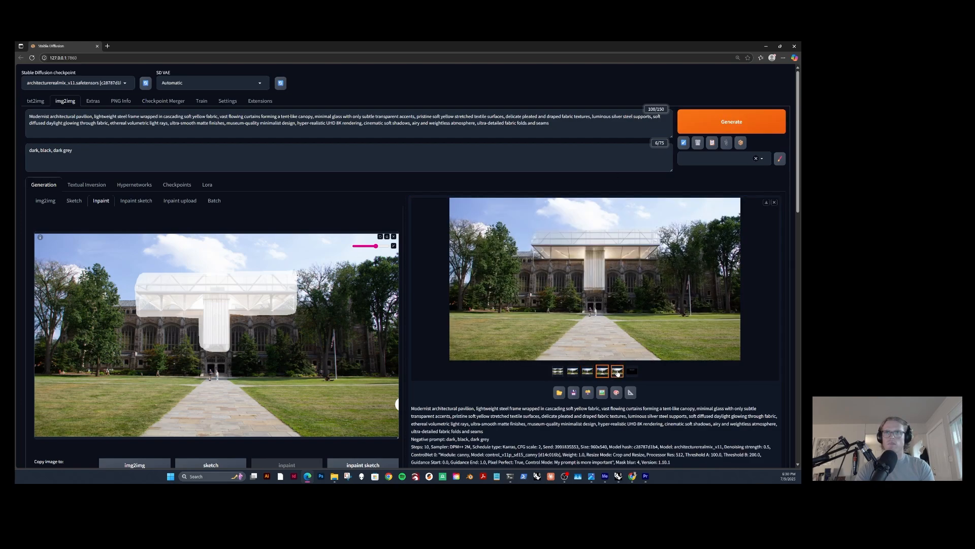
Review the four images of the current soft yellow batch once more, ending on the fourth variation.
{"action": "left_click", "coordinate": [572, 372]}
{"action": "left_click", "coordinate": [587, 371]}
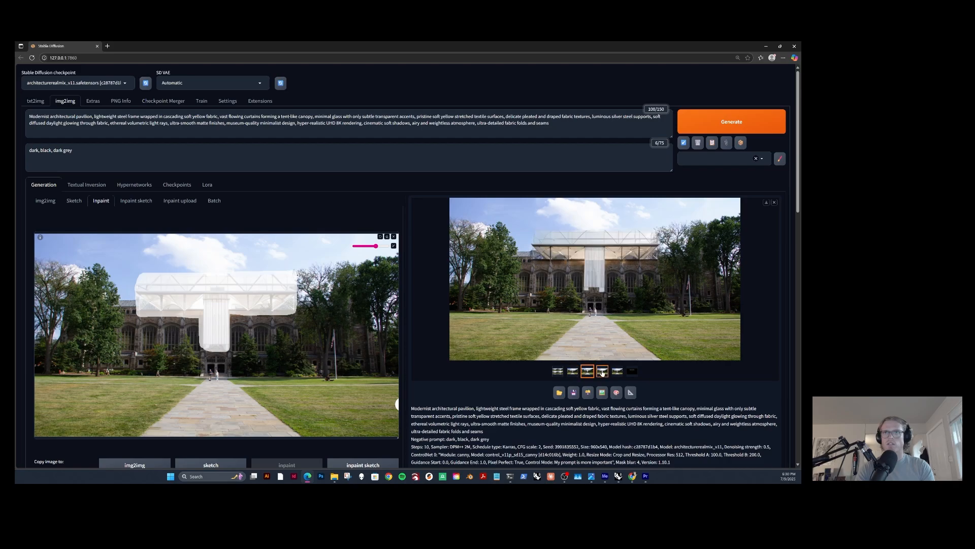
{"action": "left_click", "coordinate": [603, 372]}
{"action": "left_click", "coordinate": [617, 372]}
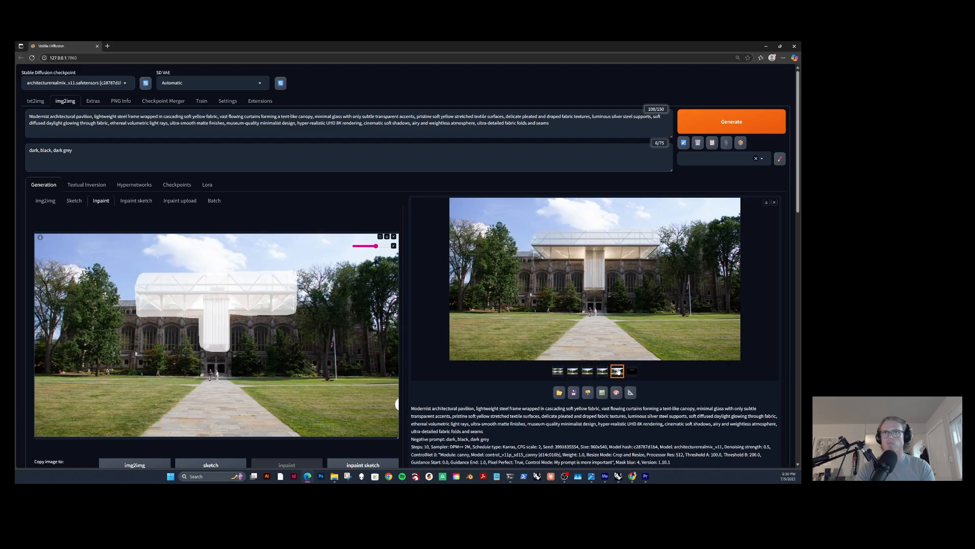
Set the CFG scale to 5 and generate a new batch with the same prompt and mask.
{"action": "scroll", "coordinate": [87, 439], "scroll_direction": "down", "scroll_amount": 4}
{"action": "scroll", "coordinate": [86, 439], "scroll_direction": "down", "scroll_amount": 3}
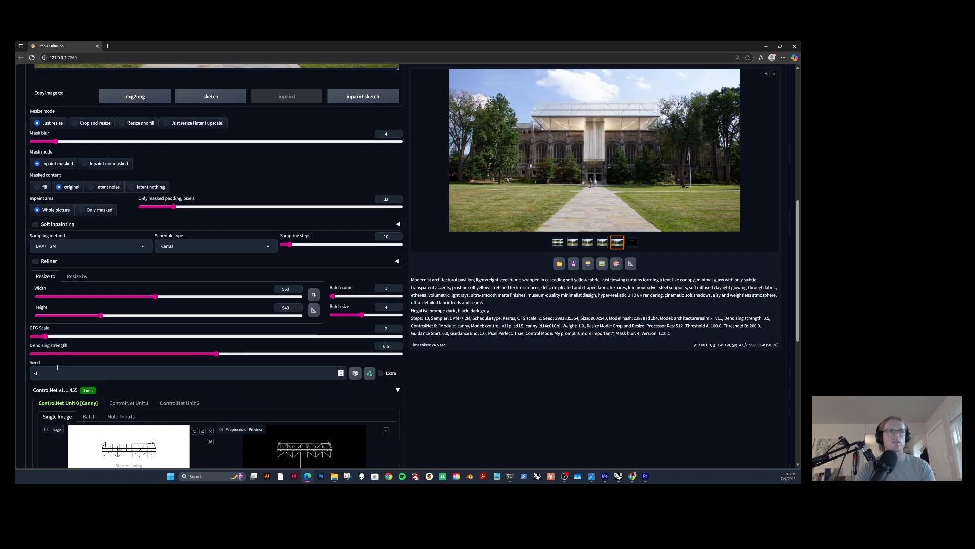
{"action": "left_click", "coordinate": [84, 337]}
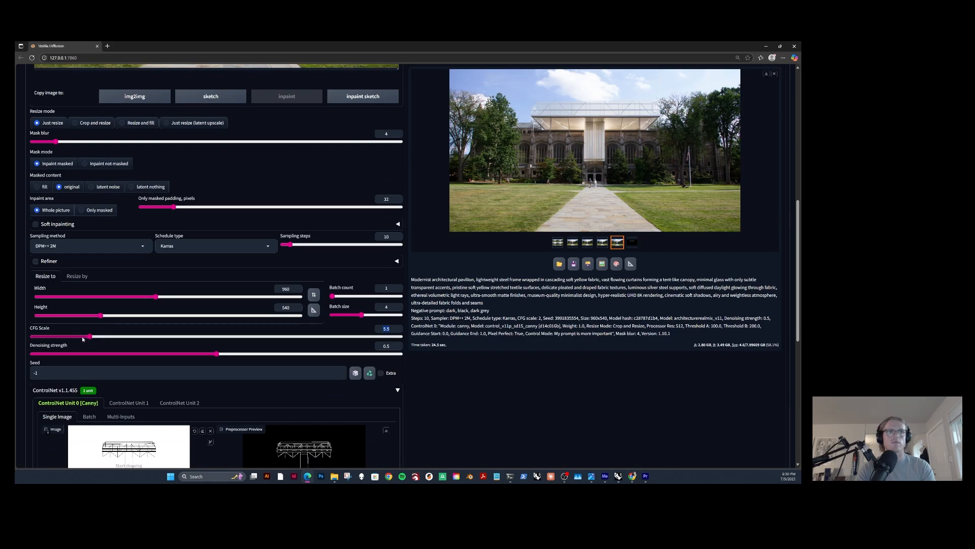
{"action": "scroll", "coordinate": [88, 347], "scroll_direction": "down", "scroll_amount": 7}
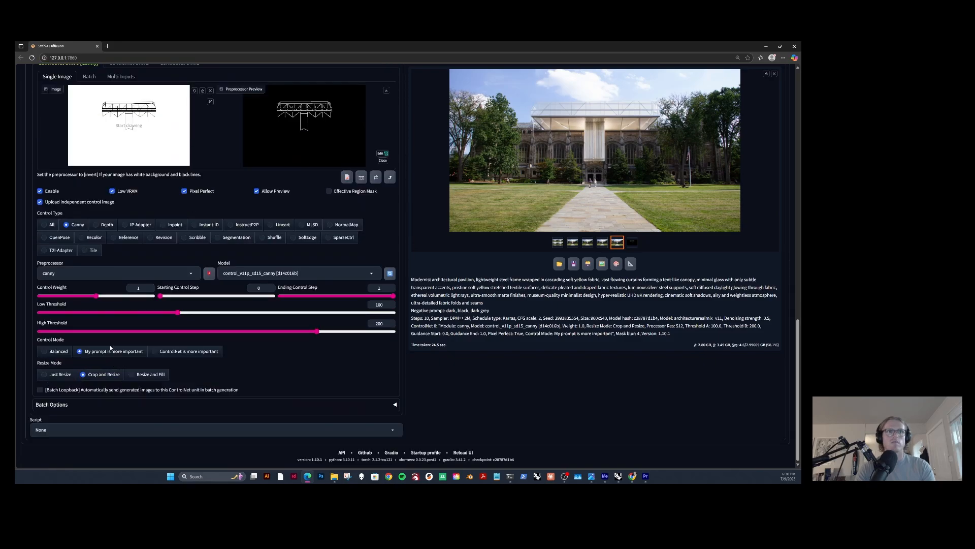
{"action": "scroll", "coordinate": [111, 347], "scroll_direction": "up", "scroll_amount": 12}
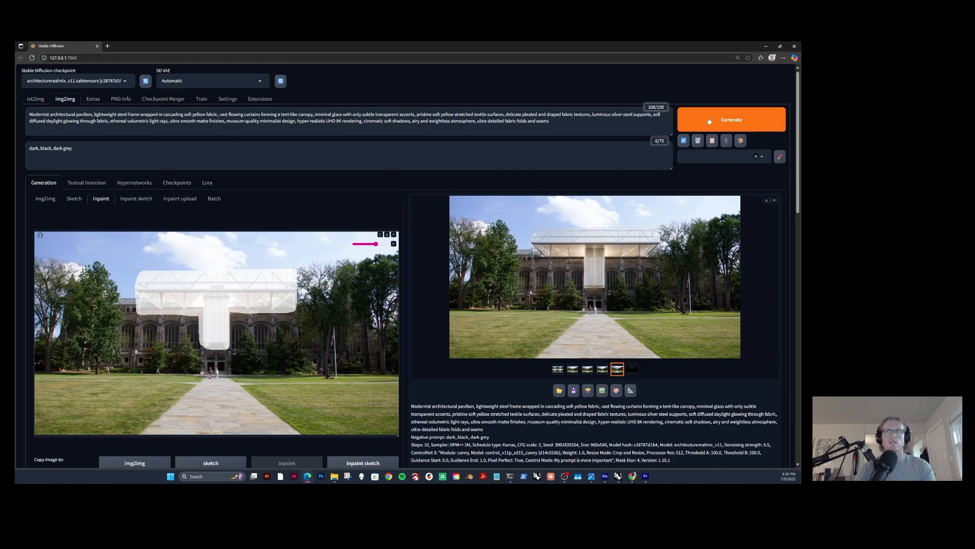
{"action": "left_click", "coordinate": [710, 121]}
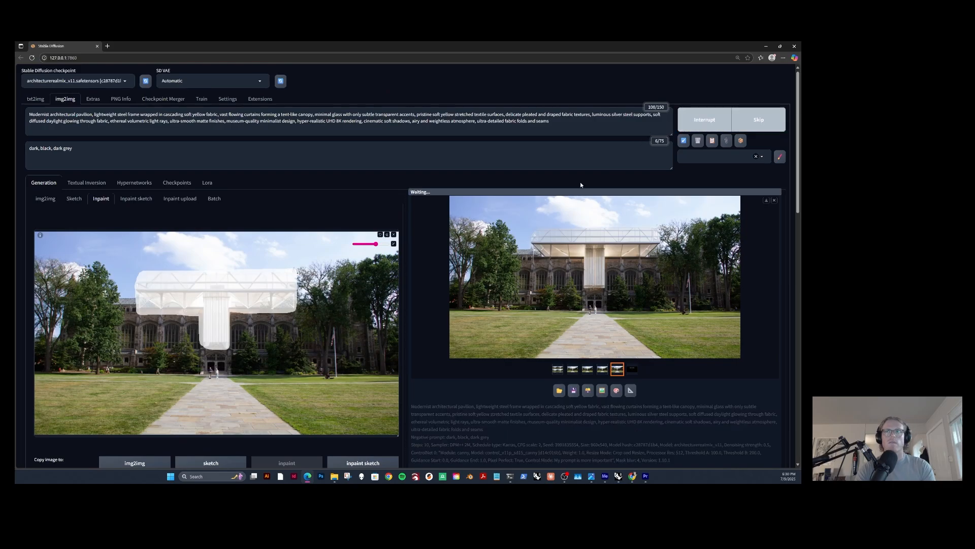
{"action": "scroll", "coordinate": [710, 121], "scroll_direction": "down", "scroll_amount": 2}
{"action": "scroll", "coordinate": [710, 121], "scroll_direction": "up", "scroll_amount": 2}
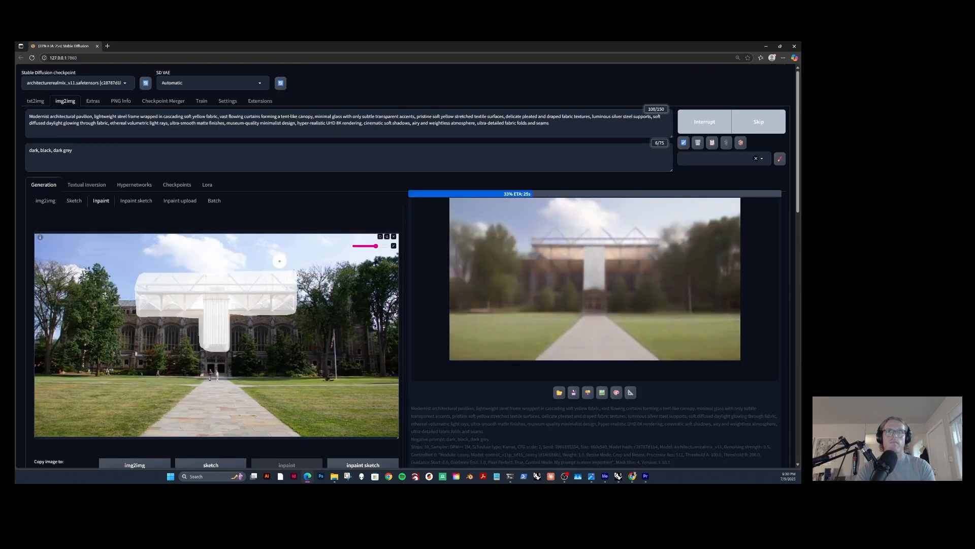
Compare the four variations generated with the CFG scale of 5, returning to the first one.
{"action": "left_click", "coordinate": [572, 372]}
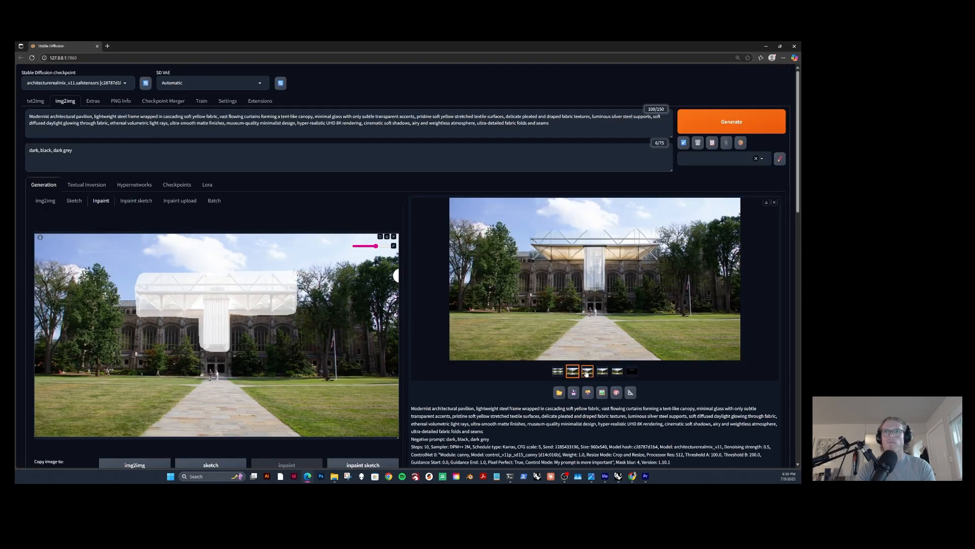
{"action": "left_click", "coordinate": [587, 371]}
{"action": "left_click", "coordinate": [601, 372]}
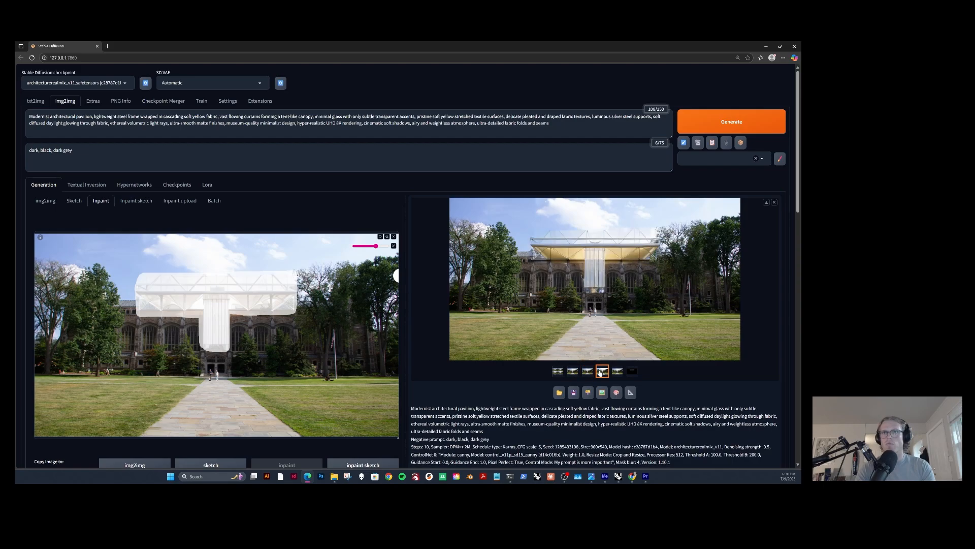
{"action": "left_click", "coordinate": [616, 371]}
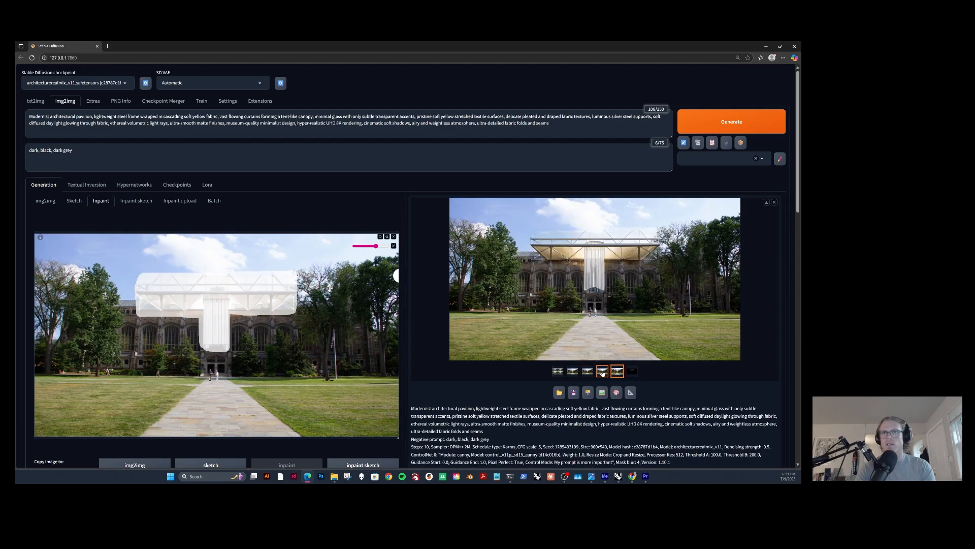
{"action": "left_click", "coordinate": [602, 372]}
{"action": "left_click", "coordinate": [587, 372]}
{"action": "left_click", "coordinate": [572, 372]}
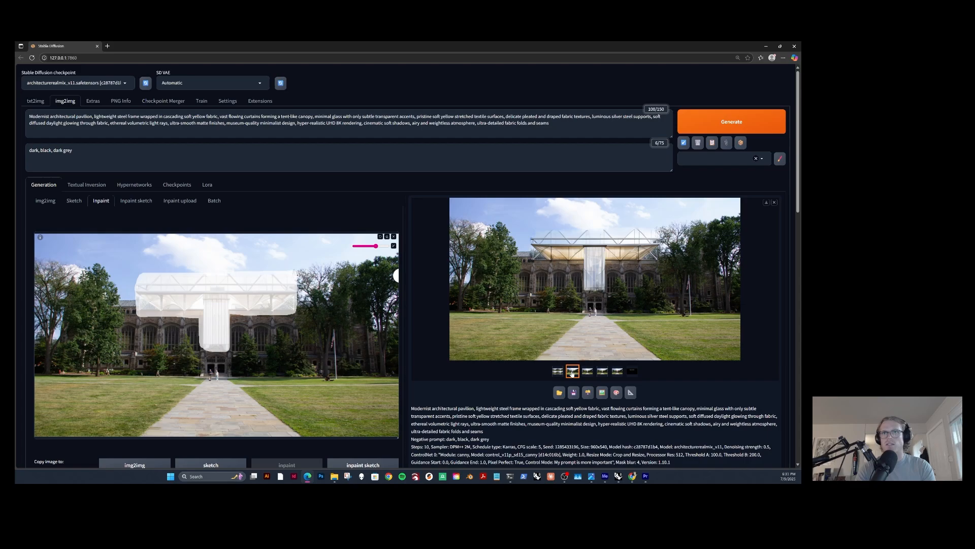
Switch the Stable Diffusion checkpoint to architectureExterior_v40Exterior and generate a new batch.
{"action": "left_click", "coordinate": [80, 83]}
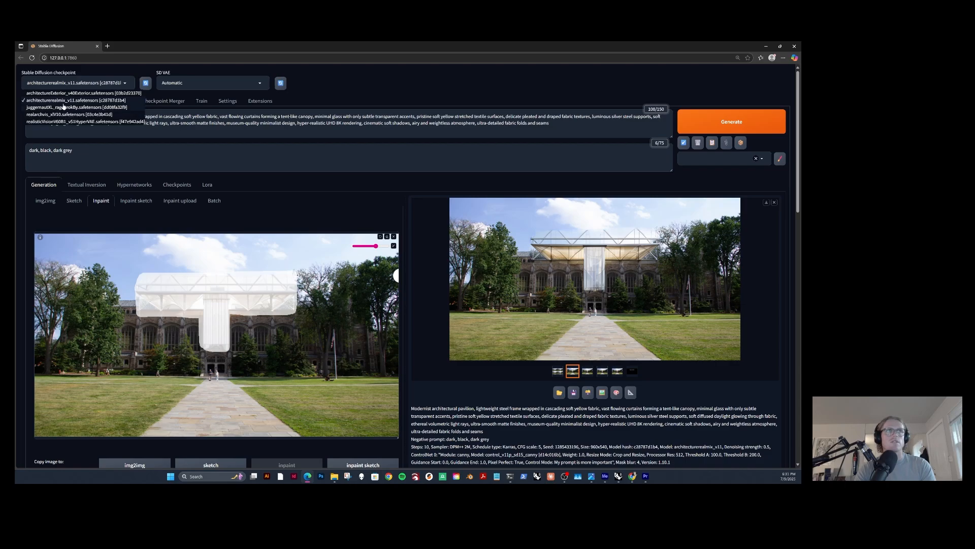
{"action": "left_click", "coordinate": [65, 94]}
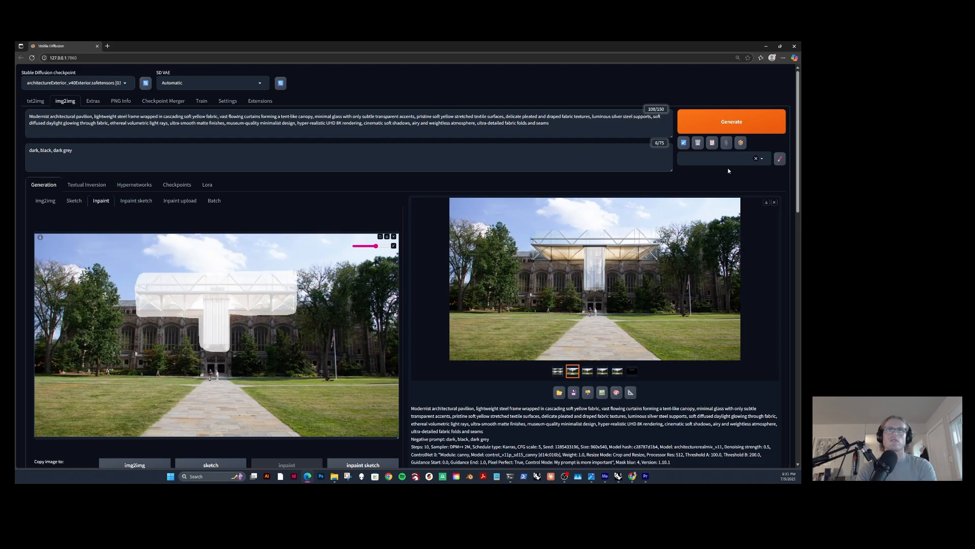
{"action": "left_click", "coordinate": [716, 121]}
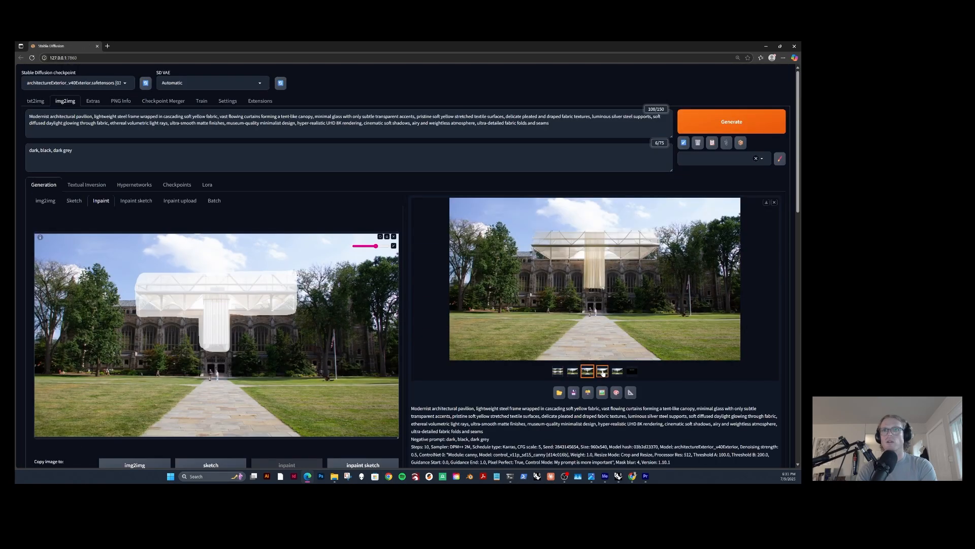
Compare the variations from the architectureExterior checkpoint, ending on the second image.
{"action": "left_click", "coordinate": [602, 372]}
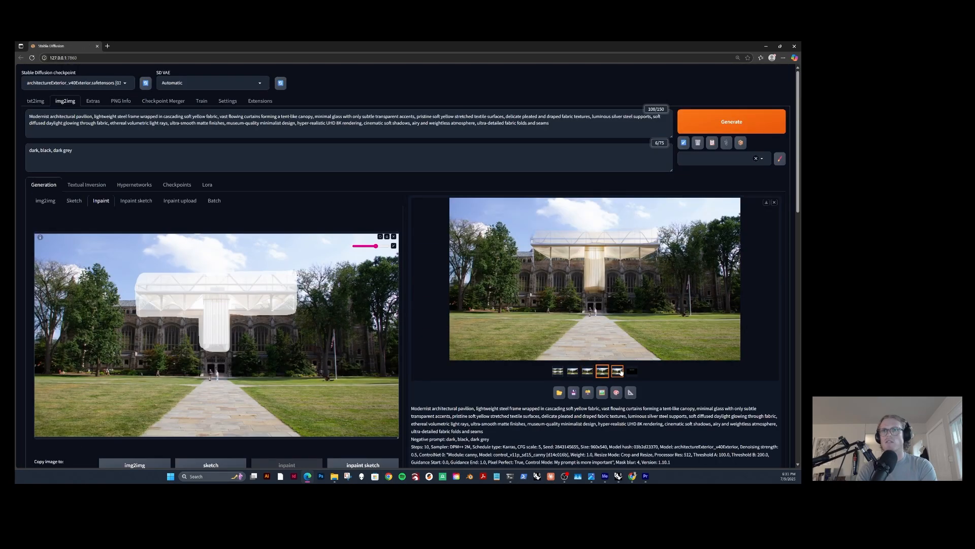
{"action": "left_click", "coordinate": [619, 372]}
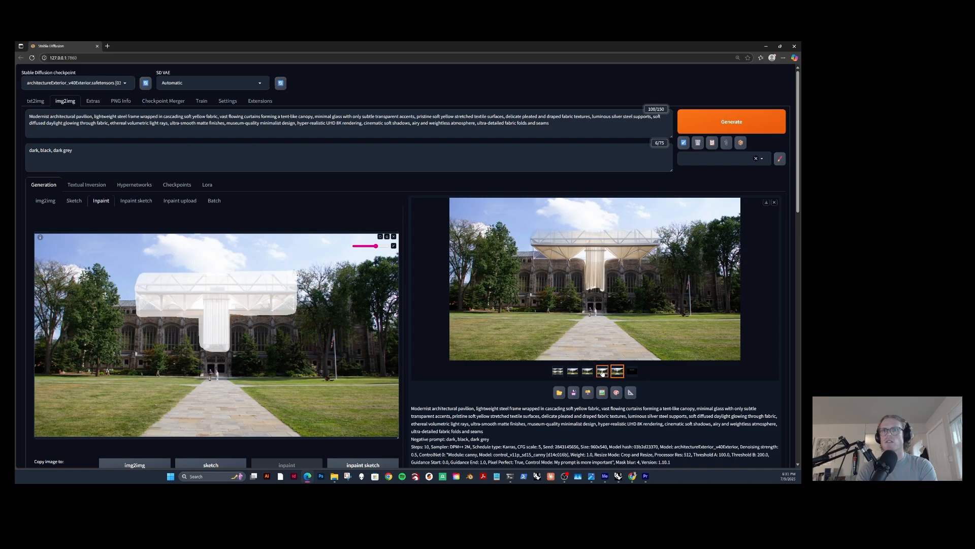
{"action": "left_click", "coordinate": [603, 371]}
{"action": "left_click", "coordinate": [588, 373]}
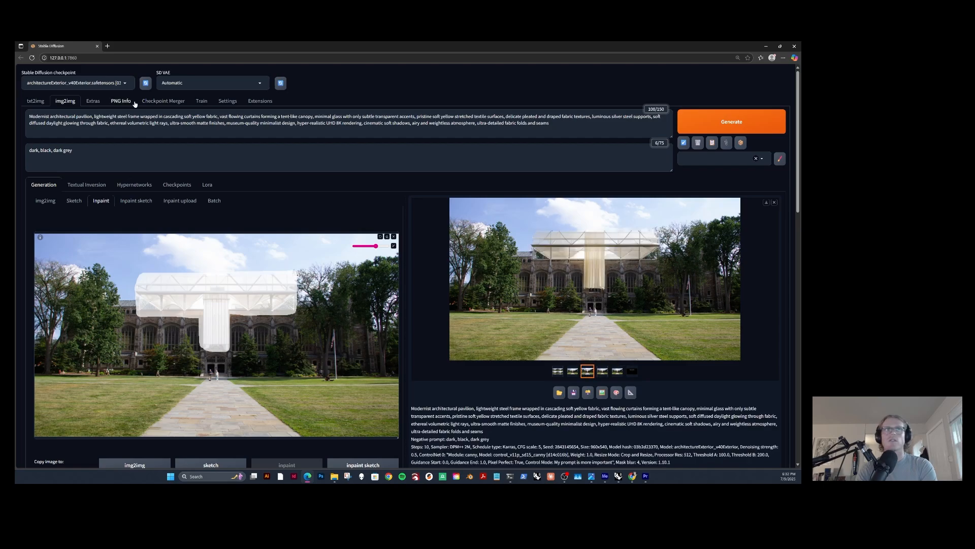
{"action": "left_click", "coordinate": [573, 372]}
{"action": "left_click", "coordinate": [587, 371]}
{"action": "scroll", "coordinate": [362, 323], "scroll_direction": "down", "scroll_amount": 4}
{"action": "scroll", "coordinate": [351, 303], "scroll_direction": "up", "scroll_amount": 1}
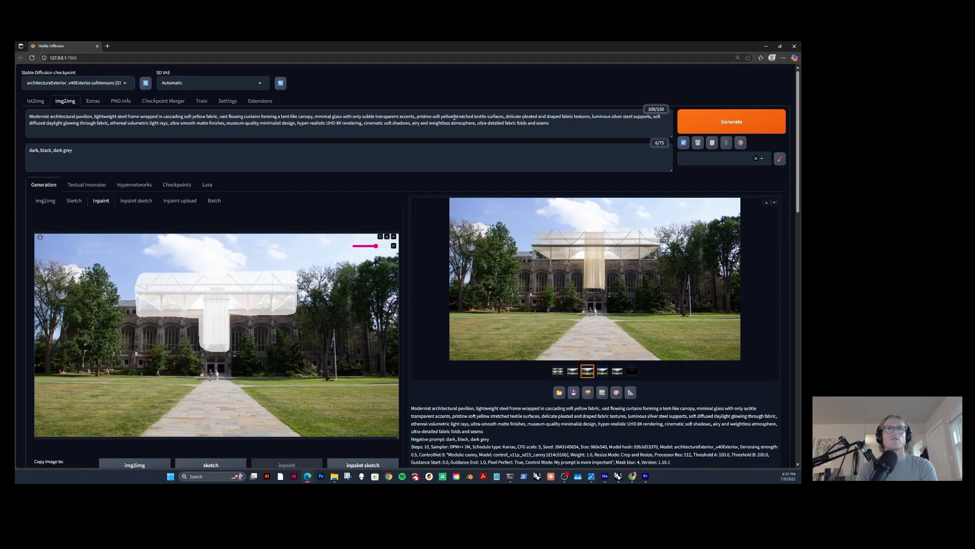
Remove "soft" before "yellow" in both the textile surfaces and cascading fabric descriptions of the prompt, and generate a new batch.
{"action": "left_click_drag", "start_coordinate": [440, 116], "coordinate": [432, 116]}
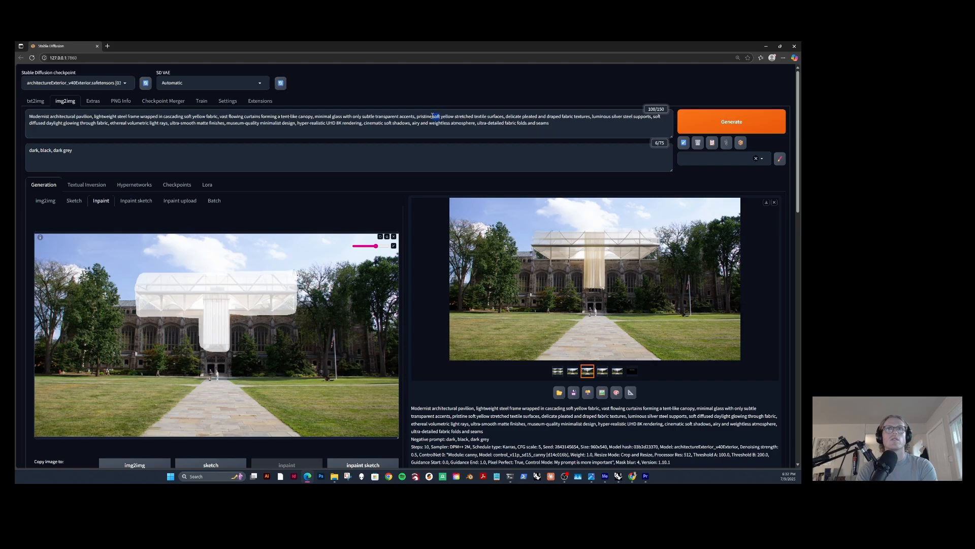
{"action": "key", "text": "BackSpace"}
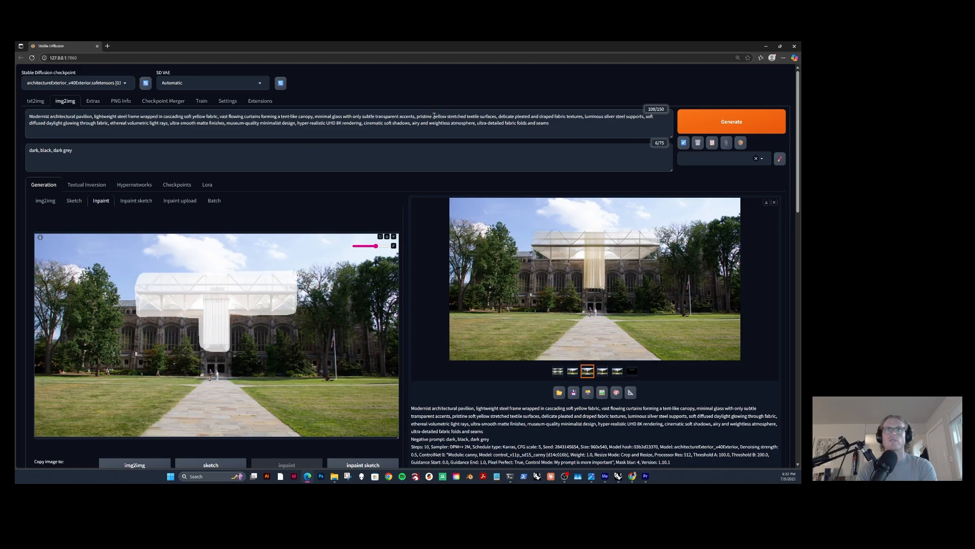
{"action": "key", "text": "BackSpace"}
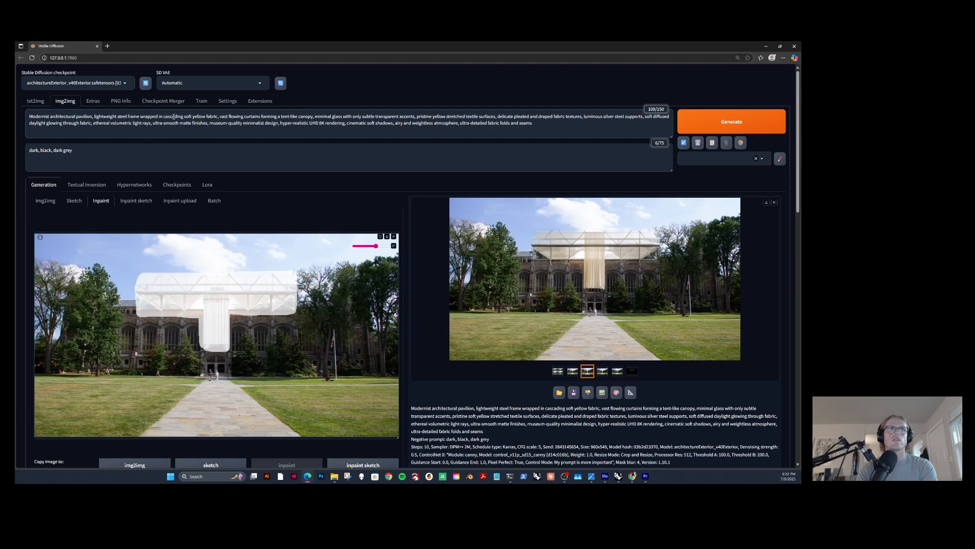
{"action": "left_click_drag", "start_coordinate": [191, 116], "coordinate": [185, 116]}
{"action": "key", "text": "BackSpace"}
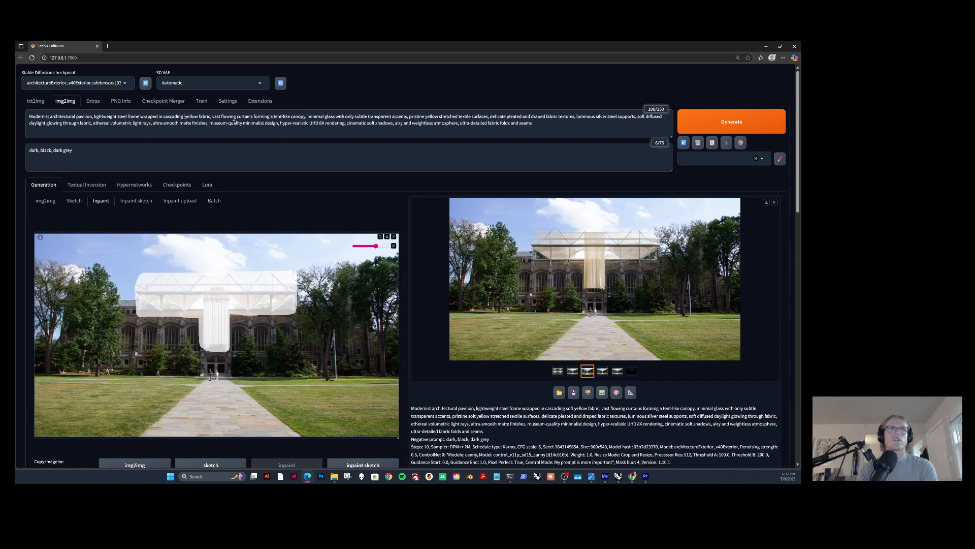
{"action": "key", "text": "ctrl+Return"}
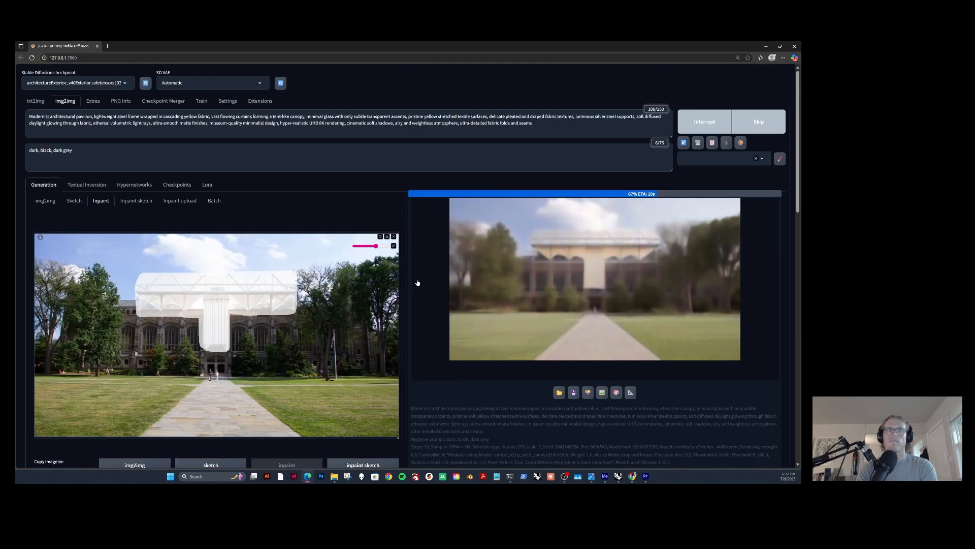
Compare the four variations generated from the plain "yellow" prompt, returning to the first one.
{"action": "left_click", "coordinate": [572, 371]}
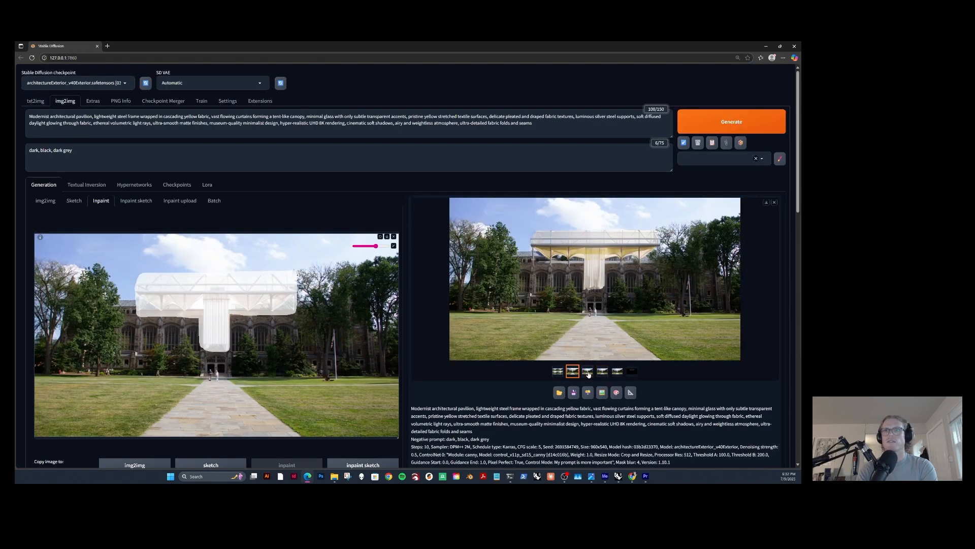
{"action": "left_click", "coordinate": [588, 373]}
{"action": "left_click", "coordinate": [602, 372]}
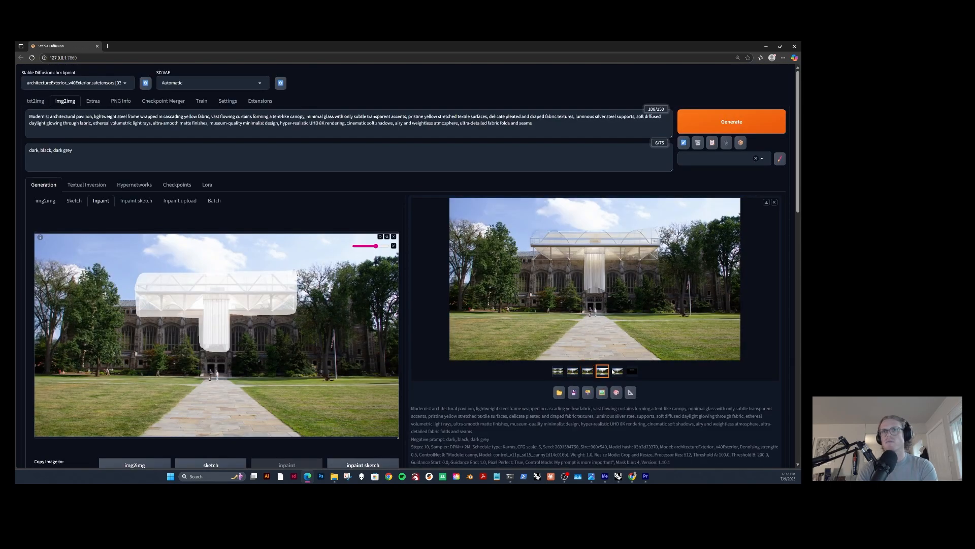
{"action": "left_click", "coordinate": [617, 371]}
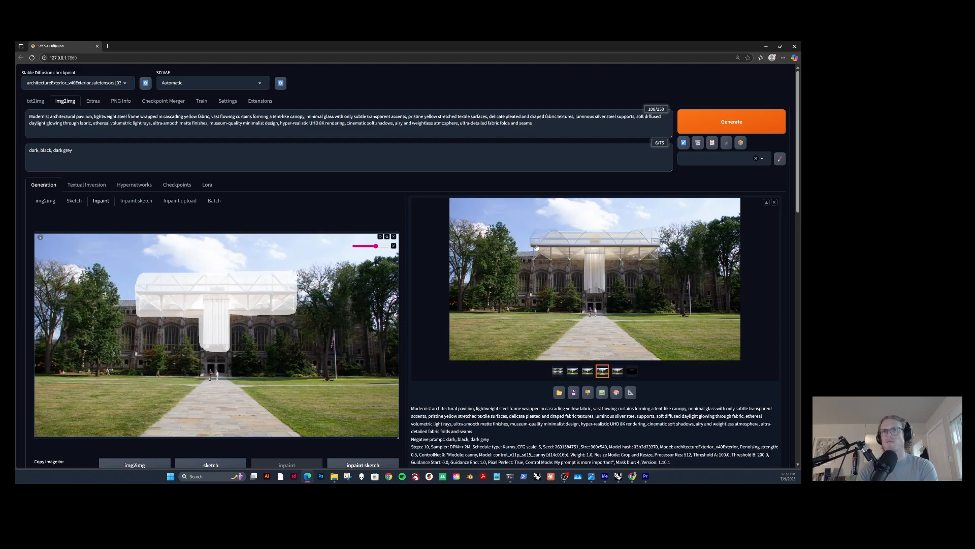
{"action": "left_click", "coordinate": [619, 374]}
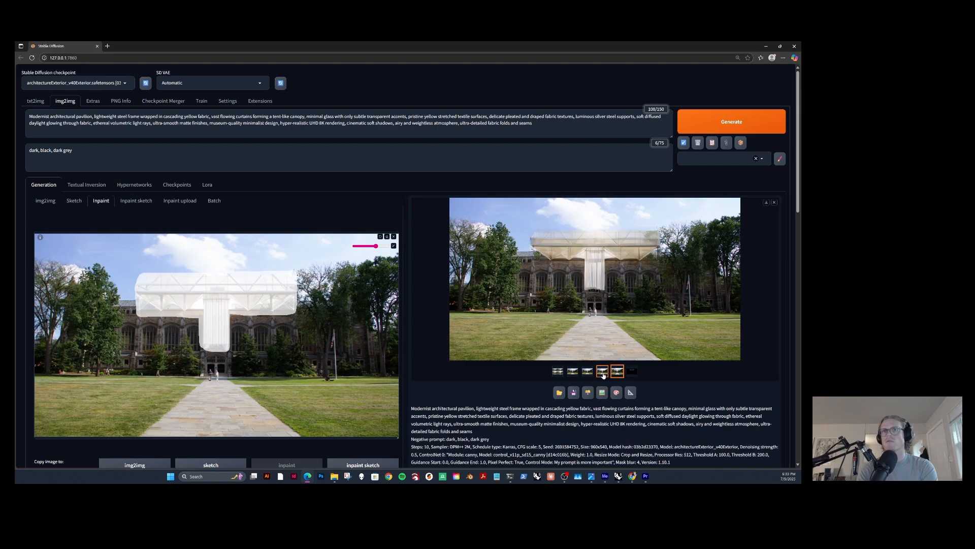
{"action": "left_click", "coordinate": [604, 376]}
{"action": "left_click", "coordinate": [588, 375]}
{"action": "left_click", "coordinate": [572, 373]}
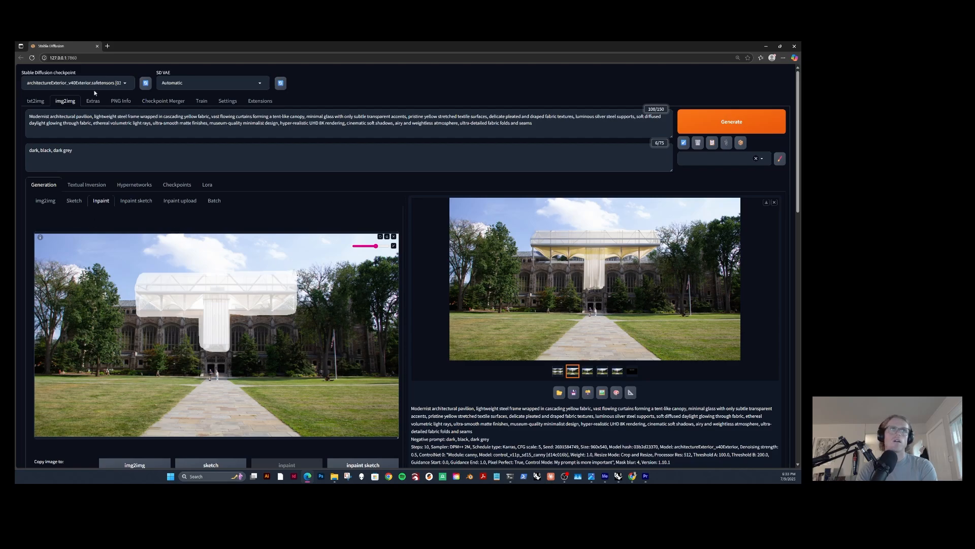
Switch the Stable Diffusion checkpoint to realisticVisionV60B1_v51HyperVAE and generate a new batch.
{"action": "left_click", "coordinate": [98, 82]}
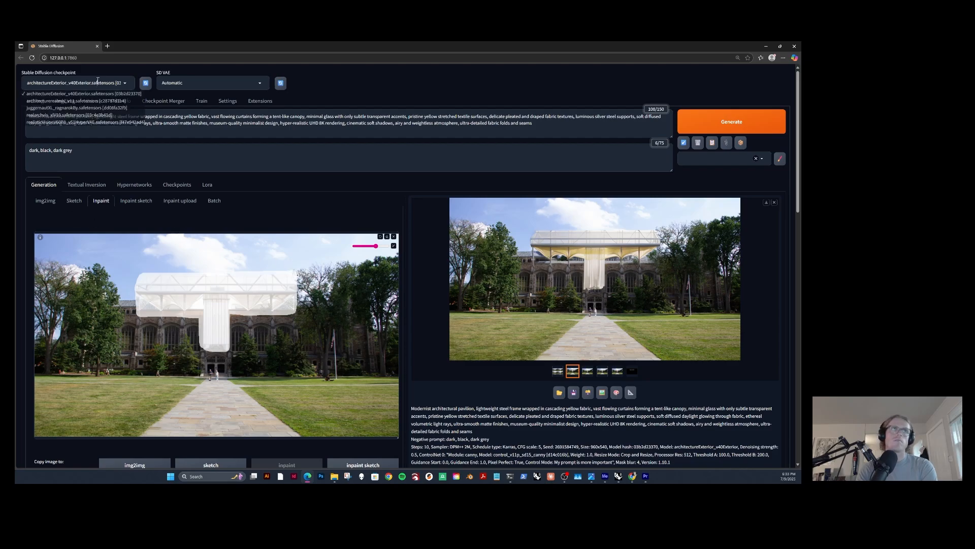
{"action": "left_click", "coordinate": [45, 122]}
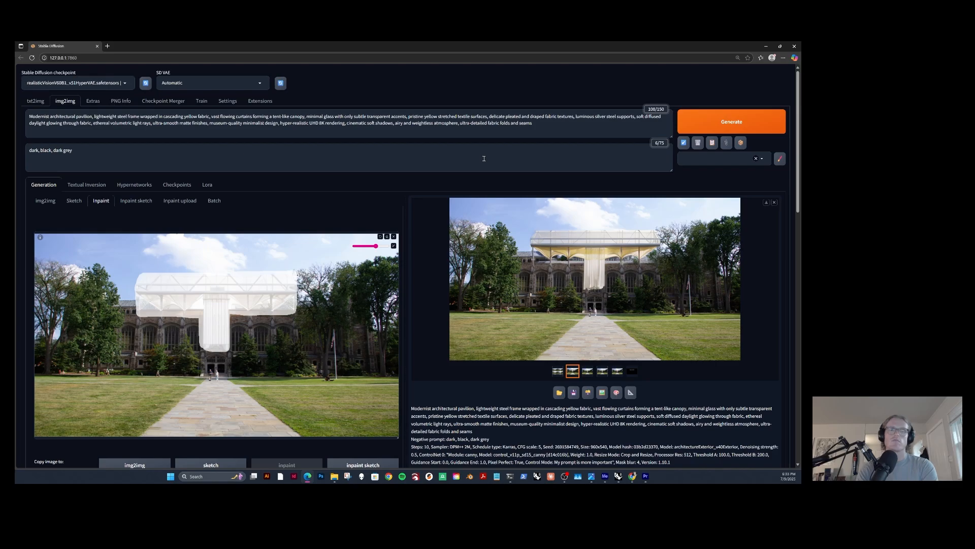
{"action": "key", "text": "ctrl+Return"}
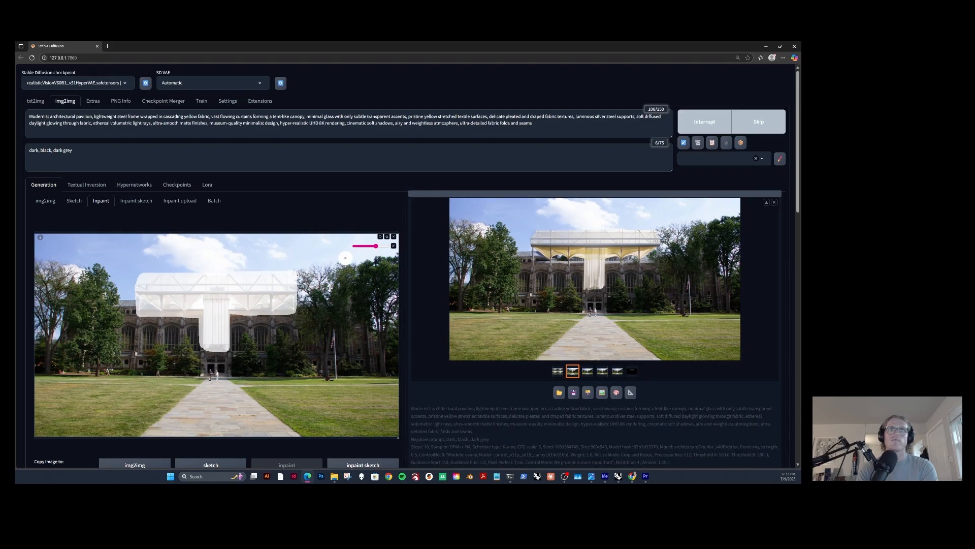
Compare the four yellow fabric variations from the realisticVision checkpoint back and forth.
{"action": "left_click", "coordinate": [617, 371]}
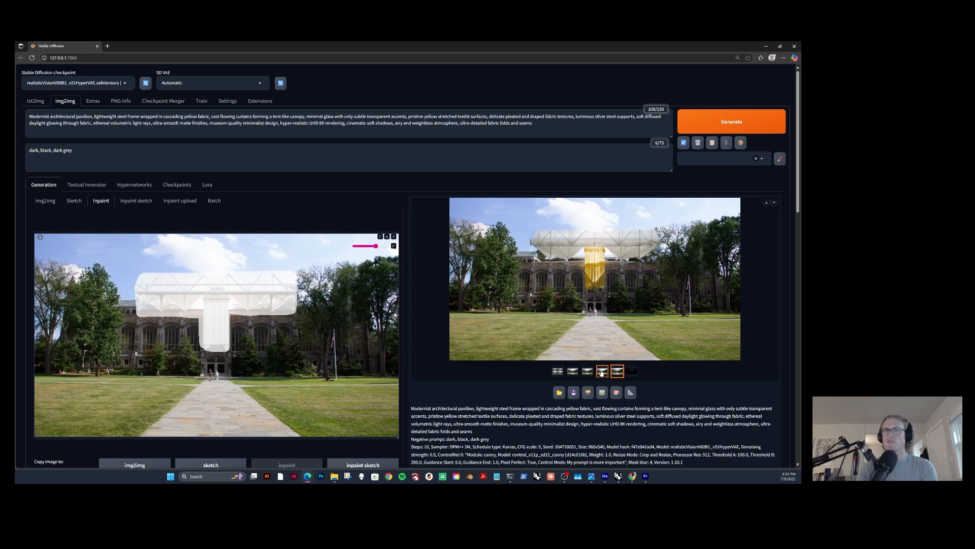
{"action": "left_click", "coordinate": [602, 372]}
{"action": "left_click", "coordinate": [587, 372]}
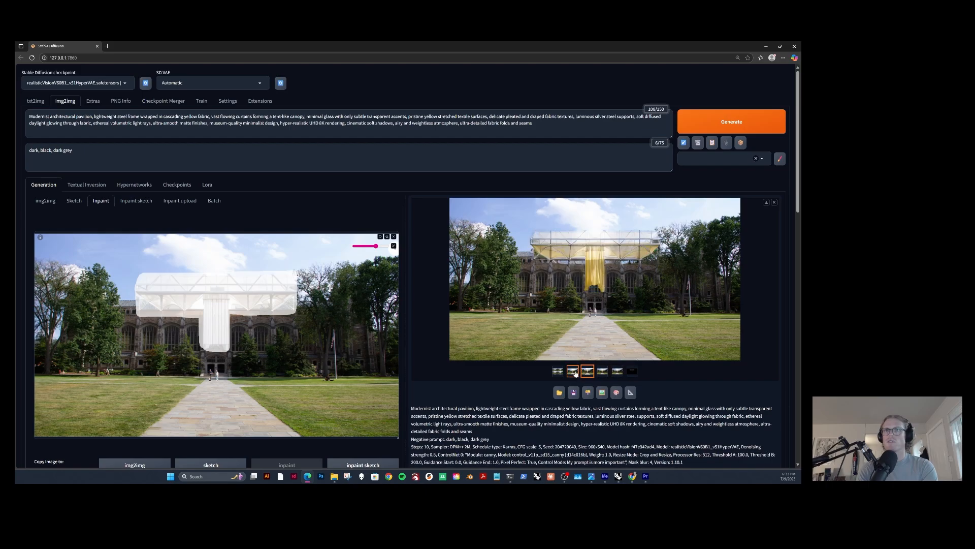
{"action": "left_click", "coordinate": [575, 373]}
{"action": "left_click", "coordinate": [587, 372]}
{"action": "left_click", "coordinate": [603, 373]}
{"action": "left_click", "coordinate": [617, 372]}
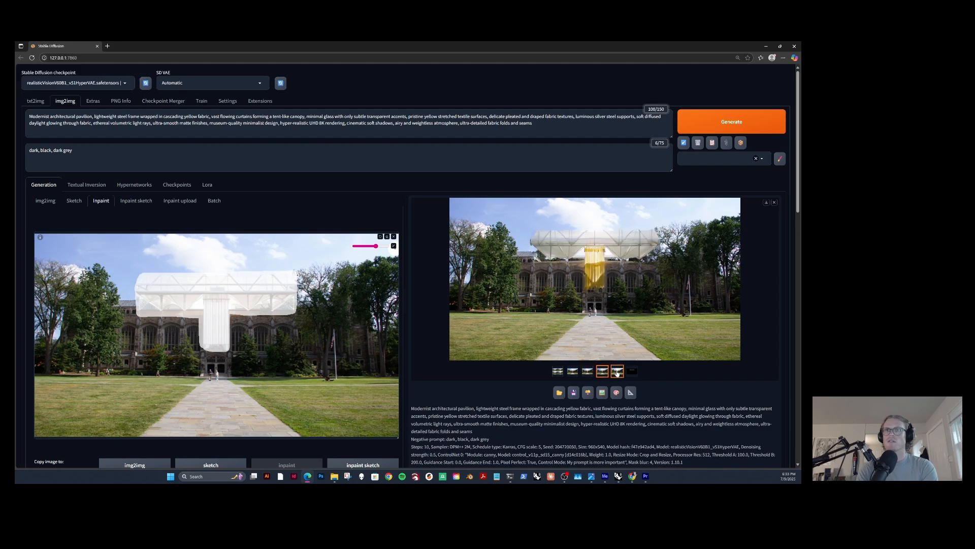
Review the realisticVision batch again from the third variation back to the first, returning to the second.
{"action": "left_click", "coordinate": [603, 373]}
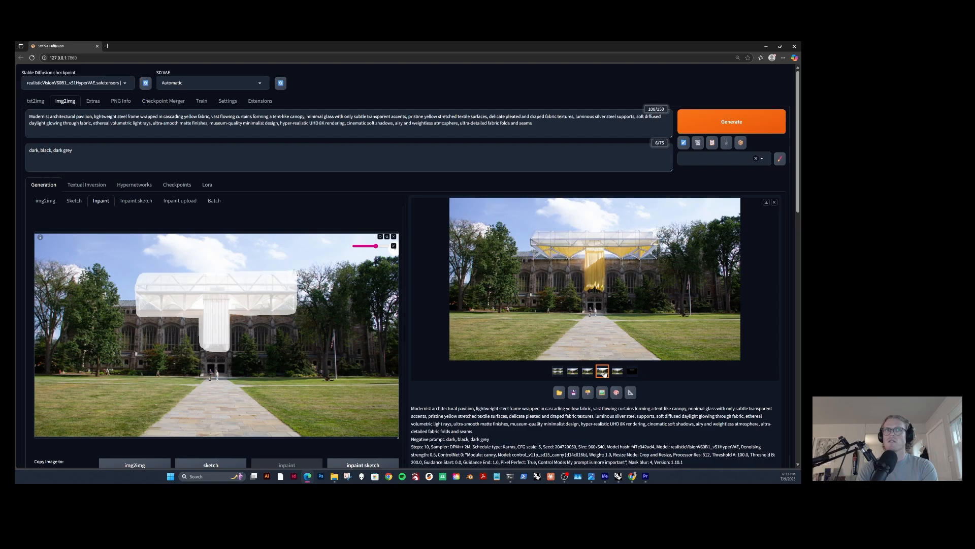
{"action": "left_click", "coordinate": [587, 372]}
{"action": "left_click", "coordinate": [573, 376]}
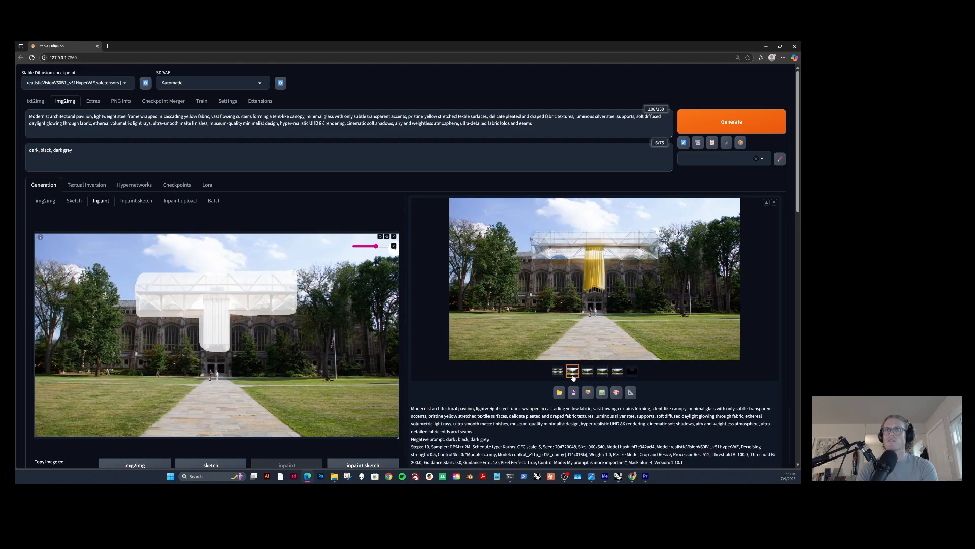
{"action": "left_click", "coordinate": [582, 372]}
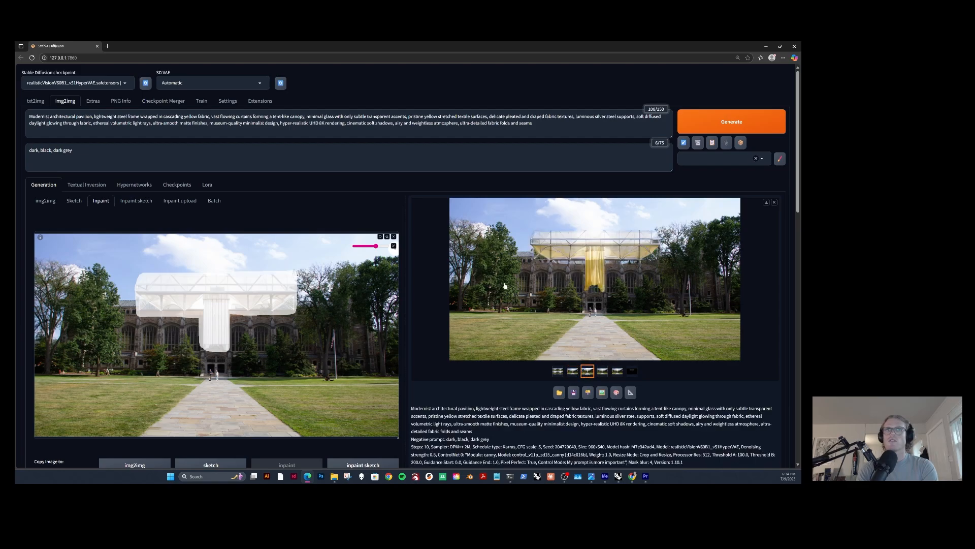
Switch the Stable Diffusion checkpoint to juggernautXL_ragnarokBy.
{"action": "left_click", "coordinate": [81, 83]}
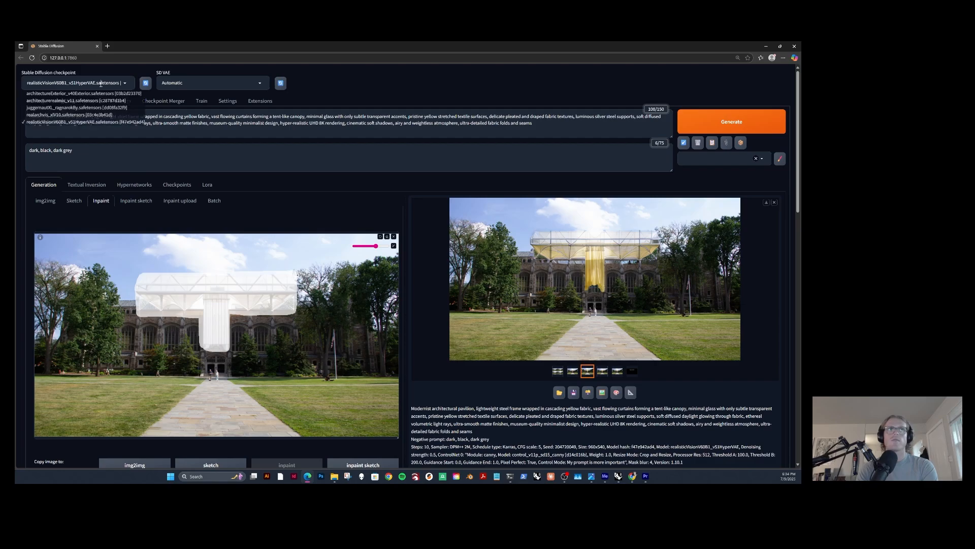
{"action": "left_click", "coordinate": [81, 93]}
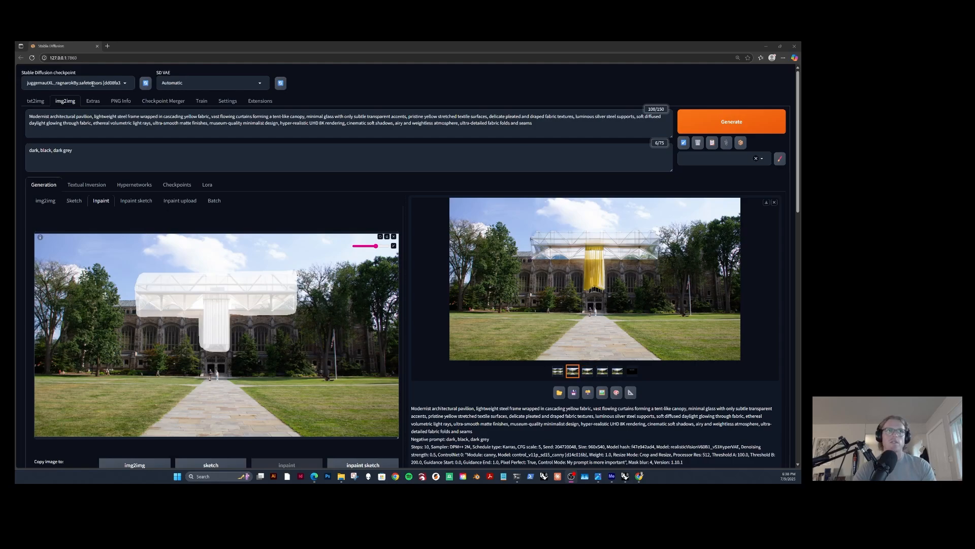
{"action": "left_click", "coordinate": [48, 85]}
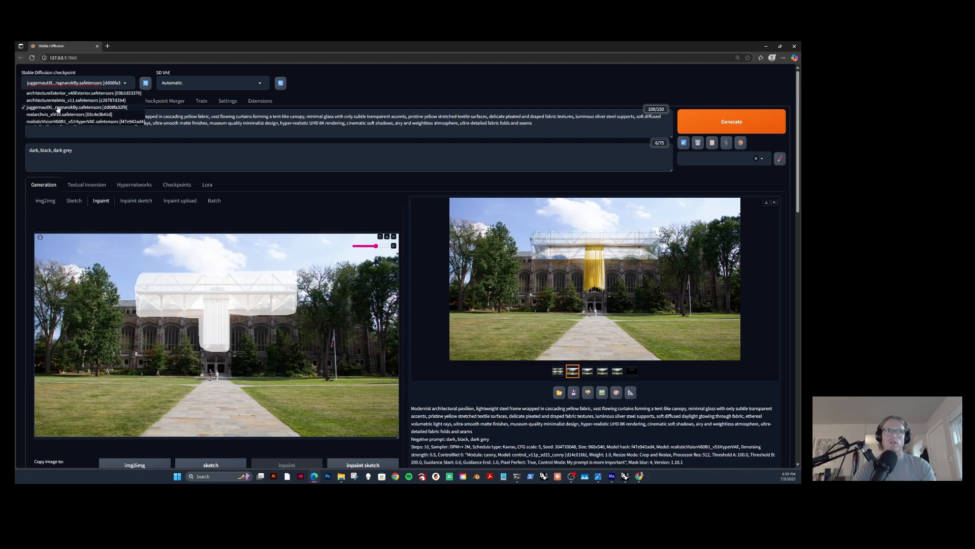
{"action": "left_click", "coordinate": [326, 85]}
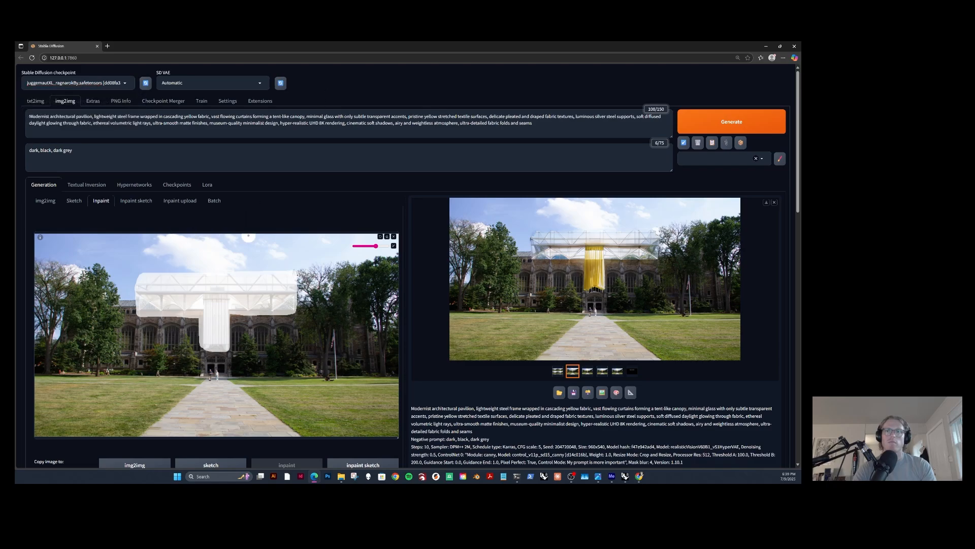
Add the SWISS RENDER_v1 LoRA to the prompt and check the available checkpoints and LoRAs.
{"action": "left_click", "coordinate": [208, 185]}
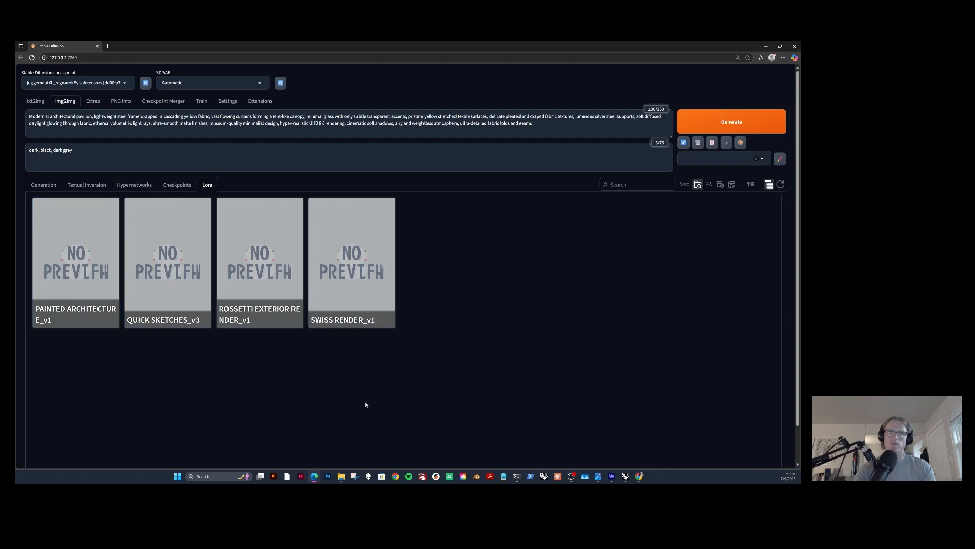
{"action": "left_click", "coordinate": [348, 301]}
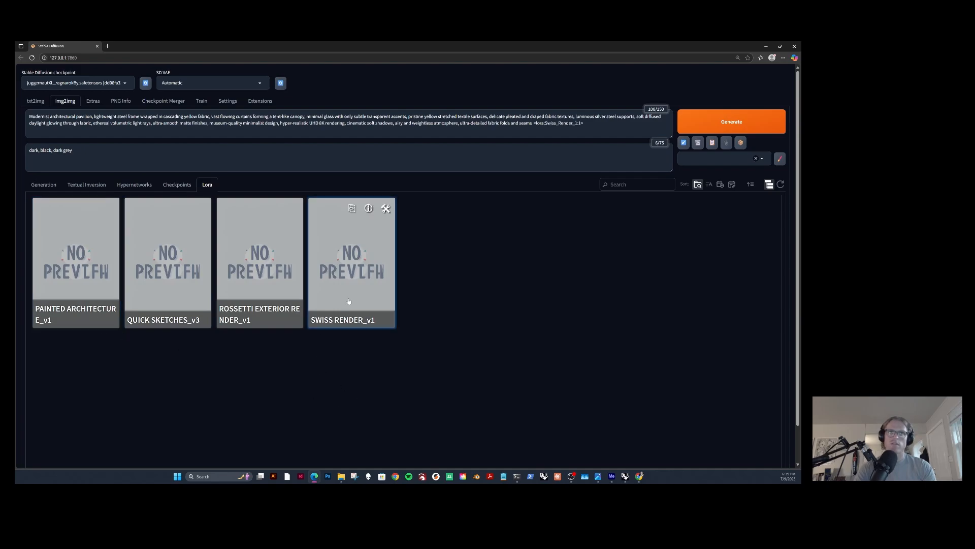
{"action": "left_click", "coordinate": [45, 185]}
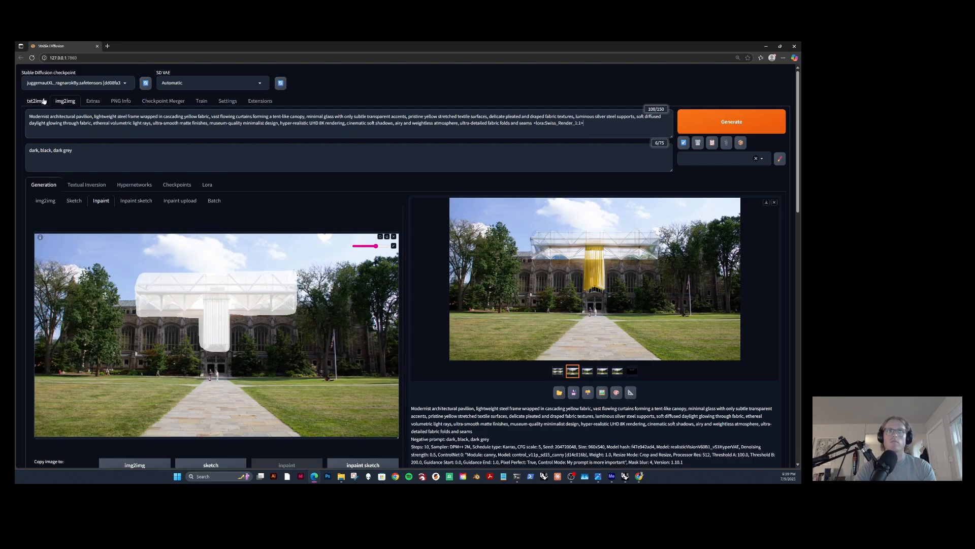
{"action": "left_click", "coordinate": [58, 83]}
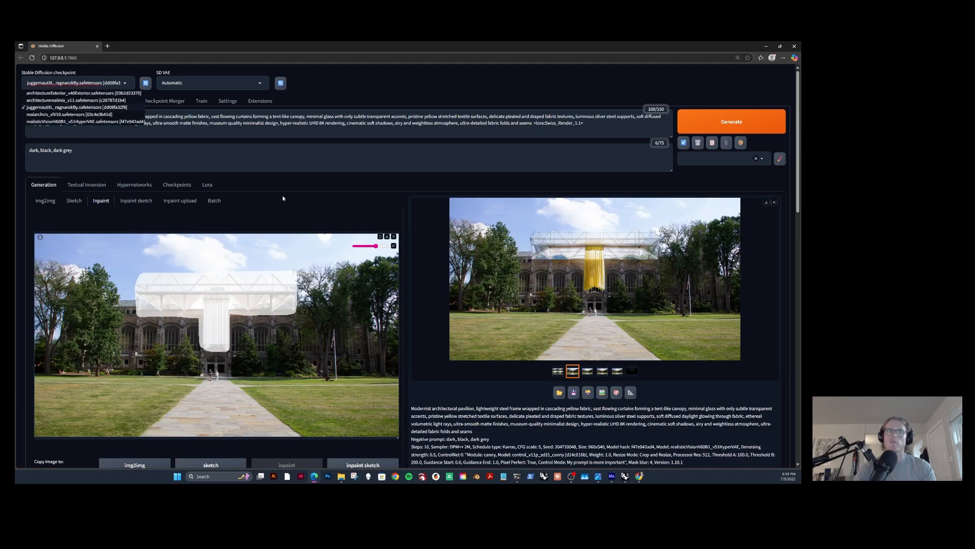
{"action": "left_click", "coordinate": [208, 185]}
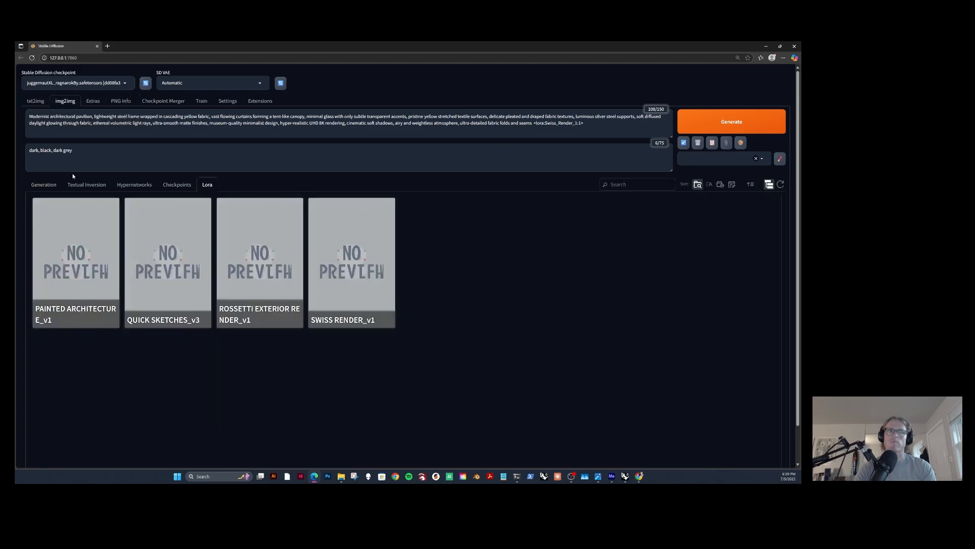
Select control_xl_canny as the model of ControlNet Unit 0 and generate a new batch.
{"action": "left_click", "coordinate": [47, 185]}
{"action": "scroll", "coordinate": [386, 244], "scroll_direction": "down", "scroll_amount": 2}
{"action": "scroll", "coordinate": [399, 305], "scroll_direction": "down", "scroll_amount": 10}
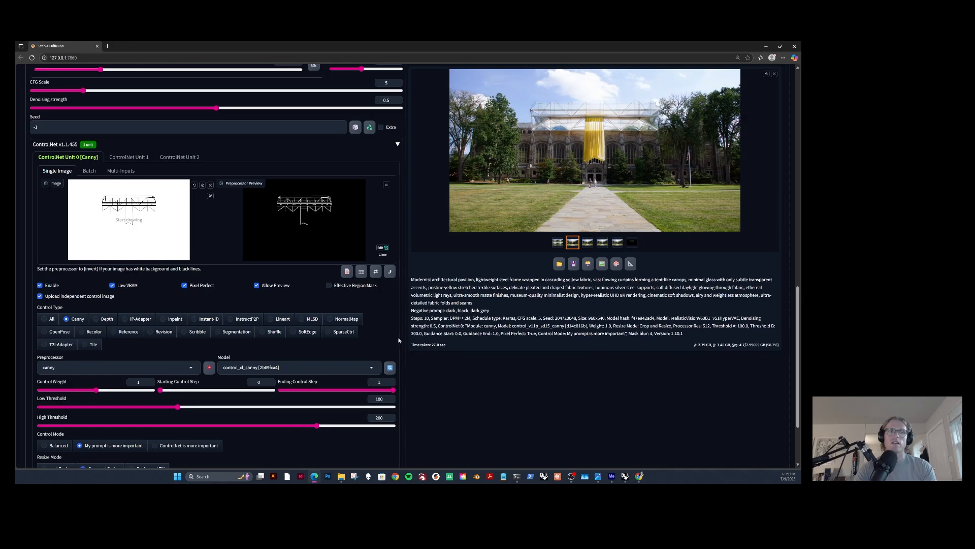
{"action": "left_click", "coordinate": [245, 368]}
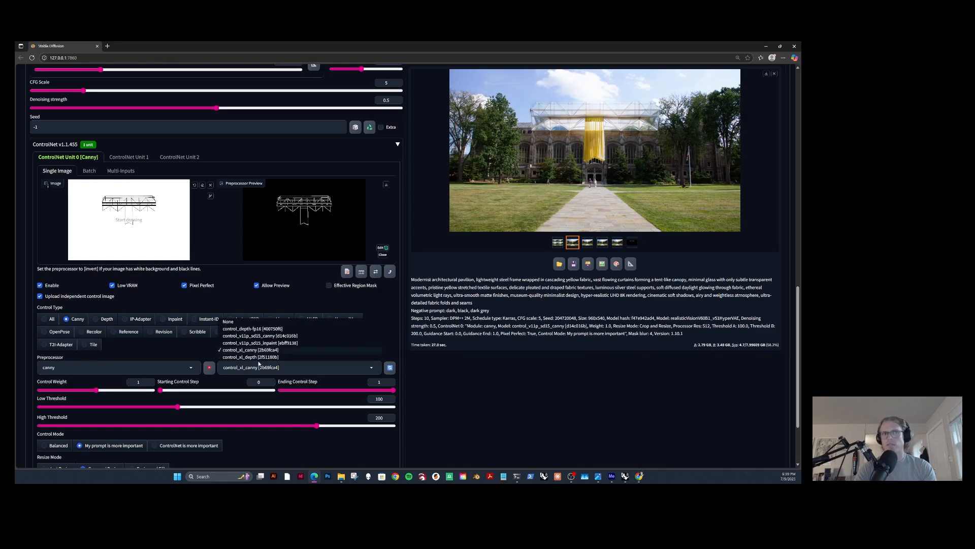
{"action": "left_click", "coordinate": [251, 350]}
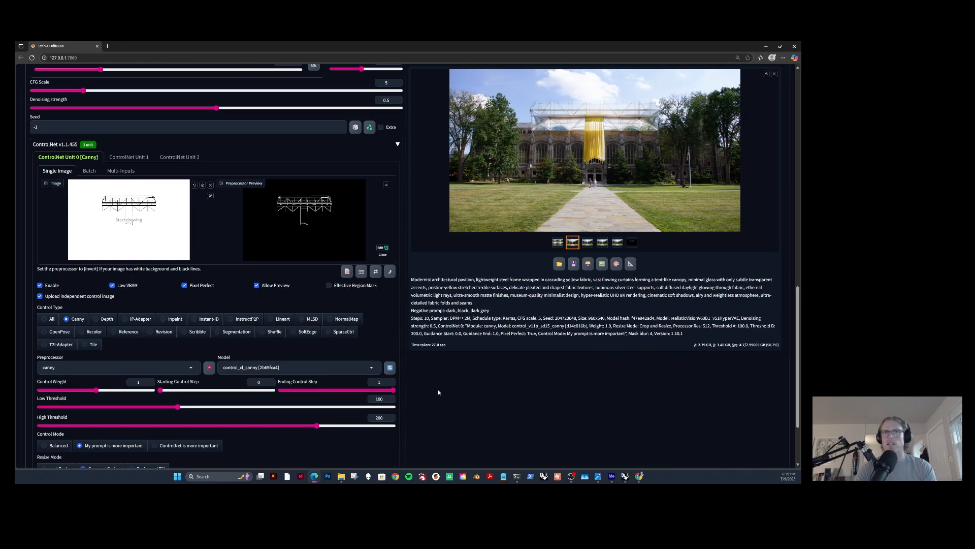
{"action": "scroll", "coordinate": [427, 408], "scroll_direction": "up", "scroll_amount": 3}
{"action": "scroll", "coordinate": [428, 408], "scroll_direction": "down", "scroll_amount": 3}
{"action": "left_click", "coordinate": [259, 373]}
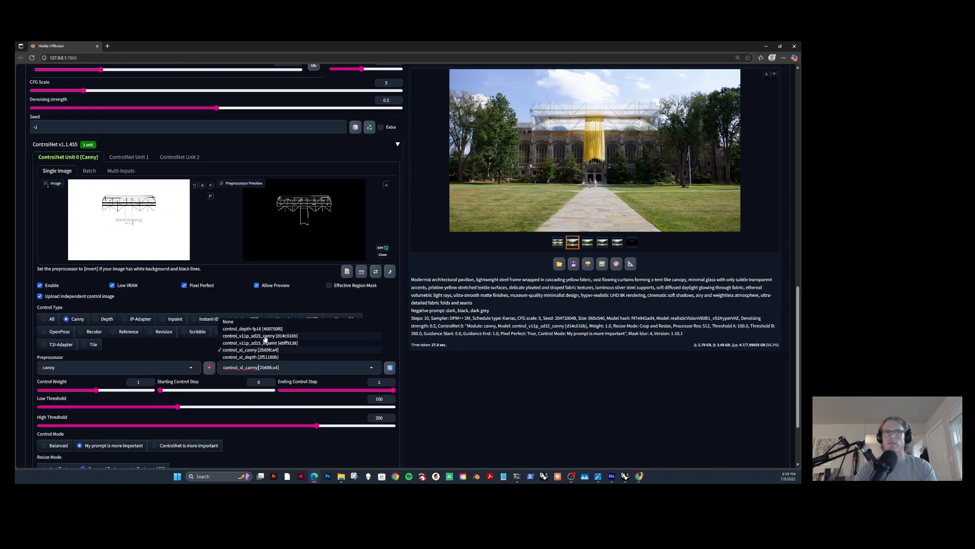
{"action": "left_click", "coordinate": [440, 424]}
{"action": "scroll", "coordinate": [440, 425], "scroll_direction": "up", "scroll_amount": 10}
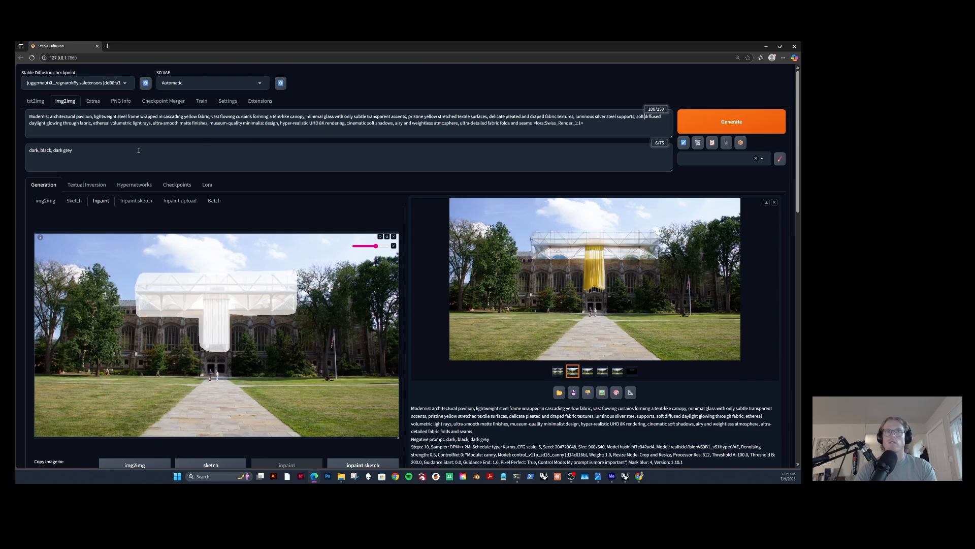
{"action": "left_click", "coordinate": [717, 124]}
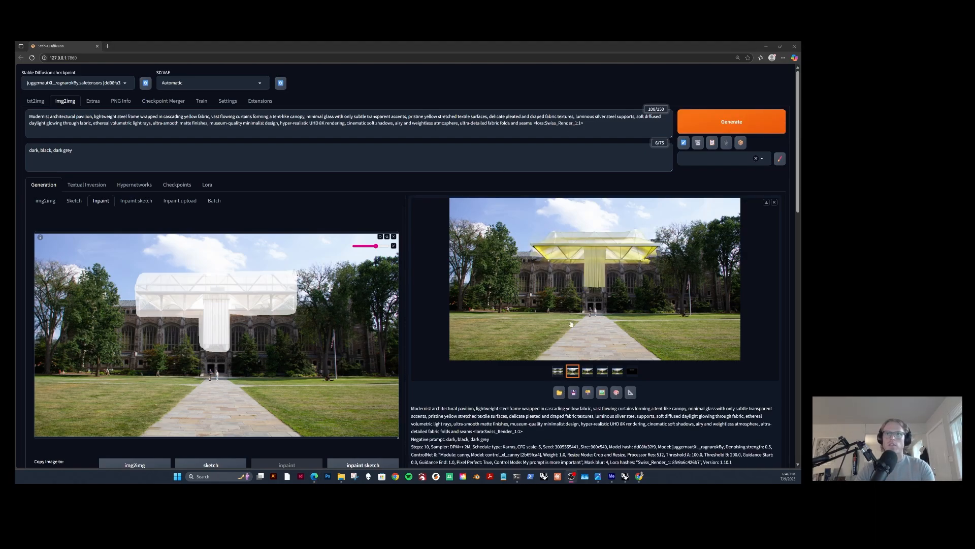
Compare the four variations generated with the Swiss Render LoRA twice, returning to the first one.
{"action": "left_click", "coordinate": [587, 373]}
{"action": "left_click", "coordinate": [603, 371]}
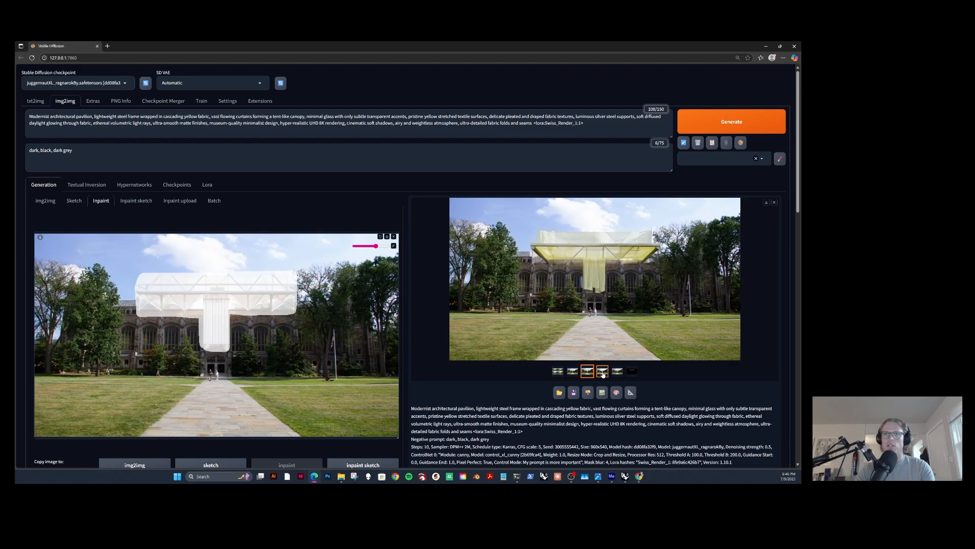
{"action": "left_click", "coordinate": [618, 371]}
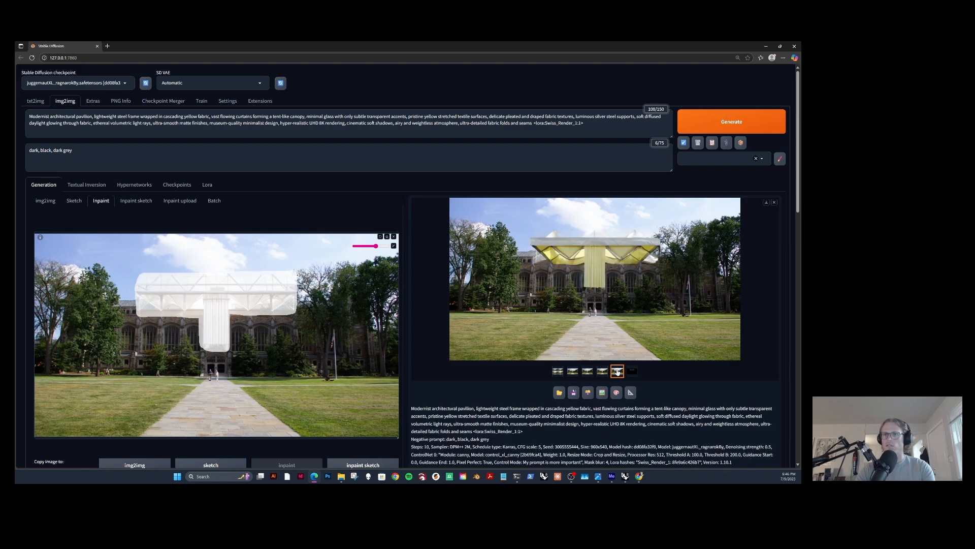
{"action": "left_click", "coordinate": [571, 372]}
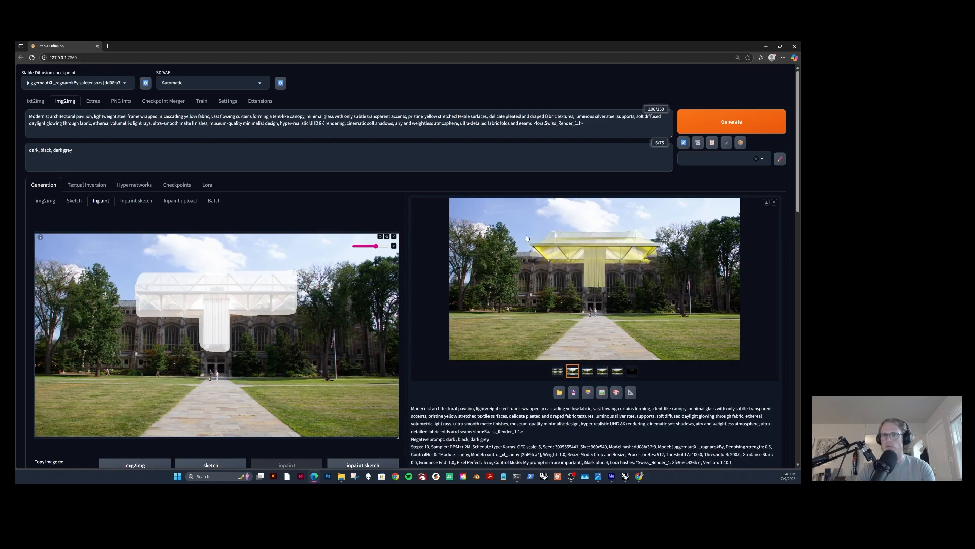
{"action": "left_click", "coordinate": [588, 373]}
{"action": "left_click", "coordinate": [603, 372]}
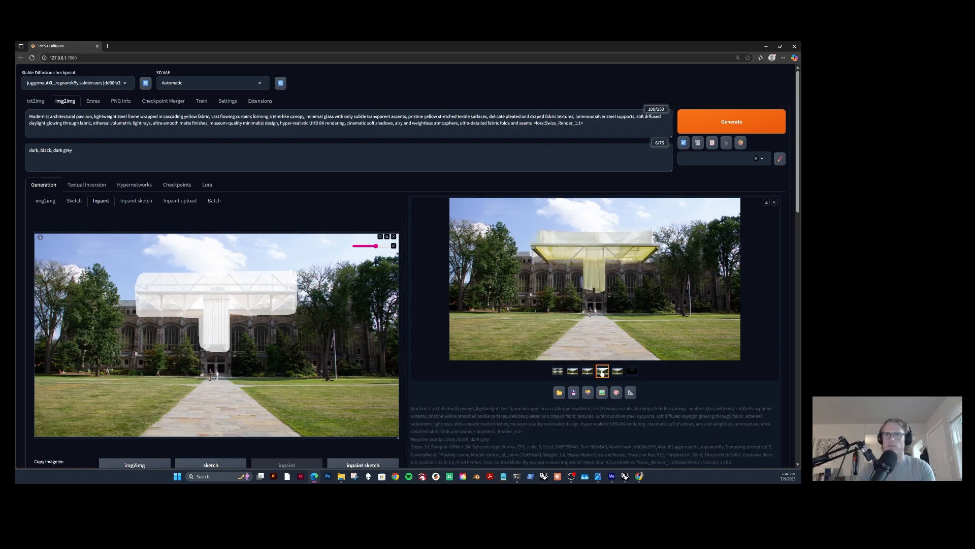
{"action": "left_click", "coordinate": [617, 372]}
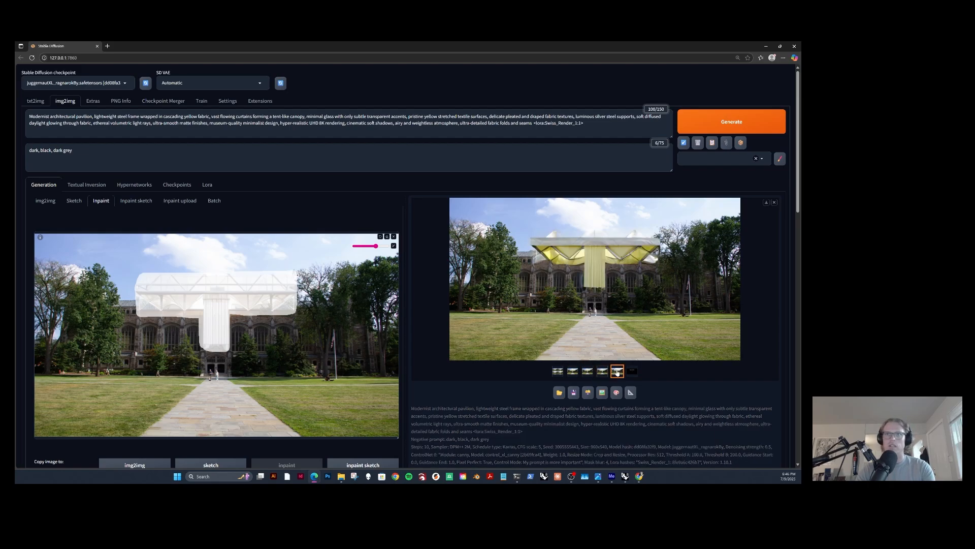
{"action": "left_click", "coordinate": [578, 373]}
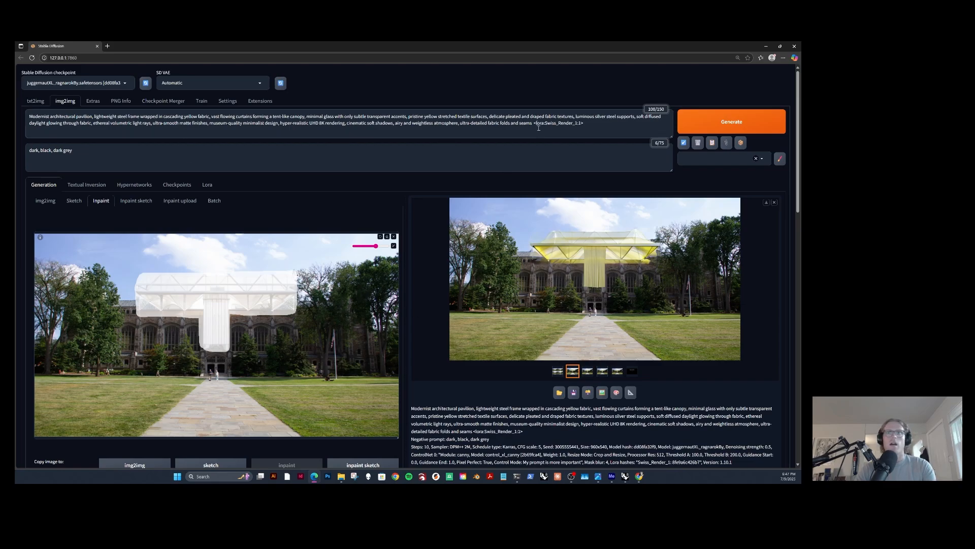
Replace the Swiss_Render LoRA tag in the prompt with the PAINTED ARCHITECTURE_v1 LoRA and generate a new batch.
{"action": "left_click_drag", "start_coordinate": [583, 123], "coordinate": [534, 123]}
{"action": "key", "text": "BackSpace"}
{"action": "left_click", "coordinate": [215, 185]}
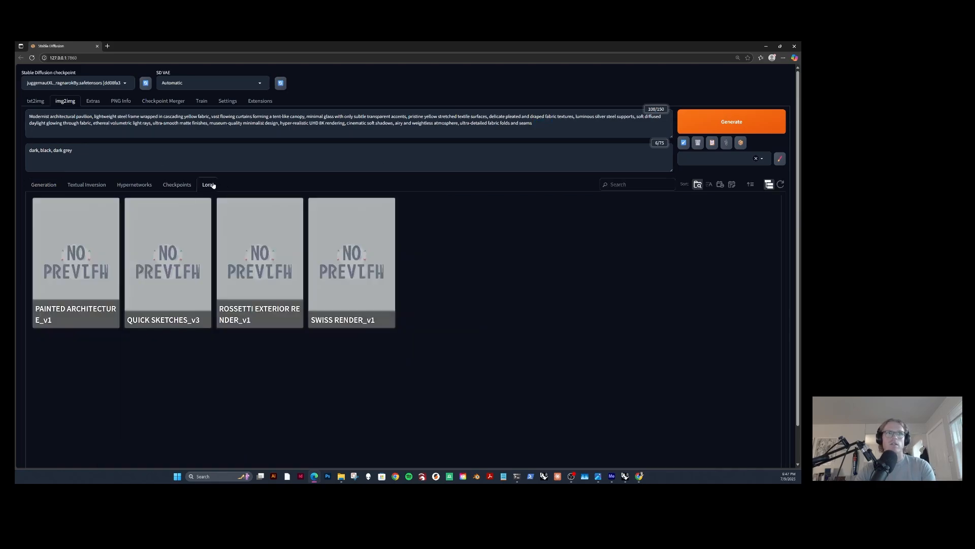
{"action": "left_click", "coordinate": [58, 264]}
{"action": "left_click", "coordinate": [43, 185]}
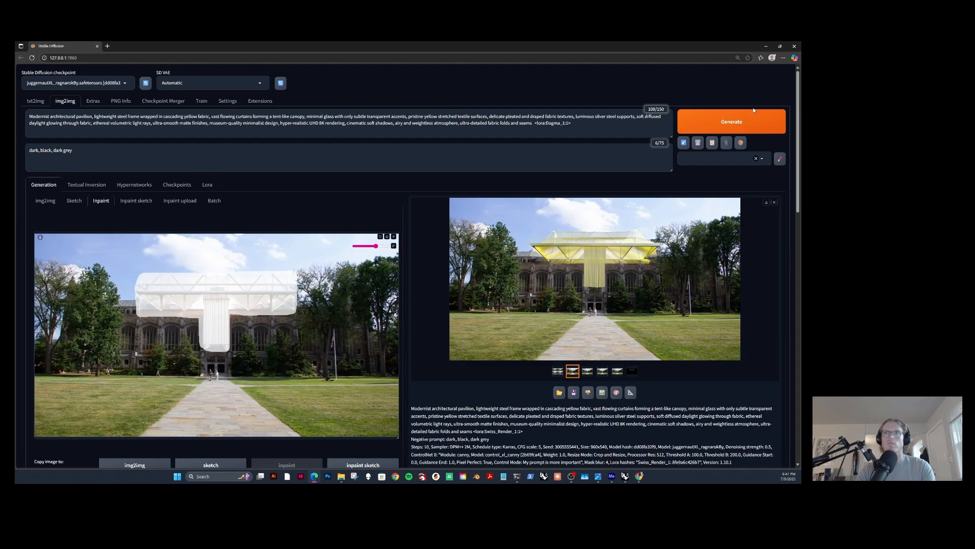
{"action": "left_click", "coordinate": [735, 122]}
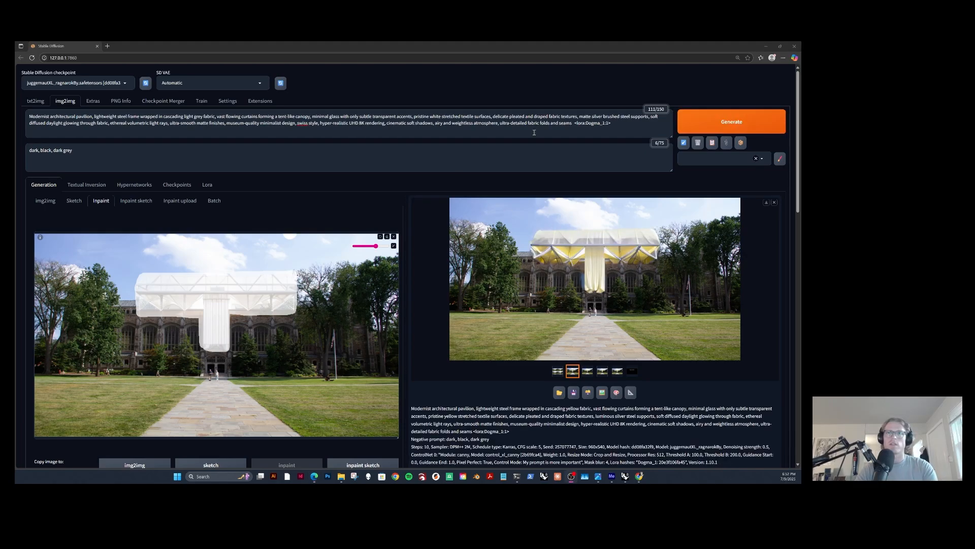
Delete the <lora:Dogma_1:1> tag from the end of the prompt.
{"action": "left_click_drag", "start_coordinate": [611, 123], "coordinate": [574, 123]}
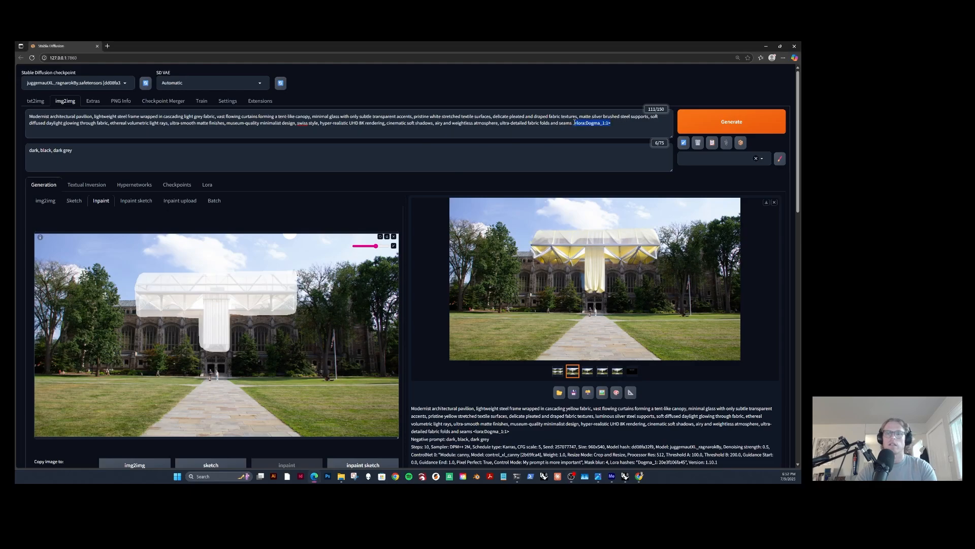
{"action": "key", "text": "Delete"}
Compare the four variations from the Painted Architecture LoRA batch, return to the second one and inspect its generation parameters.
{"action": "left_click", "coordinate": [587, 371]}
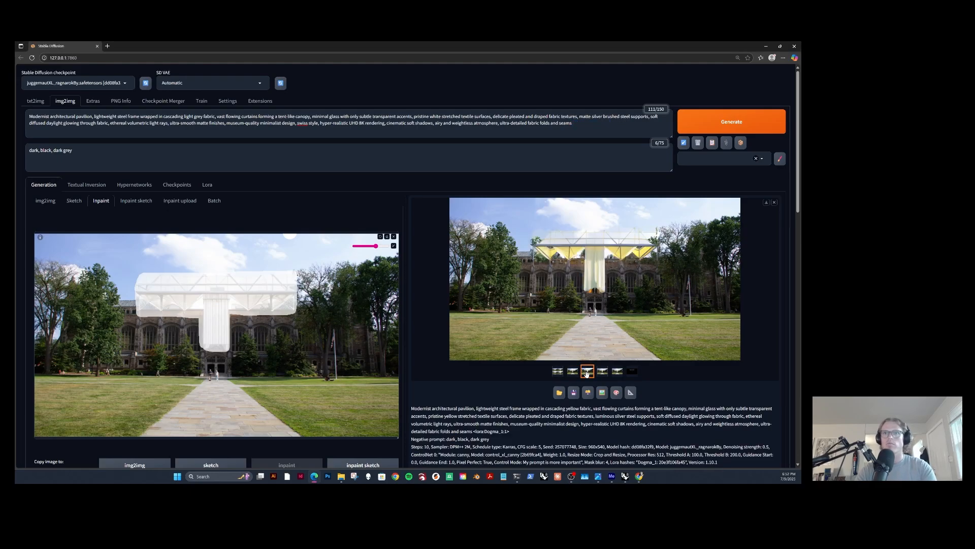
{"action": "left_click", "coordinate": [602, 371]}
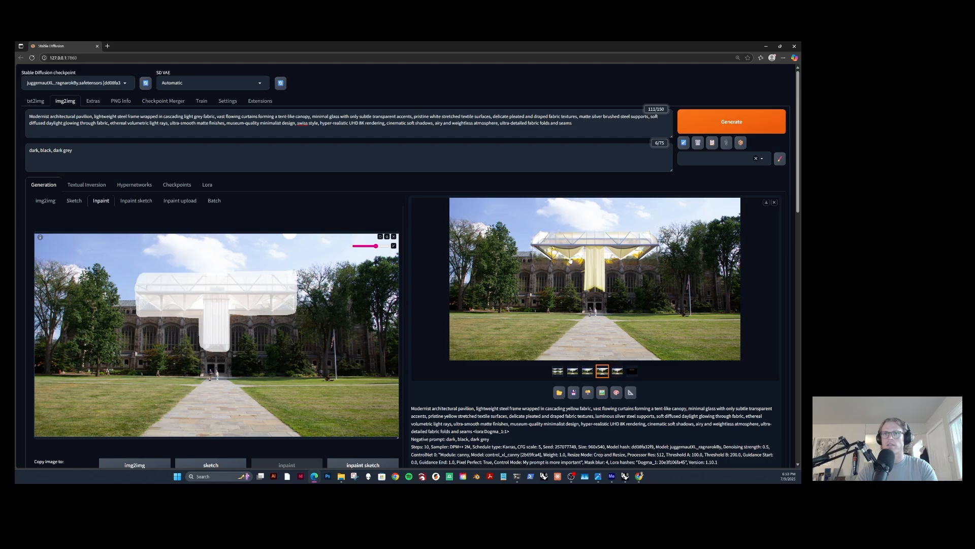
{"action": "left_click", "coordinate": [617, 371]}
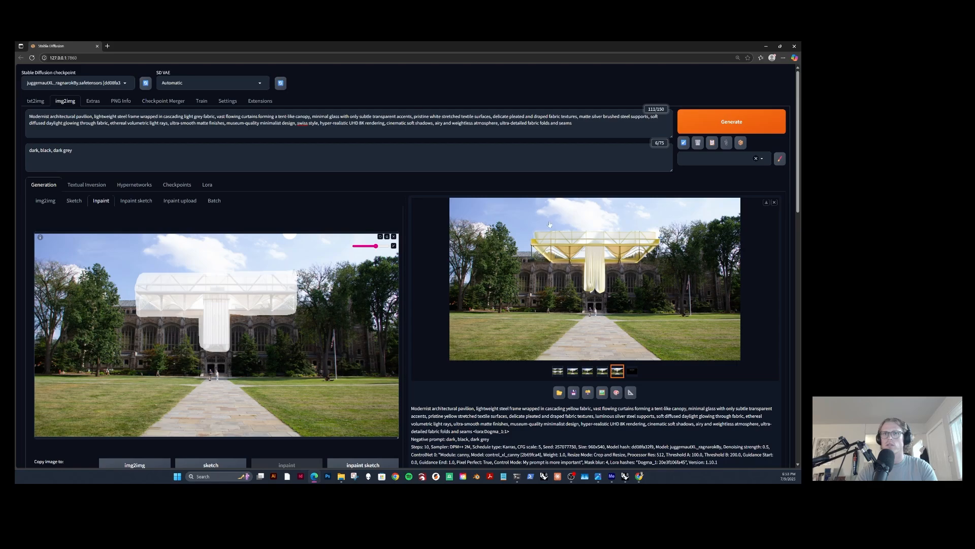
{"action": "left_click", "coordinate": [603, 371]}
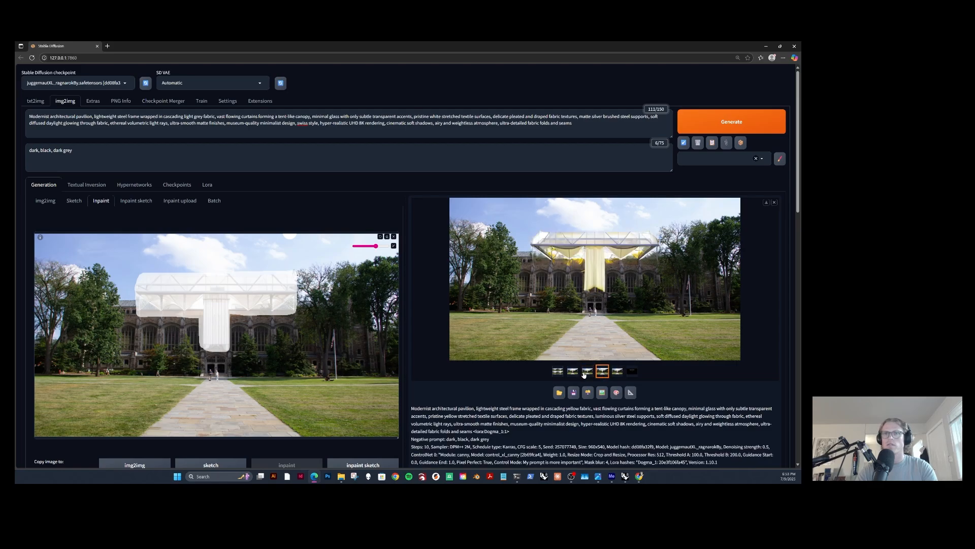
{"action": "left_click", "coordinate": [587, 372]}
{"action": "left_click", "coordinate": [570, 373]}
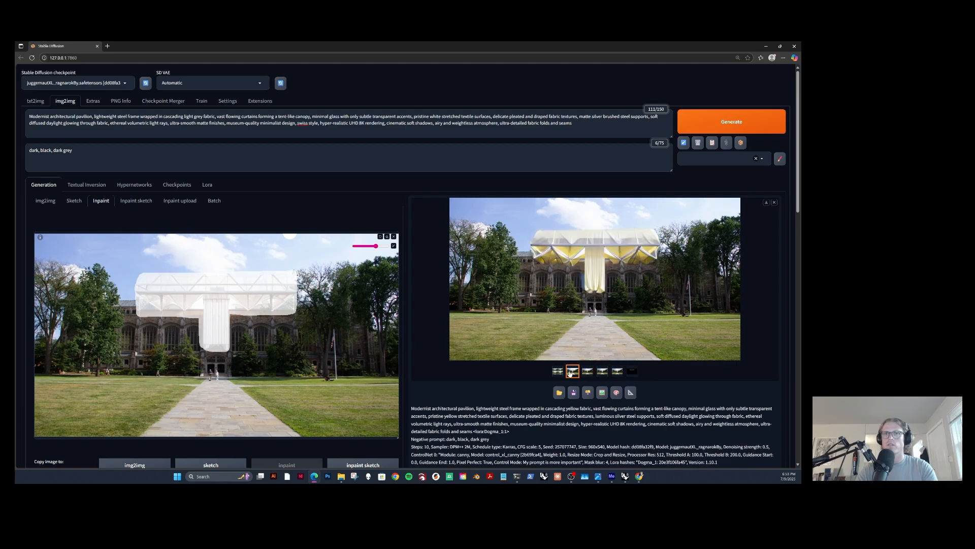
{"action": "left_click", "coordinate": [586, 372]}
{"action": "left_click", "coordinate": [574, 374]}
{"action": "left_click", "coordinate": [588, 373]}
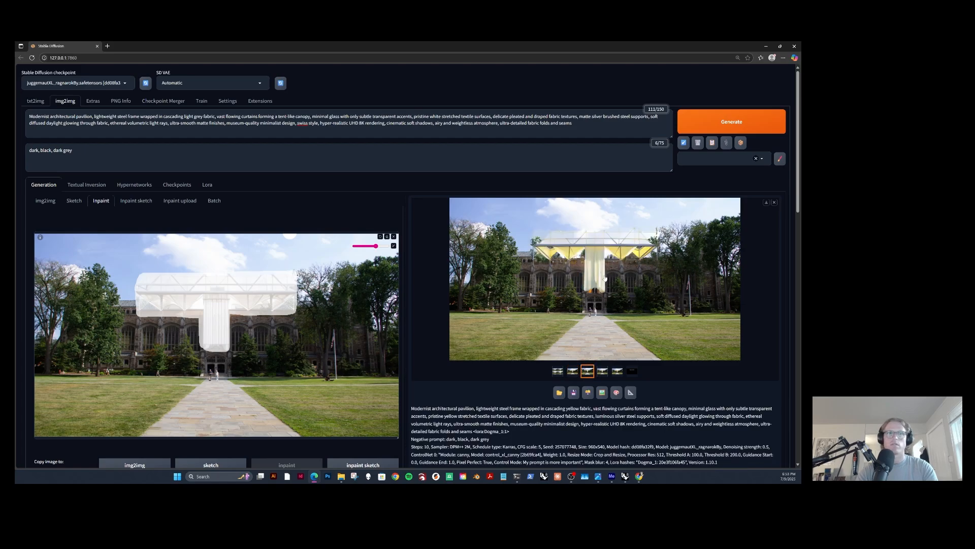
{"action": "scroll", "coordinate": [589, 274], "scroll_direction": "down", "scroll_amount": 3}
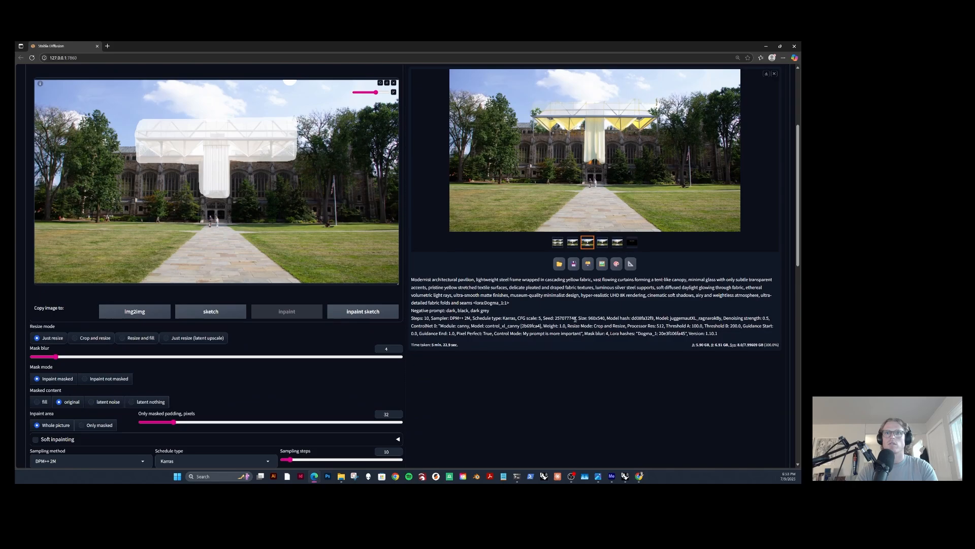
Copy the seed 257077748 from the second variation's generation parameters and use it as the fixed seed in place of -1.
{"action": "left_click_drag", "start_coordinate": [577, 317], "coordinate": [556, 318]}
{"action": "key", "text": "ctrl+c"}
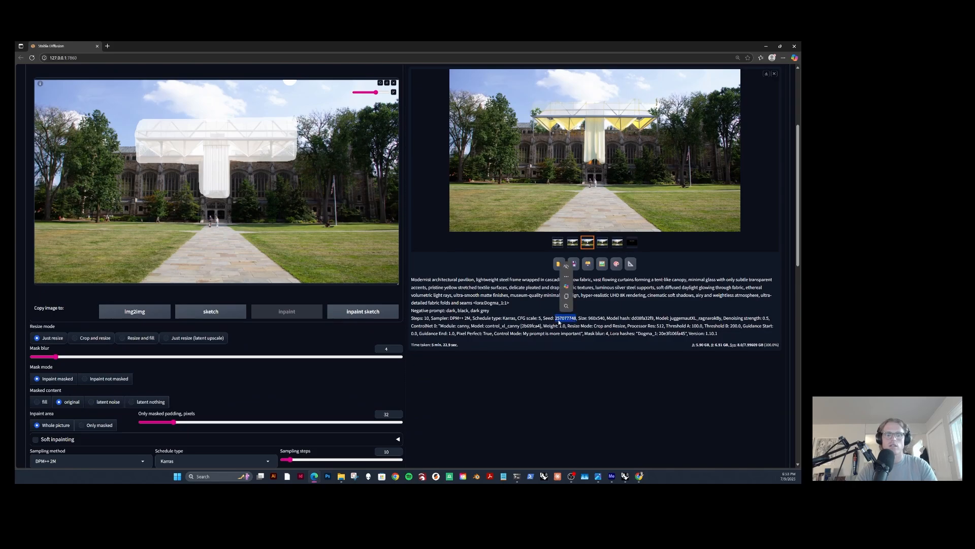
{"action": "scroll", "coordinate": [109, 386], "scroll_direction": "down", "scroll_amount": 5}
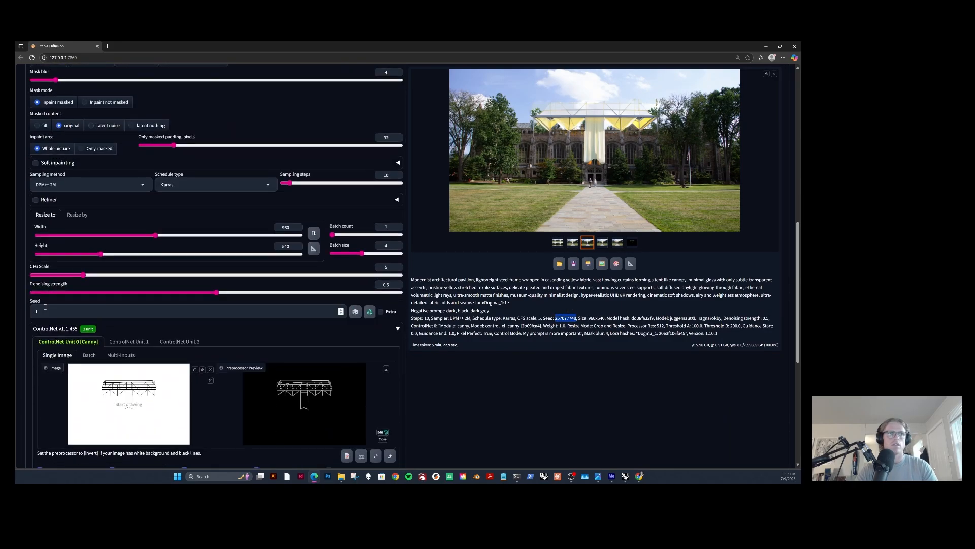
{"action": "left_click_drag", "start_coordinate": [46, 311], "coordinate": [15, 311]}
{"action": "key", "text": "ctrl+v"}
{"action": "scroll", "coordinate": [251, 323], "scroll_direction": "up", "scroll_amount": 6}
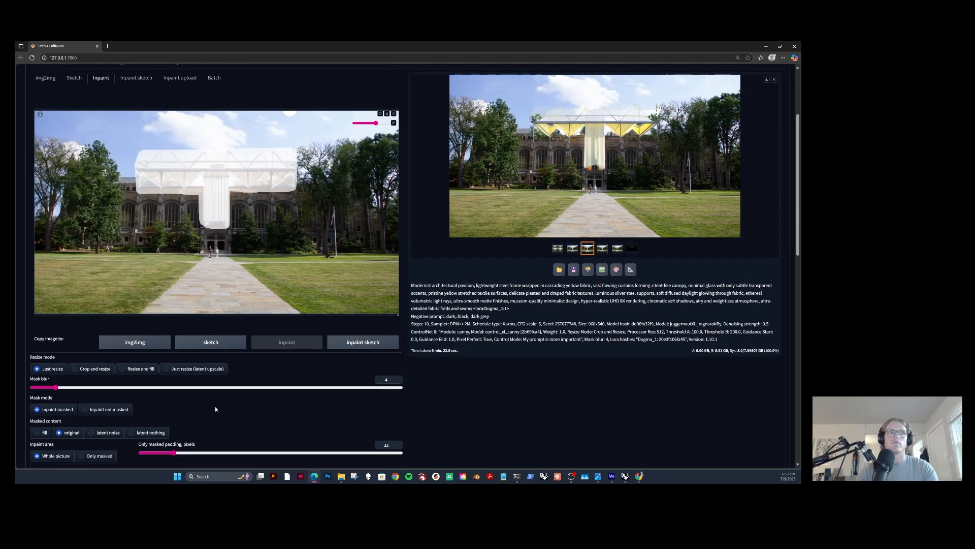
Set the denoising strength to 0.72.
{"action": "scroll", "coordinate": [214, 409], "scroll_direction": "down", "scroll_amount": 3}
{"action": "left_click_drag", "start_coordinate": [216, 446], "coordinate": [298, 447]}
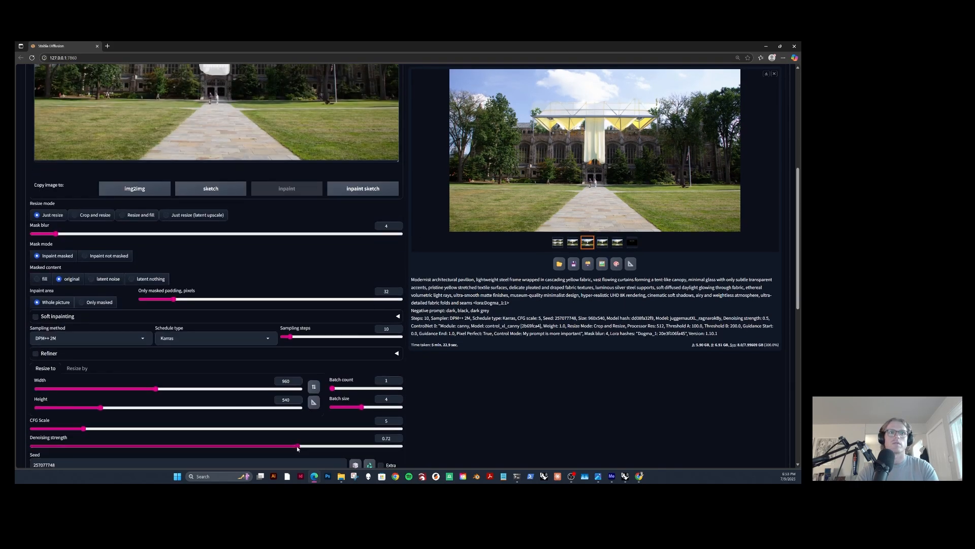
{"action": "scroll", "coordinate": [303, 380], "scroll_direction": "up", "scroll_amount": 5}
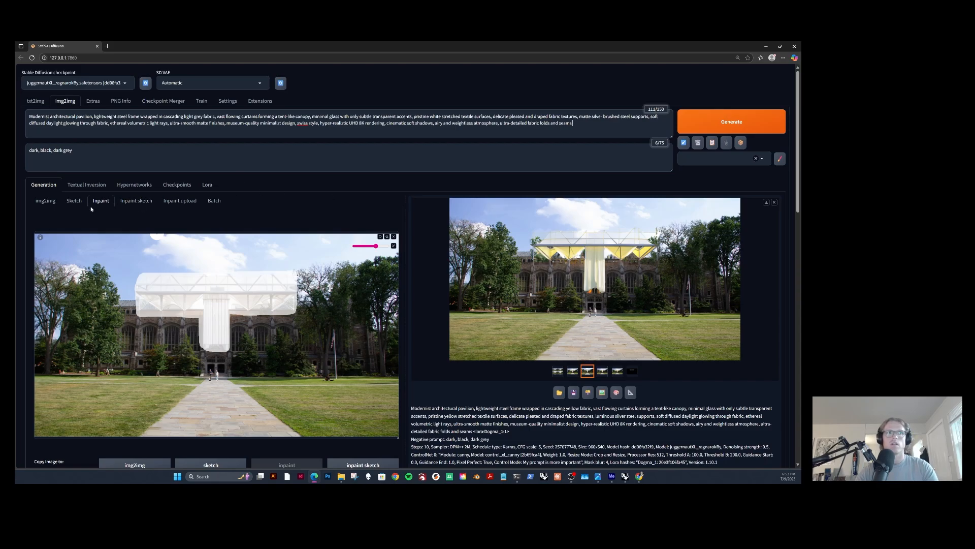
Add the SWISS RENDER_v1 LoRA to the prompt and generate a new batch of inpainted variations.
{"action": "left_click", "coordinate": [208, 185]}
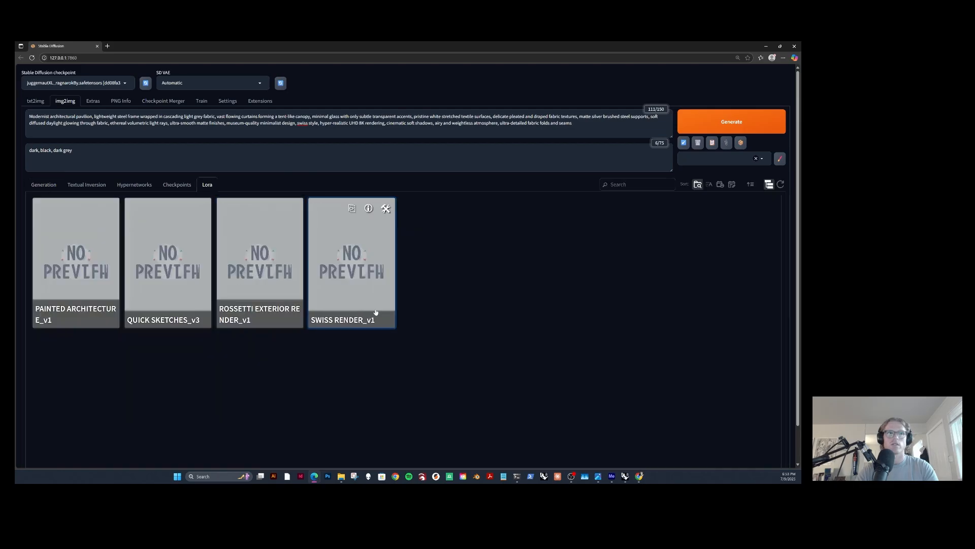
{"action": "left_click", "coordinate": [345, 289]}
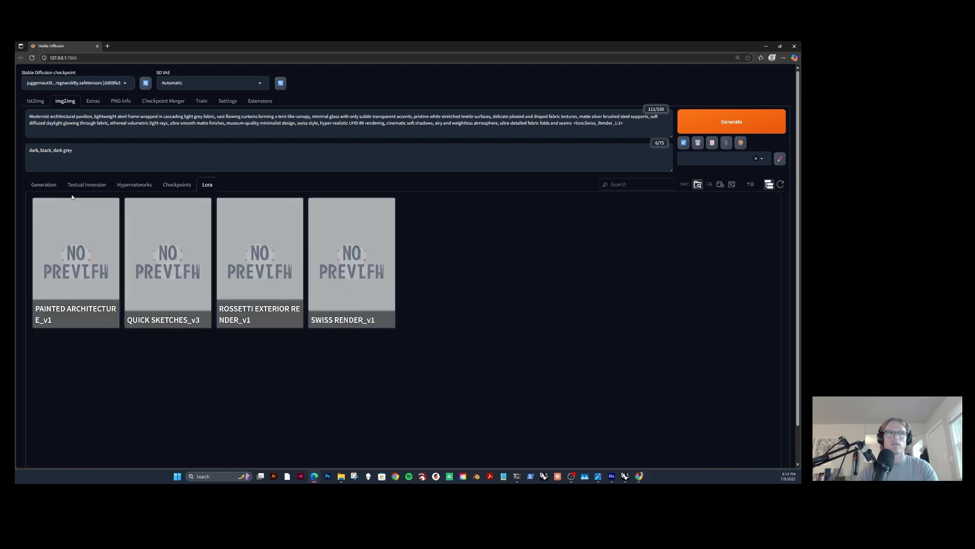
{"action": "left_click", "coordinate": [43, 184]}
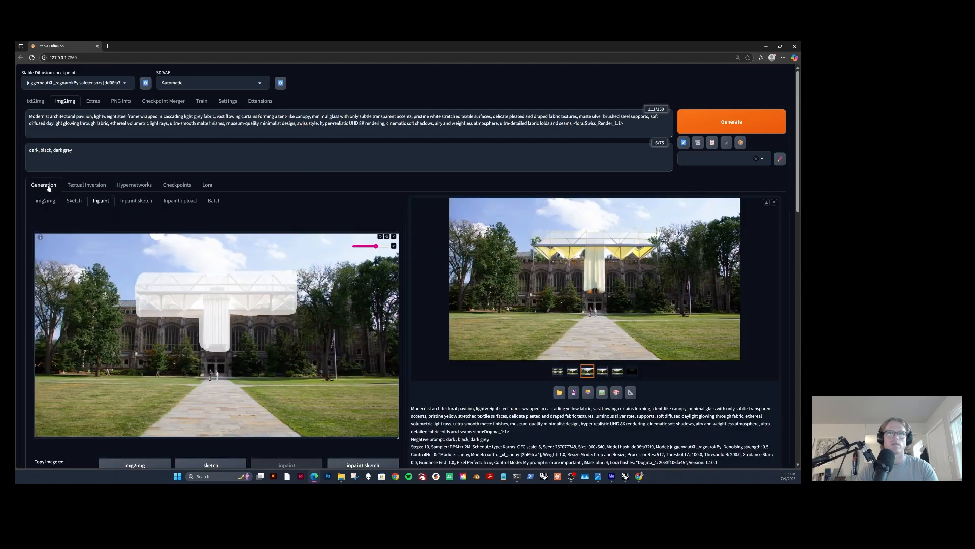
{"action": "left_click", "coordinate": [726, 123]}
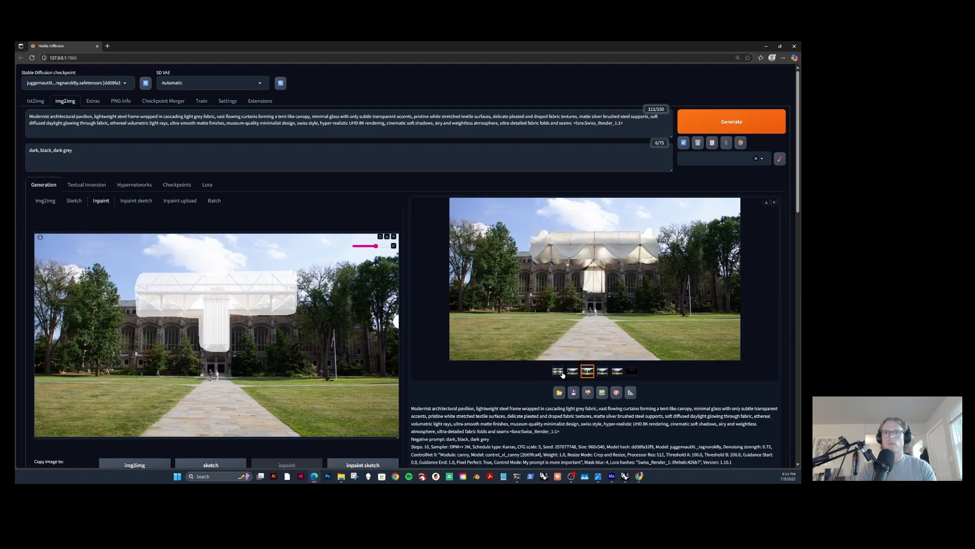
Compare the variations from the 0.72 denoising Swiss Render batch twice, review the generation settings and return to the first variation.
{"action": "left_click", "coordinate": [573, 372]}
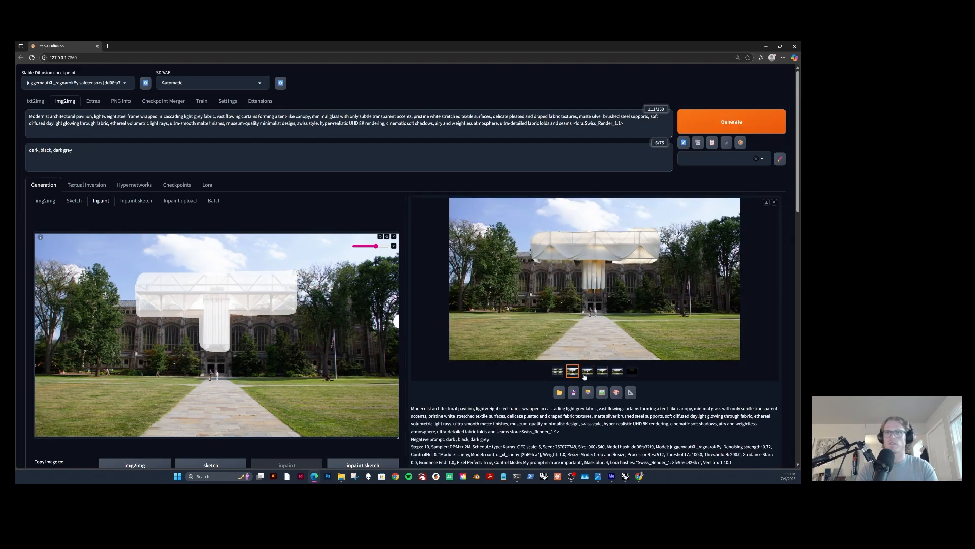
{"action": "left_click", "coordinate": [588, 372]}
{"action": "left_click", "coordinate": [602, 373]}
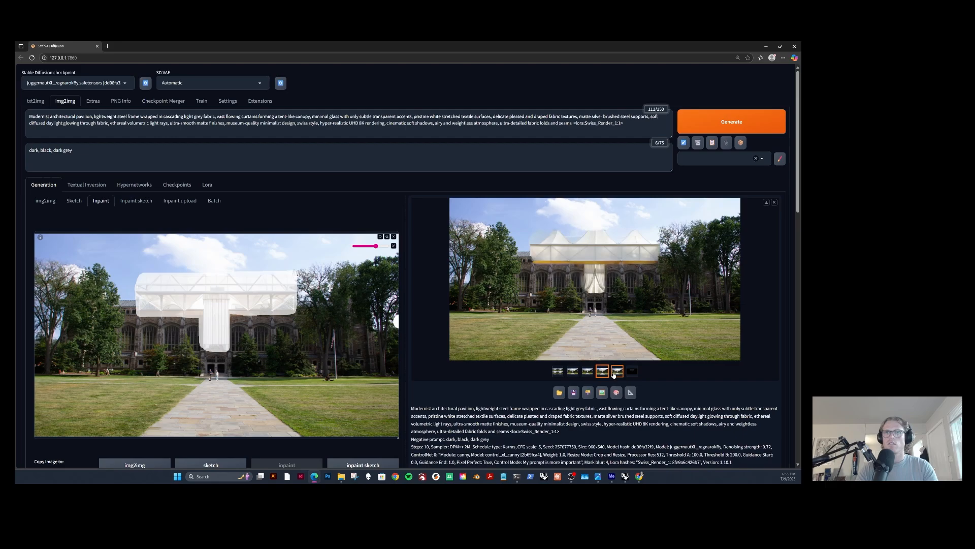
{"action": "left_click", "coordinate": [572, 372]}
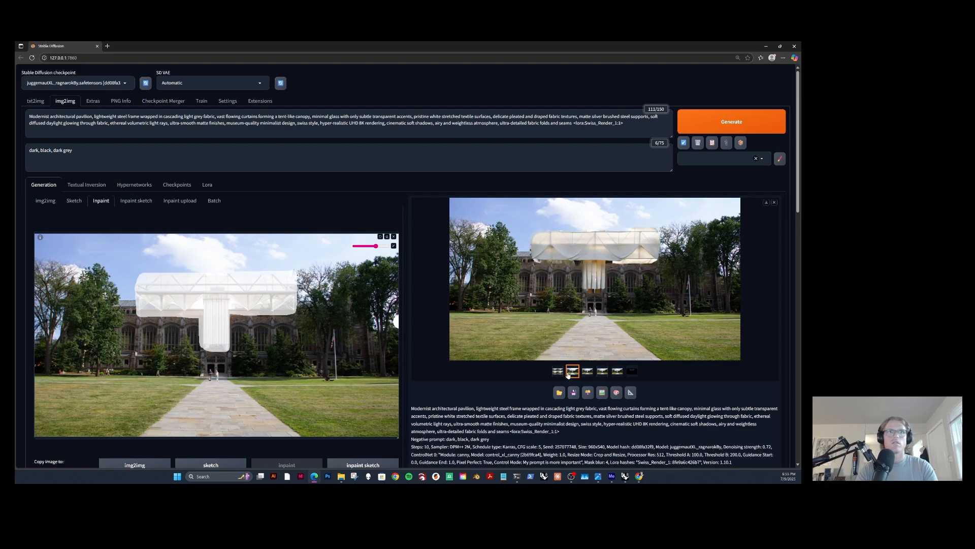
{"action": "scroll", "coordinate": [451, 430], "scroll_direction": "down", "scroll_amount": 3}
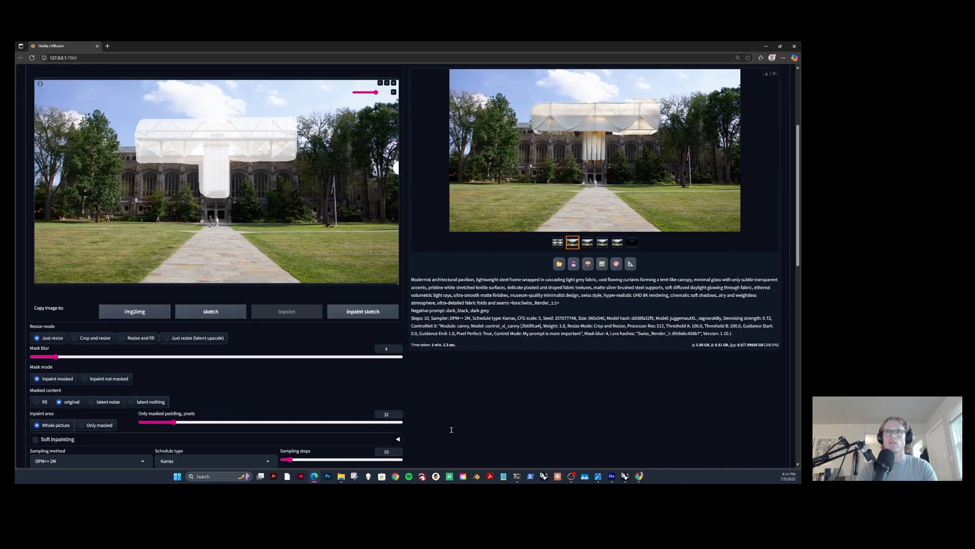
{"action": "scroll", "coordinate": [479, 390], "scroll_direction": "down", "scroll_amount": 3}
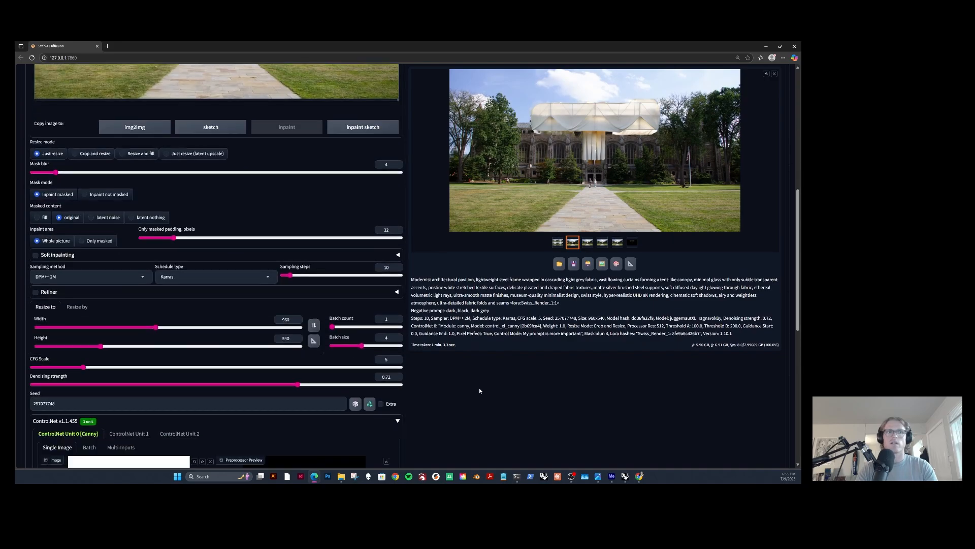
{"action": "scroll", "coordinate": [480, 388], "scroll_direction": "up", "scroll_amount": 3}
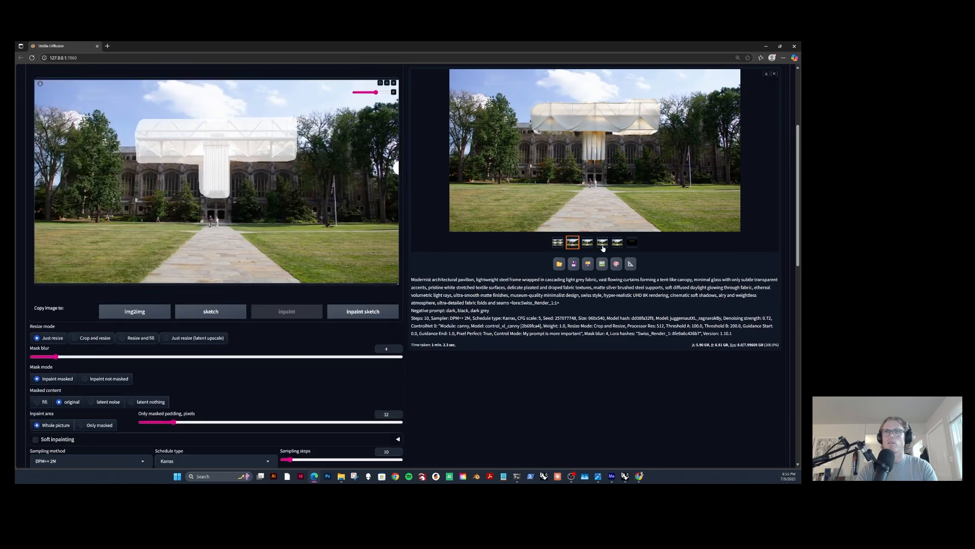
{"action": "left_click", "coordinate": [592, 244]}
{"action": "left_click", "coordinate": [602, 246]}
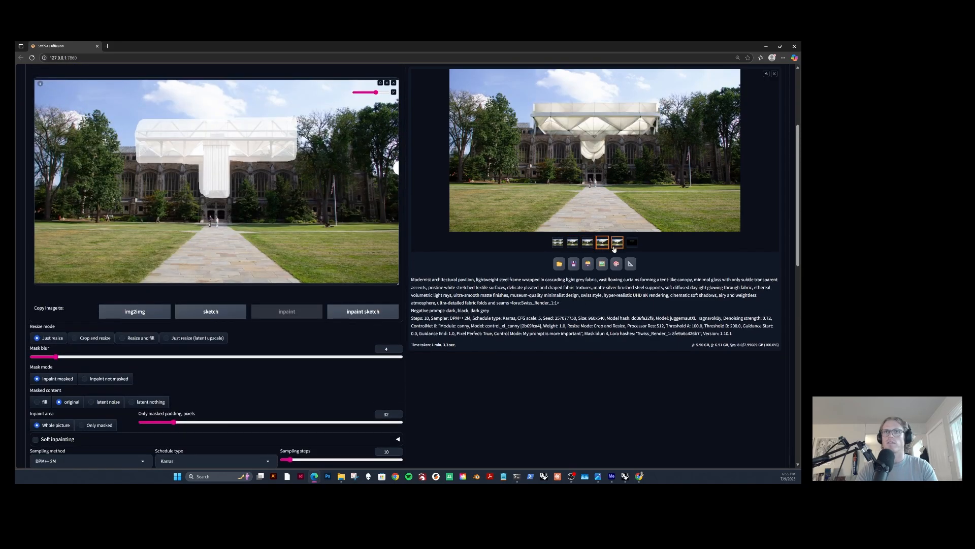
{"action": "left_click", "coordinate": [616, 245]}
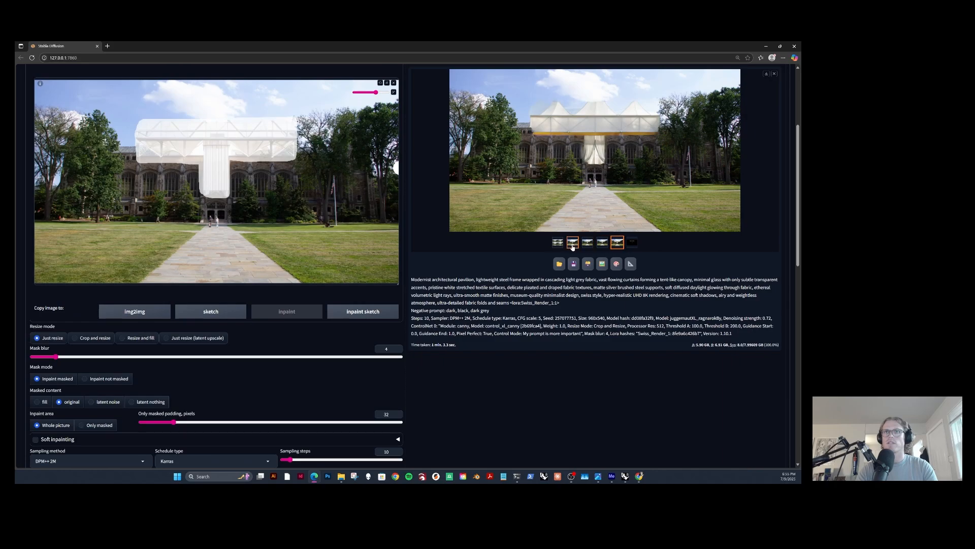
{"action": "left_click", "coordinate": [572, 245]}
{"action": "scroll", "coordinate": [481, 369], "scroll_direction": "up", "scroll_amount": 3}
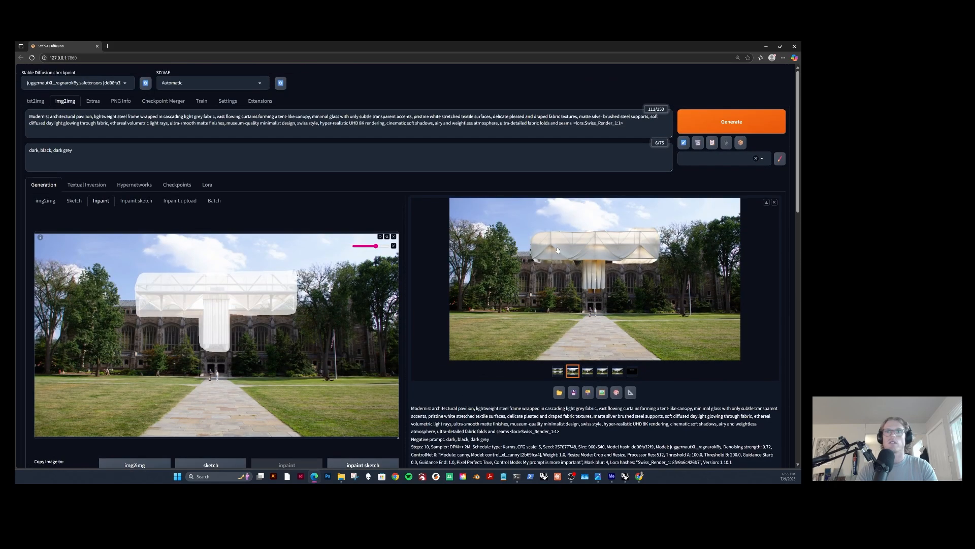
Set the denoising strength to 0.3 and generate another batch with the same seed and Swiss Render LoRA.
{"action": "scroll", "coordinate": [561, 254], "scroll_direction": "down", "scroll_amount": 1}
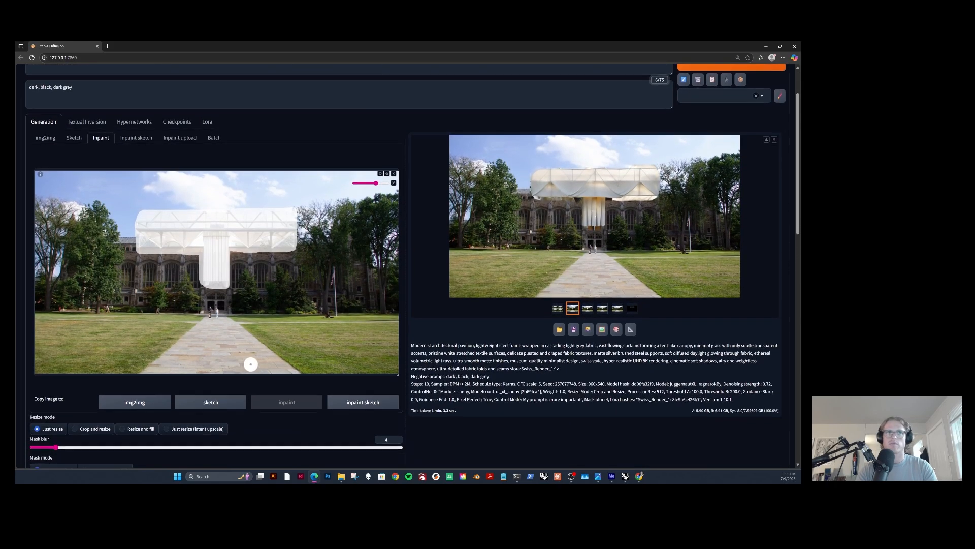
{"action": "scroll", "coordinate": [251, 363], "scroll_direction": "down", "scroll_amount": 5}
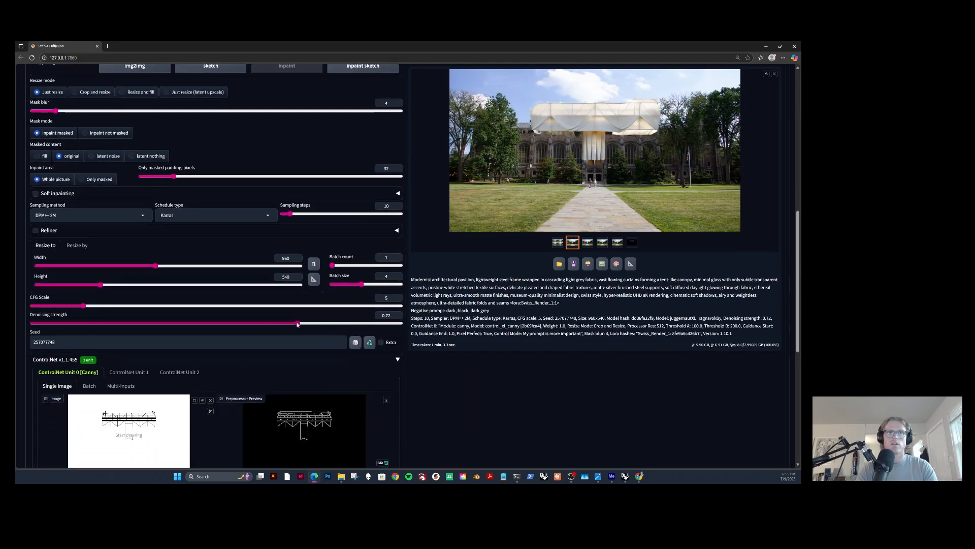
{"action": "left_click_drag", "start_coordinate": [297, 323], "coordinate": [144, 324]}
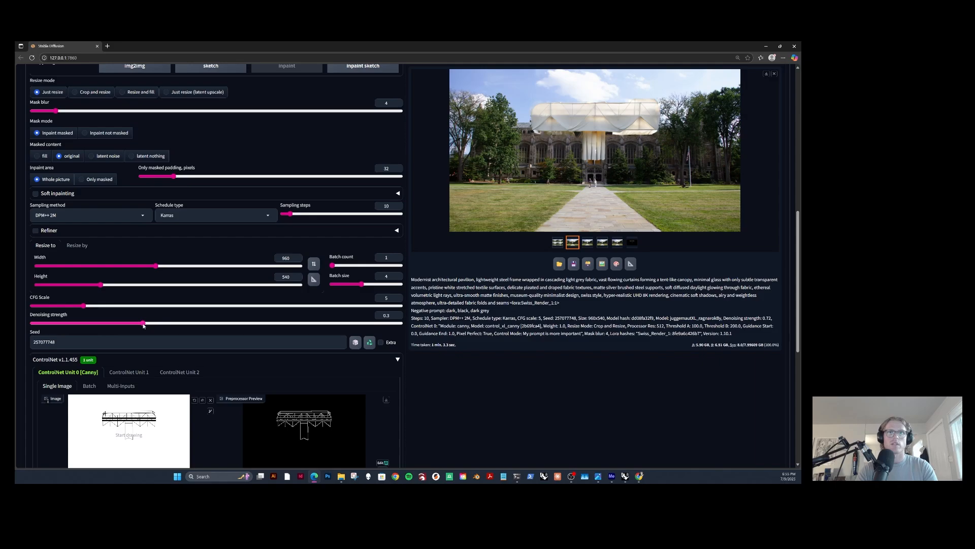
{"action": "scroll", "coordinate": [531, 373], "scroll_direction": "up", "scroll_amount": 6}
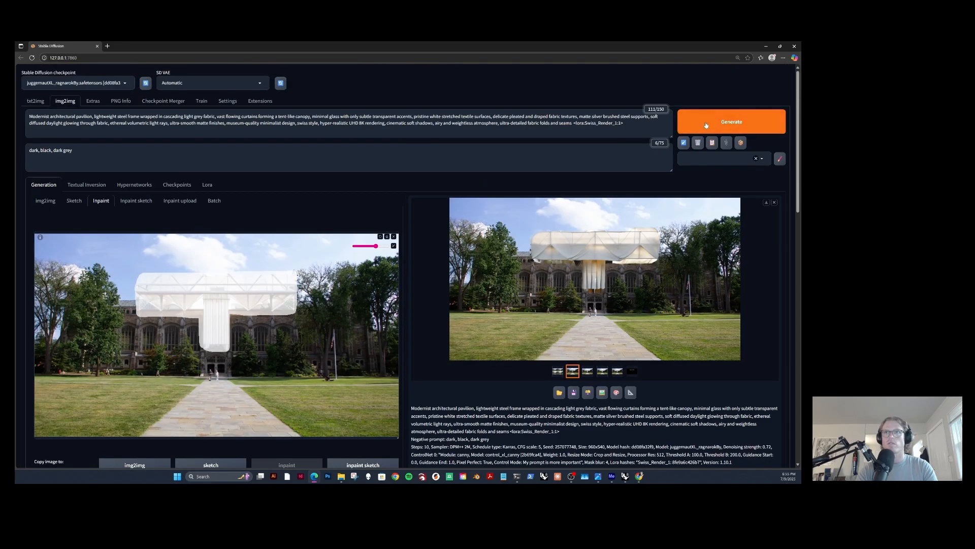
{"action": "key", "text": "ctrl+Return"}
Compare the four variations from the 0.3 denoising batch repeatedly, ending on the second one.
{"action": "scroll", "coordinate": [532, 355], "scroll_direction": "down", "scroll_amount": 2}
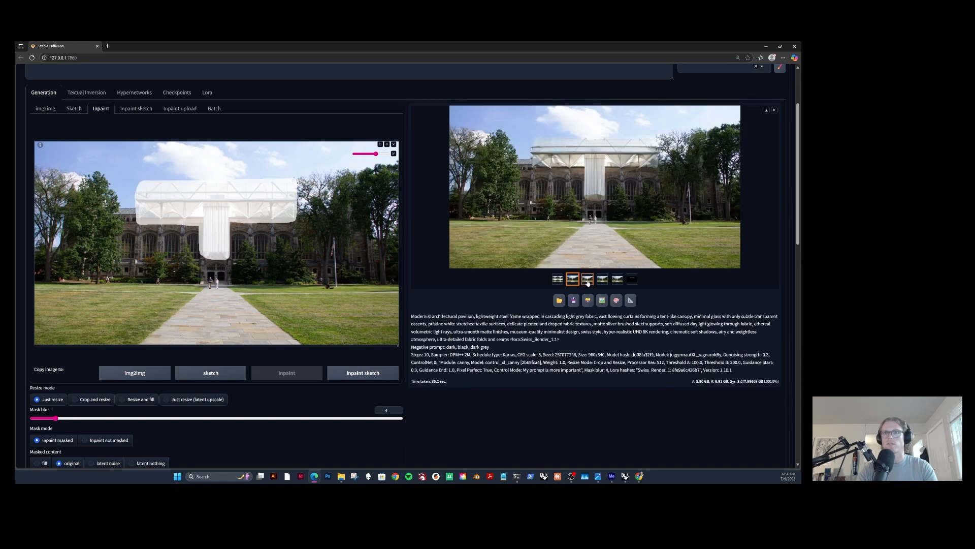
{"action": "left_click", "coordinate": [588, 279]}
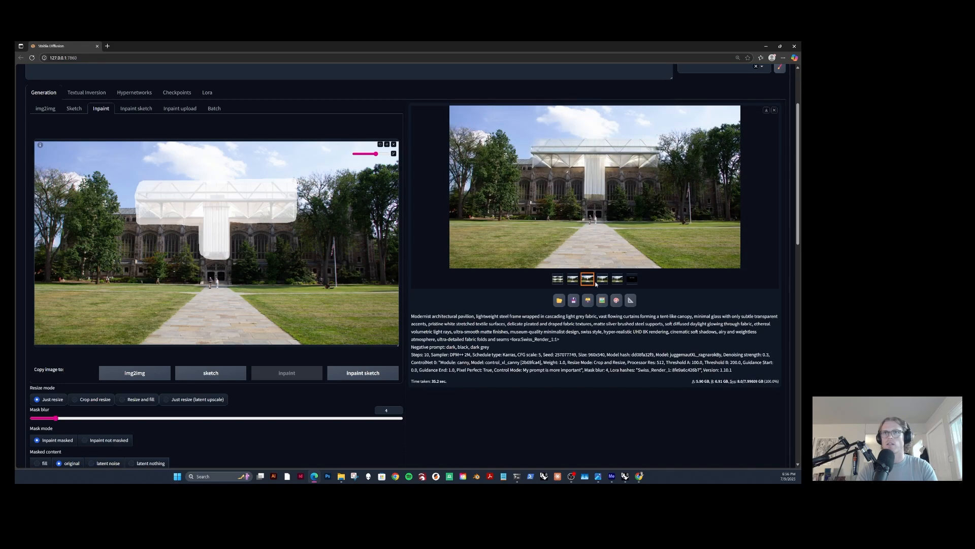
{"action": "left_click", "coordinate": [617, 280]}
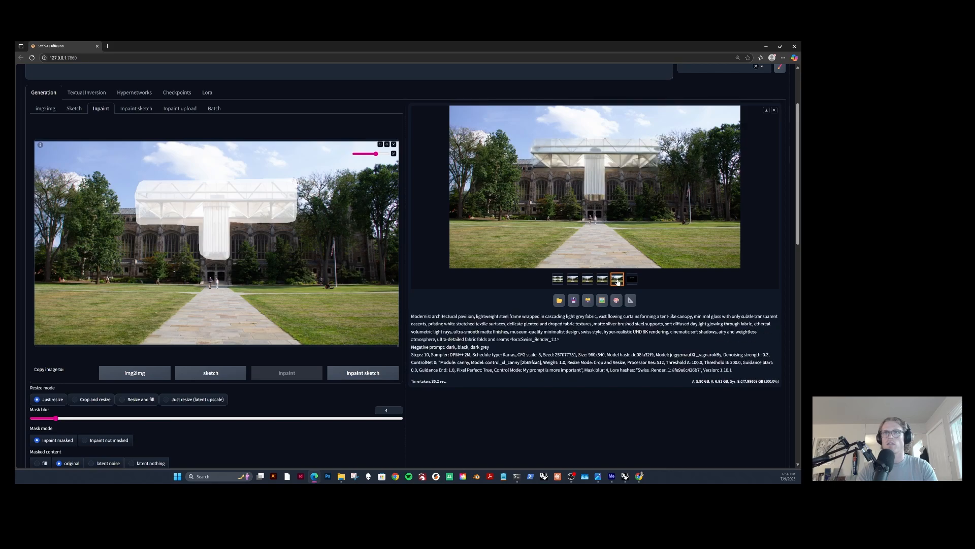
{"action": "left_click", "coordinate": [572, 280]}
{"action": "left_click", "coordinate": [588, 279]}
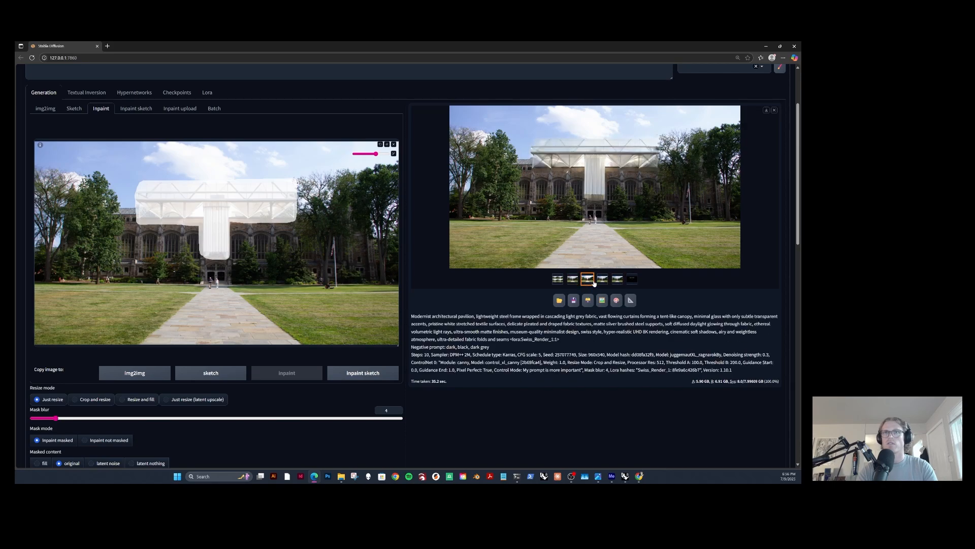
{"action": "left_click", "coordinate": [603, 280]}
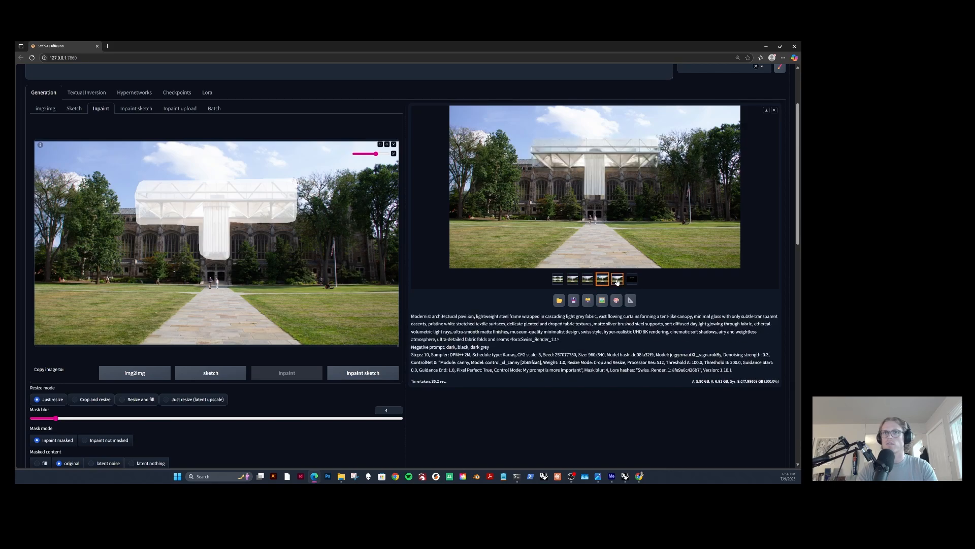
{"action": "left_click", "coordinate": [617, 280]}
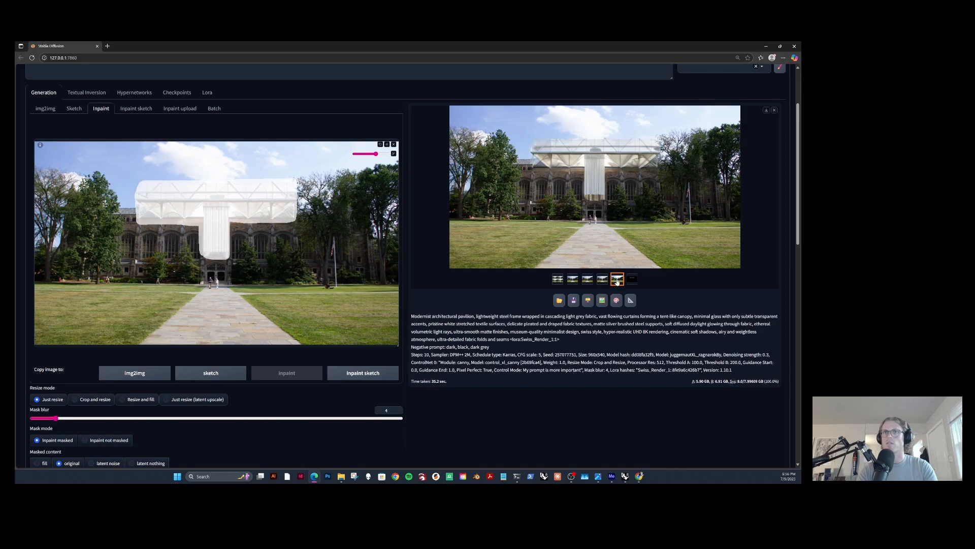
{"action": "left_click", "coordinate": [577, 281]}
{"action": "left_click", "coordinate": [588, 281]}
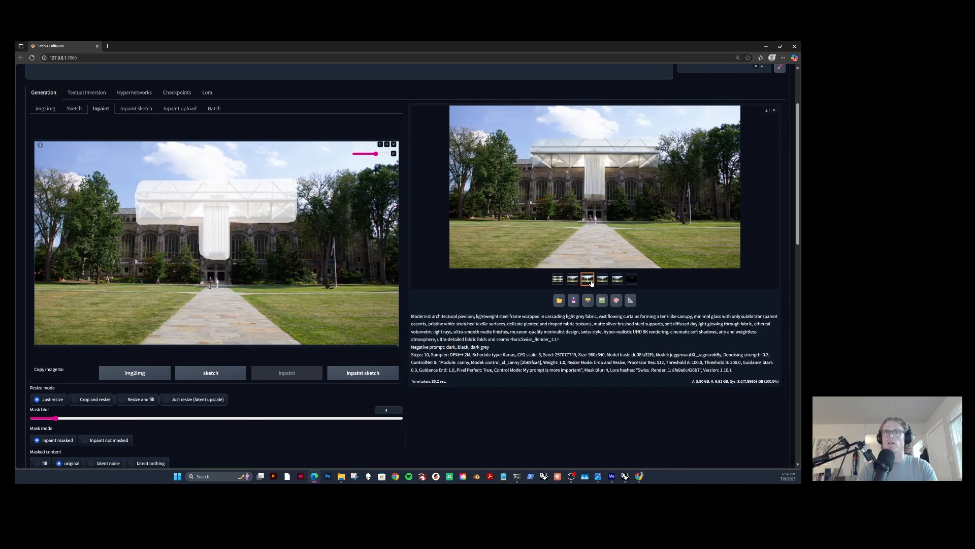
{"action": "scroll", "coordinate": [476, 378], "scroll_direction": "down", "scroll_amount": 6}
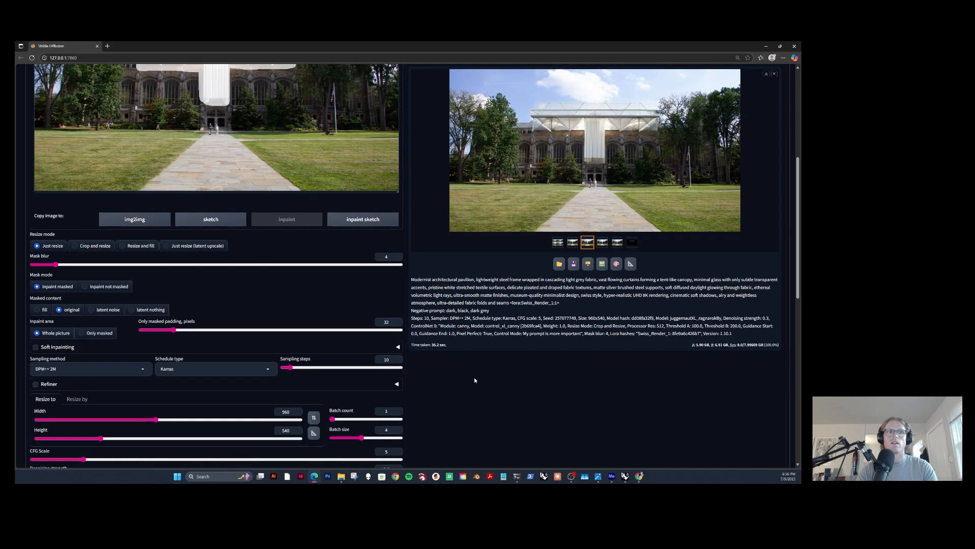
{"action": "scroll", "coordinate": [474, 377], "scroll_direction": "up", "scroll_amount": 8}
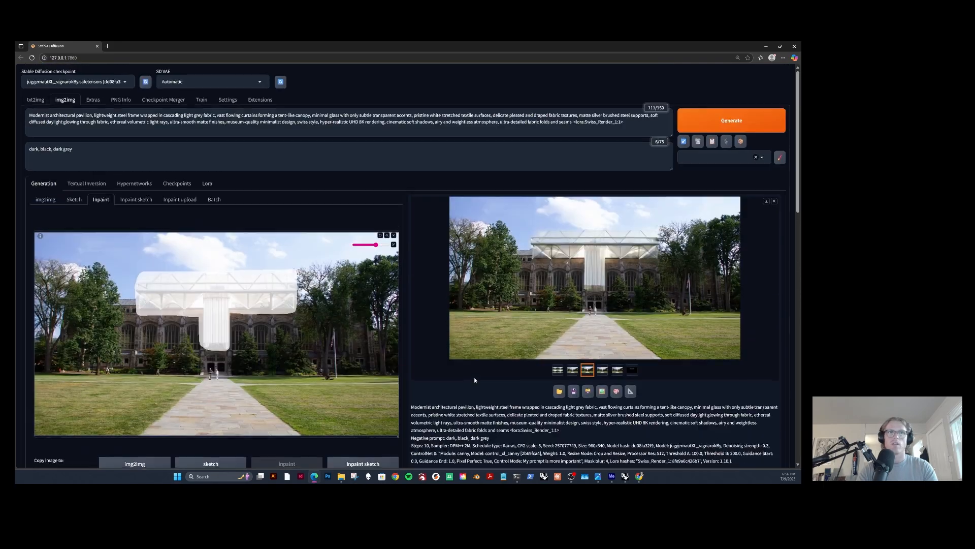
{"action": "scroll", "coordinate": [474, 379], "scroll_direction": "down", "scroll_amount": 6}
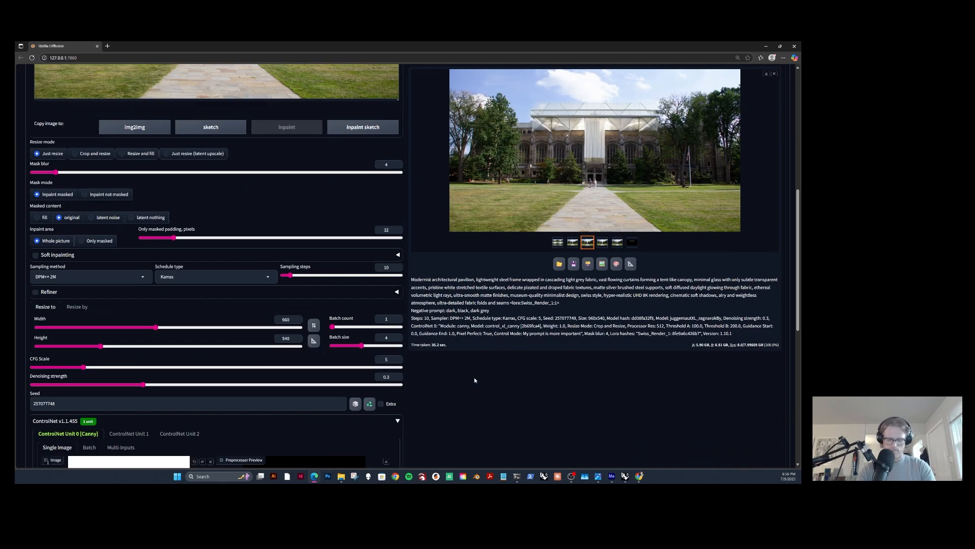
{"action": "scroll", "coordinate": [467, 377], "scroll_direction": "up", "scroll_amount": 3}
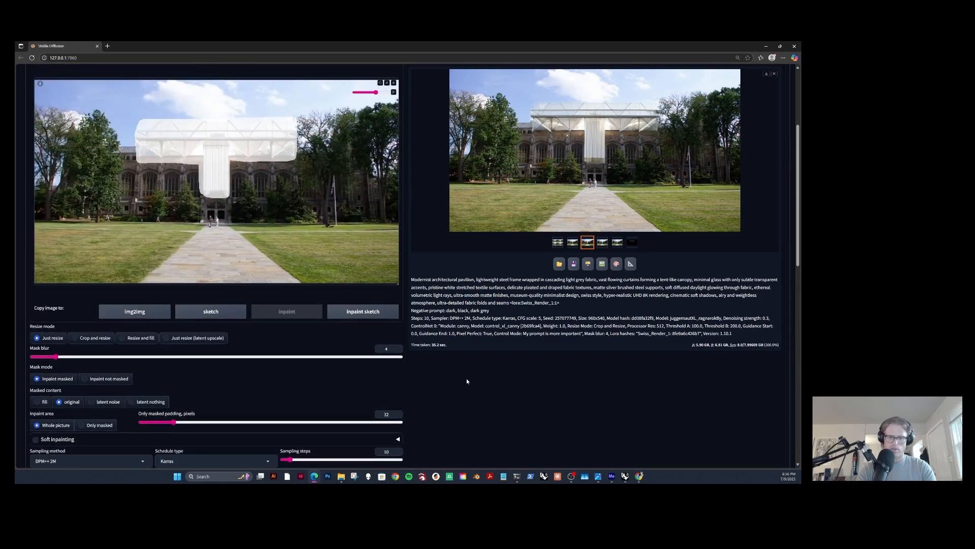
{"action": "scroll", "coordinate": [467, 380], "scroll_direction": "up", "scroll_amount": 3}
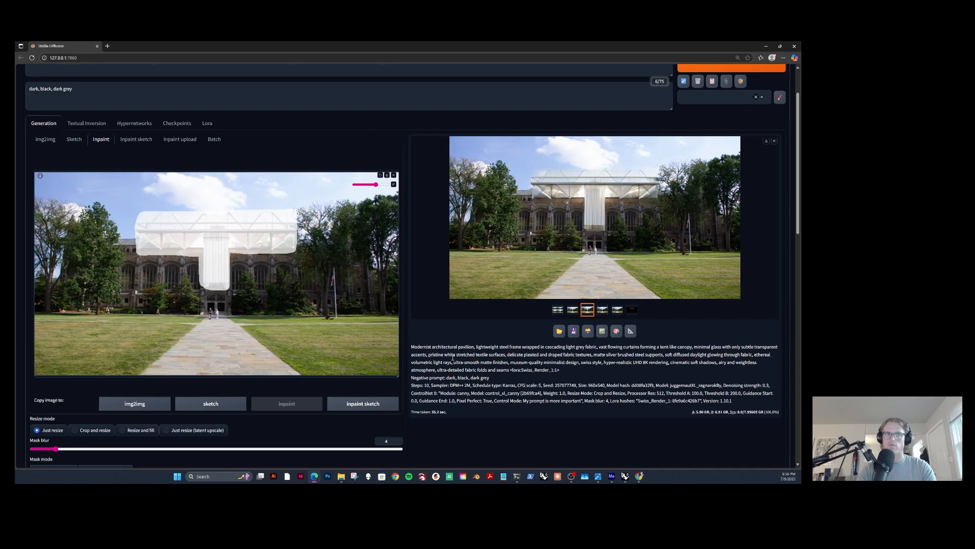
{"action": "scroll", "coordinate": [455, 376], "scroll_direction": "down", "scroll_amount": 1}
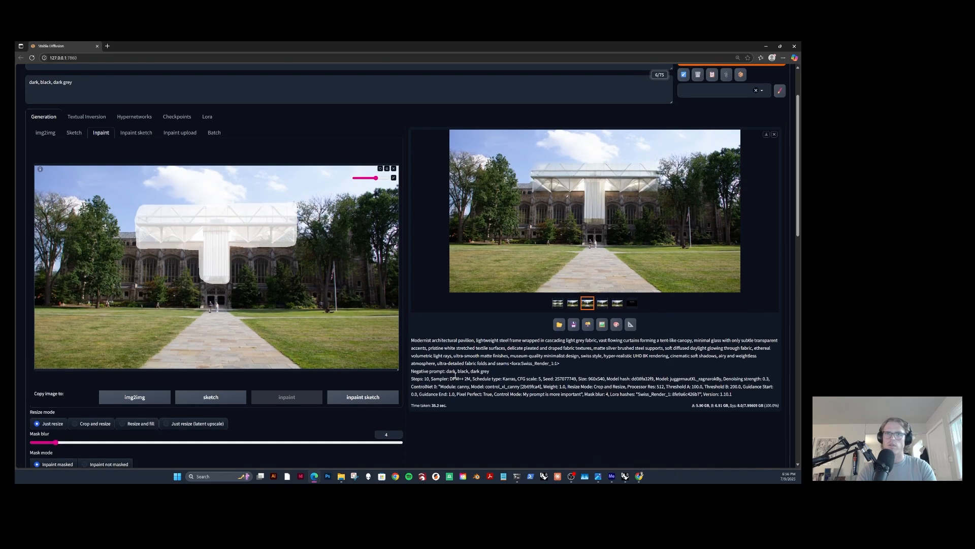
{"action": "scroll", "coordinate": [455, 376], "scroll_direction": "down", "scroll_amount": 1}
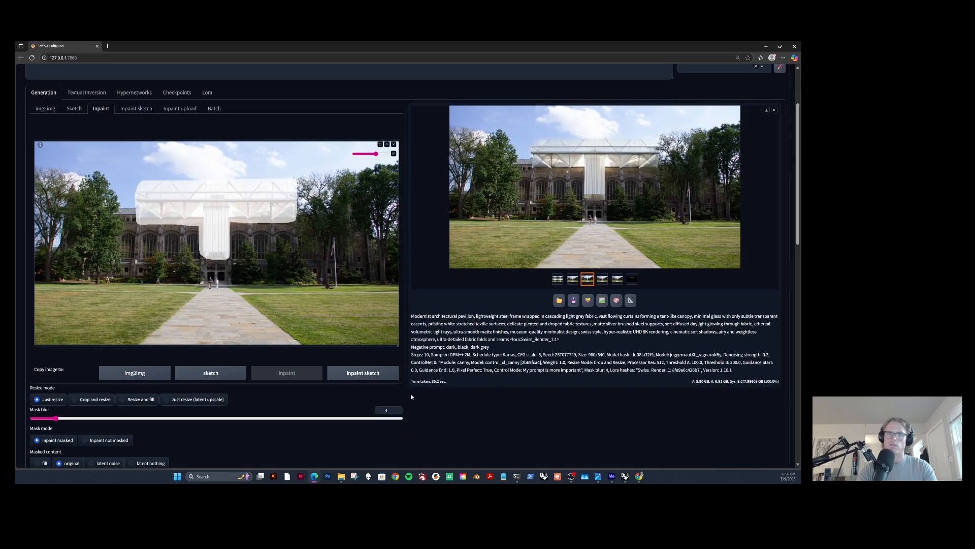
{"action": "left_click_drag", "start_coordinate": [406, 389], "coordinate": [404, 389]}
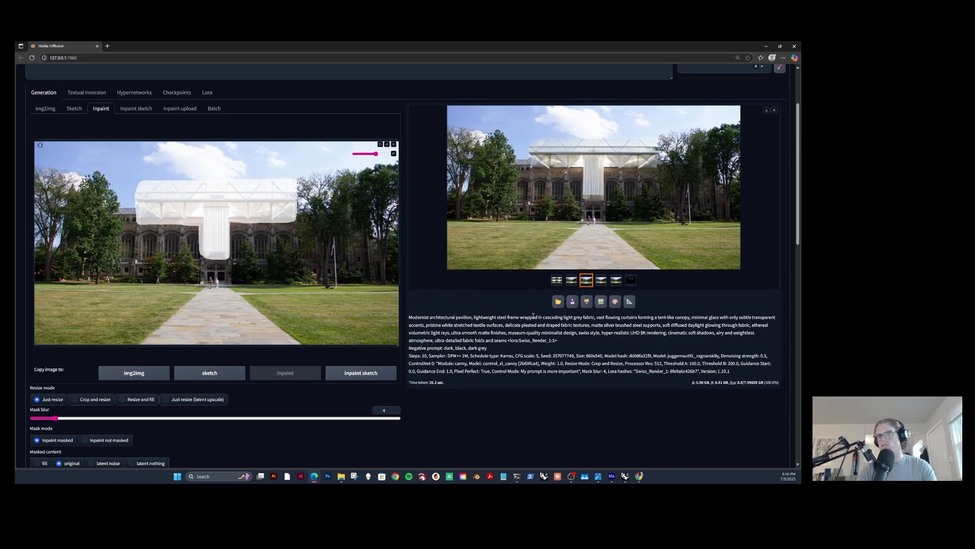
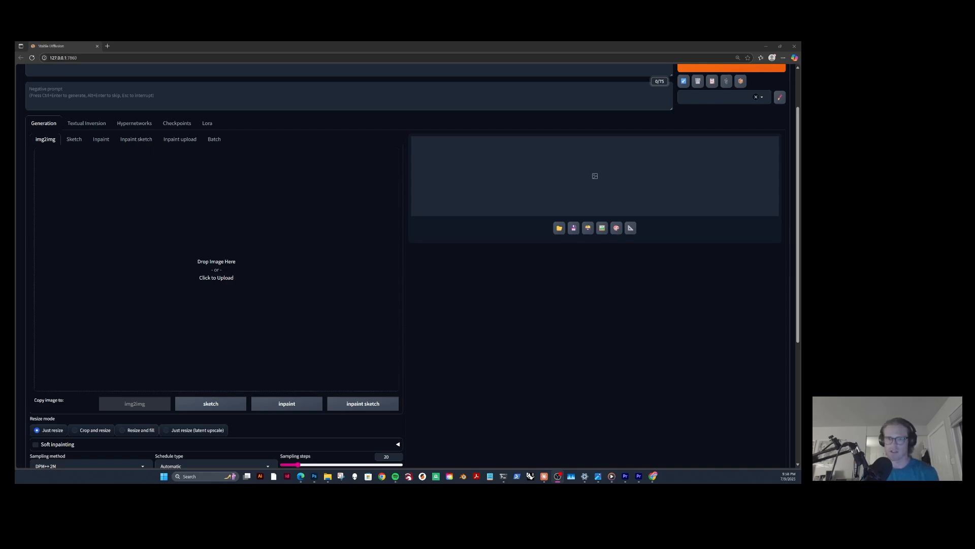
Switch to Photoshop and compare the color-coded building layer with the grayscale render by toggling Layer 1's visibility repeatedly.
{"action": "left_click", "coordinate": [766, 46]}
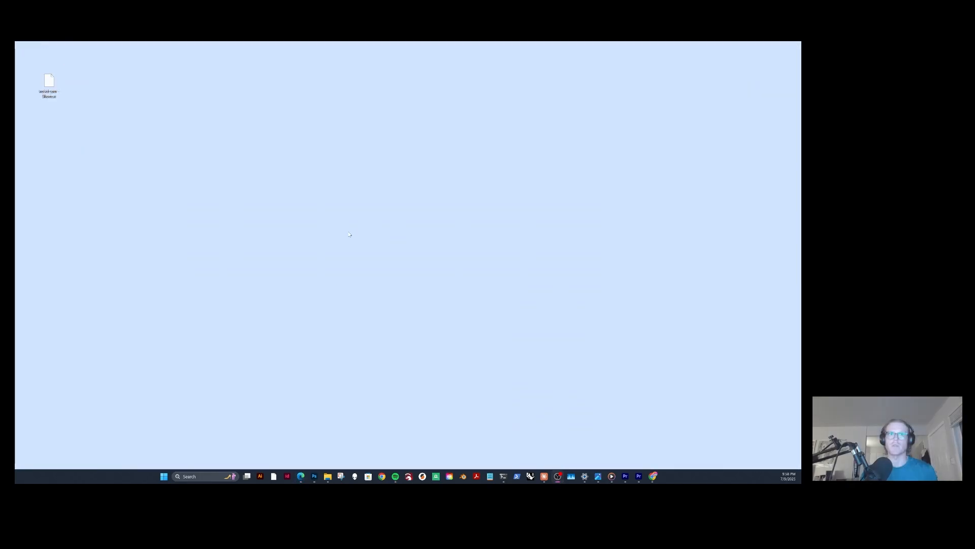
{"action": "left_click", "coordinate": [315, 476]}
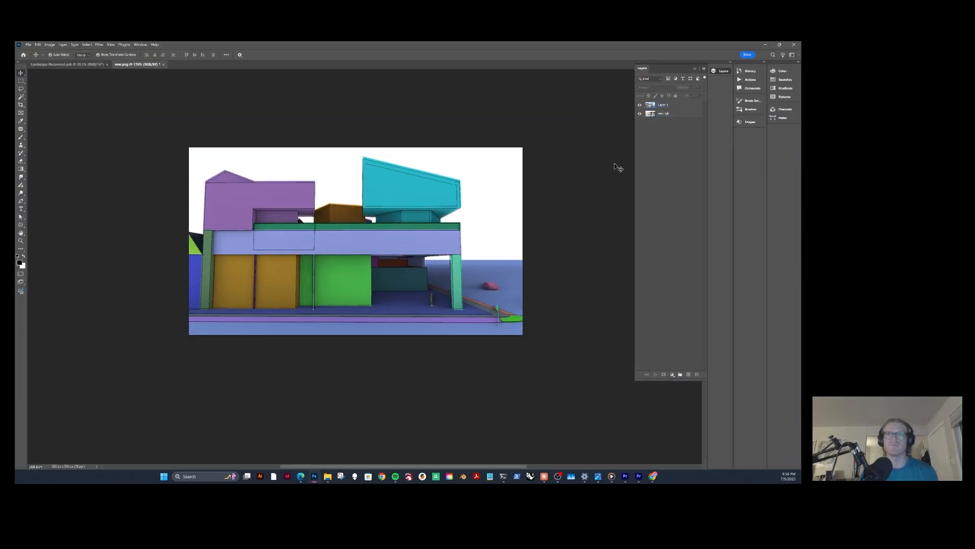
{"action": "left_click", "coordinate": [640, 106]}
{"action": "left_click", "coordinate": [568, 198]}
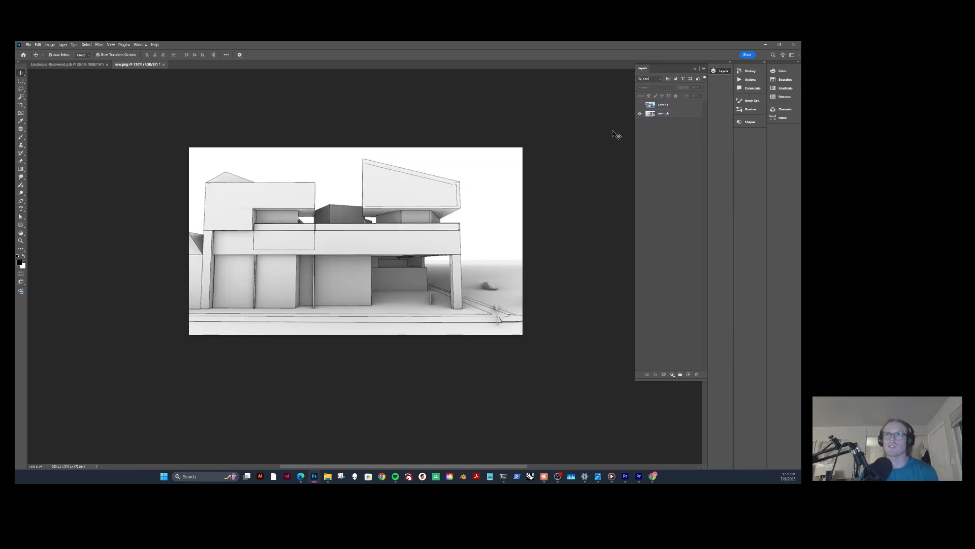
{"action": "left_click", "coordinate": [641, 106]}
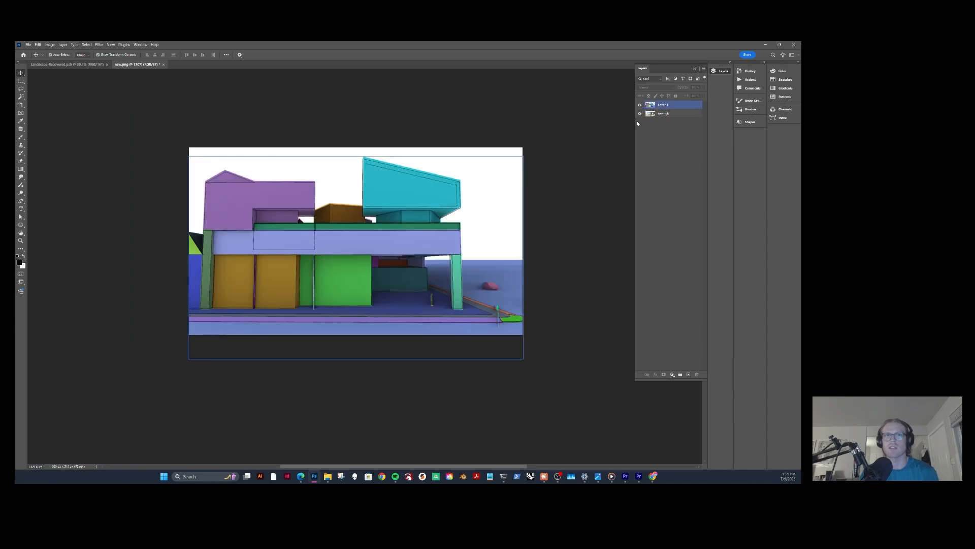
{"action": "left_click", "coordinate": [641, 105]}
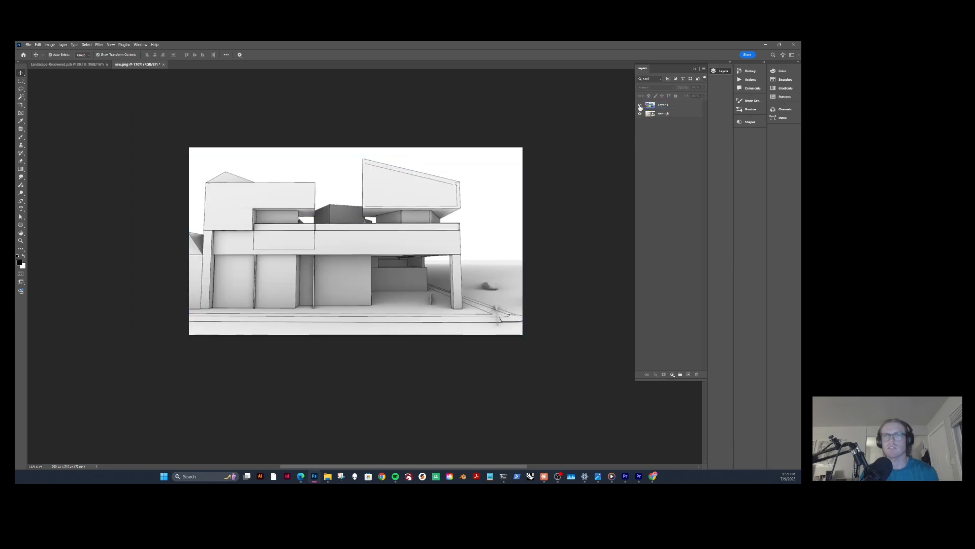
{"action": "left_click", "coordinate": [640, 105]}
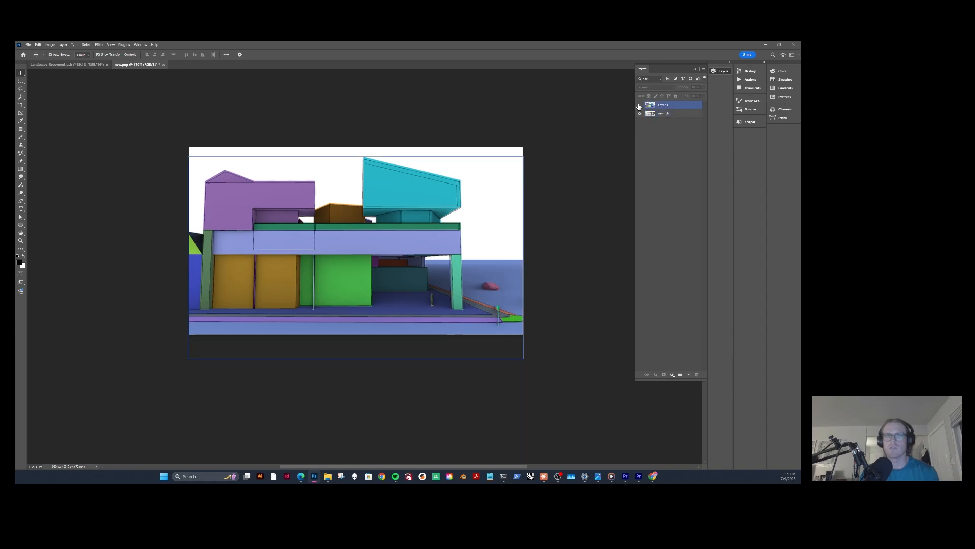
{"action": "left_click", "coordinate": [640, 105]}
{"action": "left_click", "coordinate": [640, 106]}
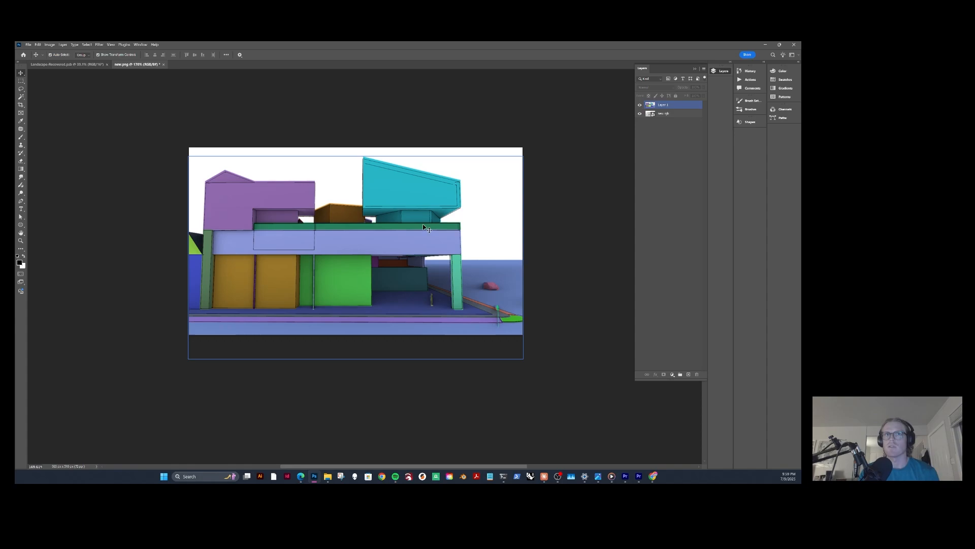
{"action": "left_click", "coordinate": [640, 106]}
{"action": "left_click", "coordinate": [639, 105]}
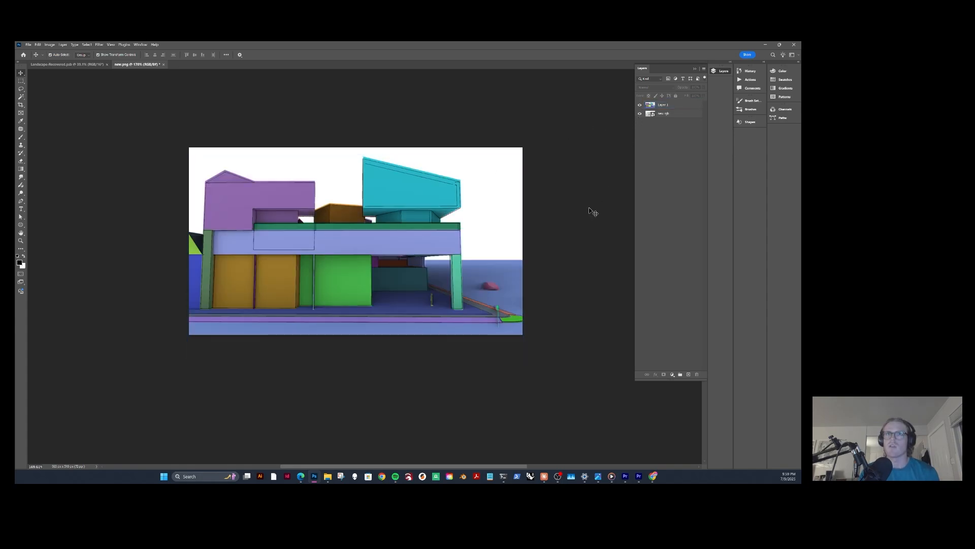
Slightly lower the opacity of the color-coded Layer 1 over the grayscale render and deselect the layer.
{"action": "left_click", "coordinate": [667, 113]}
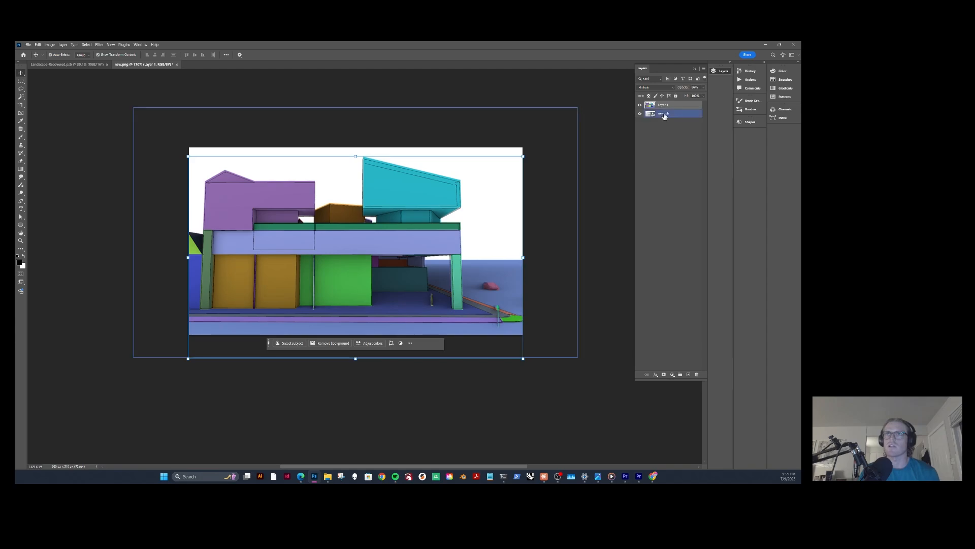
{"action": "left_click_drag", "start_coordinate": [685, 89], "coordinate": [685, 90]}
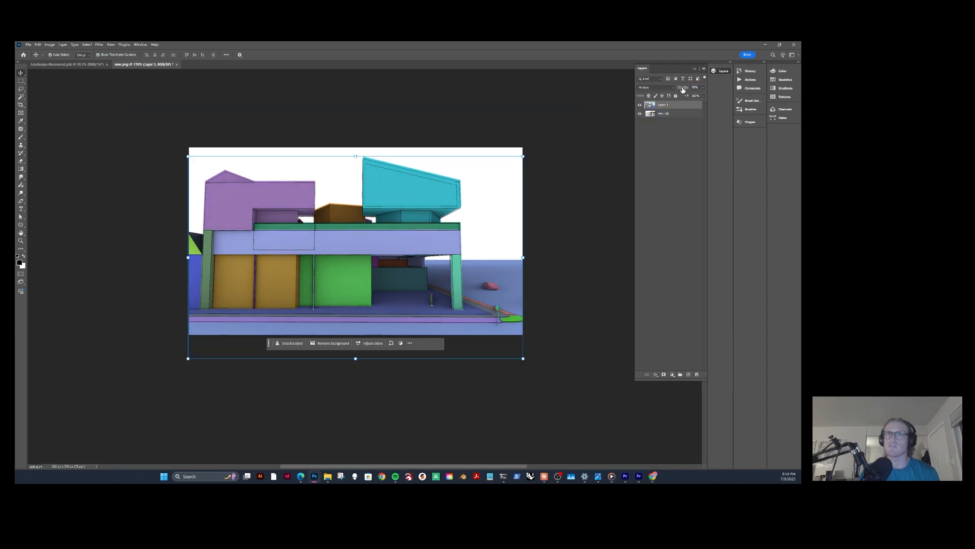
{"action": "left_click", "coordinate": [593, 247]}
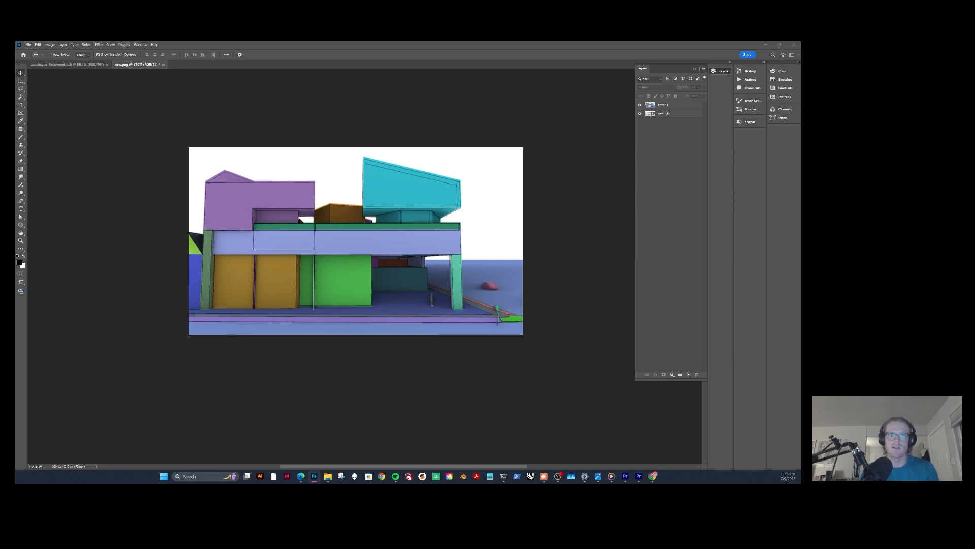
Switch back to the Stable Diffusion web UI, load the list of available extensions and search it for "segment".
{"action": "left_click", "coordinate": [764, 45]}
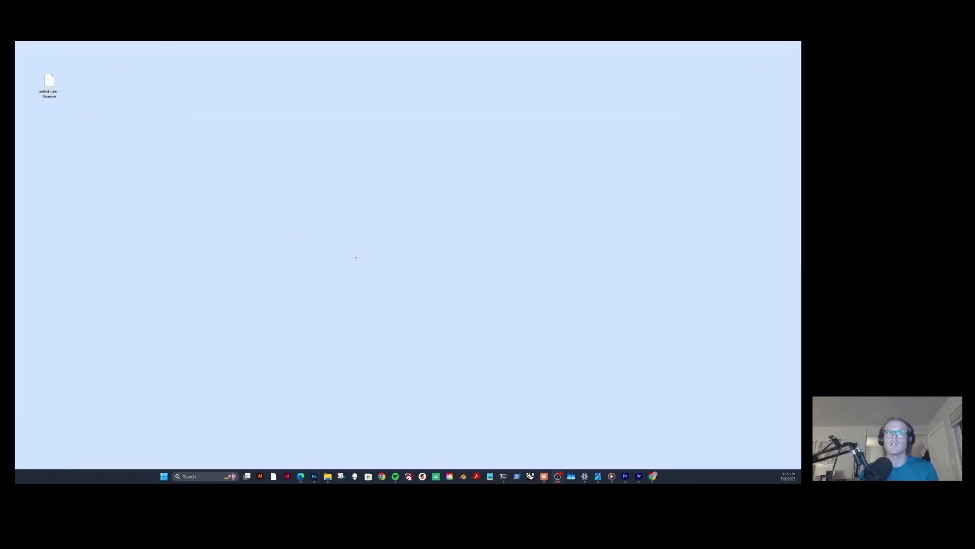
{"action": "left_click", "coordinate": [302, 476]}
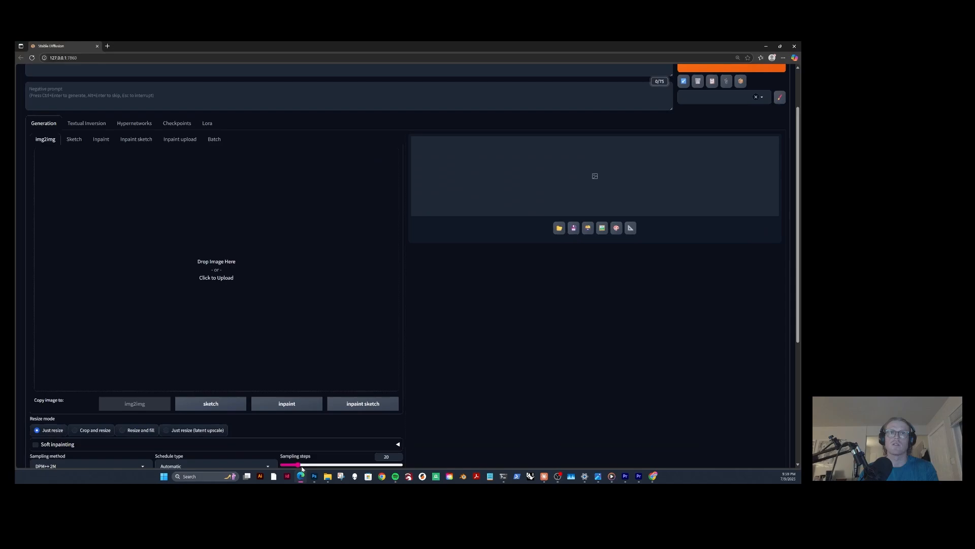
{"action": "scroll", "coordinate": [143, 225], "scroll_direction": "up", "scroll_amount": 2}
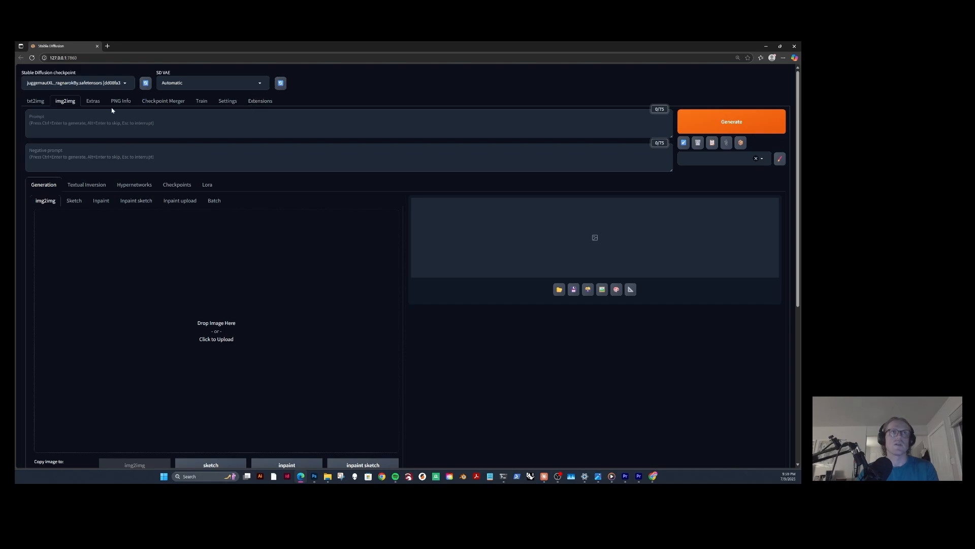
{"action": "left_click", "coordinate": [260, 102]}
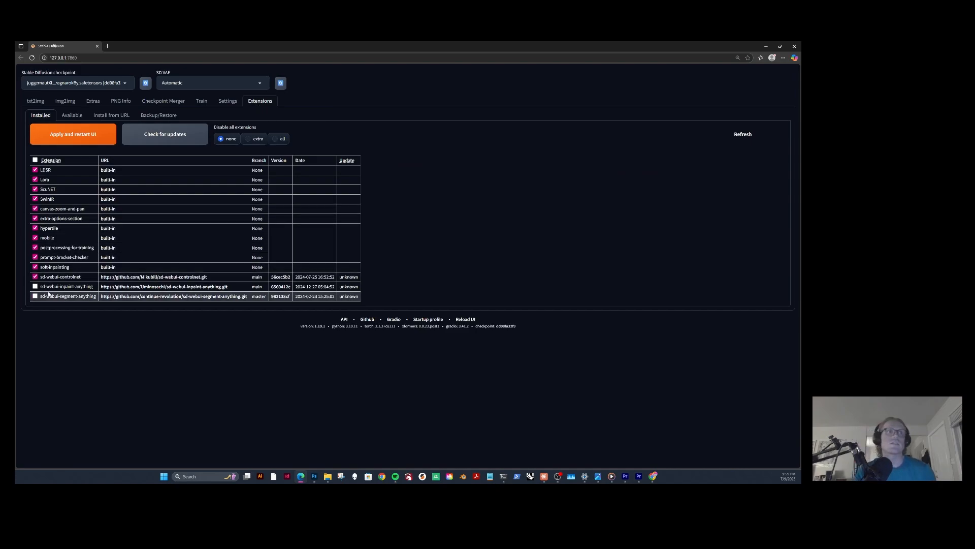
{"action": "left_click", "coordinate": [73, 116]}
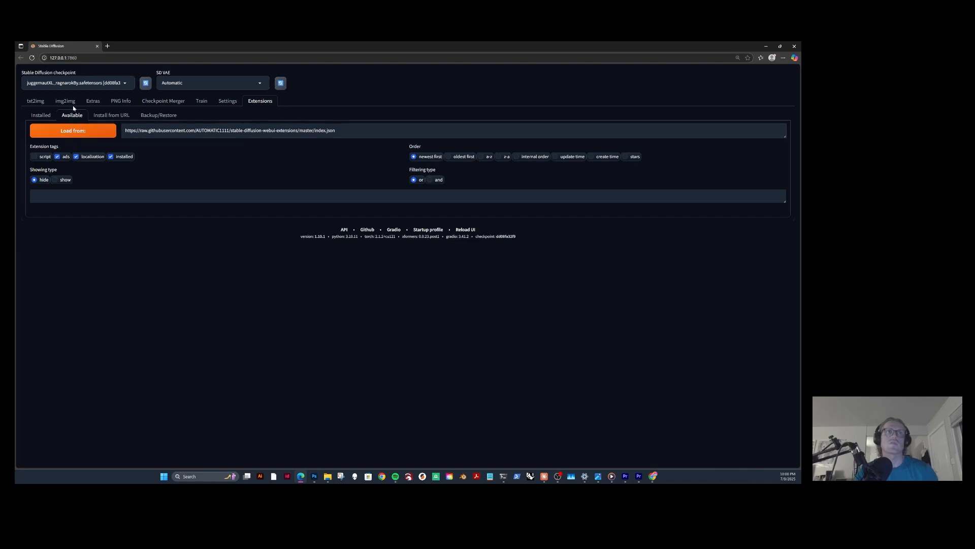
{"action": "left_click", "coordinate": [88, 132]}
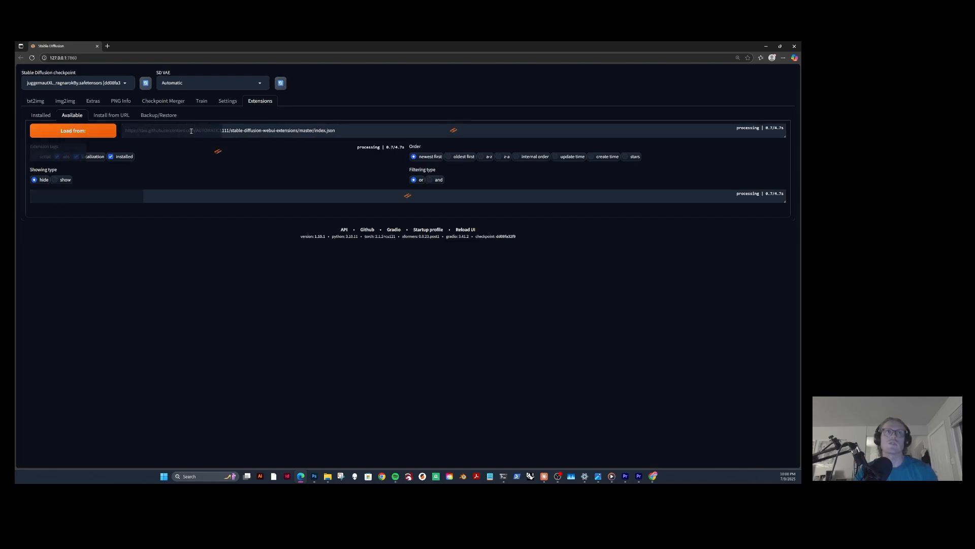
{"action": "left_click", "coordinate": [70, 203]}
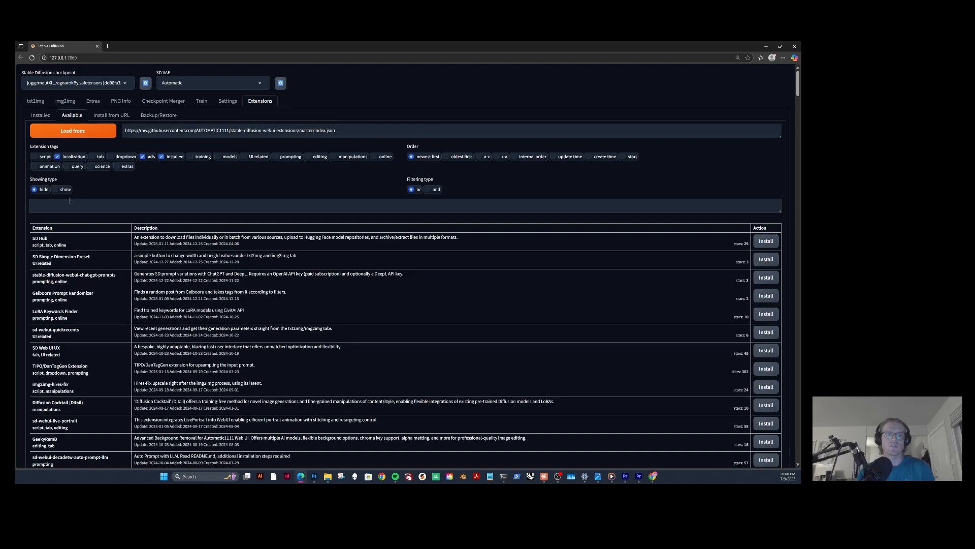
{"action": "type", "text": "sdgment"}
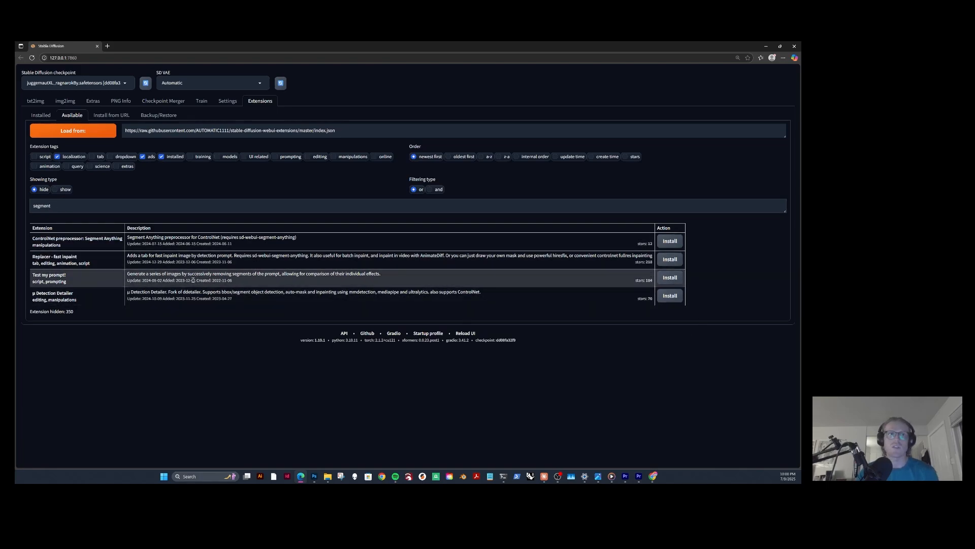
Enable the installed sd-webui-inpaint-anything and sd-webui-segment-anything extensions, then apply the changes and restart the UI.
{"action": "left_click", "coordinate": [38, 114]}
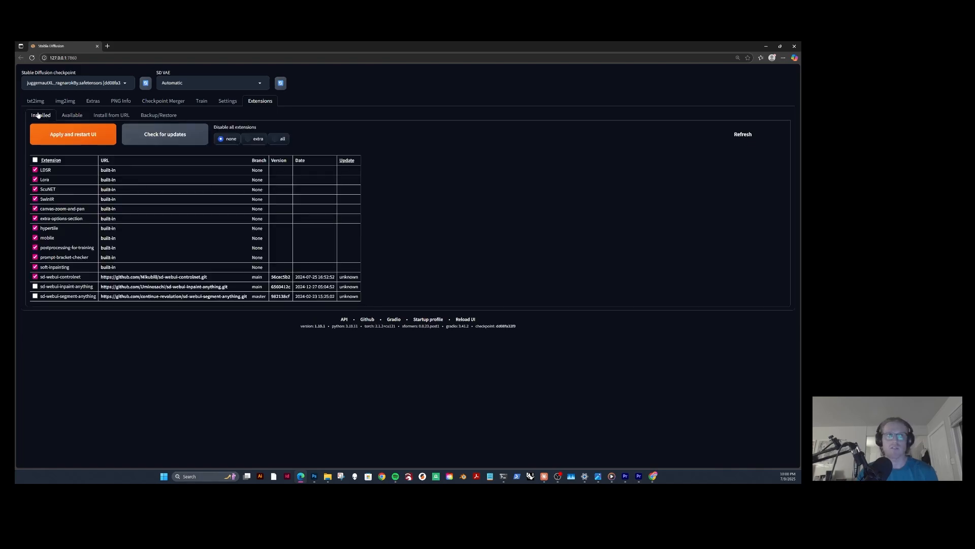
{"action": "left_click", "coordinate": [35, 286]}
{"action": "left_click", "coordinate": [35, 296]}
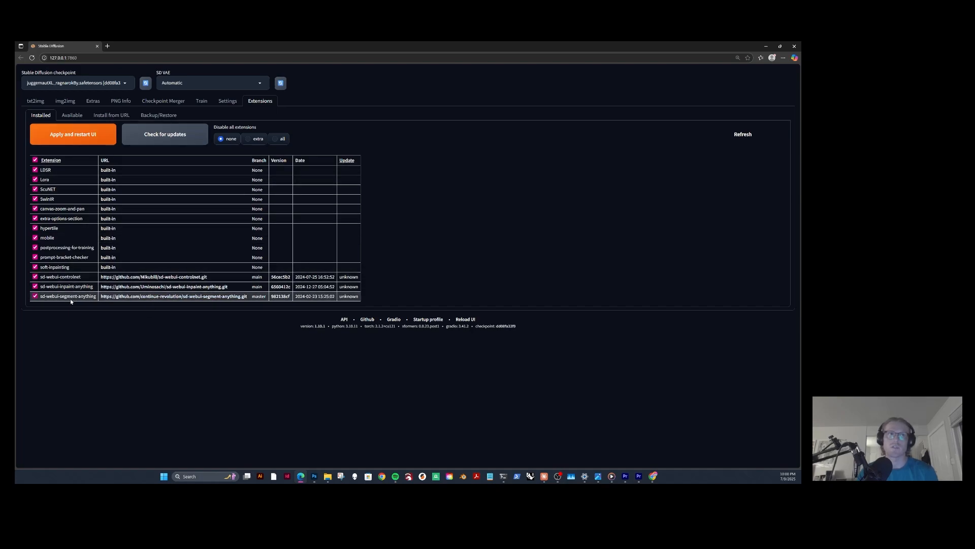
{"action": "left_click", "coordinate": [72, 115]}
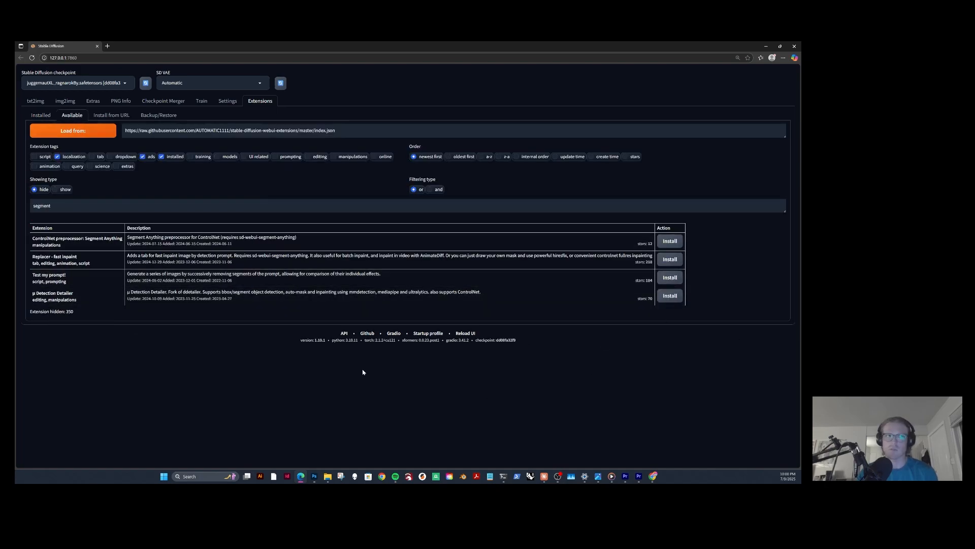
{"action": "left_click", "coordinate": [43, 118]}
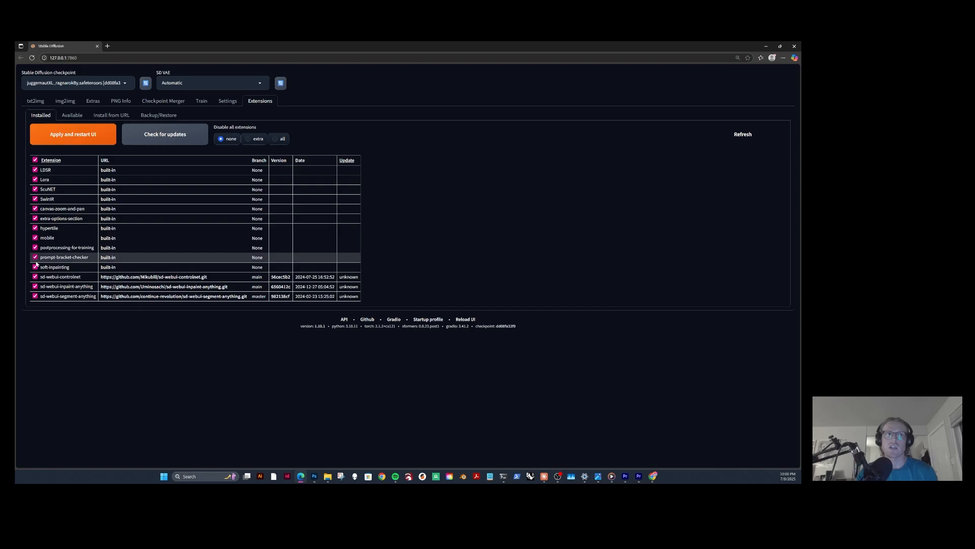
{"action": "left_click", "coordinate": [72, 135]}
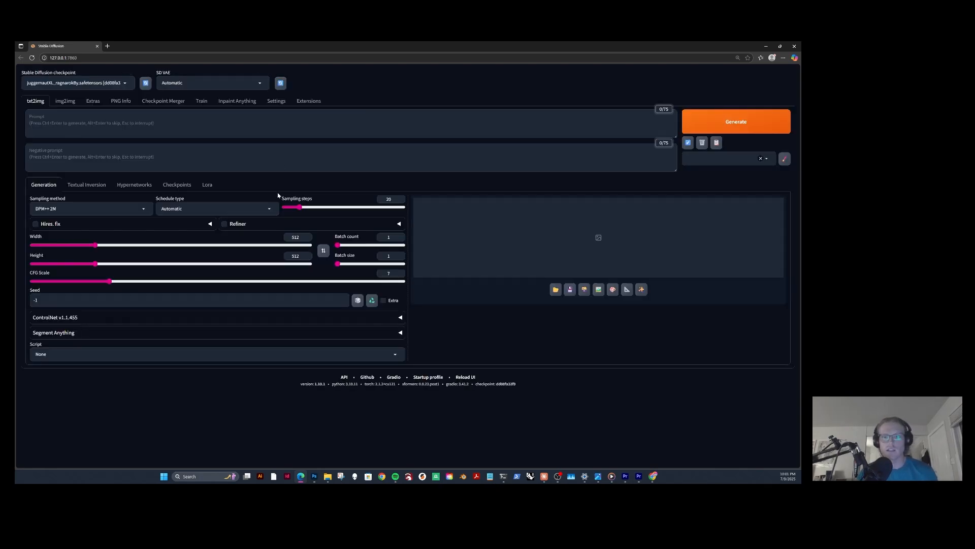
Open Inpaint Anything and start choosing an input image file from the Desktop folder.
{"action": "left_click", "coordinate": [226, 100]}
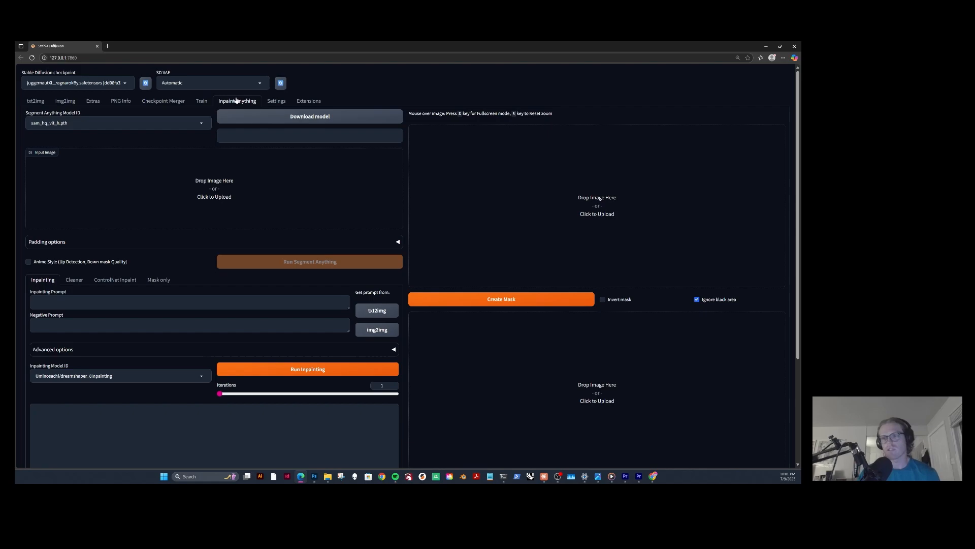
{"action": "left_click", "coordinate": [202, 196]}
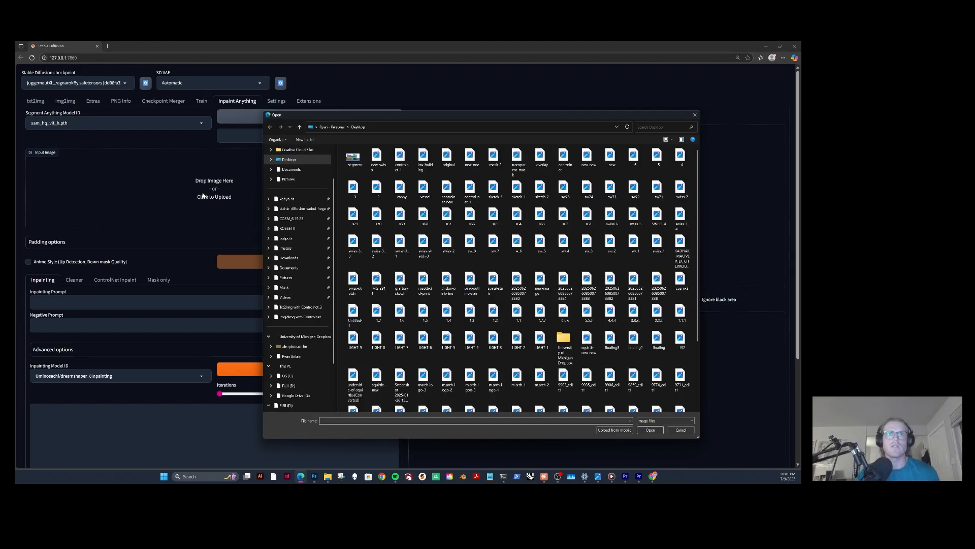
Load the "segment" image as the input image and choose sam_hq_vit_h.pth as the Segment Anything model.
{"action": "left_click", "coordinate": [376, 188]}
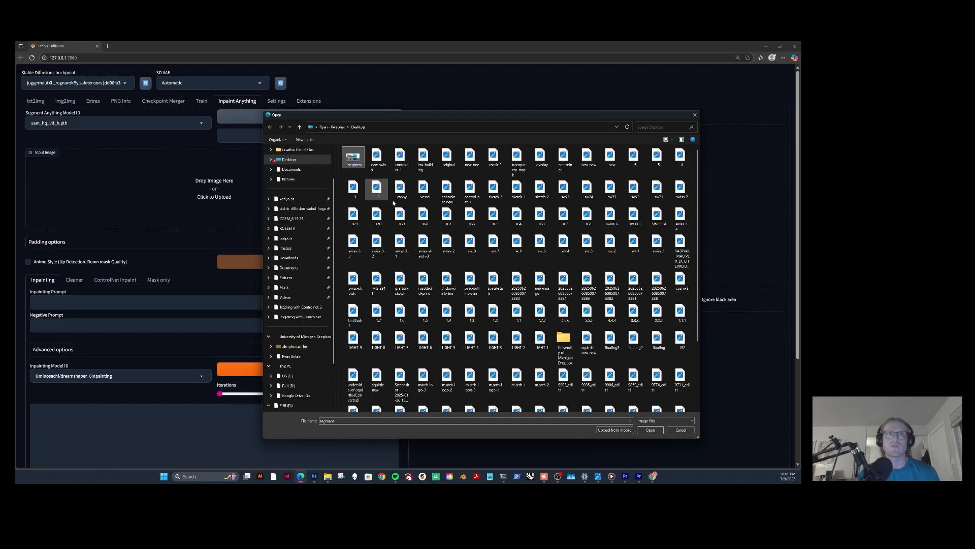
{"action": "left_click", "coordinate": [651, 430]}
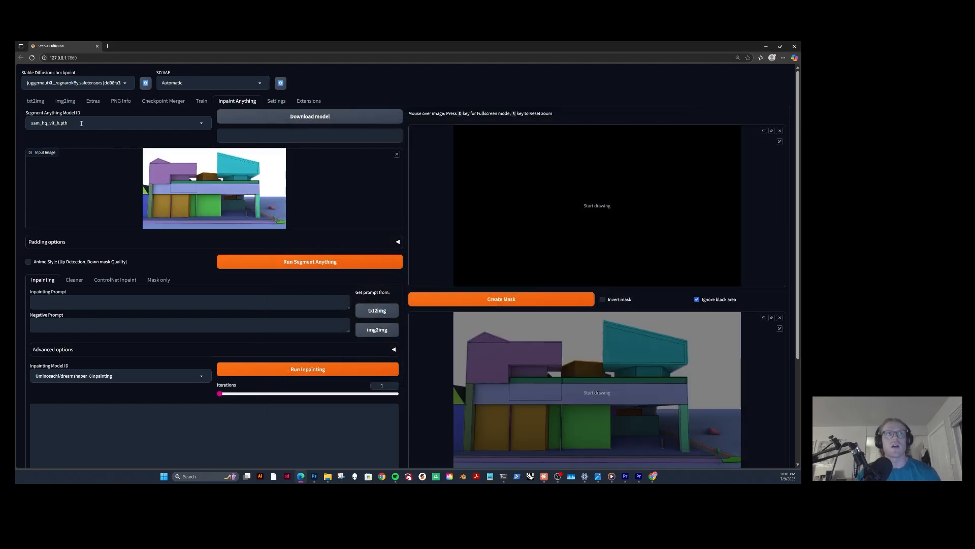
{"action": "left_click", "coordinate": [116, 122]}
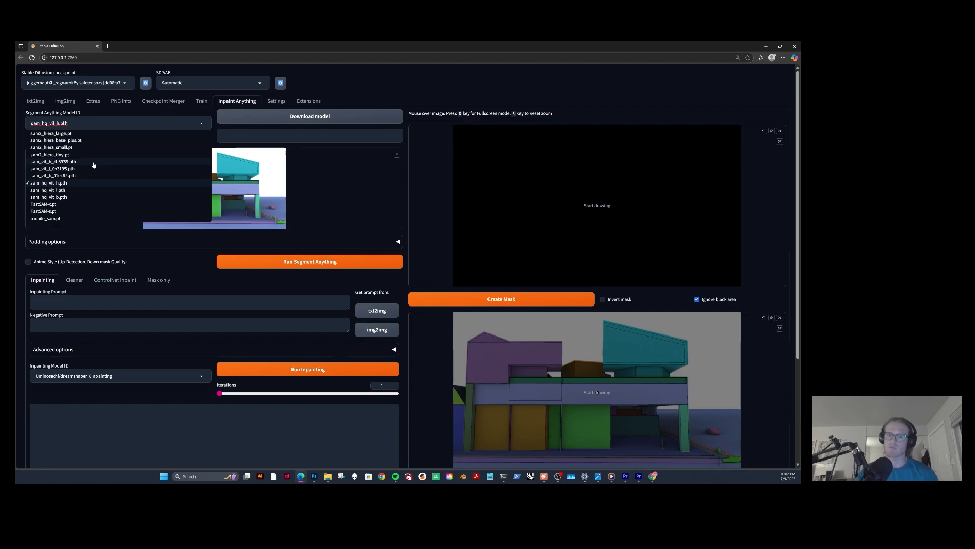
{"action": "left_click", "coordinate": [61, 184]}
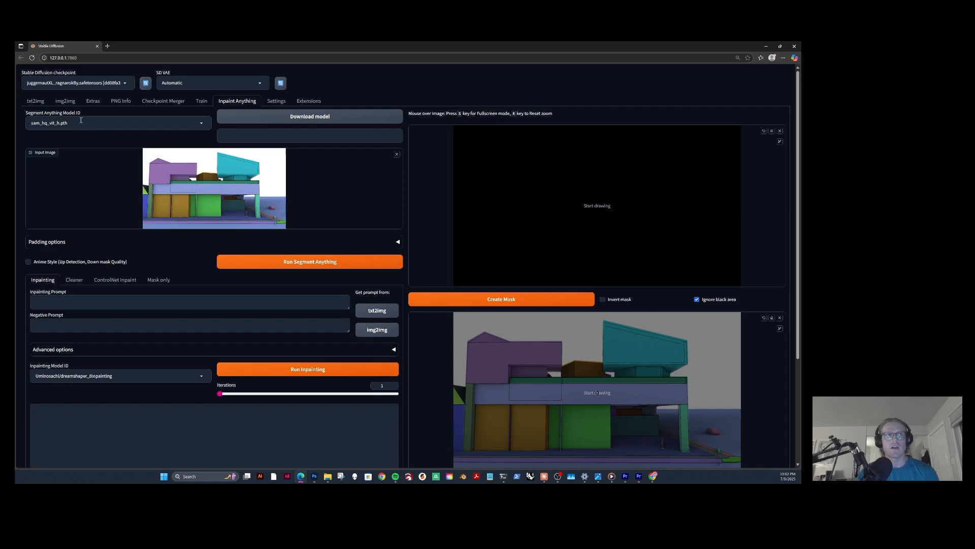
Download the sam_hq_vit_h.pth model and run Segment Anything on the input image.
{"action": "left_click", "coordinate": [60, 123]}
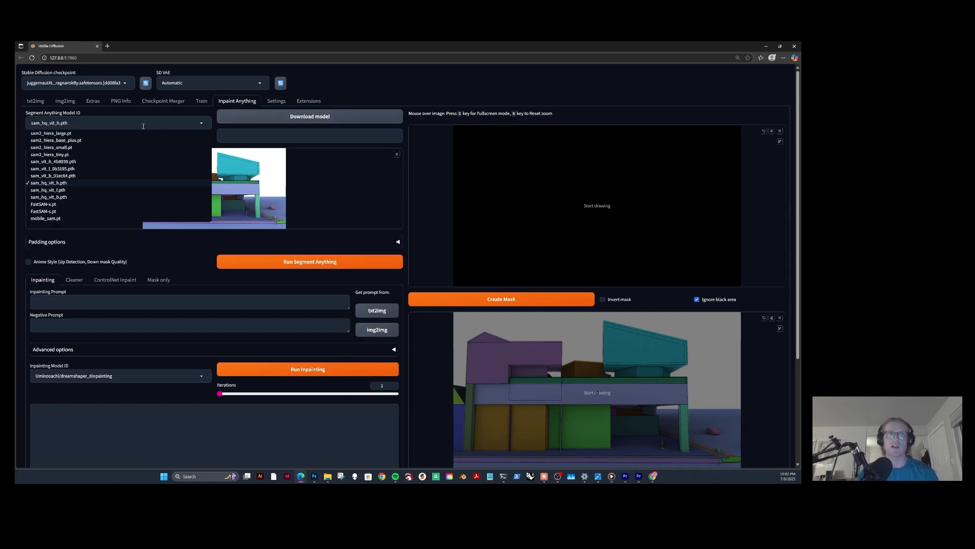
{"action": "left_click", "coordinate": [248, 137]}
{"action": "left_click", "coordinate": [259, 116]}
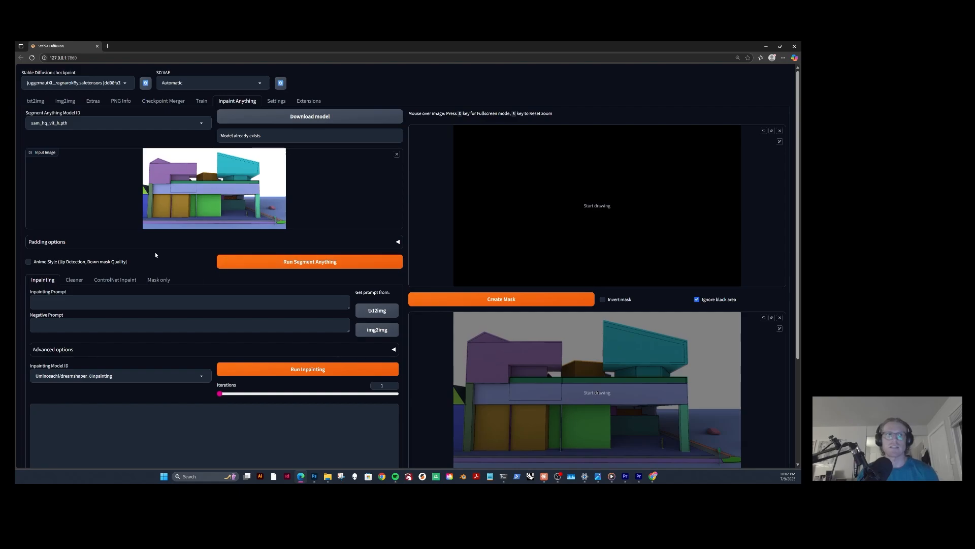
{"action": "left_click", "coordinate": [269, 262]}
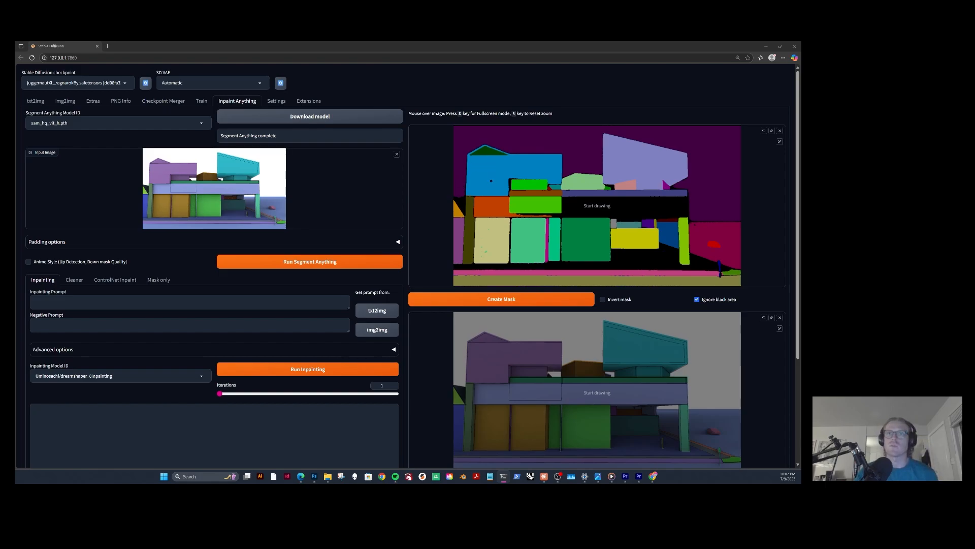
Try sketch marks on the upper blue volume in the segmentation map and create a mask from that segment alone.
{"action": "left_click_drag", "start_coordinate": [490, 170], "coordinate": [488, 177]}
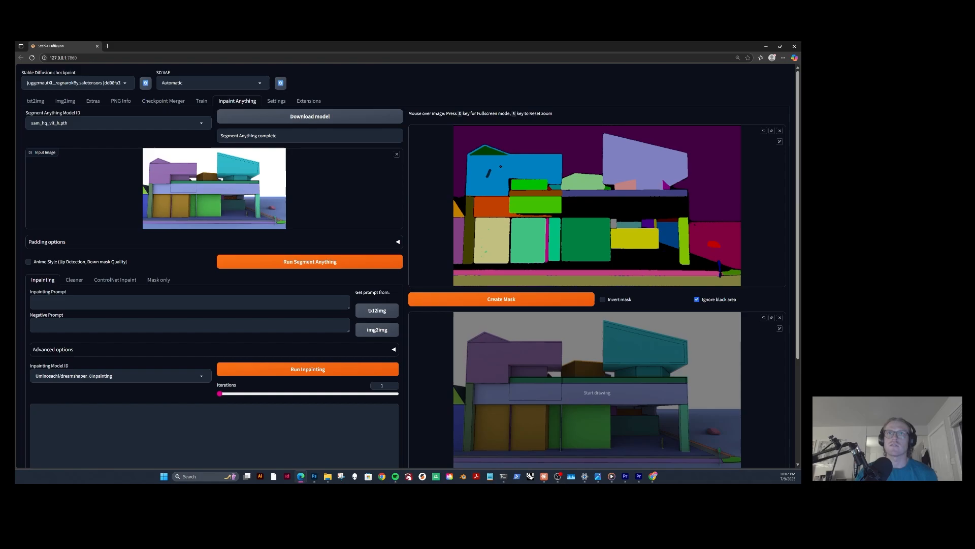
{"action": "left_click", "coordinate": [764, 131]}
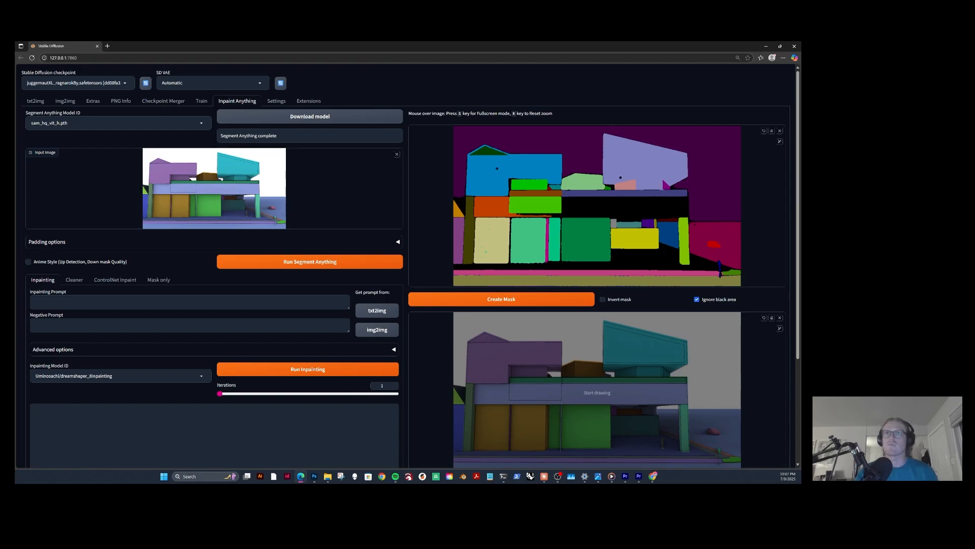
{"action": "left_click", "coordinate": [764, 131]}
{"action": "left_click_drag", "start_coordinate": [496, 180], "coordinate": [487, 205]}
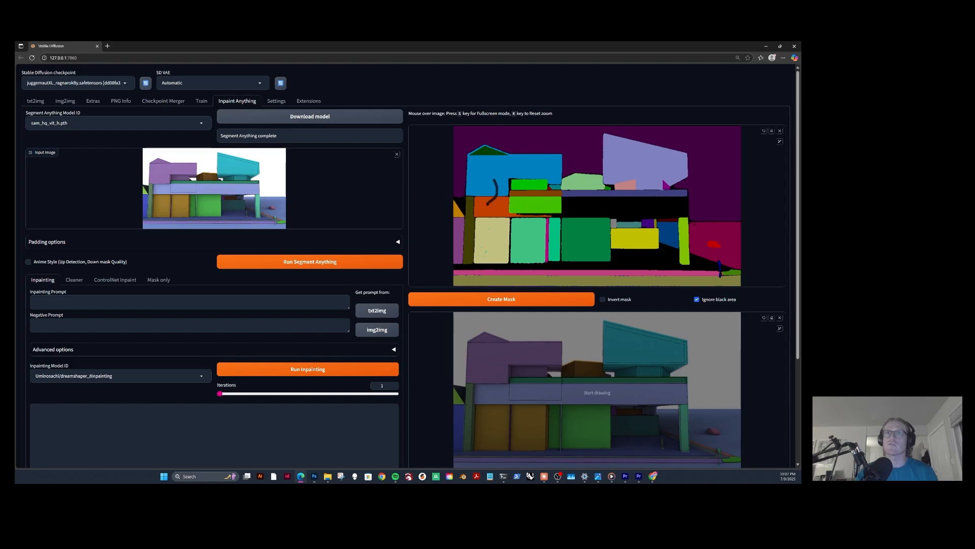
{"action": "left_click", "coordinate": [764, 130]}
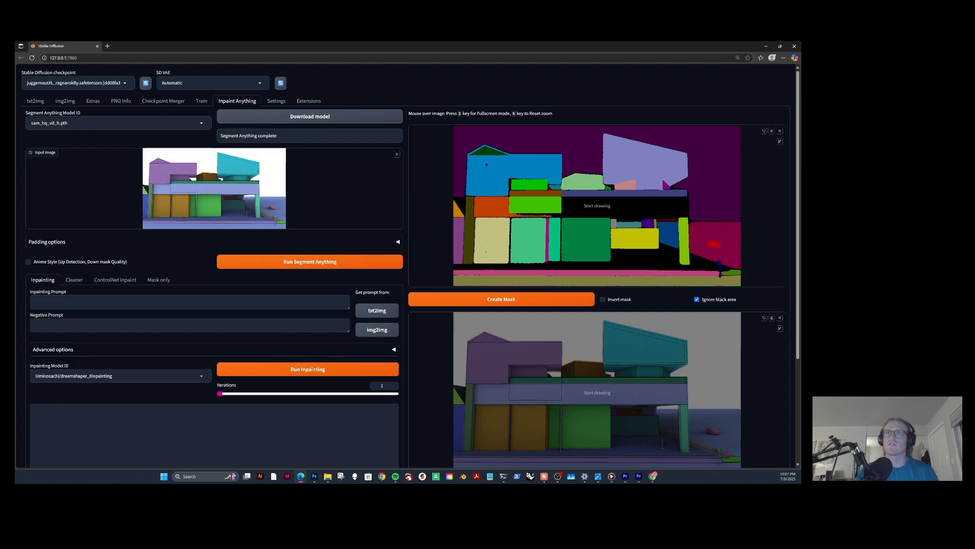
{"action": "left_click", "coordinate": [522, 303]}
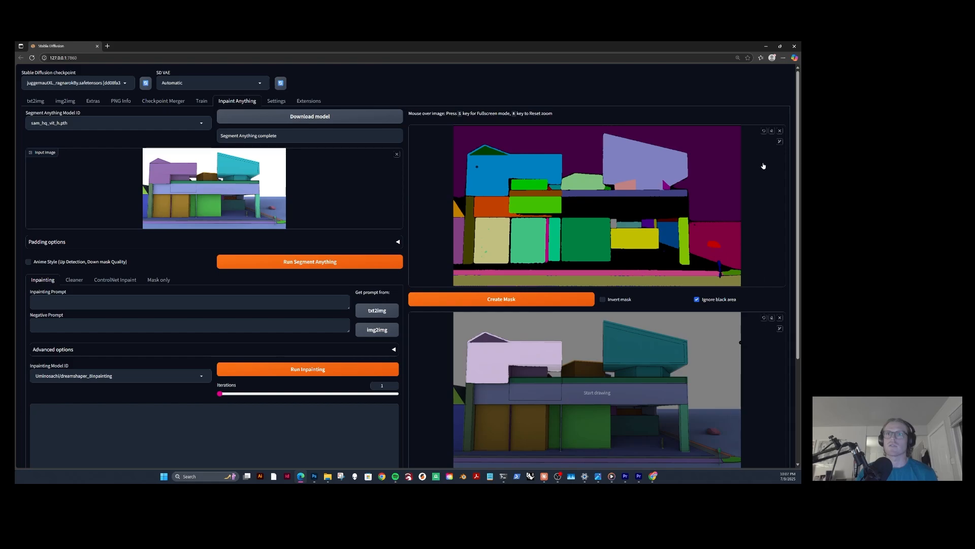
Mark the blue, lavender and light green upper volumes in the segmentation map and create a mask from them.
{"action": "left_click", "coordinate": [763, 131]}
{"action": "left_click", "coordinate": [622, 158]}
{"action": "left_click", "coordinate": [576, 181]}
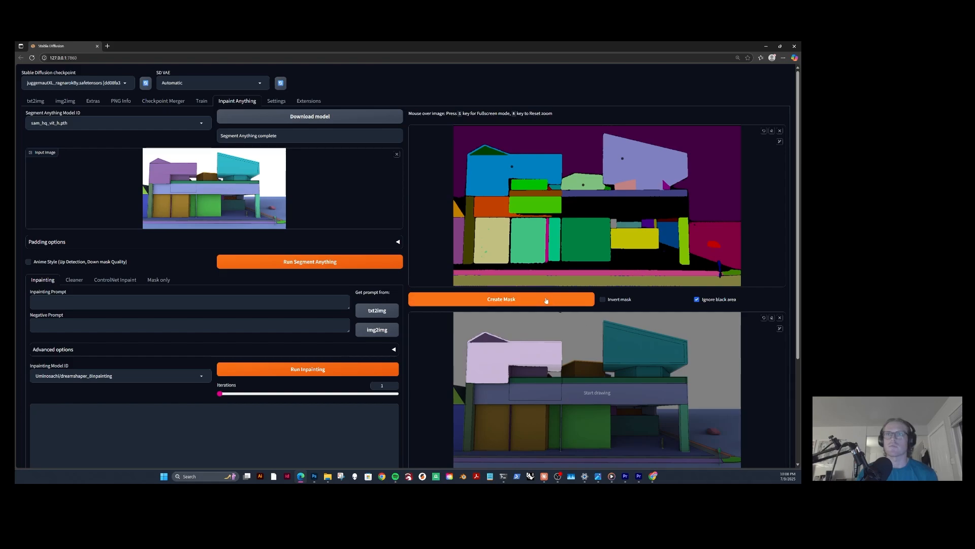
{"action": "left_click", "coordinate": [546, 300]}
Enter the inpainting prompt "corrugated aluminum siding, brushed aluminum, horizontal orientation".
{"action": "scroll", "coordinate": [213, 428], "scroll_direction": "down", "scroll_amount": 2}
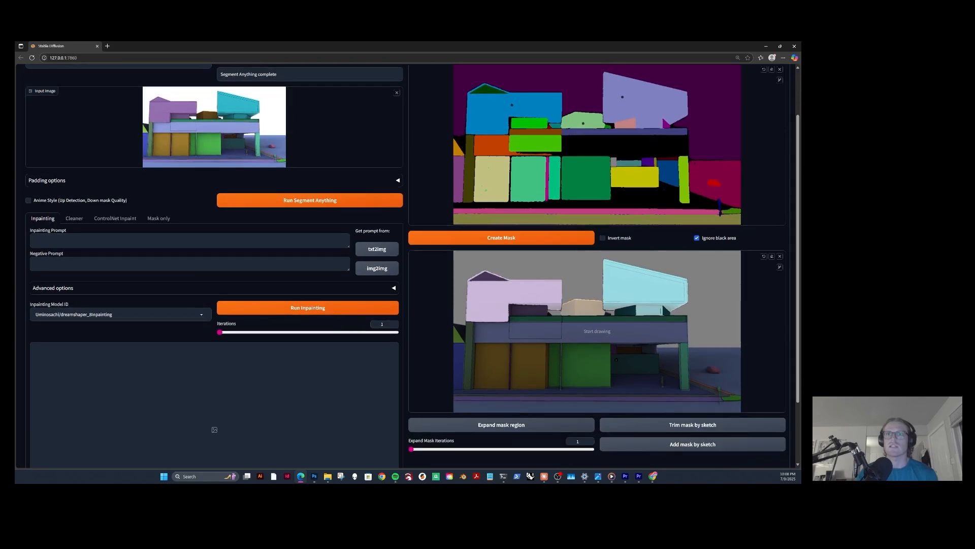
{"action": "left_click", "coordinate": [129, 240]}
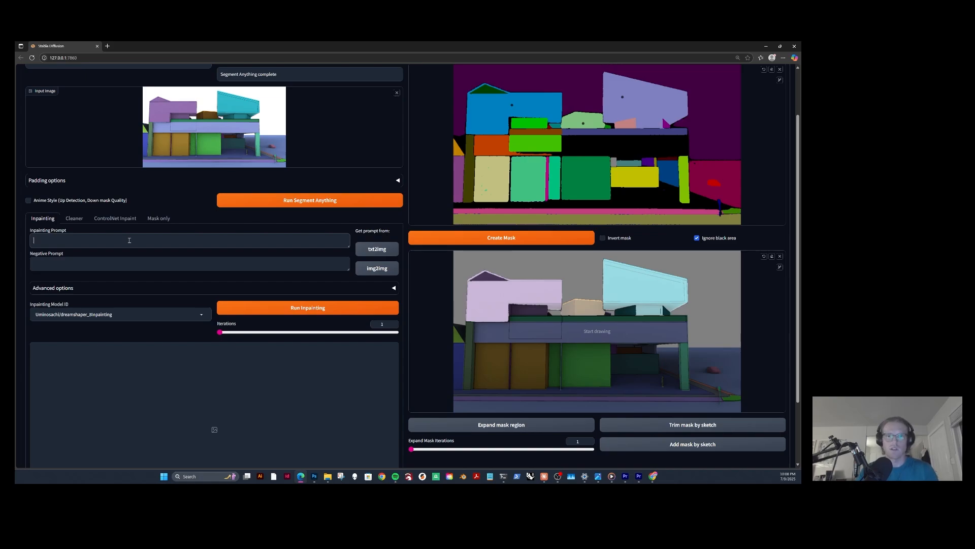
{"action": "left_click", "coordinate": [129, 240]}
{"action": "type", "text": "aluminum"}
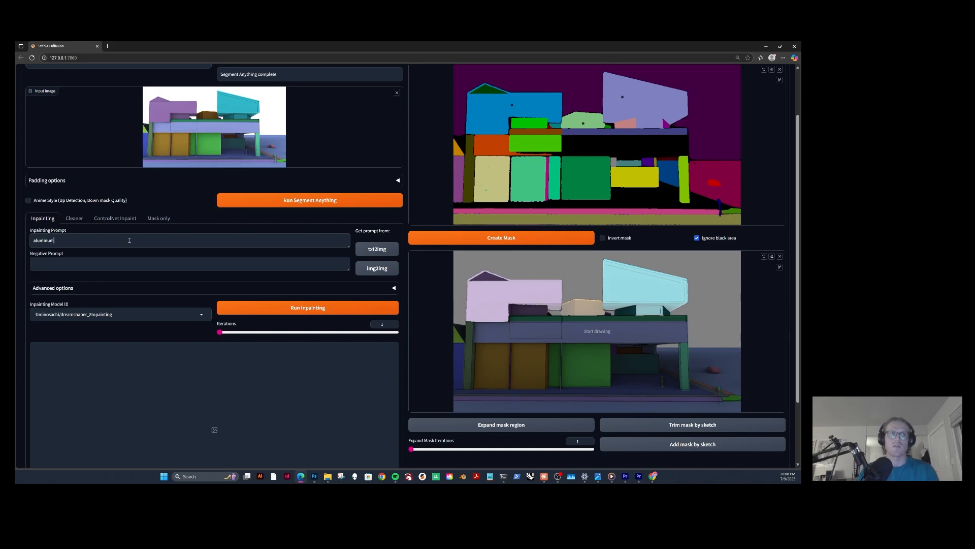
{"action": "key", "text": "BackSpace"}
{"action": "key", "text": "BackSpace"}
{"action": "key", "text": "BackSpace"}
{"action": "key", "text": "BackSpace"}
{"action": "key", "text": "BackSpace"}
{"action": "key", "text": "BackSpace"}
{"action": "key", "text": "BackSpace"}
{"action": "key", "text": "BackSpace"}
{"action": "type", "text": "corrugated aluminum siding, brushed aluminum"}
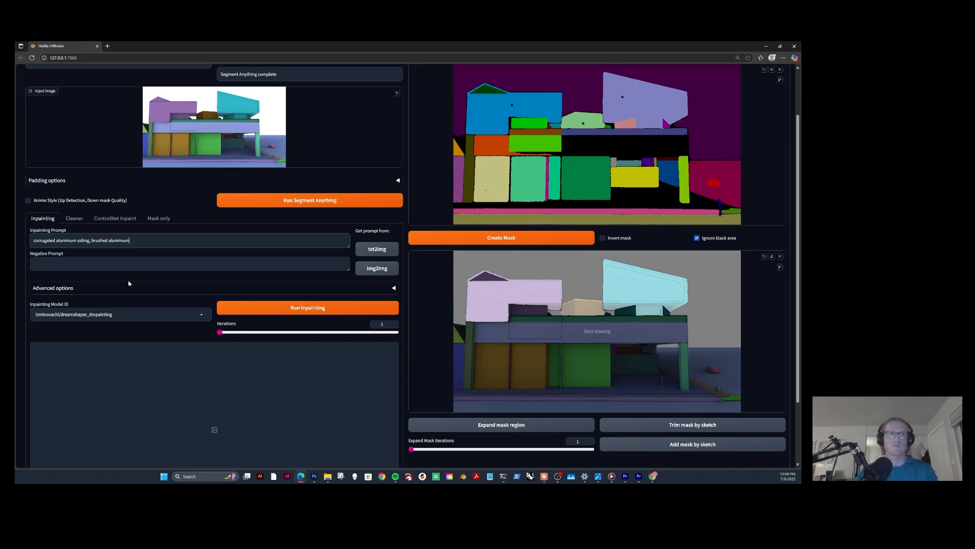
{"action": "type", "text": ", horizontal"}
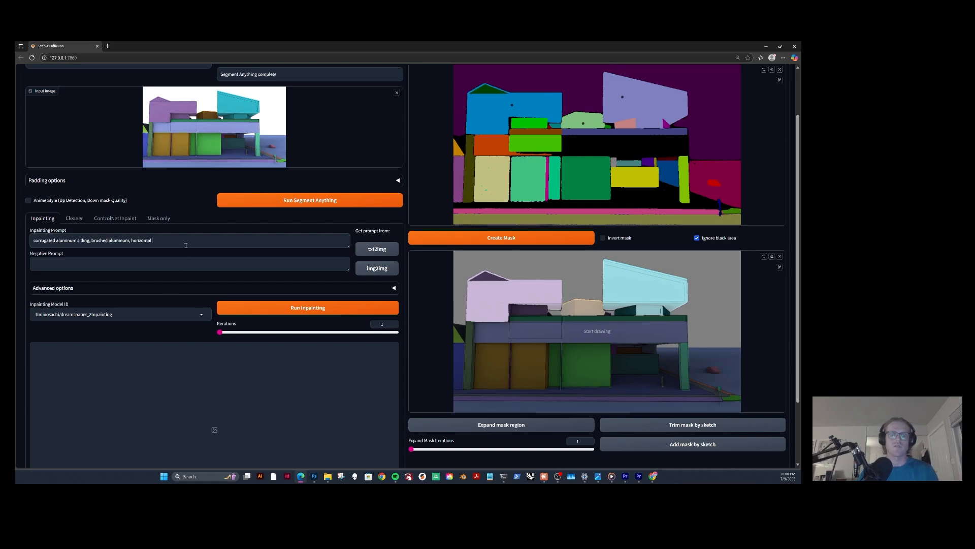
{"action": "type", "text": " orientation"}
Run the inpainting on the masked upper volumes and expand the advanced options.
{"action": "scroll", "coordinate": [142, 311], "scroll_direction": "up", "scroll_amount": 2}
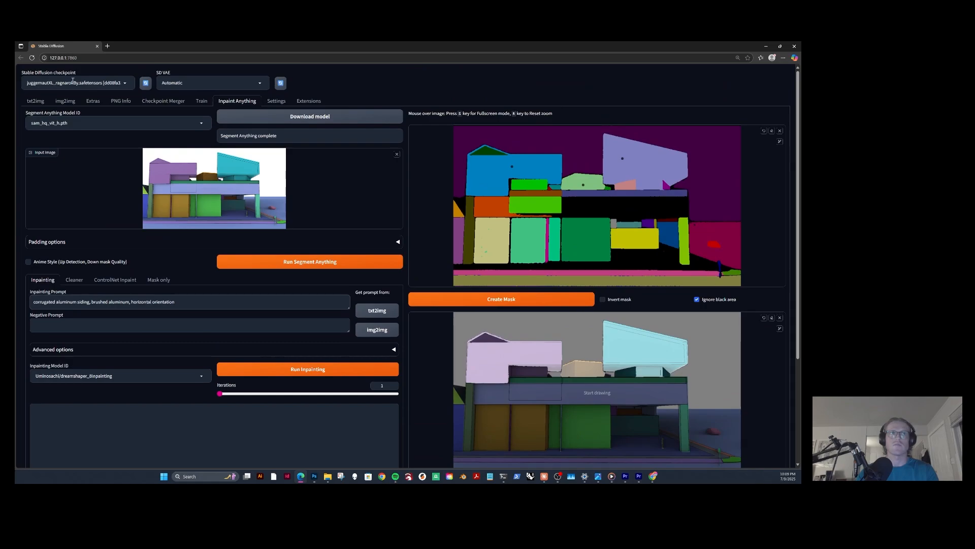
{"action": "scroll", "coordinate": [137, 196], "scroll_direction": "down", "scroll_amount": 3}
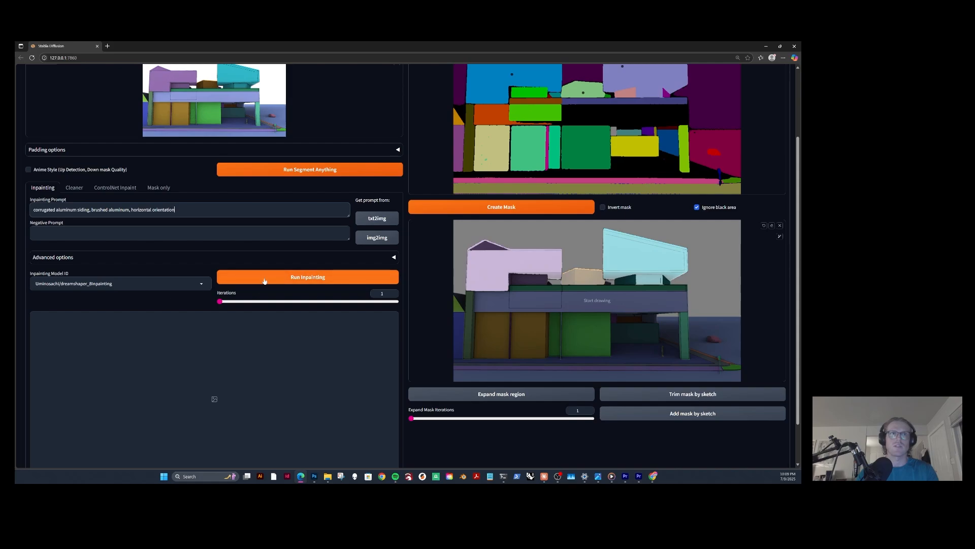
{"action": "scroll", "coordinate": [264, 281], "scroll_direction": "down", "scroll_amount": 1}
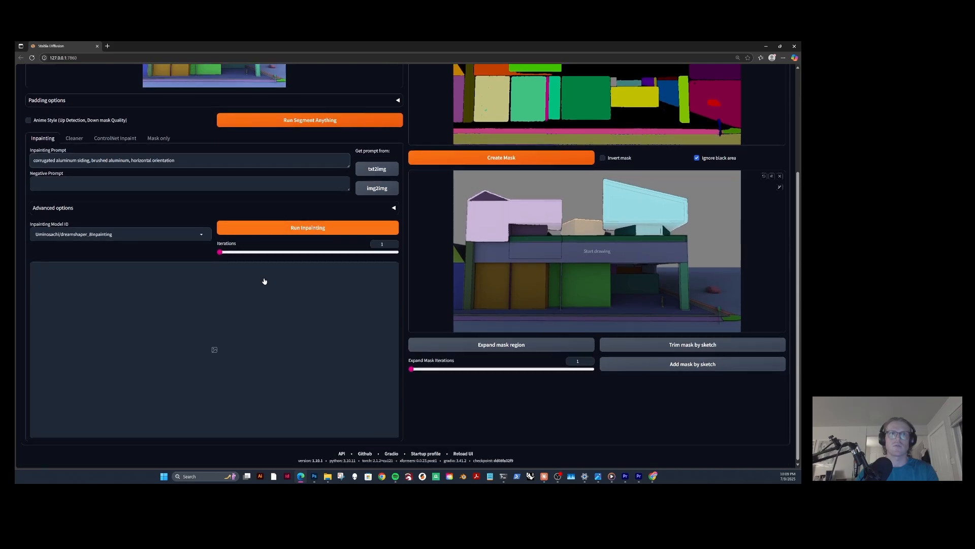
{"action": "left_click", "coordinate": [243, 232]}
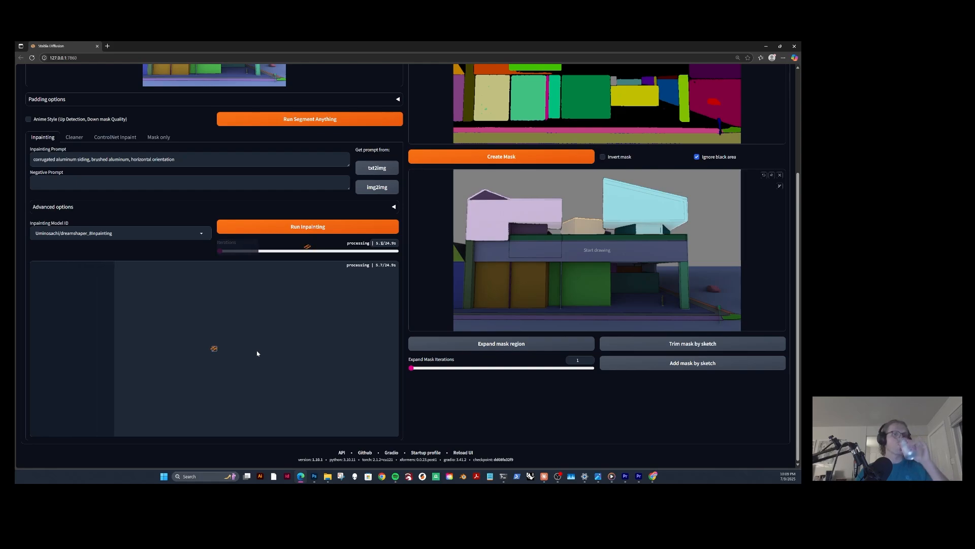
{"action": "left_click", "coordinate": [215, 209]}
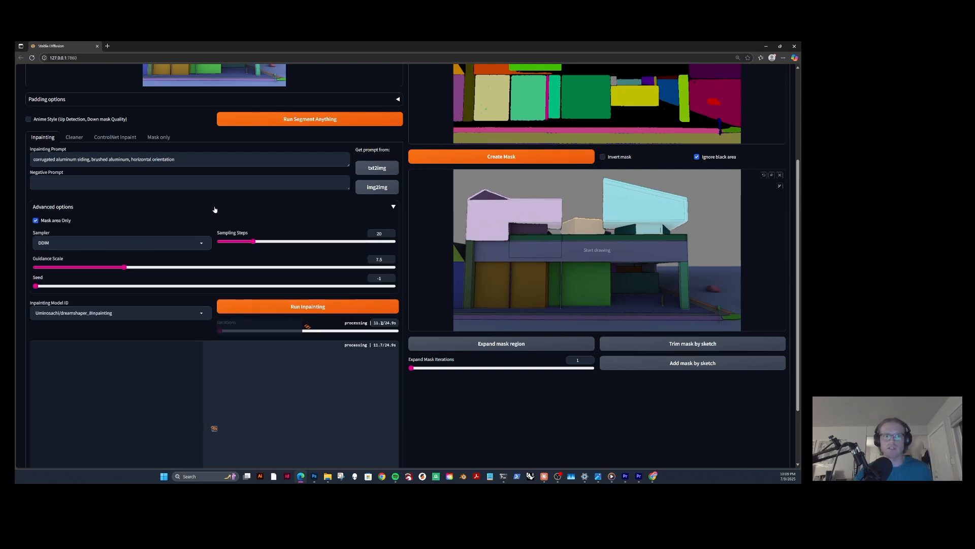
{"action": "scroll", "coordinate": [215, 206], "scroll_direction": "down", "scroll_amount": 2}
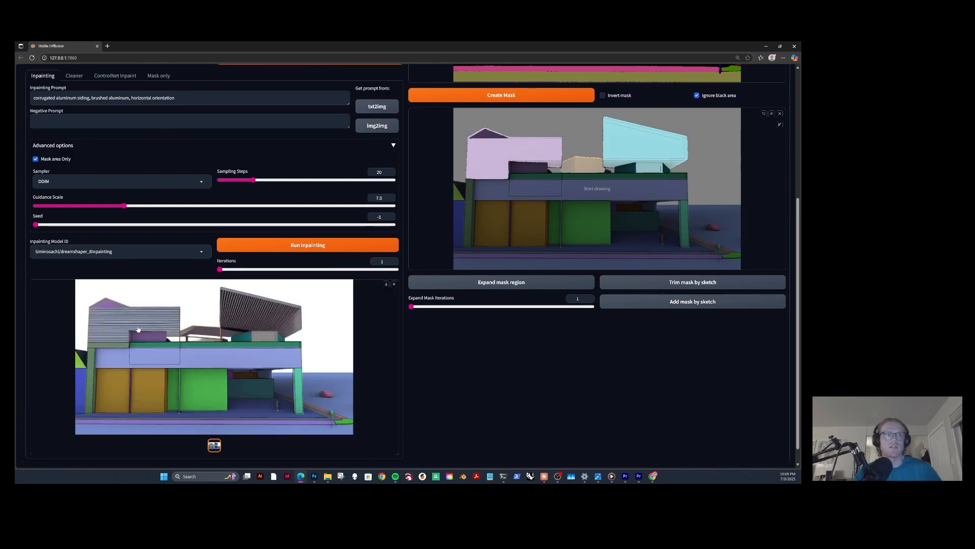
{"action": "scroll", "coordinate": [143, 360], "scroll_direction": "down", "scroll_amount": 1}
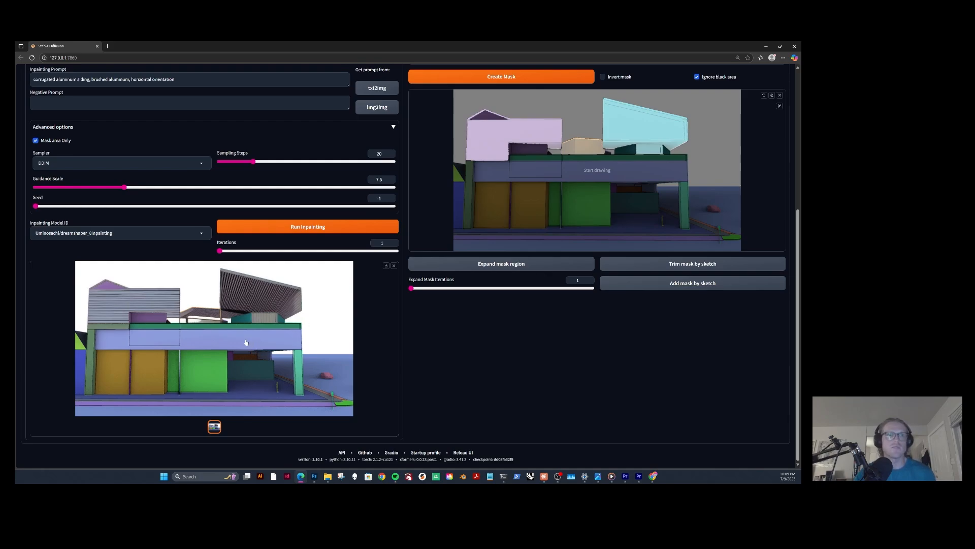
Copy the full inpainting prompt text.
{"action": "scroll", "coordinate": [245, 342], "scroll_direction": "up", "scroll_amount": 3}
{"action": "scroll", "coordinate": [244, 341], "scroll_direction": "up", "scroll_amount": 2}
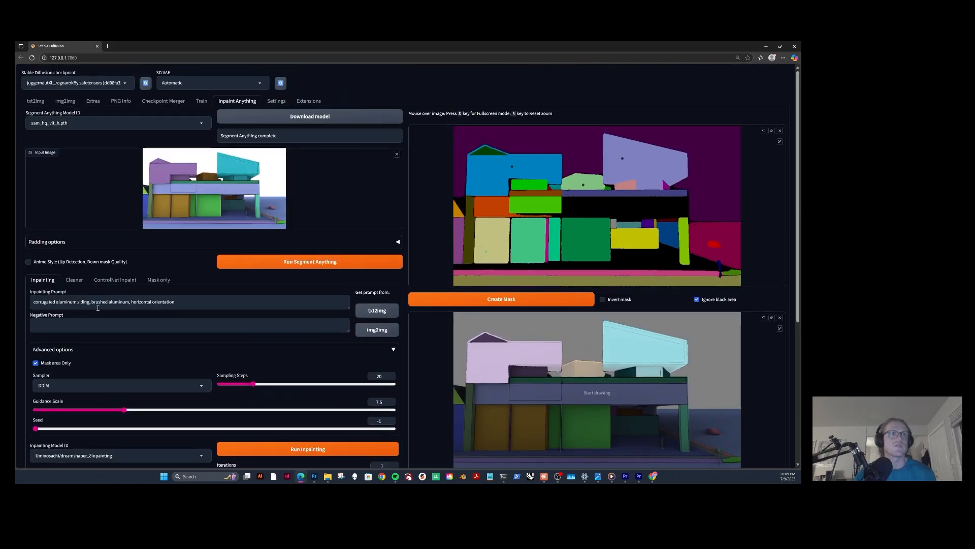
{"action": "left_click", "coordinate": [123, 305]}
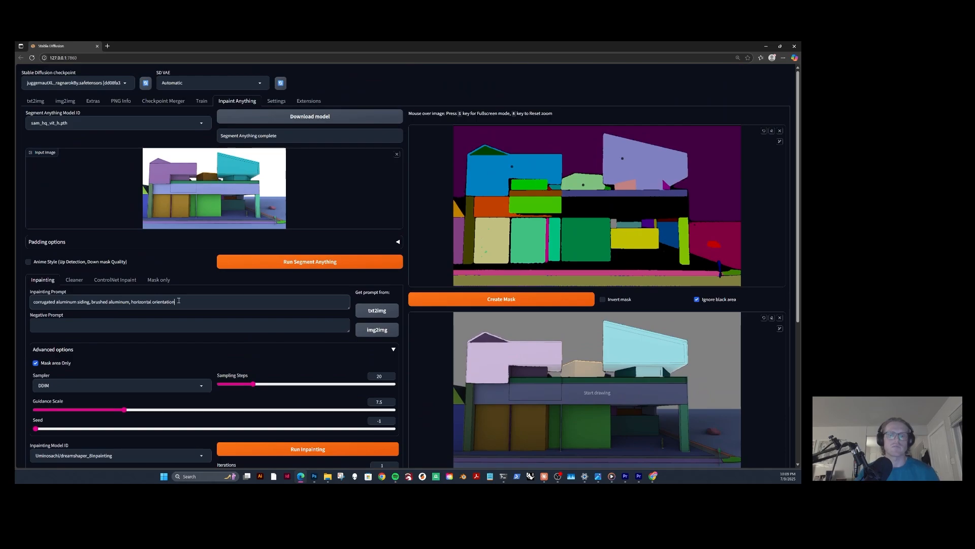
{"action": "left_click_drag", "start_coordinate": [194, 308], "coordinate": [14, 300]}
{"action": "key", "text": "ctrl+c"}
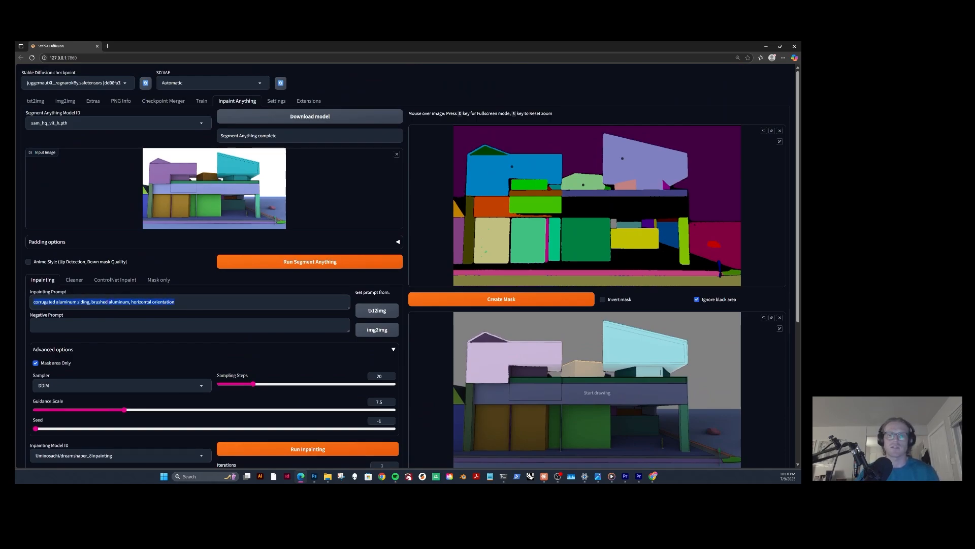
Switch to DeepSeek in Chrome and ask it to improve the copied prompt for building sides in Stable Diffusion, including some windows and glass.
{"action": "left_click", "coordinate": [382, 477]}
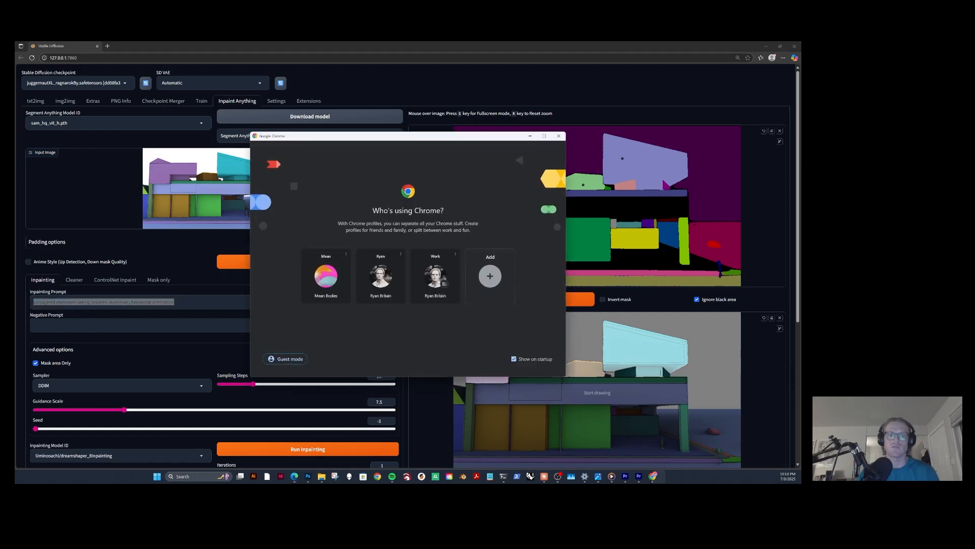
{"action": "left_click", "coordinate": [436, 287]}
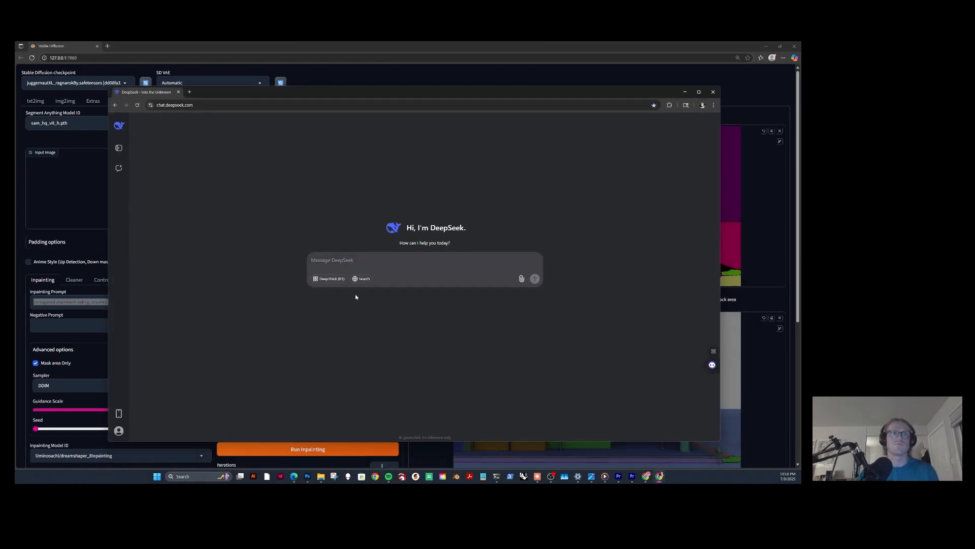
{"action": "type", "text": "help me improve this prompt for the sides of buildings in stable diffusion. i"}
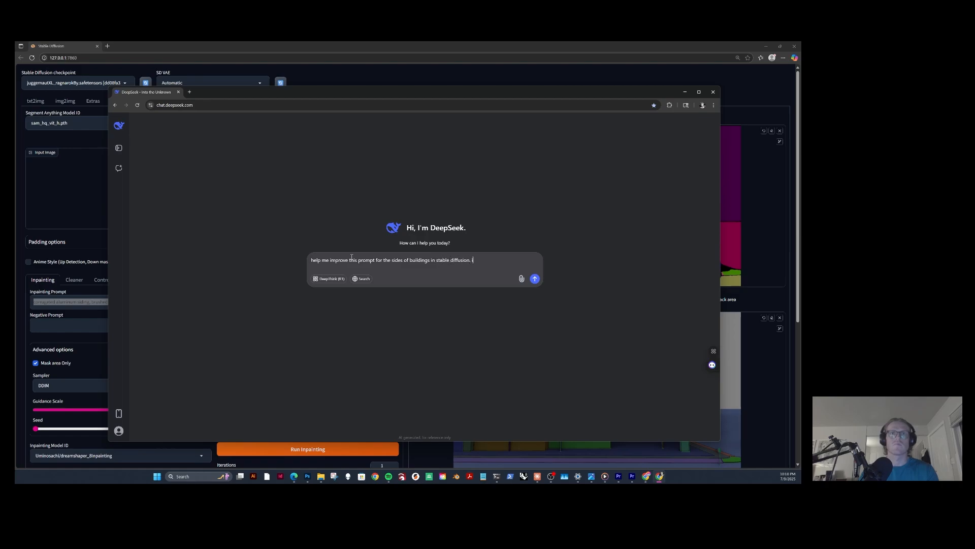
{"action": "type", "text": "e some windows and glass."}
{"action": "key", "text": "ctrl+v"}
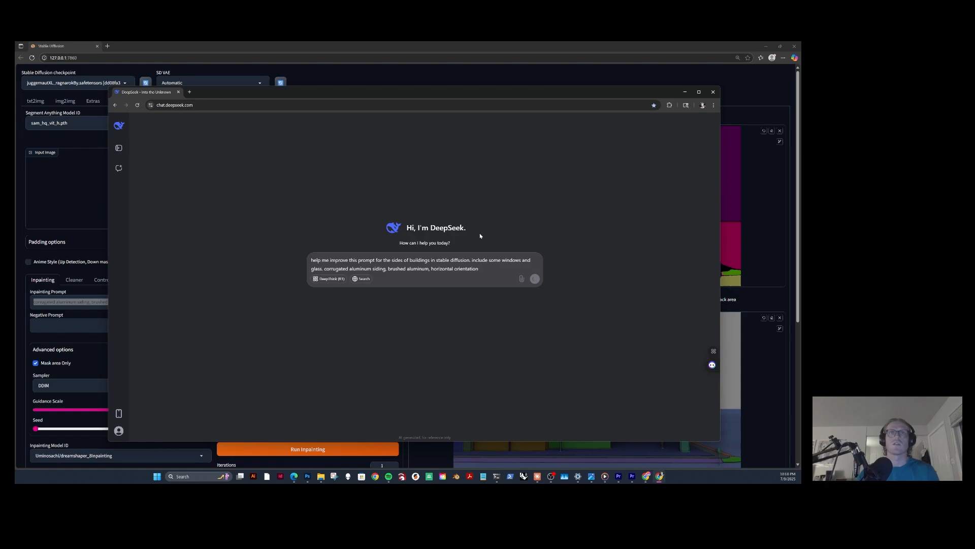
{"action": "key", "text": "Return"}
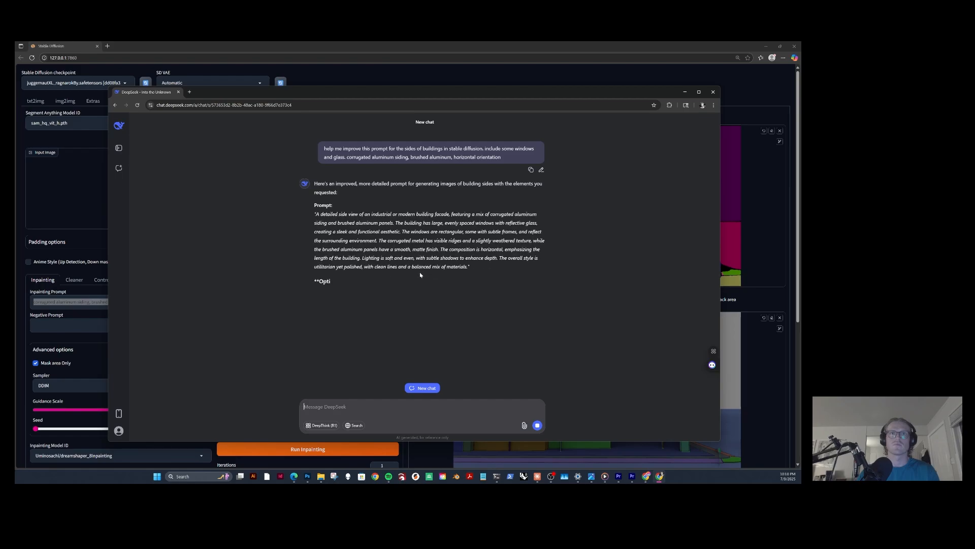
Copy DeepSeek's improved facade prompt without its quotation marks and return to Stable Diffusion.
{"action": "left_click_drag", "start_coordinate": [465, 268], "coordinate": [314, 214]}
{"action": "key", "text": "ctrl+c"}
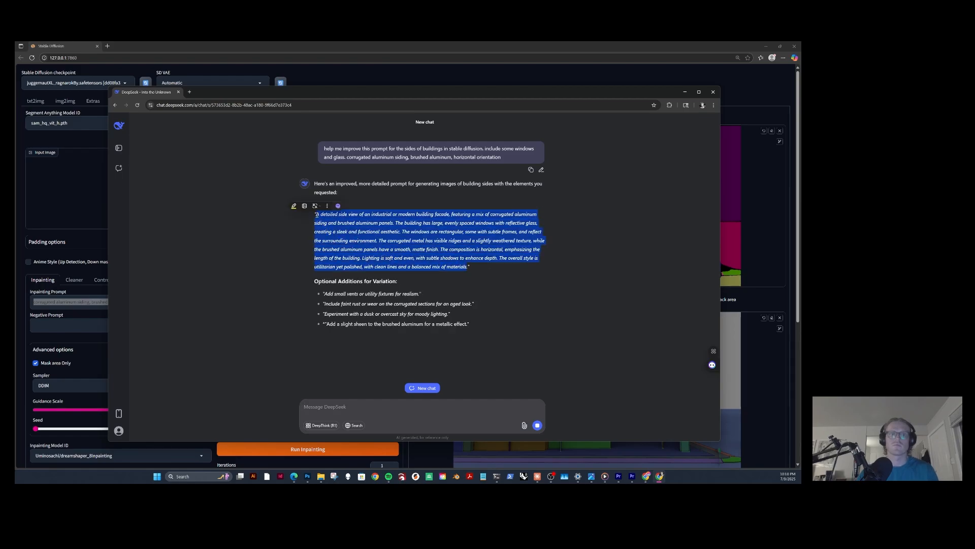
{"action": "left_click", "coordinate": [684, 92]}
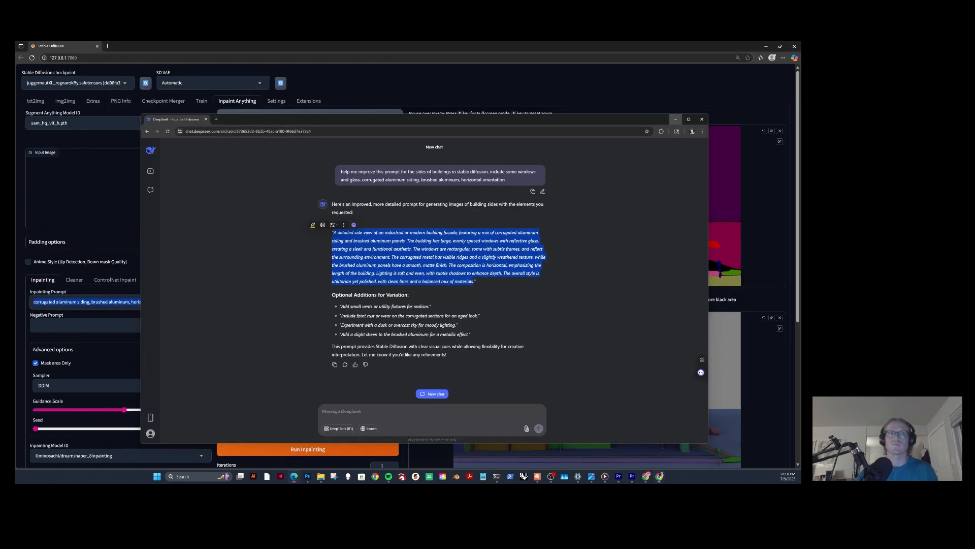
Replace the inpainting prompt with DeepSeek's improved facade description and run the inpainting on the masked volumes.
{"action": "key", "text": "ctrl+v"}
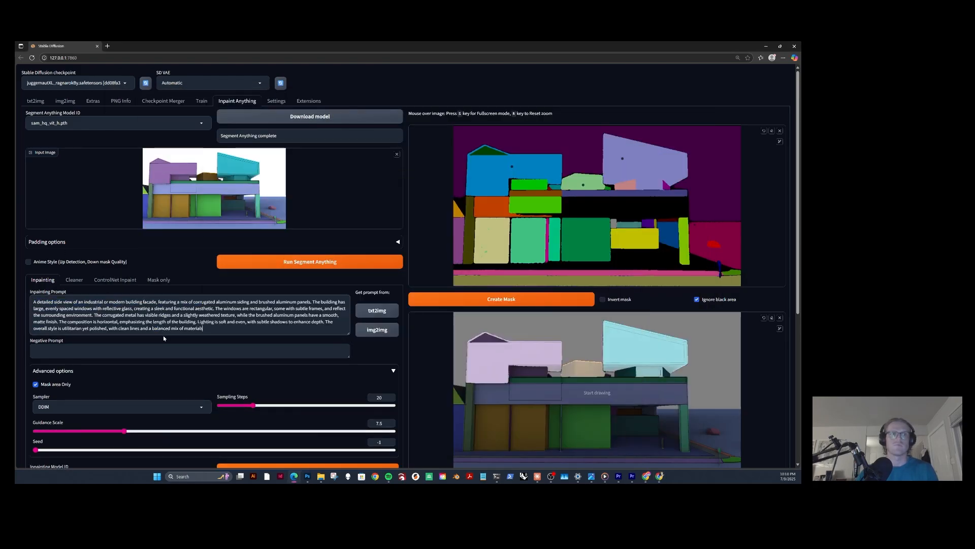
{"action": "scroll", "coordinate": [128, 312], "scroll_direction": "down", "scroll_amount": 3}
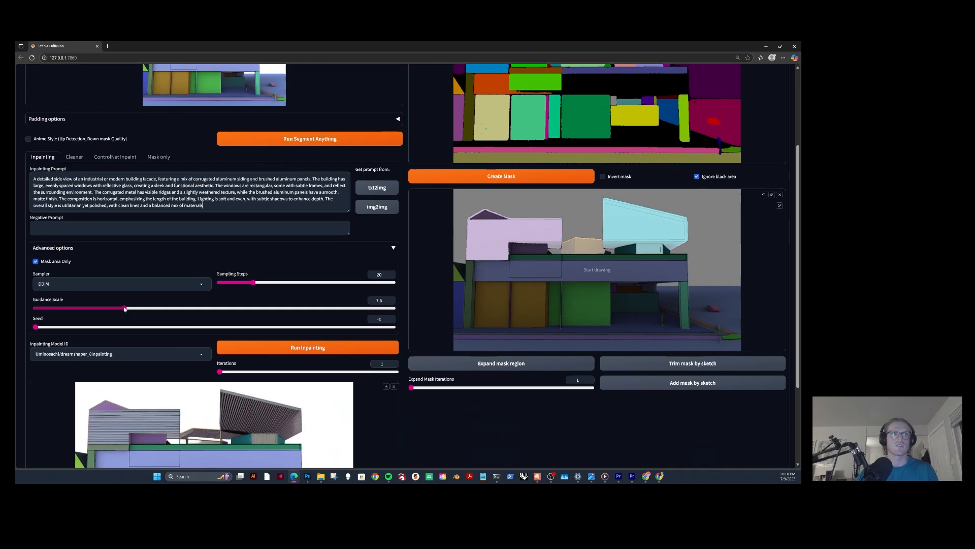
{"action": "left_click", "coordinate": [270, 349]}
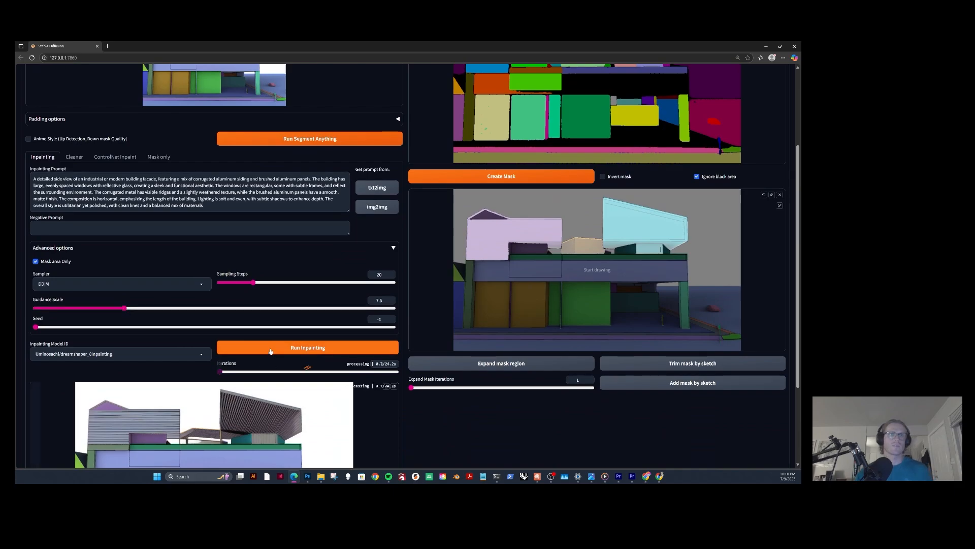
{"action": "scroll", "coordinate": [270, 351], "scroll_direction": "down", "scroll_amount": 2}
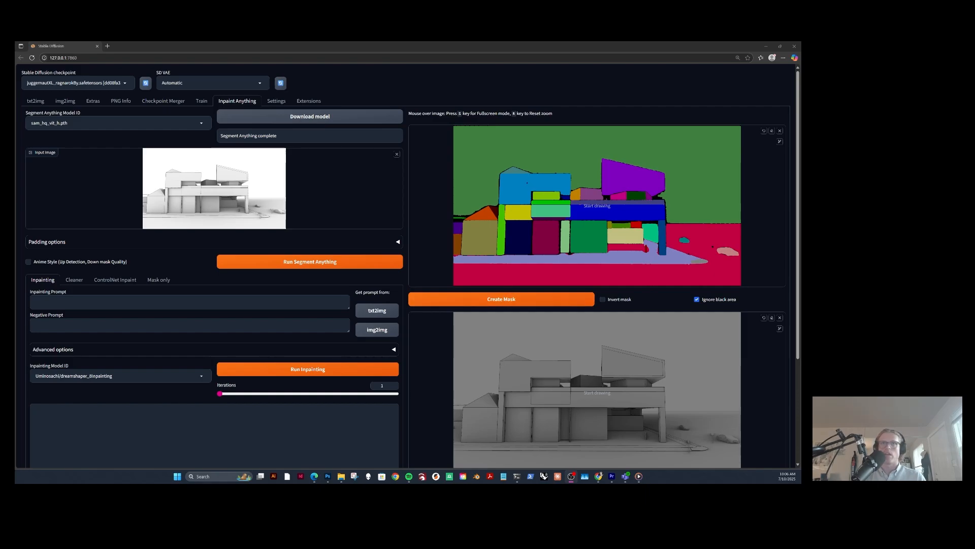
Mark both upper volumes and the small volume between them on the segmentation map, and create the mask.
{"action": "left_click_drag", "start_coordinate": [513, 171], "coordinate": [516, 182]}
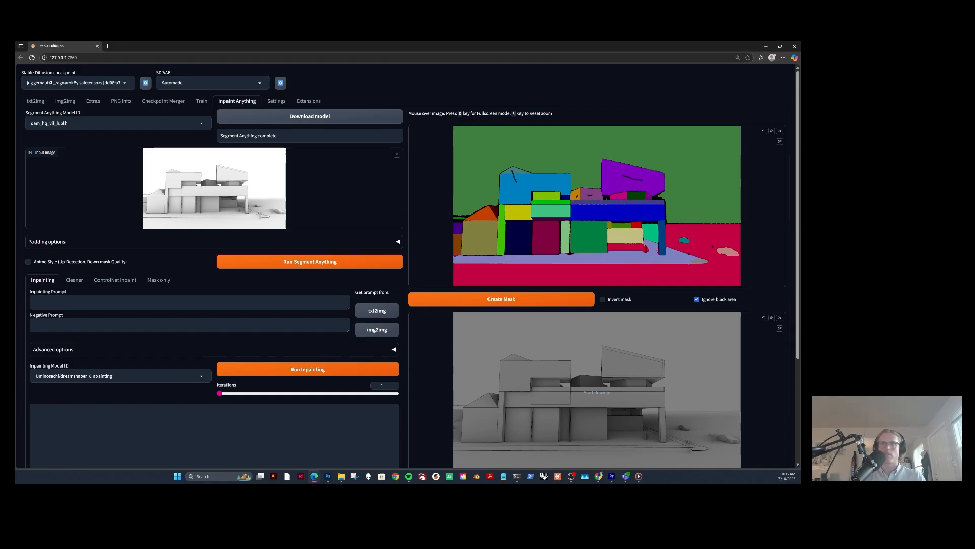
{"action": "left_click", "coordinate": [500, 300]}
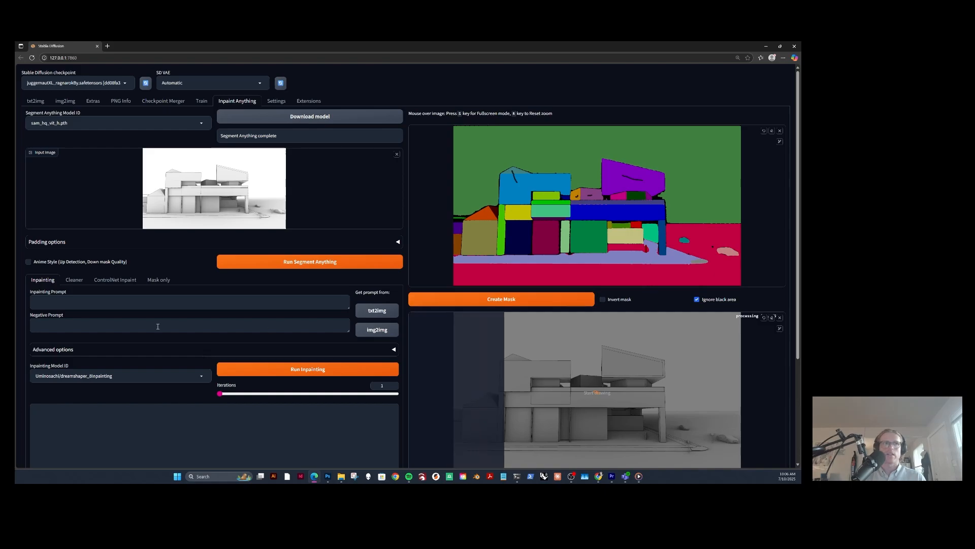
{"action": "scroll", "coordinate": [534, 348], "scroll_direction": "down", "scroll_amount": 3}
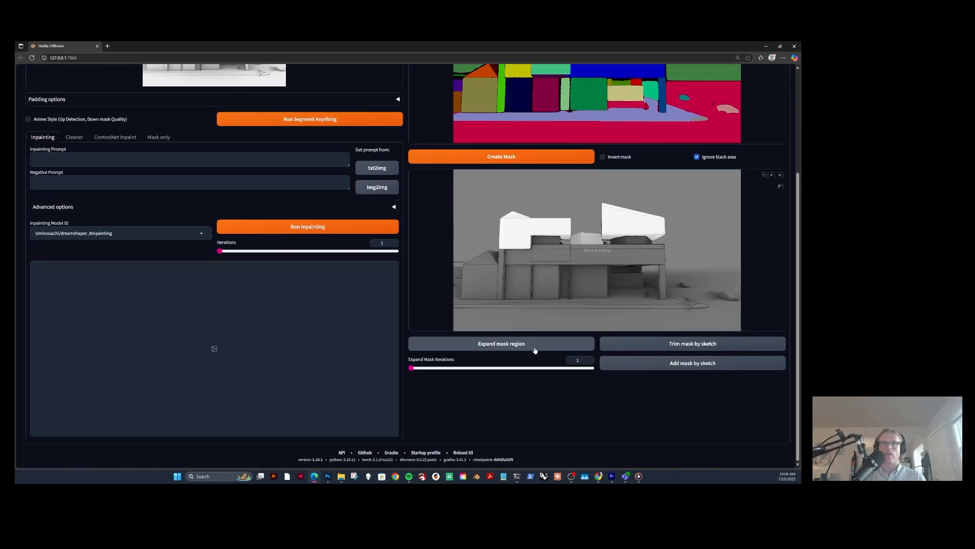
{"action": "scroll", "coordinate": [533, 349], "scroll_direction": "up", "scroll_amount": 1}
Enter the inpainting prompt "aluminum facade, corrugated aluminum siding, silver, vertical orientation, residential architectural facade".
{"action": "left_click", "coordinate": [70, 225]}
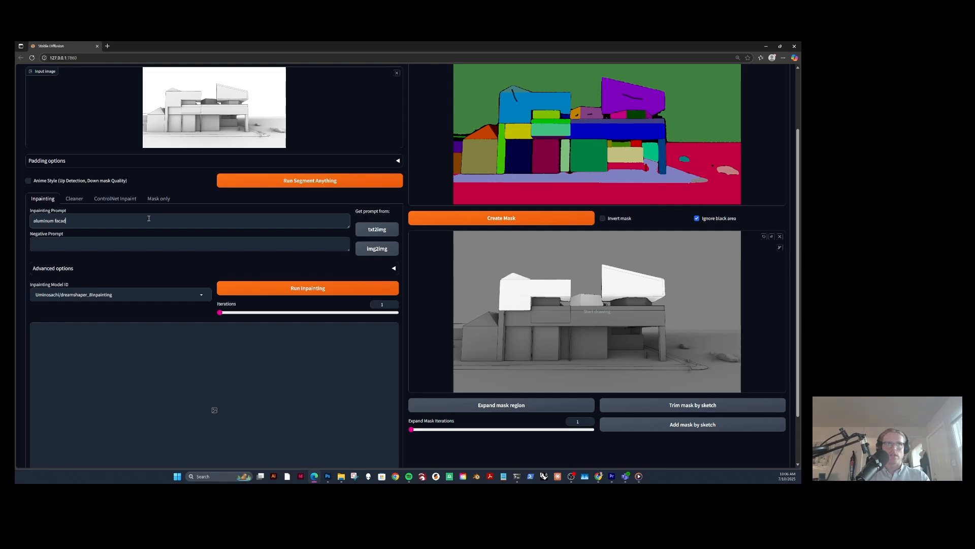
{"action": "type", "text": ", corrugated alumin"}
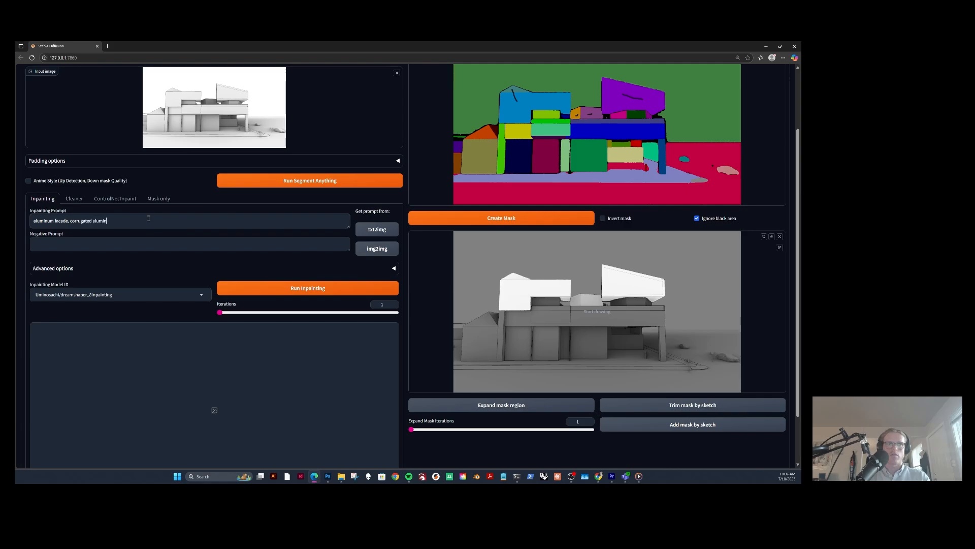
{"action": "type", "text": "um siding, silver, vertical"}
{"action": "type", "text": "orientation"}
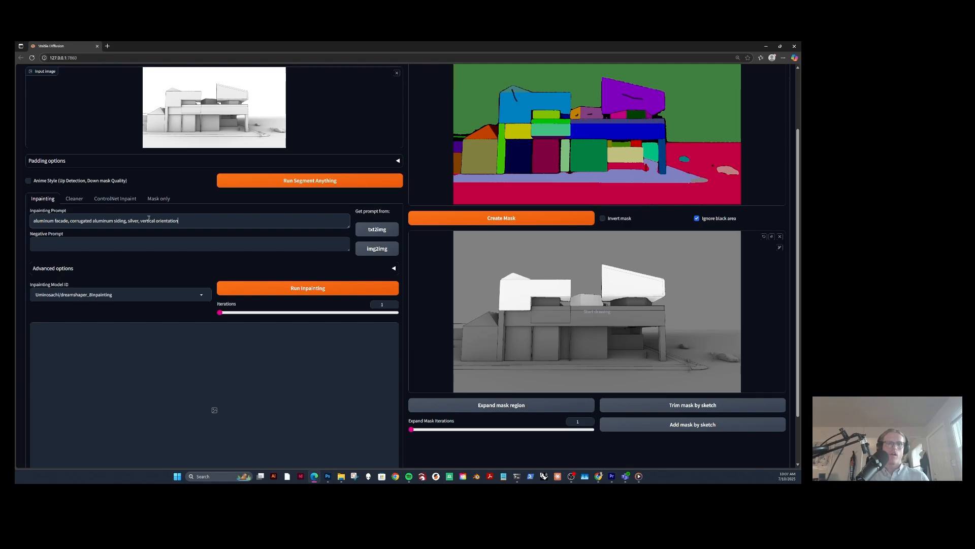
{"action": "type", "text": ", residential"}
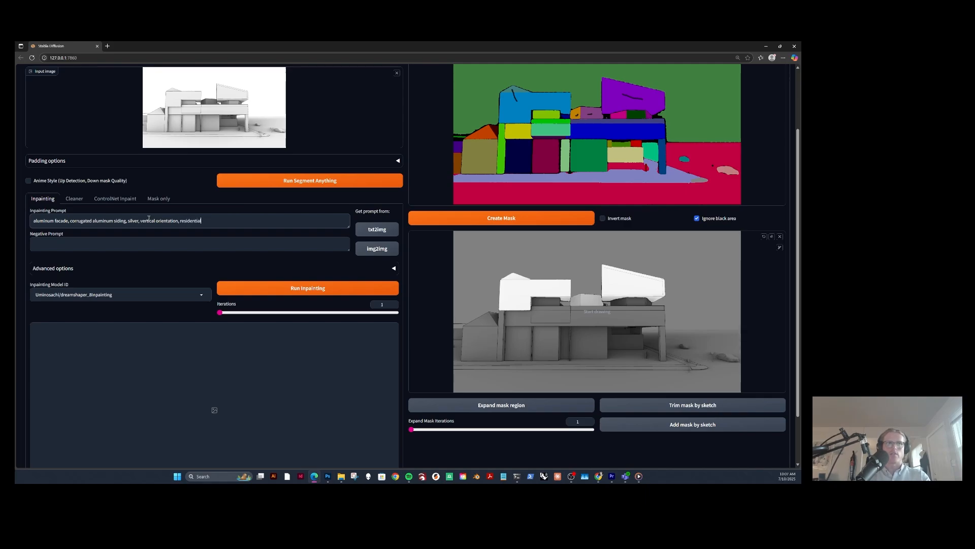
{"action": "type", "text": " architectural facade"}
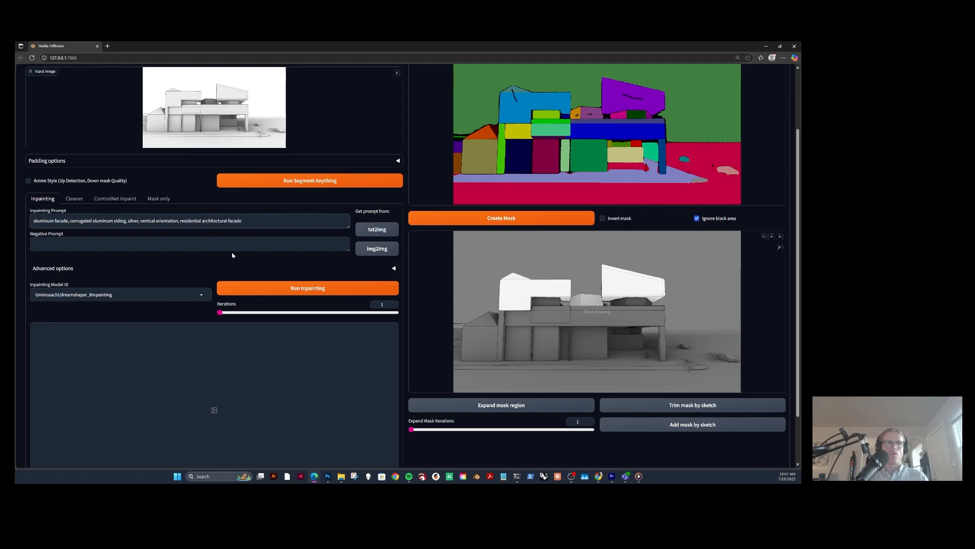
Expand the advanced inpainting options and run the inpainting on the masked upper volumes.
{"action": "scroll", "coordinate": [161, 309], "scroll_direction": "up", "scroll_amount": 1}
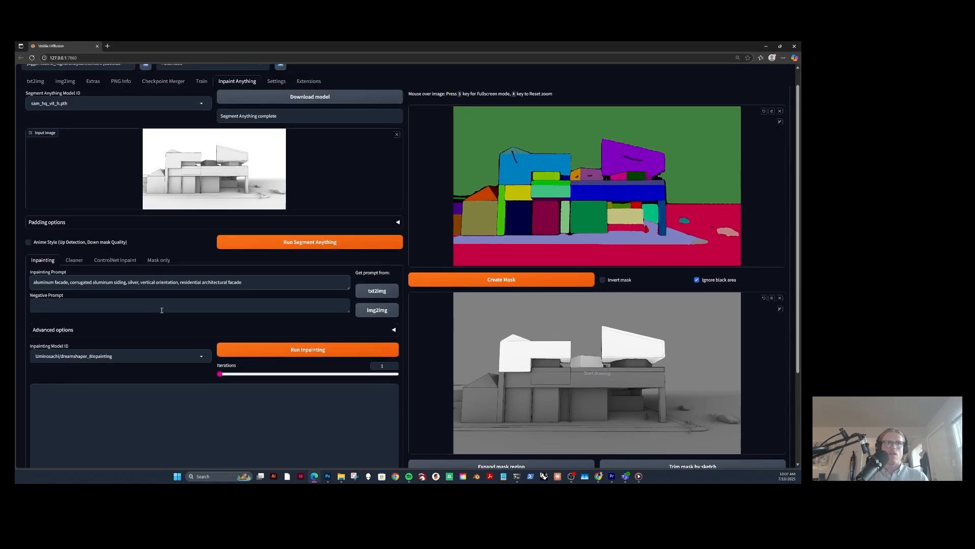
{"action": "left_click", "coordinate": [110, 336]}
{"action": "scroll", "coordinate": [112, 325], "scroll_direction": "down", "scroll_amount": 1}
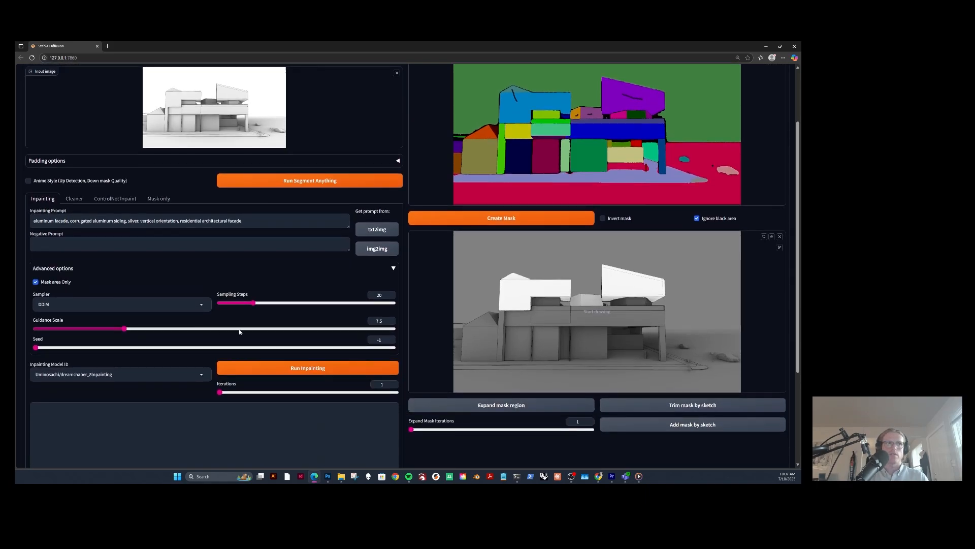
{"action": "left_click", "coordinate": [327, 369]}
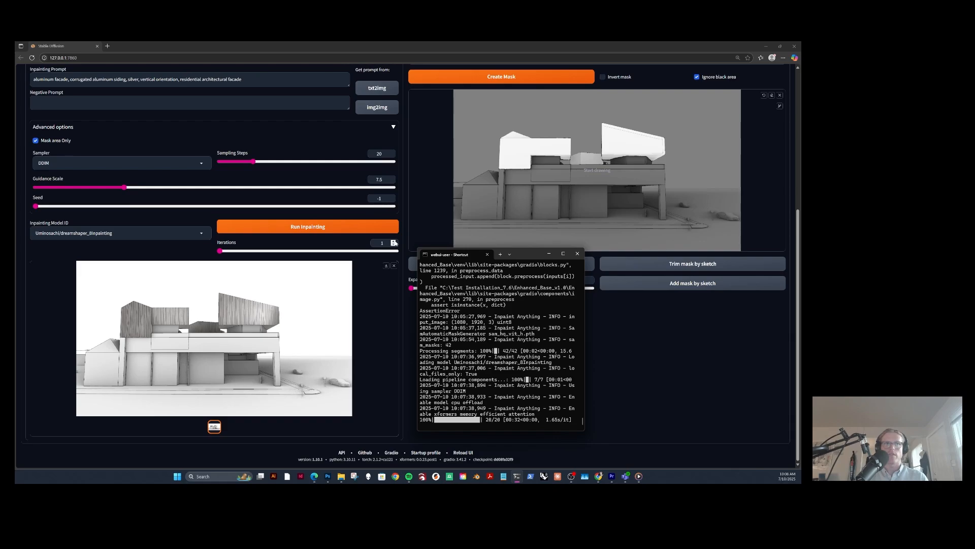
Set the iterations to 4 and the sampling steps to 10, and rerun the inpainting.
{"action": "left_click", "coordinate": [394, 242]}
{"action": "left_click", "coordinate": [394, 242]}
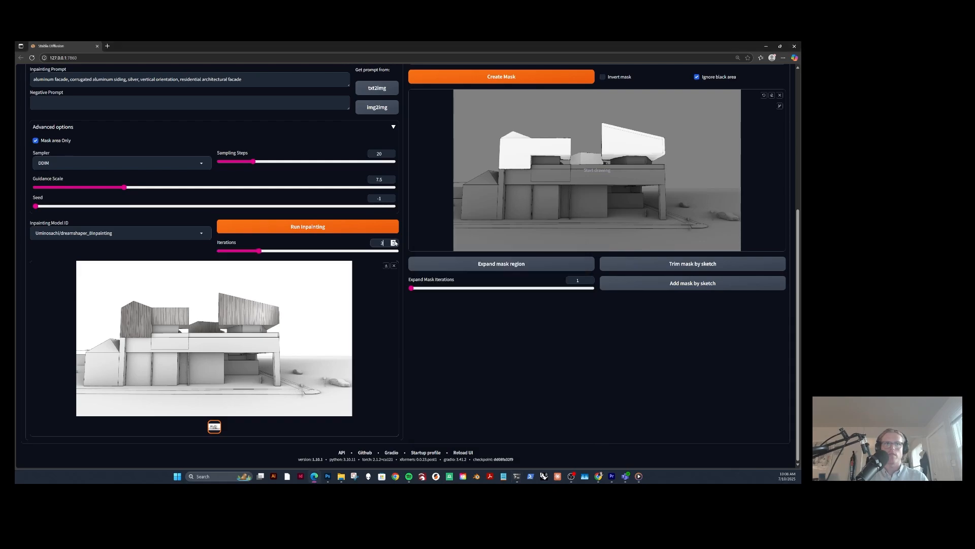
{"action": "left_click", "coordinate": [393, 242]}
{"action": "left_click", "coordinate": [391, 156]}
{"action": "left_click", "coordinate": [390, 156]}
{"action": "left_click", "coordinate": [390, 155]}
{"action": "left_click", "coordinate": [390, 155]}
{"action": "left_click", "coordinate": [390, 155]}
{"action": "left_click", "coordinate": [390, 155]}
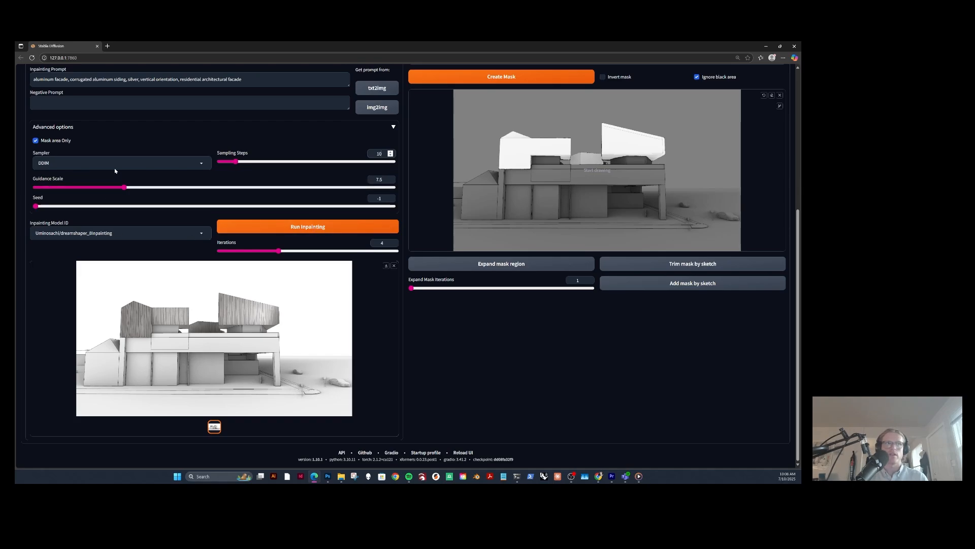
{"action": "scroll", "coordinate": [70, 231], "scroll_direction": "up", "scroll_amount": 4}
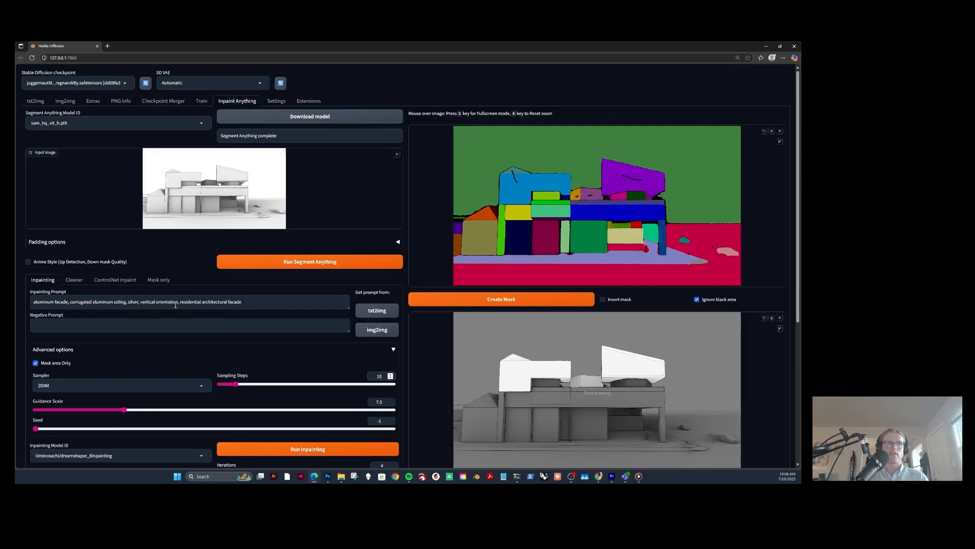
{"action": "scroll", "coordinate": [175, 305], "scroll_direction": "down", "scroll_amount": 4}
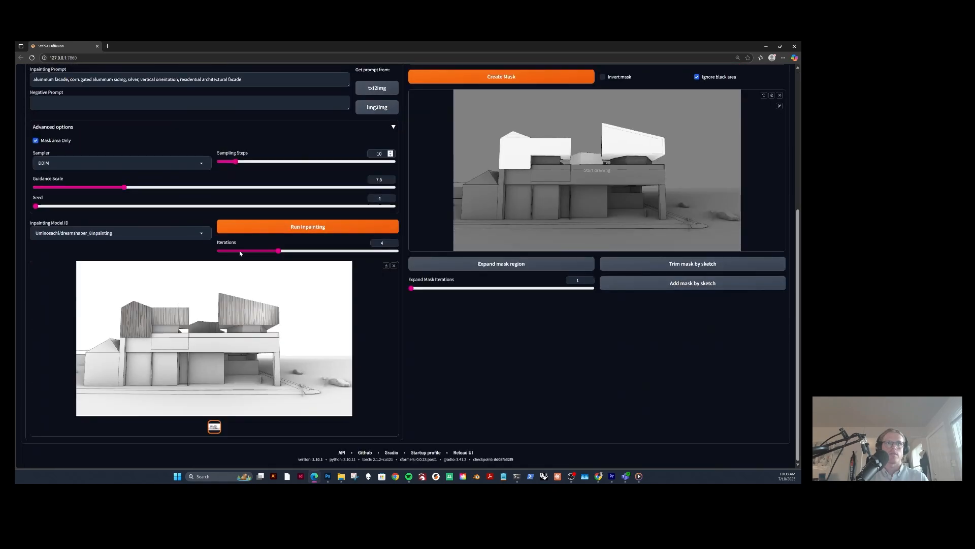
{"action": "left_click", "coordinate": [256, 228]}
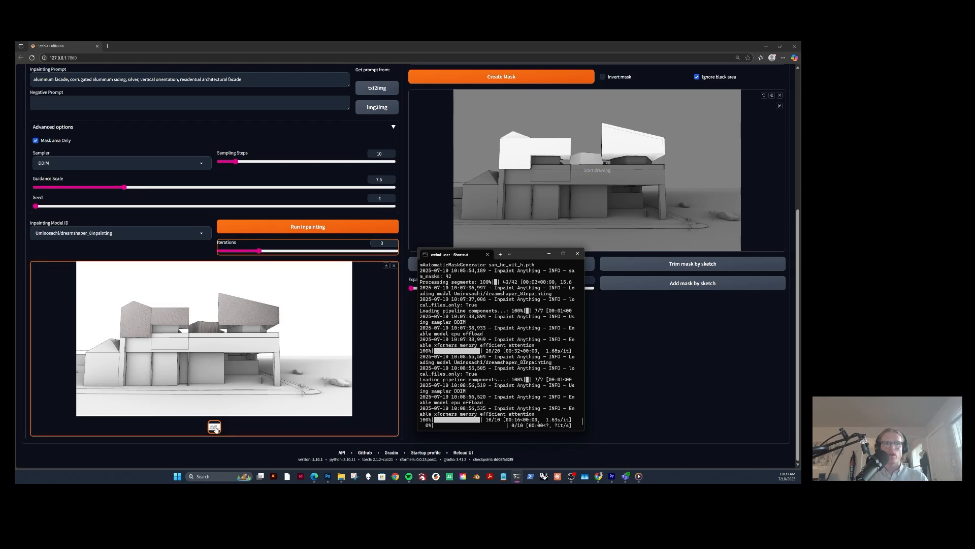
Set the iterations to 2 and the sampling steps to 15, and rerun the inpainting.
{"action": "left_click", "coordinate": [394, 250]}
{"action": "left_click", "coordinate": [393, 245]}
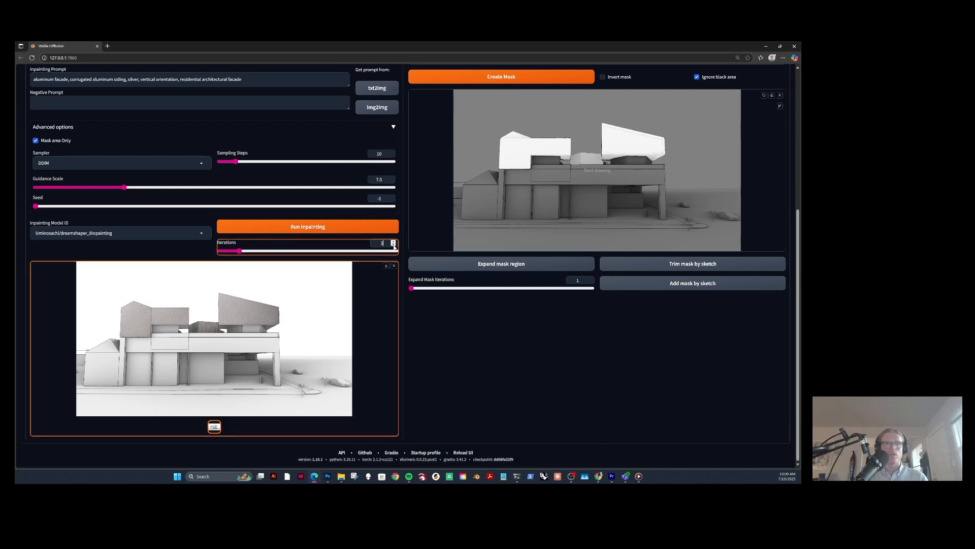
{"action": "left_click", "coordinate": [393, 246]}
{"action": "scroll", "coordinate": [394, 244], "scroll_direction": "up", "scroll_amount": 2}
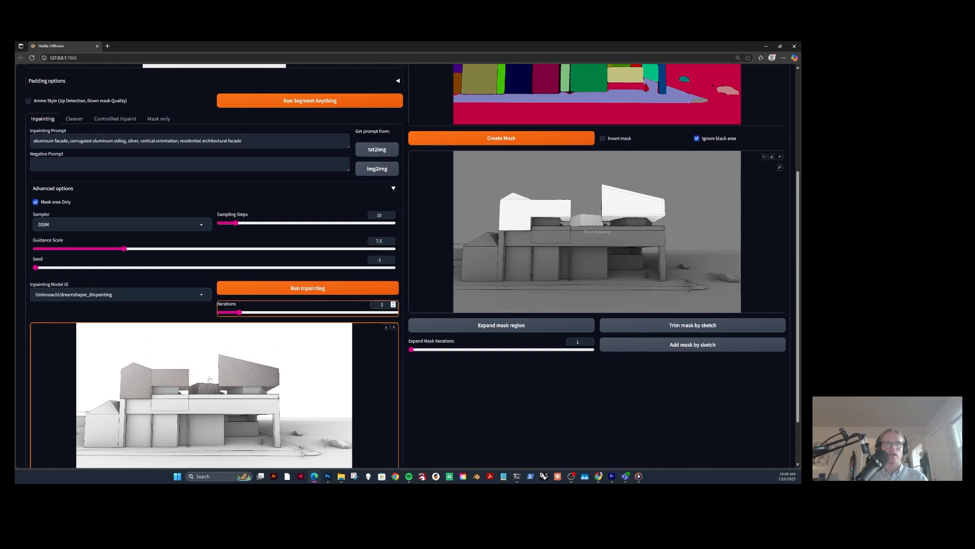
{"action": "scroll", "coordinate": [209, 379], "scroll_direction": "down", "scroll_amount": 1}
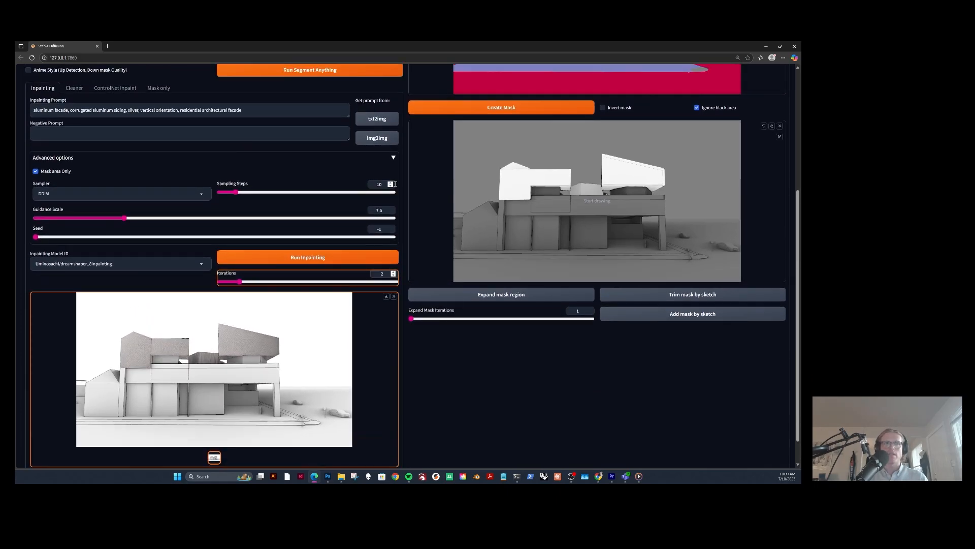
{"action": "left_click", "coordinate": [390, 183]}
{"action": "left_click", "coordinate": [312, 257]}
{"action": "scroll", "coordinate": [276, 392], "scroll_direction": "down", "scroll_amount": 1}
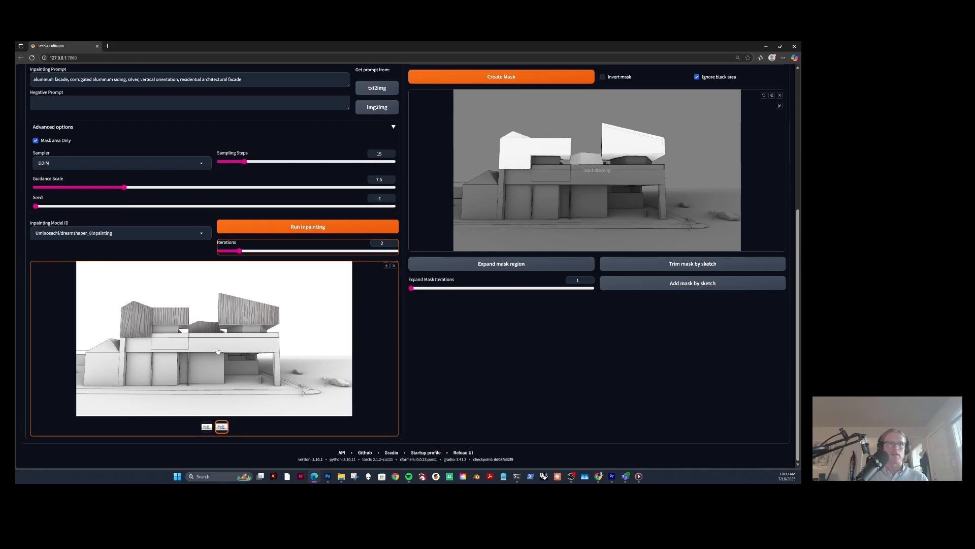
Download the second inpainting result with the vertical siding on the upper volumes.
{"action": "scroll", "coordinate": [217, 350], "scroll_direction": "up", "scroll_amount": 1}
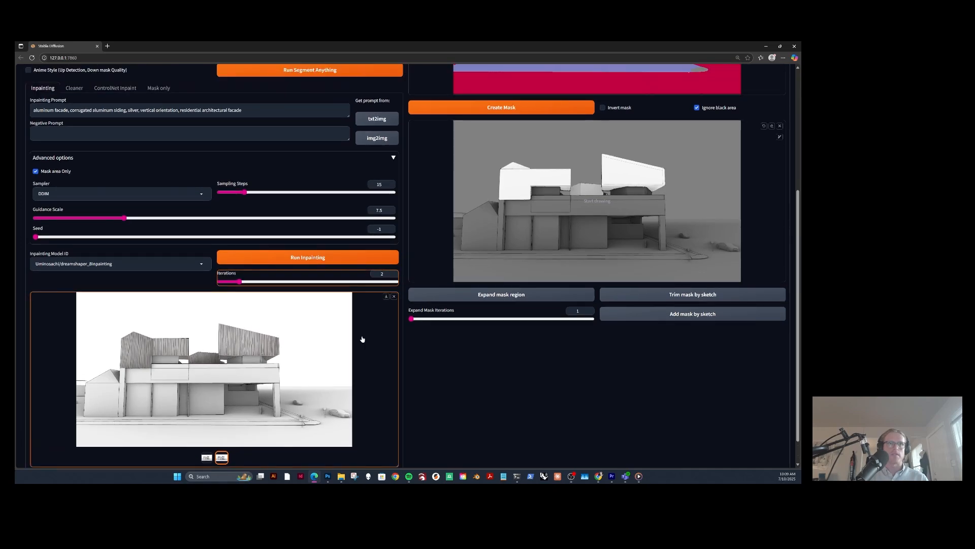
{"action": "left_click", "coordinate": [386, 297]}
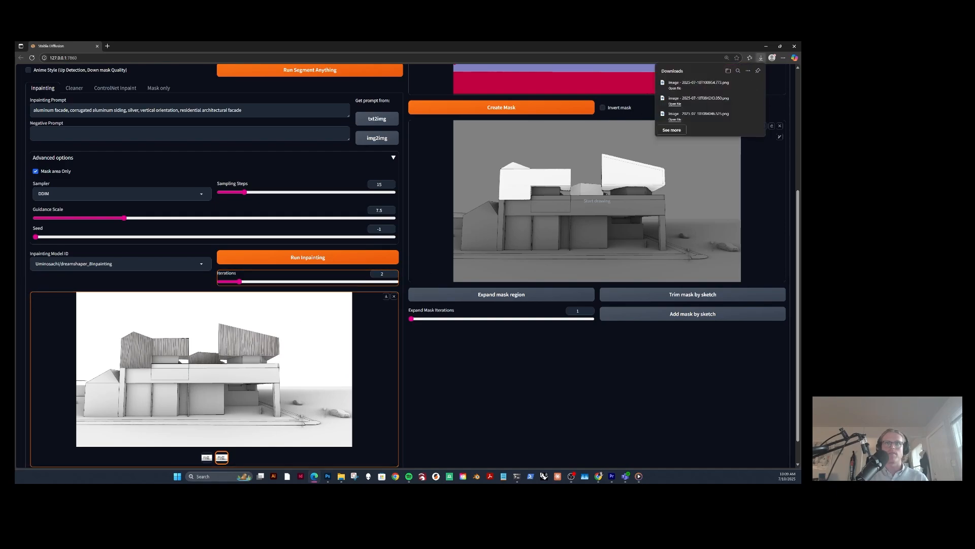
{"action": "scroll", "coordinate": [407, 266], "scroll_direction": "up", "scroll_amount": 4}
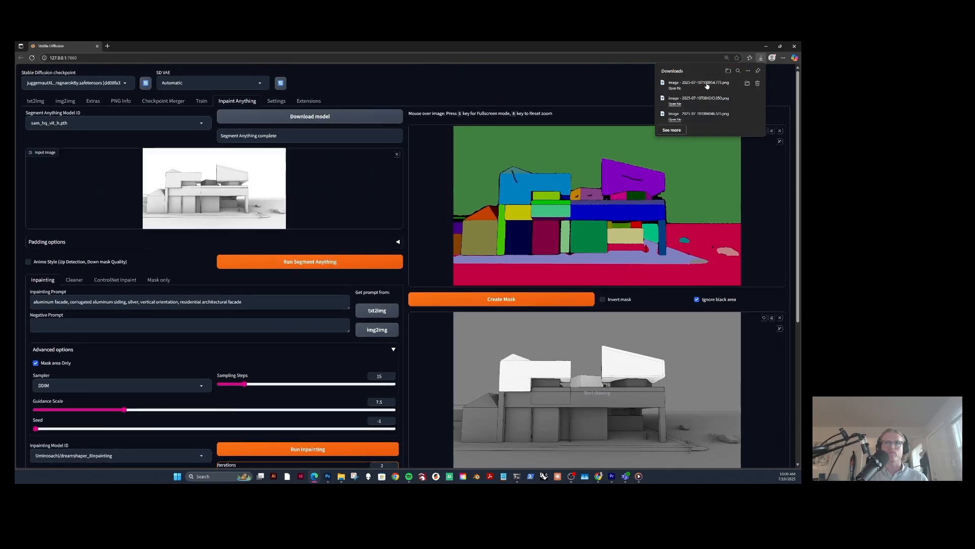
Set the iterations to 1 and replace the masked image with the downloaded inpainting result.
{"action": "scroll", "coordinate": [406, 264], "scroll_direction": "down", "scroll_amount": 2}
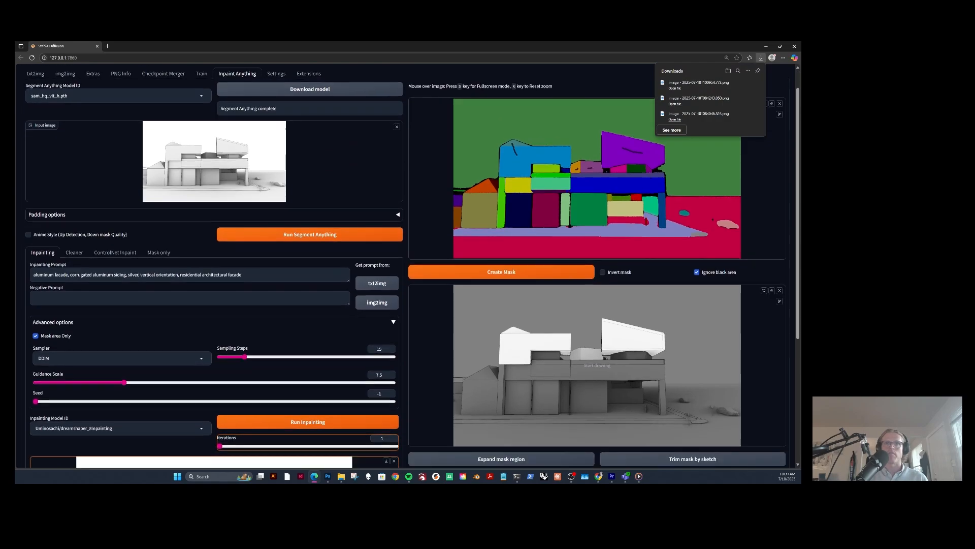
{"action": "scroll", "coordinate": [411, 267], "scroll_direction": "down", "scroll_amount": 2}
{"action": "scroll", "coordinate": [410, 267], "scroll_direction": "up", "scroll_amount": 2}
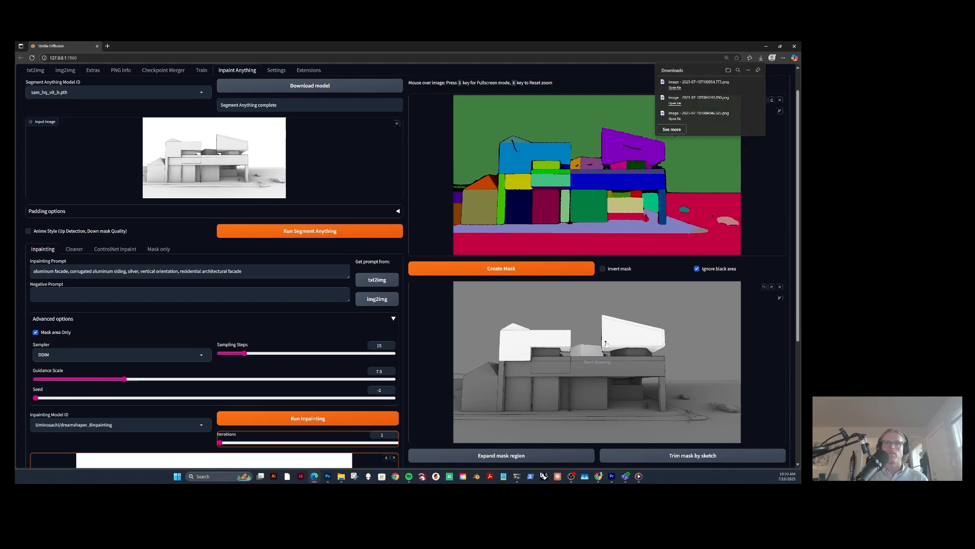
{"action": "scroll", "coordinate": [585, 283], "scroll_direction": "down", "scroll_amount": 2}
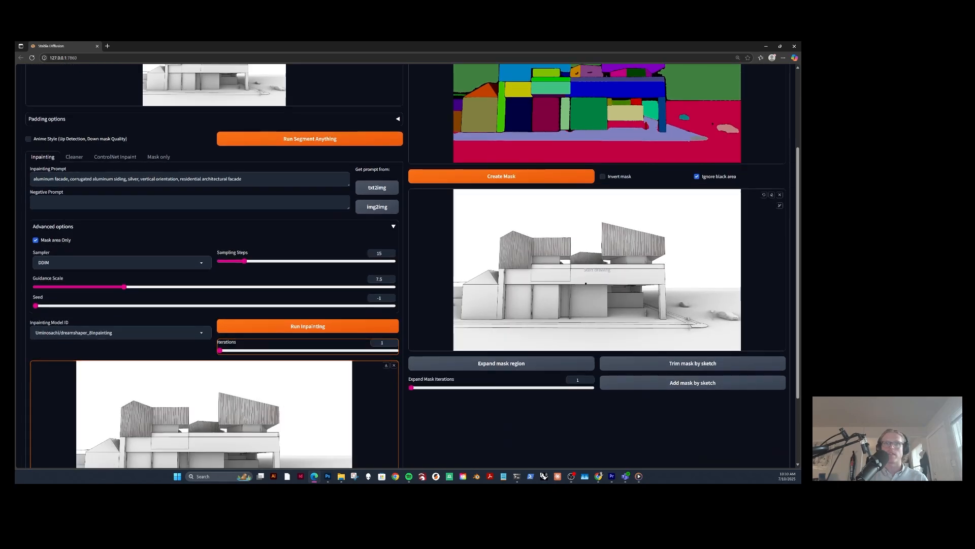
{"action": "scroll", "coordinate": [589, 289], "scroll_direction": "up", "scroll_amount": 1}
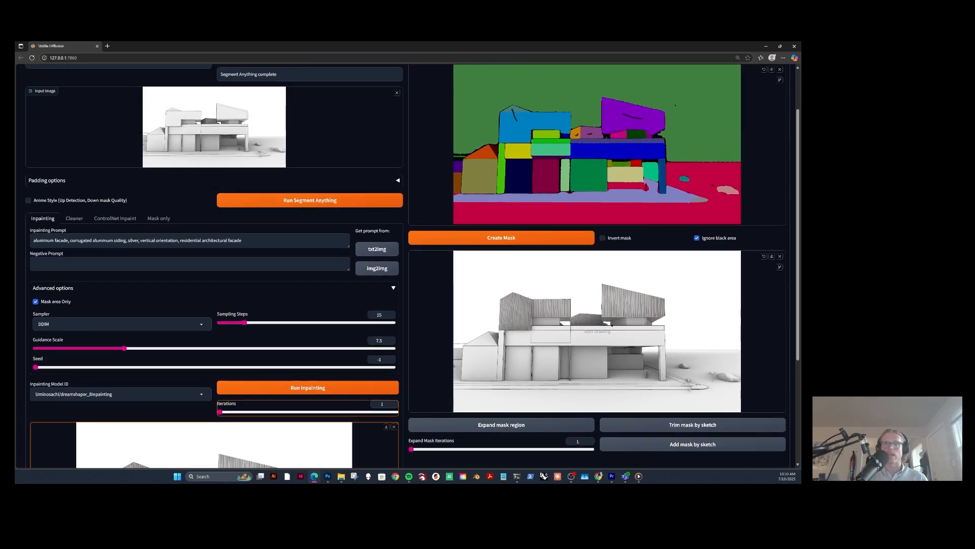
{"action": "scroll", "coordinate": [612, 324], "scroll_direction": "up", "scroll_amount": 1}
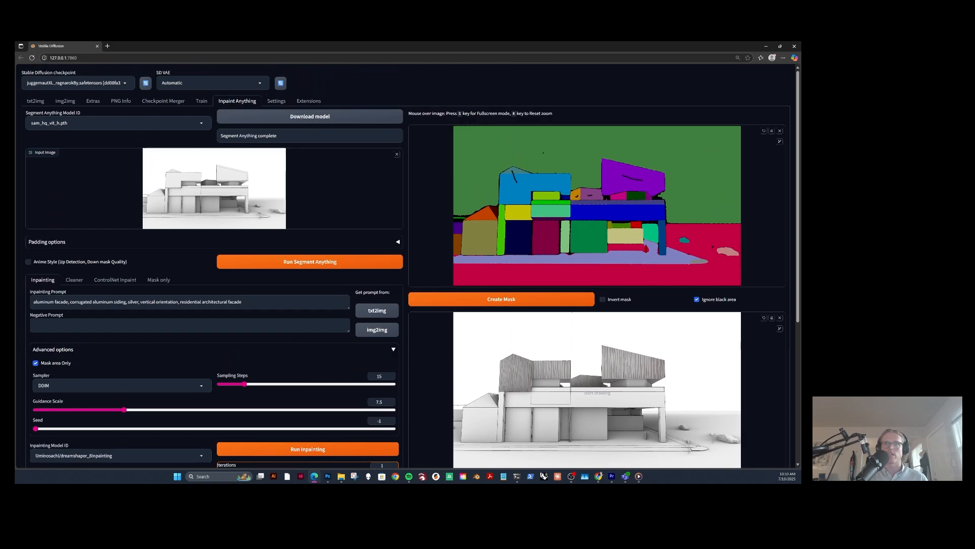
Clear the old marks from the segmentation map and mark the small recessed segments beneath the two upper volumes.
{"action": "left_click", "coordinate": [773, 133]}
{"action": "scroll", "coordinate": [411, 266], "scroll_direction": "down", "scroll_amount": 1}
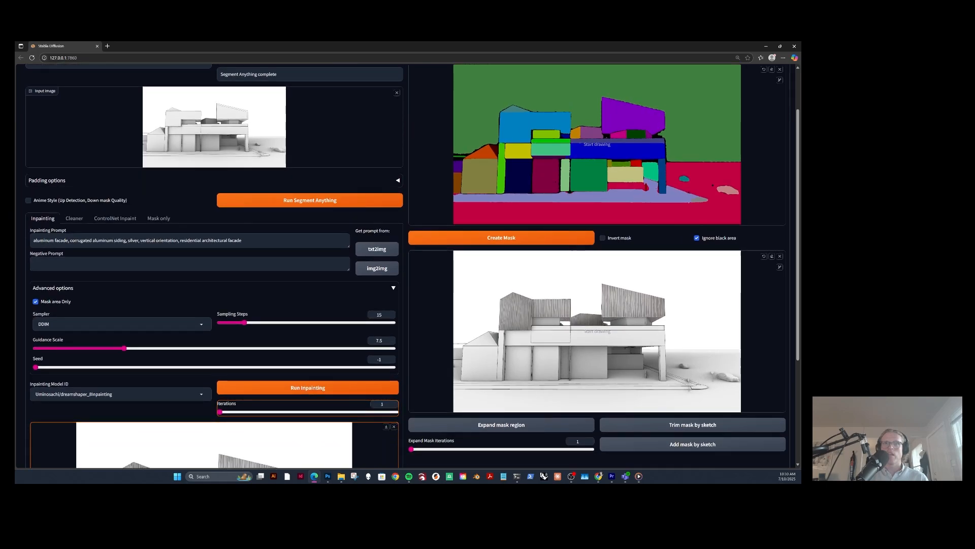
{"action": "left_click_drag", "start_coordinate": [537, 135], "coordinate": [549, 133]}
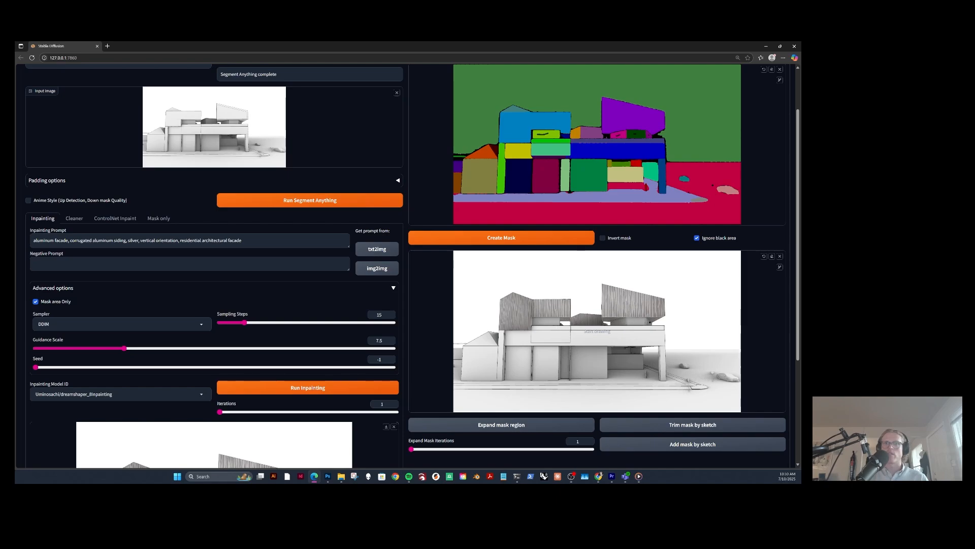
{"action": "scroll", "coordinate": [584, 337], "scroll_direction": "down", "scroll_amount": 2}
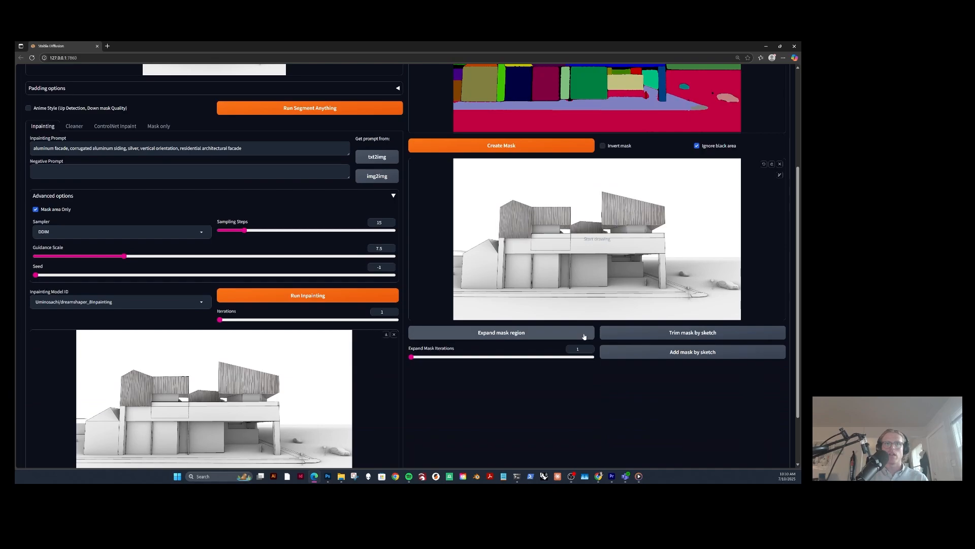
Set the inpainting prompt to "white concrete facade with large windows, soft pink glow emanating from interior of residential building, large windows with soft glass and aluminum mullions".
{"action": "left_click_drag", "start_coordinate": [243, 148], "coordinate": [23, 152]}
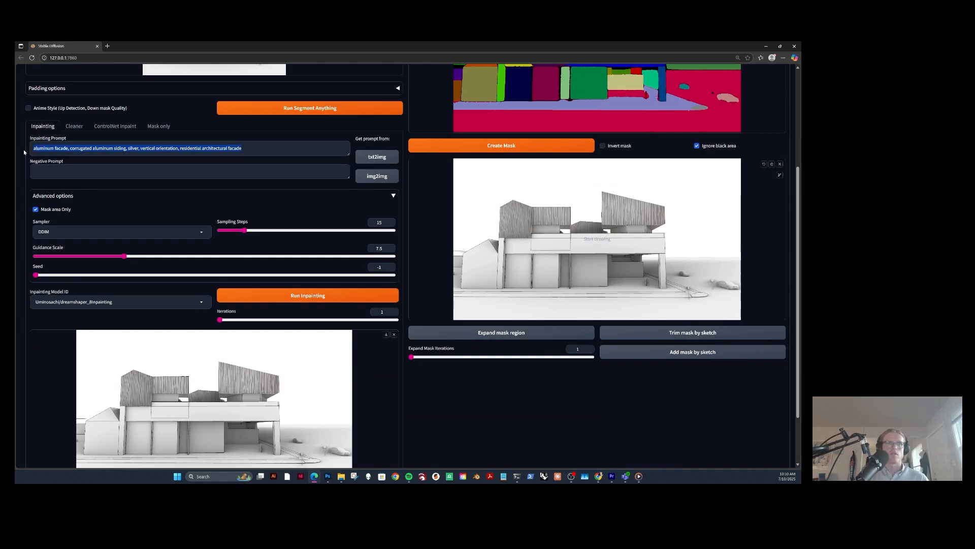
{"action": "type", "text": "white concre"}
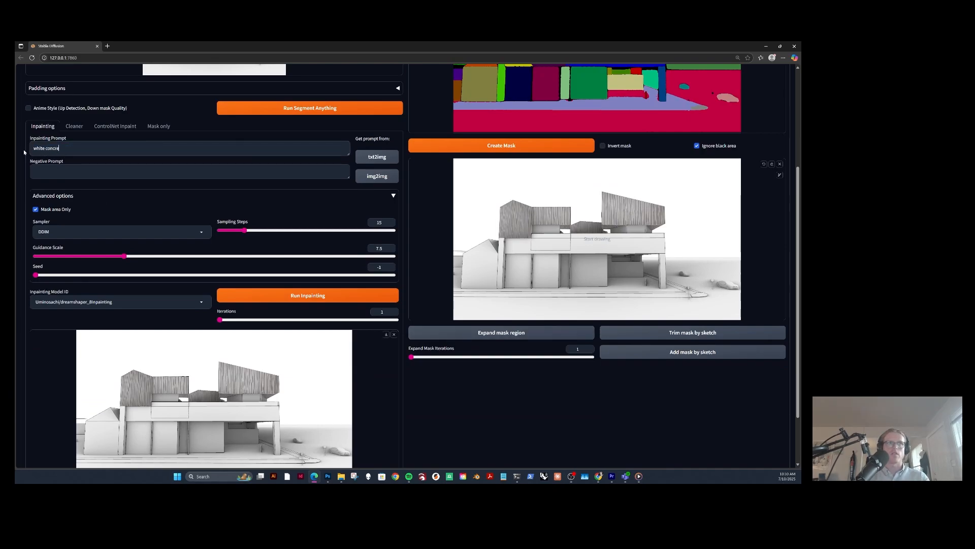
{"action": "type", "text": "te facade with large windows, soft pink flow emanating fr"}
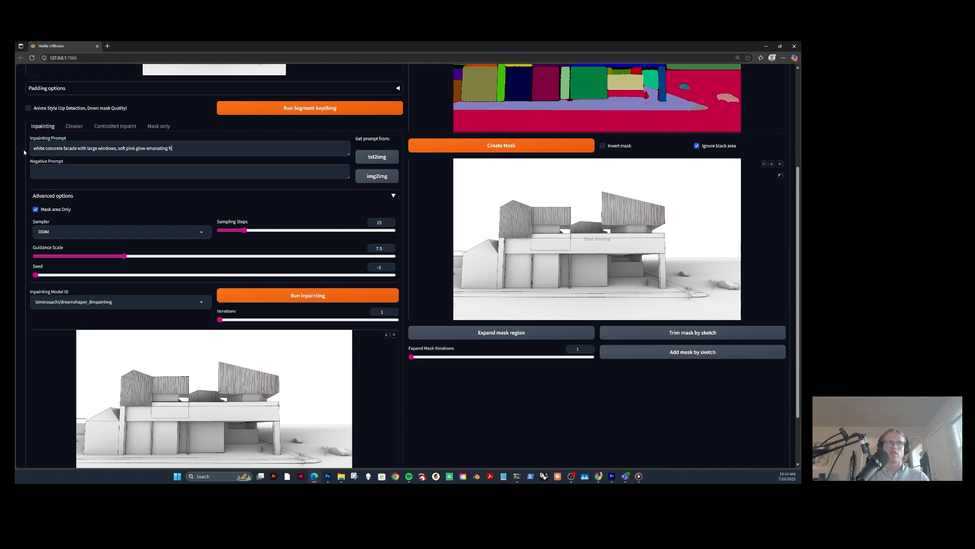
{"action": "type", "text": "om interior of bu"}
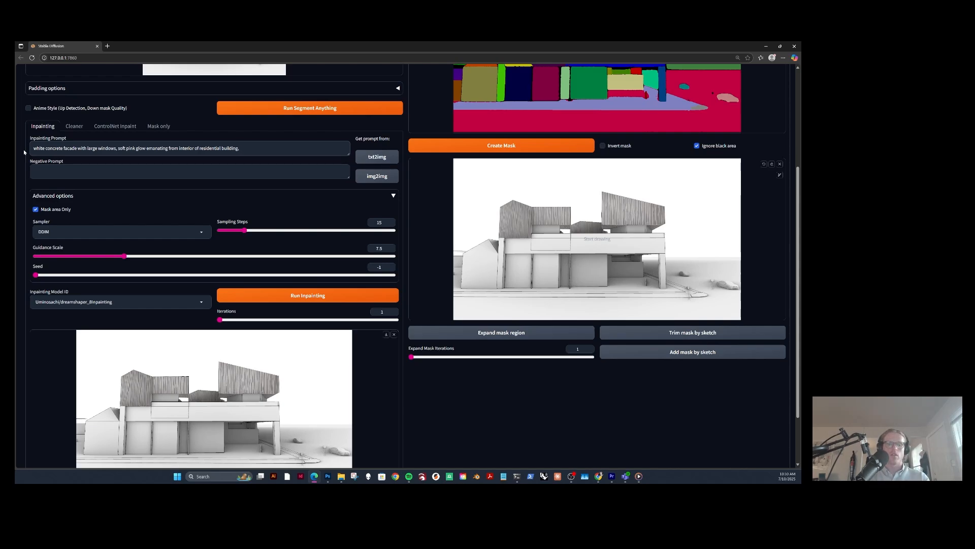
{"action": "type", "text": "rge windows with"}
{"action": "type", "text": " semi-"}
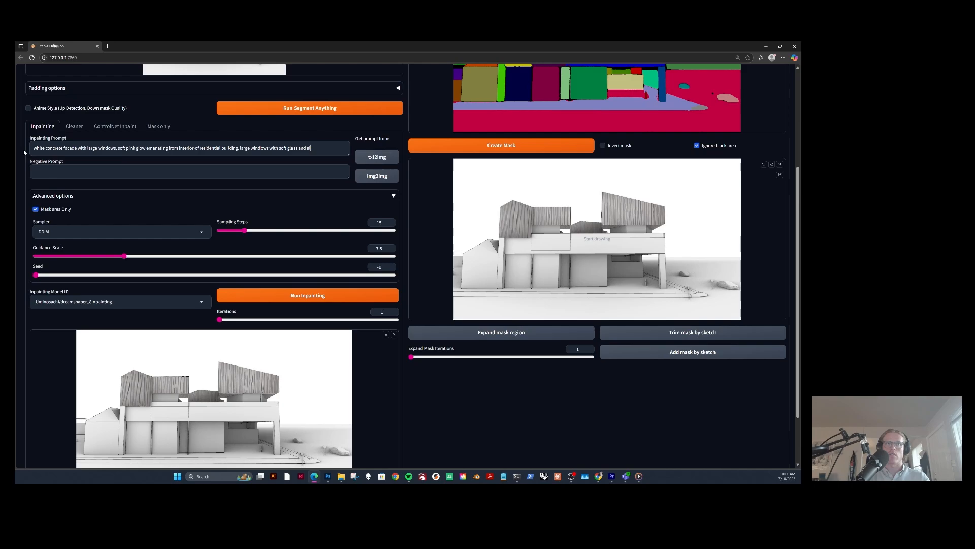
{"action": "type", "text": "aluminum mullions"}
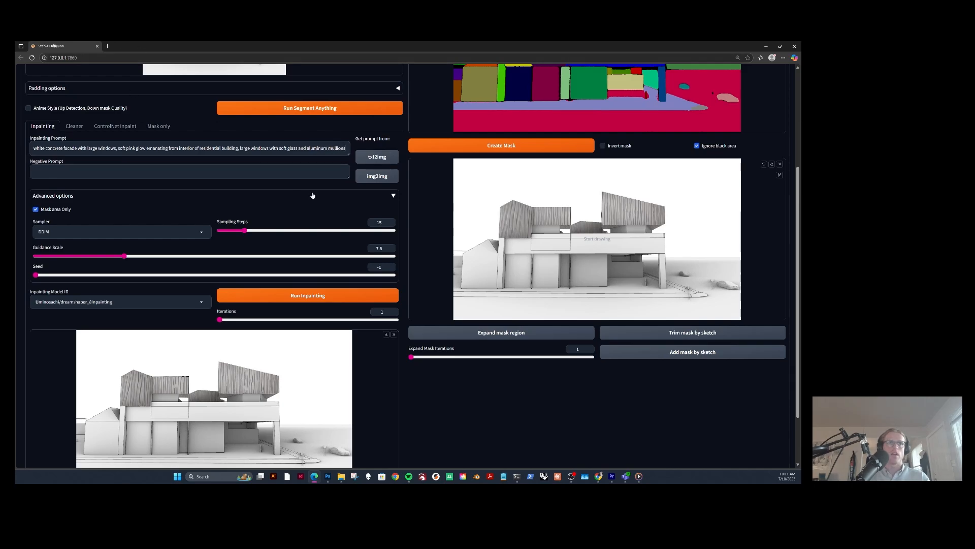
Create a mask from the marked recessed segments, run the inpainting with the new prompt and open the result.
{"action": "scroll", "coordinate": [535, 142], "scroll_direction": "up", "scroll_amount": 3}
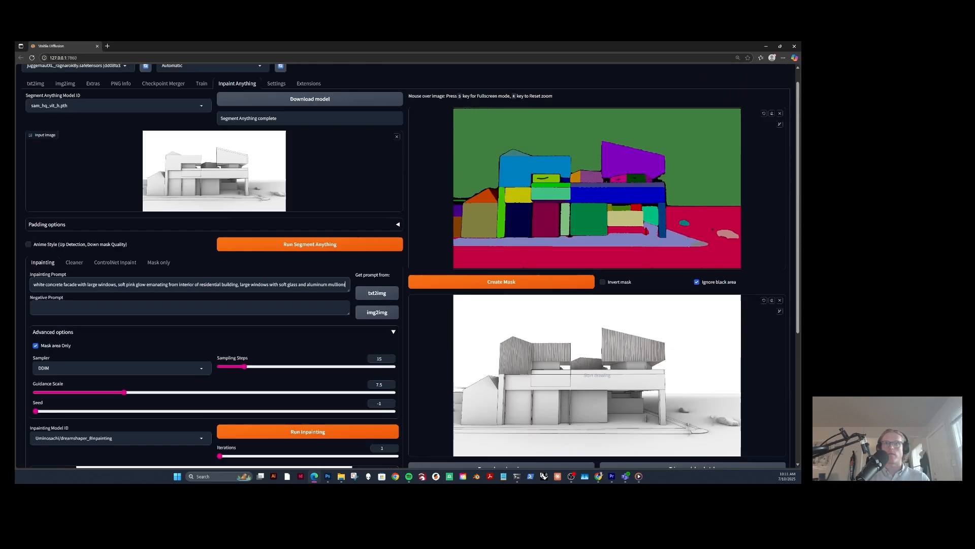
{"action": "left_click", "coordinate": [524, 297]}
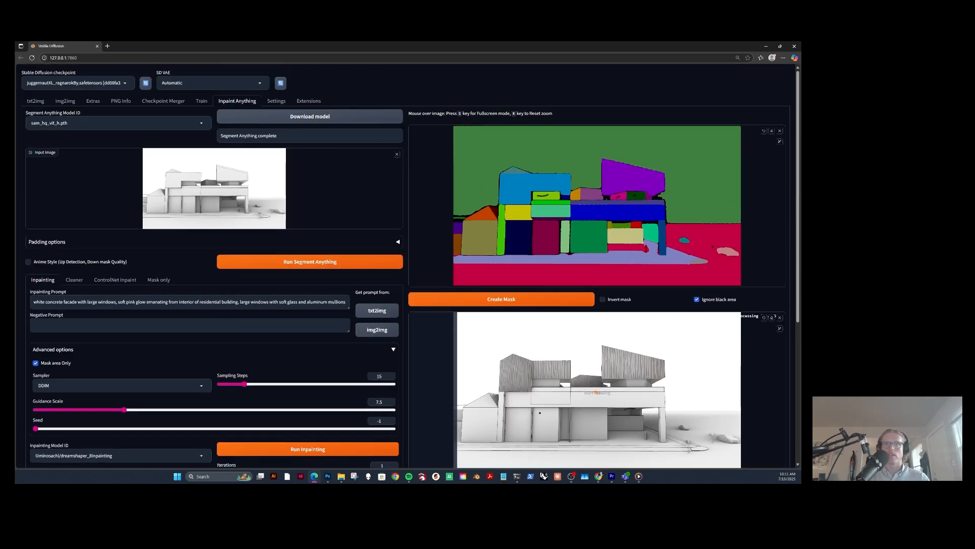
{"action": "scroll", "coordinate": [410, 266], "scroll_direction": "down", "scroll_amount": 1}
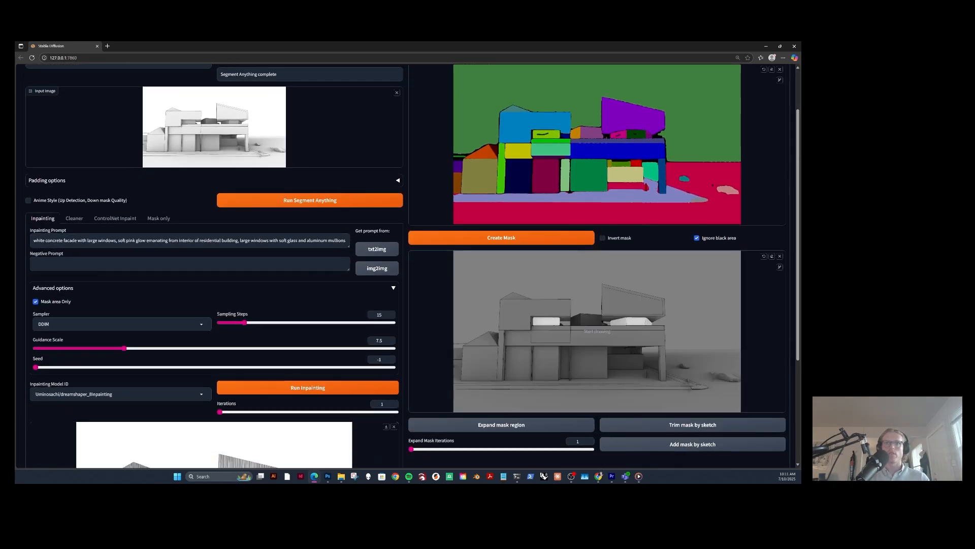
{"action": "scroll", "coordinate": [321, 279], "scroll_direction": "down", "scroll_amount": 2}
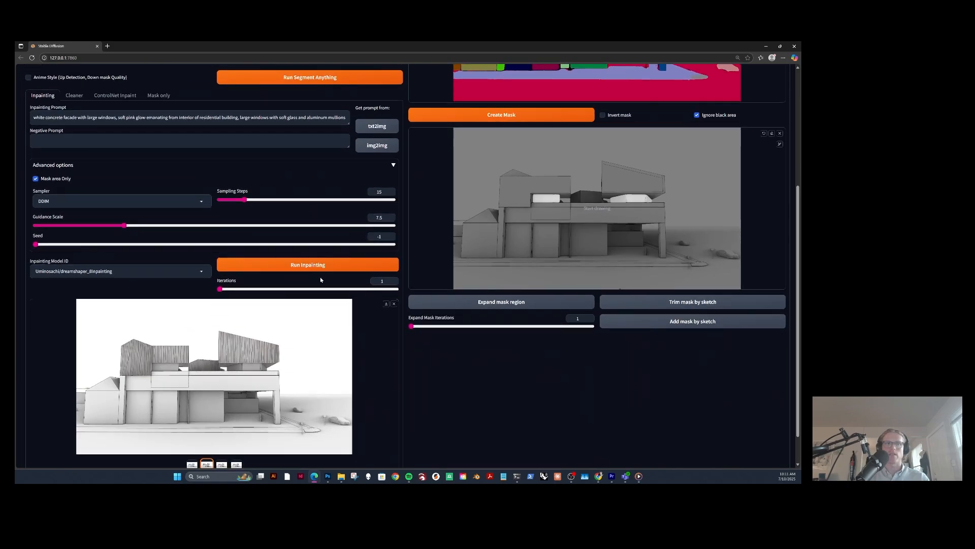
{"action": "left_click", "coordinate": [311, 264]}
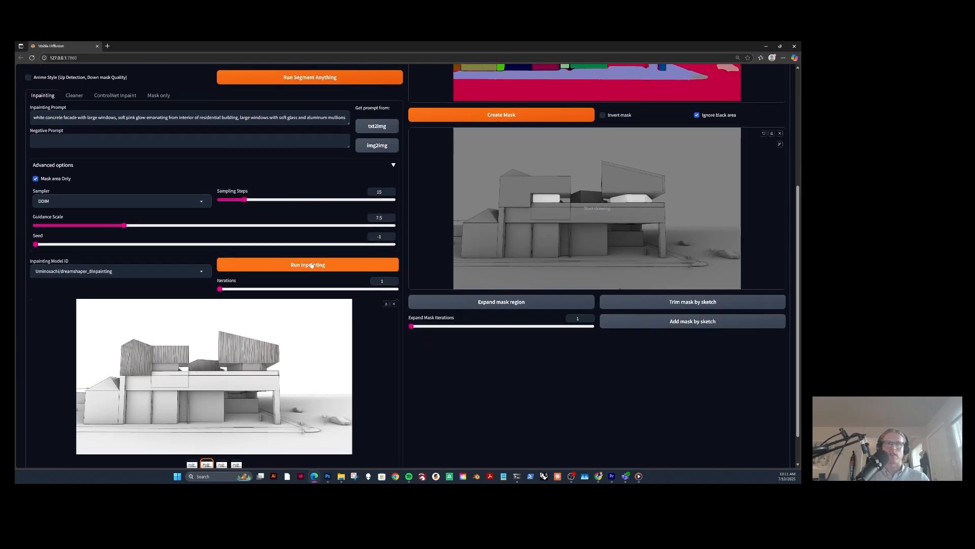
{"action": "scroll", "coordinate": [322, 315], "scroll_direction": "down", "scroll_amount": 1}
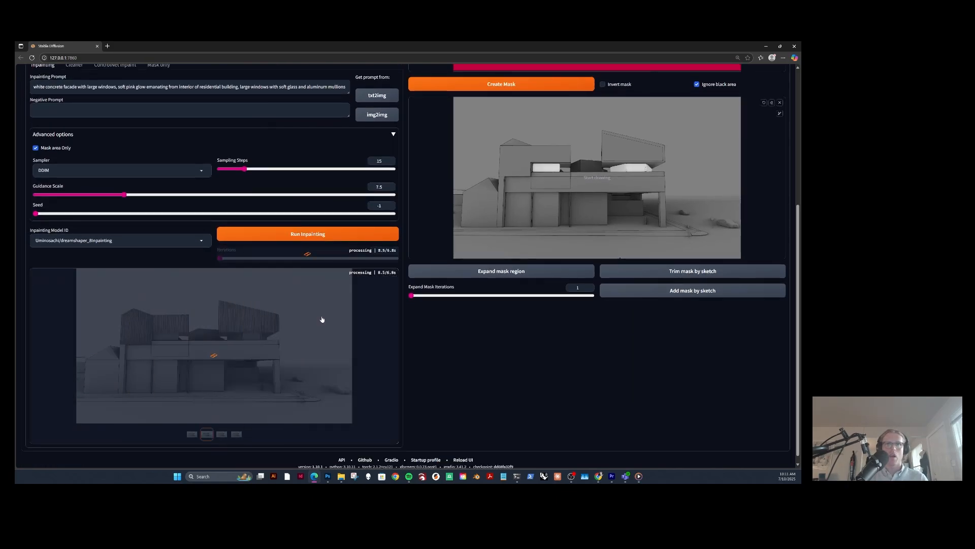
{"action": "key", "text": "alt+Tab"}
{"action": "left_click_drag", "start_coordinate": [535, 254], "coordinate": [523, 270]}
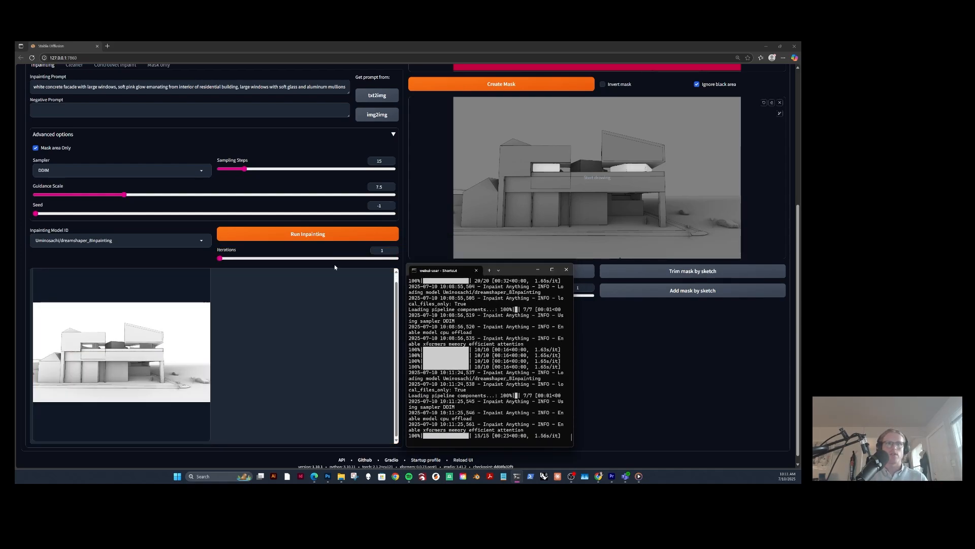
{"action": "left_click", "coordinate": [168, 351]}
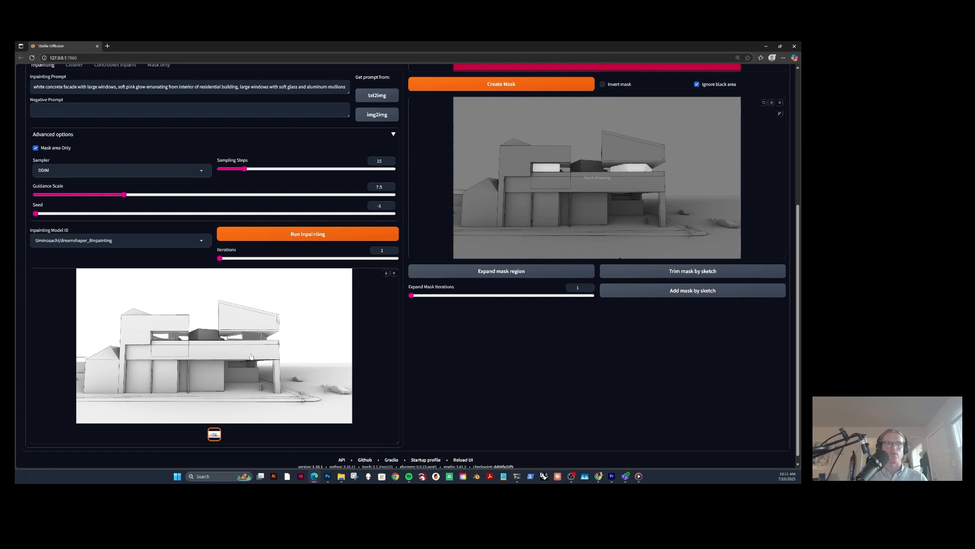
Replace the input image with the downloaded corrugated siding result and rerun Segment Anything on it.
{"action": "scroll", "coordinate": [460, 268], "scroll_direction": "up", "scroll_amount": 3}
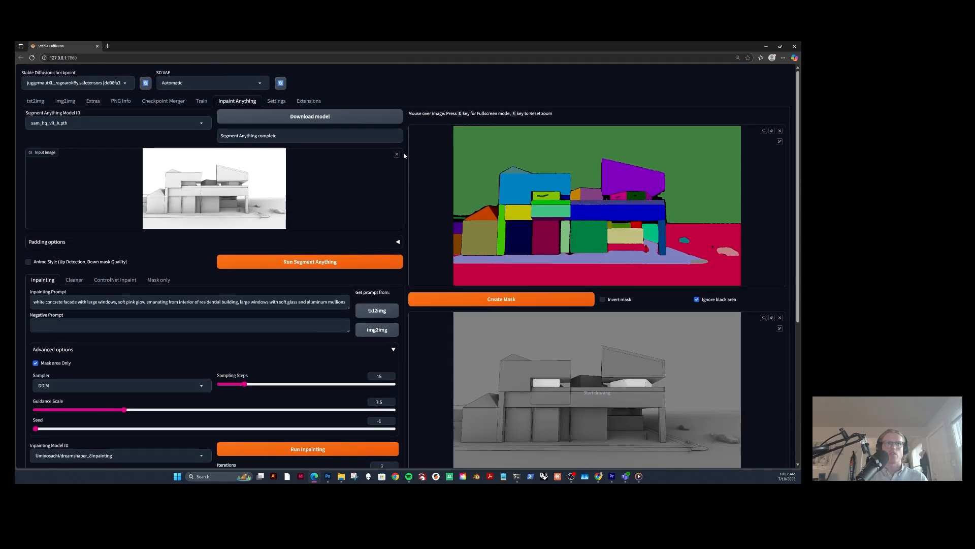
{"action": "scroll", "coordinate": [337, 212], "scroll_direction": "down", "scroll_amount": 3}
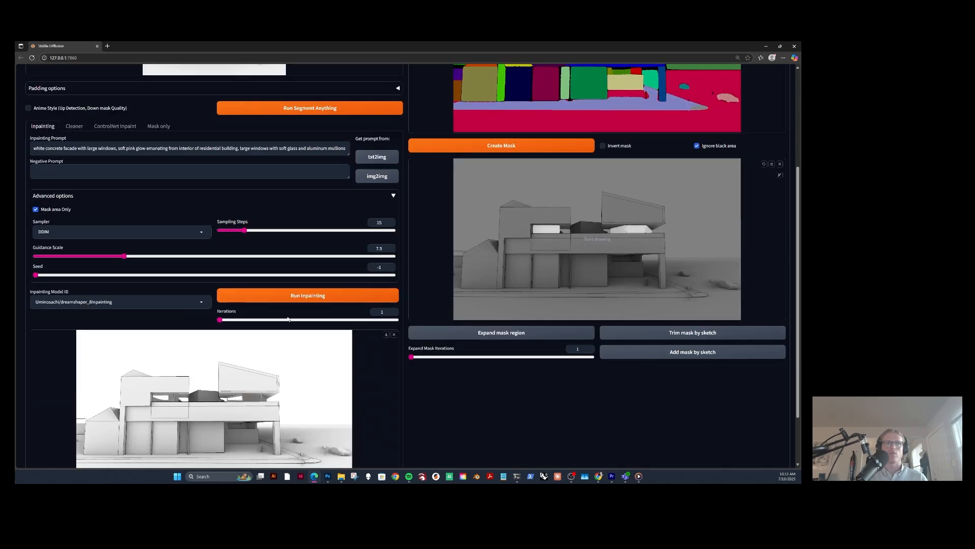
{"action": "scroll", "coordinate": [268, 185], "scroll_direction": "up", "scroll_amount": 3}
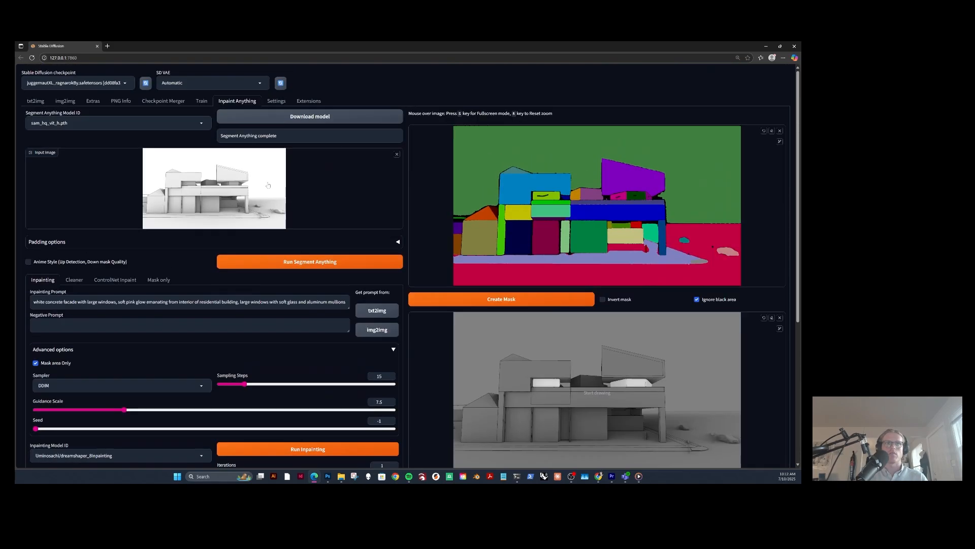
{"action": "left_click", "coordinate": [396, 155]}
{"action": "left_click", "coordinate": [784, 57]}
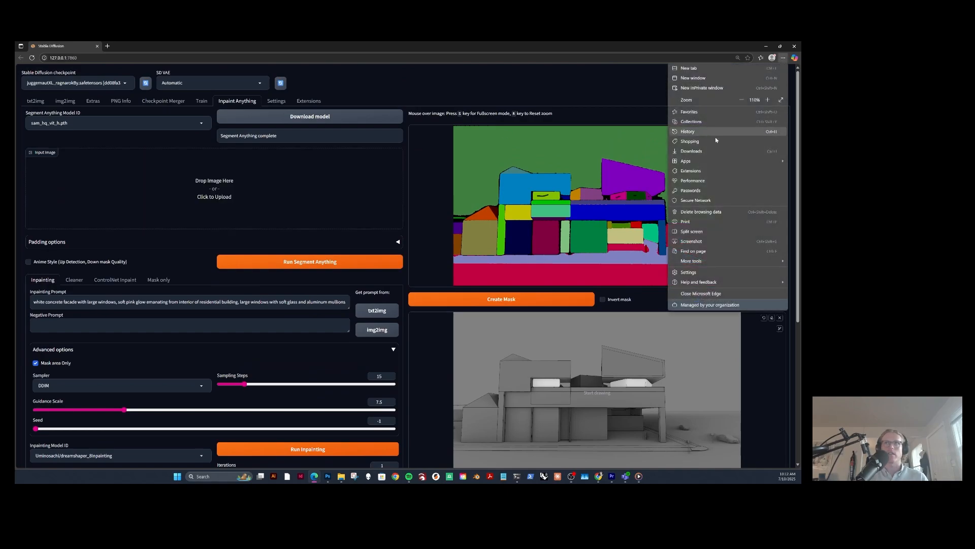
{"action": "left_click", "coordinate": [691, 151]}
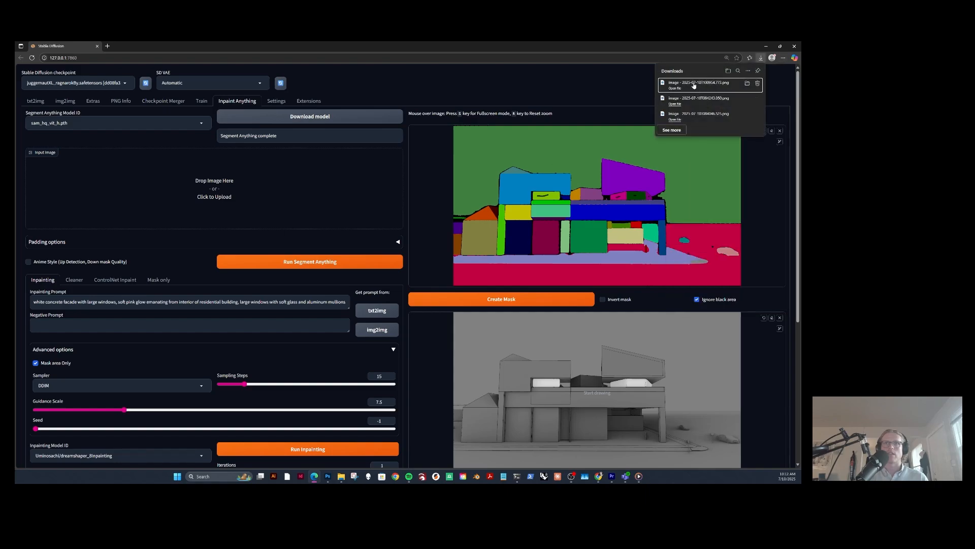
{"action": "left_click_drag", "start_coordinate": [697, 82], "coordinate": [275, 189]}
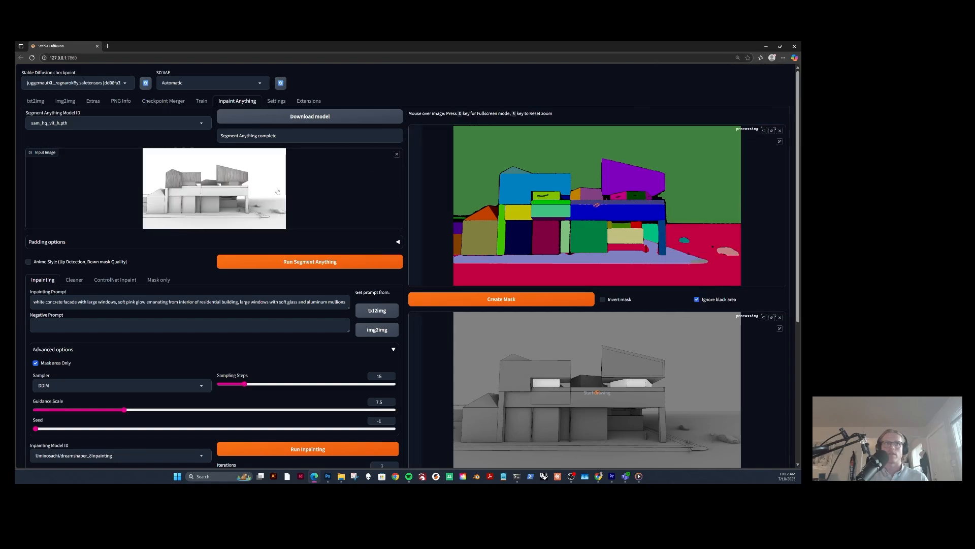
{"action": "left_click", "coordinate": [298, 265]}
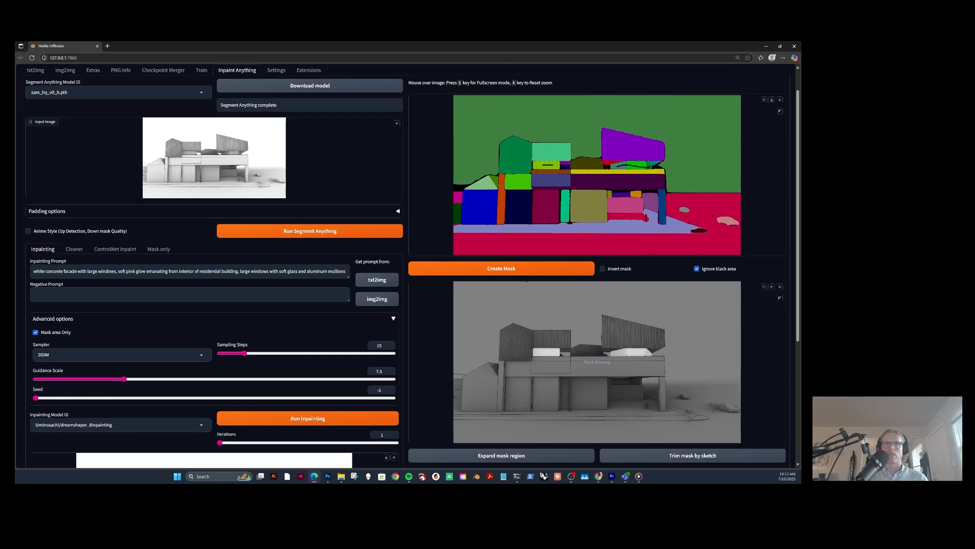
Create the mask from the marked recessed segments beneath the two upper volumes, adding the small leftover segment beneath the left one.
{"action": "left_click", "coordinate": [532, 268]}
{"action": "scroll", "coordinate": [551, 298], "scroll_direction": "down", "scroll_amount": 3}
{"action": "scroll", "coordinate": [551, 298], "scroll_direction": "up", "scroll_amount": 3}
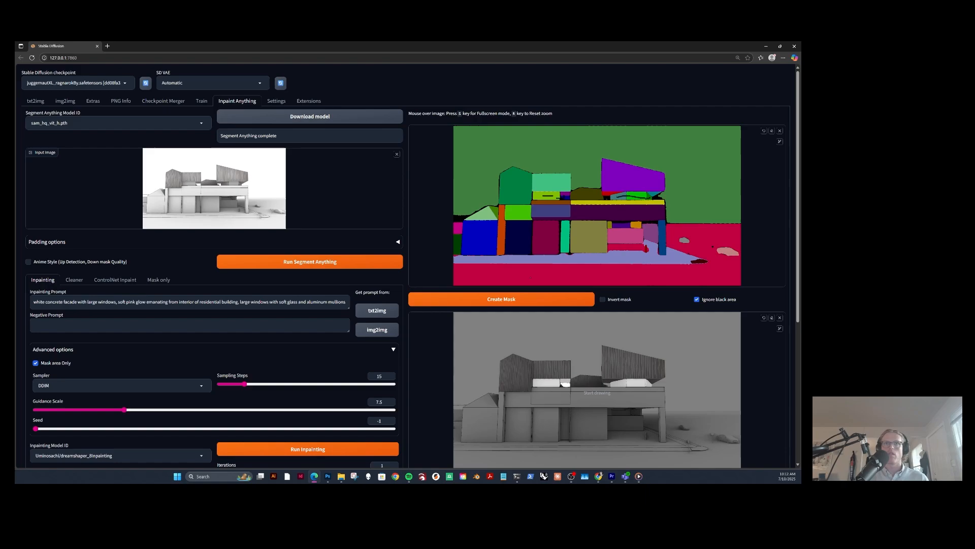
{"action": "left_click", "coordinate": [525, 301]}
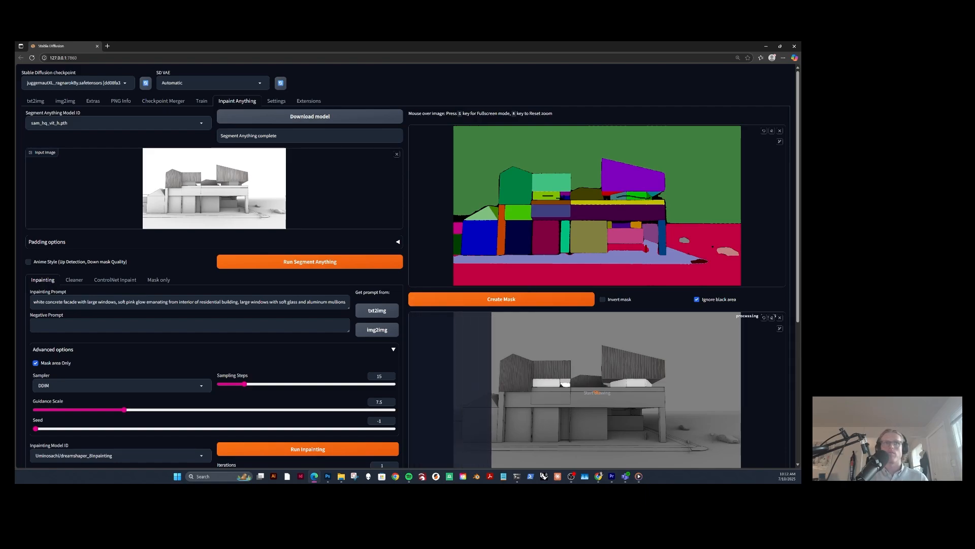
Try creating the mask without ignoring the black area, and restore the option and the mask.
{"action": "left_click", "coordinate": [697, 299]}
{"action": "left_click", "coordinate": [561, 300]}
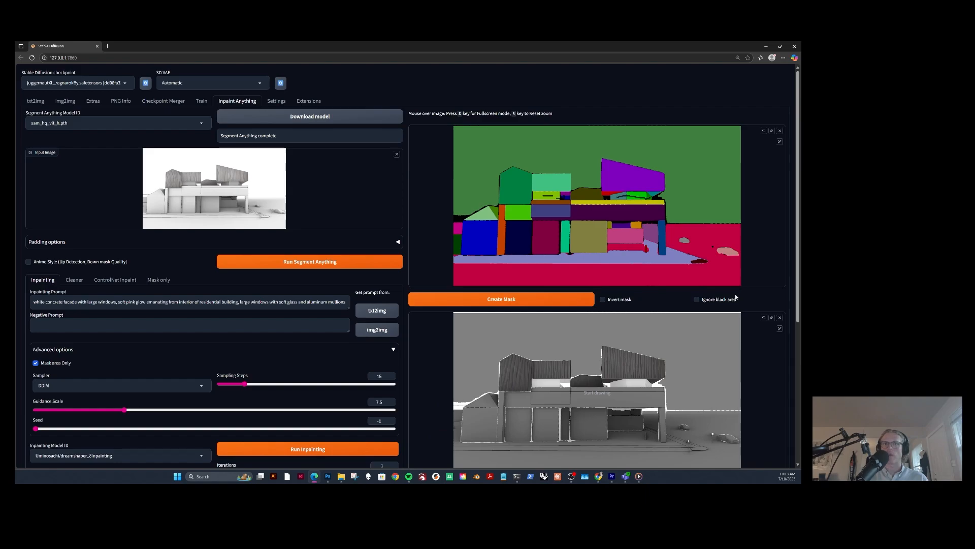
{"action": "left_click", "coordinate": [696, 299]}
{"action": "left_click", "coordinate": [515, 299]}
Run the inpainting on the masked recessed areas and download the result.
{"action": "scroll", "coordinate": [543, 298], "scroll_direction": "down", "scroll_amount": 3}
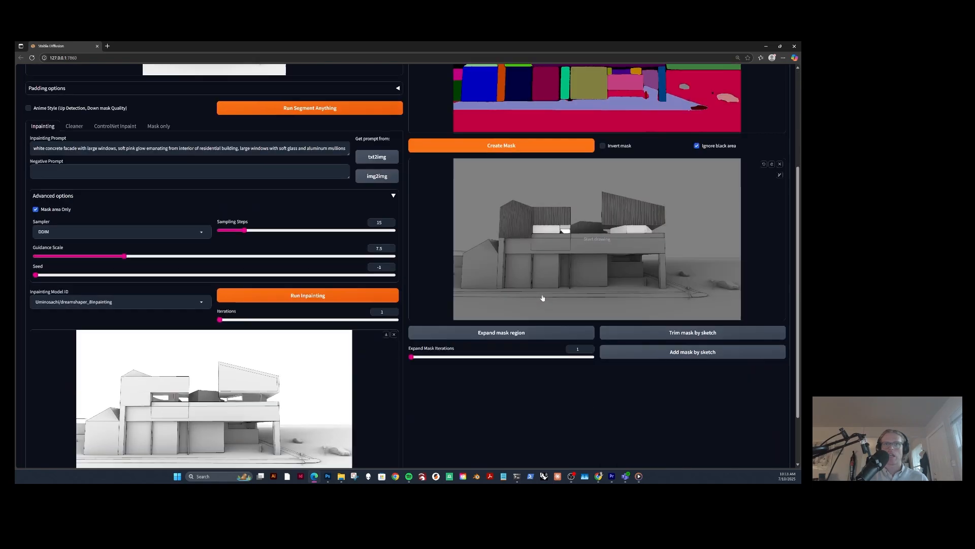
{"action": "scroll", "coordinate": [541, 297], "scroll_direction": "down", "scroll_amount": 1}
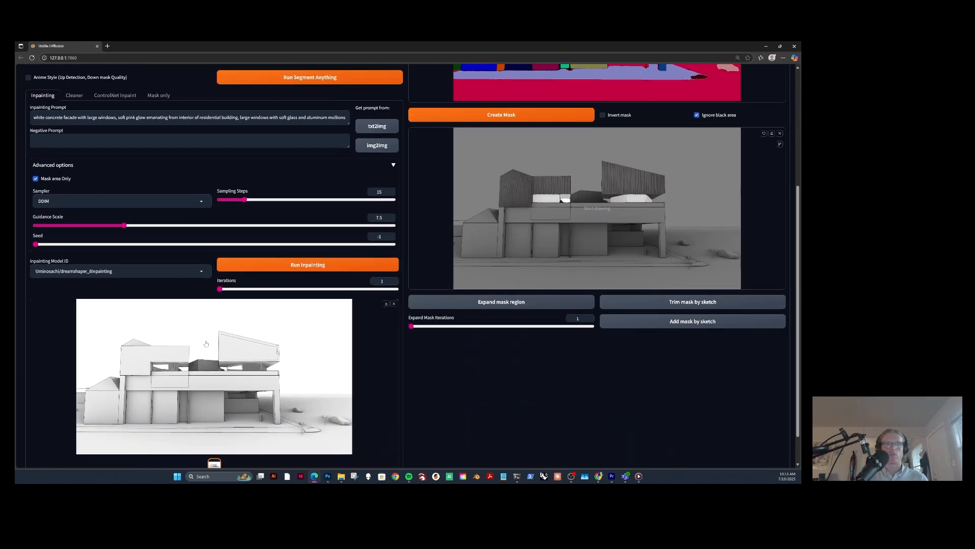
{"action": "scroll", "coordinate": [206, 344], "scroll_direction": "down", "scroll_amount": 1}
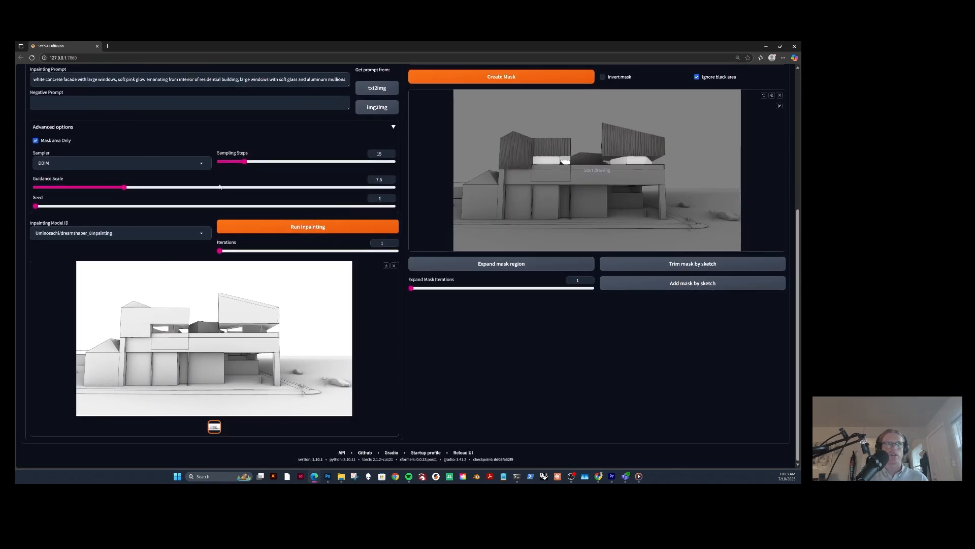
{"action": "left_click", "coordinate": [285, 228]}
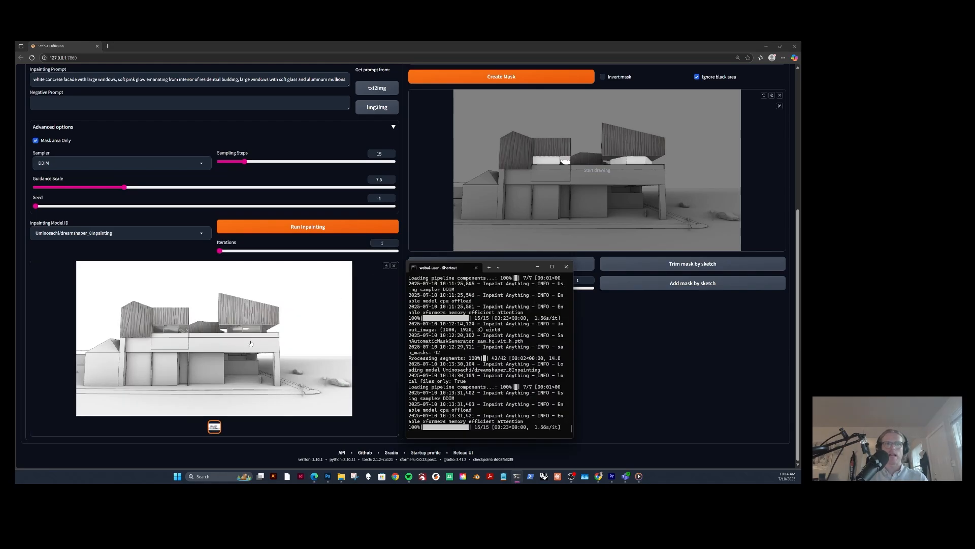
{"action": "left_click", "coordinate": [387, 265]}
Replace the input image with the newly downloaded inpainting result and segment it again.
{"action": "scroll", "coordinate": [347, 352], "scroll_direction": "up", "scroll_amount": 5}
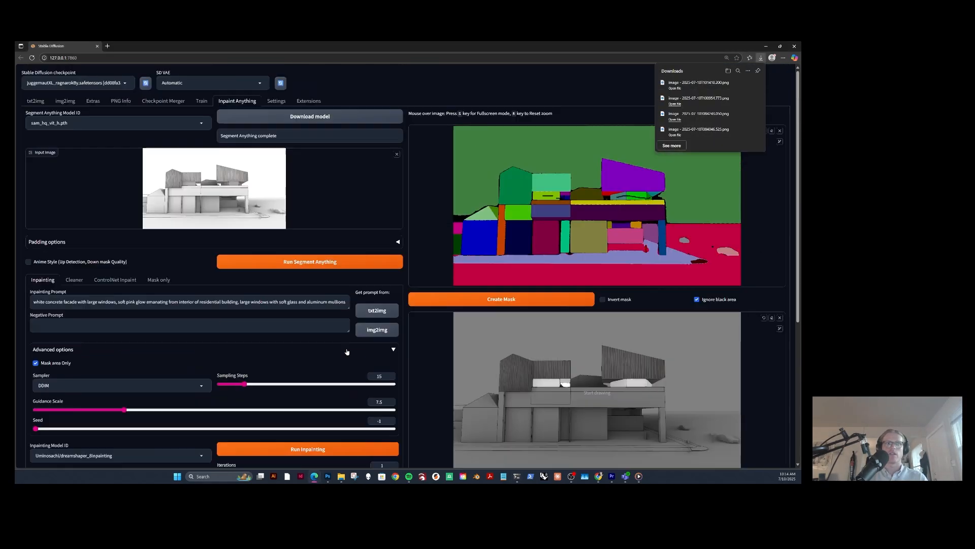
{"action": "left_click_drag", "start_coordinate": [696, 87], "coordinate": [305, 206]}
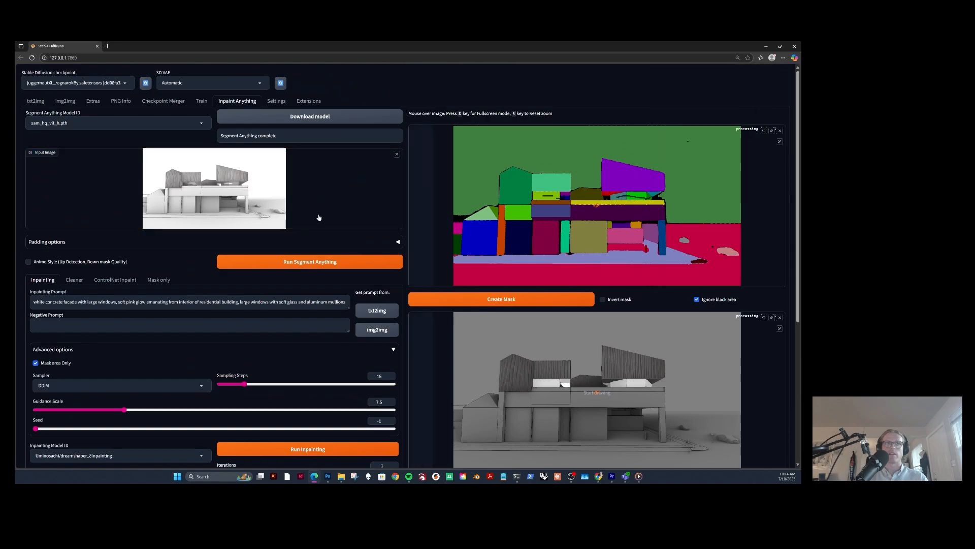
{"action": "left_click", "coordinate": [351, 261]}
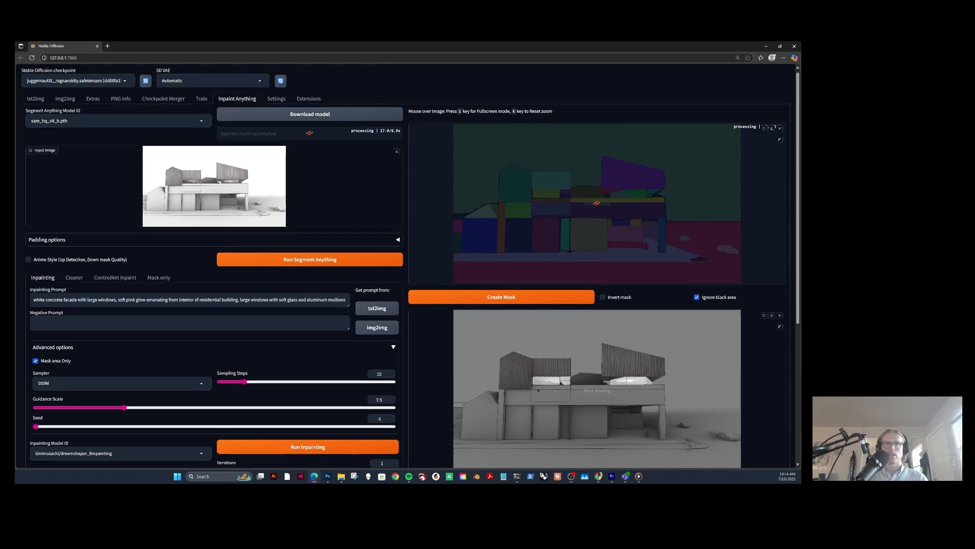
Mark the long horizontal band and its supporting columns on the segmentation map and create a mask from them.
{"action": "scroll", "coordinate": [411, 267], "scroll_direction": "down", "scroll_amount": 1}
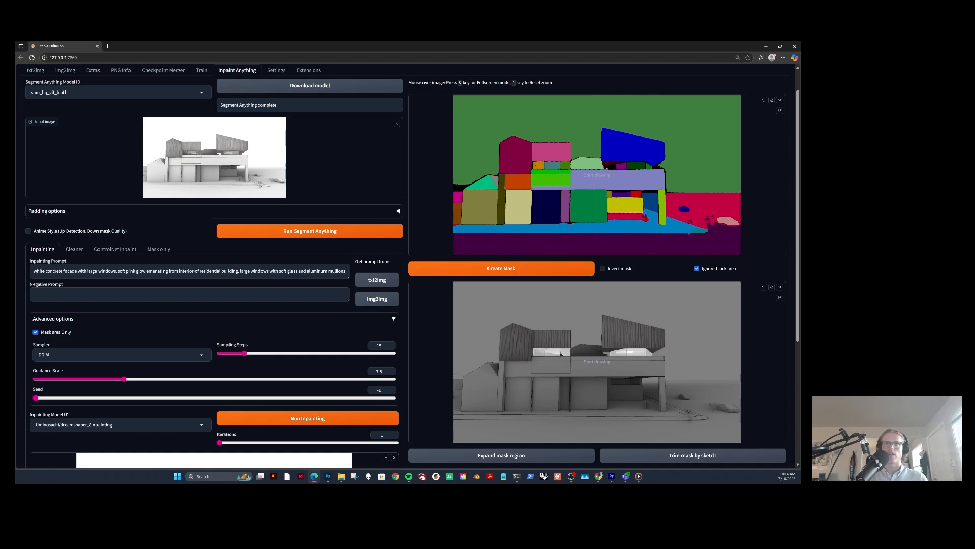
{"action": "left_click_drag", "start_coordinate": [546, 182], "coordinate": [642, 182]}
{"action": "left_click_drag", "start_coordinate": [556, 174], "coordinate": [630, 176]}
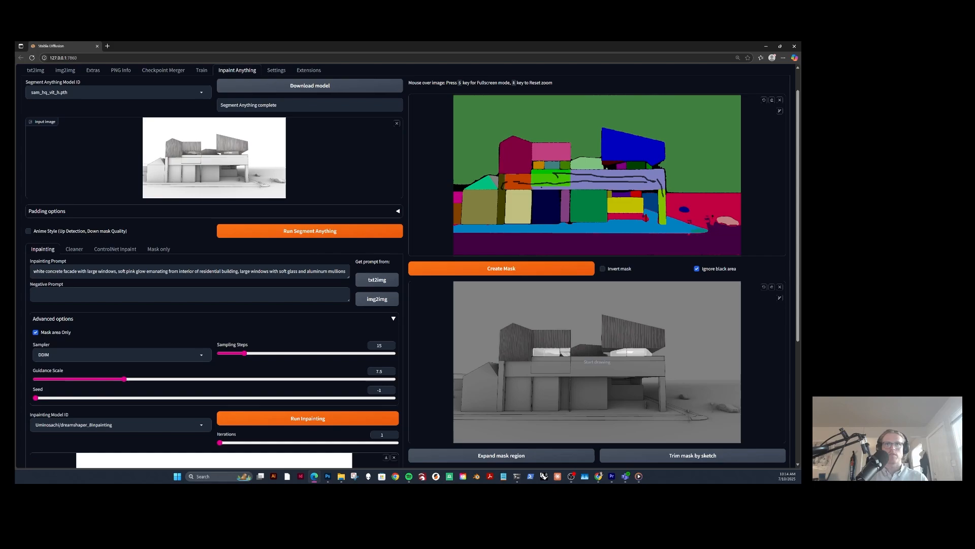
{"action": "left_click", "coordinate": [518, 270]}
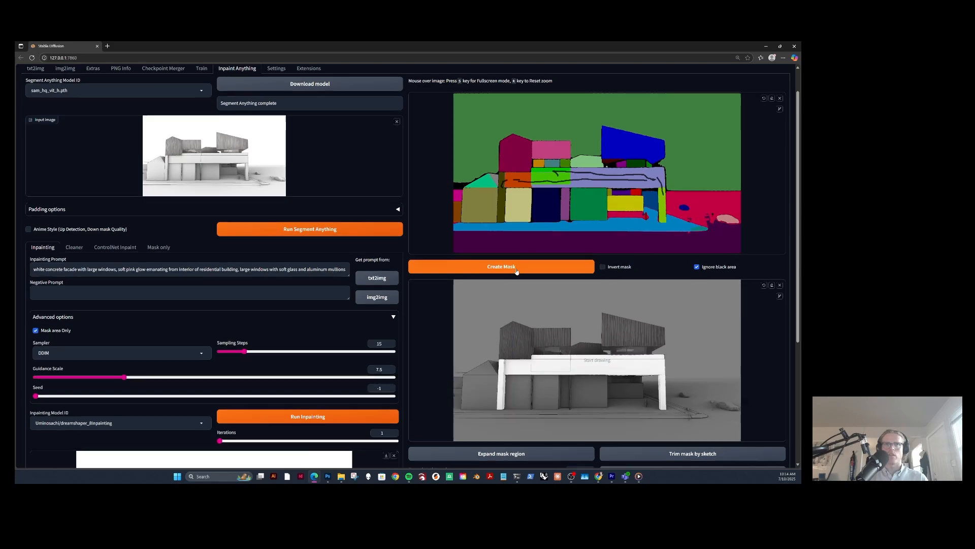
{"action": "scroll", "coordinate": [389, 286], "scroll_direction": "down", "scroll_amount": 4}
{"action": "scroll", "coordinate": [173, 202], "scroll_direction": "up", "scroll_amount": 1}
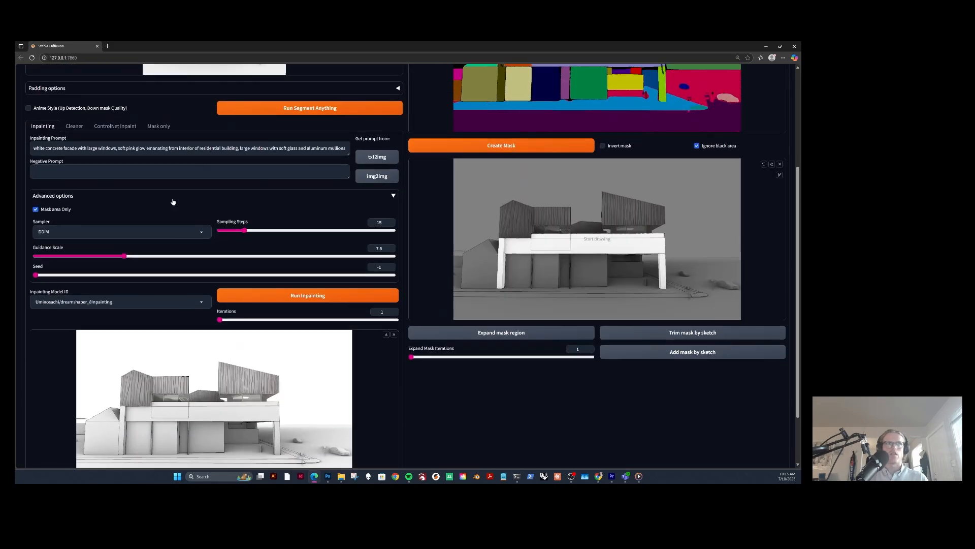
Replace the inpainting prompt with "light grey strip form concrete facade, panelized concrete with visible vertical seams, matte texture".
{"action": "triple_click", "coordinate": [248, 147]}
{"action": "left_click", "coordinate": [248, 147]}
{"action": "triple_click", "coordinate": [247, 148]}
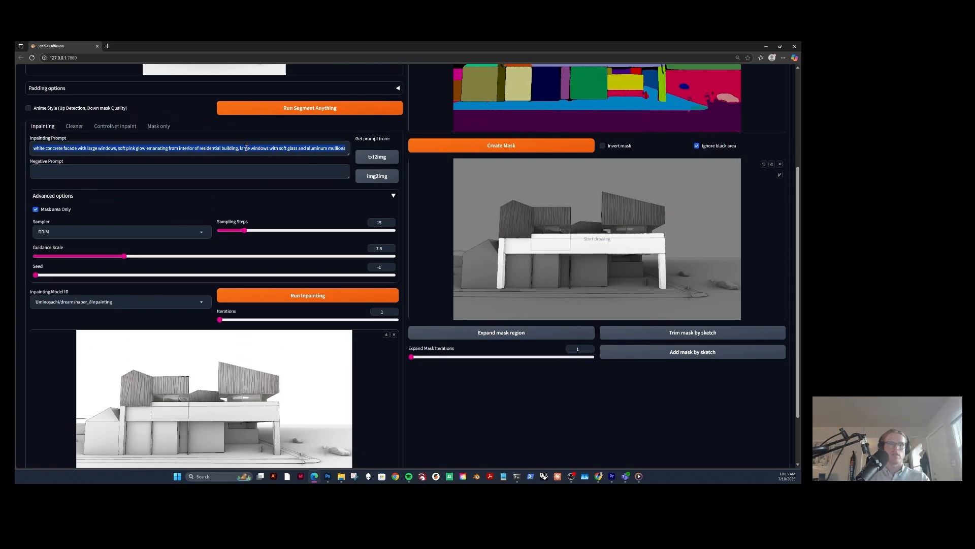
{"action": "type", "text": "light grey strip form concrete facade,"}
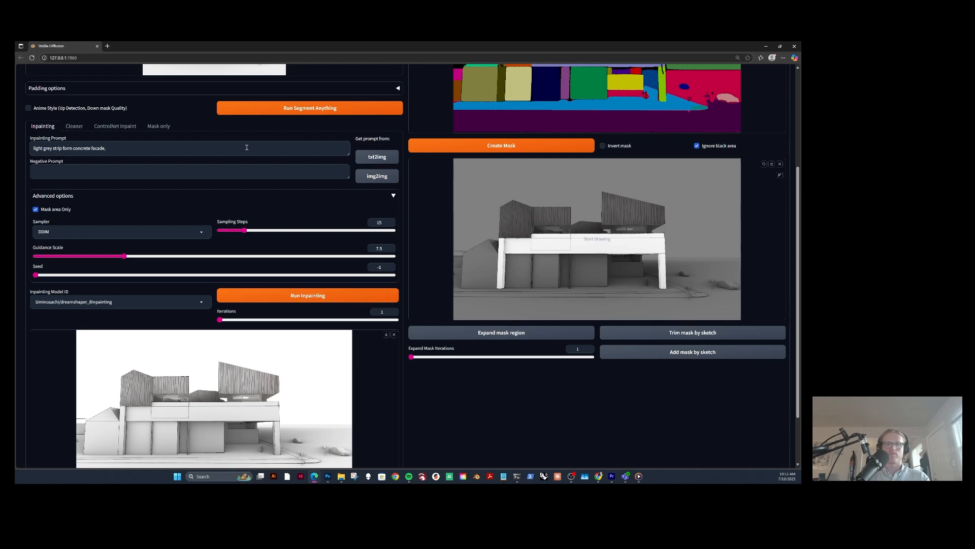
{"action": "type", "text": "panelized concrete with visible vertical seams, matte textur"}
{"action": "type", "text": "e"}
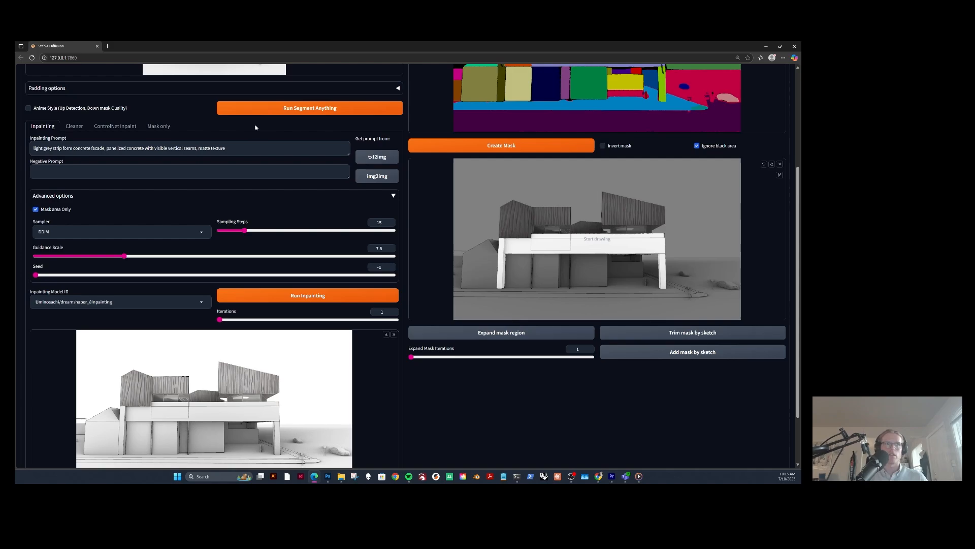
Run the inpainting on the masked horizontal frame and its columns and select the generated result.
{"action": "left_click", "coordinate": [396, 310]}
{"action": "left_click", "coordinate": [331, 295]}
{"action": "scroll", "coordinate": [330, 295], "scroll_direction": "down", "scroll_amount": 2}
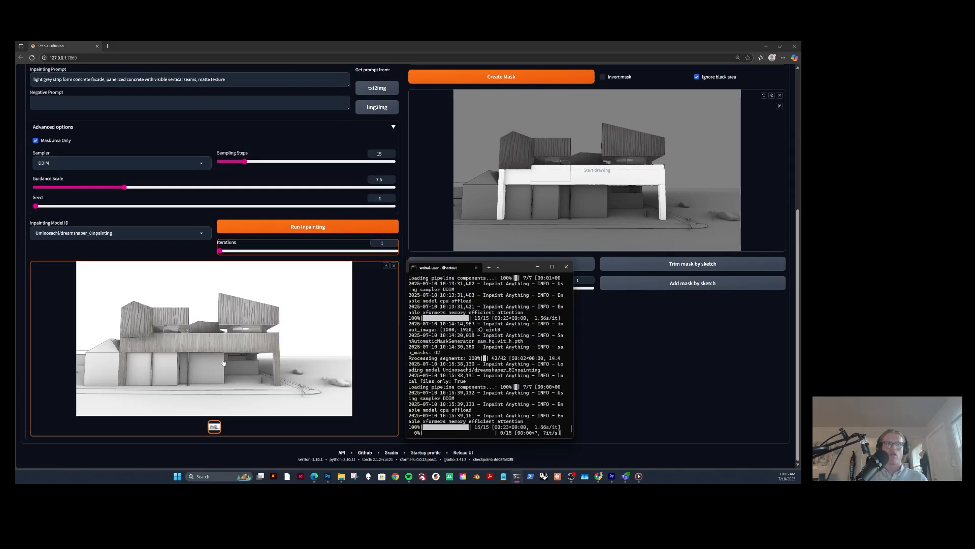
{"action": "left_click", "coordinate": [216, 429]}
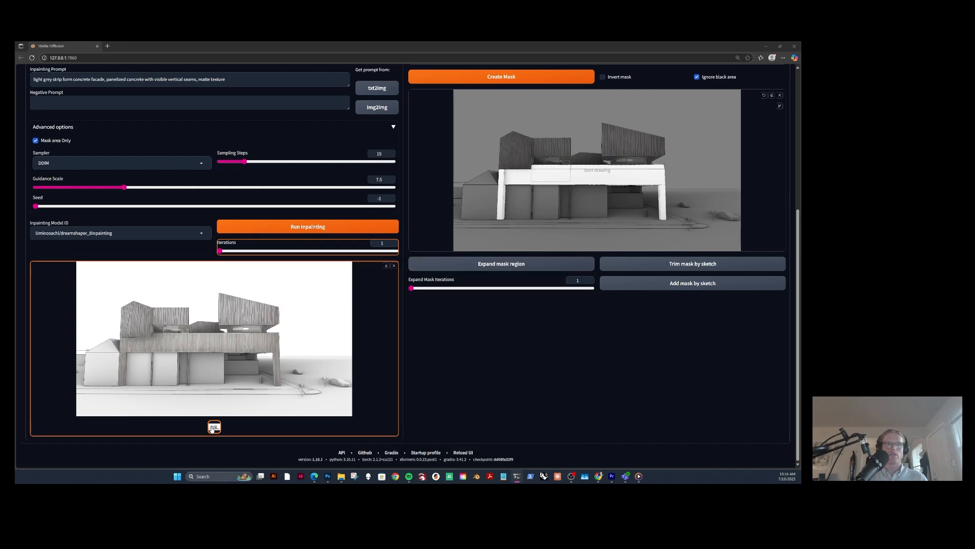
Set the inpainting iterations to 2 and inspect the generated frame texture at enlarged size.
{"action": "left_click", "coordinate": [393, 243]}
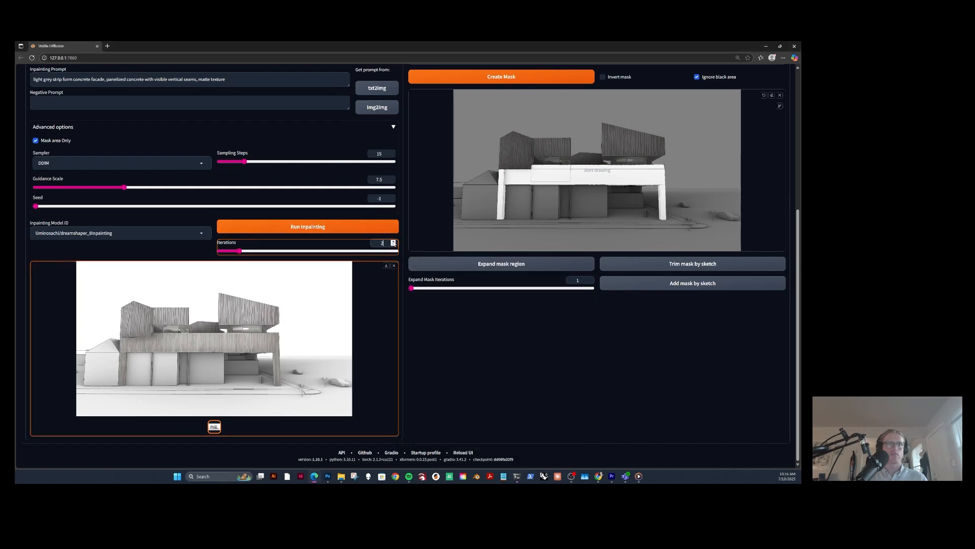
{"action": "left_click", "coordinate": [219, 345]}
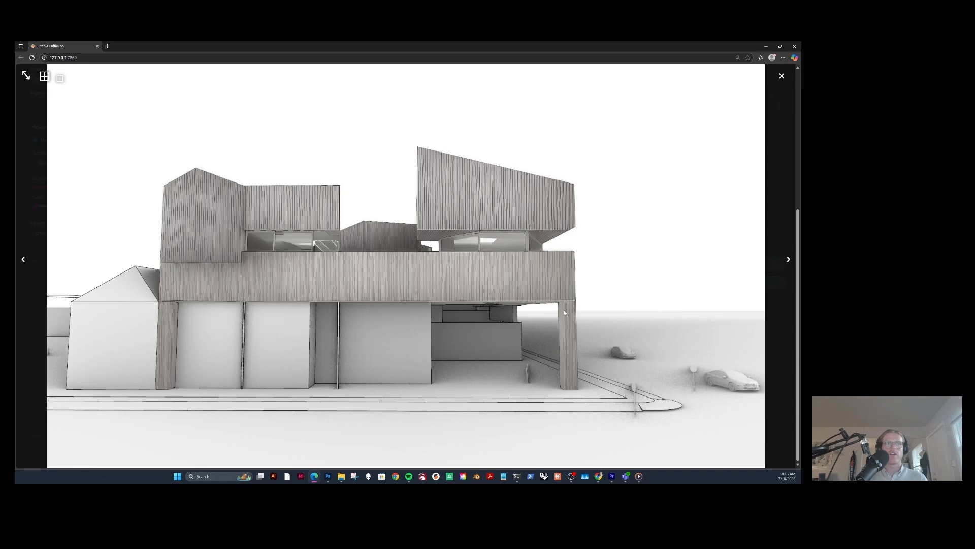
{"action": "left_click", "coordinate": [501, 240]}
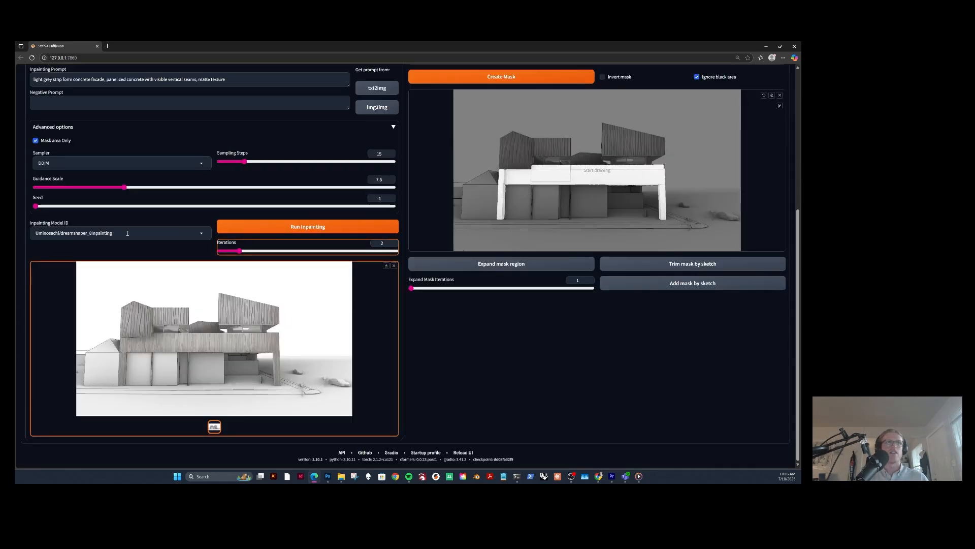
Switch the inpainting model to Uminosachi/realisticVisionV51_v51VAE-inpainting and look over the available models.
{"action": "left_click", "coordinate": [106, 235]}
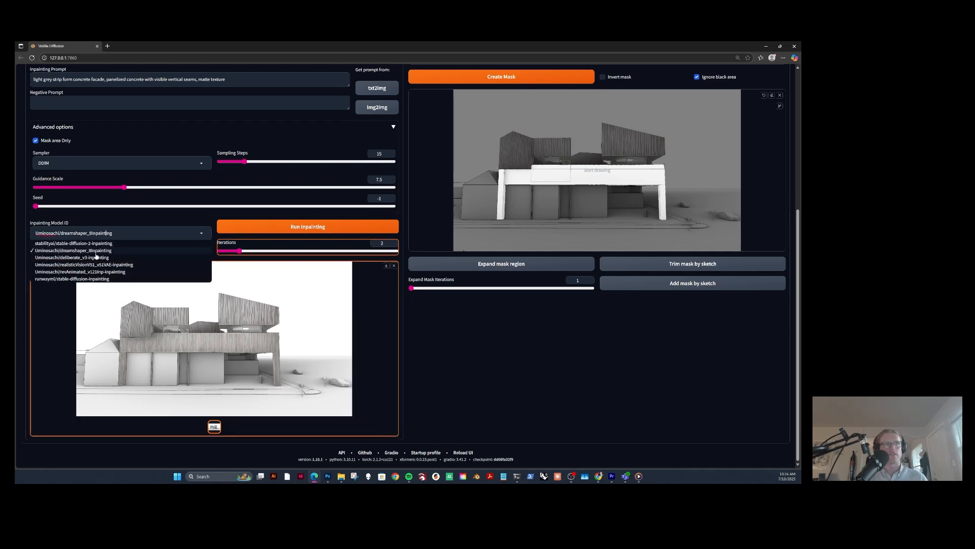
{"action": "left_click", "coordinate": [98, 234]}
{"action": "left_click", "coordinate": [92, 280]}
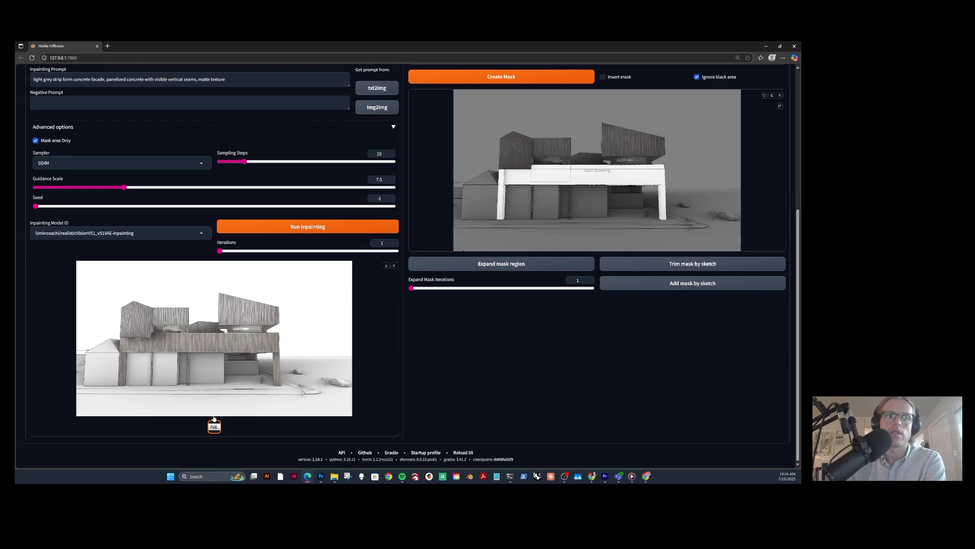
{"action": "left_click", "coordinate": [141, 235]}
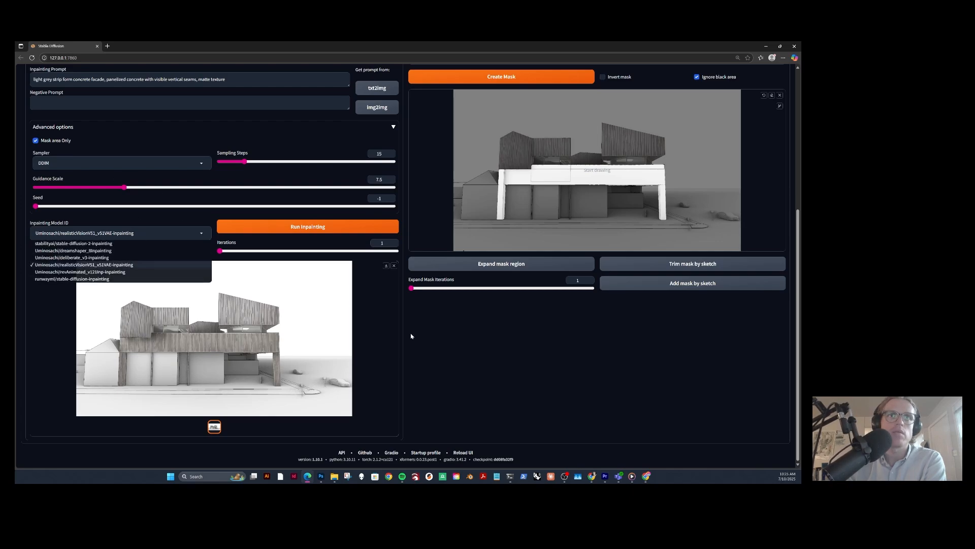
Review the segmentation map, the frame mask, the inpainting settings and the resulting image.
{"action": "scroll", "coordinate": [372, 304], "scroll_direction": "up", "scroll_amount": 5}
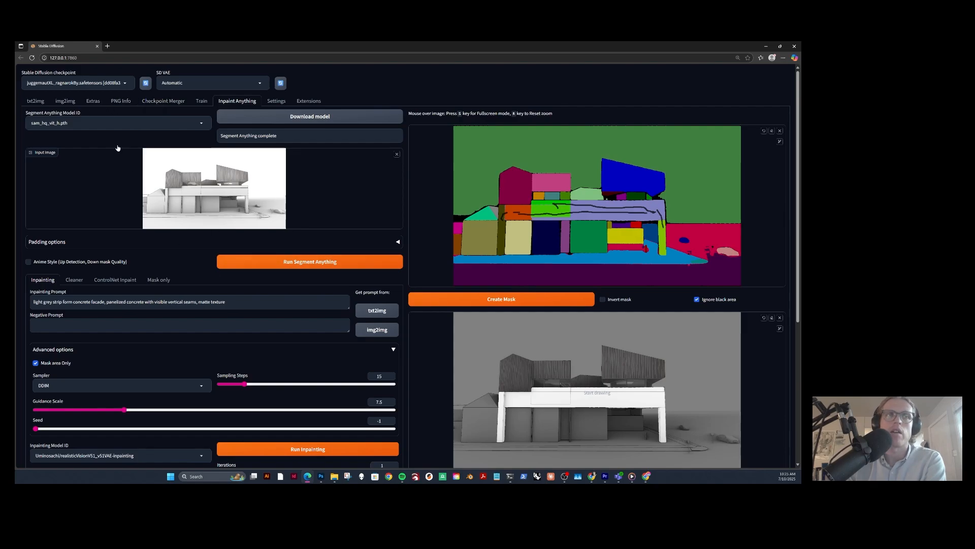
{"action": "scroll", "coordinate": [233, 270], "scroll_direction": "down", "scroll_amount": 3}
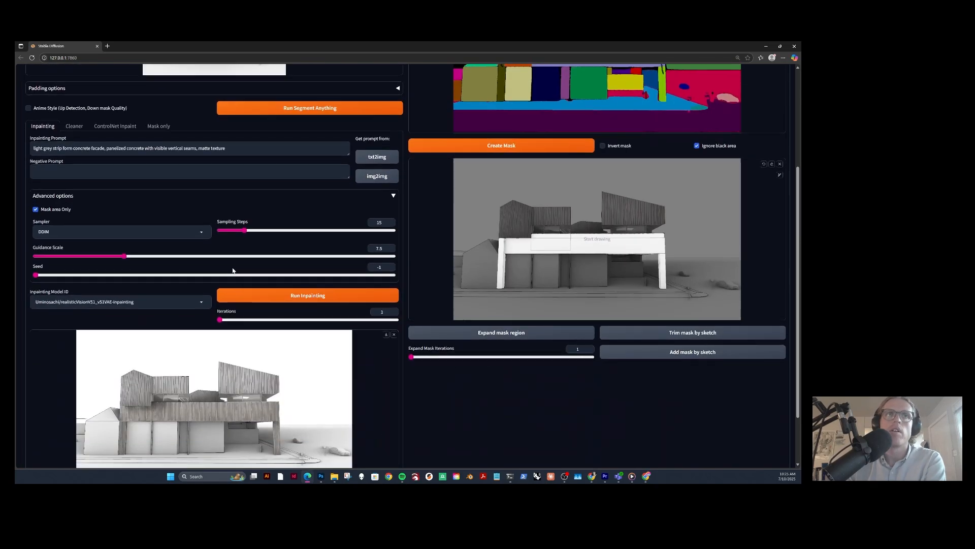
{"action": "scroll", "coordinate": [233, 270], "scroll_direction": "down", "scroll_amount": 2}
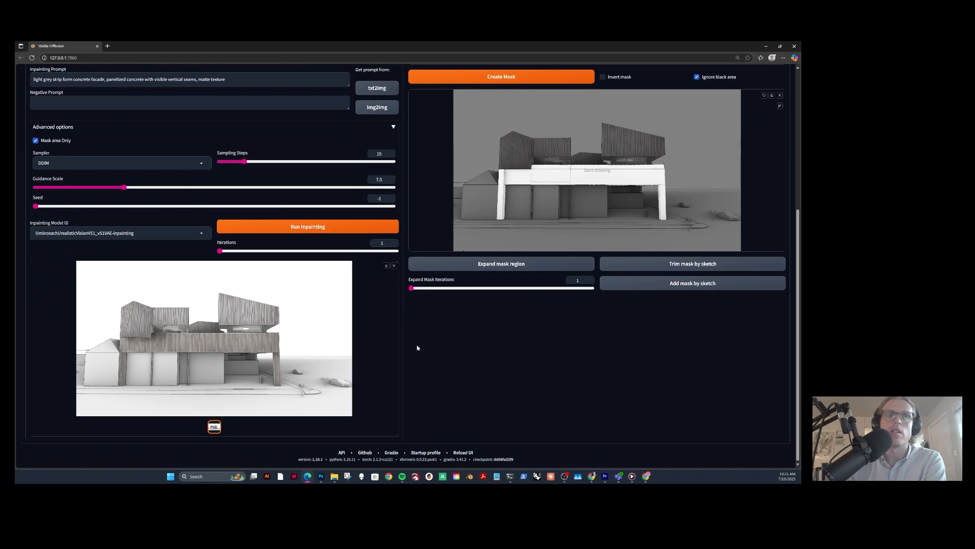
{"action": "scroll", "coordinate": [396, 352], "scroll_direction": "up", "scroll_amount": 5}
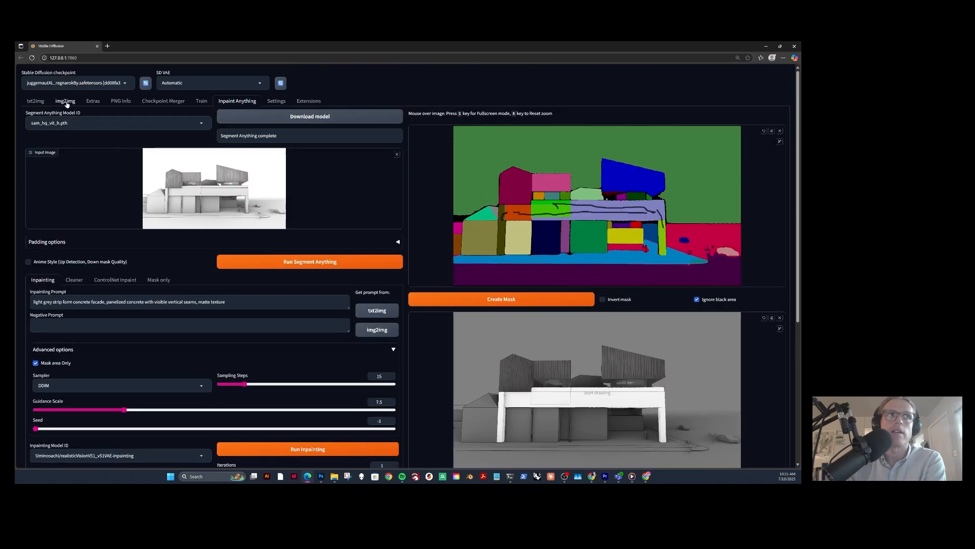
{"action": "scroll", "coordinate": [264, 260], "scroll_direction": "down", "scroll_amount": 4}
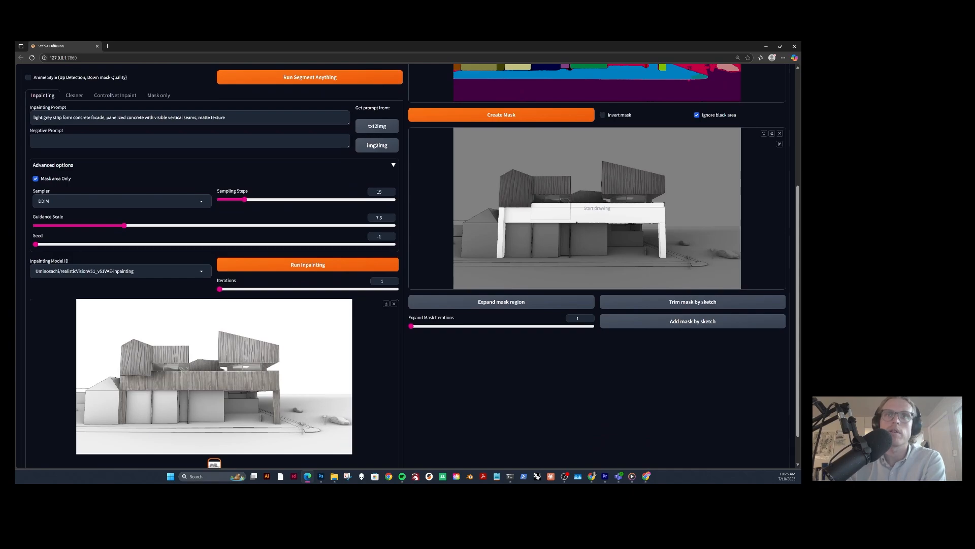
{"action": "scroll", "coordinate": [227, 370], "scroll_direction": "up", "scroll_amount": 4}
{"action": "scroll", "coordinate": [229, 370], "scroll_direction": "down", "scroll_amount": 5}
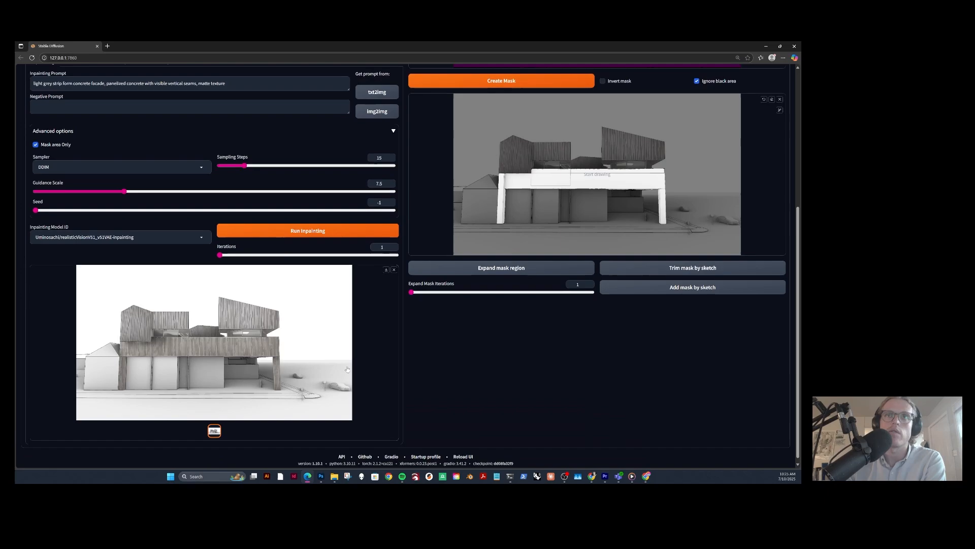
{"action": "scroll", "coordinate": [195, 330], "scroll_direction": "up", "scroll_amount": 5}
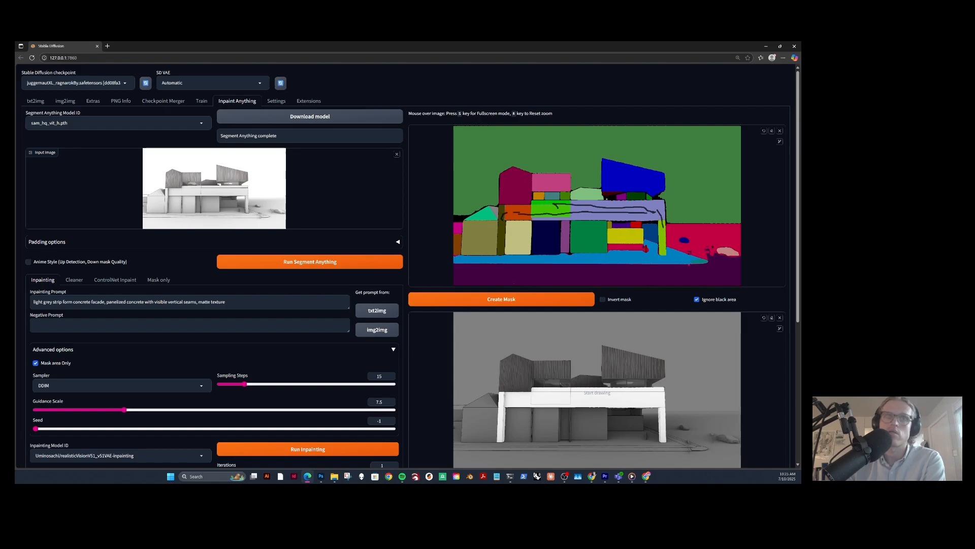
{"action": "scroll", "coordinate": [512, 285], "scroll_direction": "down", "scroll_amount": 5}
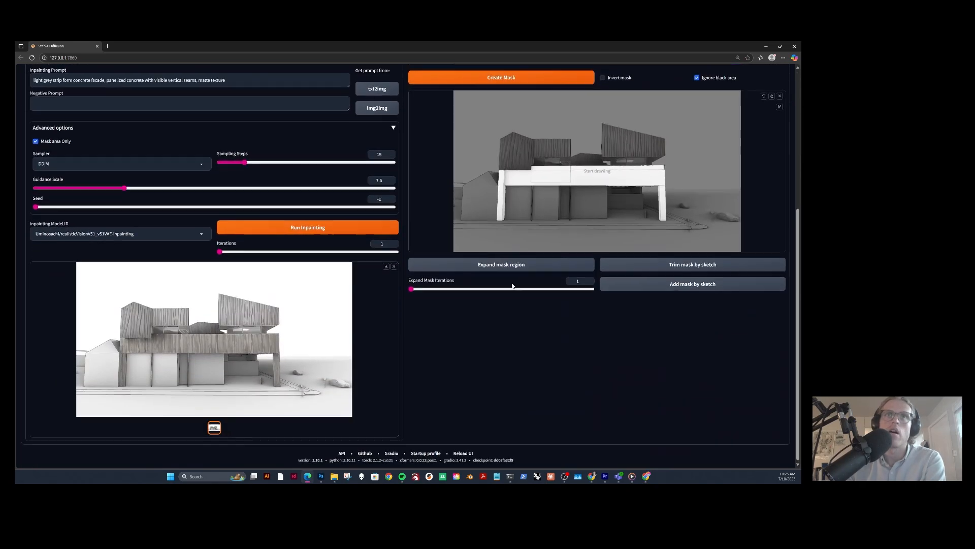
{"action": "scroll", "coordinate": [512, 286], "scroll_direction": "up", "scroll_amount": 5}
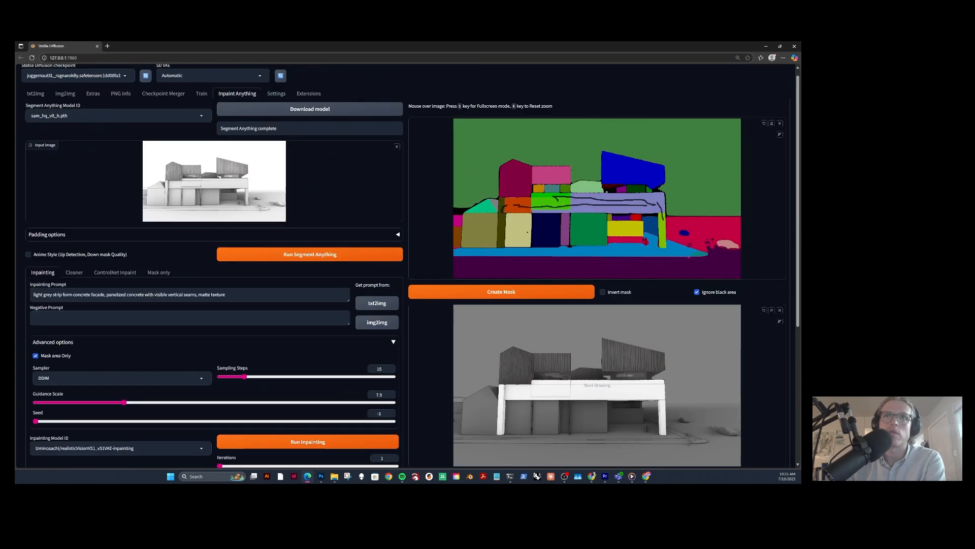
{"action": "scroll", "coordinate": [512, 286], "scroll_direction": "down", "scroll_amount": 5}
{"action": "scroll", "coordinate": [272, 188], "scroll_direction": "up", "scroll_amount": 5}
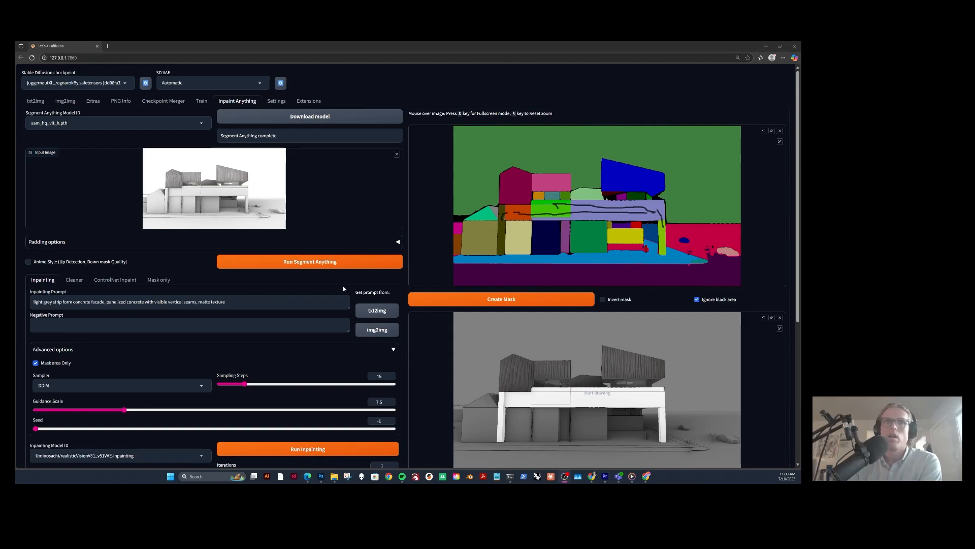
Load the new-rgb building image as the source image for an img2img Inpaint upload.
{"action": "left_click", "coordinate": [65, 101]}
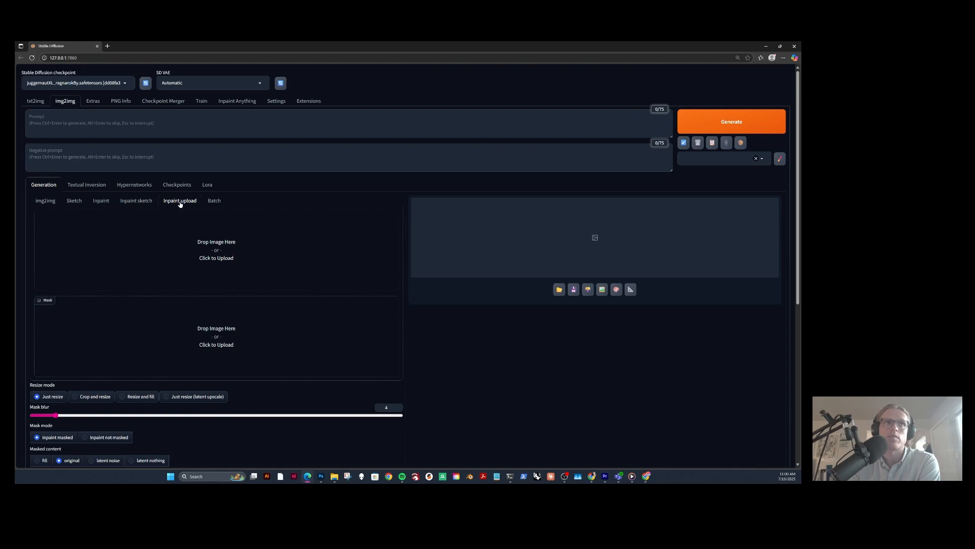
{"action": "left_click", "coordinate": [214, 243]}
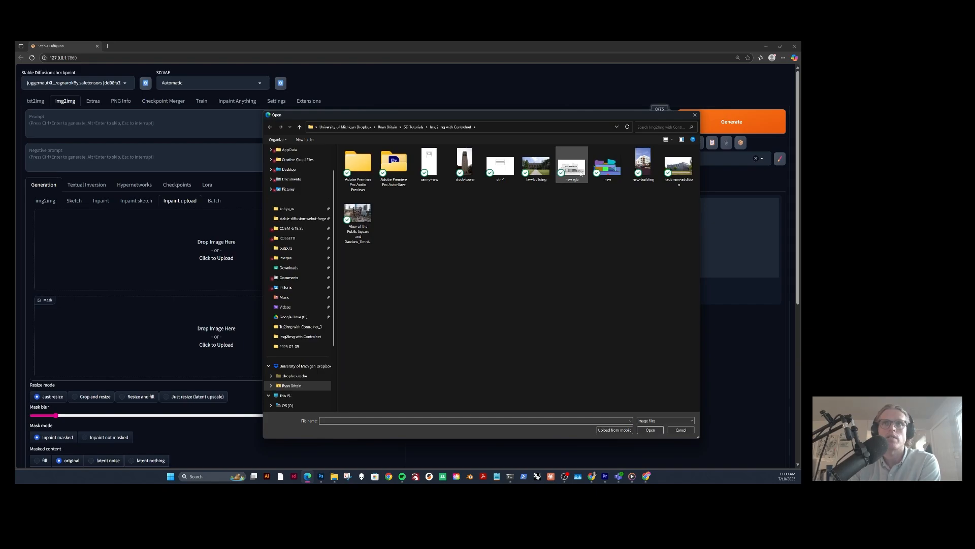
{"action": "left_click", "coordinate": [572, 168]}
{"action": "left_click", "coordinate": [650, 430]}
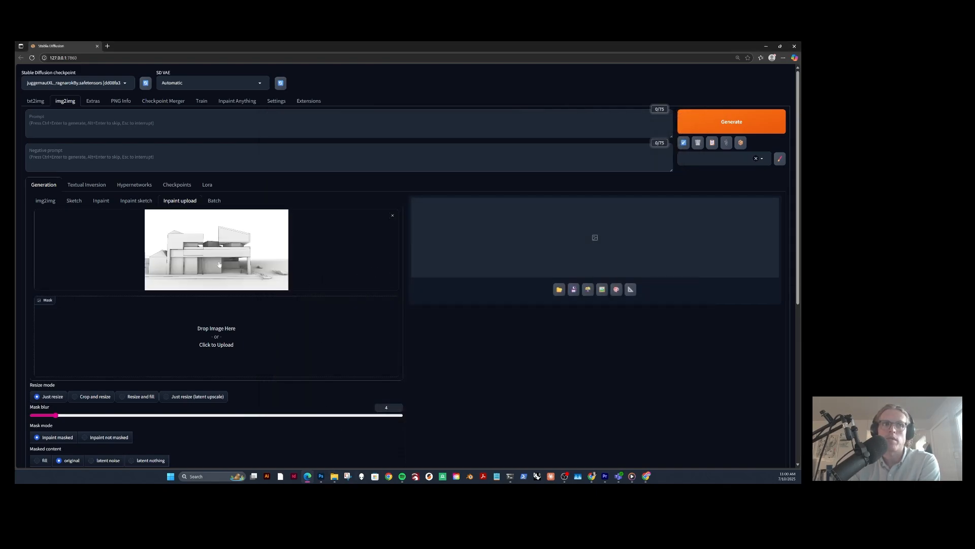
{"action": "scroll", "coordinate": [216, 262], "scroll_direction": "down", "scroll_amount": 1}
{"action": "scroll", "coordinate": [229, 238], "scroll_direction": "down", "scroll_amount": 2}
{"action": "scroll", "coordinate": [229, 237], "scroll_direction": "up", "scroll_amount": 3}
{"action": "scroll", "coordinate": [233, 332], "scroll_direction": "down", "scroll_amount": 1}
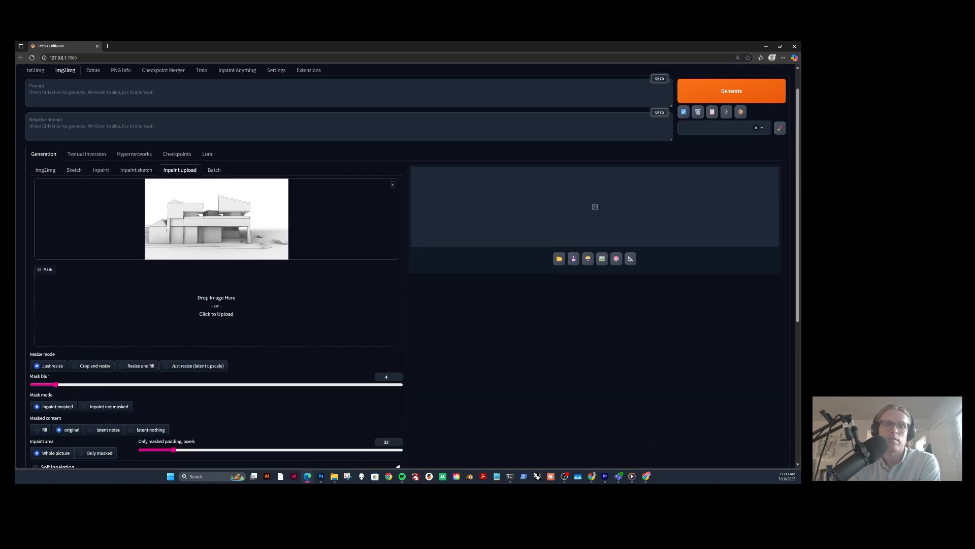
Switch to Photoshop and bring the building image document with the new-rgb base layer into view.
{"action": "key", "text": "alt+Tab"}
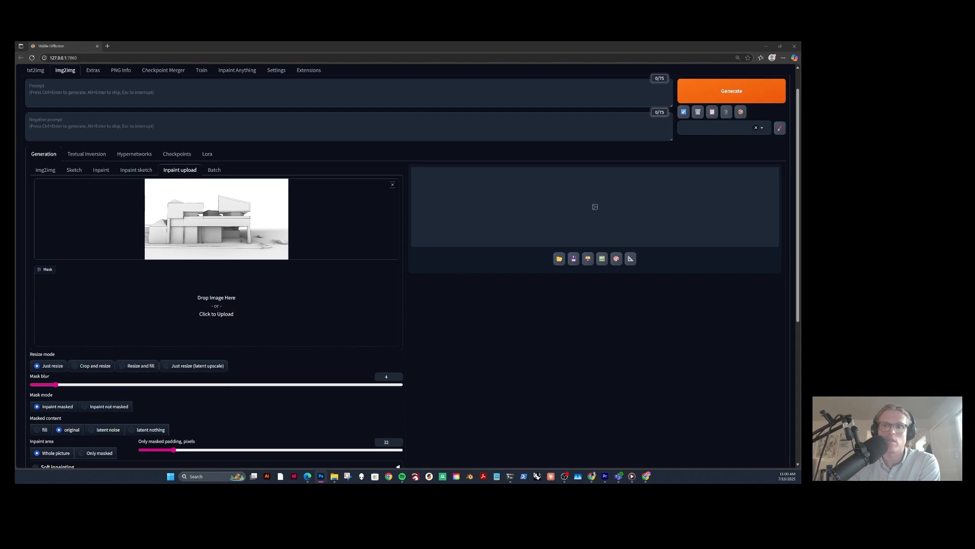
{"action": "left_click_drag", "start_coordinate": [492, 72], "coordinate": [544, 42]}
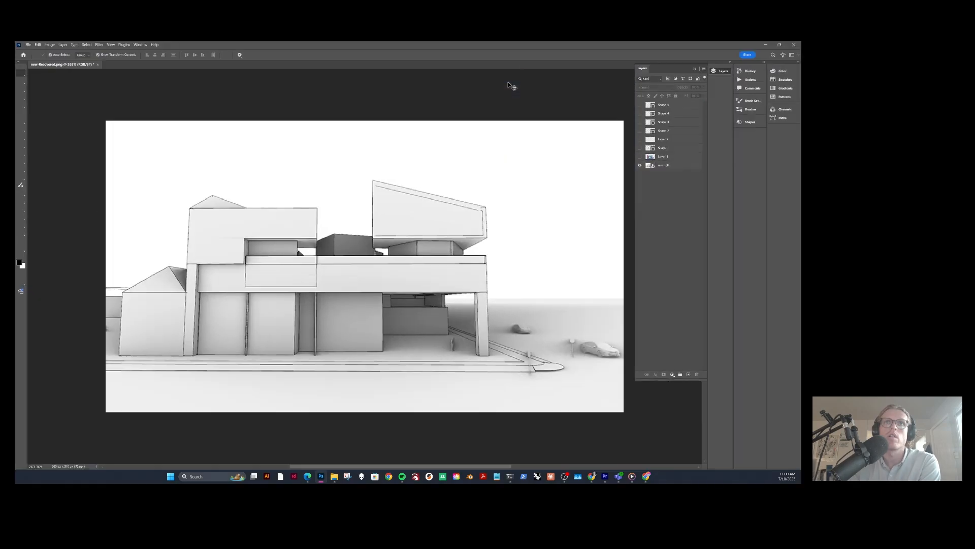
{"action": "left_click_drag", "start_coordinate": [515, 186], "coordinate": [494, 190]}
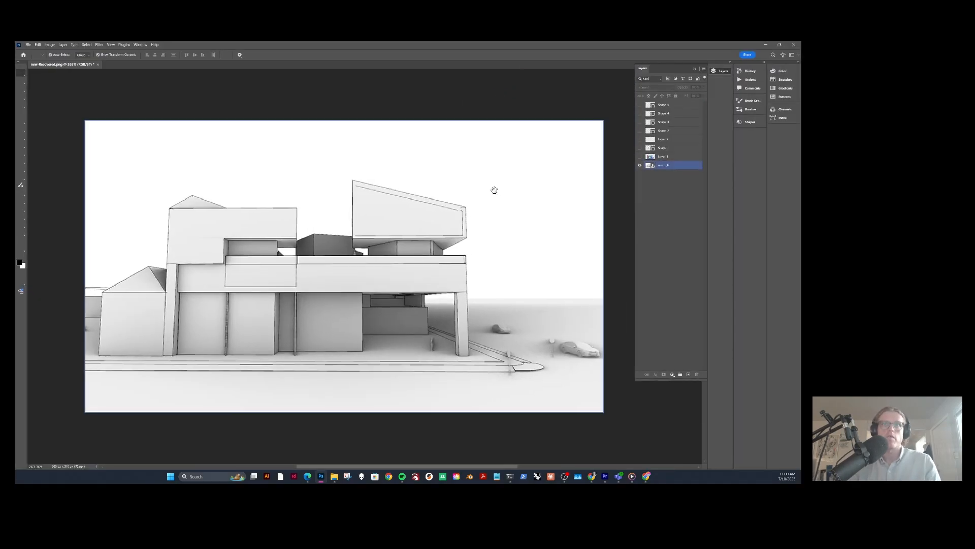
{"action": "left_click", "coordinate": [699, 182]}
{"action": "left_click", "coordinate": [513, 202]}
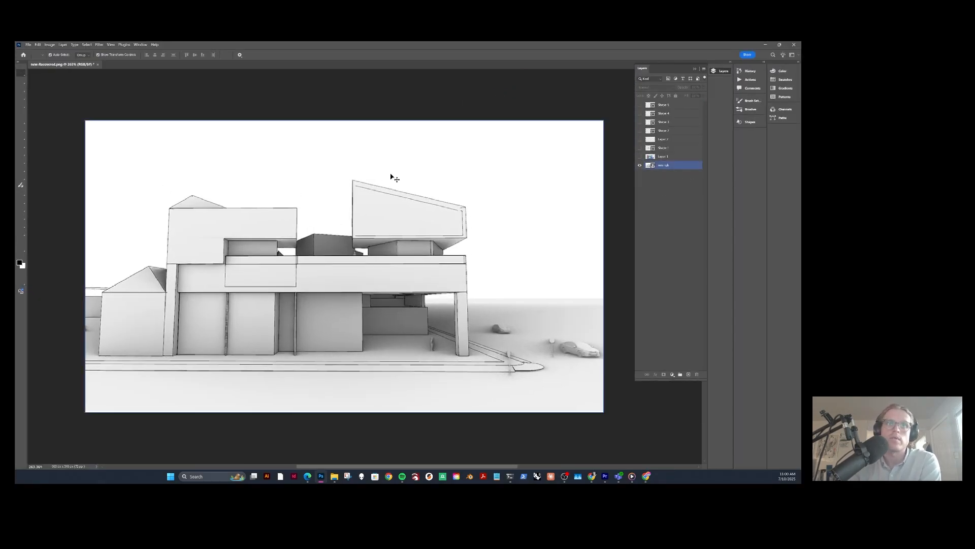
{"action": "left_click", "coordinate": [625, 279]}
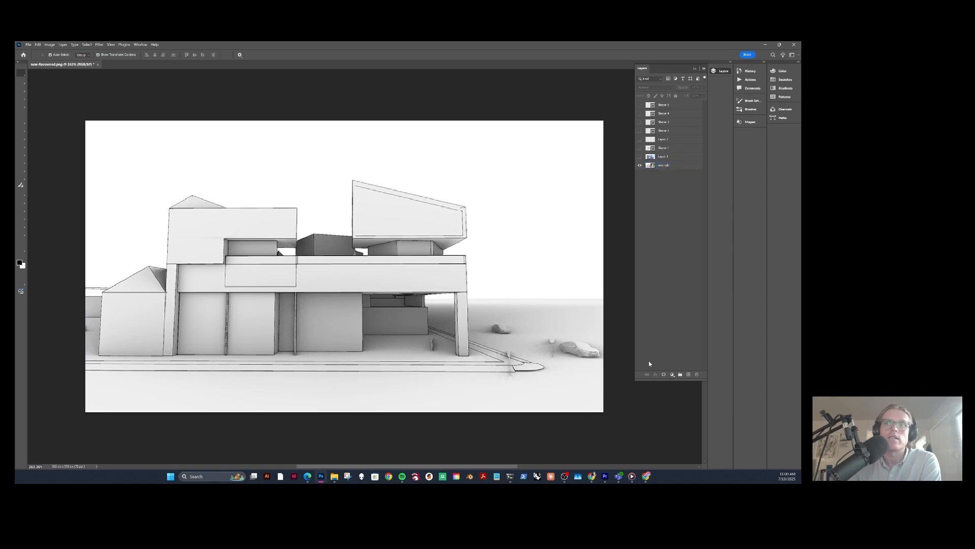
{"action": "left_click", "coordinate": [689, 374]}
{"action": "left_click_drag", "start_coordinate": [663, 104], "coordinate": [668, 168]}
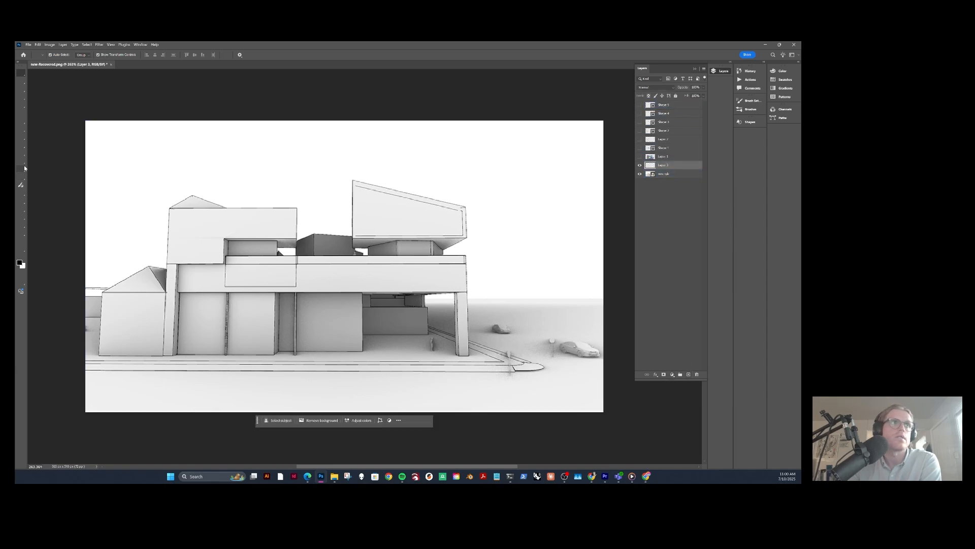
{"action": "key", "text": "p"}
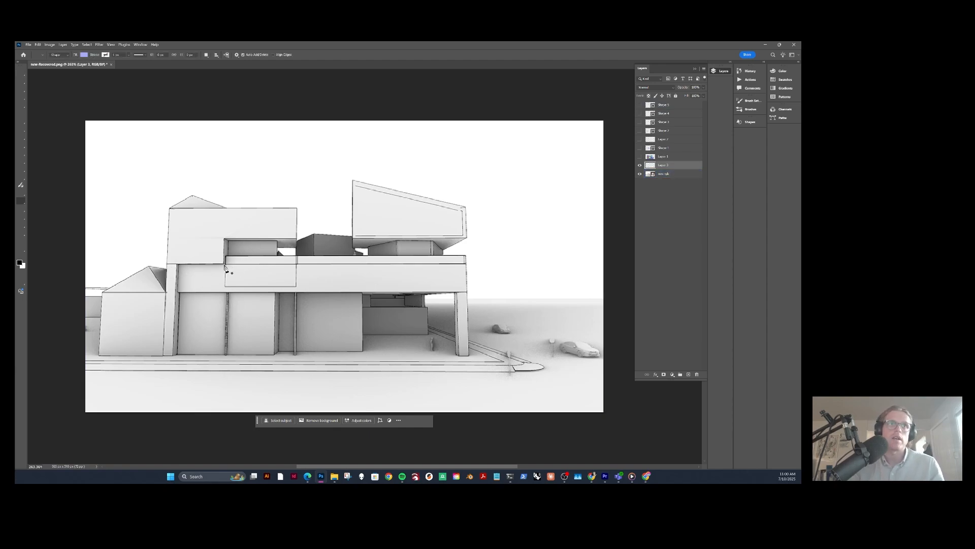
{"action": "left_click", "coordinate": [224, 263]}
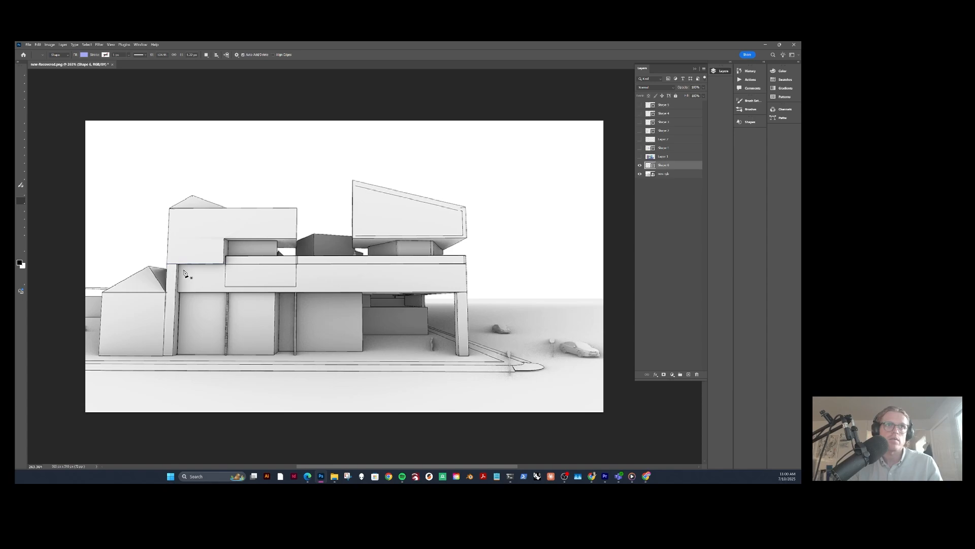
{"action": "key", "text": "ctrl+z"}
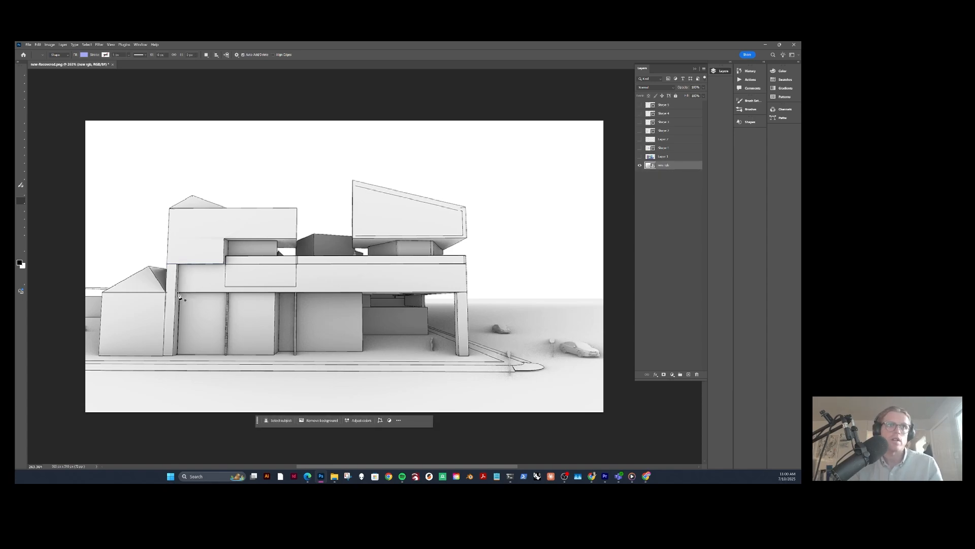
Draw a filled Pen shape over the building's horizontal band, following the notch at its upper-left corner.
{"action": "scroll", "coordinate": [178, 295], "scroll_direction": "up", "scroll_amount": 4}
{"action": "left_click", "coordinate": [182, 264]}
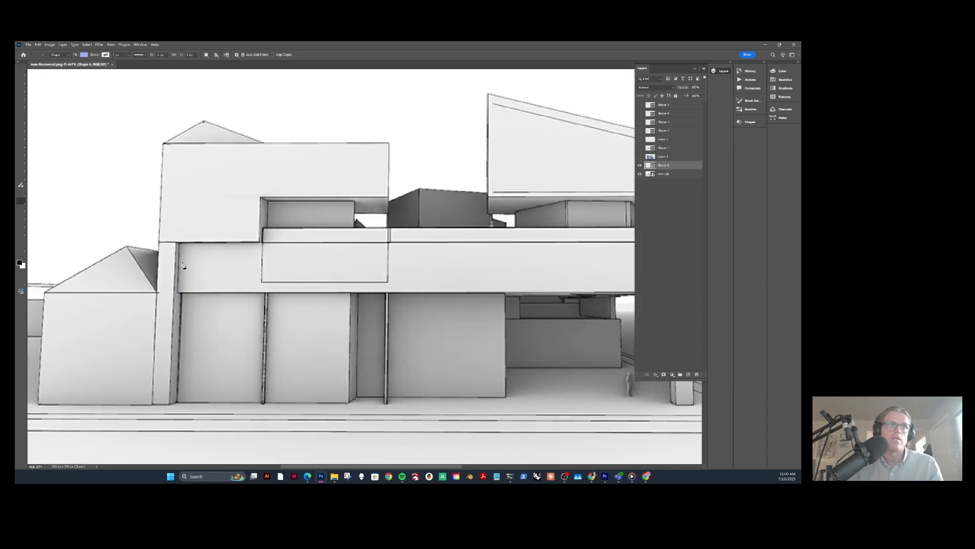
{"action": "left_click", "coordinate": [179, 244]}
{"action": "left_click", "coordinate": [263, 243]}
{"action": "scroll", "coordinate": [420, 261], "scroll_direction": "right", "scroll_amount": 6}
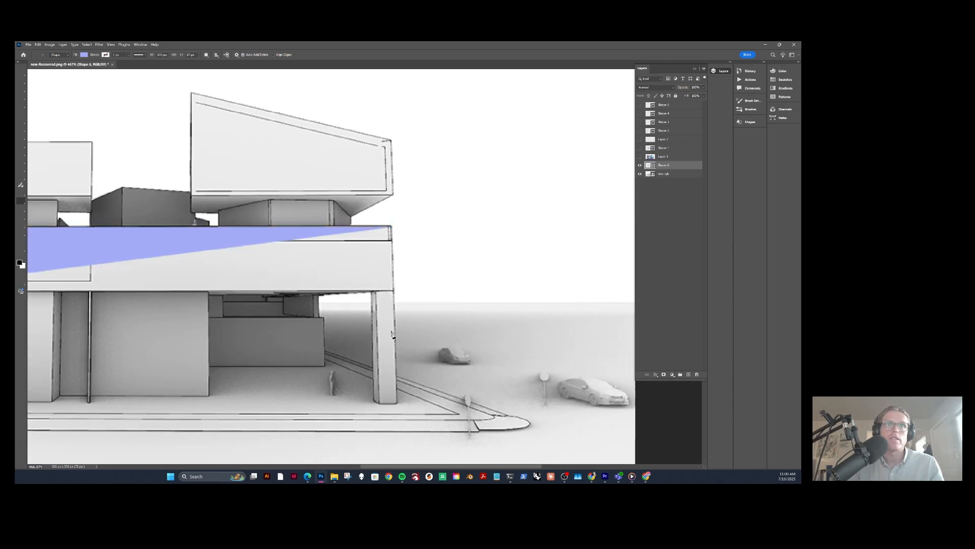
{"action": "left_click", "coordinate": [392, 226]}
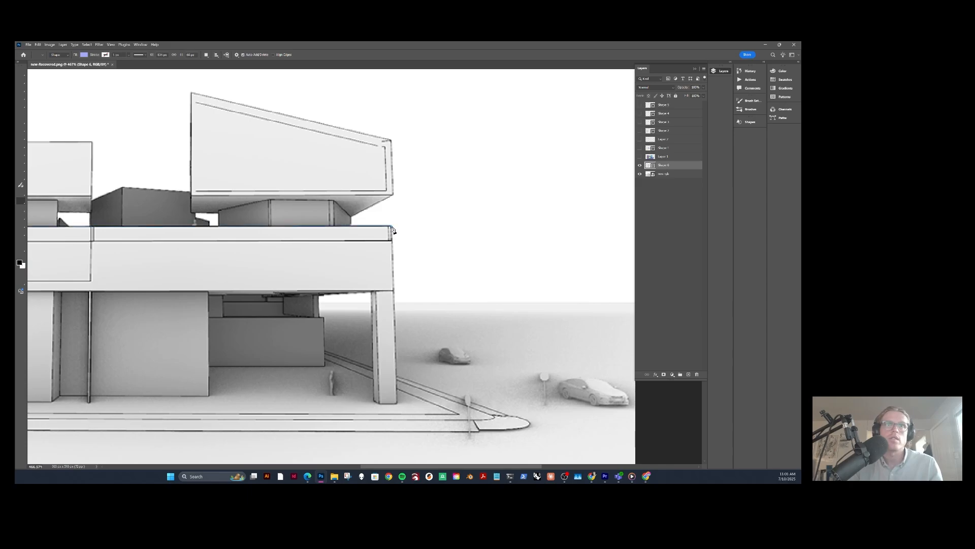
{"action": "left_click", "coordinate": [393, 292]}
{"action": "scroll", "coordinate": [457, 274], "scroll_direction": "left", "scroll_amount": 5}
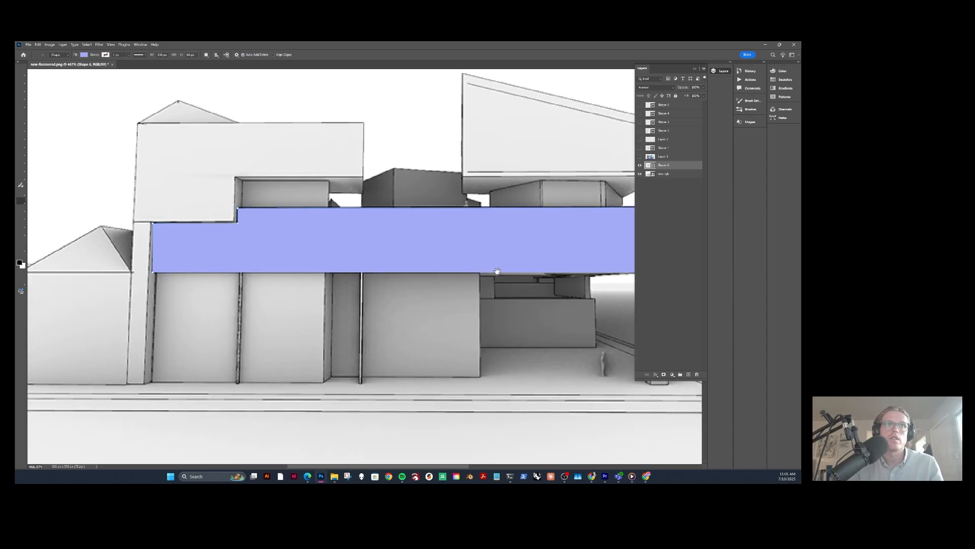
{"action": "left_click", "coordinate": [154, 274]}
{"action": "scroll", "coordinate": [214, 278], "scroll_direction": "down", "scroll_amount": 3}
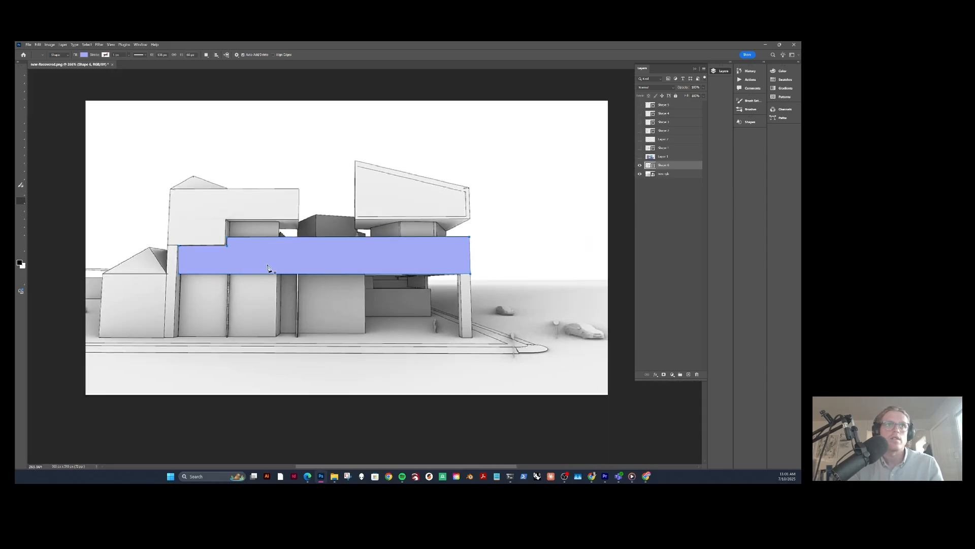
Hide the new-rgb base layer and try to export the isolated band shape with Save for Web.
{"action": "left_click", "coordinate": [20, 73]}
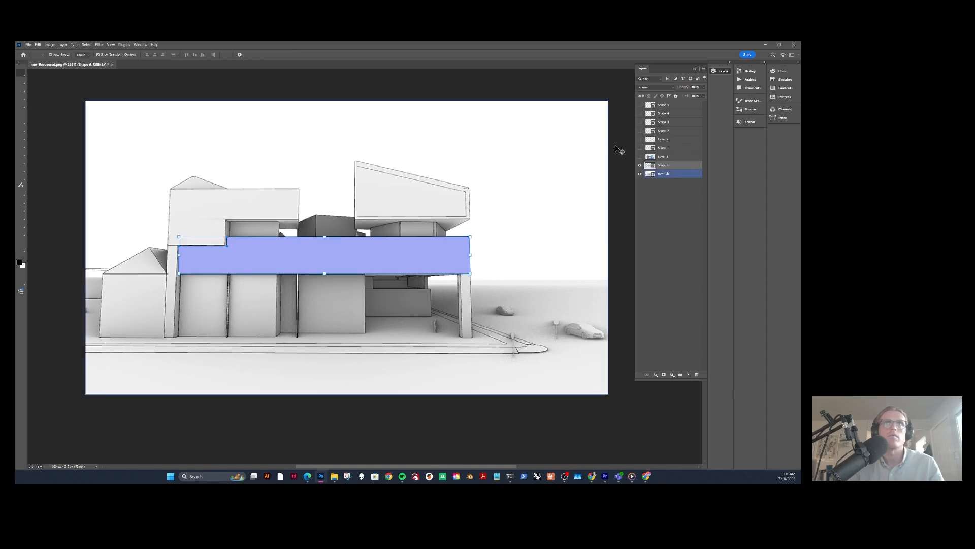
{"action": "left_click", "coordinate": [640, 174]}
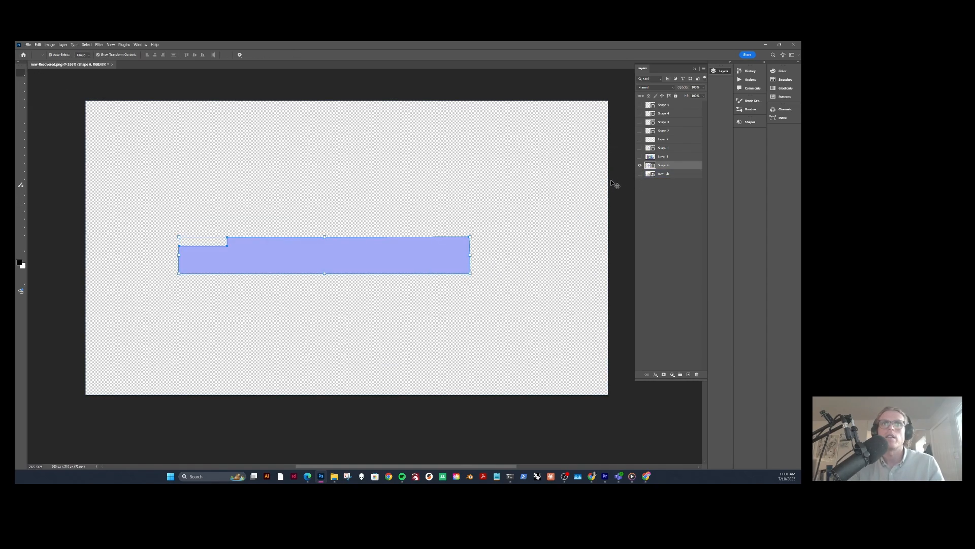
{"action": "left_click", "coordinate": [617, 219]}
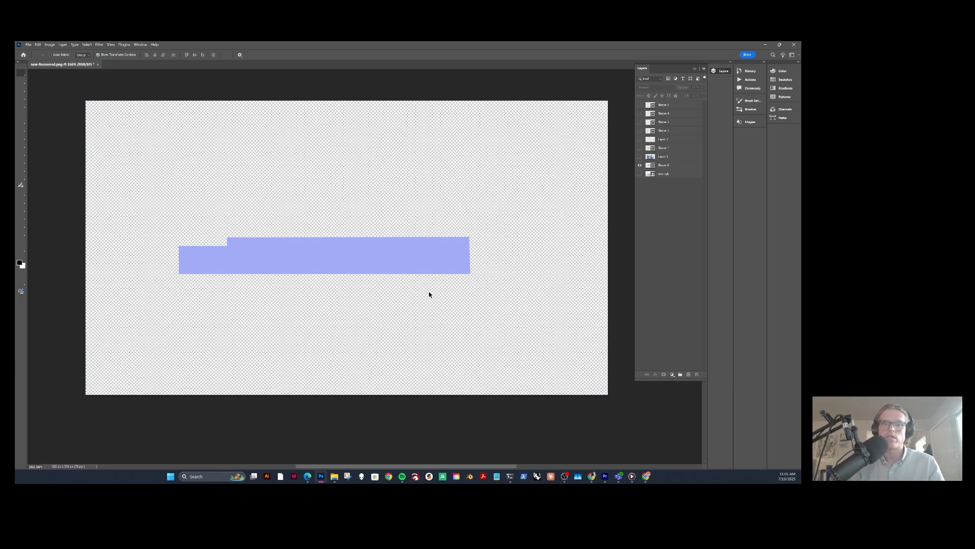
{"action": "key", "text": "ctrl+alt+shift+s"}
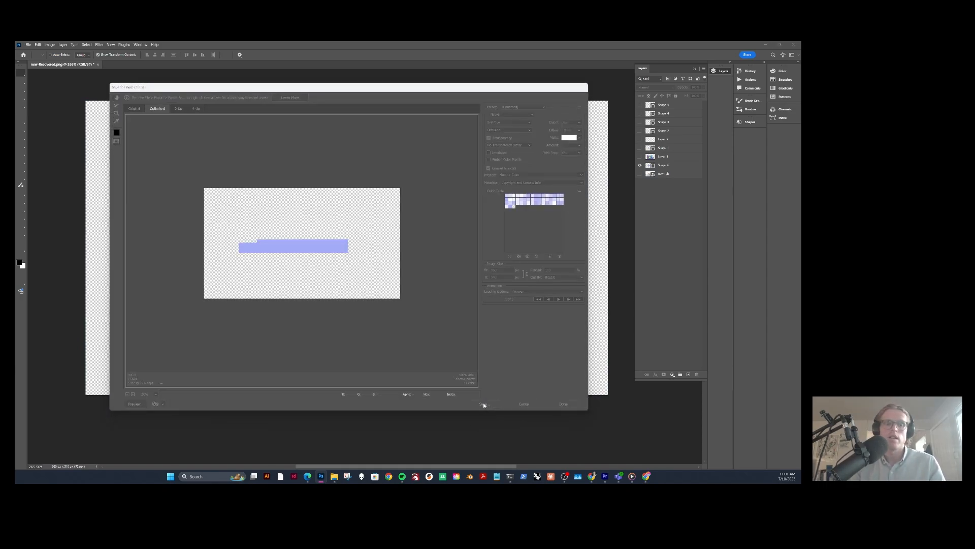
{"action": "left_click", "coordinate": [483, 405]}
{"action": "key", "text": "Escape"}
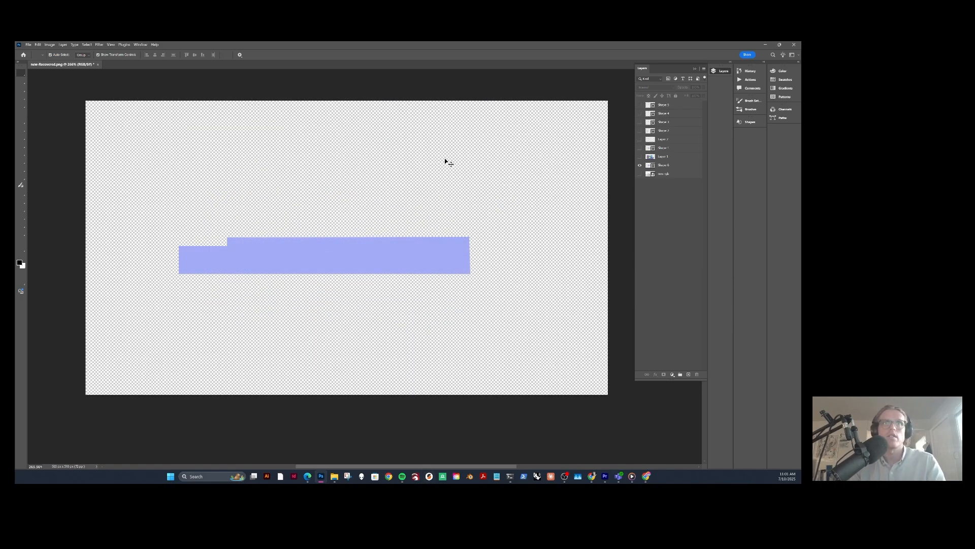
Hide the band shape, show the new-rgb base layer again and make the band's layer active for stacking.
{"action": "left_click", "coordinate": [640, 166]}
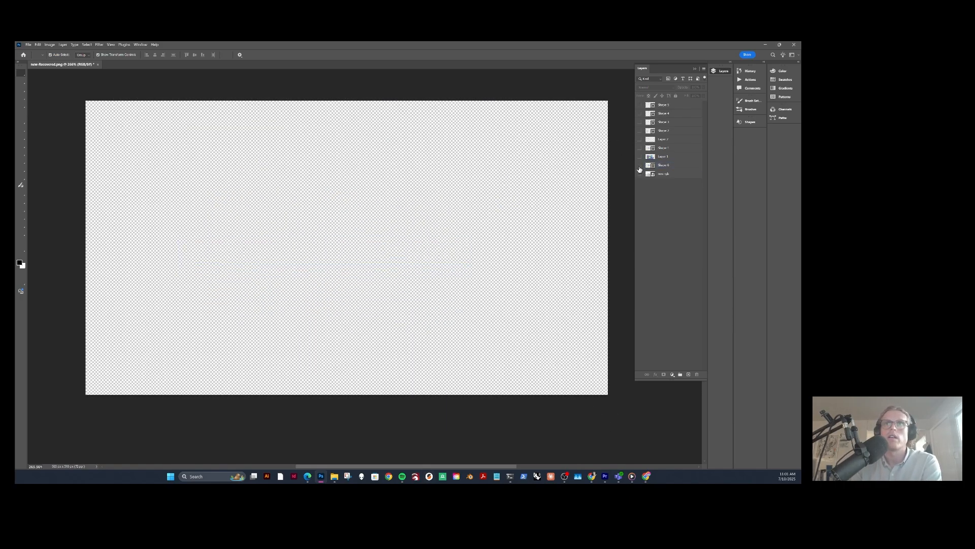
{"action": "left_click", "coordinate": [640, 174]}
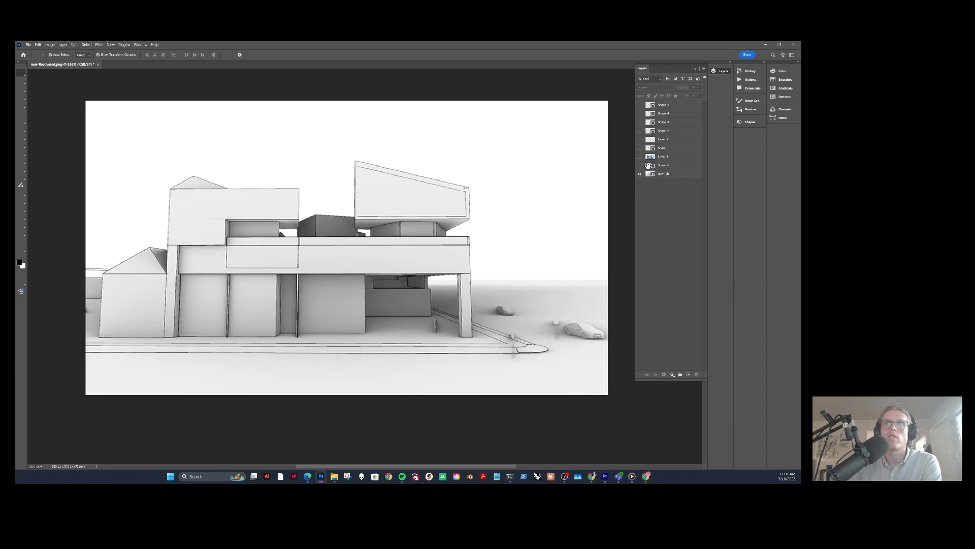
{"action": "left_click", "coordinate": [670, 165]}
Trace the wide column at the building's left end as a filled shape with the Pen tool.
{"action": "key", "text": "p"}
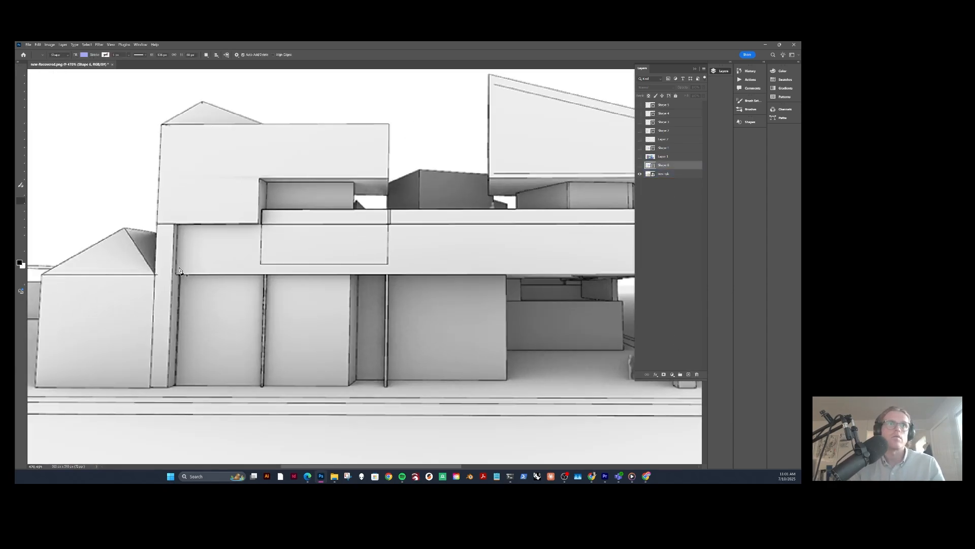
{"action": "scroll", "coordinate": [183, 274], "scroll_direction": "up", "scroll_amount": 2}
{"action": "left_click", "coordinate": [178, 226]}
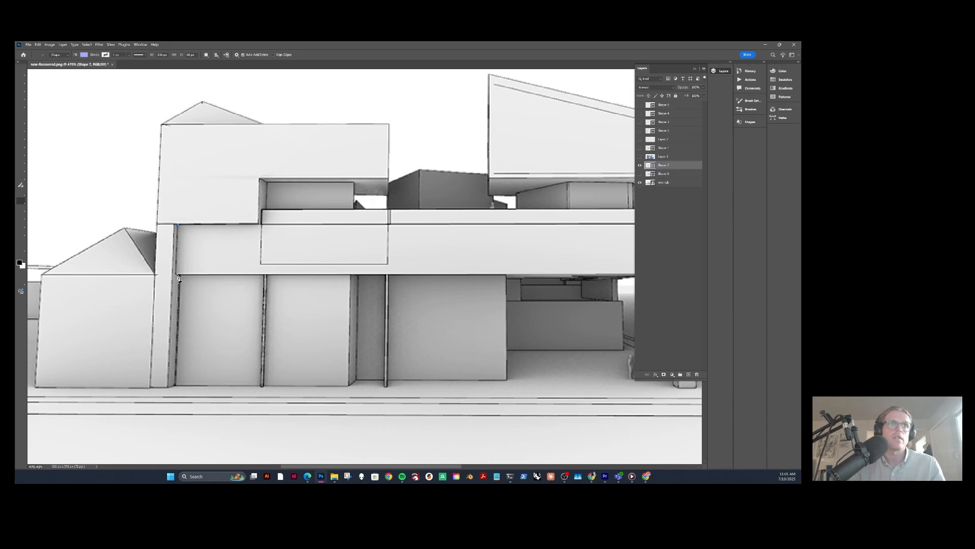
{"action": "left_click", "coordinate": [180, 275]}
{"action": "left_click", "coordinate": [176, 385]}
{"action": "left_click", "coordinate": [167, 387]}
{"action": "left_click", "coordinate": [151, 387]}
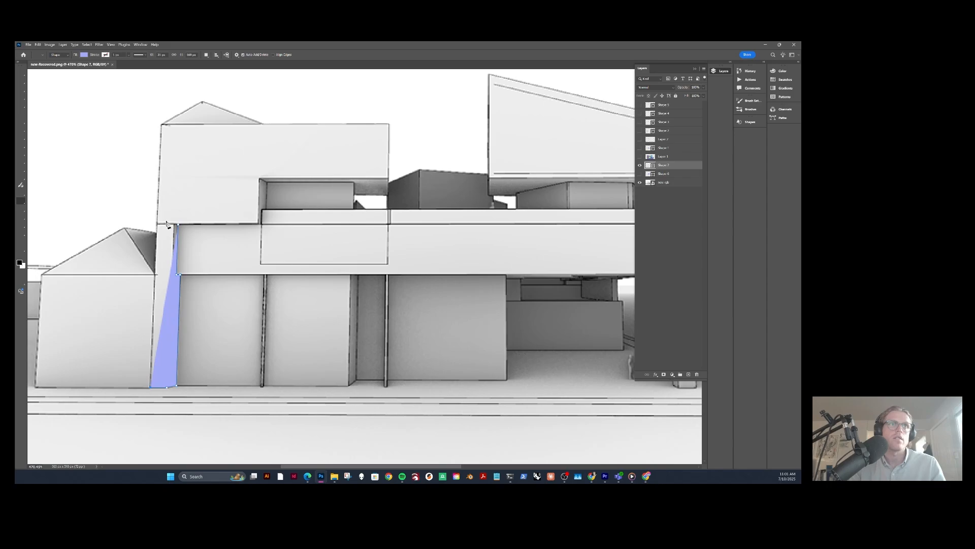
{"action": "left_click", "coordinate": [158, 225]}
{"action": "left_click", "coordinate": [178, 225]}
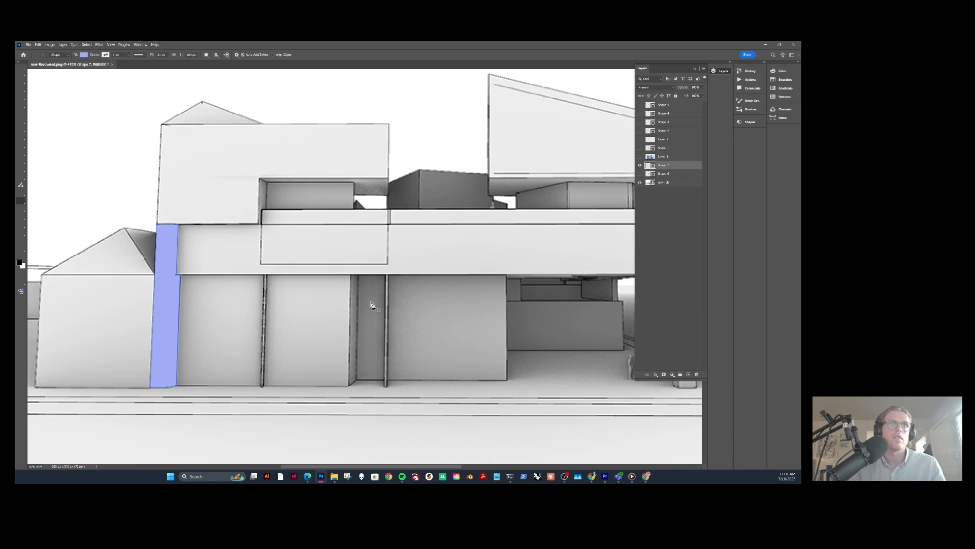
Draw filled Pen shapes over the two thin ground-floor columns, each as its own shape.
{"action": "left_click", "coordinate": [268, 276]}
{"action": "left_click", "coordinate": [262, 387]}
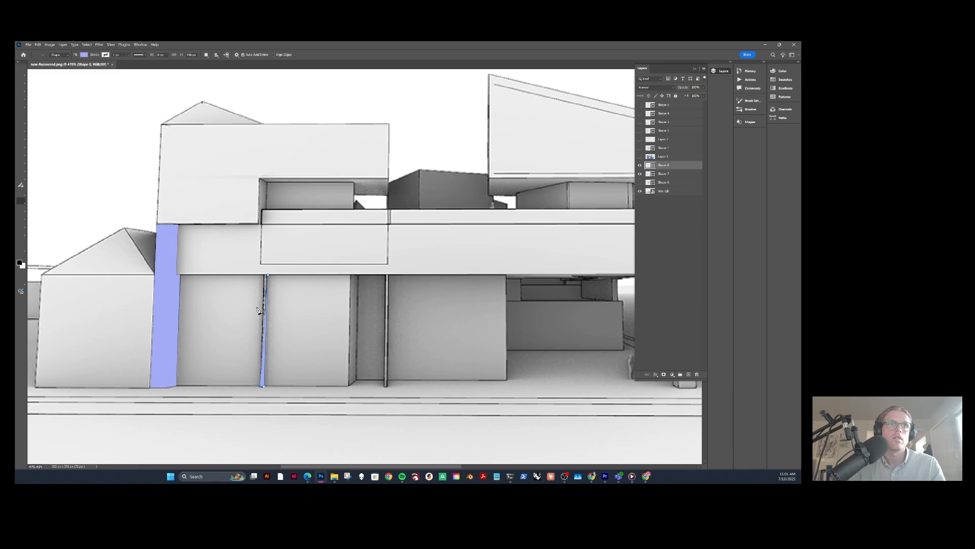
{"action": "left_click", "coordinate": [265, 277]}
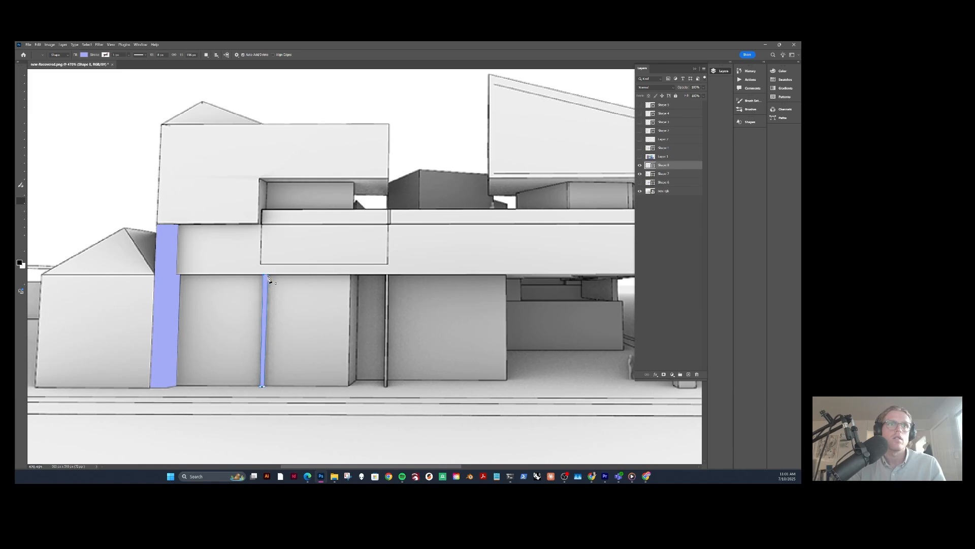
{"action": "left_click", "coordinate": [386, 277]}
{"action": "left_click", "coordinate": [385, 387]}
{"action": "left_click", "coordinate": [387, 276]}
{"action": "left_click", "coordinate": [389, 278]}
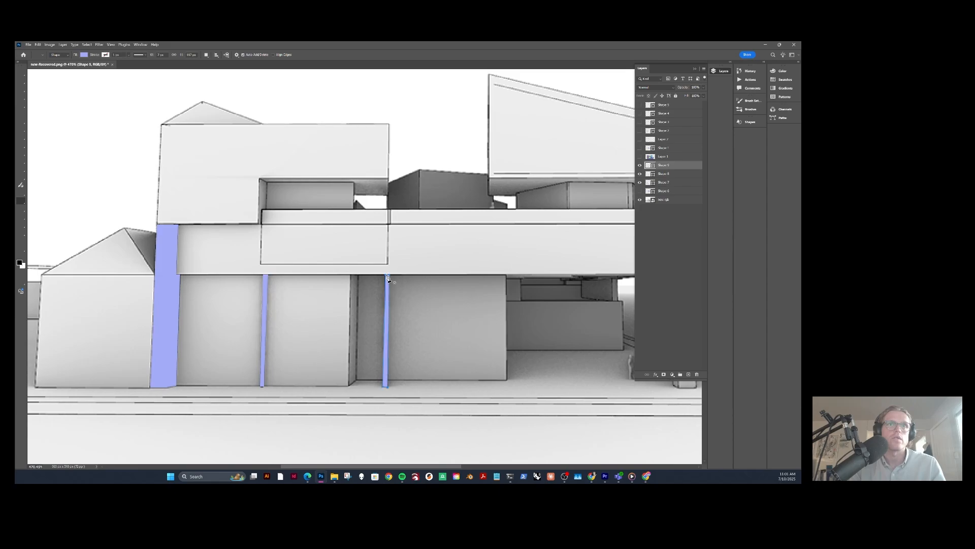
Draw a filled Pen shape over the wide column at the building's right end.
{"action": "scroll", "coordinate": [387, 278], "scroll_direction": "right", "scroll_amount": 5}
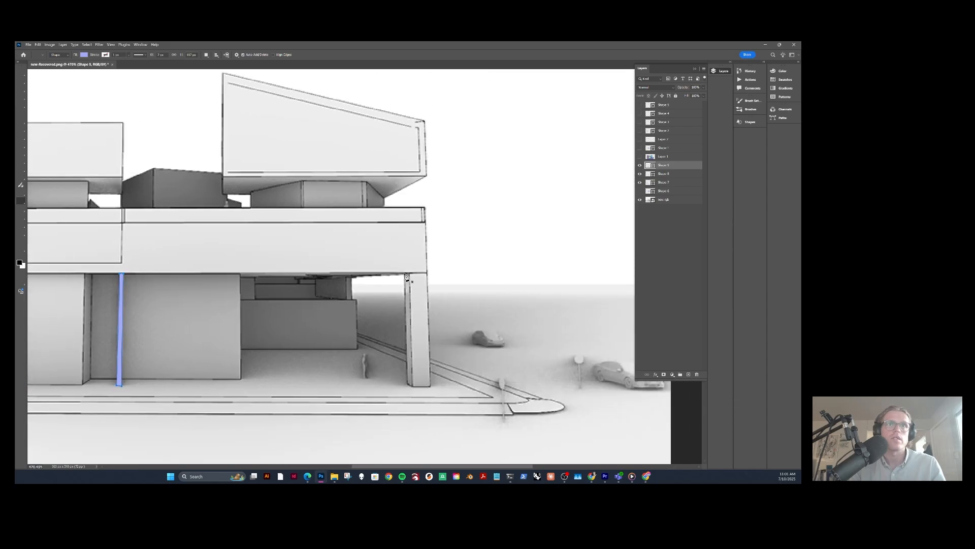
{"action": "left_click", "coordinate": [405, 275]}
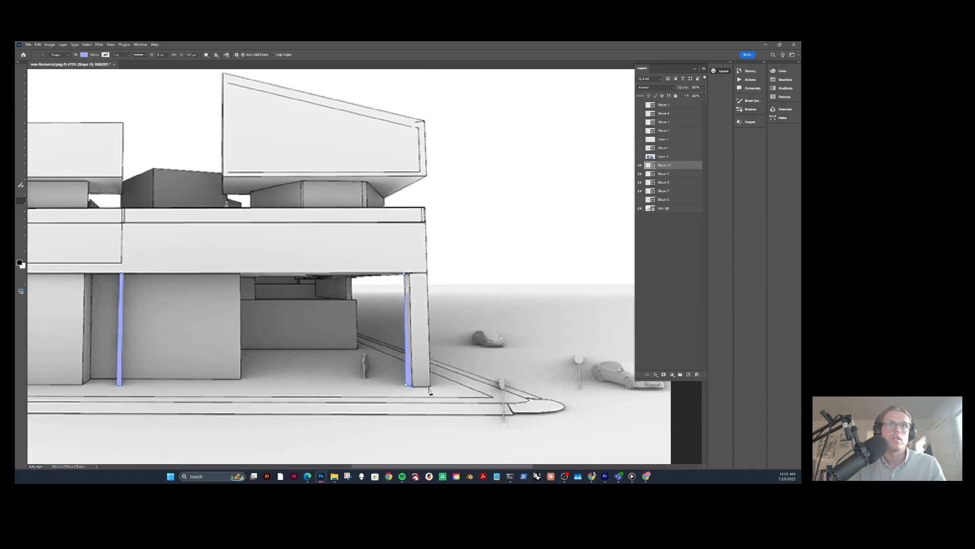
{"action": "left_click", "coordinate": [430, 386]}
{"action": "left_click", "coordinate": [428, 275]}
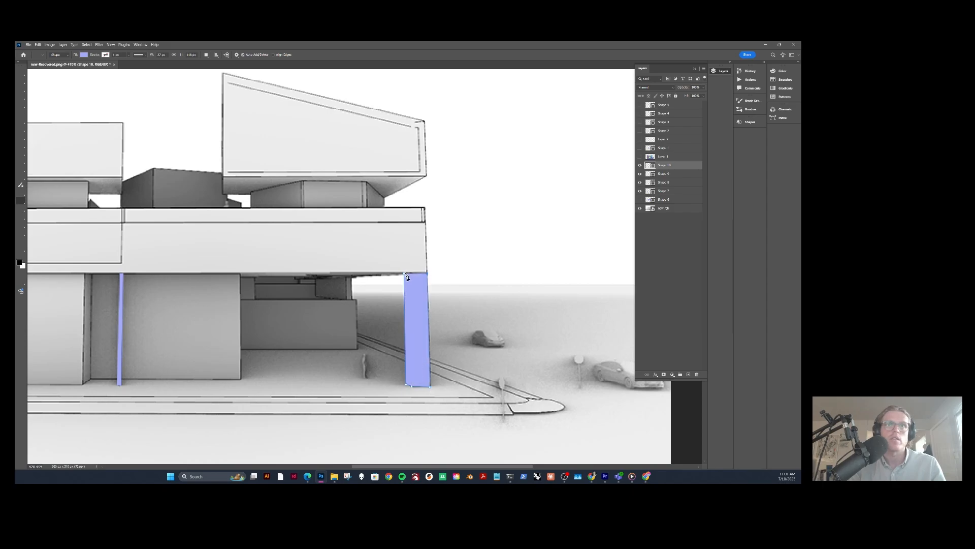
{"action": "left_click", "coordinate": [405, 275]}
Hide the new-rgb base layer and export the four column shapes with Save for Web as PNG-8 named "column mesh".
{"action": "scroll", "coordinate": [366, 329], "scroll_direction": "down", "scroll_amount": 3}
{"action": "left_click_drag", "start_coordinate": [348, 323], "coordinate": [432, 301]}
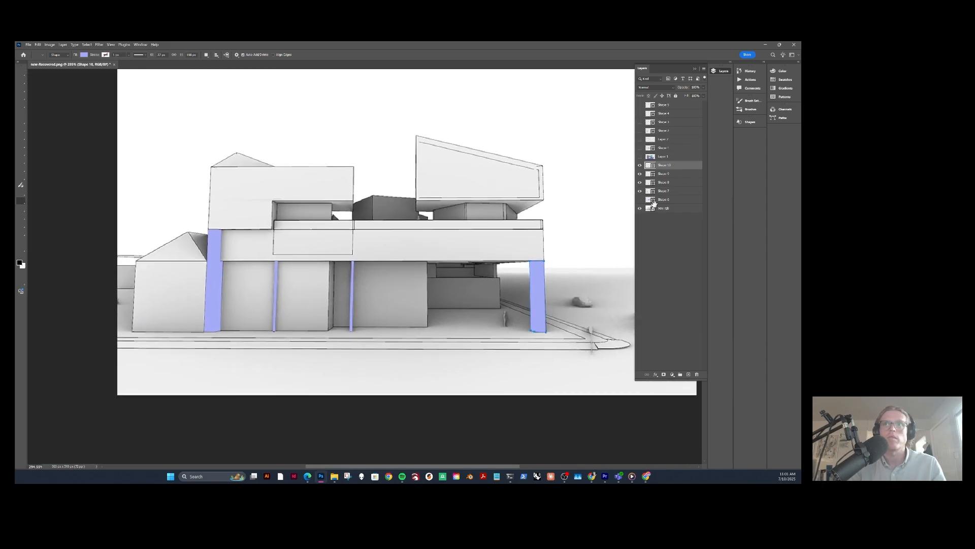
{"action": "left_click", "coordinate": [640, 207]}
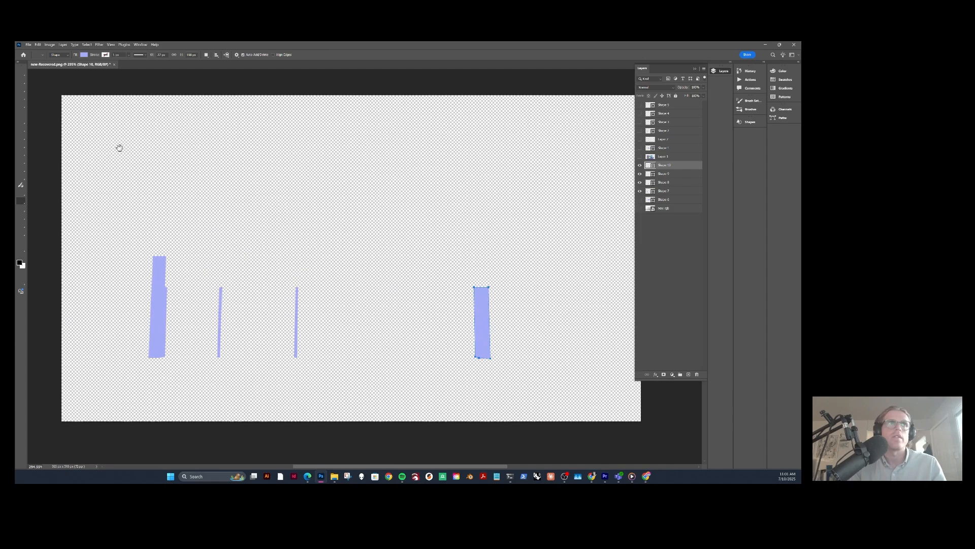
{"action": "left_click", "coordinate": [22, 76]}
{"action": "left_click", "coordinate": [658, 416]}
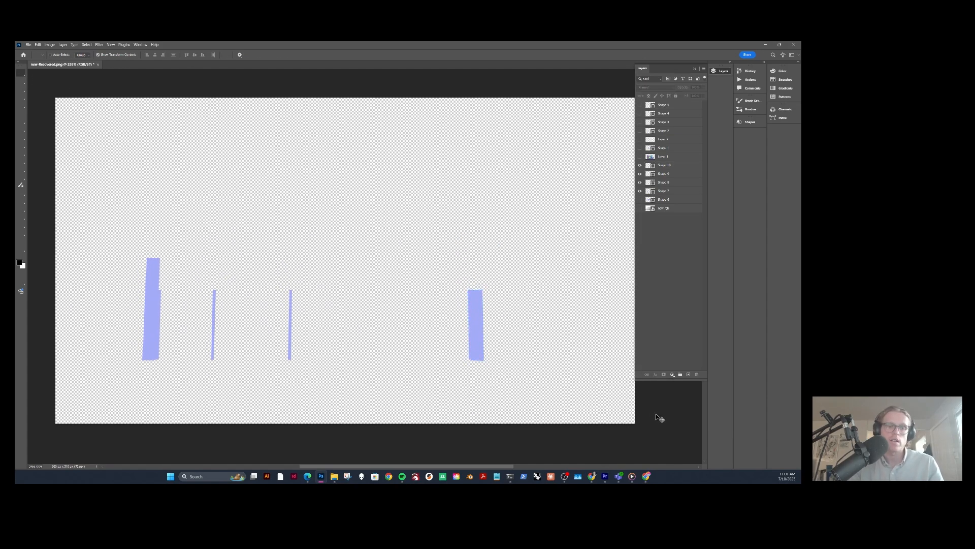
{"action": "key", "text": "ctrl+alt+shift+s"}
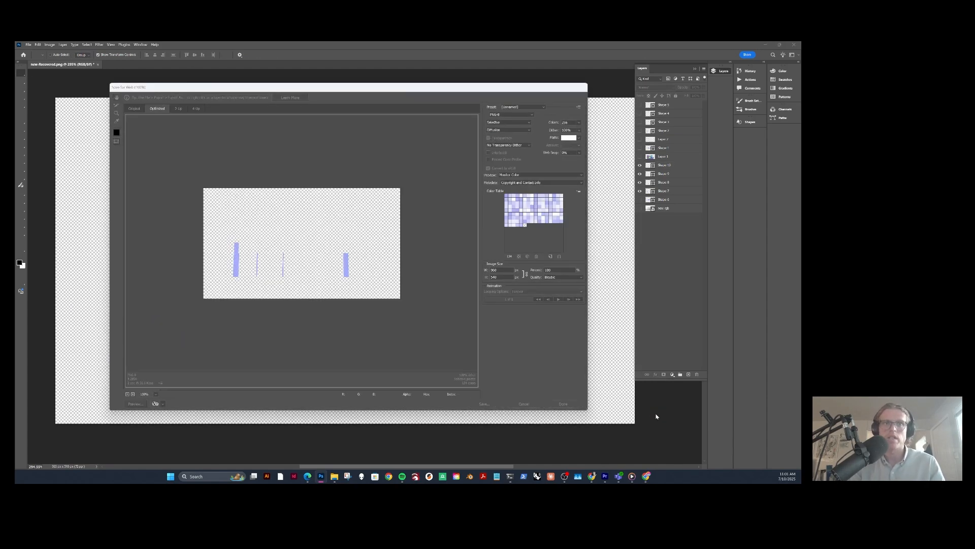
{"action": "key", "text": "Return"}
{"action": "type", "text": "column mesh"}
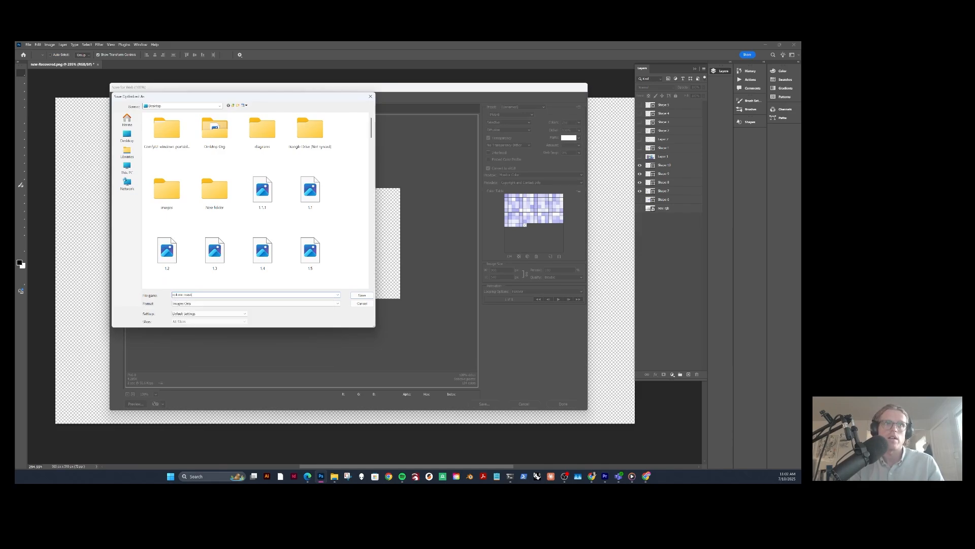
{"action": "key", "text": "Return"}
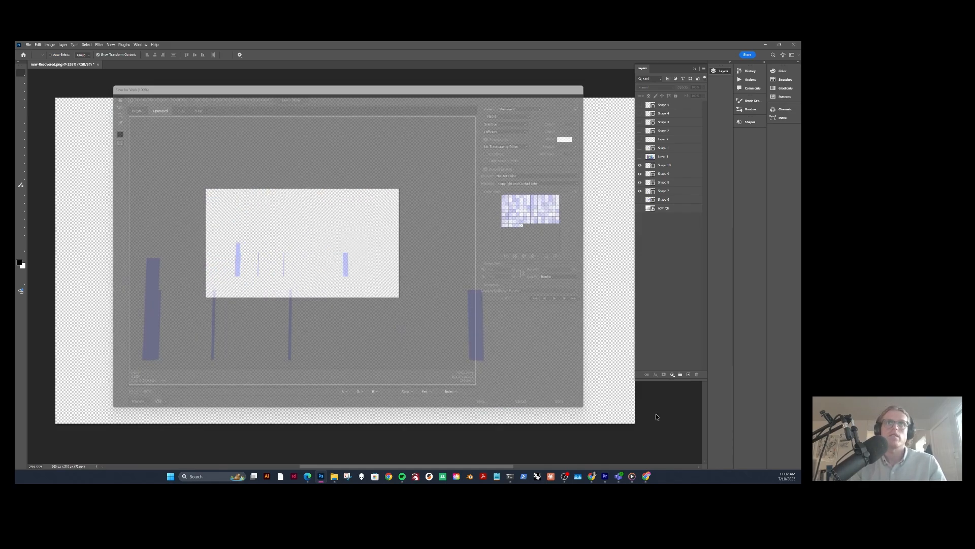
Show the new-rgb base layer, hide the four column shapes and add a new empty layer.
{"action": "left_click", "coordinate": [640, 209]}
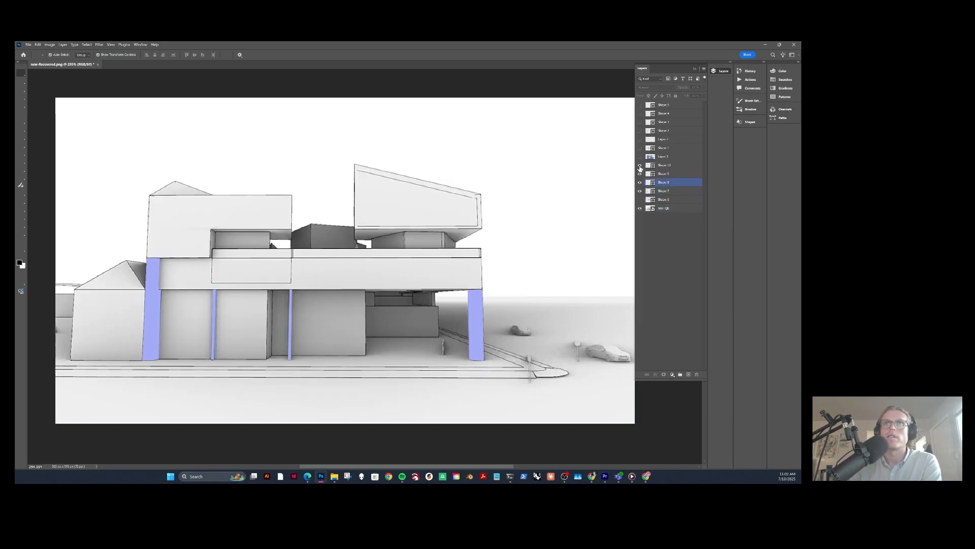
{"action": "left_click_drag", "start_coordinate": [640, 166], "coordinate": [640, 193]}
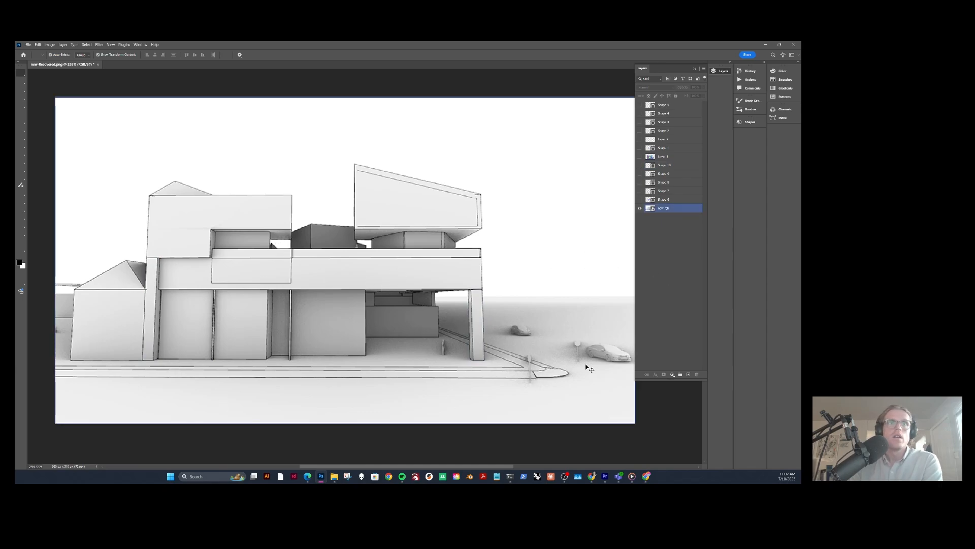
{"action": "left_click", "coordinate": [689, 375]}
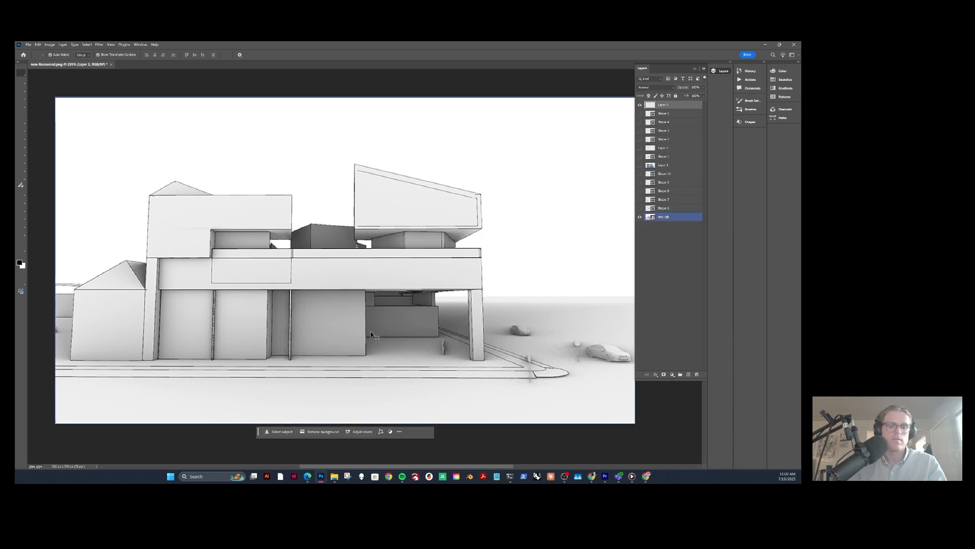
Draw a filled Pen shape over the front wall of the low pitched-roof block at the building's left end.
{"action": "key", "text": "p"}
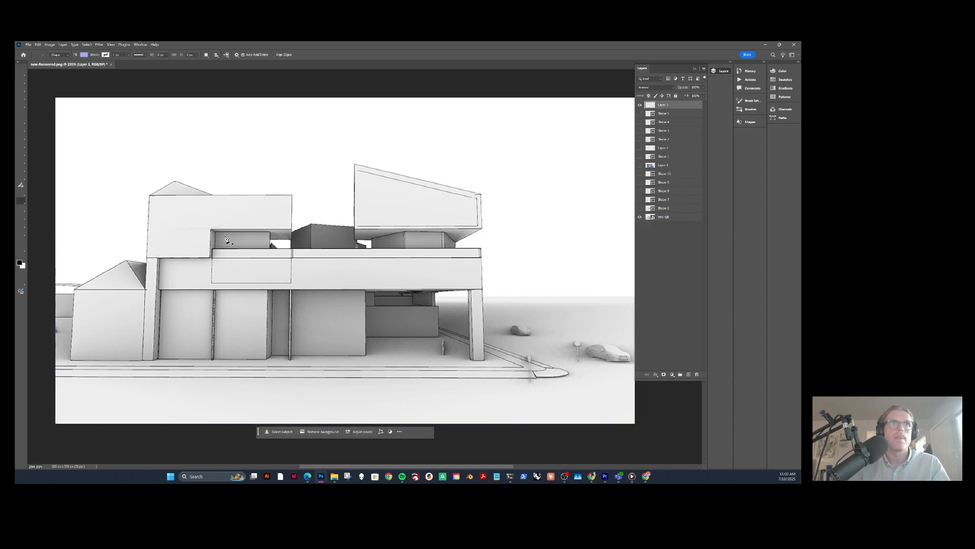
{"action": "left_click", "coordinate": [75, 290]}
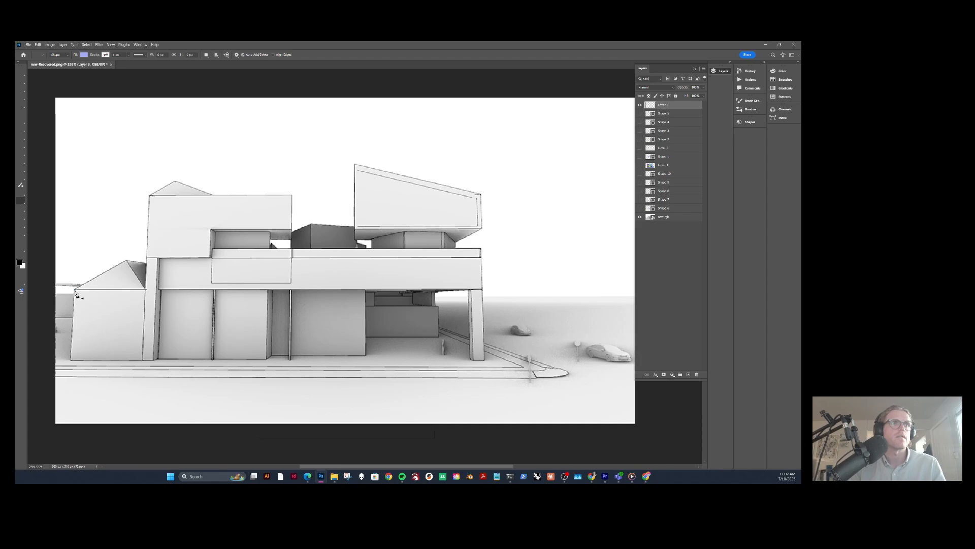
{"action": "left_click", "coordinate": [71, 363]}
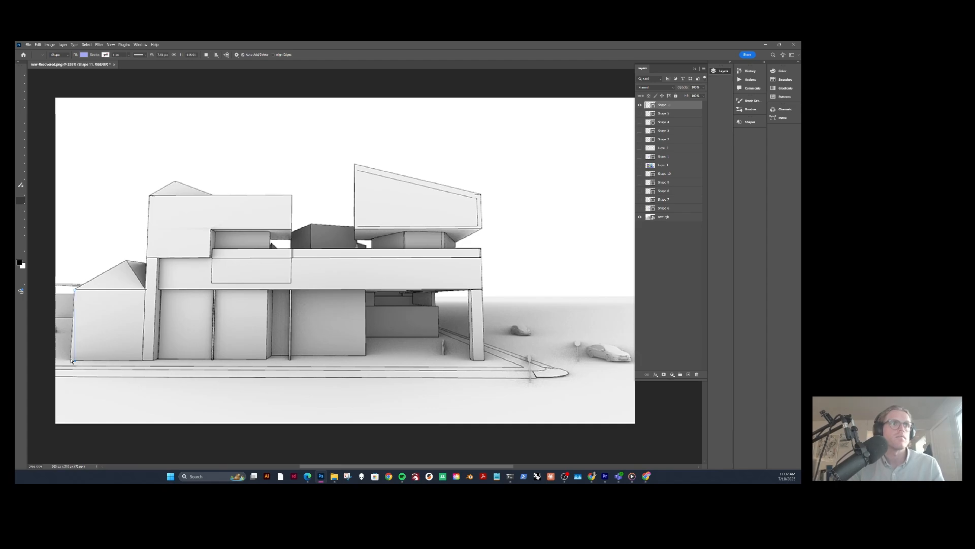
{"action": "left_click", "coordinate": [143, 360]}
{"action": "left_click", "coordinate": [146, 290]}
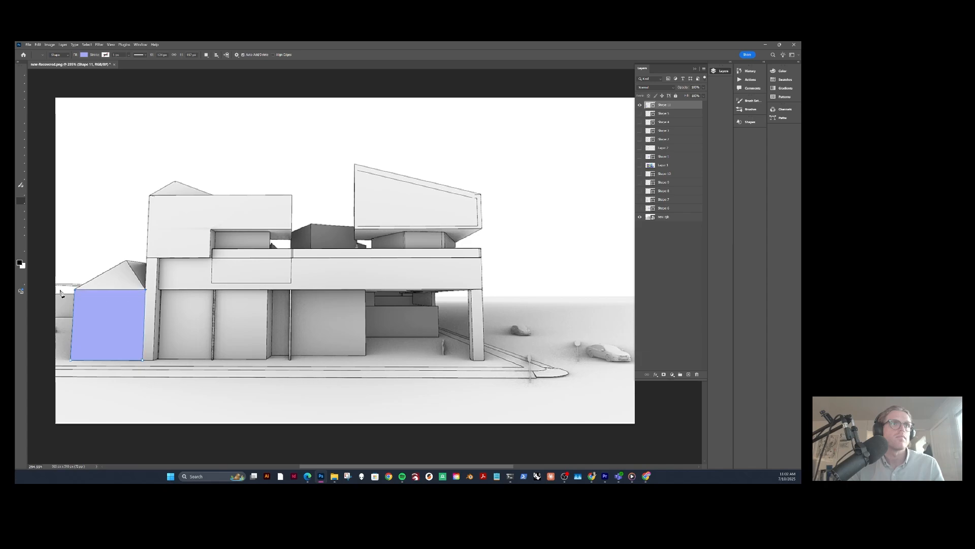
{"action": "left_click", "coordinate": [76, 294]}
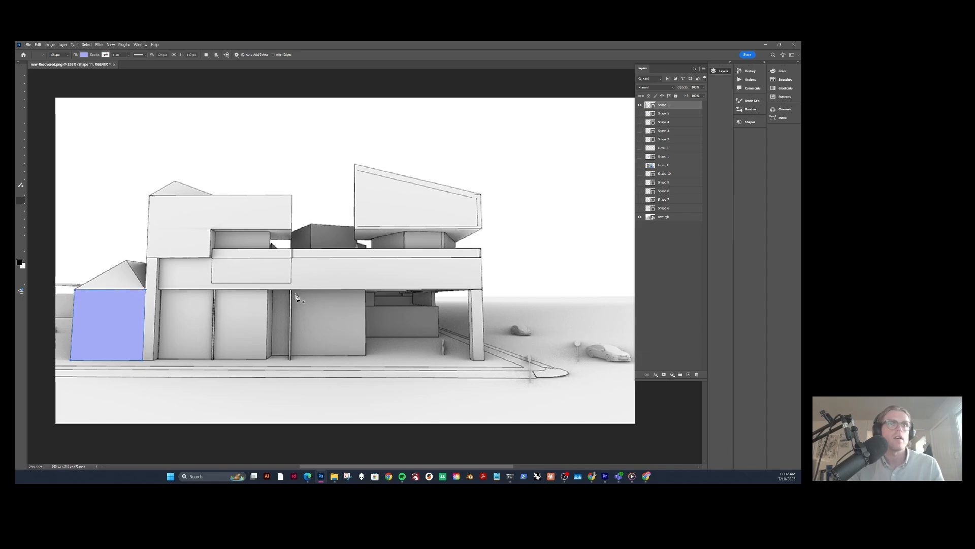
Draw a filled Pen shape over the ground-floor wall around the second thin column, extending to the open covered area.
{"action": "left_click", "coordinate": [273, 294]}
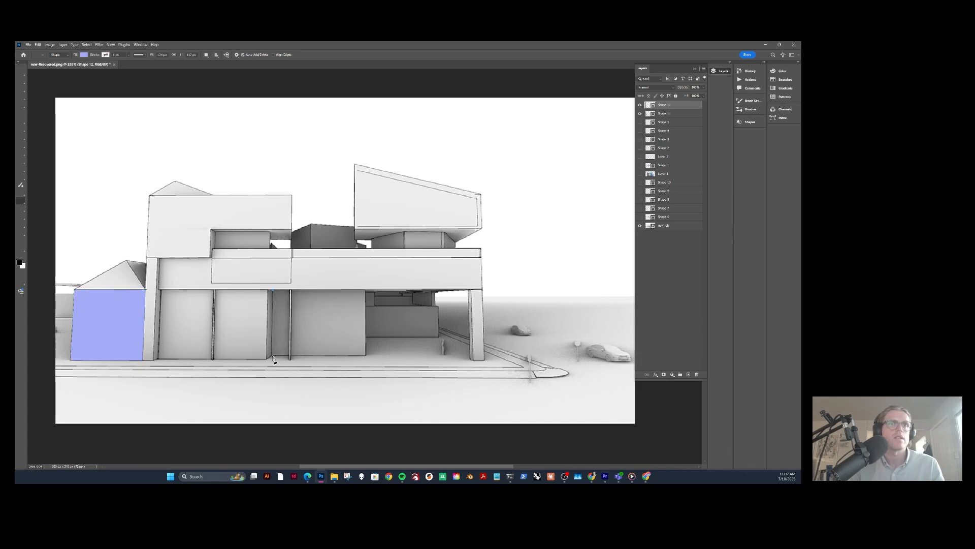
{"action": "left_click", "coordinate": [366, 355]}
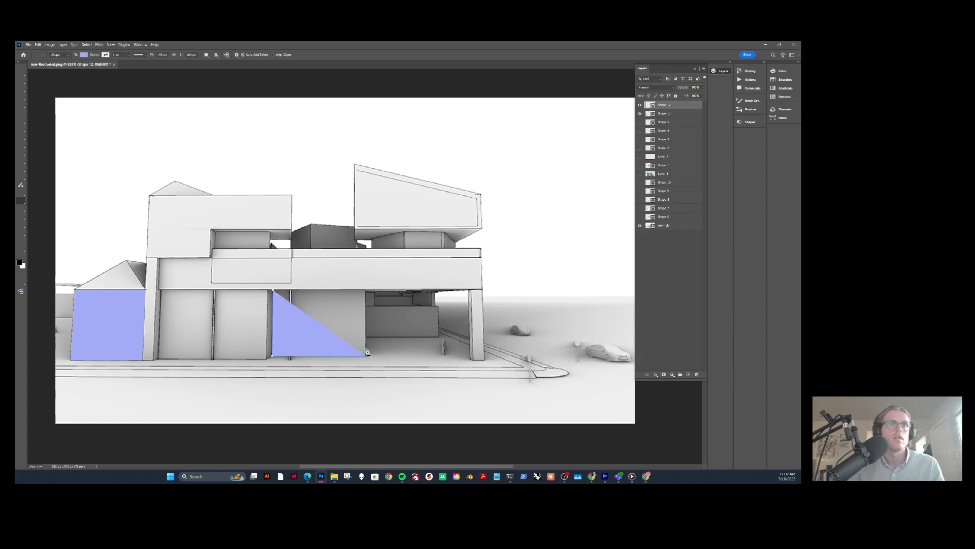
{"action": "left_click", "coordinate": [366, 292]}
{"action": "left_click", "coordinate": [273, 291]}
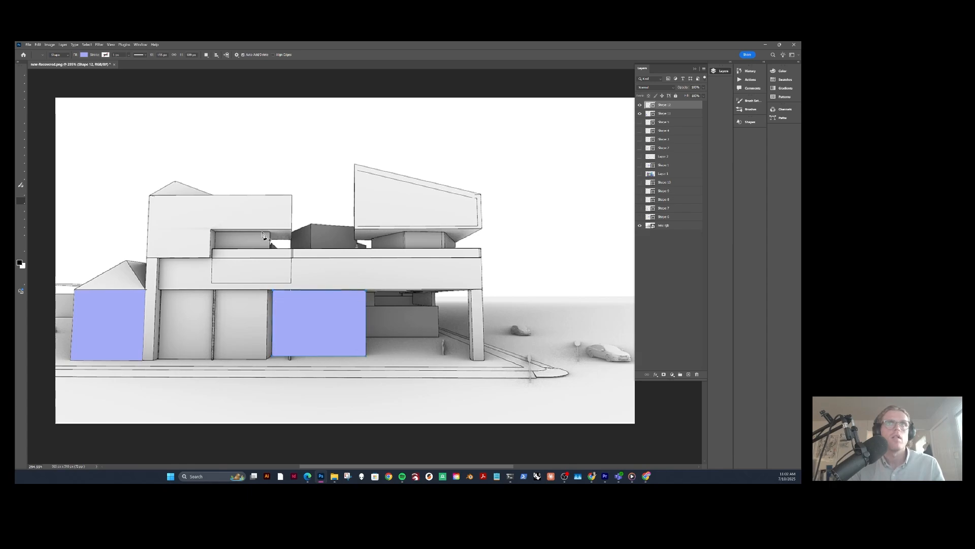
Rasterize the ground-floor wall shape and erase the vertical strip where the thin column crosses it with a smaller eraser.
{"action": "left_click", "coordinate": [20, 161]}
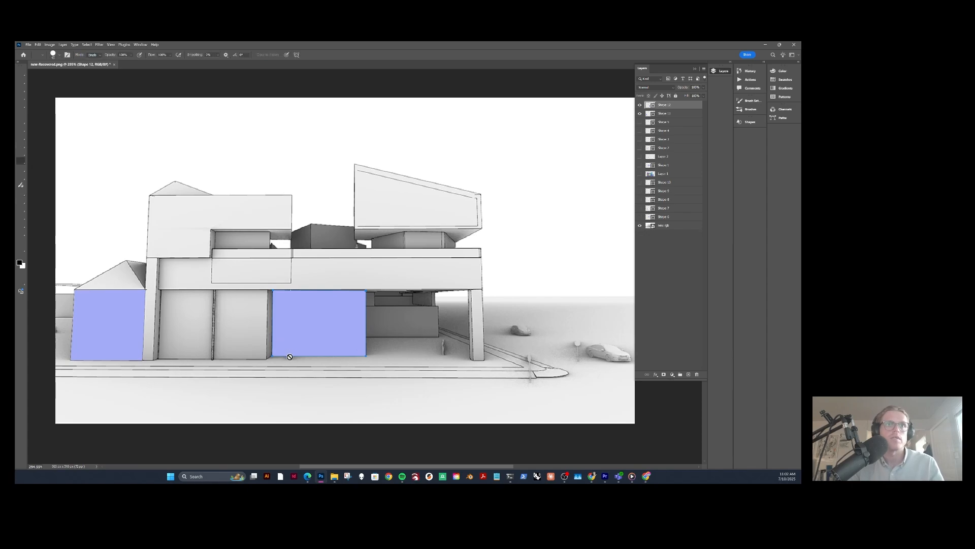
{"action": "left_click", "coordinate": [304, 338]}
{"action": "left_click", "coordinate": [404, 204]}
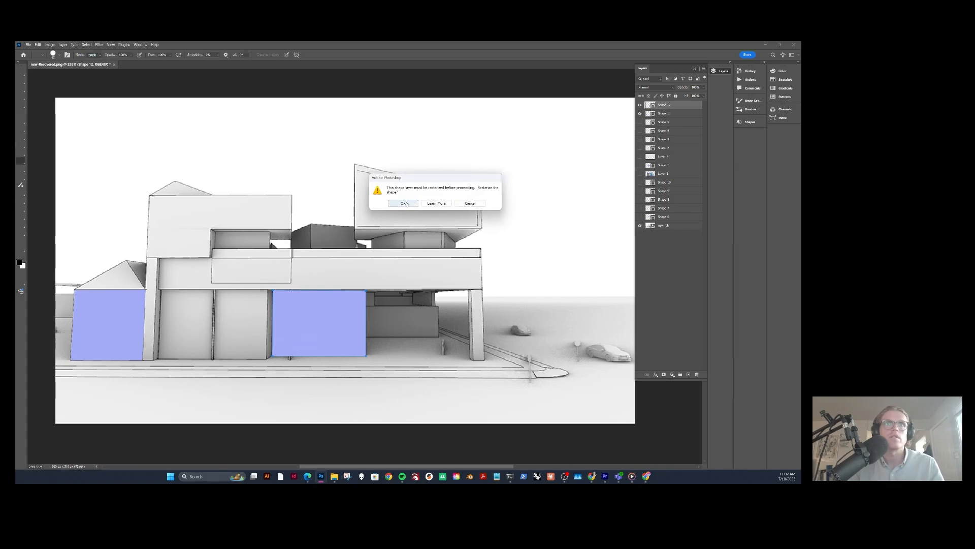
{"action": "key", "text": "bracketleft"}
{"action": "key", "text": "bracketleft"}
{"action": "key", "text": "bracketleft"}
{"action": "key", "text": "bracketleft"}
{"action": "key", "text": "bracketleft"}
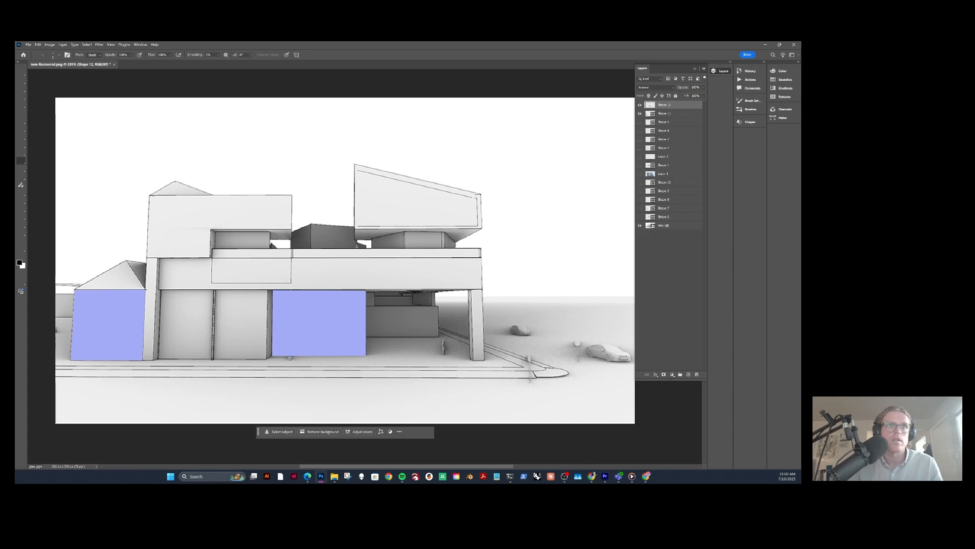
{"action": "left_click_drag", "start_coordinate": [289, 359], "coordinate": [289, 290]}
{"action": "left_click", "coordinate": [20, 72]}
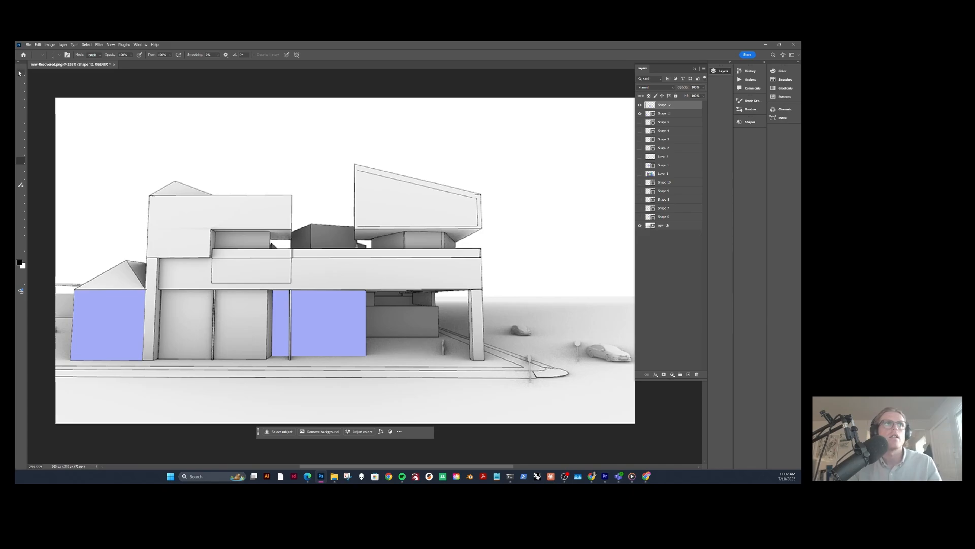
Hide the new-rgb base layer and export the two wall shapes with Save for Web as "facade mask 2".
{"action": "left_click", "coordinate": [640, 225]}
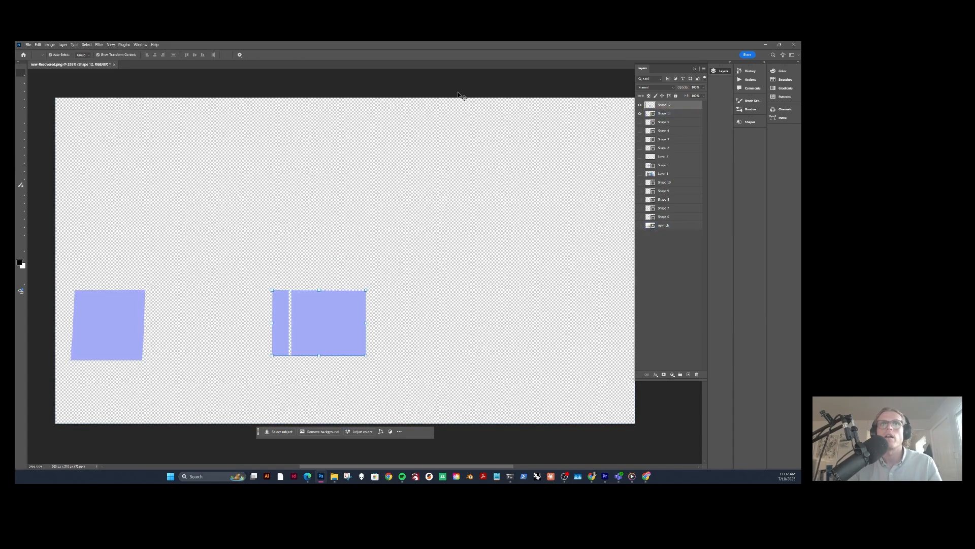
{"action": "left_click", "coordinate": [464, 88]}
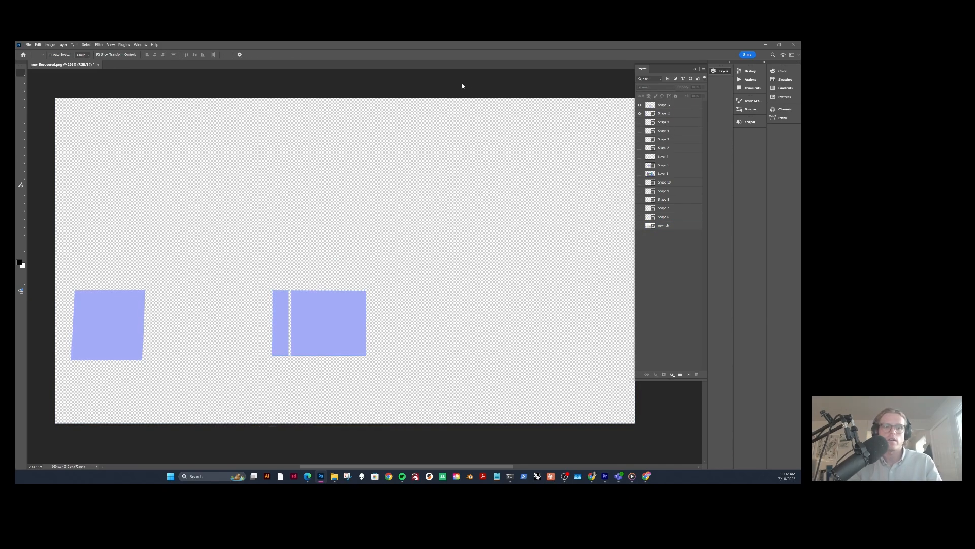
{"action": "key", "text": "ctrl+alt+shift+s"}
{"action": "key", "text": "Return"}
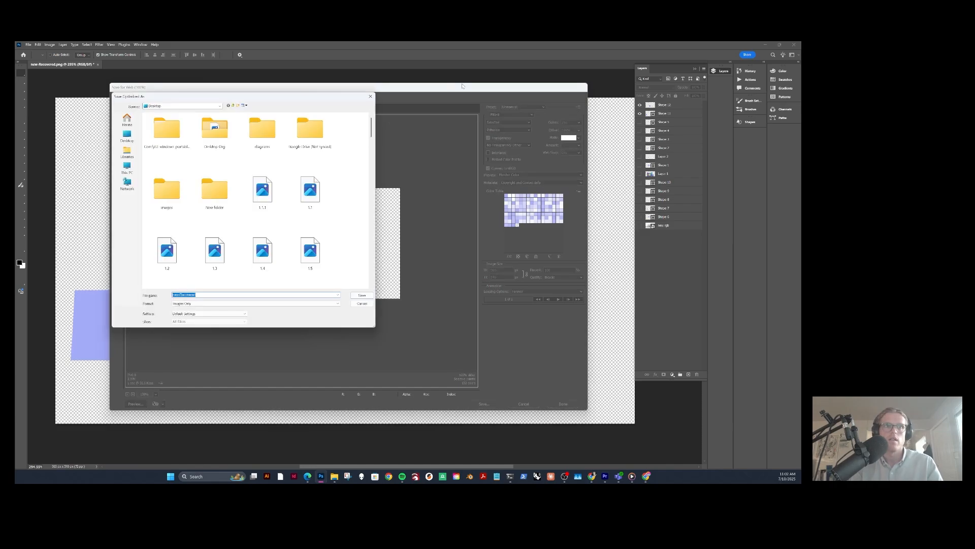
{"action": "type", "text": "Selade mask 2"}
{"action": "key", "text": "Return"}
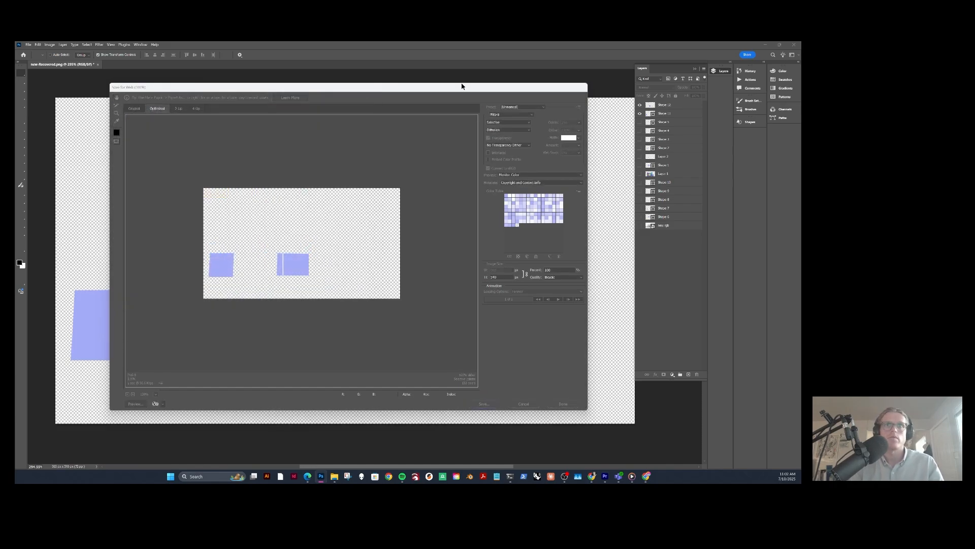
Switch to Stable Diffusion's Inpaint upload page and load mask-1 from the Desktop as the mask image.
{"action": "left_click", "coordinate": [765, 45]}
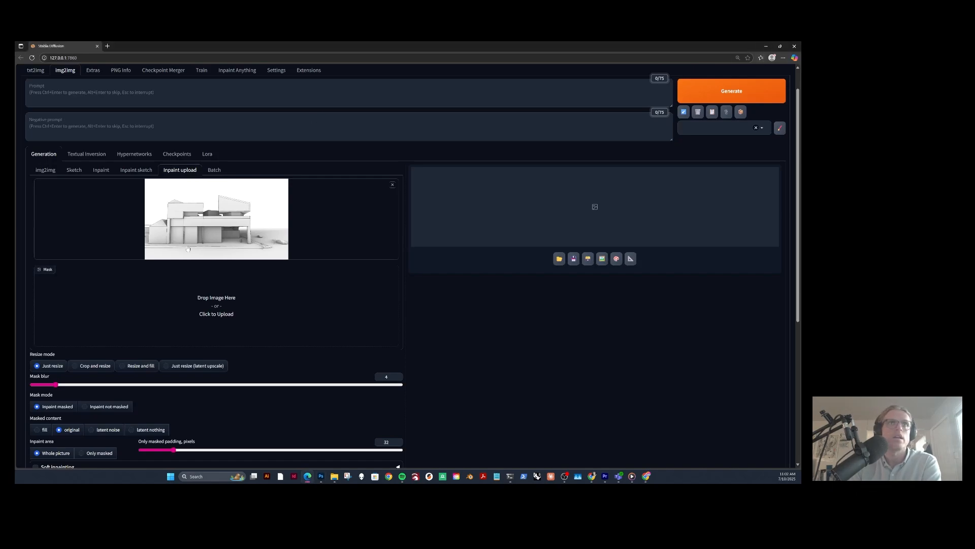
{"action": "left_click", "coordinate": [225, 293]}
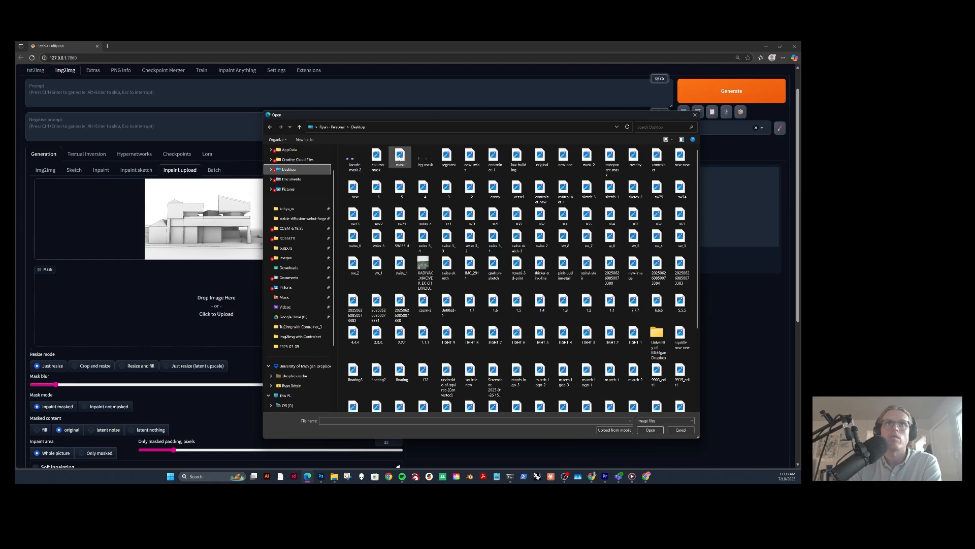
{"action": "left_click", "coordinate": [400, 158]}
{"action": "left_click", "coordinate": [650, 431]}
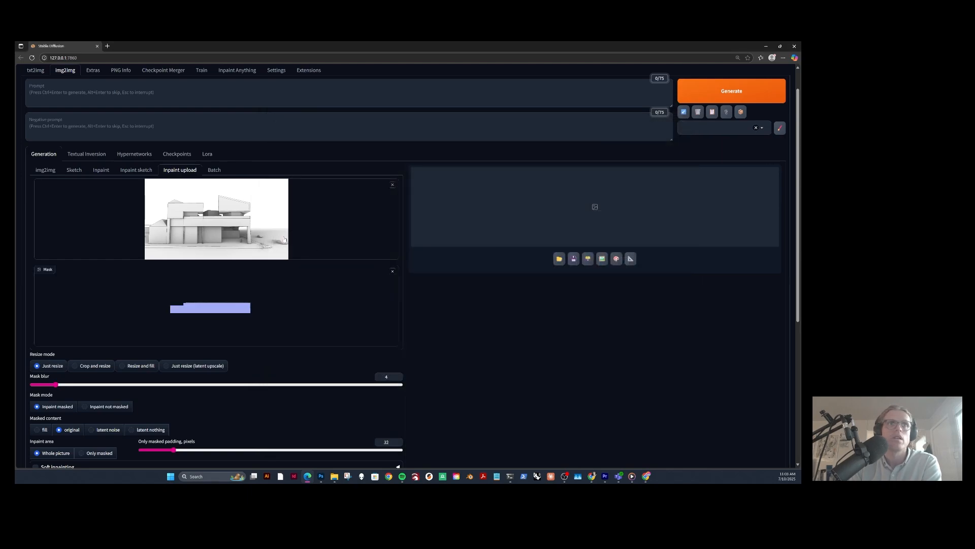
Enter the prompt "light grey concrete facade, panelized concrete facade, visible seams between panels, strip-form texture".
{"action": "scroll", "coordinate": [218, 310], "scroll_direction": "up", "scroll_amount": 1}
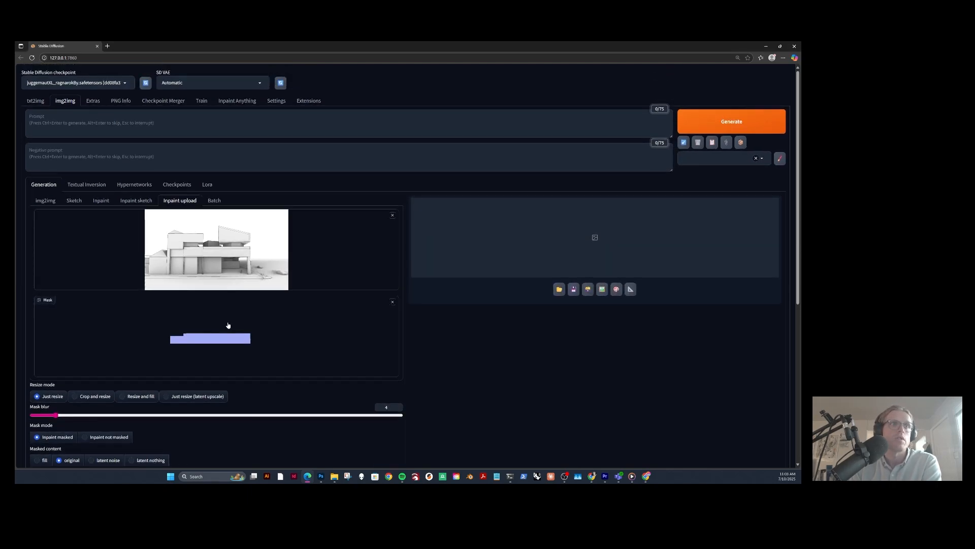
{"action": "scroll", "coordinate": [207, 190], "scroll_direction": "down", "scroll_amount": 2}
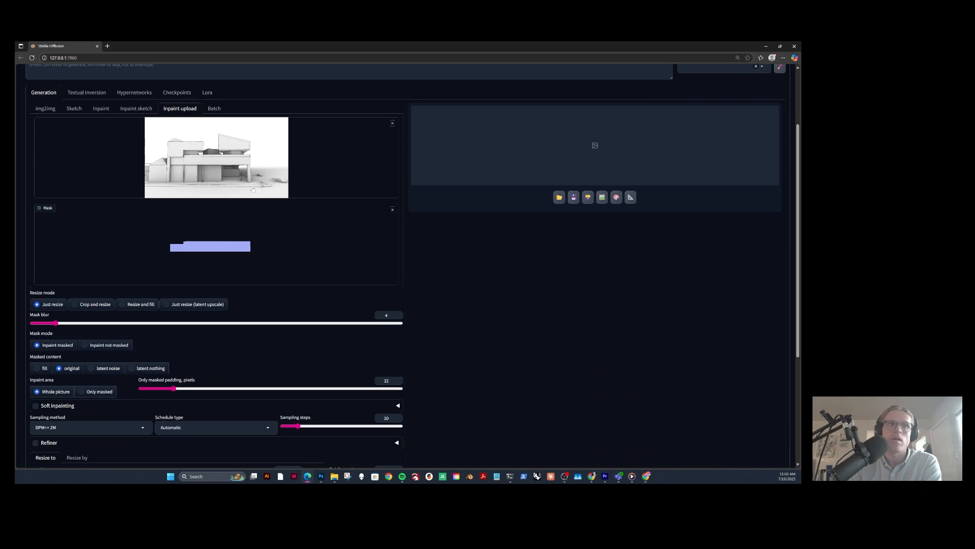
{"action": "scroll", "coordinate": [253, 188], "scroll_direction": "down", "scroll_amount": 1}
{"action": "scroll", "coordinate": [229, 158], "scroll_direction": "up", "scroll_amount": 3}
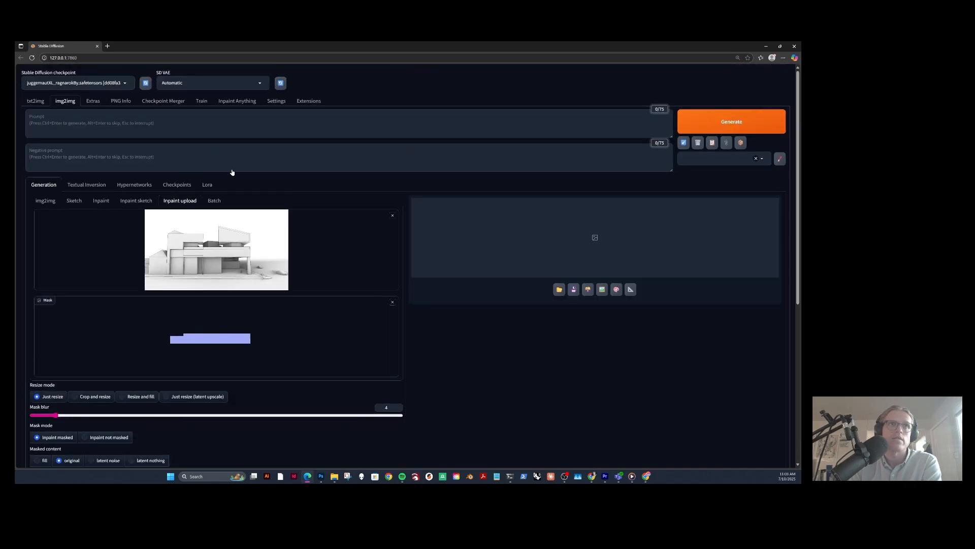
{"action": "left_click", "coordinate": [206, 129]}
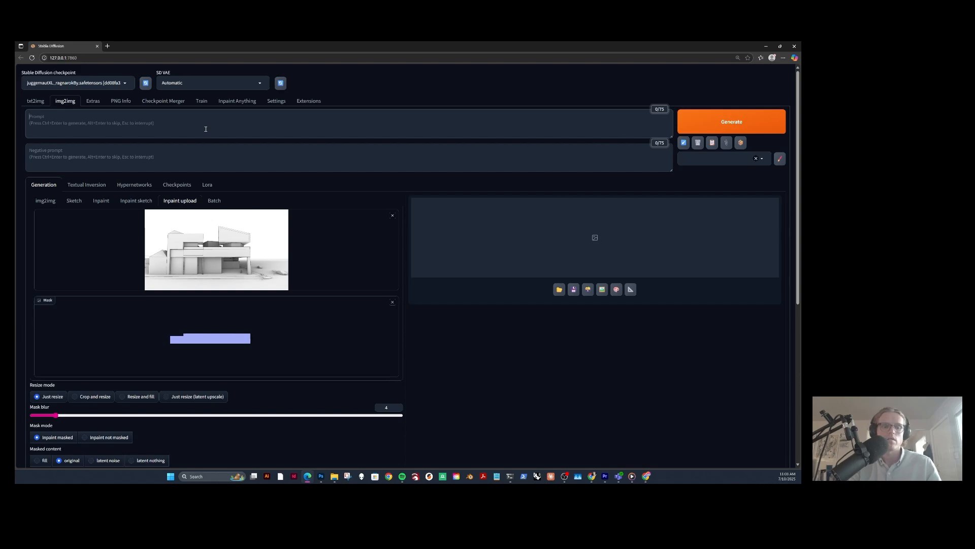
{"action": "type", "text": "light gr"}
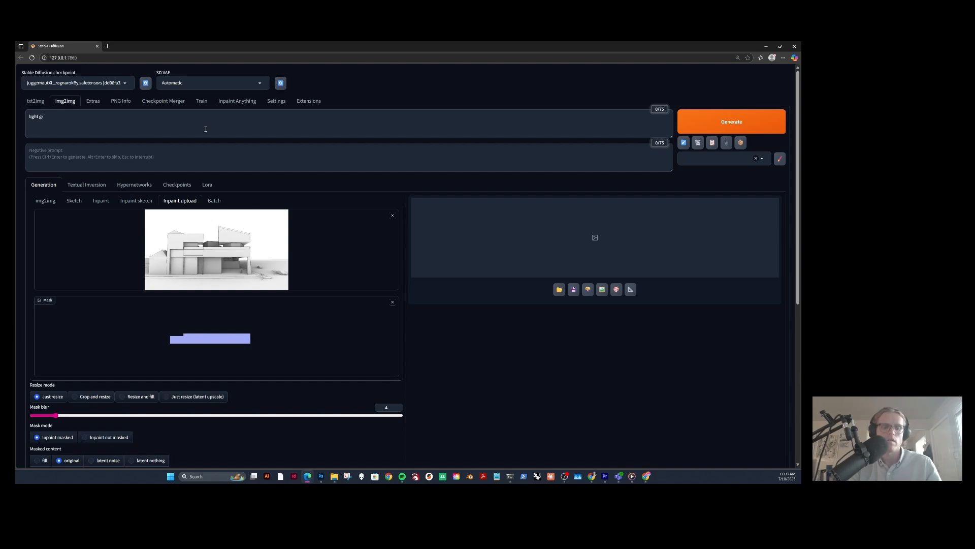
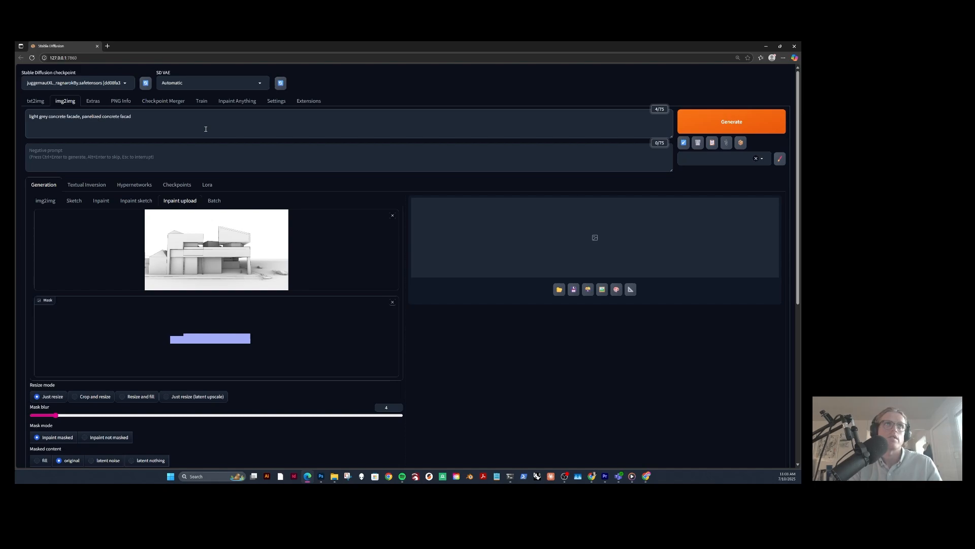
{"action": "type", "text": "v"}
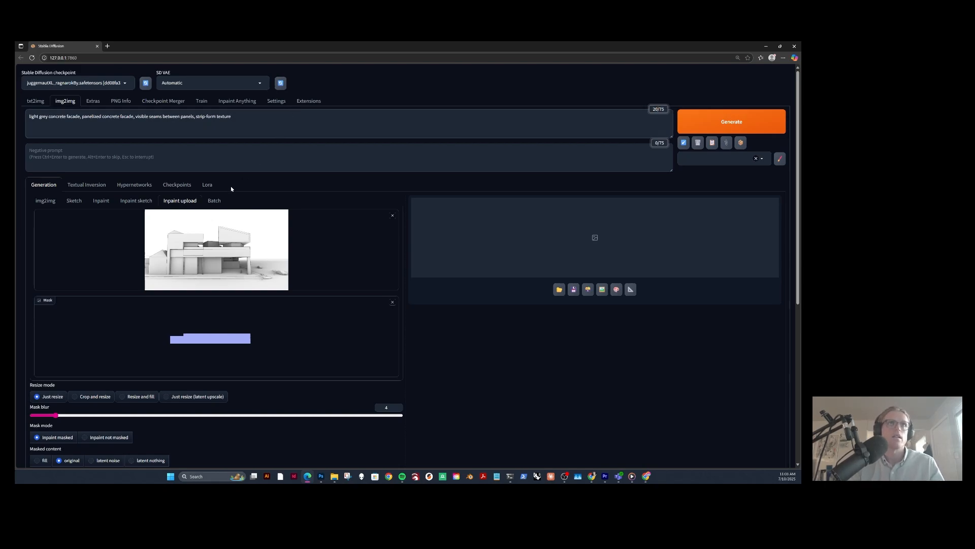
Add the PAINTED ARCHITECTURE_v1 LoRA to the prompt and return to the generation settings.
{"action": "left_click", "coordinate": [207, 185]}
{"action": "left_click", "coordinate": [90, 306]}
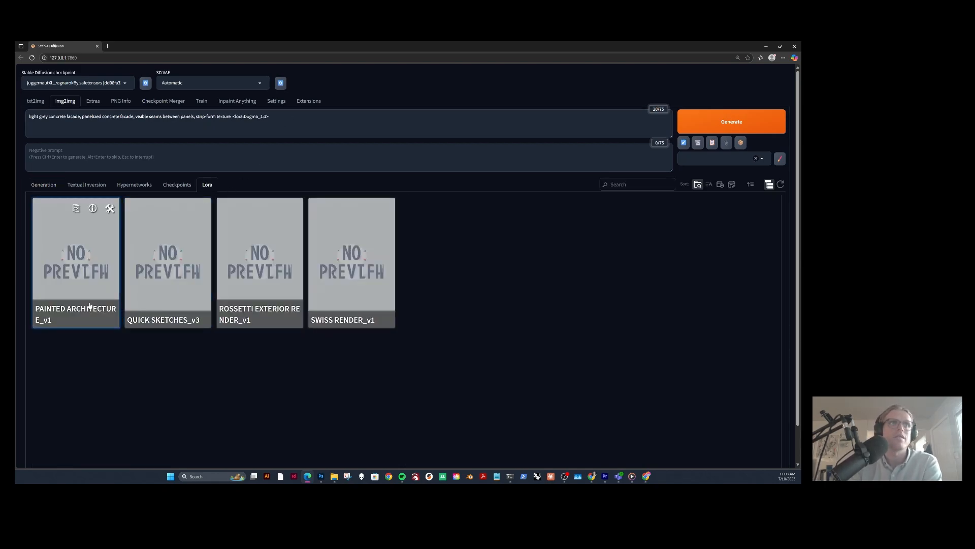
{"action": "left_click", "coordinate": [44, 185]}
Enter the negative prompt "black, dark grey, dark".
{"action": "left_click", "coordinate": [237, 132]}
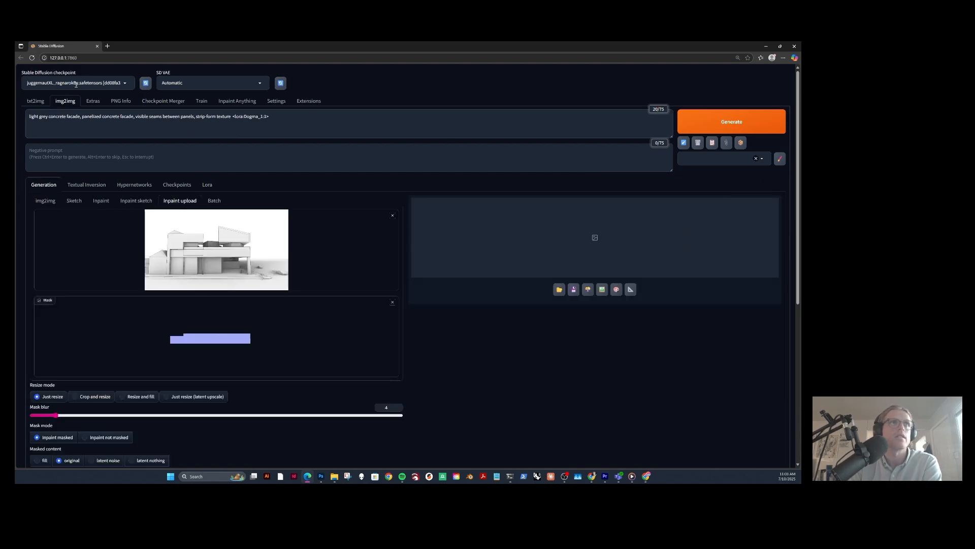
{"action": "left_click", "coordinate": [114, 162]}
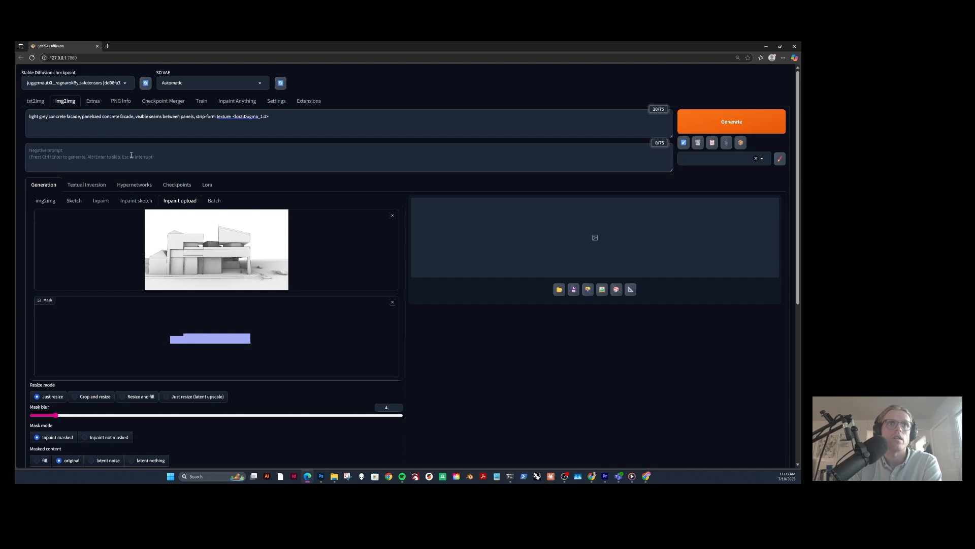
{"action": "type", "text": "ld"}
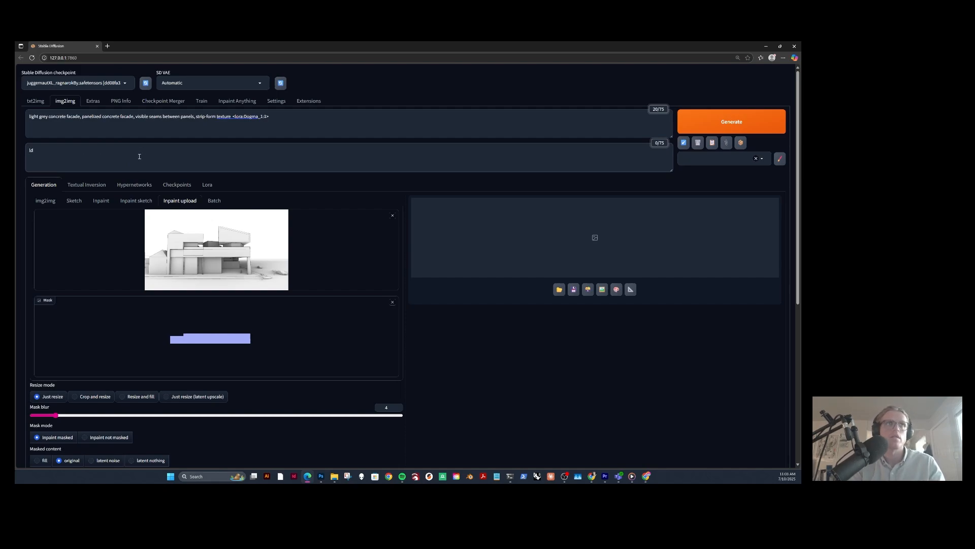
{"action": "key", "text": "BackSpace"}
{"action": "key", "text": "BackSpace"}
{"action": "type", "text": "black, dark grey, dark"}
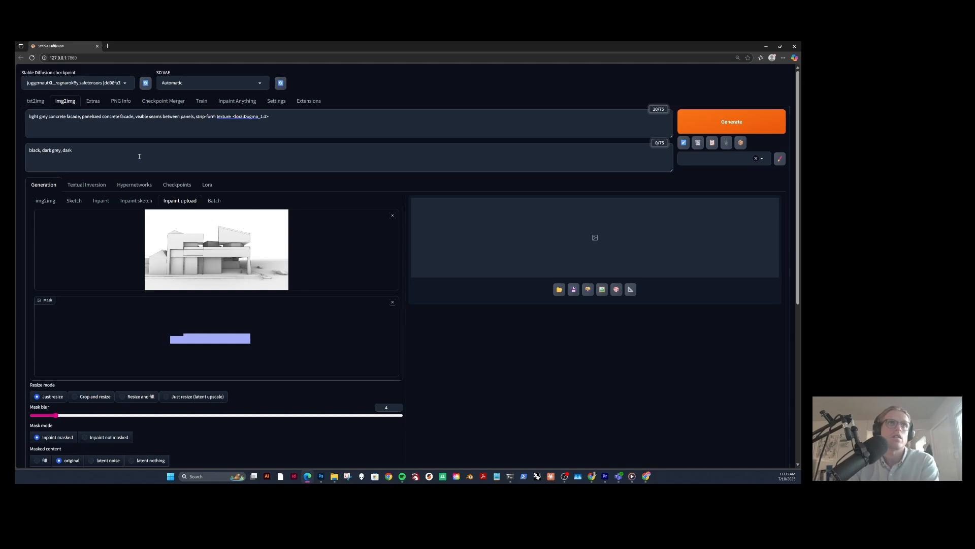
Lower the mask blur to 1.
{"action": "scroll", "coordinate": [217, 242], "scroll_direction": "down", "scroll_amount": 2}
{"action": "scroll", "coordinate": [217, 243], "scroll_direction": "down", "scroll_amount": 2}
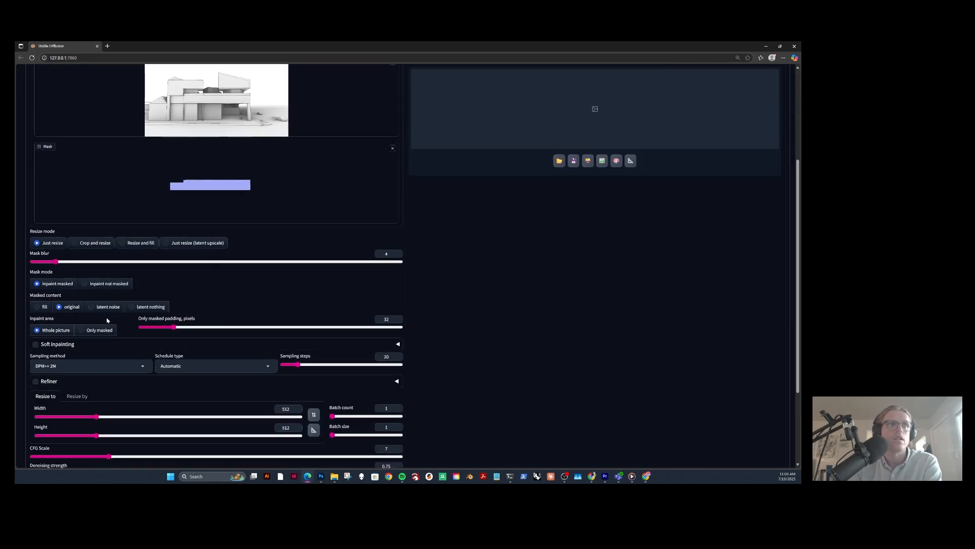
{"action": "left_click_drag", "start_coordinate": [56, 263], "coordinate": [39, 262]}
Set the schedule type to Karras and the sampling steps to 10.
{"action": "scroll", "coordinate": [126, 251], "scroll_direction": "down", "scroll_amount": 2}
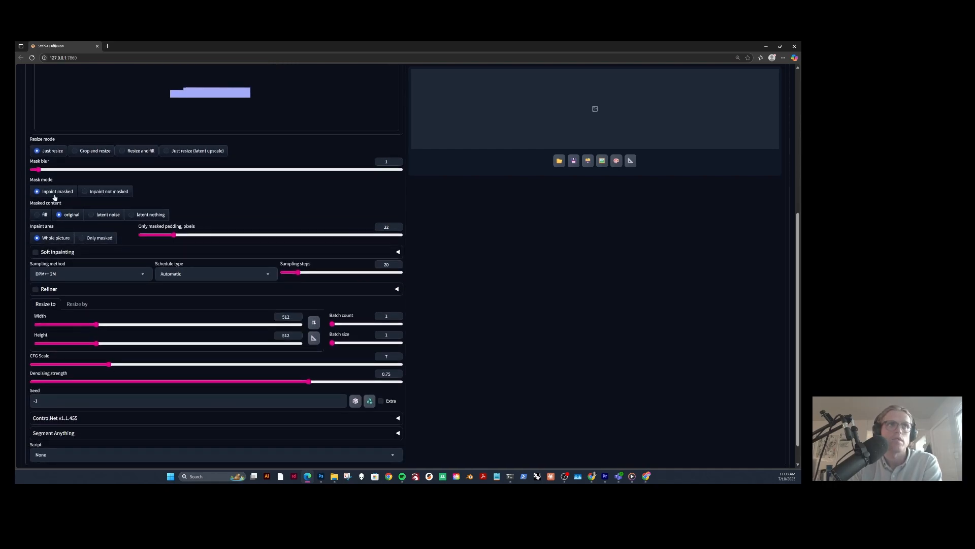
{"action": "left_click", "coordinate": [199, 273]}
{"action": "left_click", "coordinate": [196, 199]}
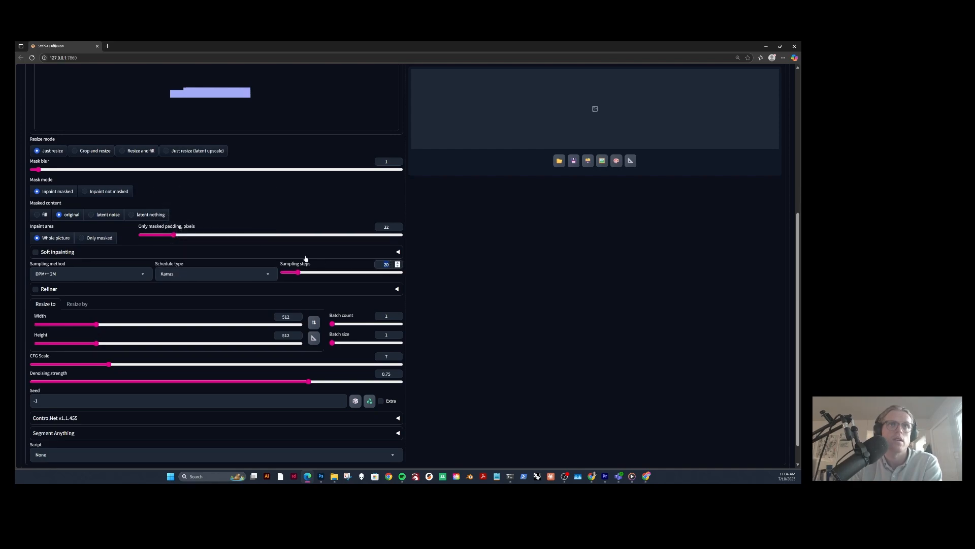
{"action": "type", "text": "10"}
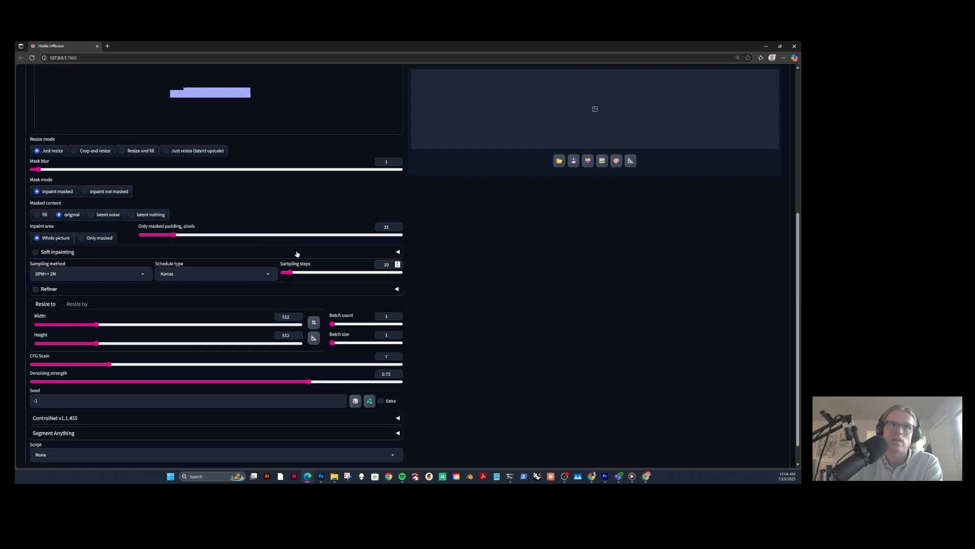
Set the output size to 960 by 540 and the batch size to 4.
{"action": "double_click", "coordinate": [286, 316]}
{"action": "type", "text": "560"}
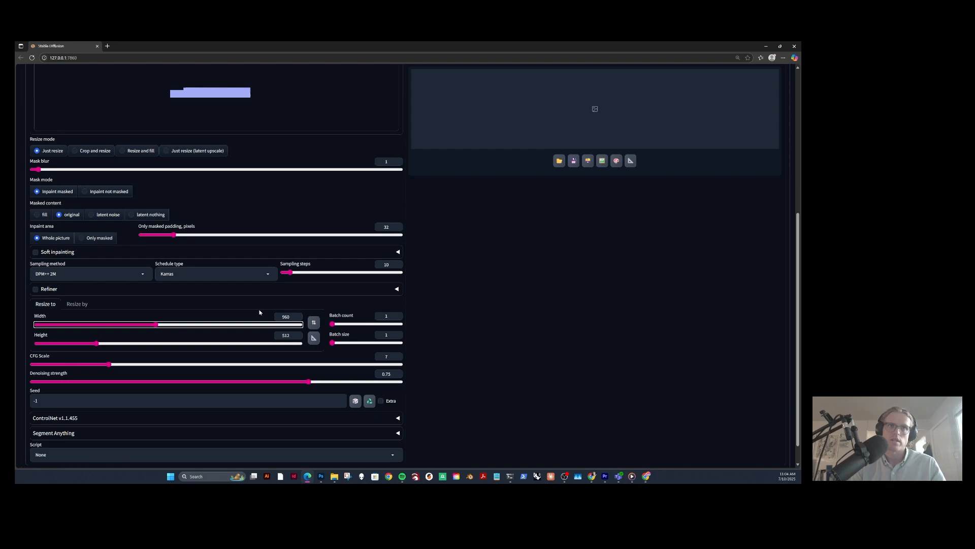
{"action": "key", "text": "Tab"}
{"action": "type", "text": "540"}
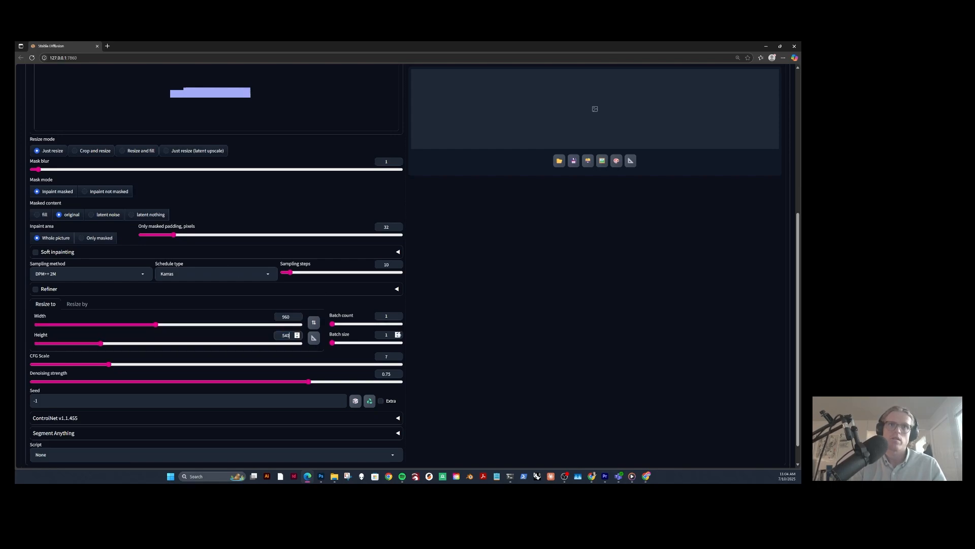
{"action": "left_click", "coordinate": [399, 334]}
{"action": "left_click", "coordinate": [399, 333]}
{"action": "left_click", "coordinate": [400, 333]}
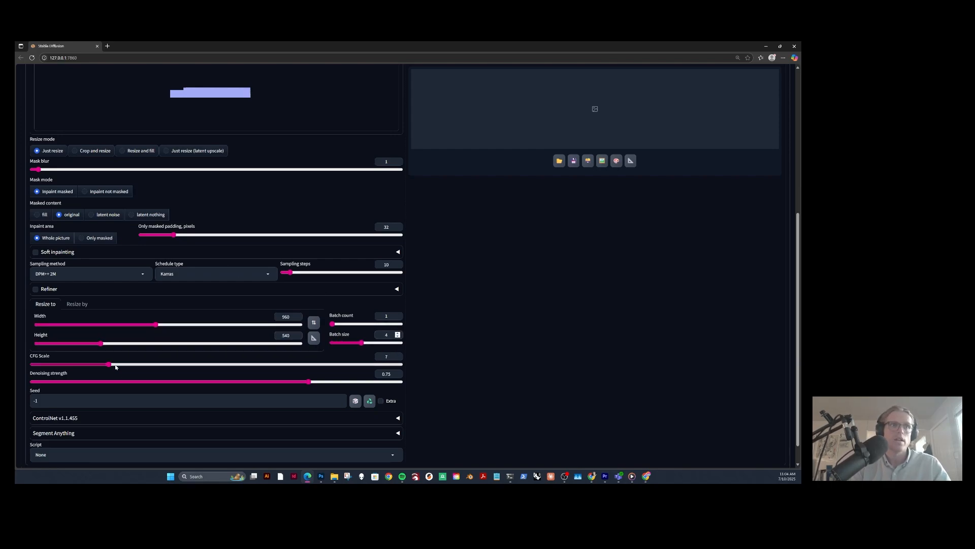
Lower the CFG scale to 5 and raise the denoising strength to 0.8.
{"action": "left_click_drag", "start_coordinate": [110, 364], "coordinate": [83, 365]}
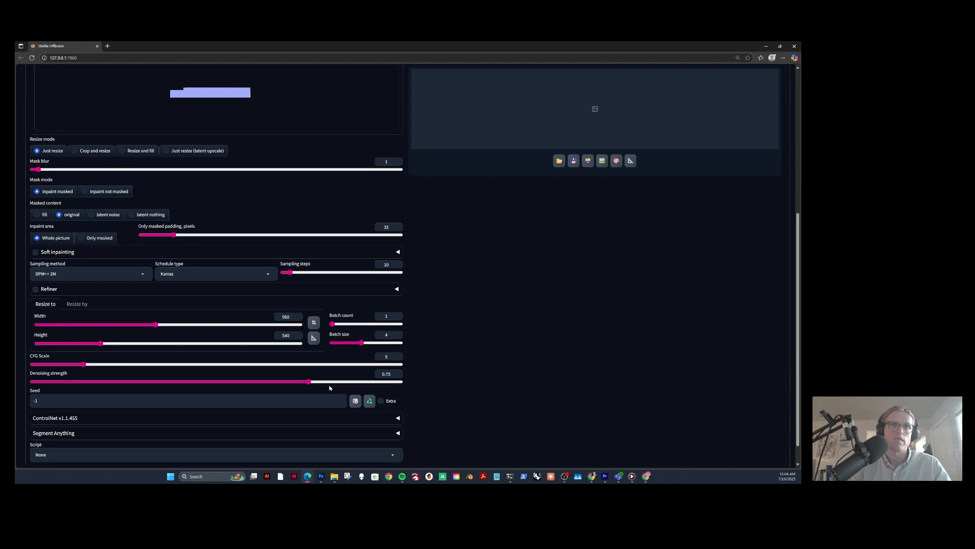
{"action": "left_click_drag", "start_coordinate": [309, 382], "coordinate": [328, 382]}
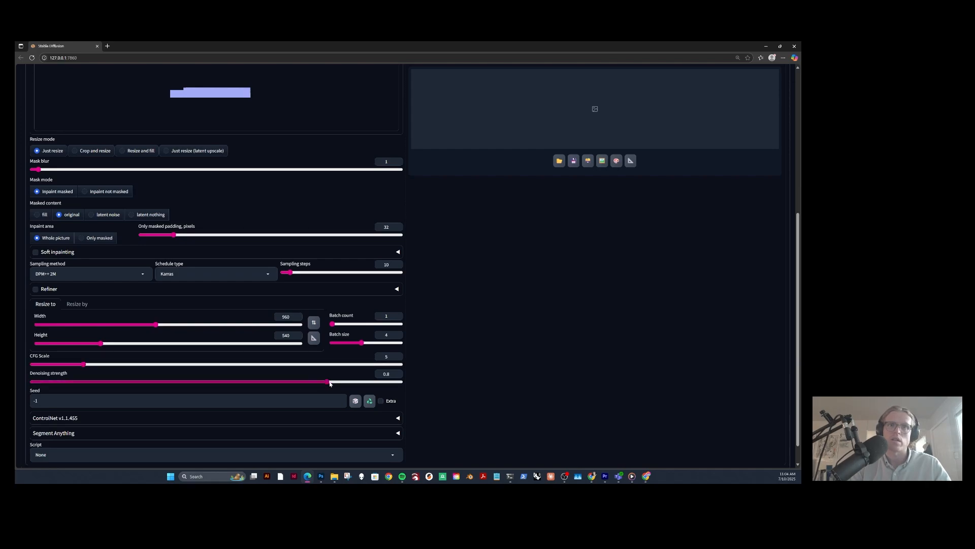
{"action": "scroll", "coordinate": [466, 375], "scroll_direction": "down", "scroll_amount": 1}
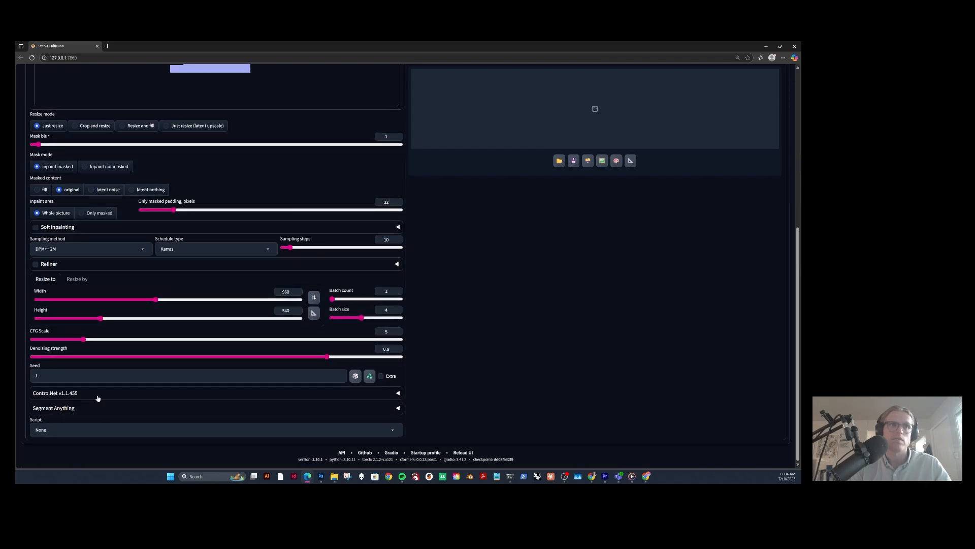
Check the inpaint settings and generate the batch of concrete facade band variants.
{"action": "scroll", "coordinate": [431, 372], "scroll_direction": "up", "scroll_amount": 5}
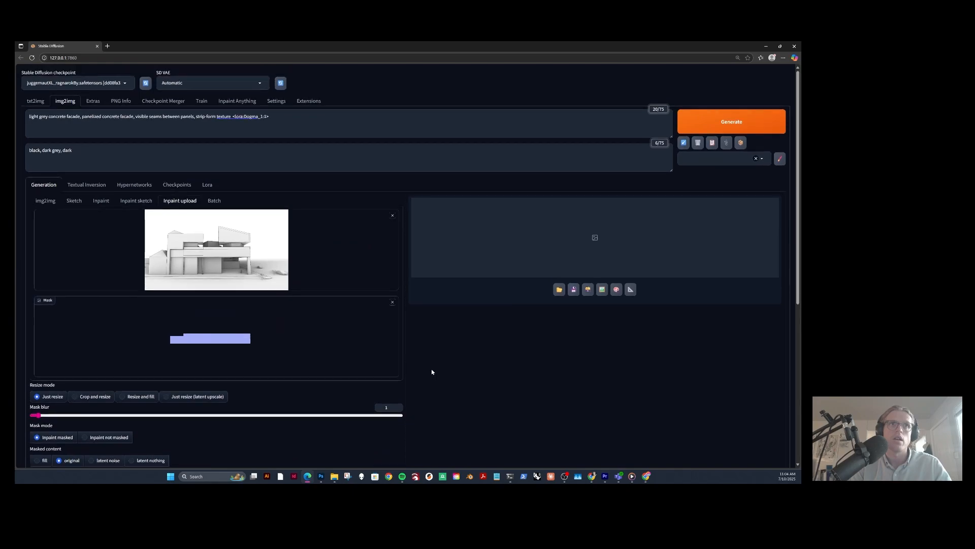
{"action": "scroll", "coordinate": [432, 372], "scroll_direction": "down", "scroll_amount": 5}
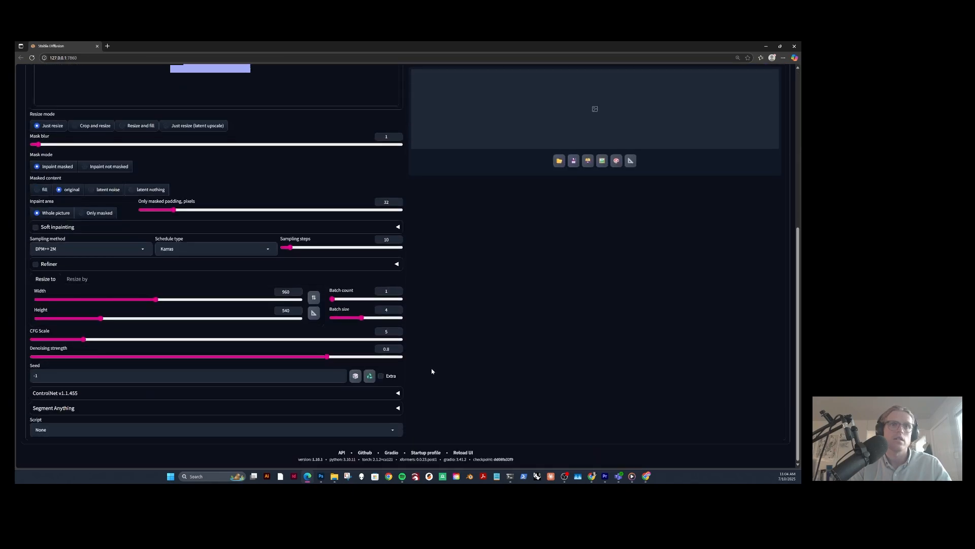
{"action": "scroll", "coordinate": [432, 371], "scroll_direction": "up", "scroll_amount": 5}
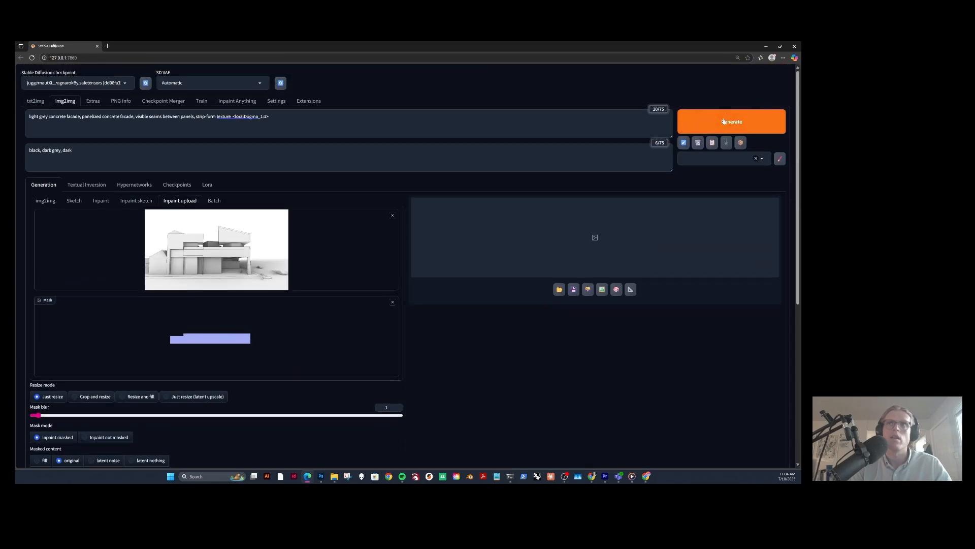
{"action": "left_click", "coordinate": [721, 123]}
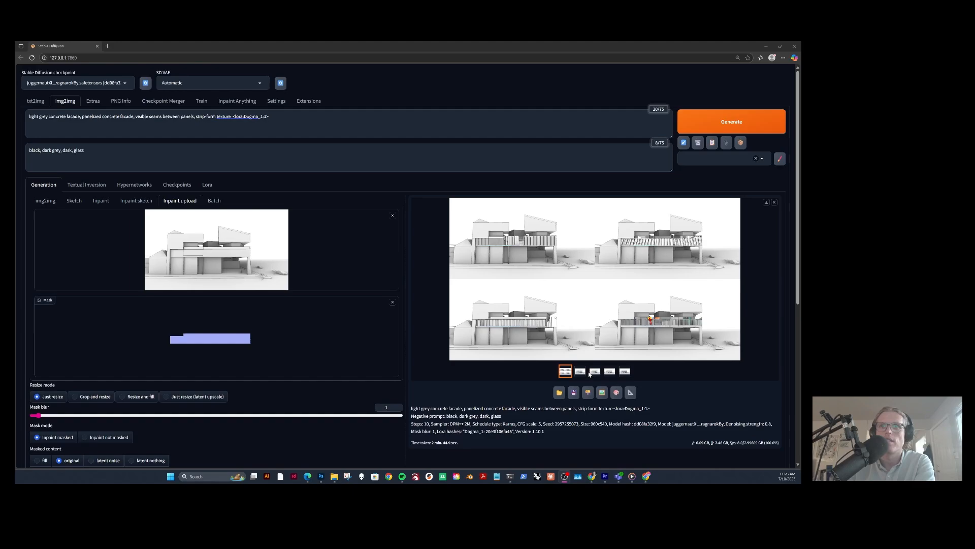
Compare the generated facade band variants one by one.
{"action": "left_click", "coordinate": [580, 372]}
{"action": "left_click", "coordinate": [595, 371]}
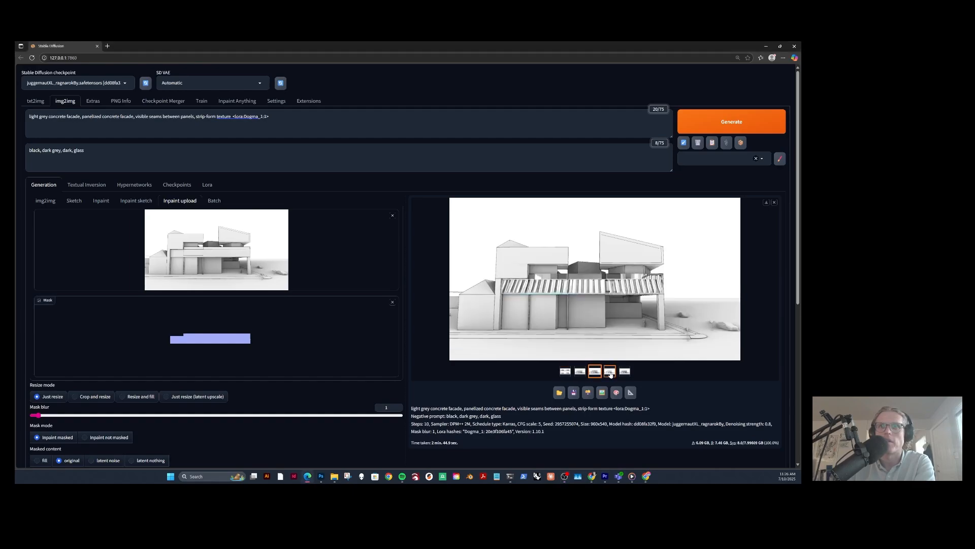
{"action": "left_click", "coordinate": [610, 371]}
{"action": "key", "text": "Right"}
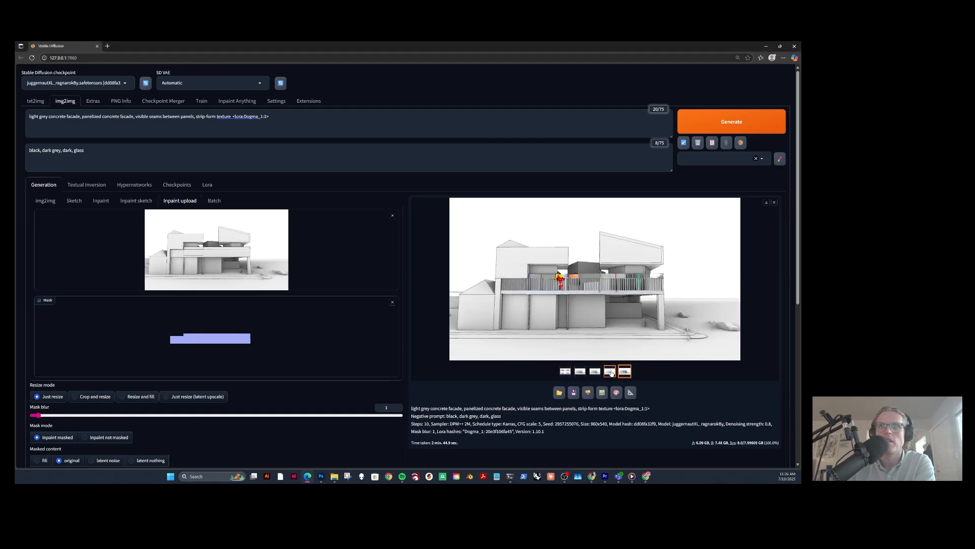
{"action": "key", "text": "Left"}
{"action": "key", "text": "Left"}
{"action": "key", "text": "Left"}
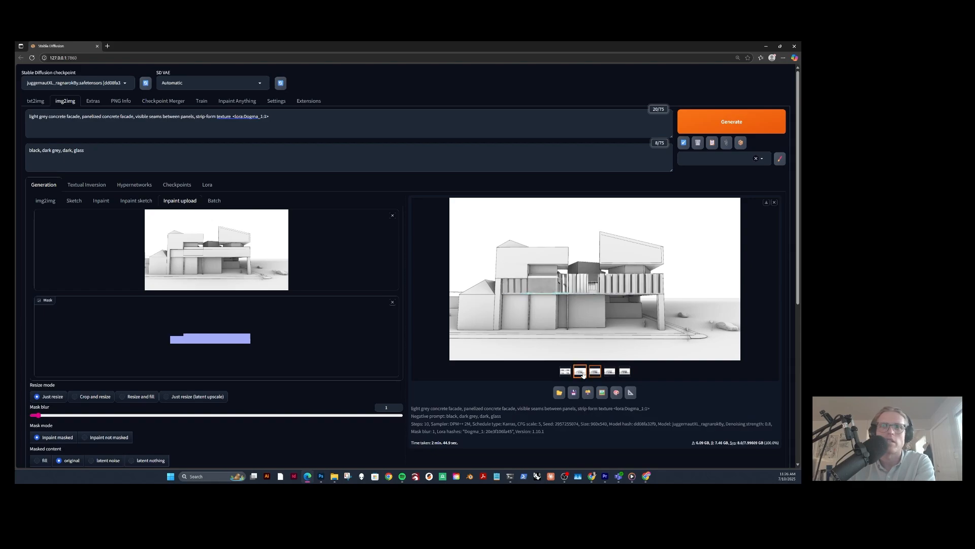
Replace the Dogma LoRA in the prompt with SWISS RENDER_v1 and generate a new batch.
{"action": "left_click_drag", "start_coordinate": [269, 116], "coordinate": [233, 116]}
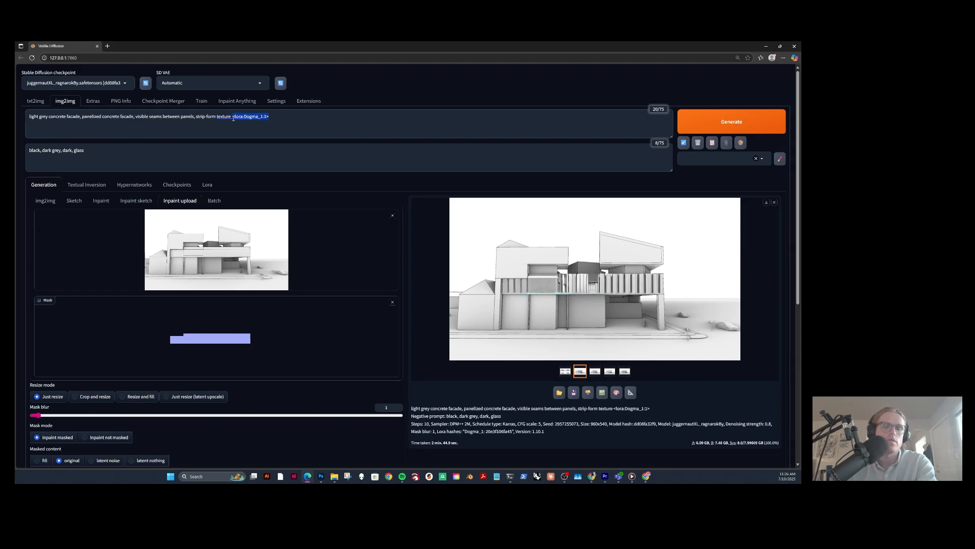
{"action": "key", "text": "BackSpace"}
{"action": "left_click", "coordinate": [207, 184]}
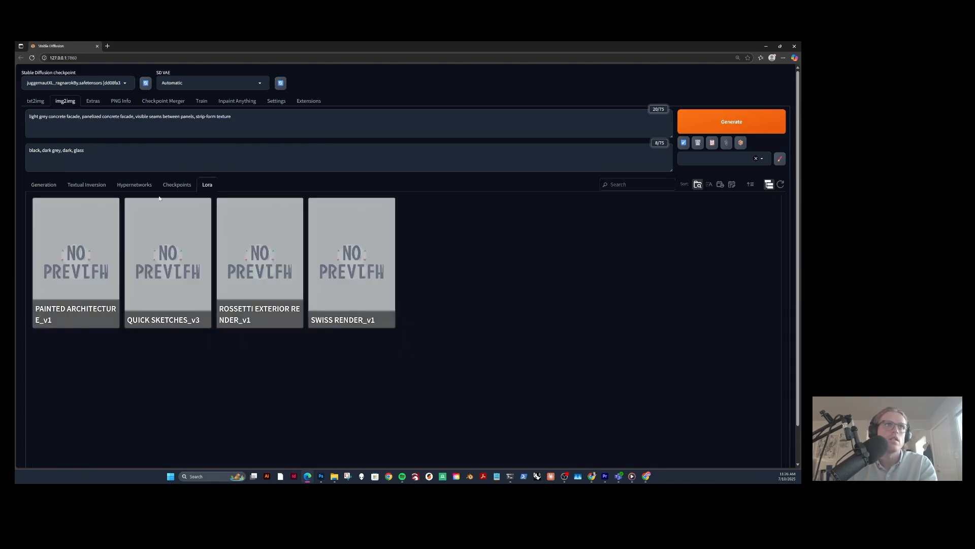
{"action": "left_click", "coordinate": [351, 264]}
{"action": "left_click", "coordinate": [48, 184]}
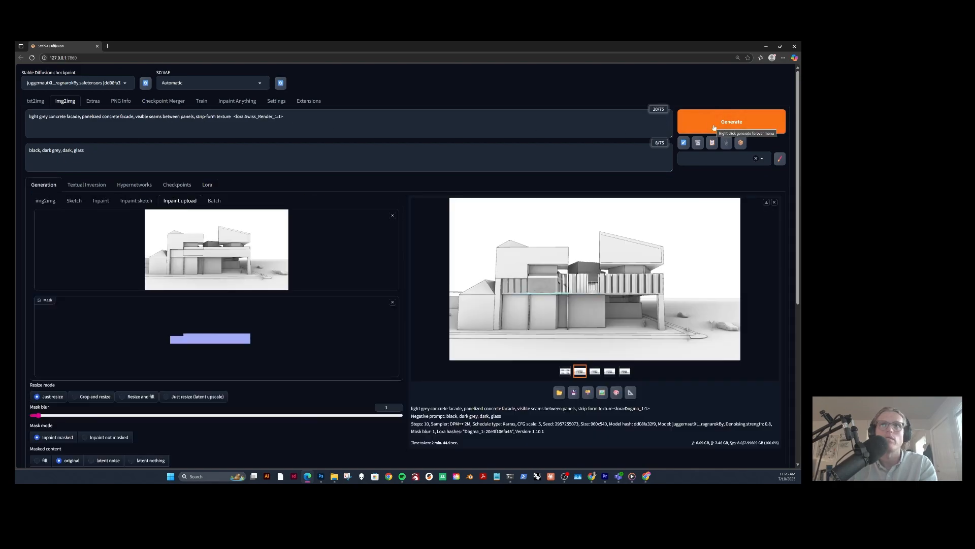
{"action": "left_click", "coordinate": [714, 127]}
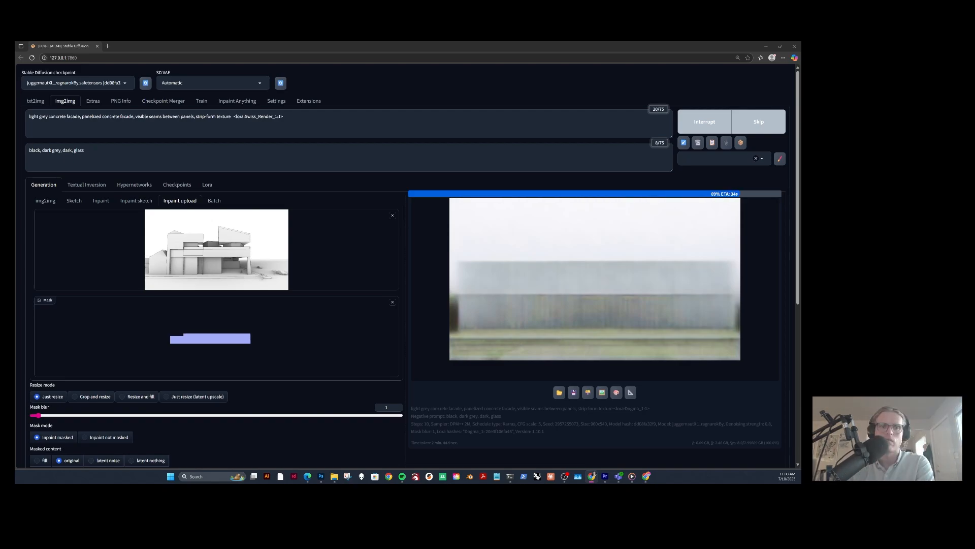
Pick the third facade variant, with the vertically panelized concrete band, and make it the new inpaint source image.
{"action": "left_click", "coordinate": [610, 371]}
{"action": "left_click", "coordinate": [627, 372]}
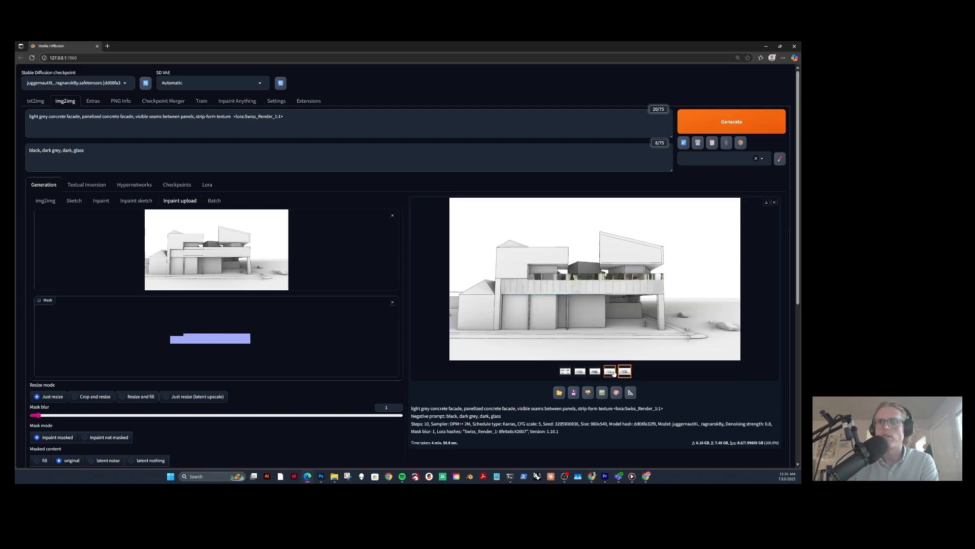
{"action": "left_click", "coordinate": [612, 373]}
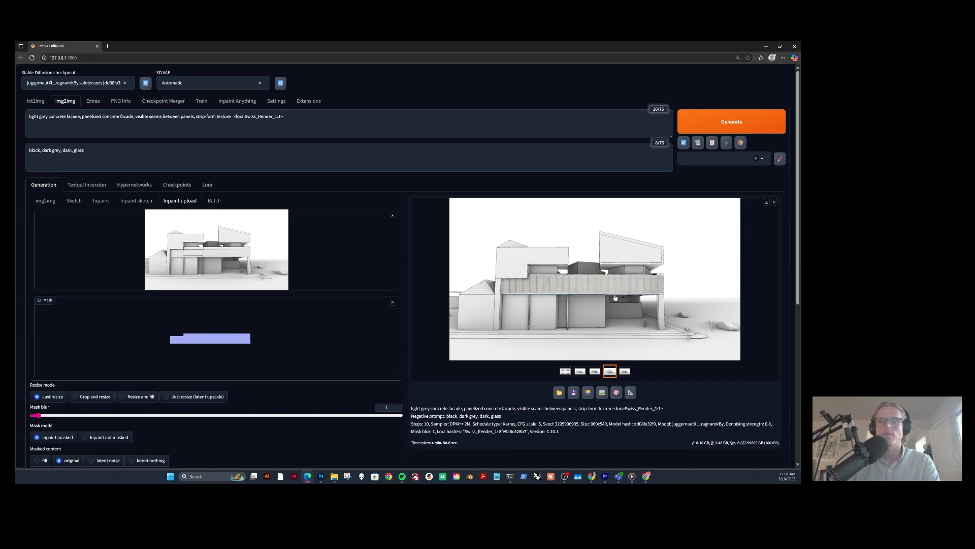
{"action": "left_click", "coordinate": [766, 203]}
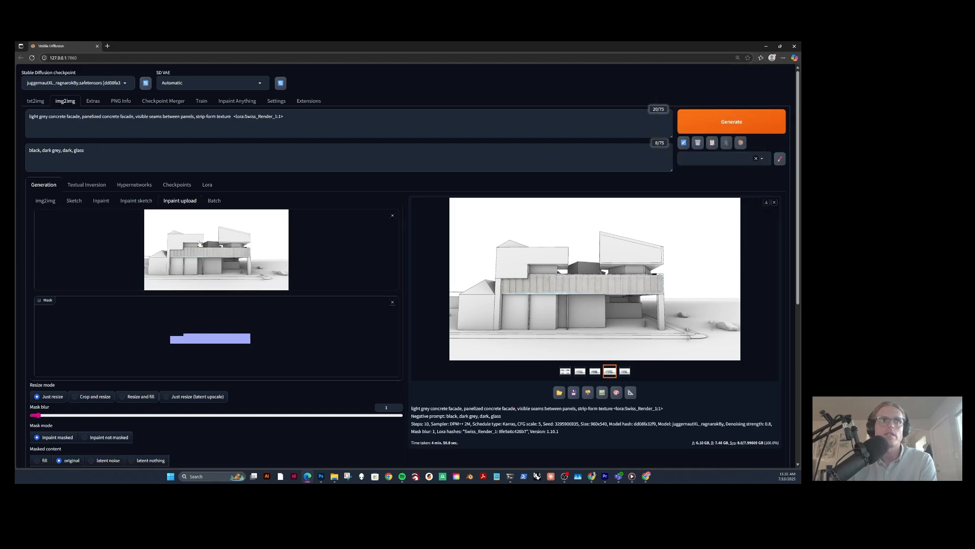
Replace the facade mask with the column mask image from the Desktop folder.
{"action": "left_click", "coordinate": [392, 304]}
{"action": "left_click", "coordinate": [306, 338]}
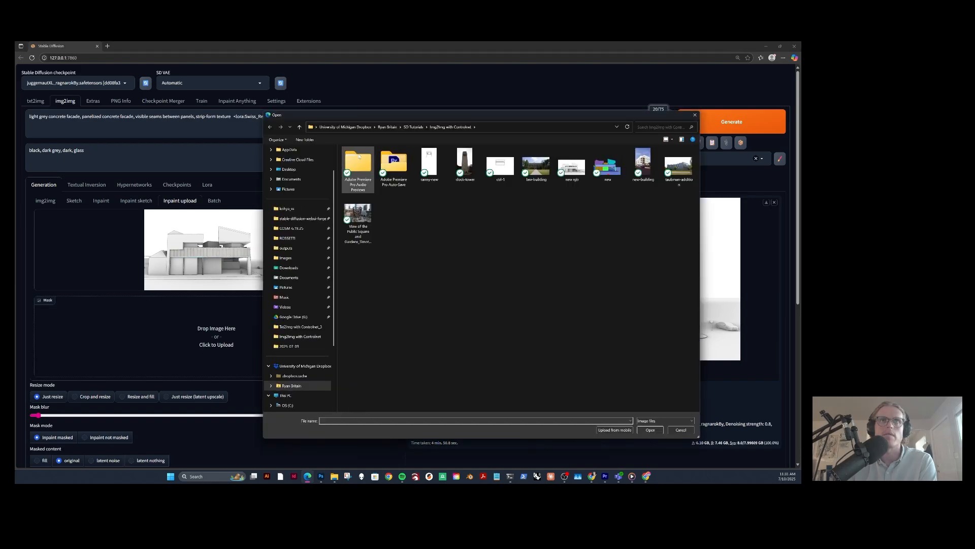
{"action": "left_click", "coordinate": [308, 171]}
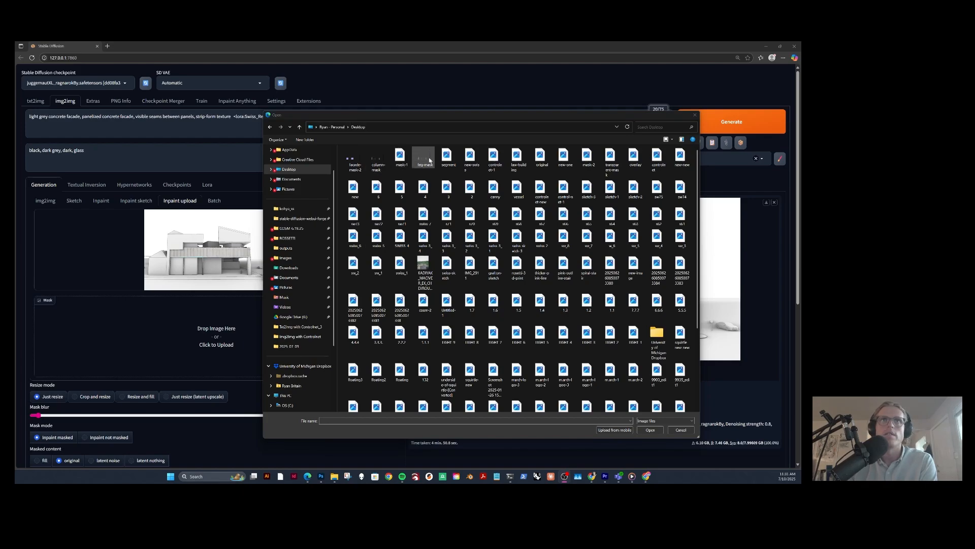
{"action": "left_click", "coordinate": [378, 159]}
{"action": "left_click", "coordinate": [643, 428]}
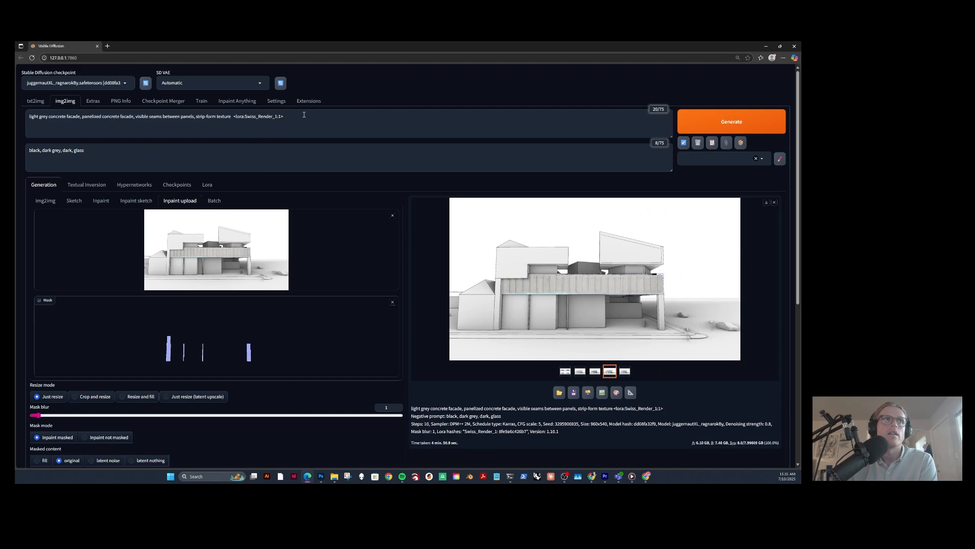
Replace "facade, panelized concrete facade," in the prompt with "columns", separated from "concrete" by a space.
{"action": "left_click", "coordinate": [314, 117]}
{"action": "left_click_drag", "start_coordinate": [313, 117], "coordinate": [15, 119]}
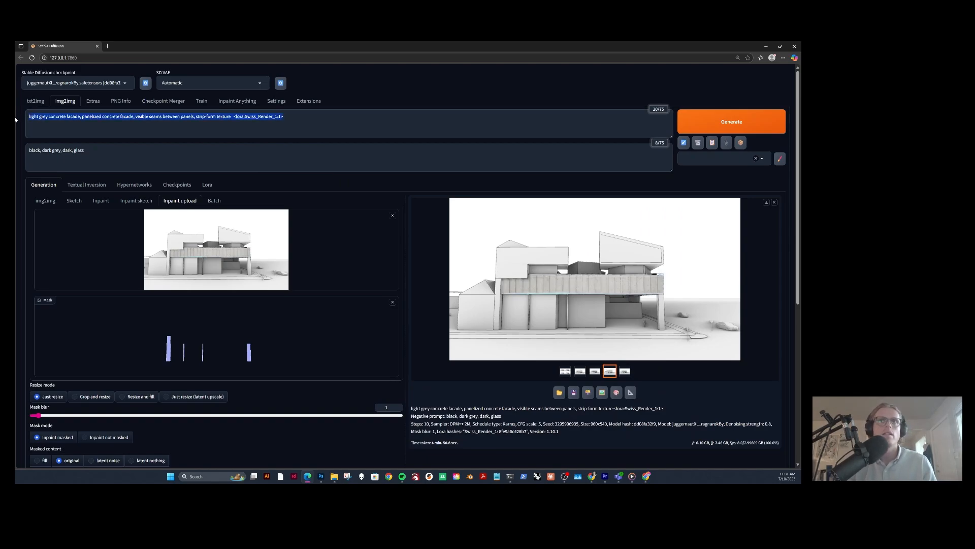
{"action": "left_click", "coordinate": [63, 117]}
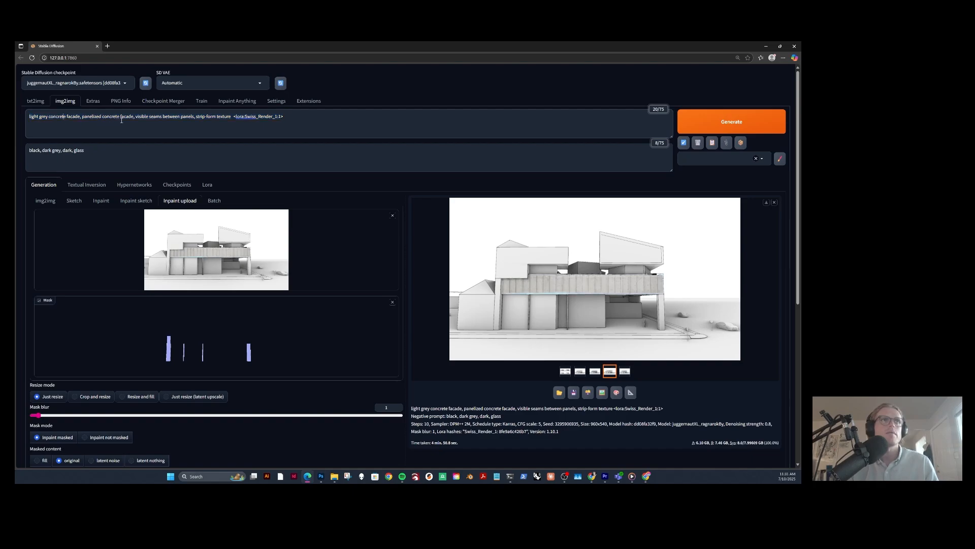
{"action": "left_click_drag", "start_coordinate": [136, 117], "coordinate": [67, 120]}
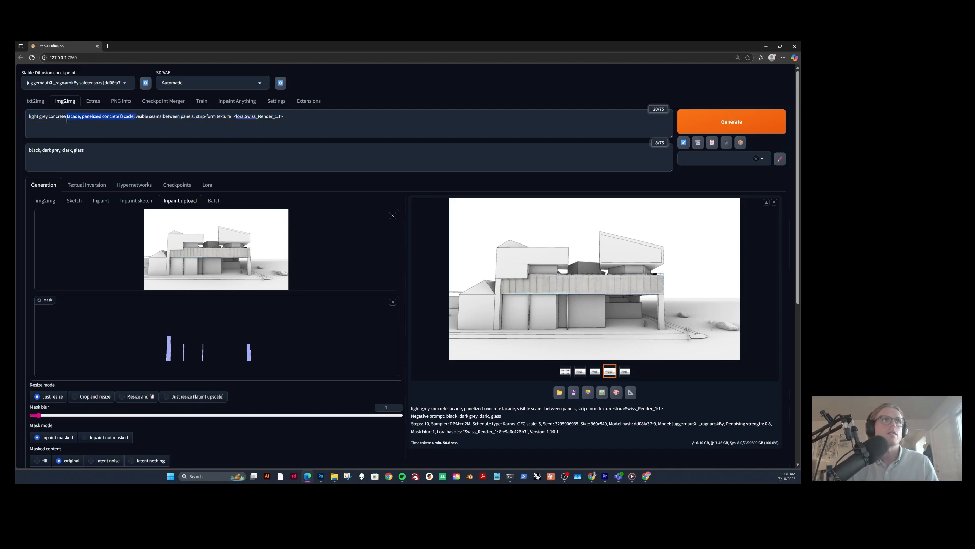
{"action": "type", "text": "columns"}
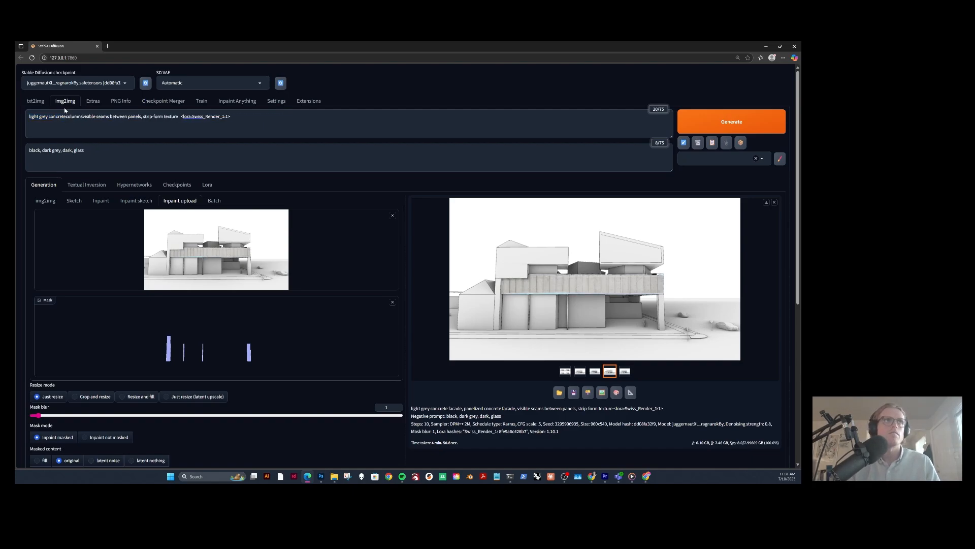
{"action": "left_click", "coordinate": [66, 117]}
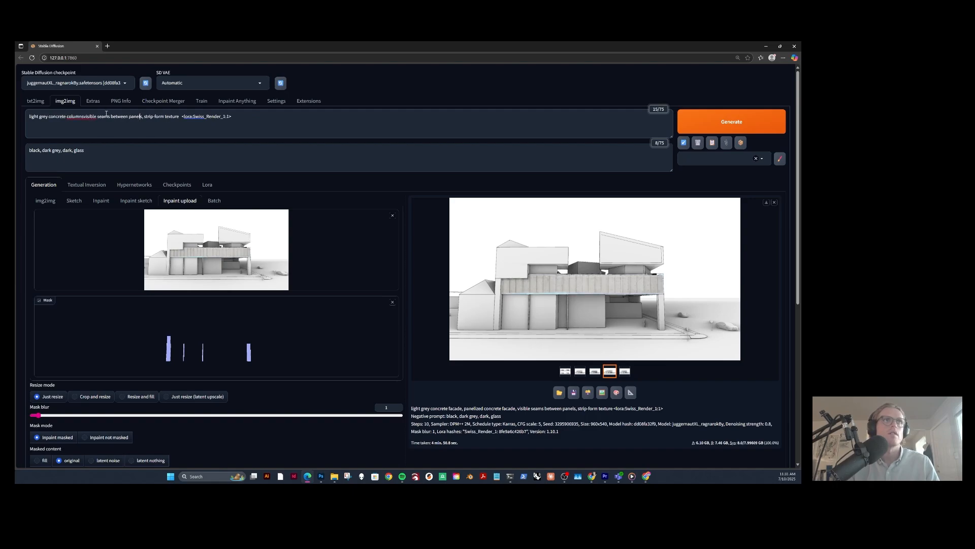
Remove the word "visible" from the prompt and put a comma after "columns".
{"action": "left_click", "coordinate": [97, 116]}
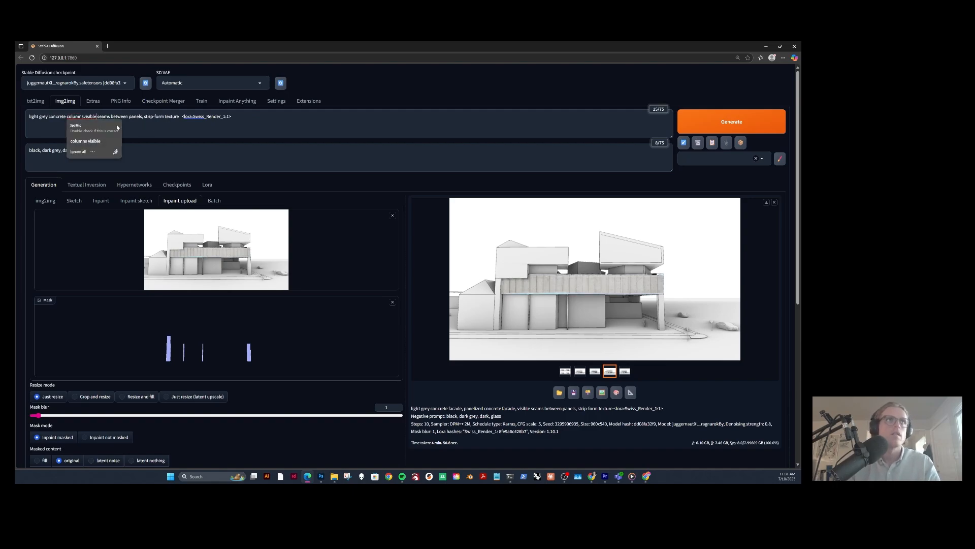
{"action": "key", "text": "BackSpace"}
{"action": "key", "text": "BackSpace"}
{"action": "key", "text": "BackSpace"}
{"action": "key", "text": "BackSpace"}
{"action": "key", "text": "BackSpace"}
{"action": "key", "text": "BackSpace"}
{"action": "key", "text": "BackSpace"}
{"action": "key", "text": "BackSpace"}
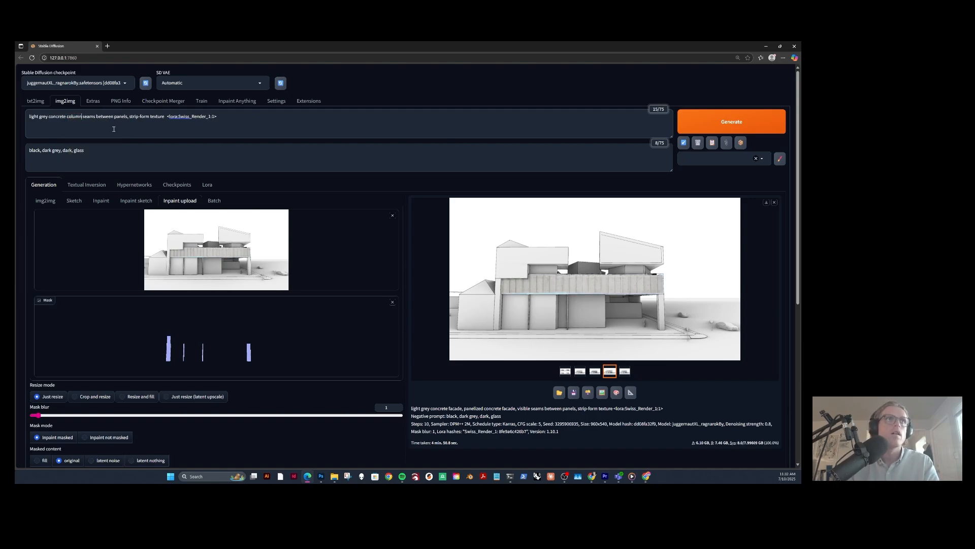
{"action": "type", "text": "s,"}
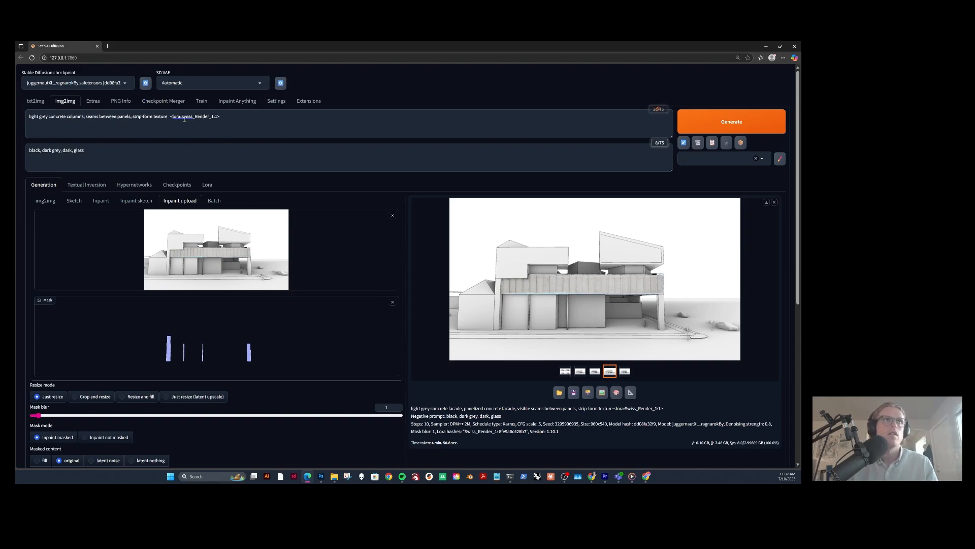
Remove "seams between panels," from the prompt and generate the concrete column variants.
{"action": "left_click_drag", "start_coordinate": [133, 117], "coordinate": [88, 117]}
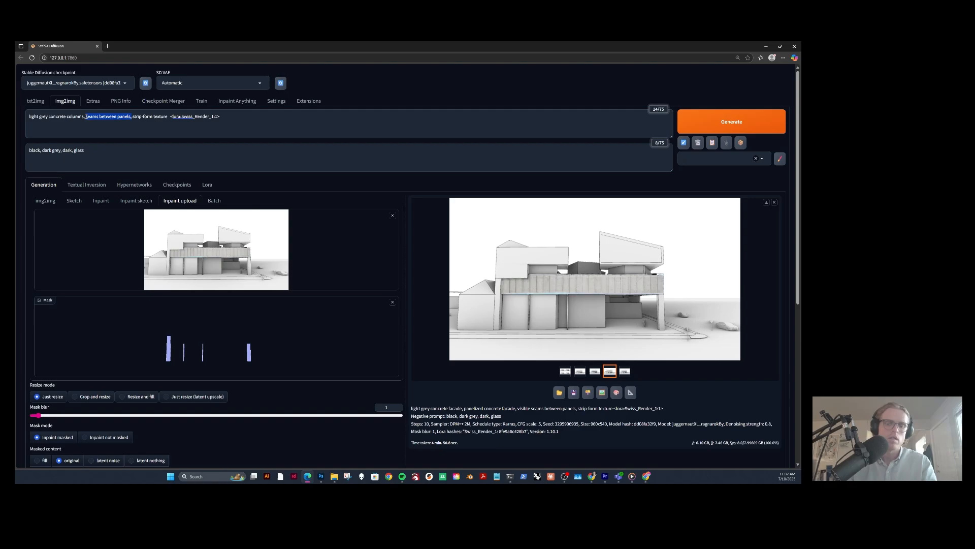
{"action": "key", "text": "BackSpace"}
{"action": "left_click", "coordinate": [190, 120]}
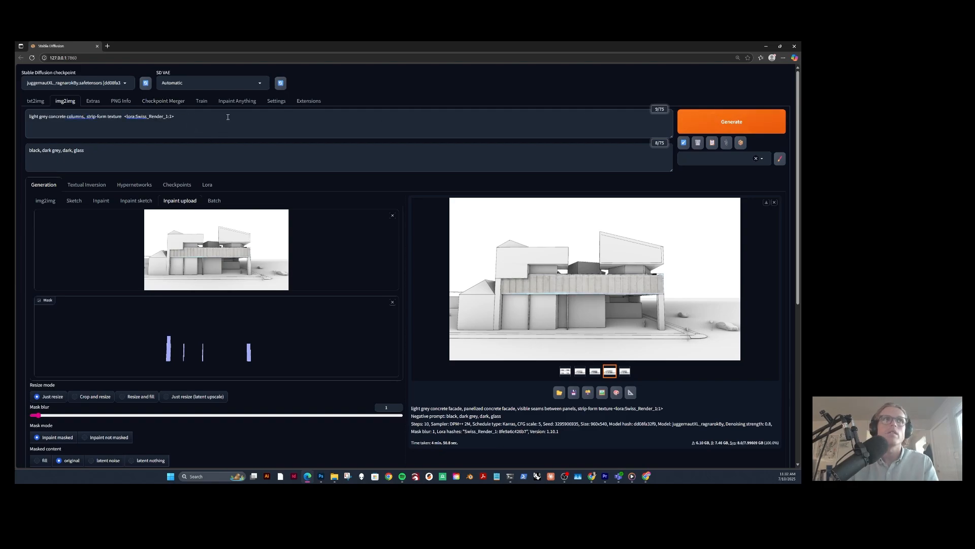
{"action": "left_click", "coordinate": [711, 122]}
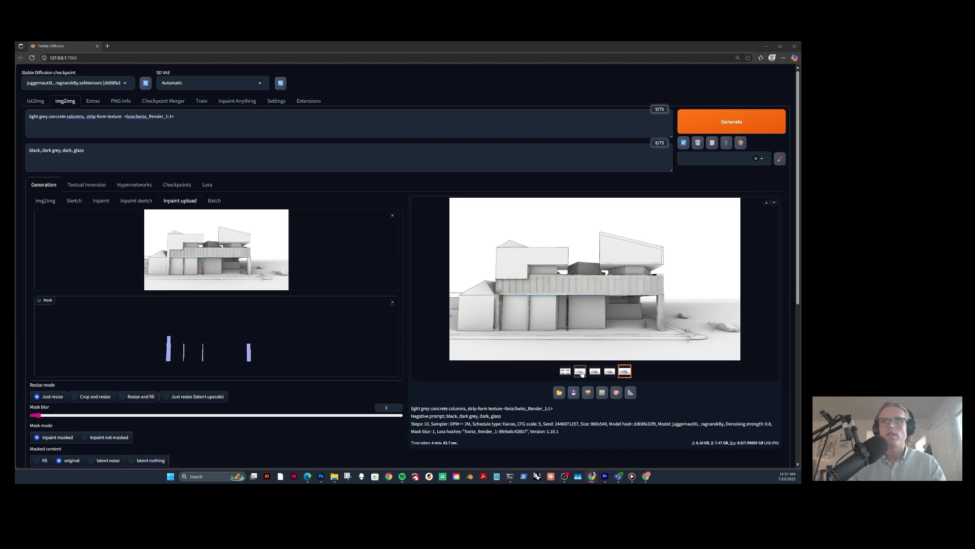
Compare the generated column variants and display the last one.
{"action": "left_click", "coordinate": [595, 372]}
{"action": "left_click", "coordinate": [609, 371]}
{"action": "left_click", "coordinate": [624, 371]}
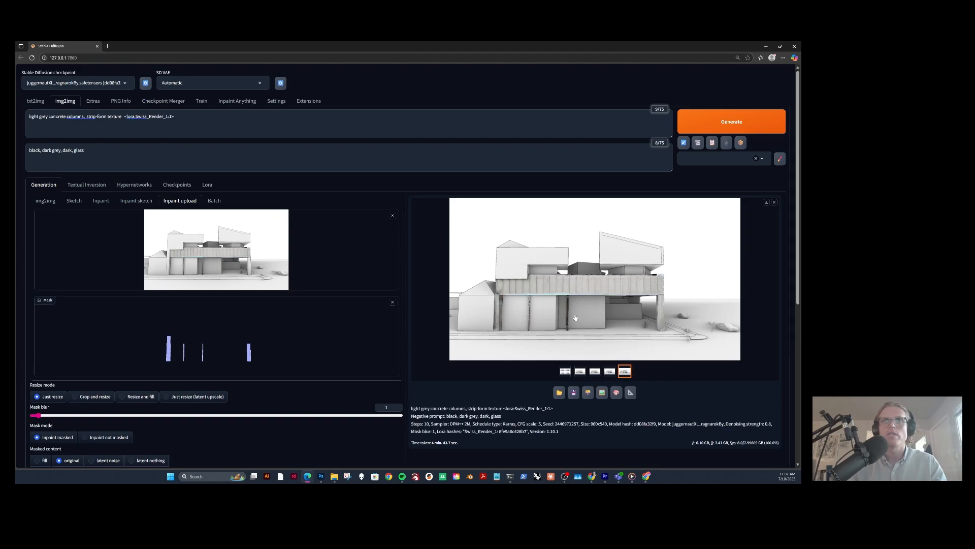
Compare the earlier column variants with the last one and return to the last variant.
{"action": "left_click", "coordinate": [595, 371]}
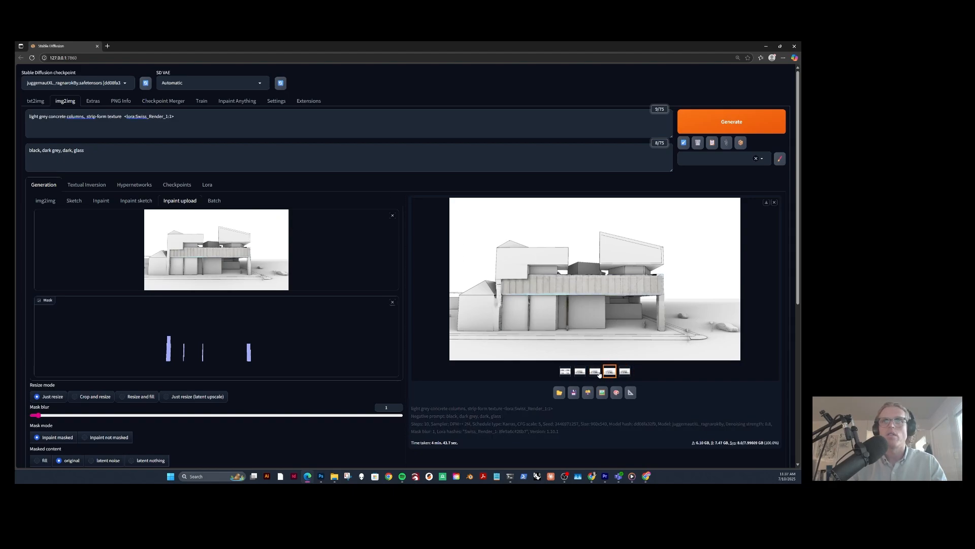
{"action": "left_click", "coordinate": [579, 372]}
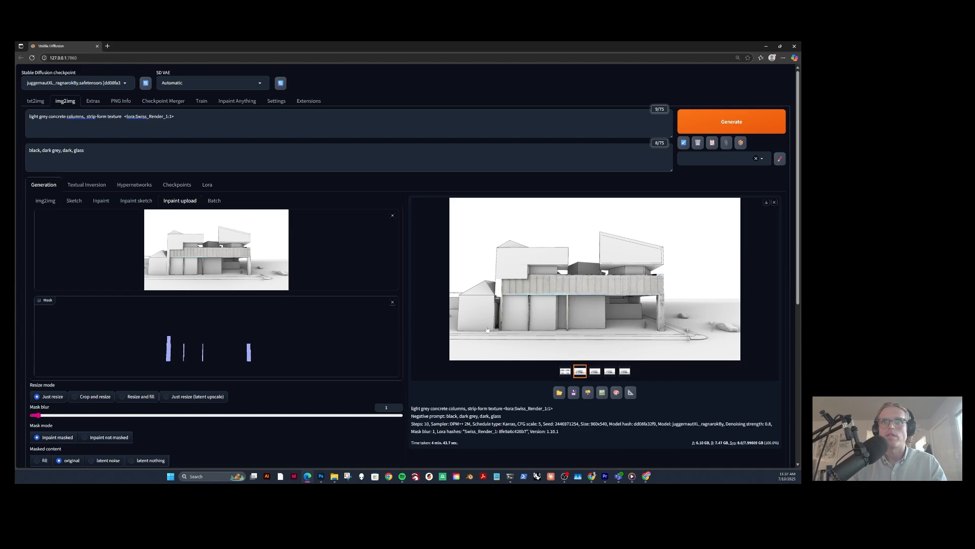
{"action": "left_click", "coordinate": [624, 371]}
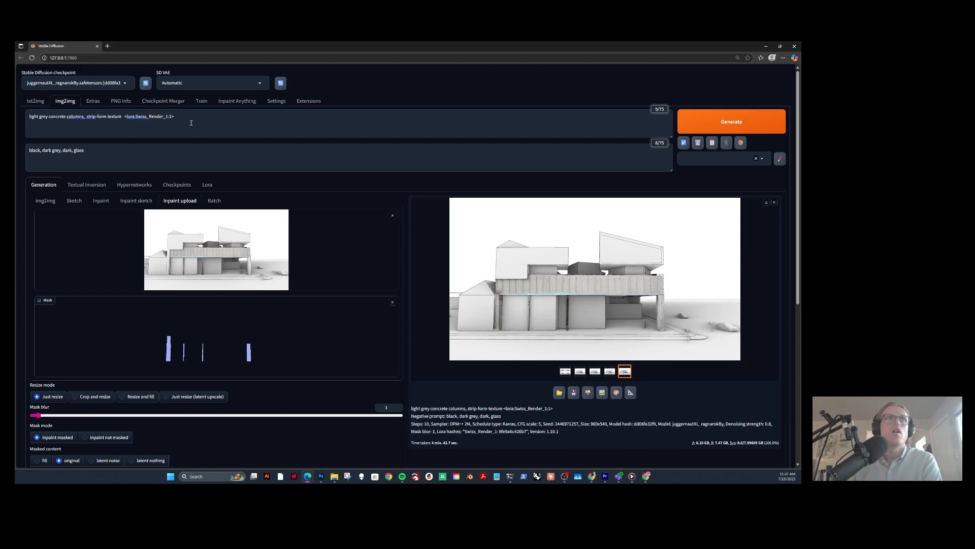
Remove the Swiss_Render_1 LoRA tag from the prompt and generate new concrete column variants.
{"action": "left_click_drag", "start_coordinate": [191, 123], "coordinate": [131, 119]}
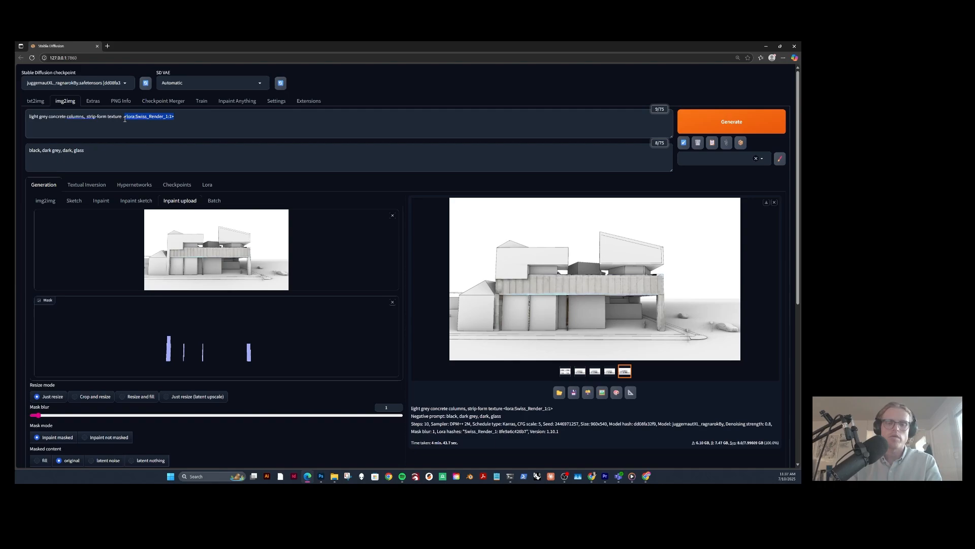
{"action": "key", "text": "BackSpace"}
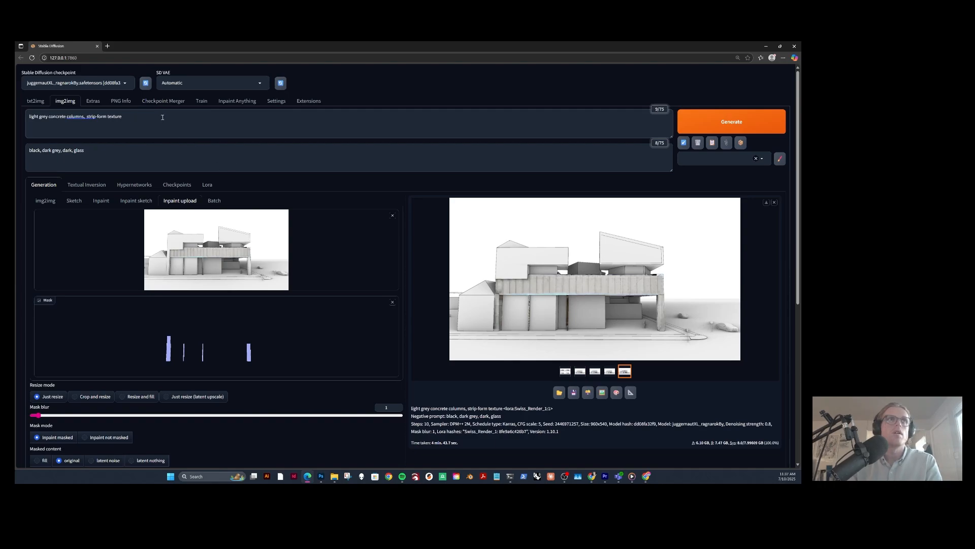
{"action": "left_click", "coordinate": [713, 122]}
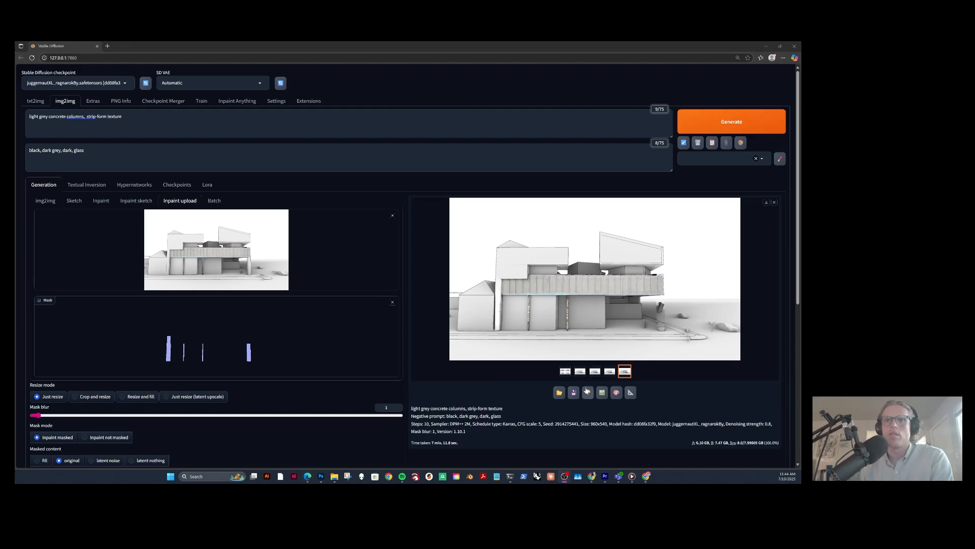
Compare the four column variants generated without the LoRA and display the first one.
{"action": "left_click", "coordinate": [580, 371]}
{"action": "left_click", "coordinate": [595, 371]}
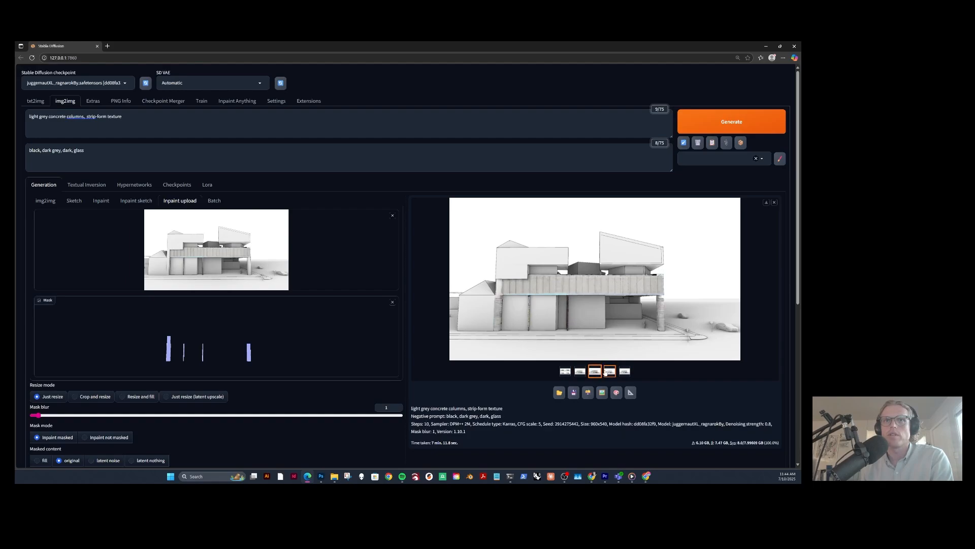
{"action": "left_click", "coordinate": [612, 372]}
{"action": "left_click", "coordinate": [626, 372]}
{"action": "left_click", "coordinate": [613, 374]}
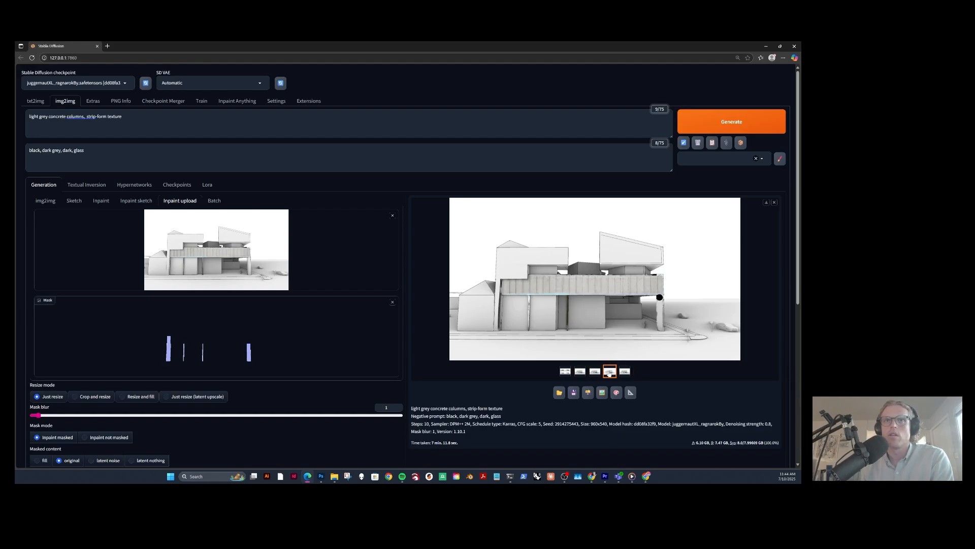
{"action": "left_click", "coordinate": [596, 374]}
{"action": "left_click", "coordinate": [578, 374]}
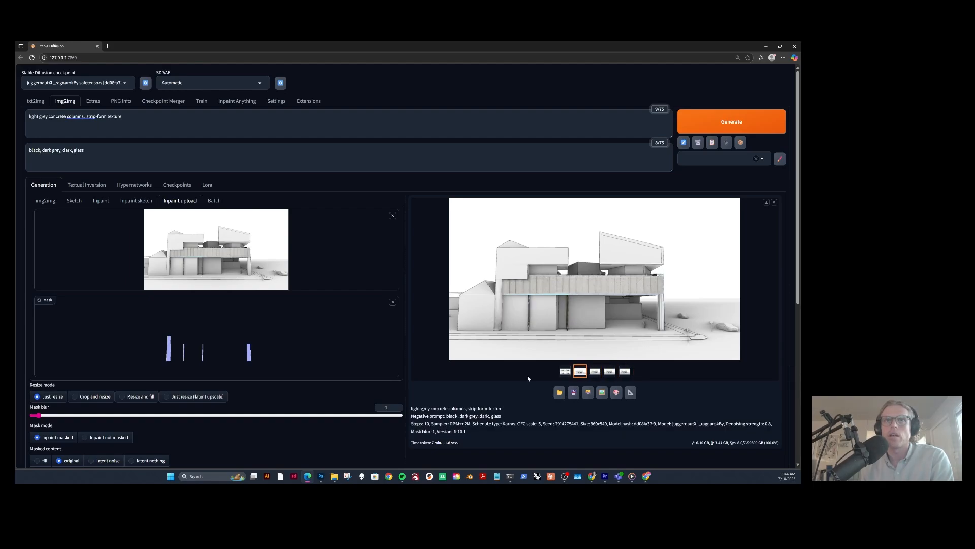
Switch the Stable Diffusion checkpoint to architecturerealmix_v11 and generate the column variants again.
{"action": "left_click", "coordinate": [85, 83]}
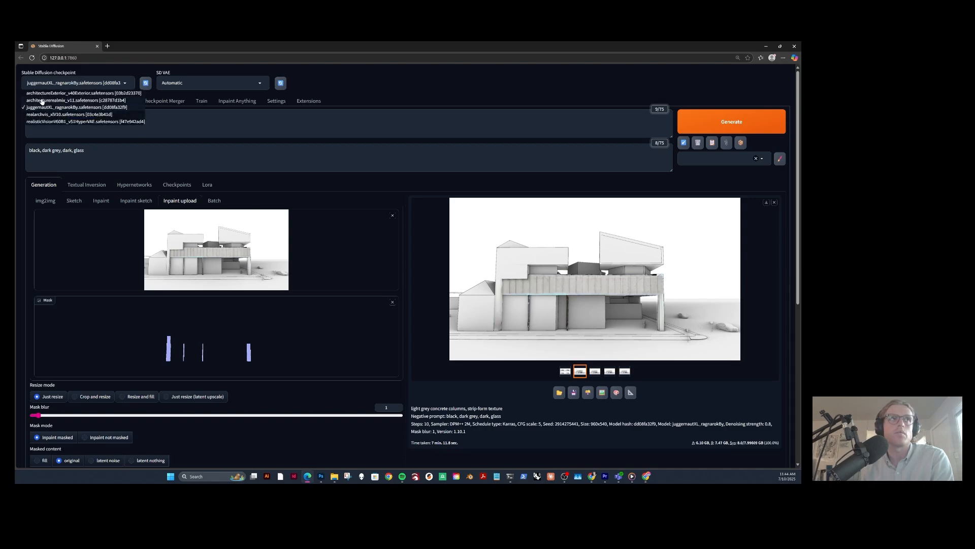
{"action": "left_click", "coordinate": [41, 99]}
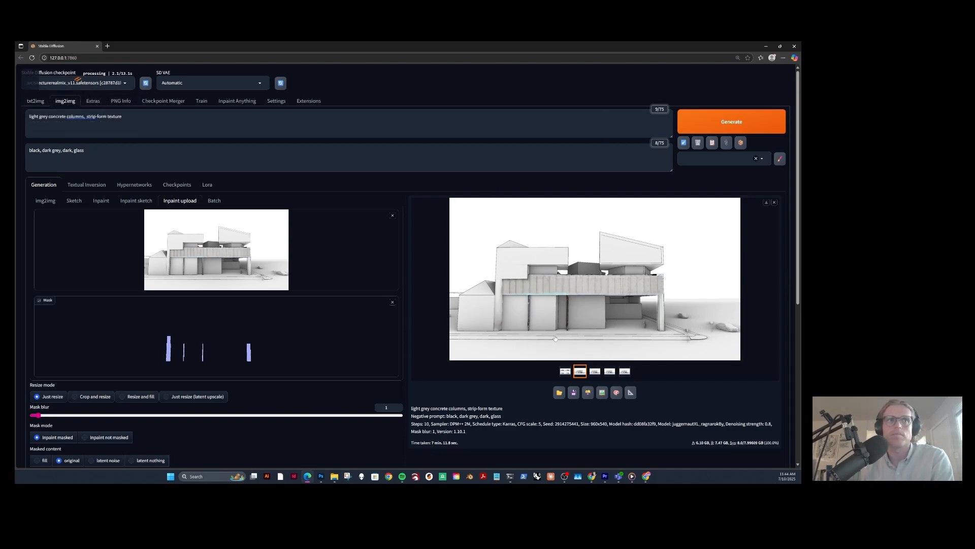
{"action": "left_click", "coordinate": [732, 121]}
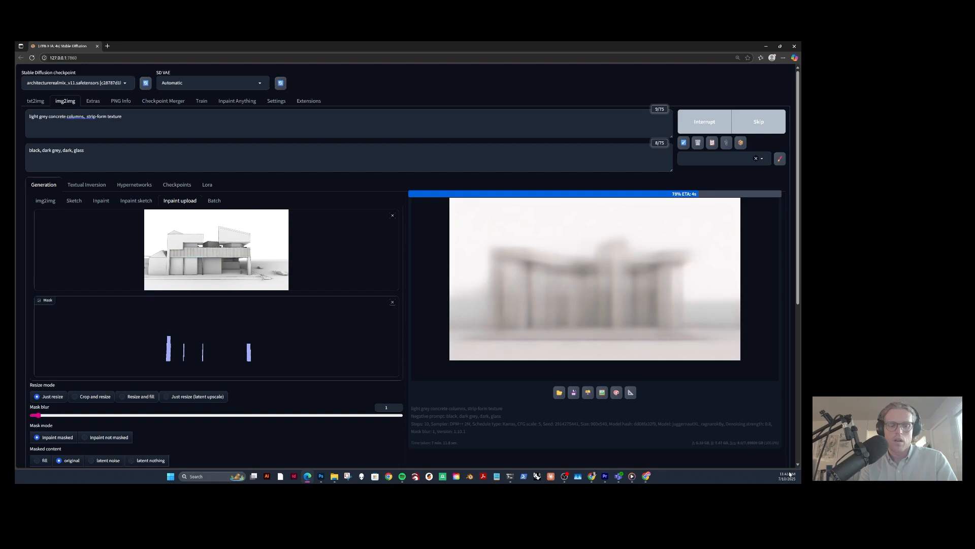
Pick the second column variant, download it and load it as the inpaint source image.
{"action": "left_click", "coordinate": [610, 371]}
{"action": "left_click", "coordinate": [595, 373]}
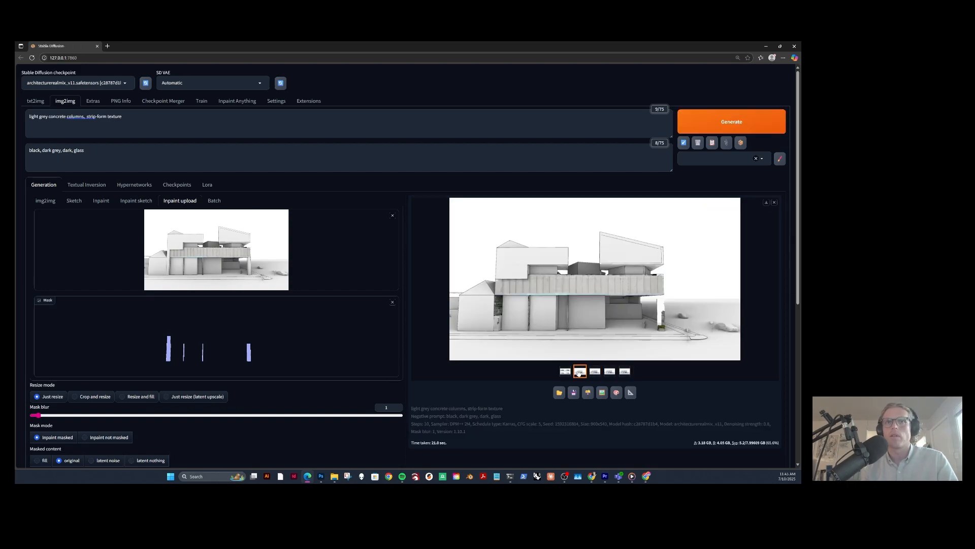
{"action": "left_click", "coordinate": [585, 373]}
{"action": "left_click", "coordinate": [595, 373]}
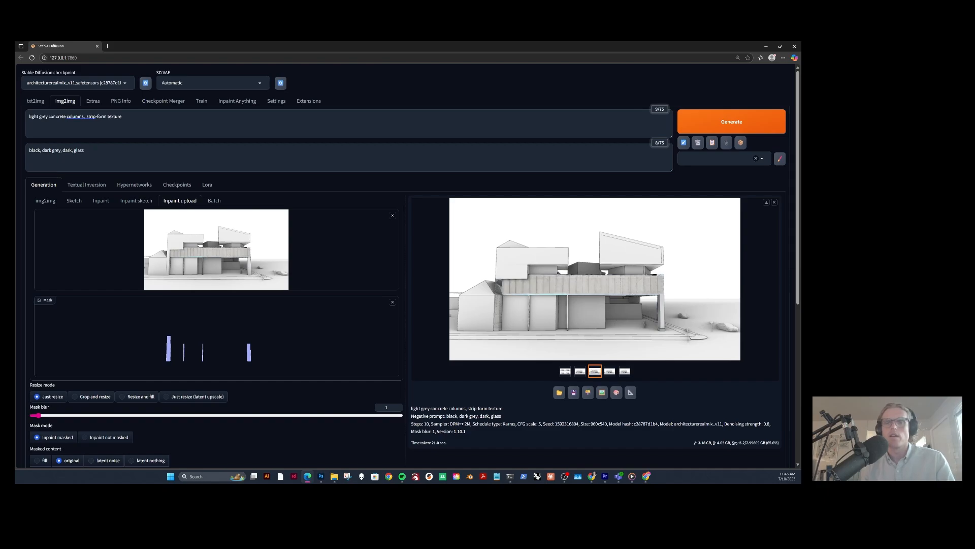
{"action": "left_click", "coordinate": [766, 202]}
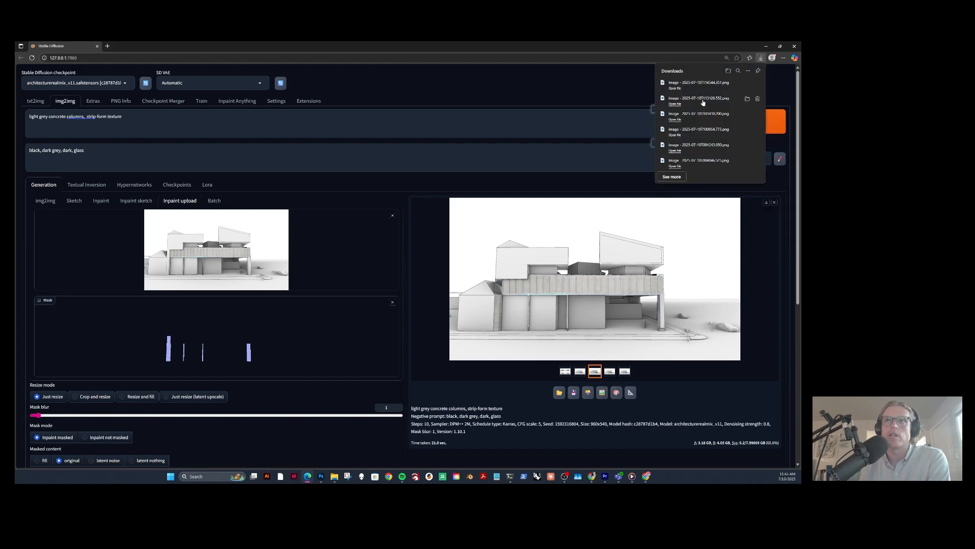
{"action": "left_click_drag", "start_coordinate": [699, 84], "coordinate": [303, 258]}
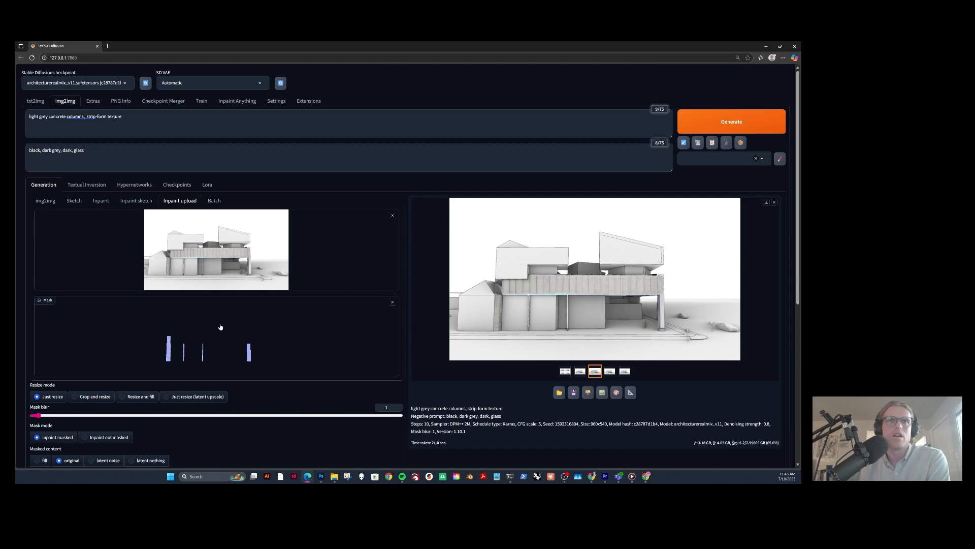
Replace the column mask with the facade-mask-2 image from the Desktop.
{"action": "left_click", "coordinate": [392, 302]}
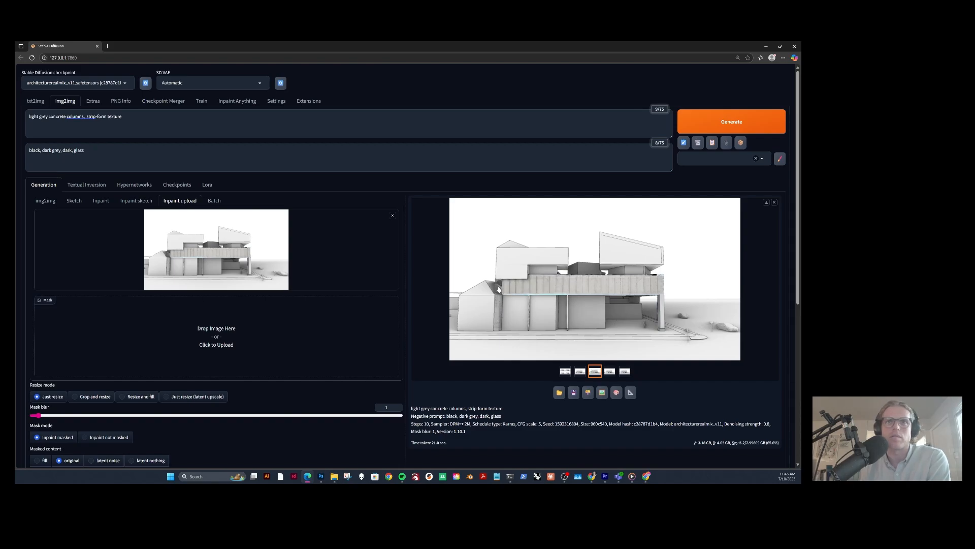
{"action": "left_click", "coordinate": [231, 328]}
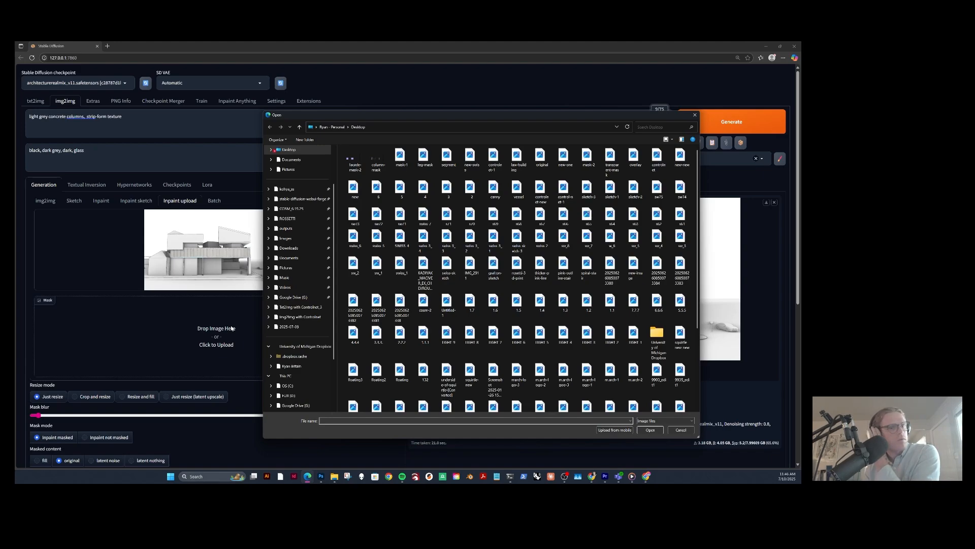
{"action": "left_click", "coordinate": [353, 159]}
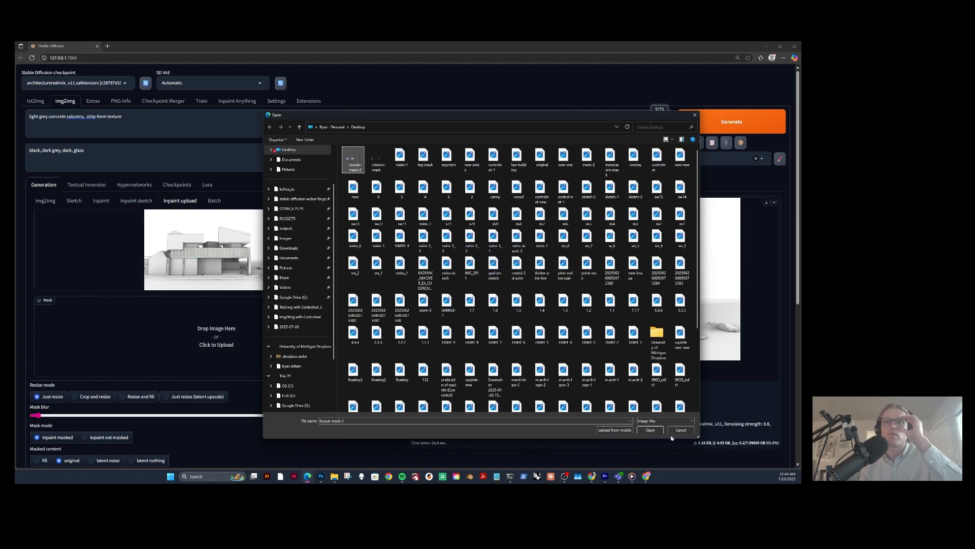
{"action": "left_click", "coordinate": [650, 430]}
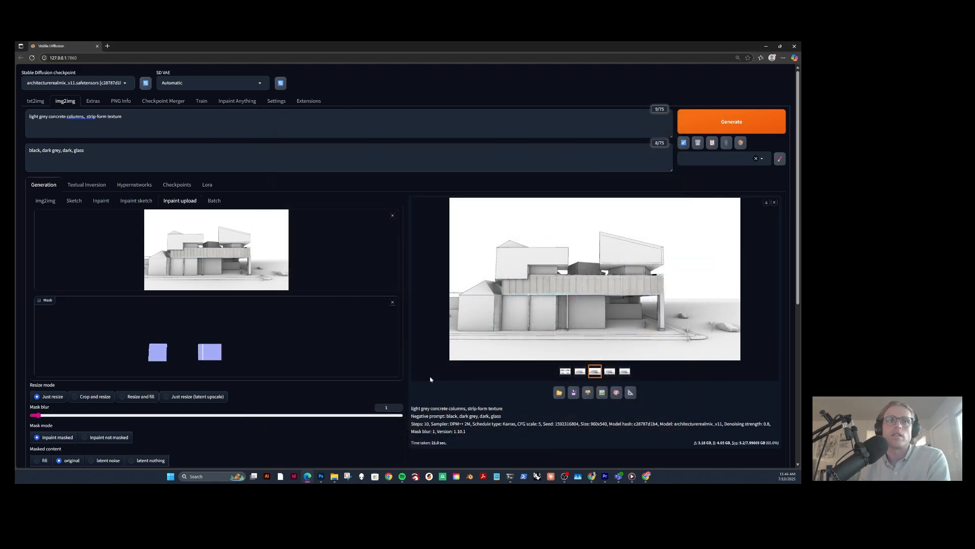
{"action": "scroll", "coordinate": [216, 362], "scroll_direction": "down", "scroll_amount": 1}
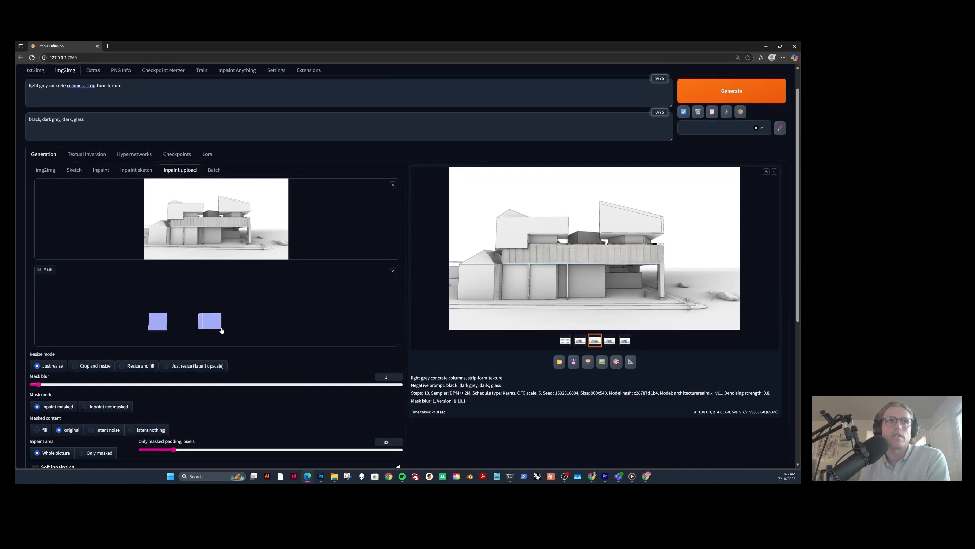
{"action": "scroll", "coordinate": [168, 212], "scroll_direction": "up", "scroll_amount": 1}
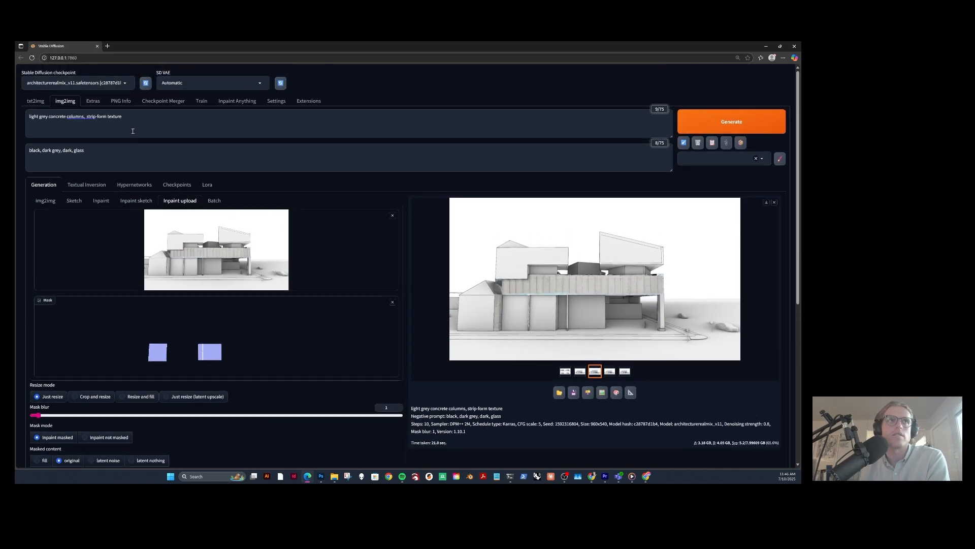
Replace the whole prompt with "white residential architecture facade, wood siding, small glass windows,".
{"action": "left_click_drag", "start_coordinate": [133, 118], "coordinate": [16, 130]}
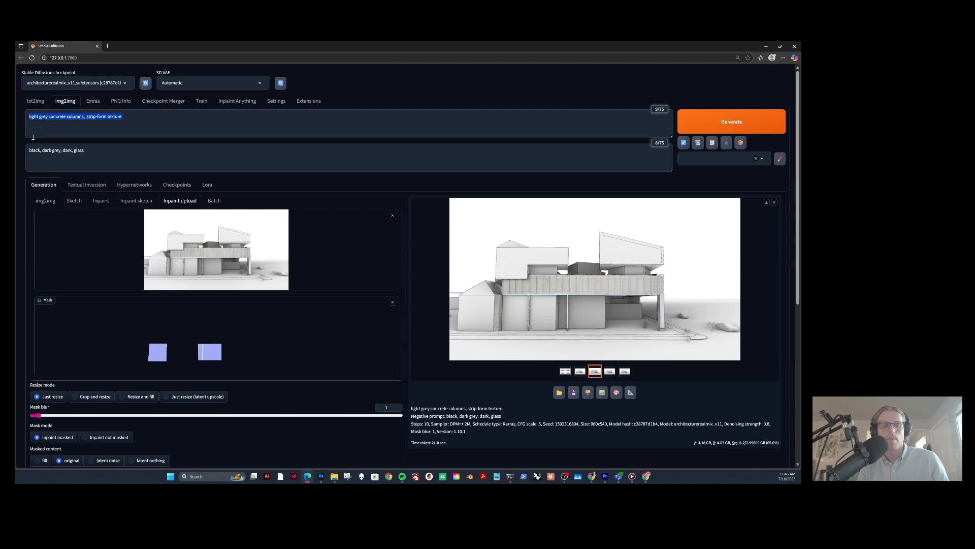
{"action": "type", "text": "white re"}
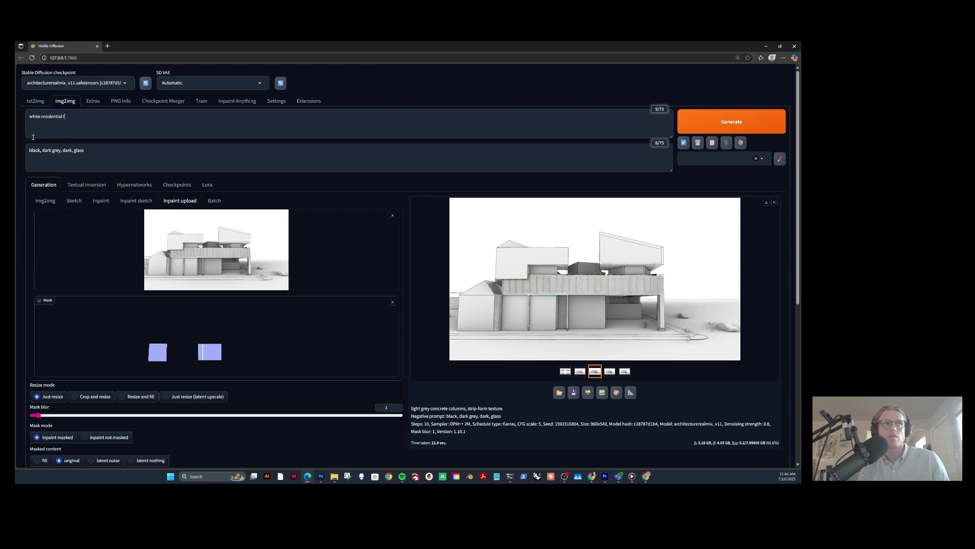
{"action": "type", "text": "sidential architecture facade, wood siding, small"}
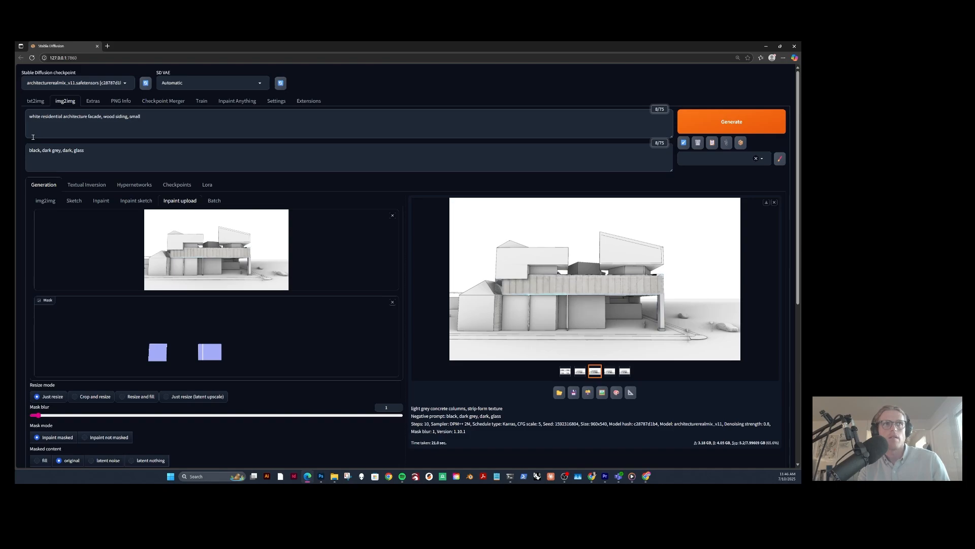
{"action": "type", "text": " glass windows,"}
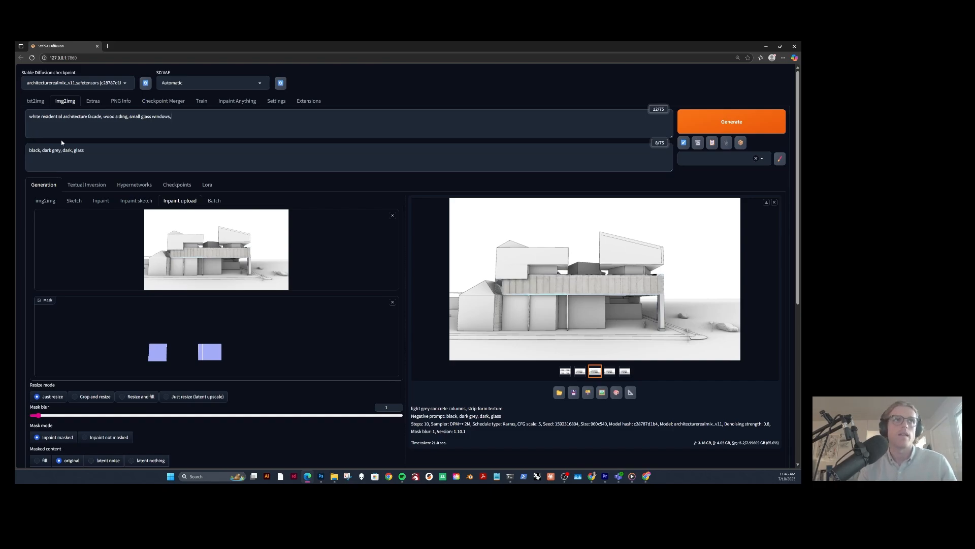
Remove "glass" and its preceding comma from the end of the negative prompt.
{"action": "left_click", "coordinate": [83, 149]}
{"action": "key", "text": "BackSpace"}
{"action": "key", "text": "BackSpace"}
{"action": "key", "text": "BackSpace"}
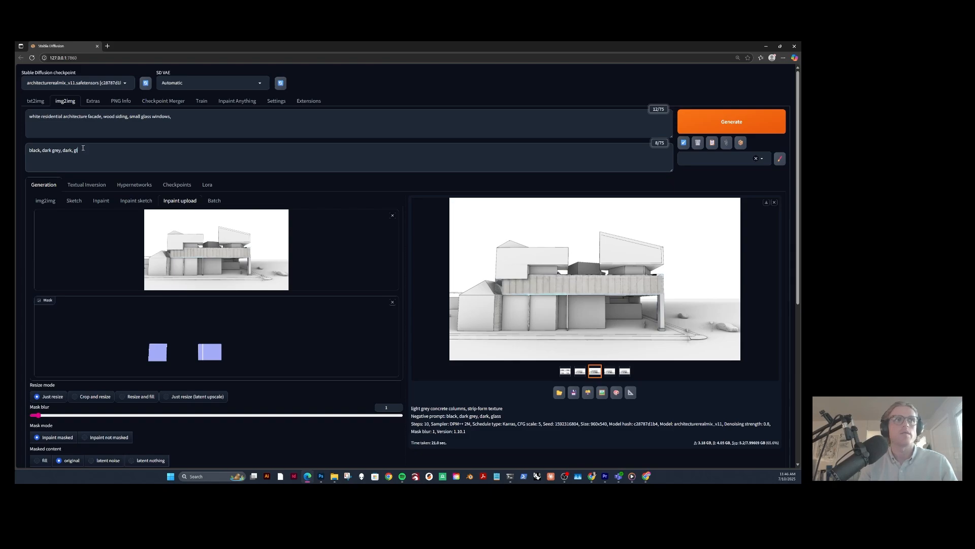
{"action": "key", "text": "BackSpace"}
{"action": "key", "text": "BackSpace"}
Append "exterior, render" to the end of the prompt.
{"action": "left_click", "coordinate": [182, 116]}
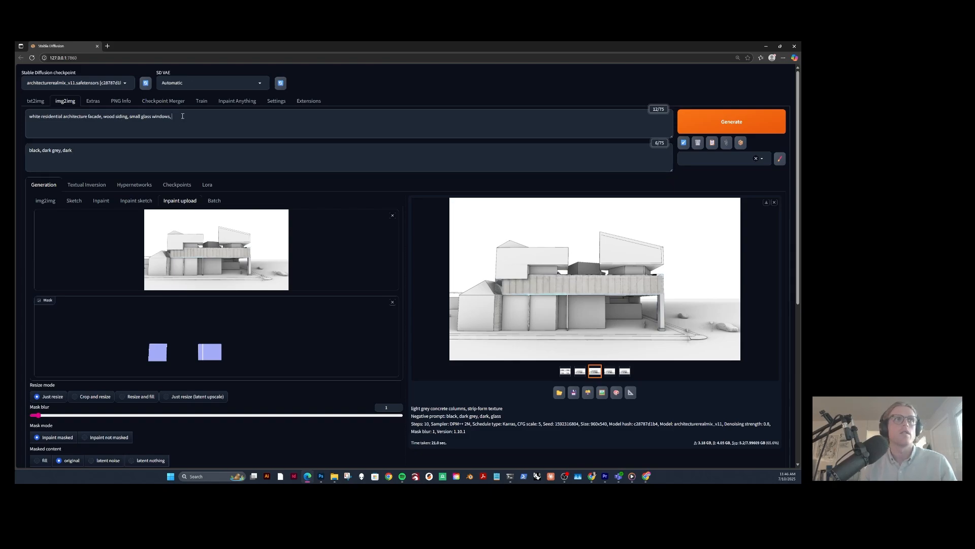
{"action": "type", "text": "exterior"}
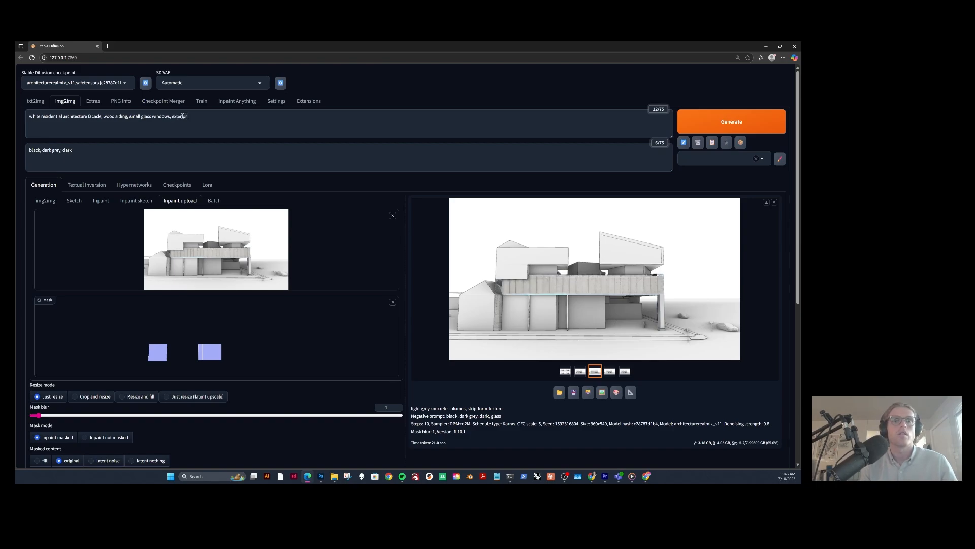
{"action": "type", "text": ", render"}
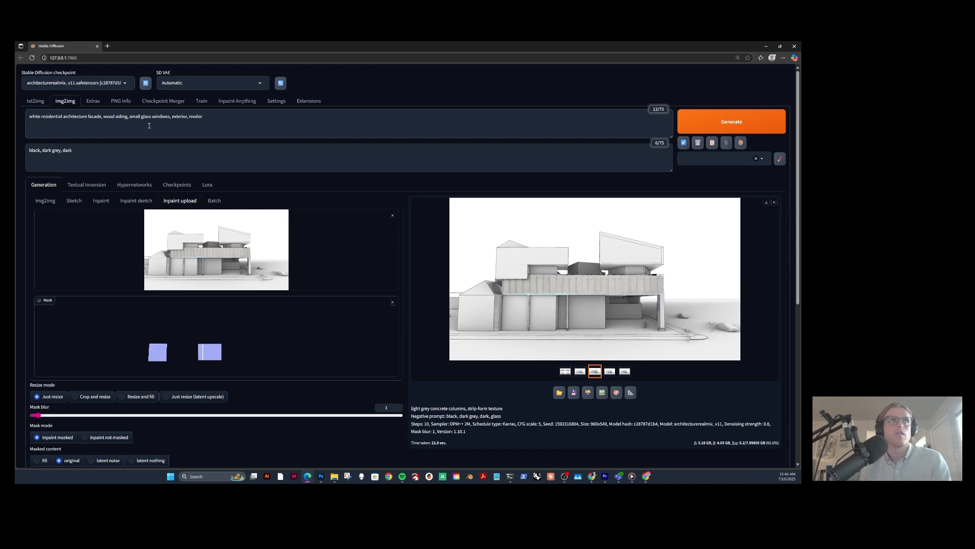
Switch the checkpoint to architectureExterior_v40Exterior and generate the white wood-siding facade variants.
{"action": "left_click", "coordinate": [84, 83]}
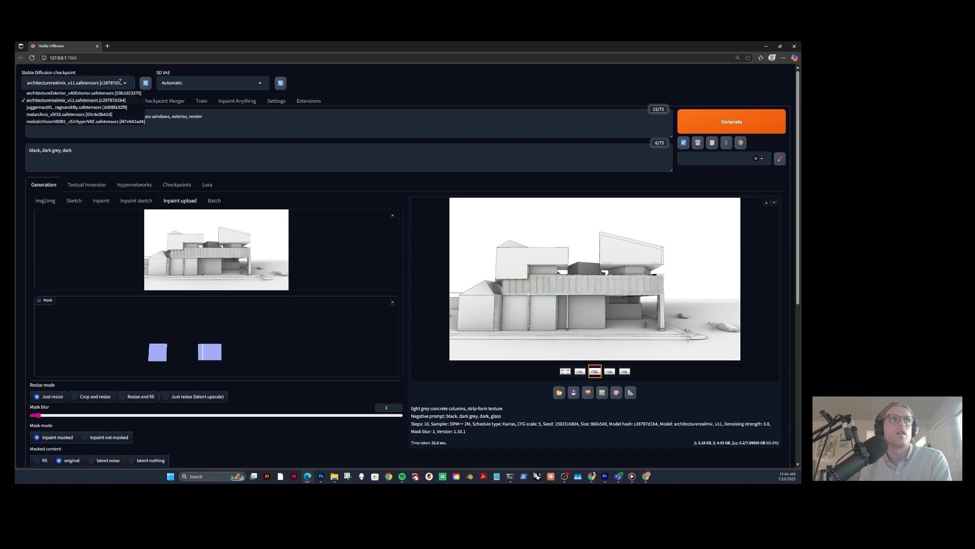
{"action": "left_click", "coordinate": [84, 94]}
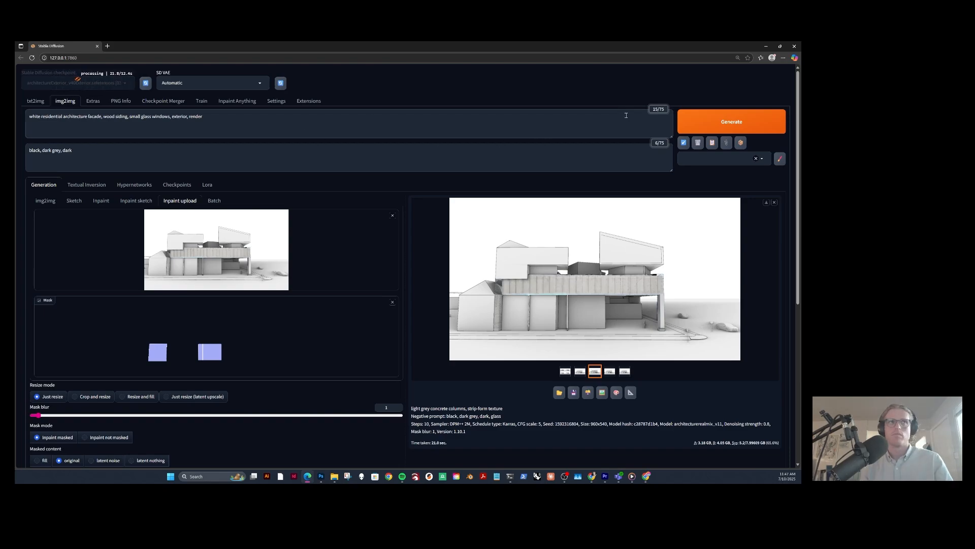
{"action": "left_click", "coordinate": [719, 124]}
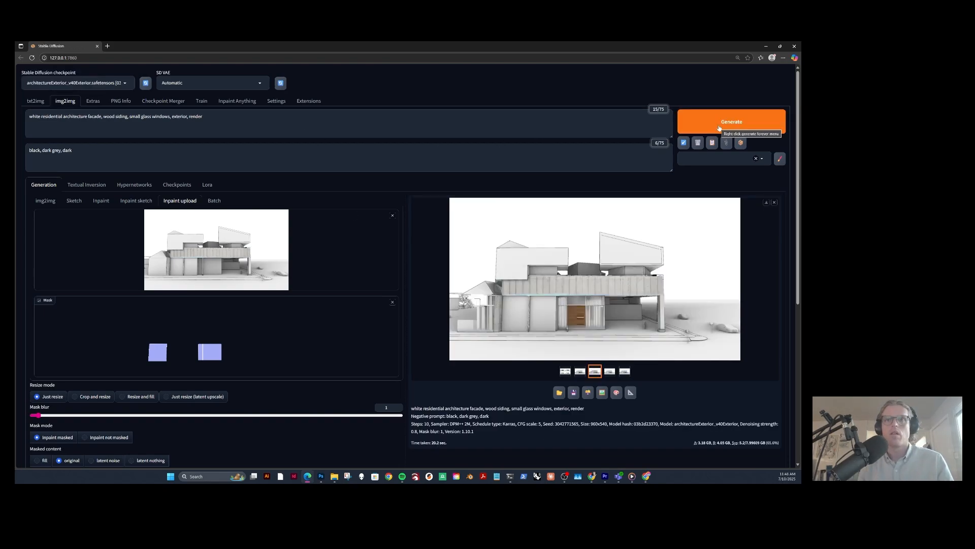
Compare the generated wood-siding facade variants from the first one through to the last.
{"action": "left_click", "coordinate": [580, 371]}
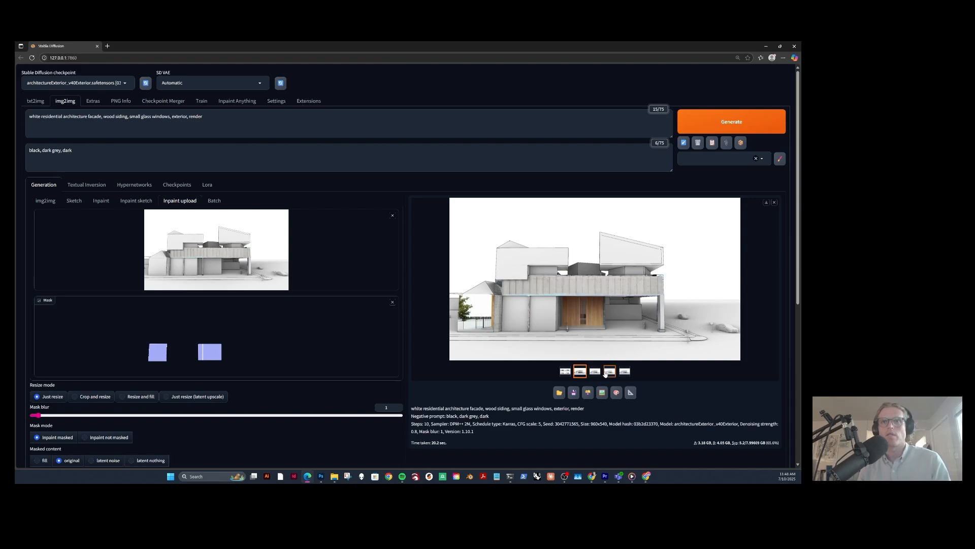
{"action": "key", "text": "Right"}
{"action": "key", "text": "Right"}
{"action": "key", "text": "Right"}
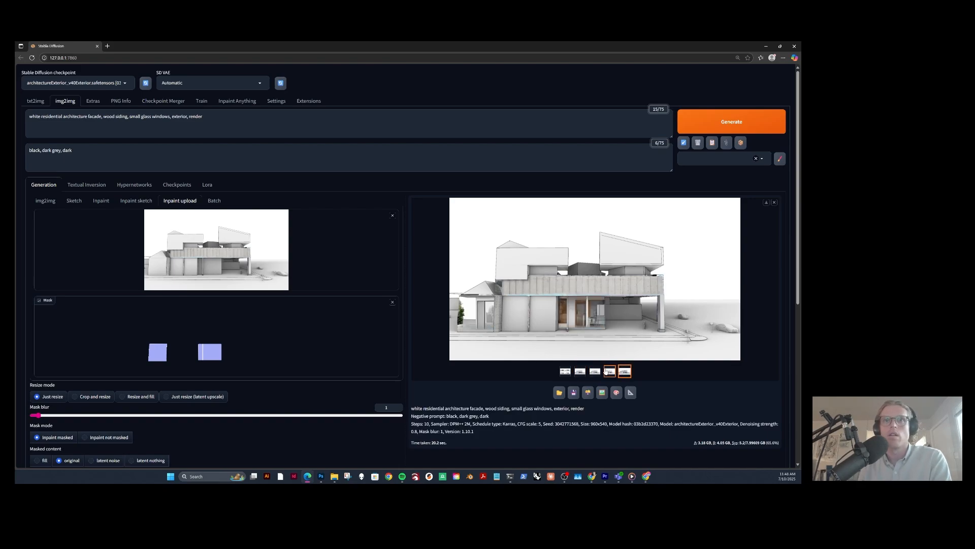
Switch to DeepSeek and ask it to help improve the current white wood-siding prompt for a Stable Diffusion exterior facade.
{"action": "key", "text": "Left"}
{"action": "key", "text": "Left"}
{"action": "key", "text": "Left"}
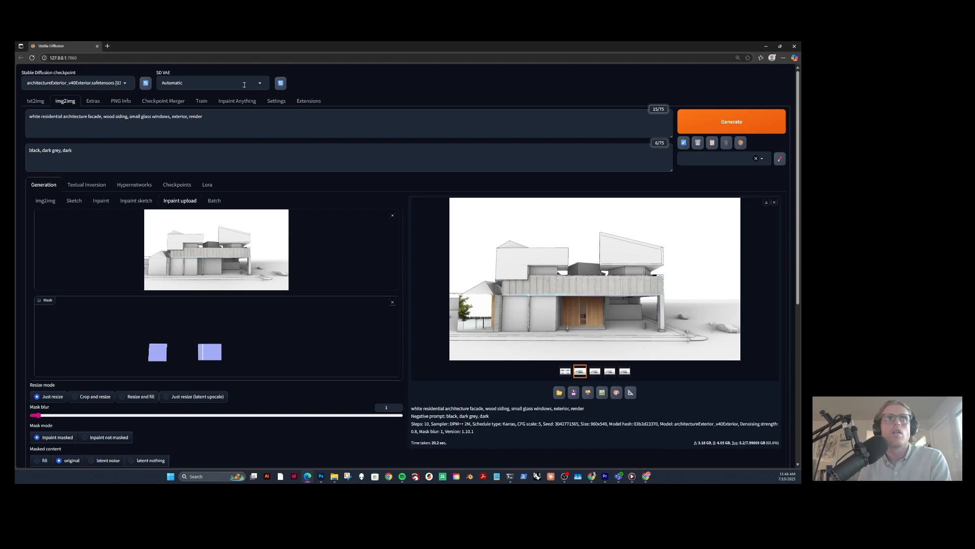
{"action": "left_click_drag", "start_coordinate": [209, 120], "coordinate": [26, 126]}
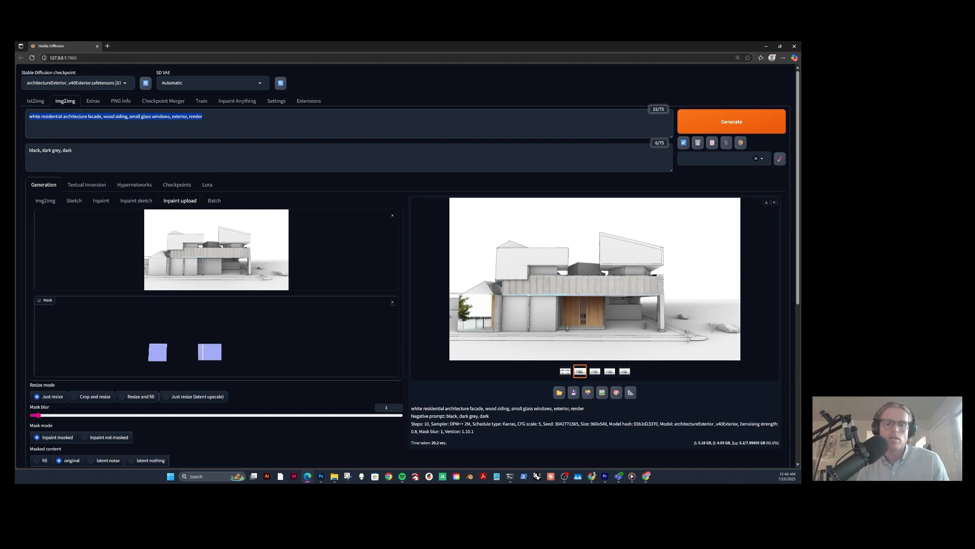
{"action": "key", "text": "alt+Tab"}
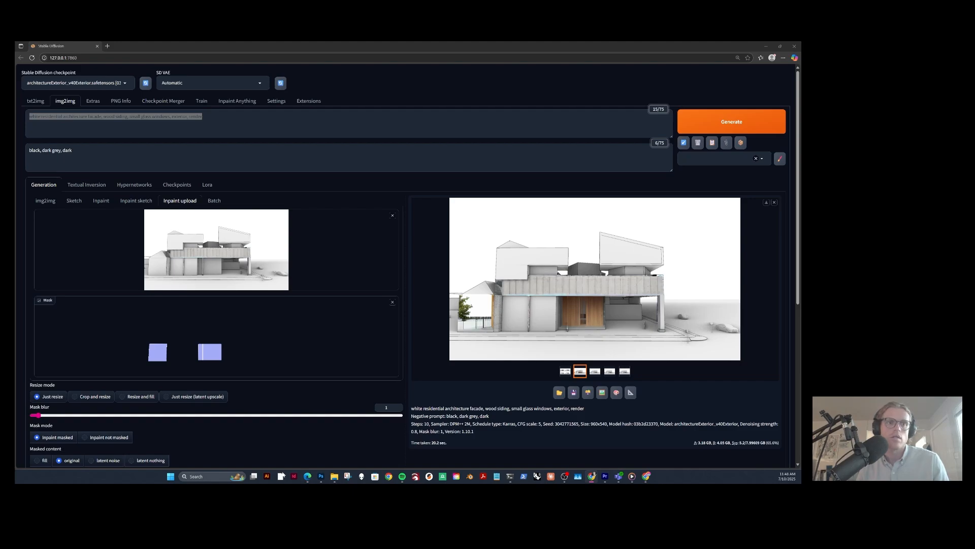
{"action": "left_click_drag", "start_coordinate": [282, 473], "coordinate": [248, 82]}
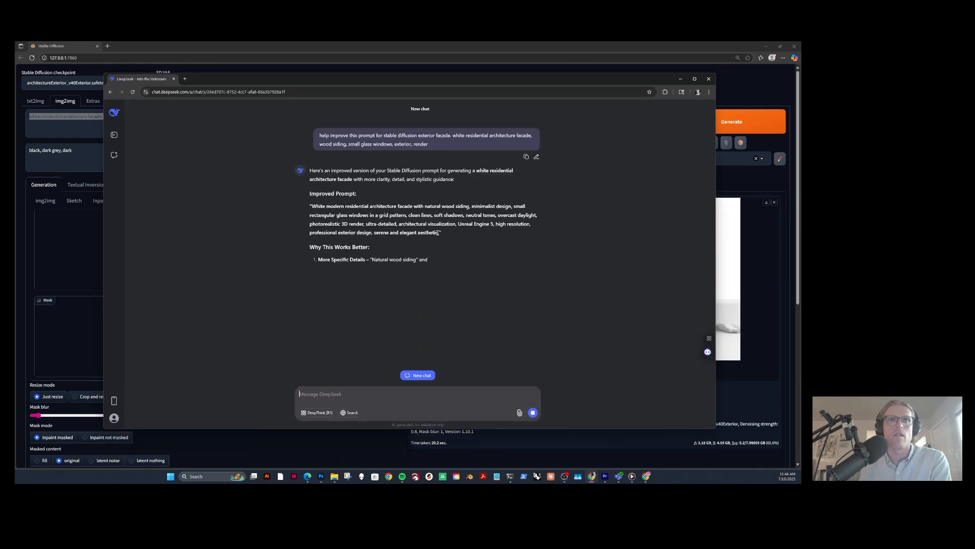
Replace the img2img prompt with DeepSeek's improved white modern residential facade prompt and generate new variants.
{"action": "left_click_drag", "start_coordinate": [440, 233], "coordinate": [313, 210]}
{"action": "key", "text": "ctrl+c"}
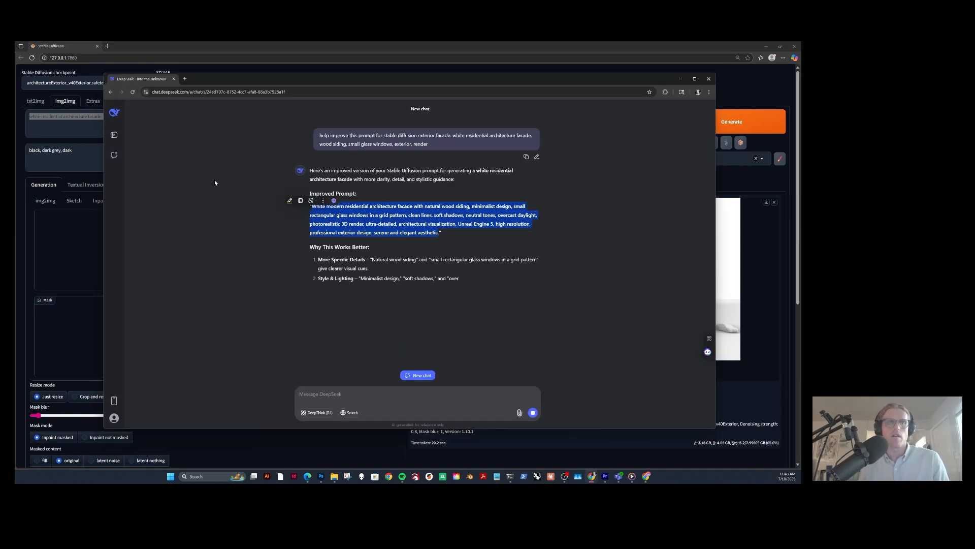
{"action": "left_click", "coordinate": [91, 120]}
{"action": "key", "text": "ctrl+v"}
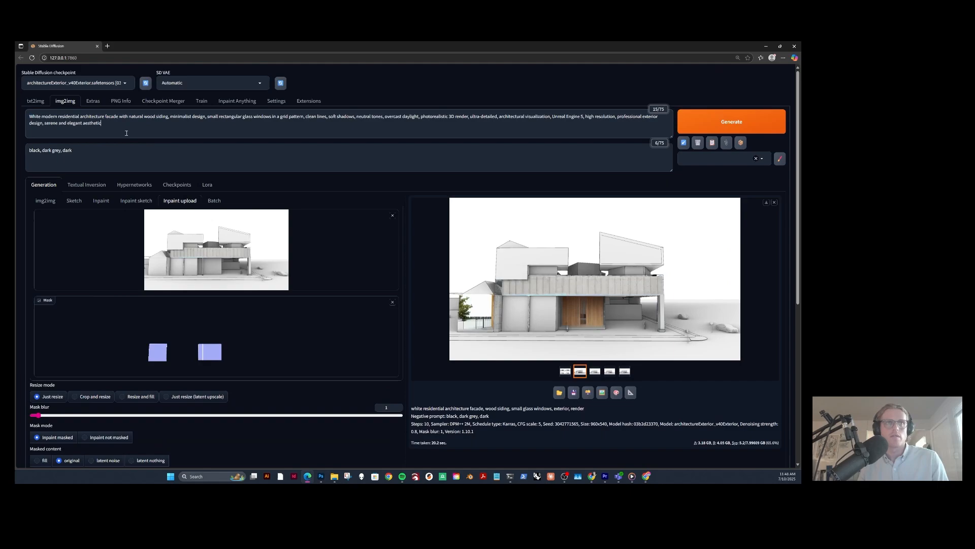
{"action": "left_click", "coordinate": [716, 123]}
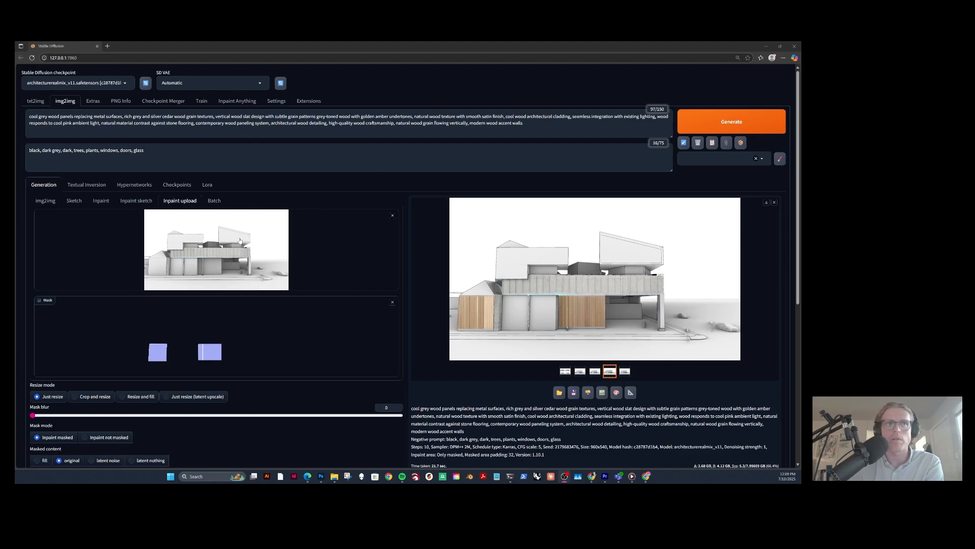
Download the selected variant with vertical wood cladding and load it as the source image for Inpaint upload.
{"action": "left_click", "coordinate": [148, 123]}
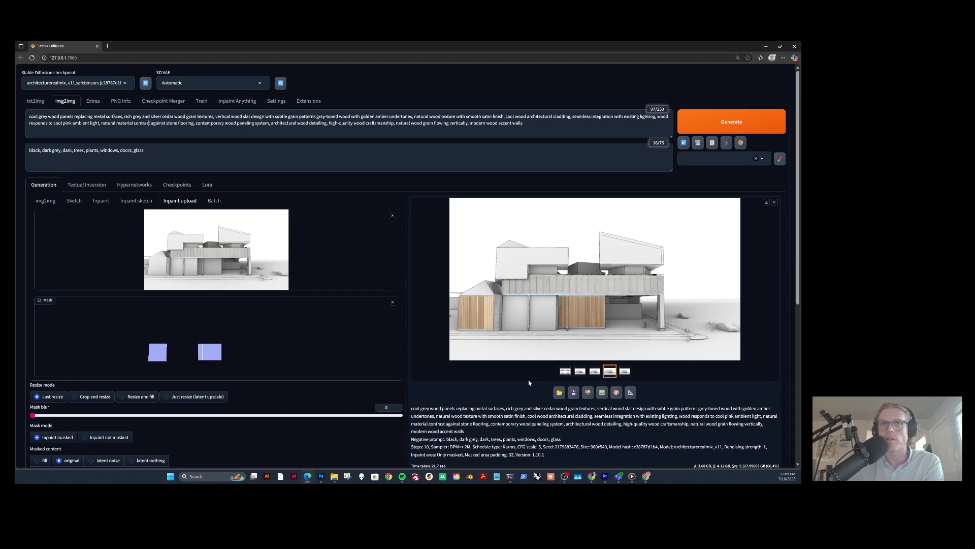
{"action": "left_click", "coordinate": [766, 203]}
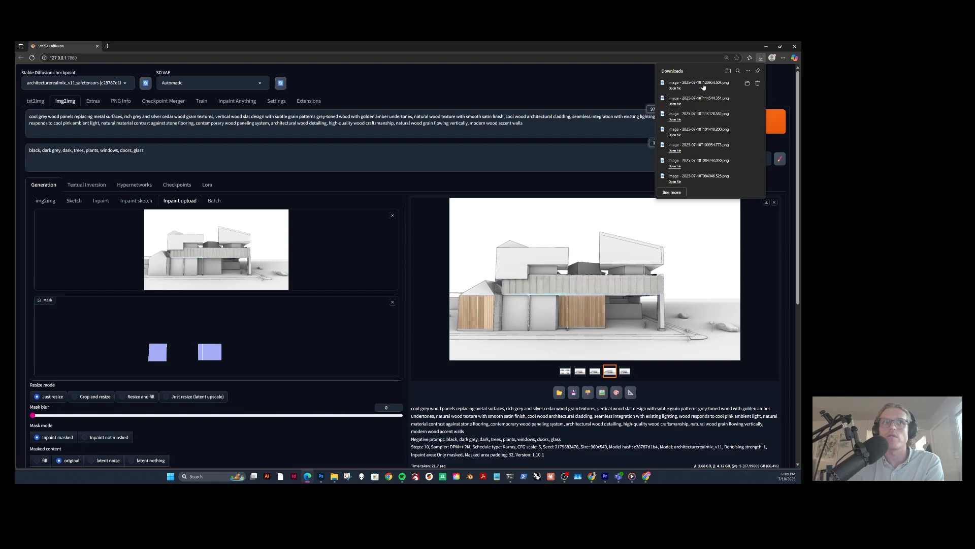
{"action": "left_click_drag", "start_coordinate": [704, 87], "coordinate": [228, 242]}
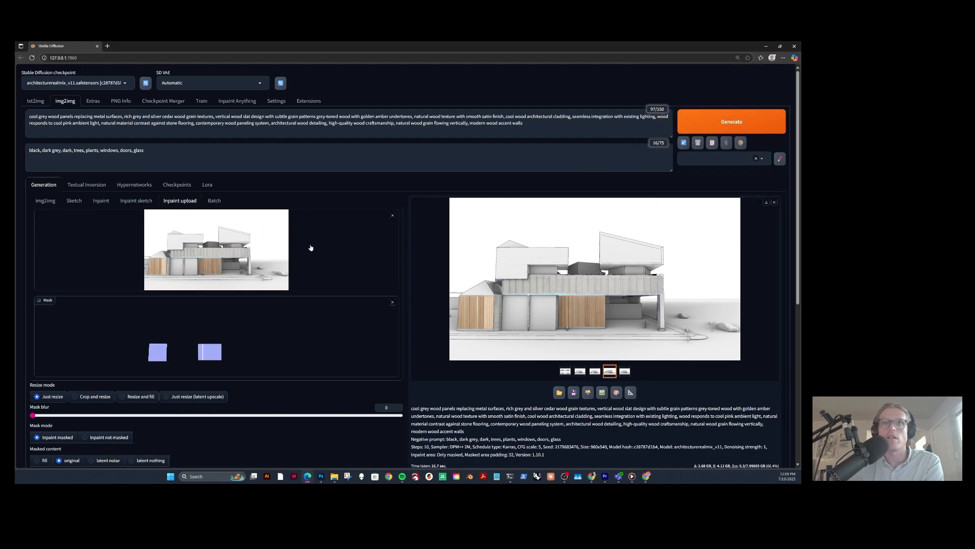
Ask DeepSeek to redo the current wood panel prompt for an aluminum cladding facade with brushed aluminum and horizontal orientation.
{"action": "left_click", "coordinate": [104, 124]}
{"action": "left_click_drag", "start_coordinate": [524, 129], "coordinate": [17, 117]}
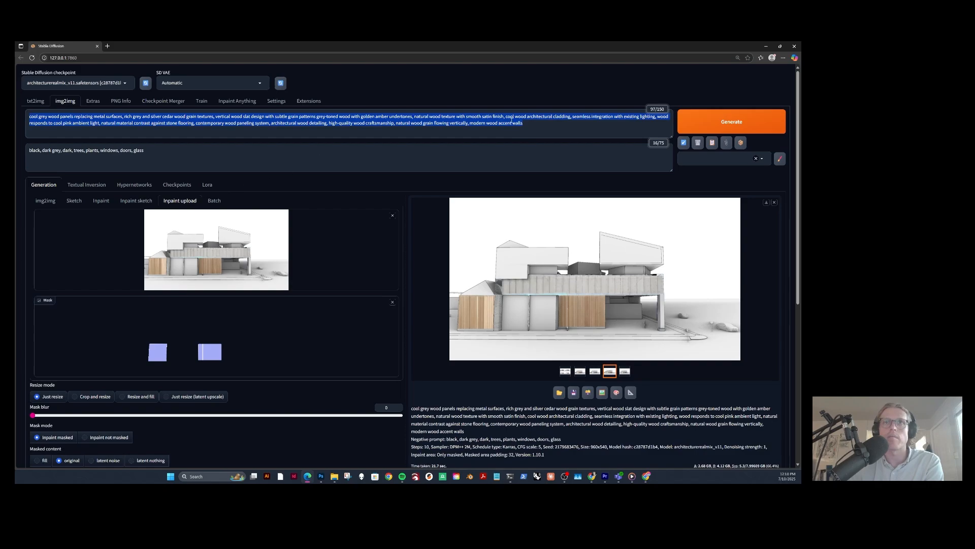
{"action": "left_click", "coordinate": [549, 128]}
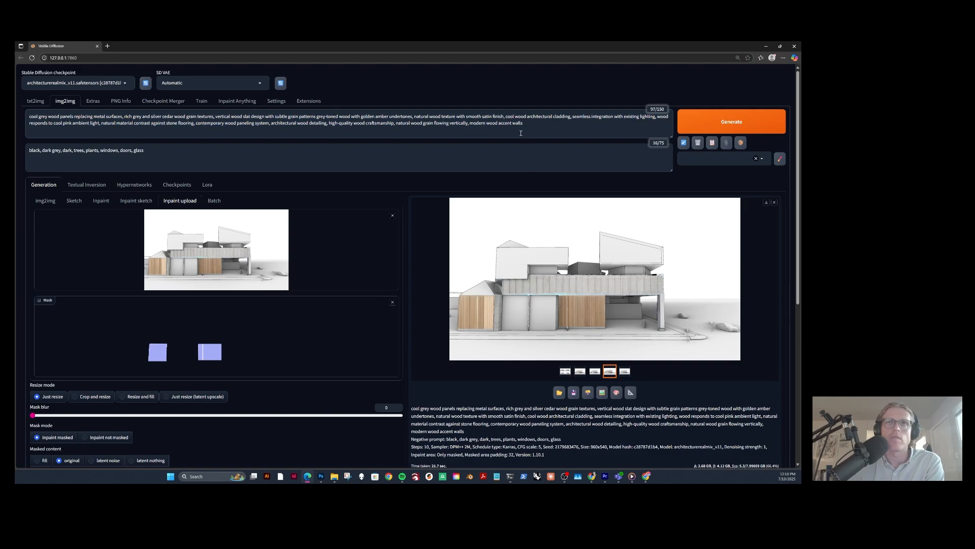
{"action": "left_click_drag", "start_coordinate": [520, 133], "coordinate": [24, 118]}
{"action": "key", "text": "ctrl+c"}
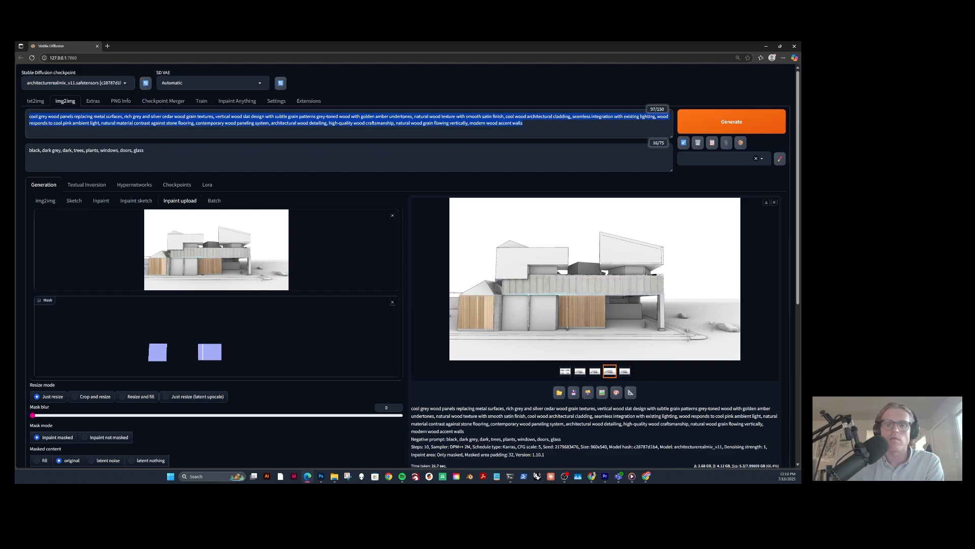
{"action": "key", "text": "alt+Tab"}
{"action": "type", "text": "re"}
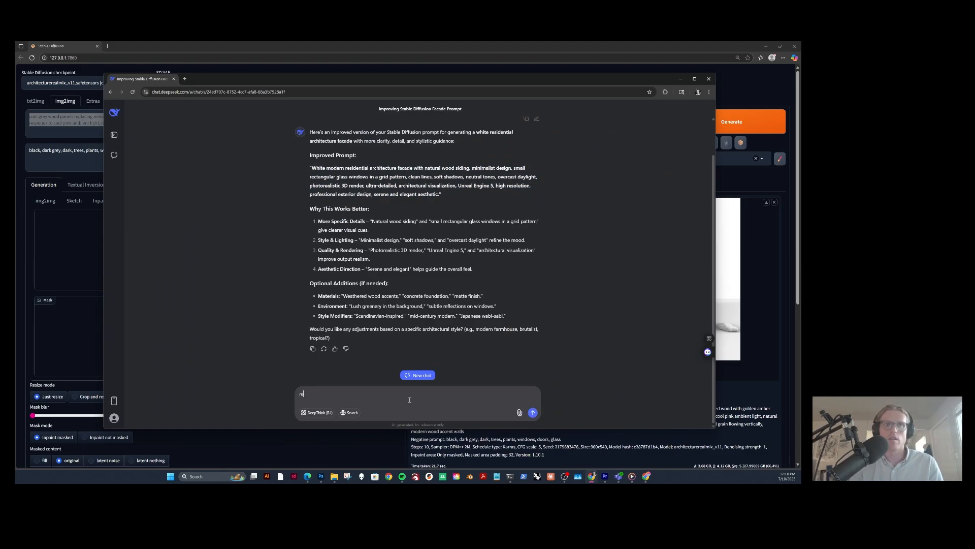
{"action": "type", "text": "do this prompt for aluminum clad"}
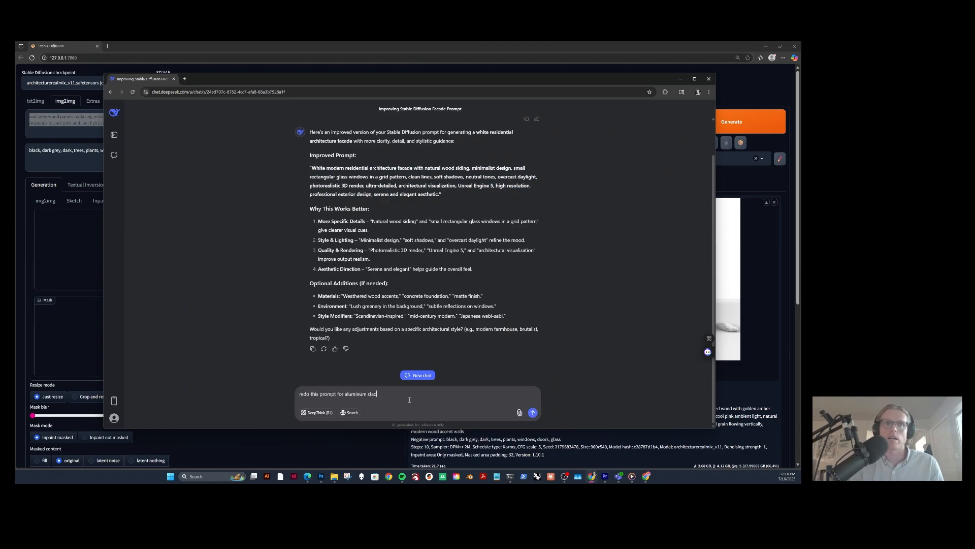
{"action": "type", "text": "ding facade, brushed aluminum, horizontal orien"}
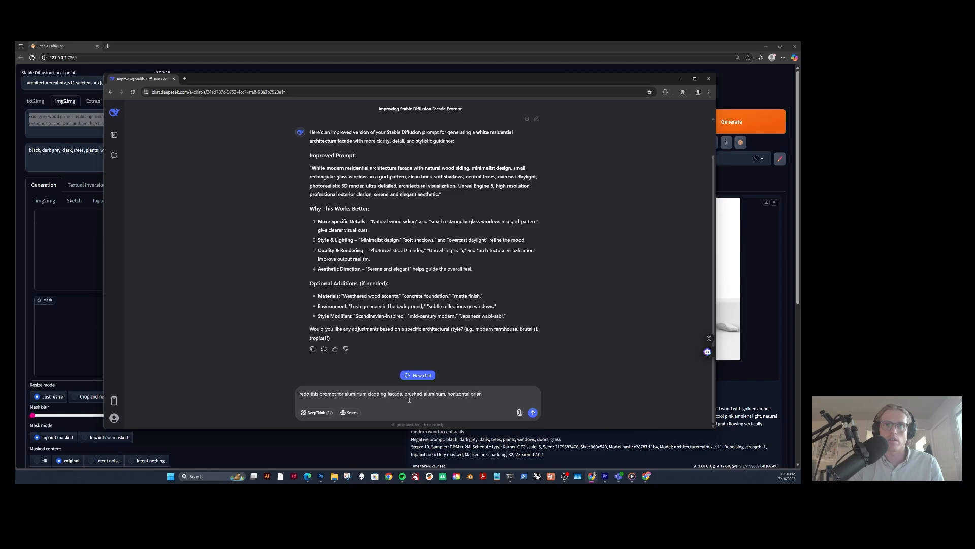
{"action": "type", "text": "tation."}
{"action": "key", "text": "ctrl+v"}
{"action": "key", "text": "Return"}
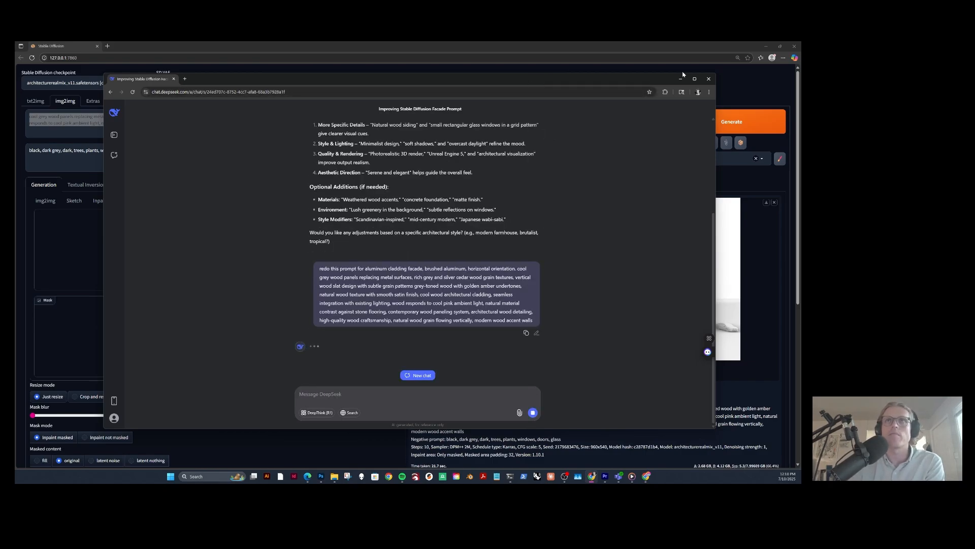
Replace the img2img prompt with DeepSeek's final prompt for brushed aluminum cladding in horizontal orientation.
{"action": "left_click_drag", "start_coordinate": [715, 73], "coordinate": [652, 90]}
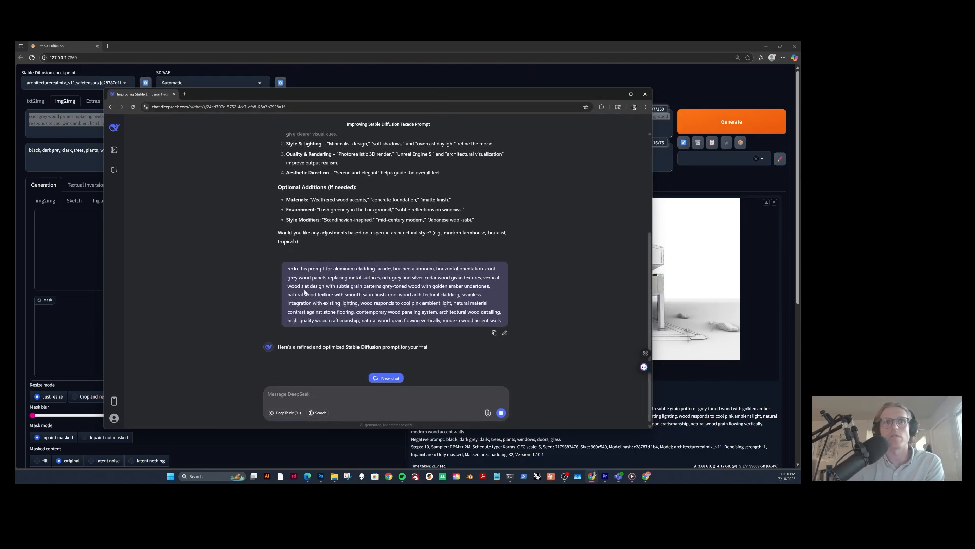
{"action": "mouse_move", "coordinate": [442, 93]}
{"action": "left_mouse_down"}
{"action": "mouse_move", "coordinate": [321, 98]}
{"action": "mouse_move", "coordinate": [442, 94]}
{"action": "left_mouse_up"}
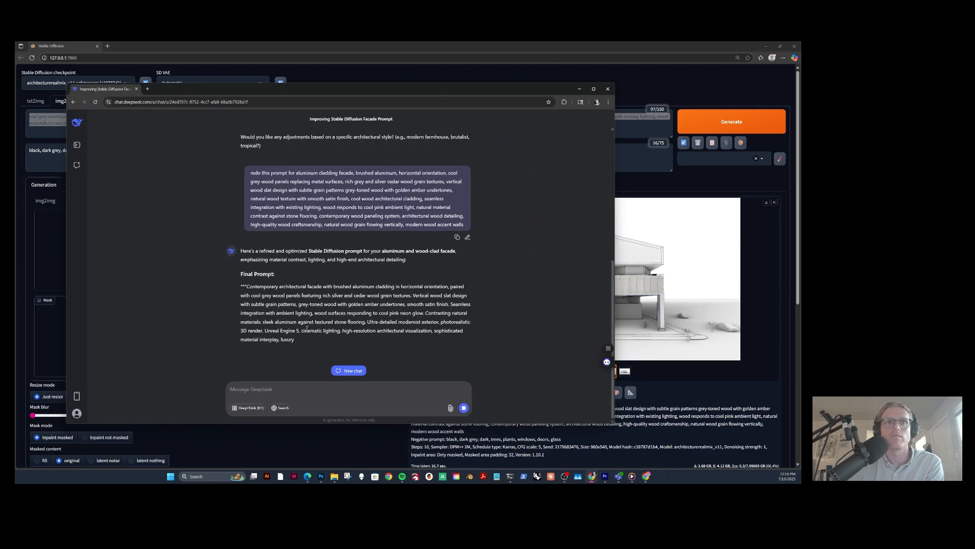
{"action": "left_click_drag", "start_coordinate": [399, 312], "coordinate": [243, 239]}
{"action": "key", "text": "ctrl+c"}
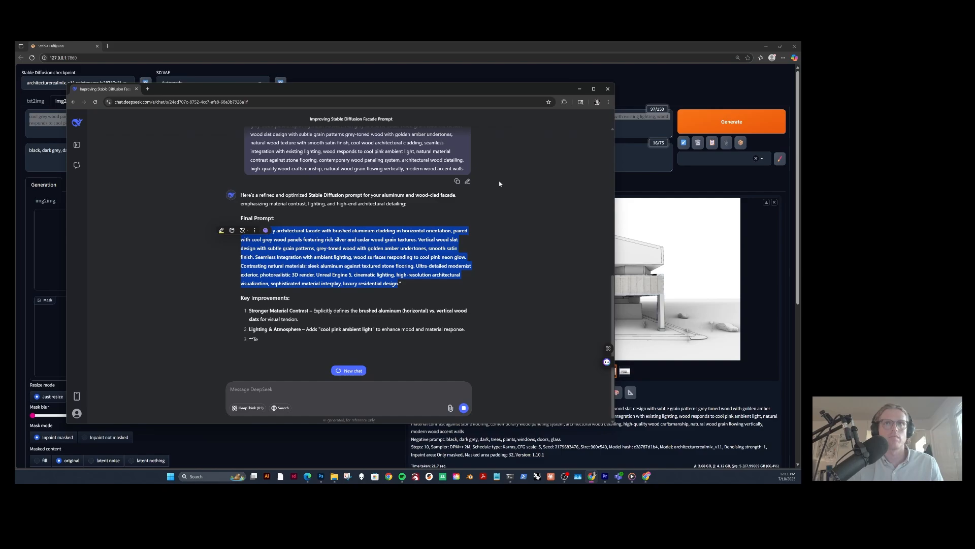
{"action": "key", "text": "alt+Tab"}
{"action": "key", "text": "ctrl+v"}
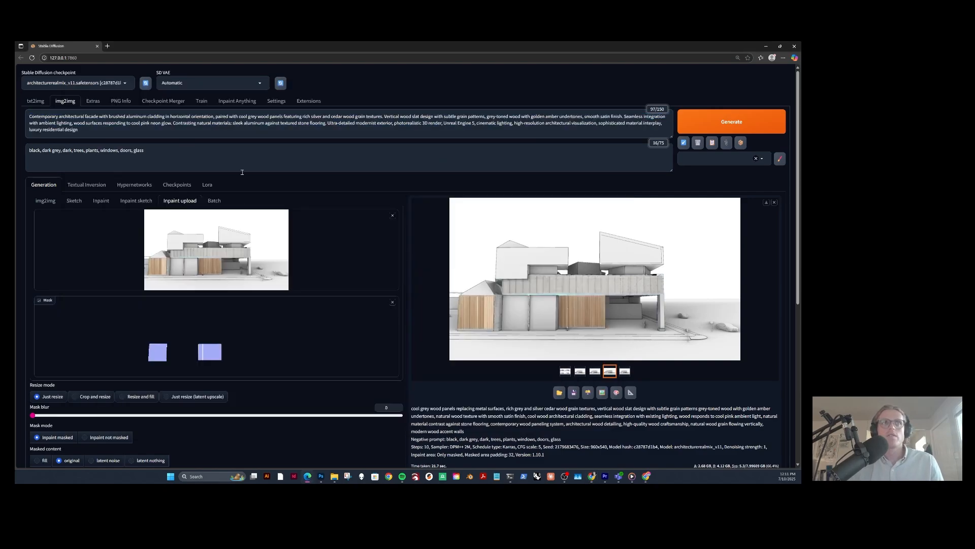
{"action": "left_click", "coordinate": [196, 150]}
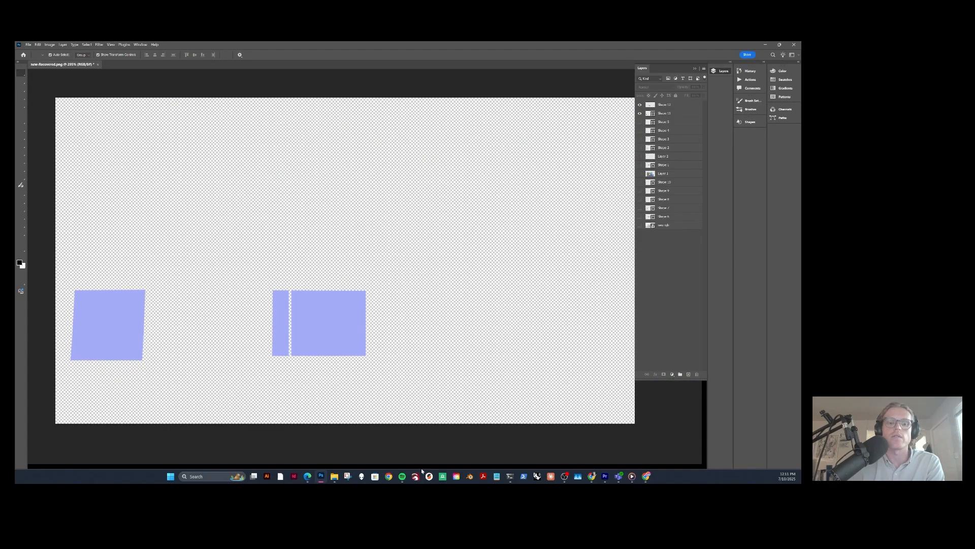
Switch to Photoshop, hide the two wood-siding mask layers and show the base building image.
{"action": "key", "text": "alt+Tab"}
{"action": "left_click", "coordinate": [640, 113]}
{"action": "left_click", "coordinate": [640, 105]}
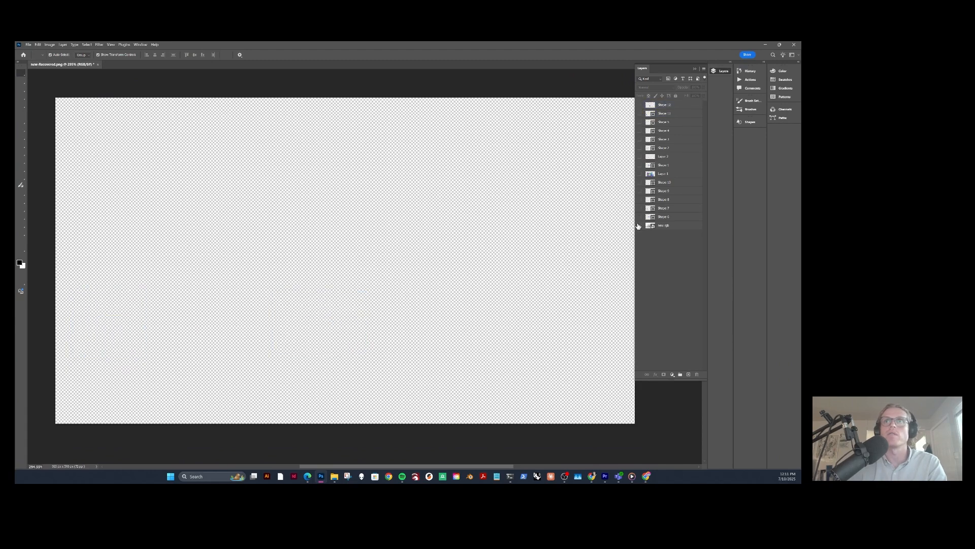
{"action": "left_click", "coordinate": [640, 226]}
Trace a filled polygon shape with the Pen tool over the left upper volume, following its roof peak and underside.
{"action": "left_click", "coordinate": [21, 201]}
{"action": "left_click", "coordinate": [146, 257]}
{"action": "left_click", "coordinate": [150, 195]}
{"action": "left_click", "coordinate": [175, 182]}
{"action": "left_click", "coordinate": [213, 195]}
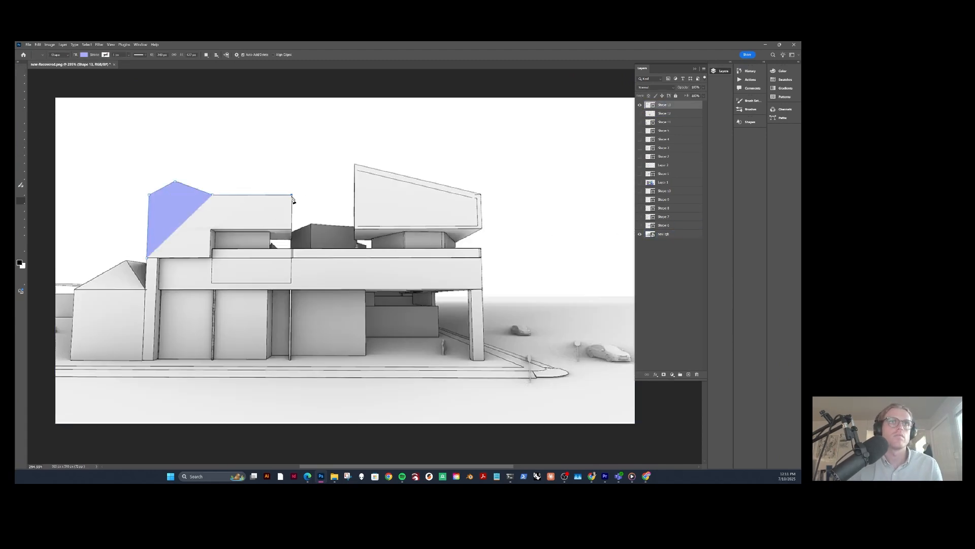
{"action": "left_click", "coordinate": [292, 195]}
{"action": "left_click", "coordinate": [292, 240]}
{"action": "left_click", "coordinate": [211, 257]}
Set the shape blending to Multiply and trace a filled polygon over the right upper volume with its slanted roof.
{"action": "left_click", "coordinate": [457, 243]}
{"action": "left_click", "coordinate": [656, 87]}
{"action": "left_click", "coordinate": [645, 108]}
{"action": "left_click", "coordinate": [445, 233]}
{"action": "left_click", "coordinate": [405, 231]}
{"action": "left_click", "coordinate": [372, 239]}
{"action": "left_click", "coordinate": [356, 240]}
{"action": "left_click", "coordinate": [355, 228]}
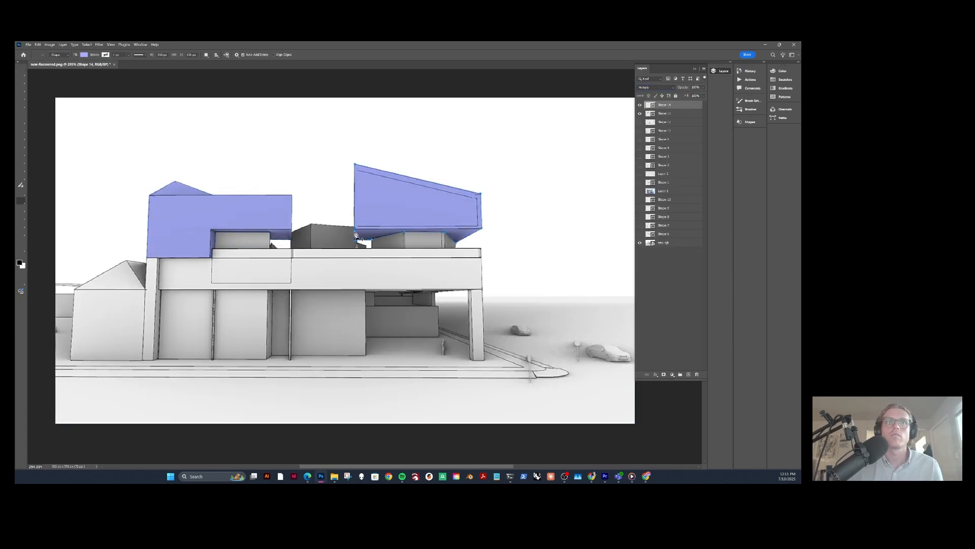
Set both upper-volume shape layers to Normal blending and hide the base building image.
{"action": "left_click", "coordinate": [20, 72]}
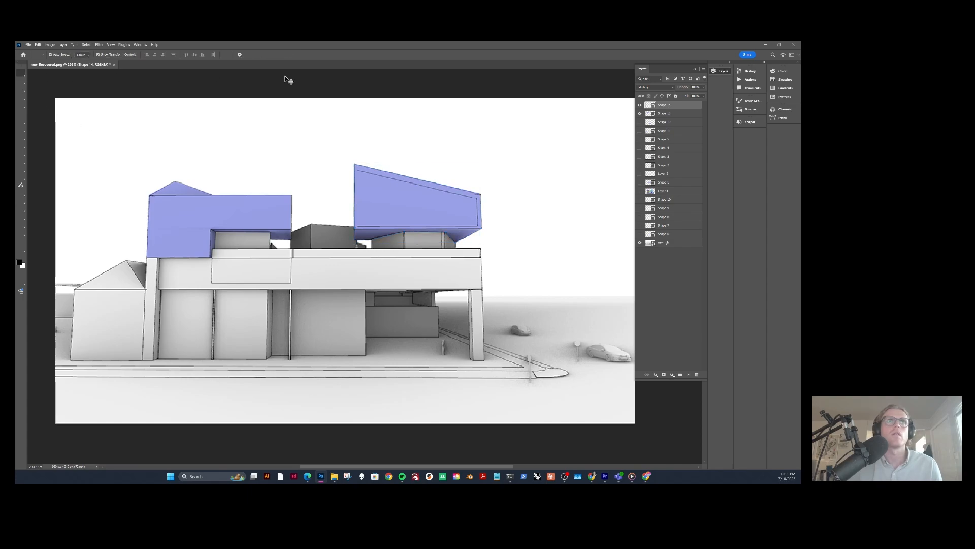
{"action": "left_click", "coordinate": [670, 115], "text": "shift"}
{"action": "left_click", "coordinate": [656, 88]}
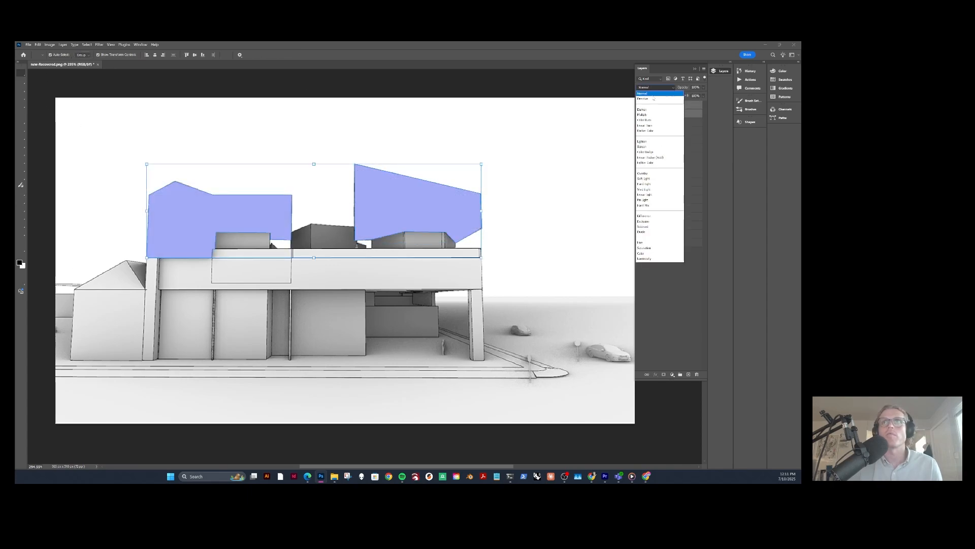
{"action": "left_click", "coordinate": [650, 68]}
{"action": "left_click", "coordinate": [640, 243]}
{"action": "left_click", "coordinate": [665, 420]}
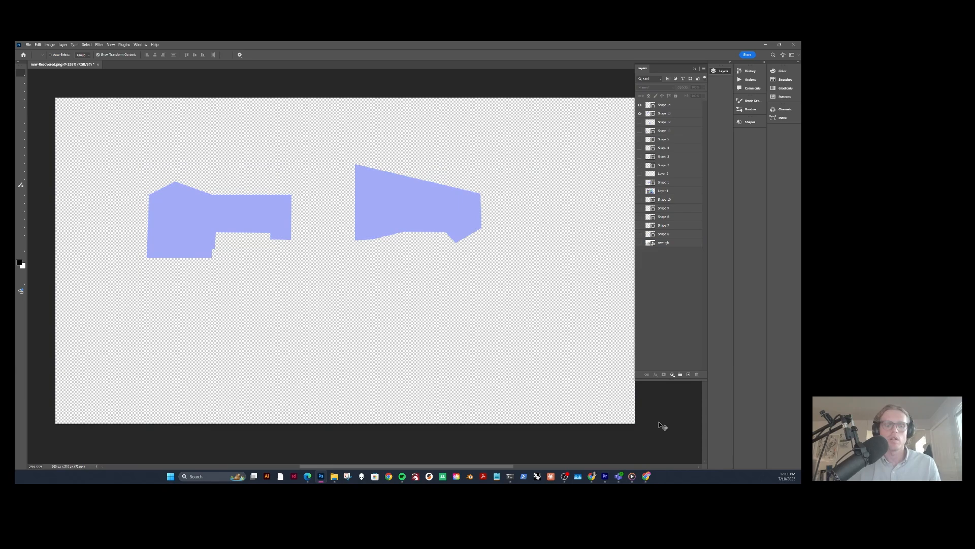
Export the two upper-volume shapes on the transparent canvas with Save for Web under the file name mask.
{"action": "key", "text": "ctrl+alt+shift+s"}
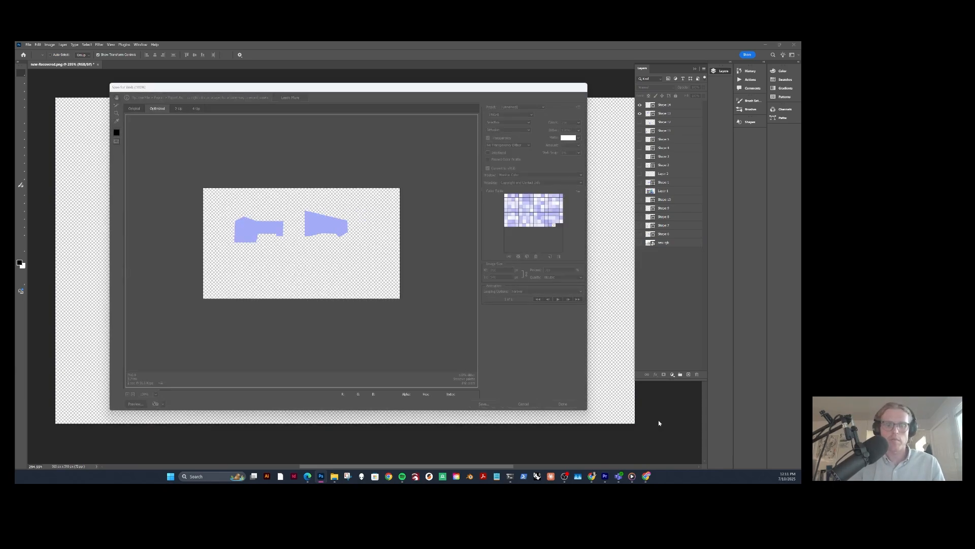
{"action": "key", "text": "Return"}
{"action": "type", "text": "mask"}
{"action": "key", "text": "Return"}
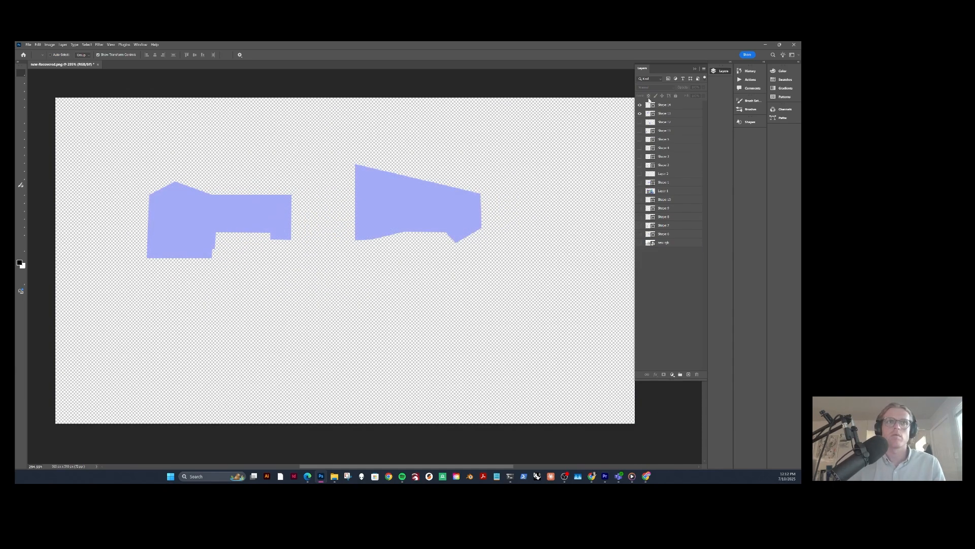
Return to Stable Diffusion and replace the inpaint mask with the newly exported upper-volume mask file.
{"action": "left_click", "coordinate": [765, 45]}
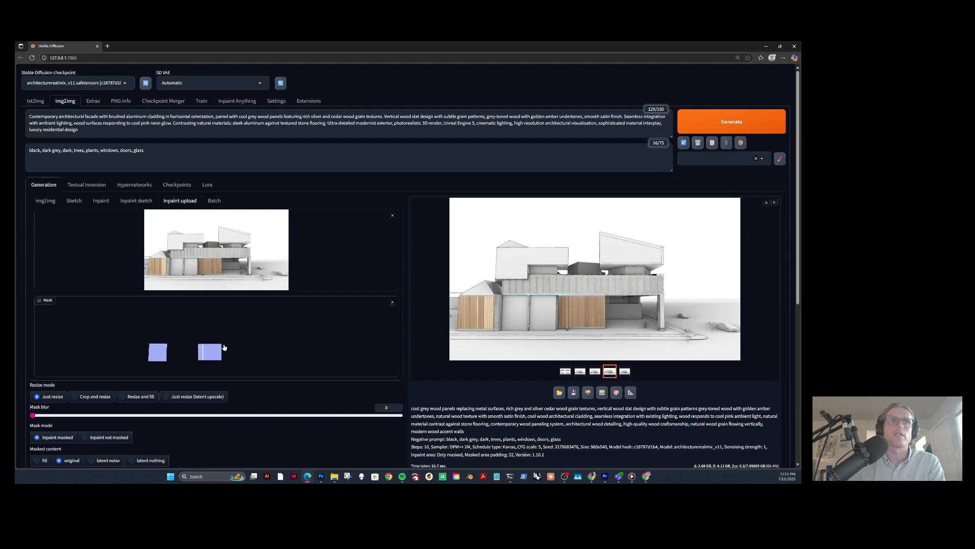
{"action": "left_click", "coordinate": [392, 302]}
{"action": "left_click", "coordinate": [212, 342]}
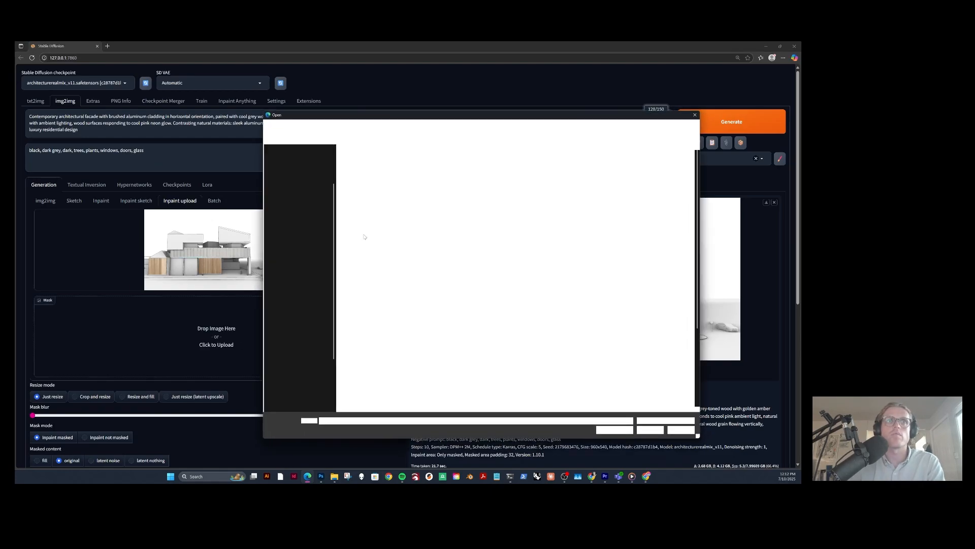
{"action": "double_click", "coordinate": [375, 172]}
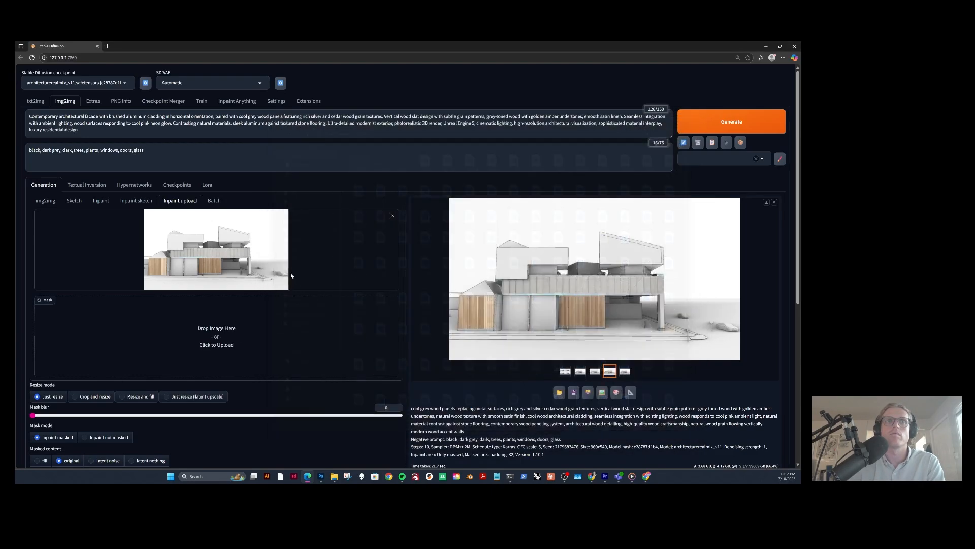
Load the mask of the two upper volumes, generate a batch of inpainted variations, and review the resulting images.
{"action": "left_click", "coordinate": [184, 150]}
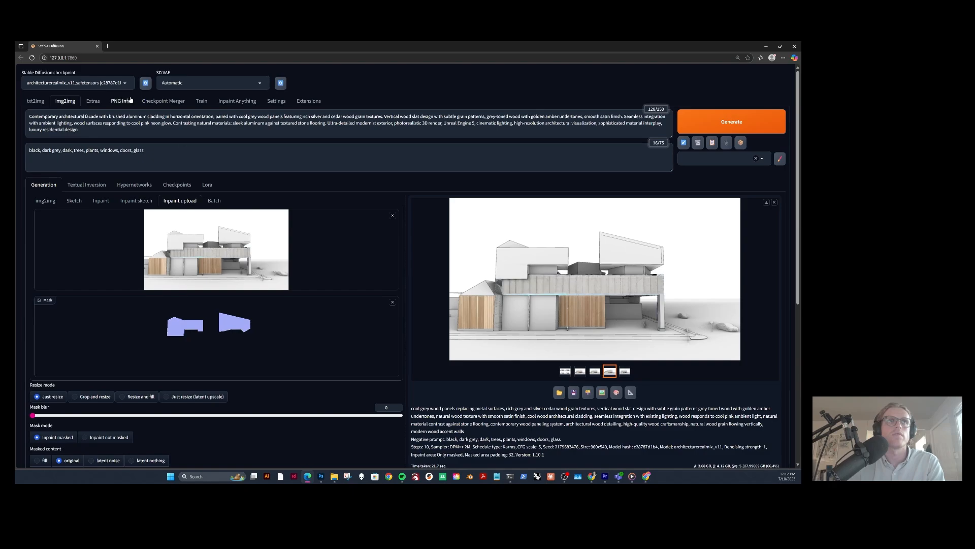
{"action": "scroll", "coordinate": [300, 326], "scroll_direction": "down", "scroll_amount": 3}
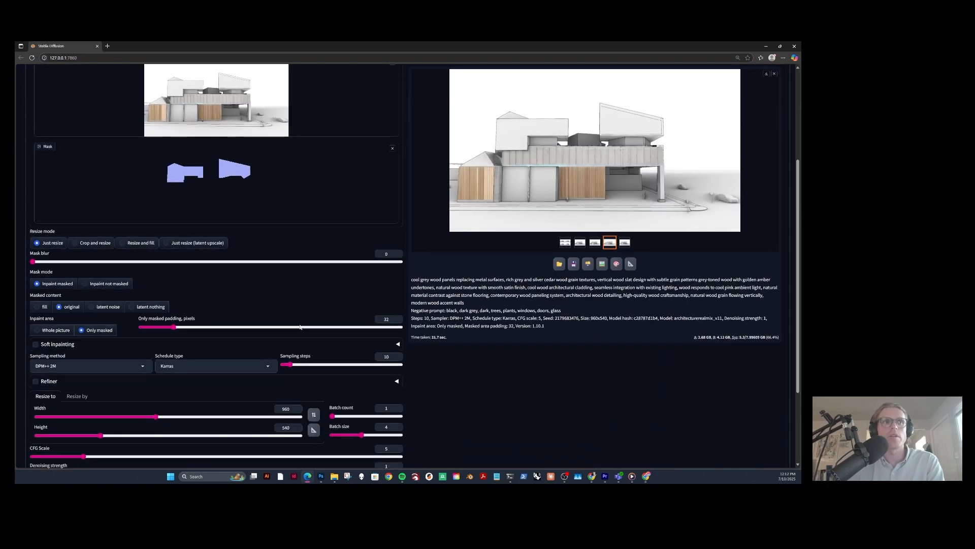
{"action": "scroll", "coordinate": [325, 323], "scroll_direction": "up", "scroll_amount": 3}
{"action": "key", "text": "ctrl+Return"}
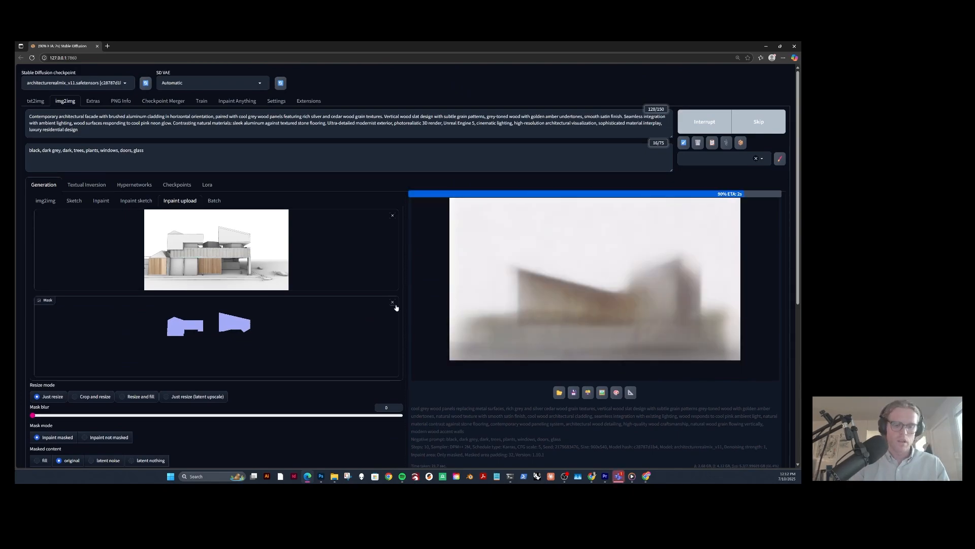
{"action": "left_click", "coordinate": [580, 371]}
{"action": "left_click", "coordinate": [594, 370]}
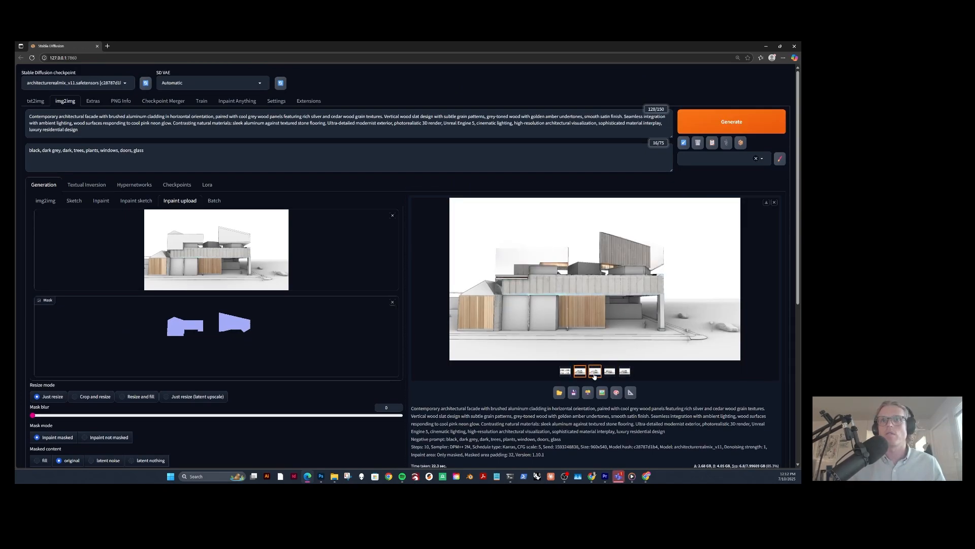
{"action": "left_click", "coordinate": [607, 374]}
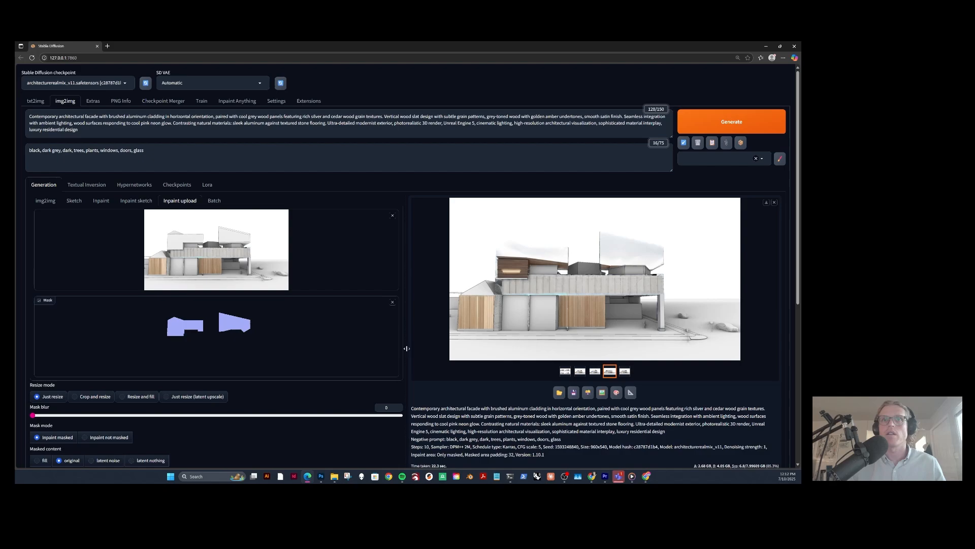
Set denoising strength to 0.8 and enable ControlNet Unit 0 with Low VRAM, Pixel Perfect and an independent control image, without cropping to the mask.
{"action": "scroll", "coordinate": [407, 349], "scroll_direction": "down", "scroll_amount": 5}
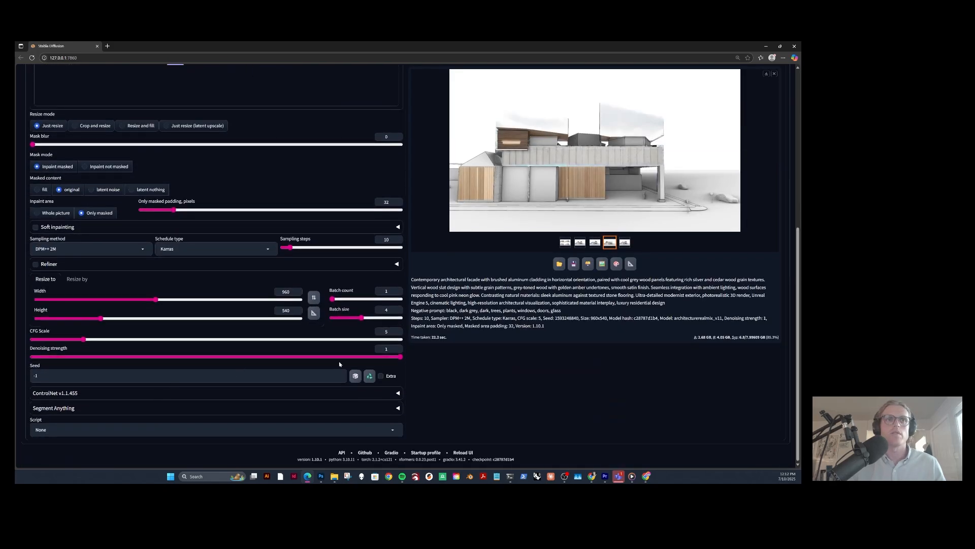
{"action": "left_click", "coordinate": [326, 357]}
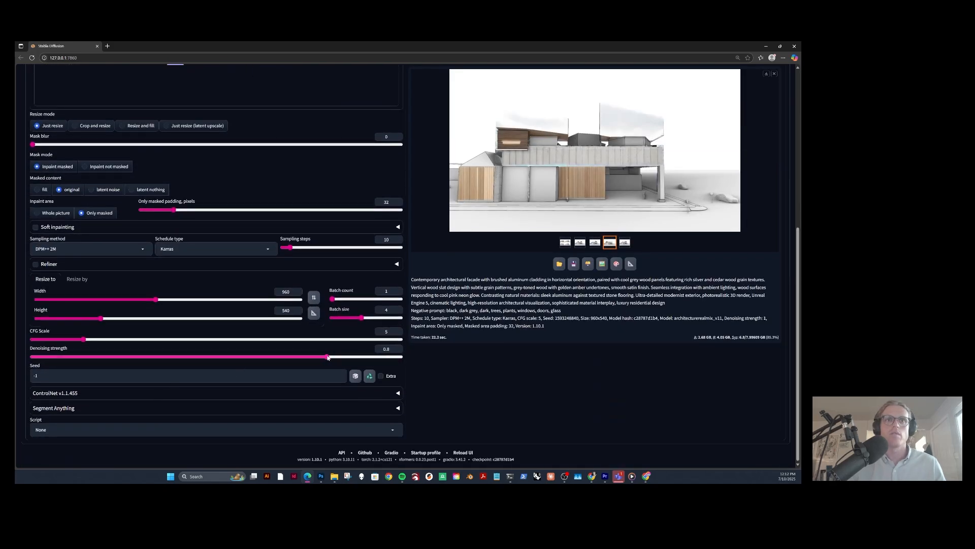
{"action": "left_click", "coordinate": [202, 395]}
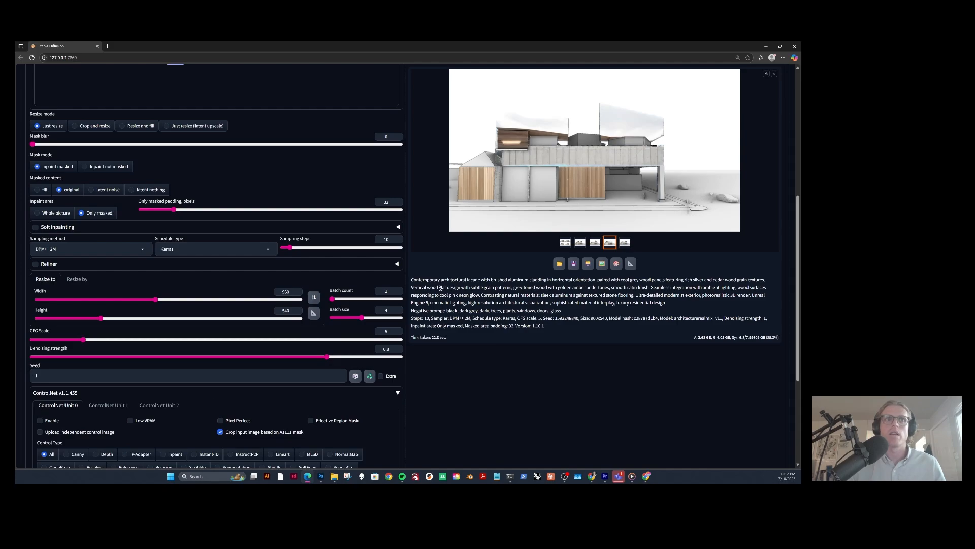
{"action": "scroll", "coordinate": [545, 179], "scroll_direction": "up", "scroll_amount": 4}
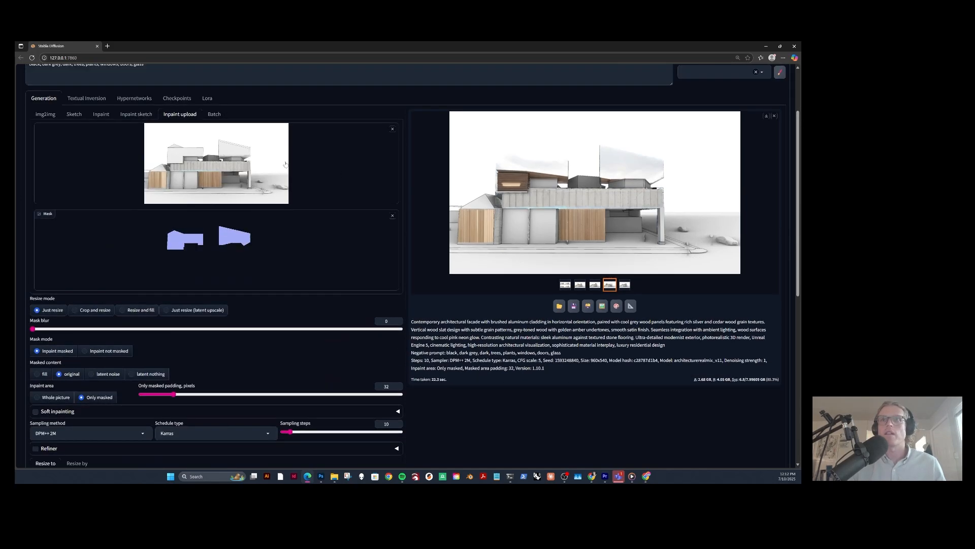
{"action": "scroll", "coordinate": [203, 244], "scroll_direction": "down", "scroll_amount": 5}
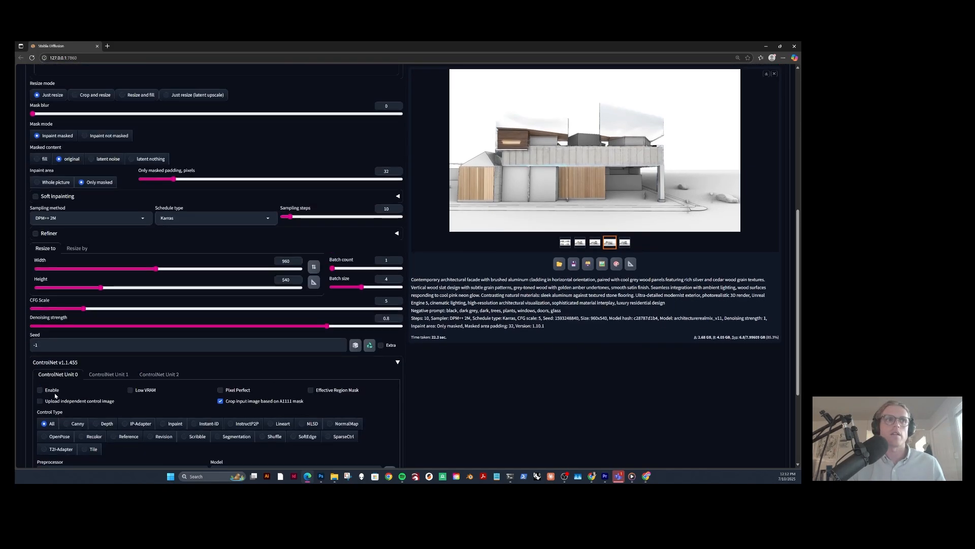
{"action": "left_click", "coordinate": [41, 390]}
{"action": "left_click", "coordinate": [130, 390]}
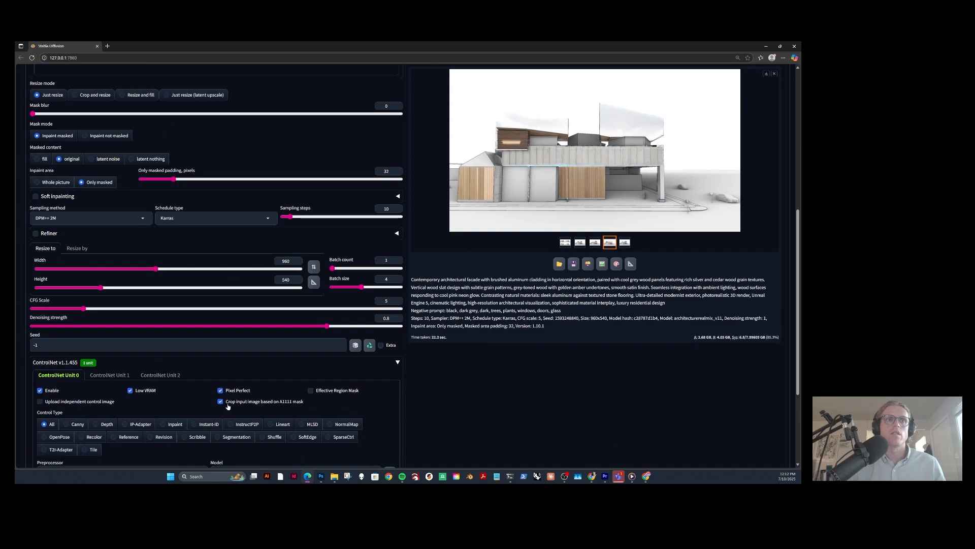
{"action": "left_click", "coordinate": [40, 401]}
{"action": "scroll", "coordinate": [144, 419], "scroll_direction": "down", "scroll_amount": 4}
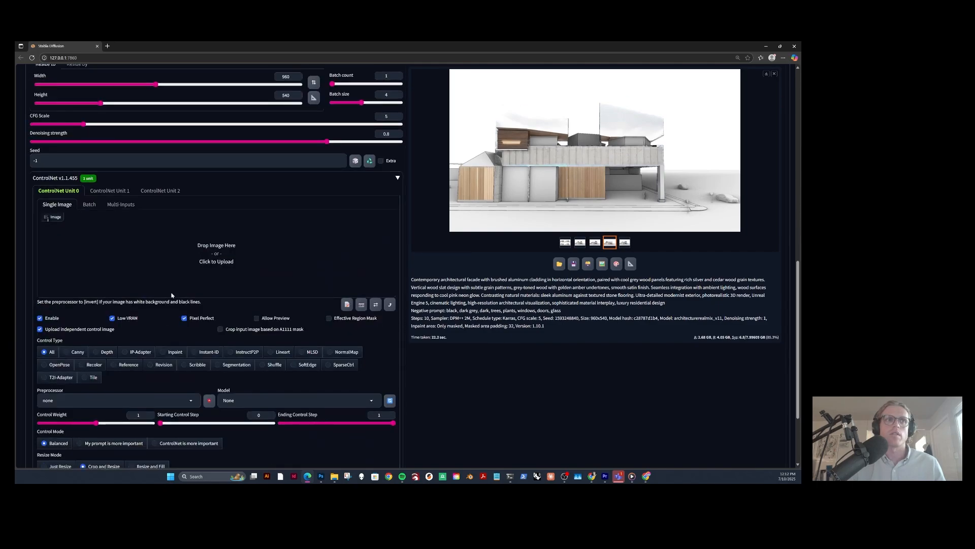
Load the "new rgb" image from the img2img with Controlnet folder as Unit 0's control image.
{"action": "left_click", "coordinate": [198, 271]}
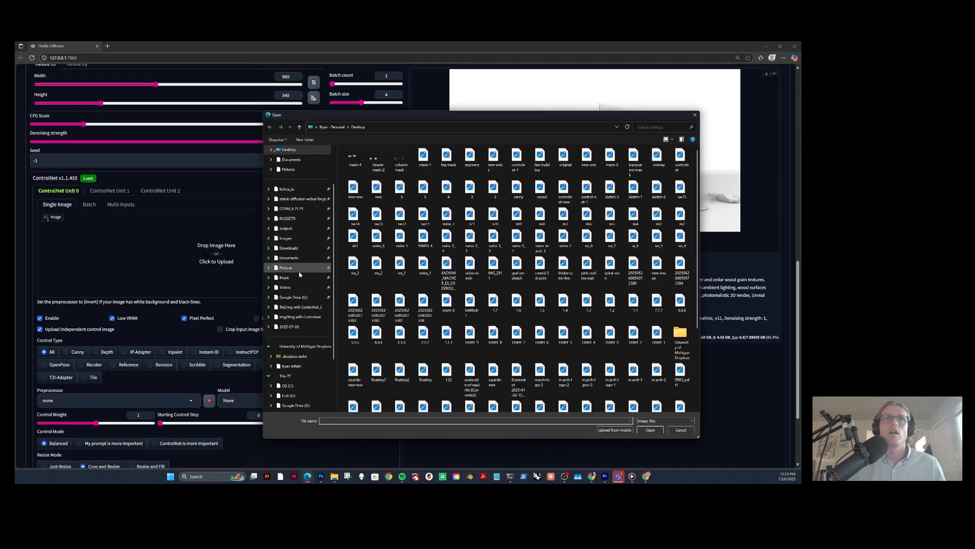
{"action": "left_click", "coordinate": [297, 318]}
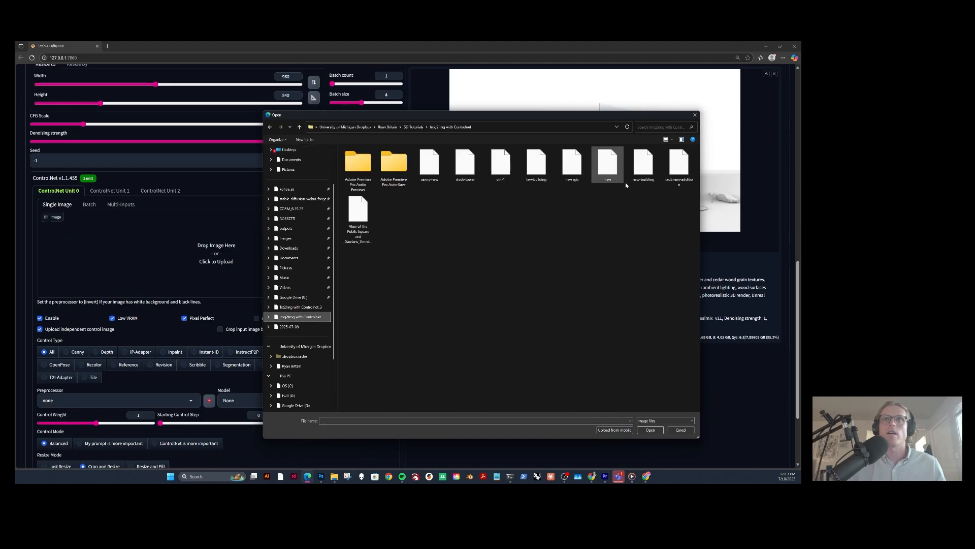
{"action": "left_click", "coordinate": [583, 171]}
{"action": "left_click", "coordinate": [650, 429]}
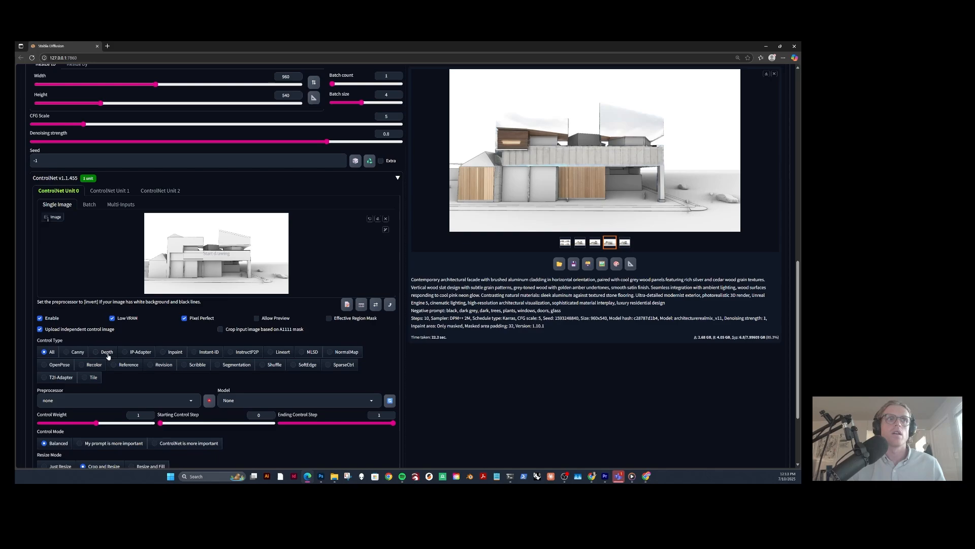
Set Unit 0's control type to Canny and run the preprocessor with Allow Preview enabled.
{"action": "left_click", "coordinate": [76, 352]}
{"action": "left_click", "coordinate": [256, 318]}
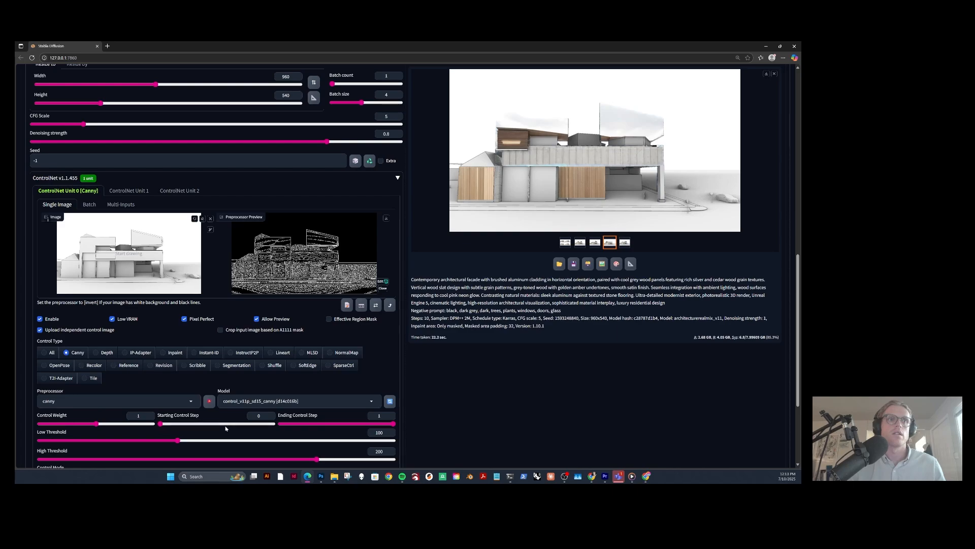
{"action": "left_click", "coordinate": [210, 402]}
Generate a new batch guided by the Canny control and compare the resulting facade images.
{"action": "scroll", "coordinate": [217, 389], "scroll_direction": "up", "scroll_amount": 15}
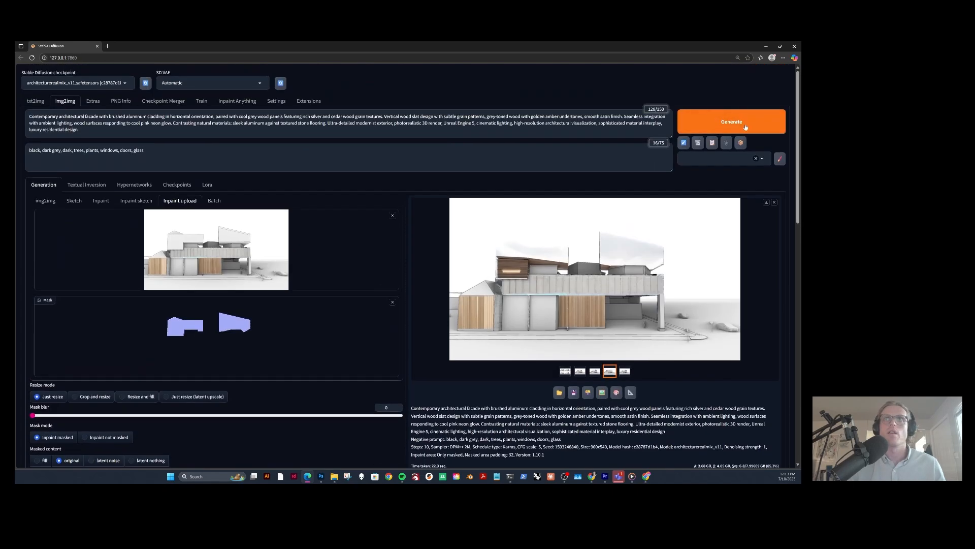
{"action": "left_click", "coordinate": [746, 124]}
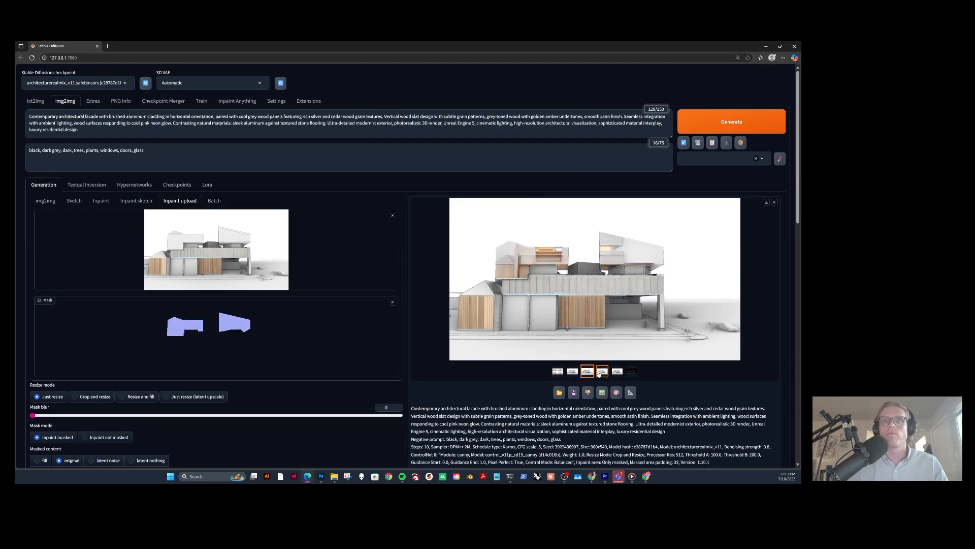
{"action": "left_click", "coordinate": [600, 373]}
{"action": "left_click", "coordinate": [615, 373]}
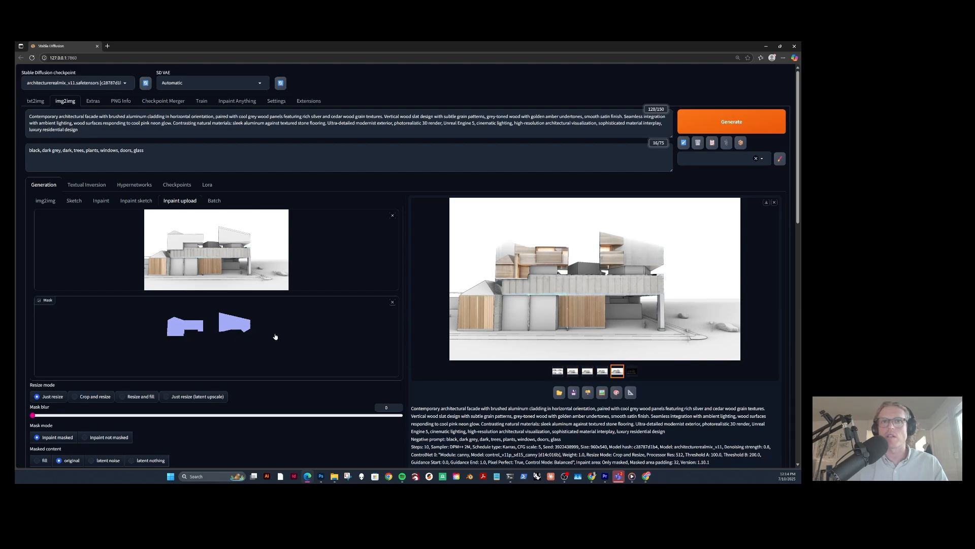
Enable ControlNet Unit 1 with Low VRAM, Pixel Perfect and an independent control image.
{"action": "scroll", "coordinate": [275, 336], "scroll_direction": "down", "scroll_amount": 12}
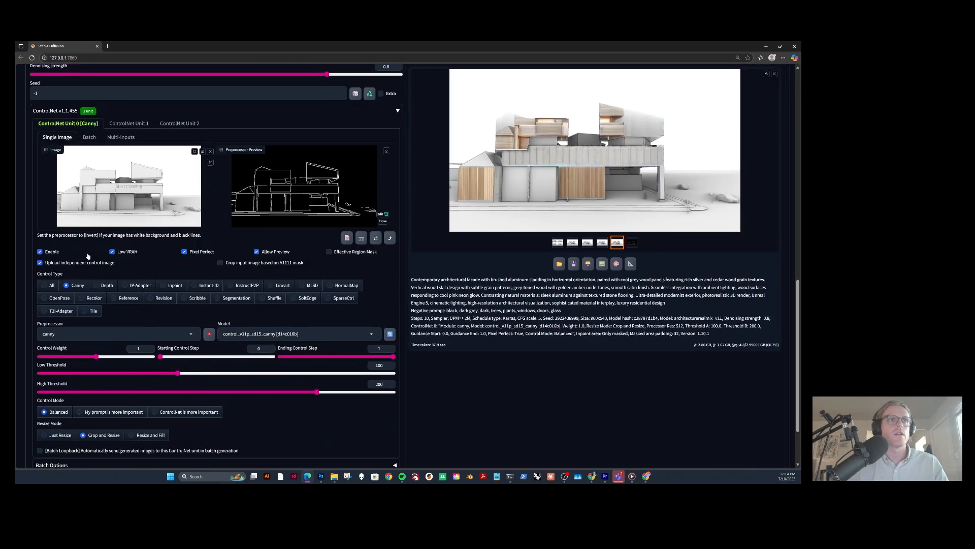
{"action": "left_click", "coordinate": [118, 125]}
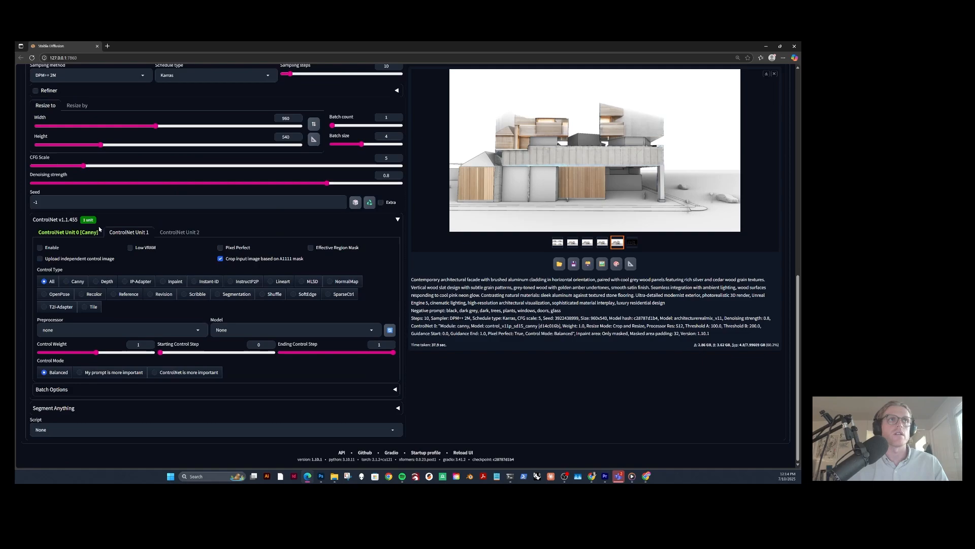
{"action": "left_click", "coordinate": [46, 279]}
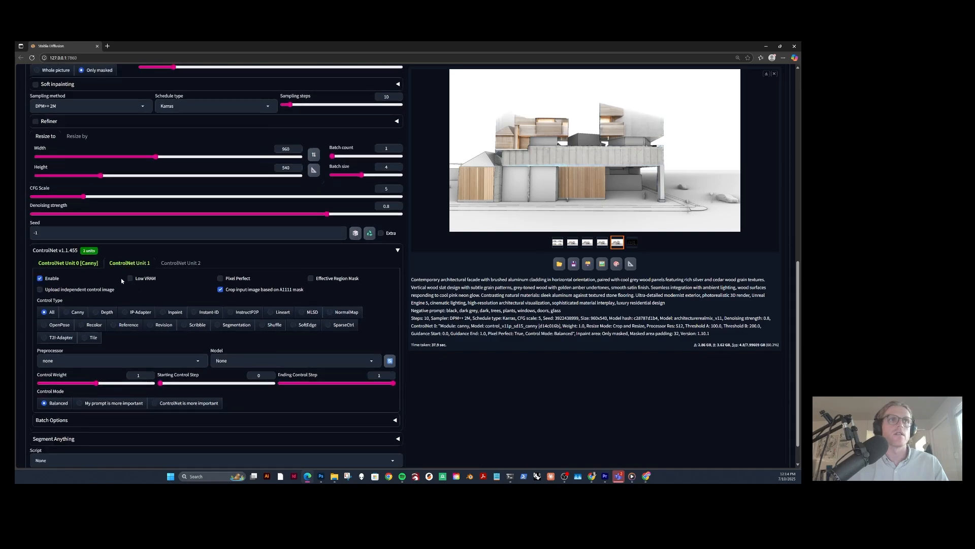
{"action": "left_click", "coordinate": [40, 290]}
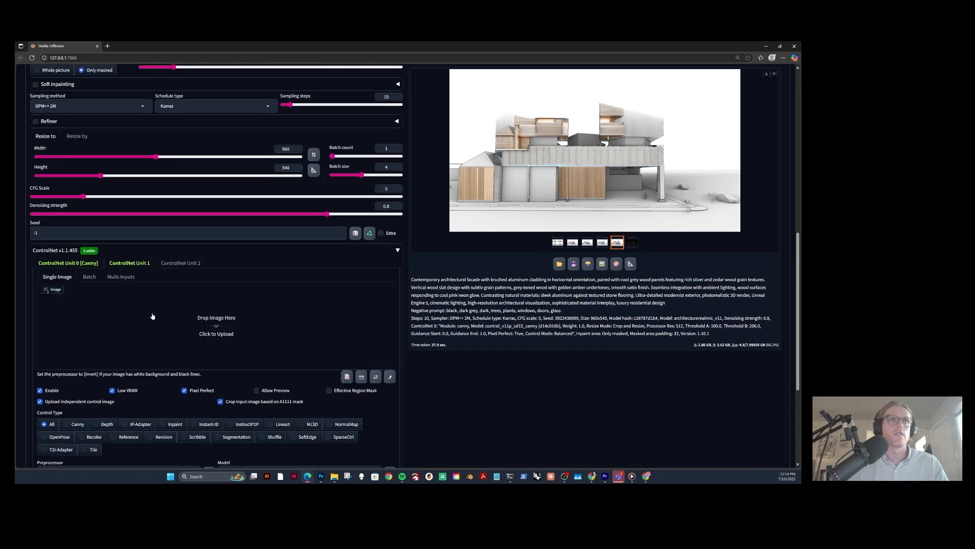
Load "new rgb" as Unit 1's control image and set the control type to Depth with a depth_midas preprocessor preview.
{"action": "left_click", "coordinate": [217, 327]}
{"action": "left_click", "coordinate": [572, 165]}
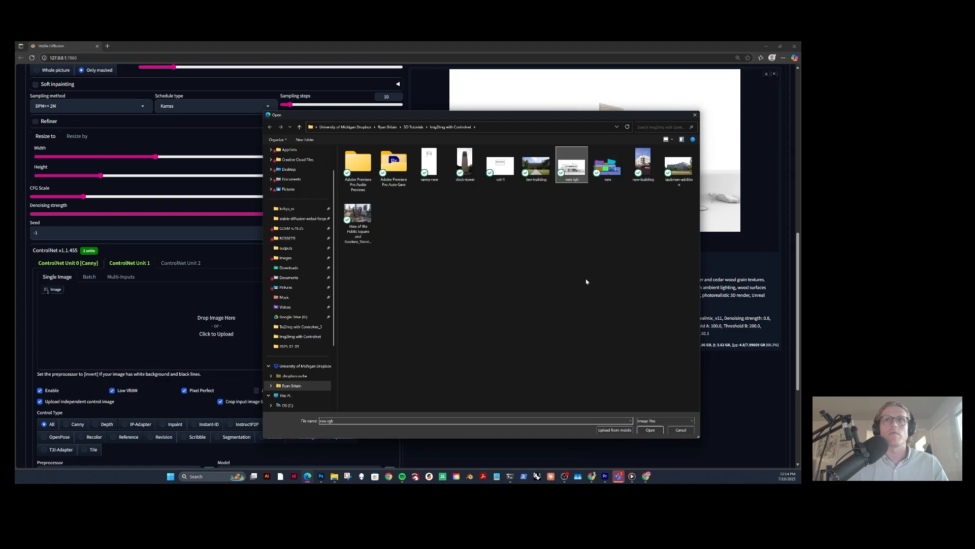
{"action": "left_click", "coordinate": [650, 430]}
{"action": "scroll", "coordinate": [225, 331], "scroll_direction": "down", "scroll_amount": 2}
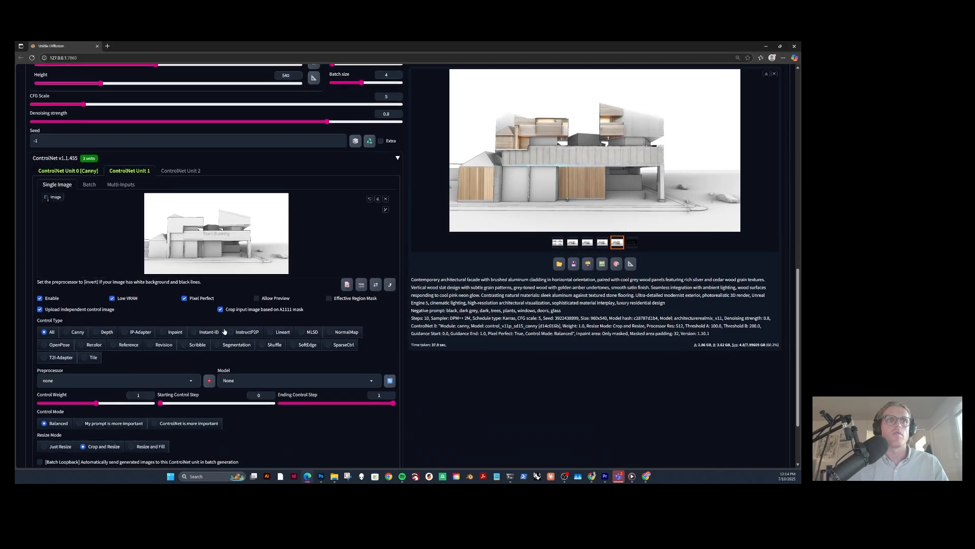
{"action": "left_click", "coordinate": [106, 332]}
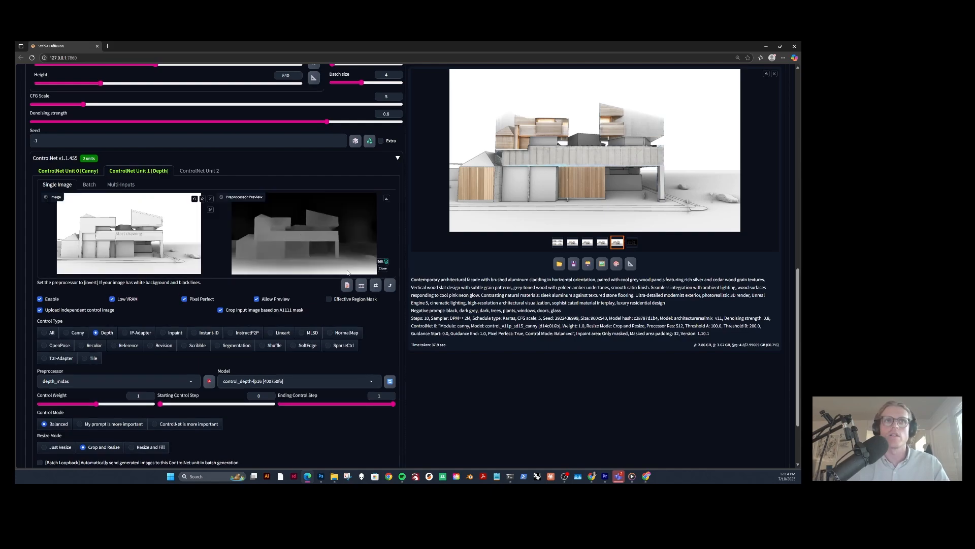
Switch to DeepSeek to request an all-aluminum version of the facade prompt, replace the positive prompt with it, and generate a new batch.
{"action": "scroll", "coordinate": [352, 274], "scroll_direction": "up", "scroll_amount": 12}
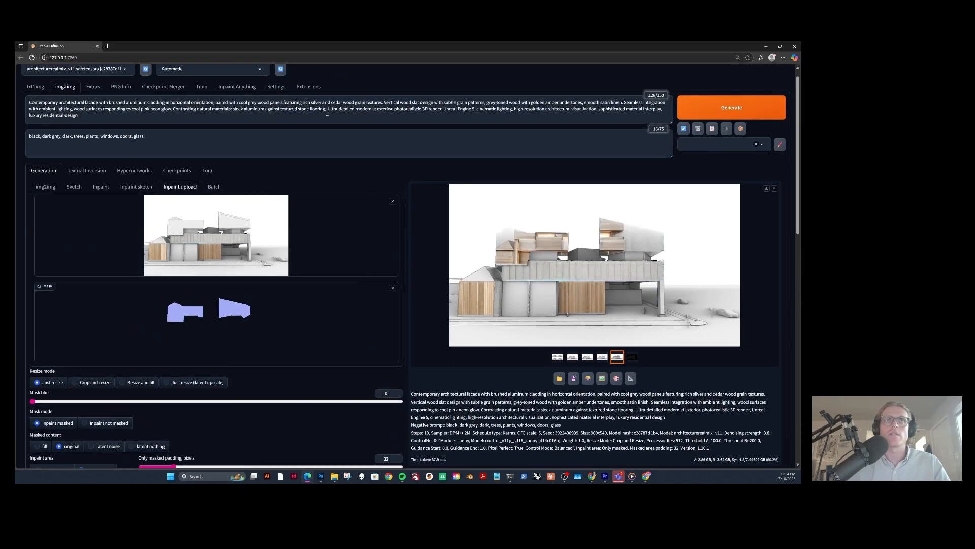
{"action": "triple_click", "coordinate": [89, 120]}
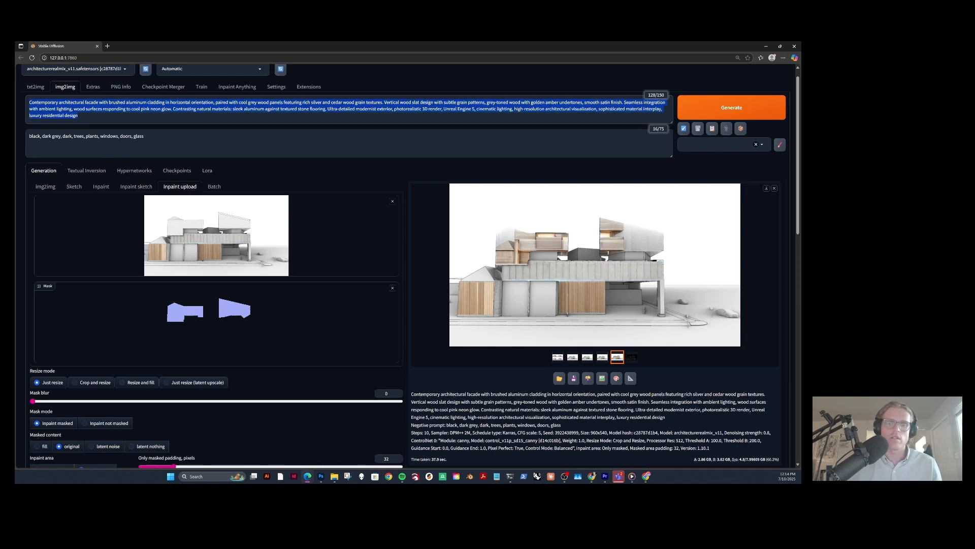
{"action": "key", "text": "alt+Tab"}
{"action": "left_click", "coordinate": [357, 390]}
{"action": "type", "text": "make sure this is all alumin"}
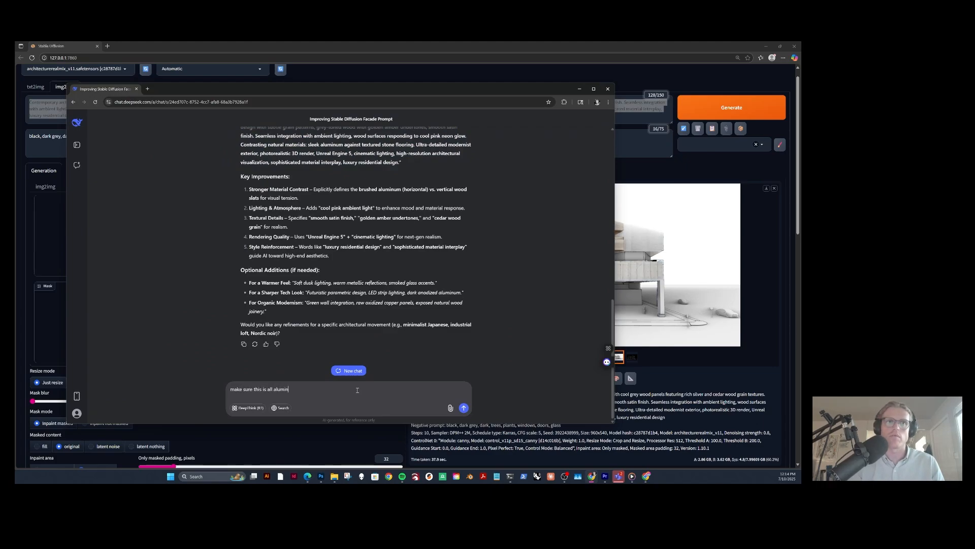
{"action": "key", "text": "Return"}
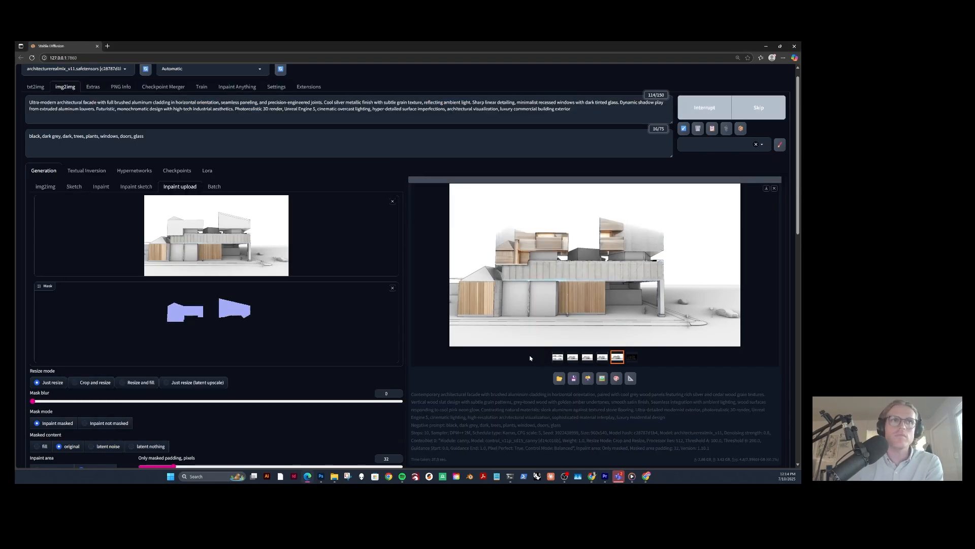
Examine the mask, the Depth unit's ControlNet settings and the newly generated aluminum facade images.
{"action": "scroll", "coordinate": [348, 364], "scroll_direction": "down", "scroll_amount": 2}
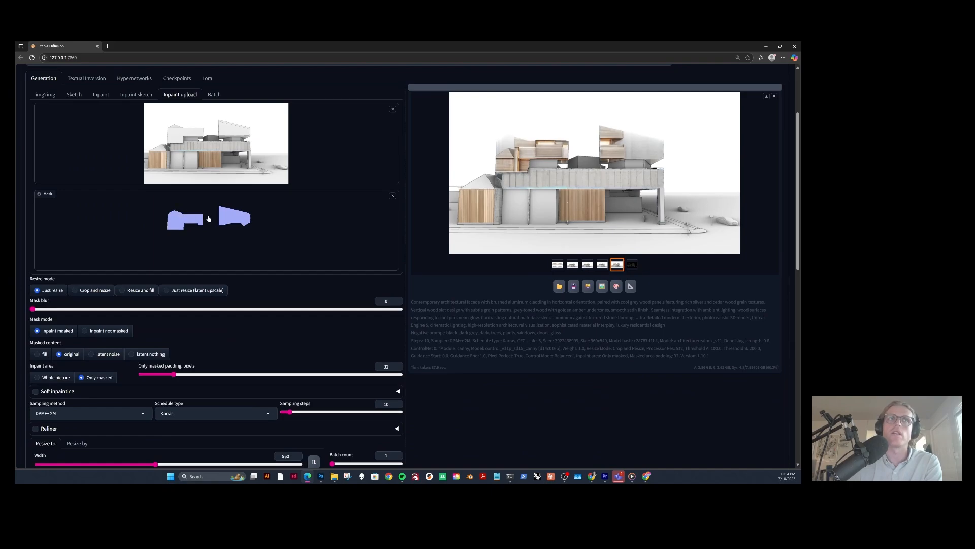
{"action": "scroll", "coordinate": [234, 232], "scroll_direction": "down", "scroll_amount": 6}
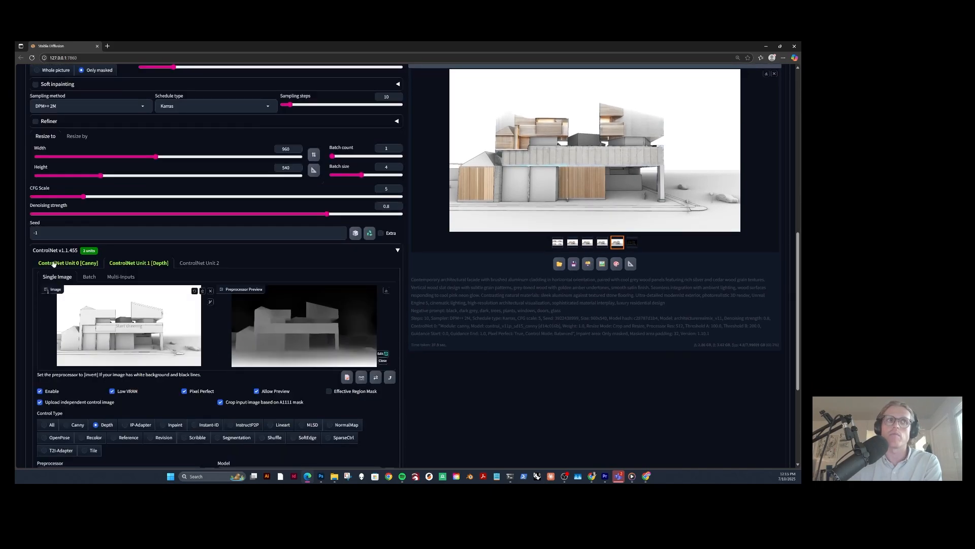
{"action": "scroll", "coordinate": [235, 325], "scroll_direction": "down", "scroll_amount": 4}
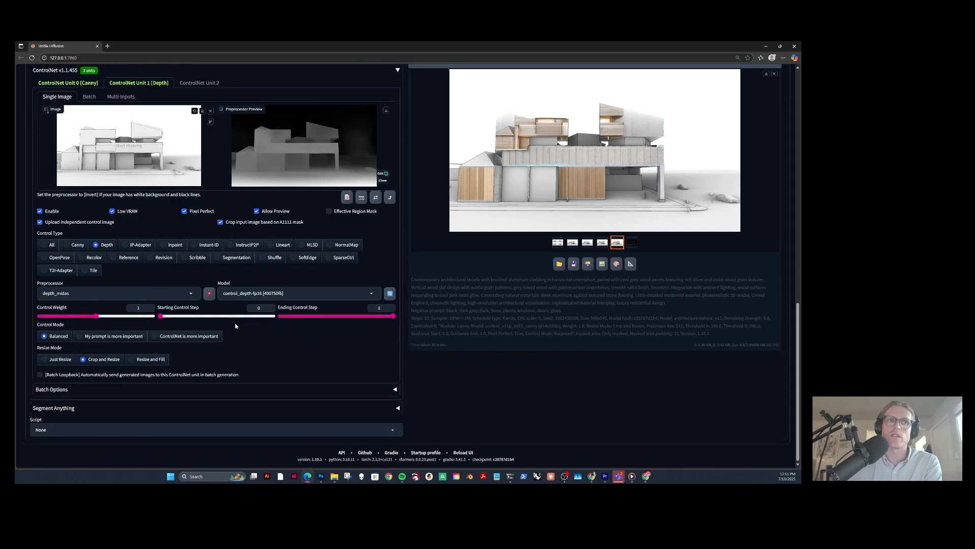
{"action": "scroll", "coordinate": [235, 326], "scroll_direction": "up", "scroll_amount": 10}
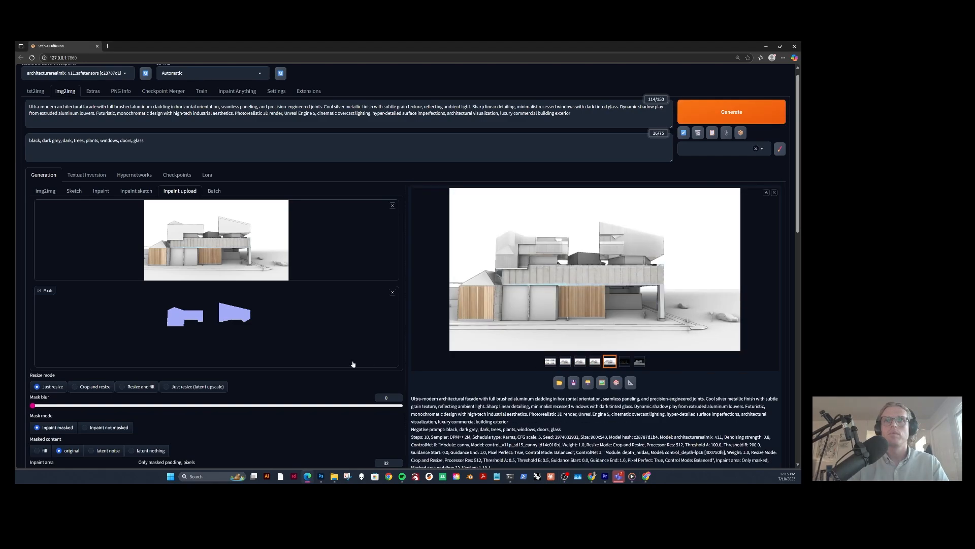
{"action": "scroll", "coordinate": [113, 386], "scroll_direction": "down", "scroll_amount": 7}
{"action": "scroll", "coordinate": [113, 386], "scroll_direction": "down", "scroll_amount": 4}
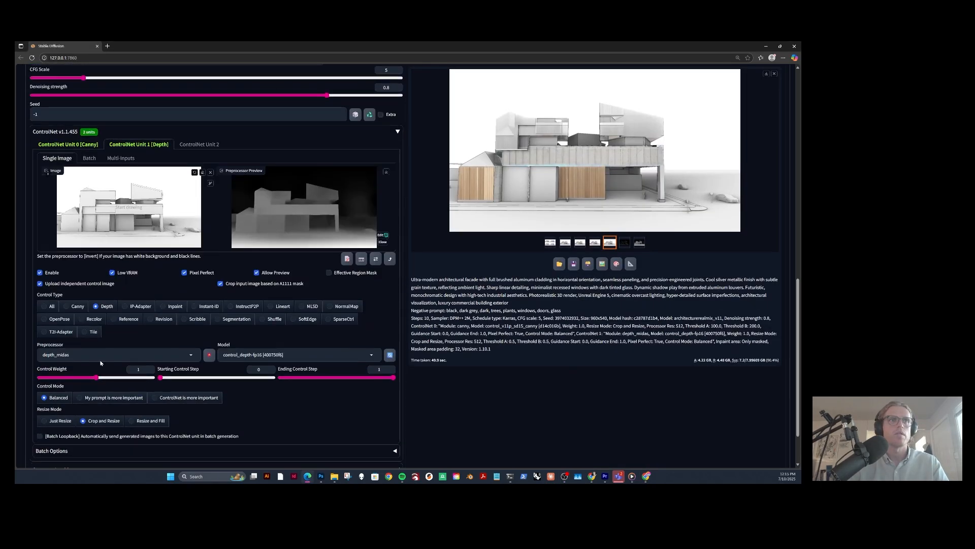
Set the Canny unit's control mode to My prompt is more important and generate a new batch of facade images.
{"action": "left_click", "coordinate": [61, 145]}
{"action": "scroll", "coordinate": [208, 379], "scroll_direction": "up", "scroll_amount": 4}
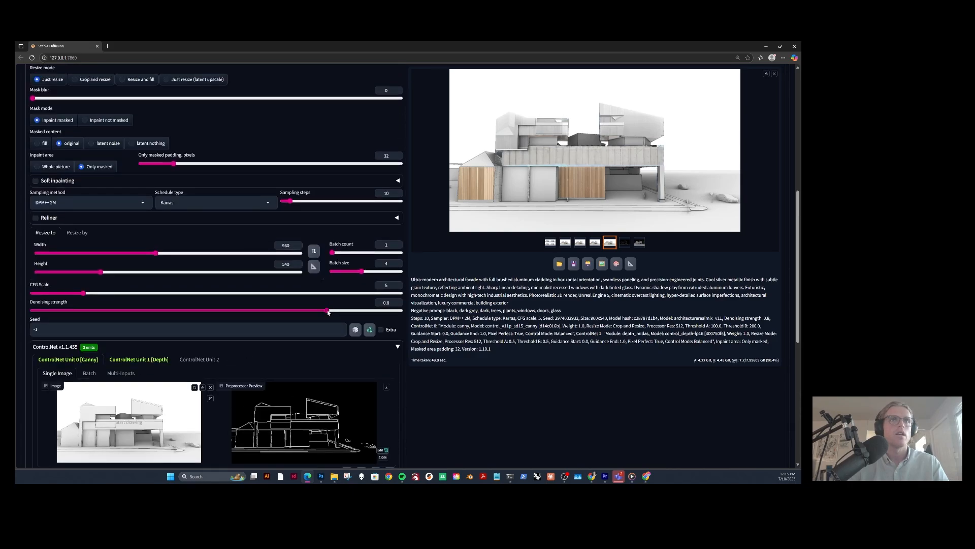
{"action": "scroll", "coordinate": [327, 312], "scroll_direction": "up", "scroll_amount": 3}
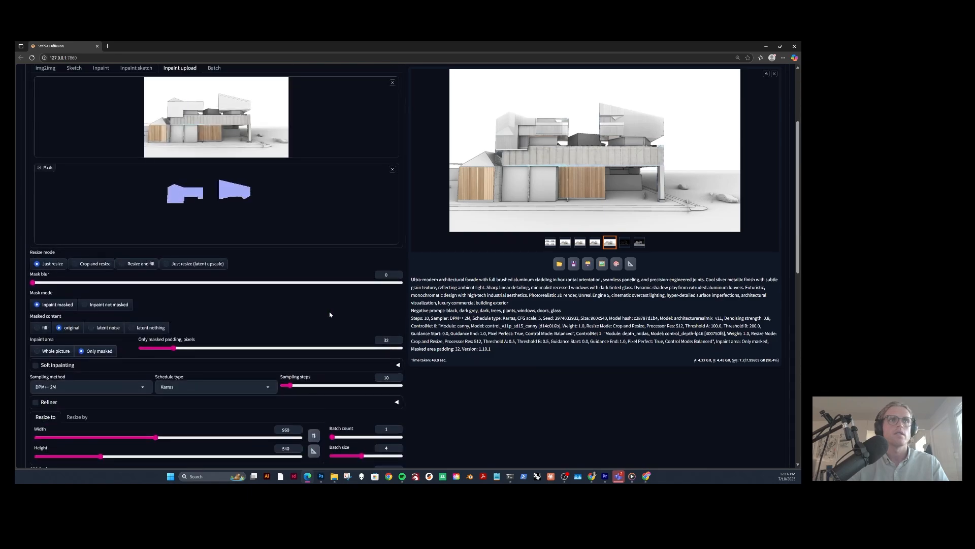
{"action": "scroll", "coordinate": [328, 309], "scroll_direction": "up", "scroll_amount": 3}
{"action": "left_click", "coordinate": [717, 127]}
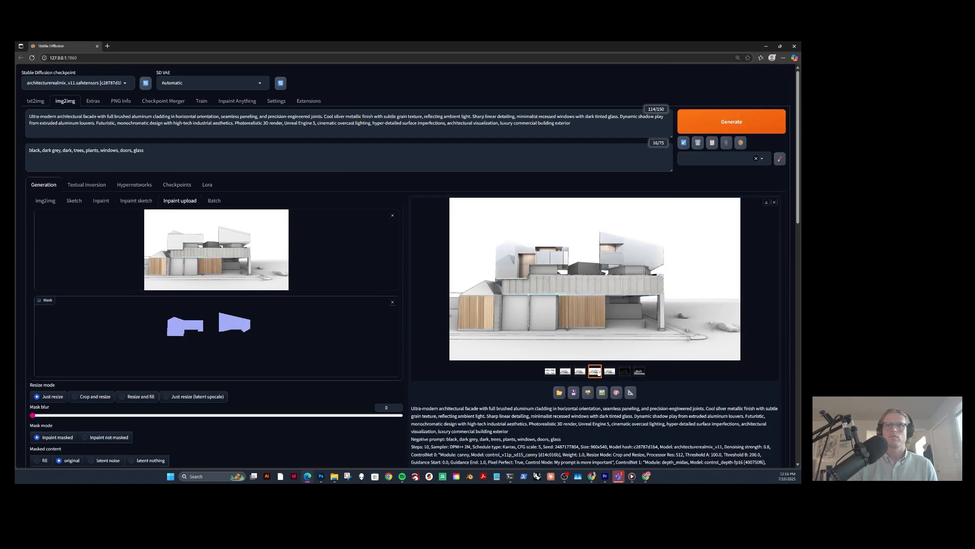
Load the juggernautXL_ragnarokBy checkpoint, generate a new aluminum facade batch and compare its images.
{"action": "left_click", "coordinate": [97, 83]}
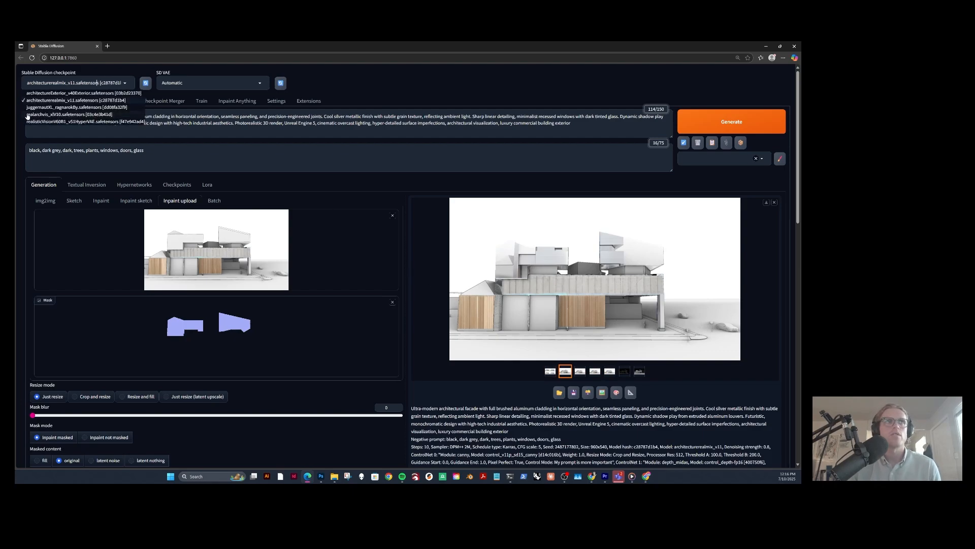
{"action": "left_click", "coordinate": [77, 110]}
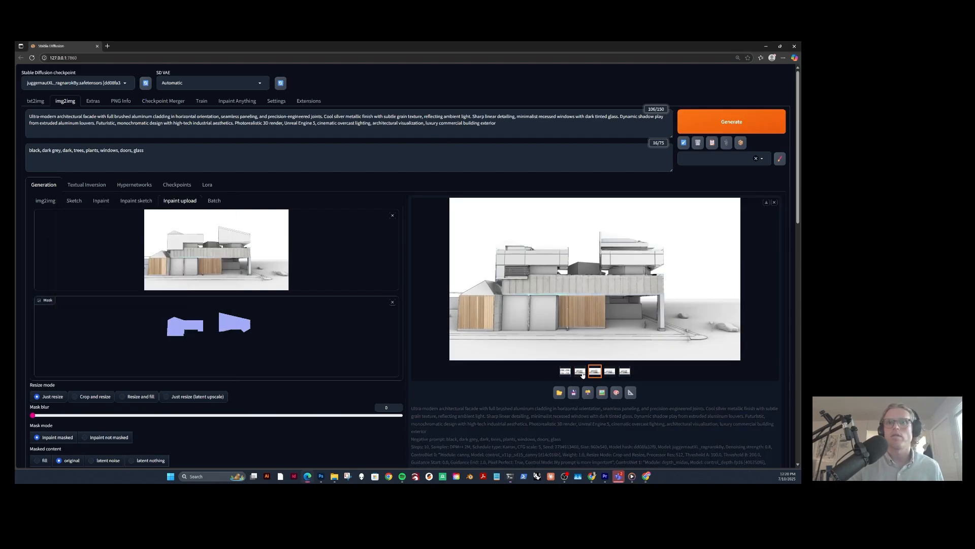
{"action": "left_click", "coordinate": [582, 372]}
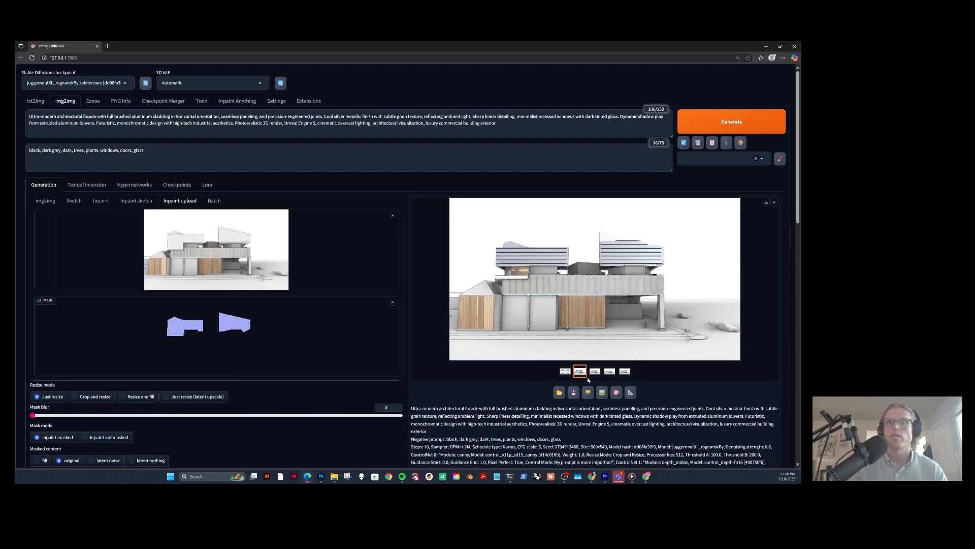
{"action": "left_click", "coordinate": [599, 372]}
{"action": "left_click", "coordinate": [609, 371]}
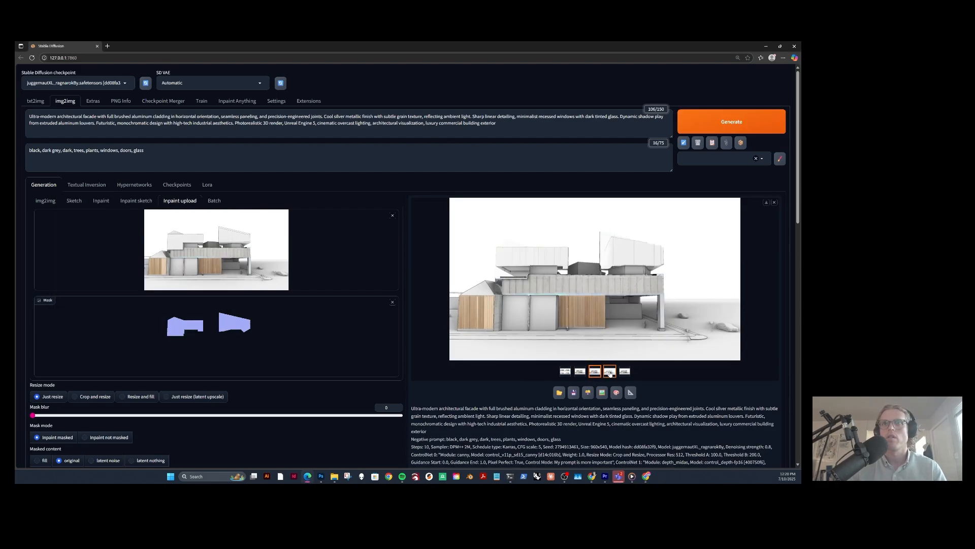
{"action": "left_click", "coordinate": [627, 373]}
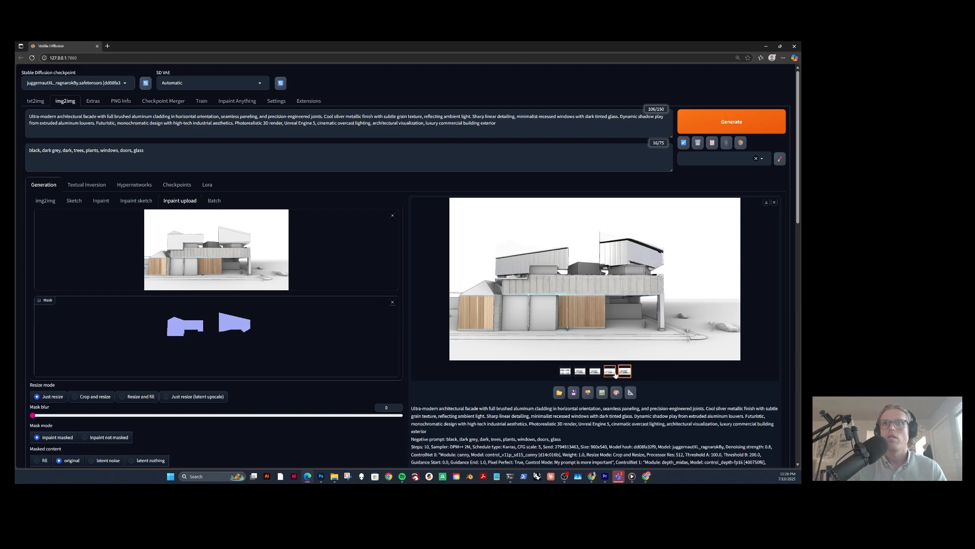
{"action": "left_click", "coordinate": [611, 373]}
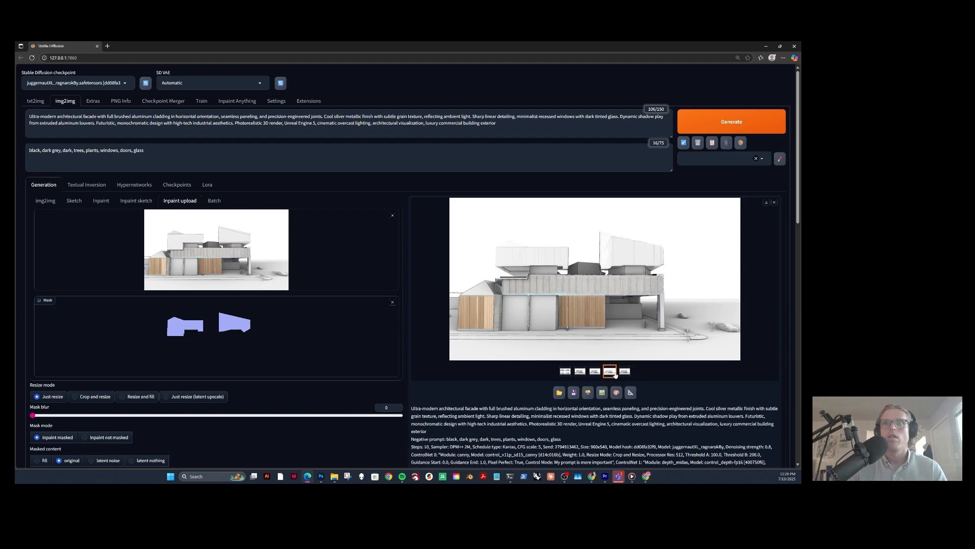
Set the denoising strength to 0.69 and generate another batch.
{"action": "scroll", "coordinate": [256, 347], "scroll_direction": "down", "scroll_amount": 6}
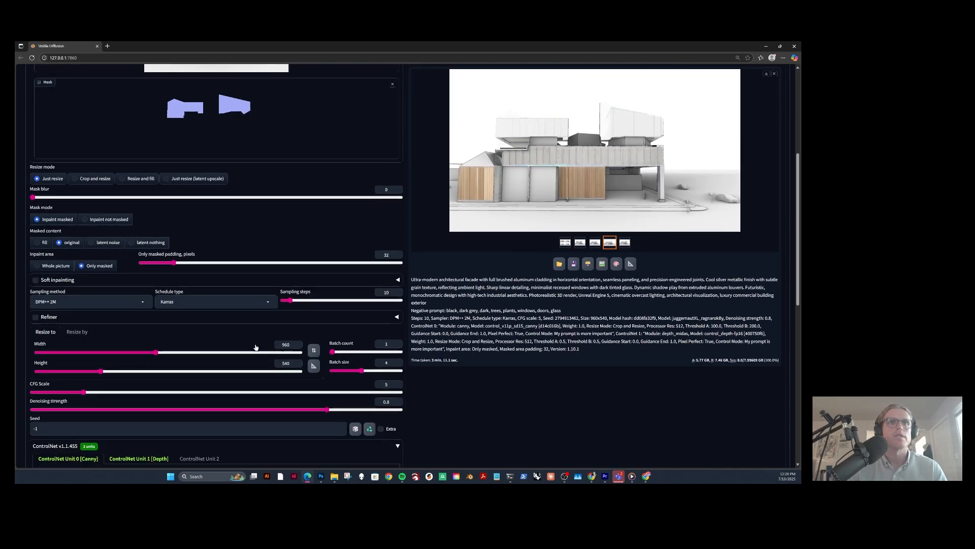
{"action": "left_click_drag", "start_coordinate": [329, 321], "coordinate": [276, 322]}
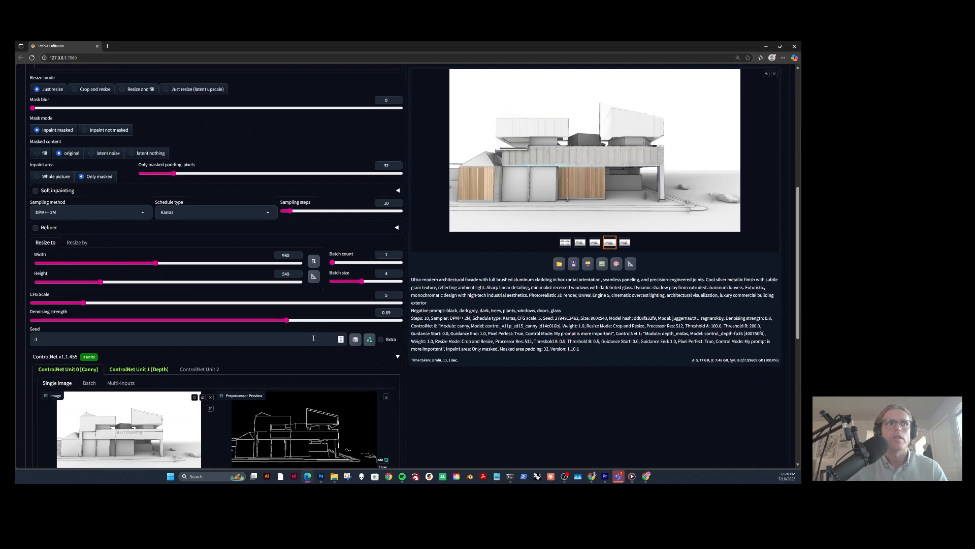
{"action": "scroll", "coordinate": [300, 335], "scroll_direction": "up", "scroll_amount": 6}
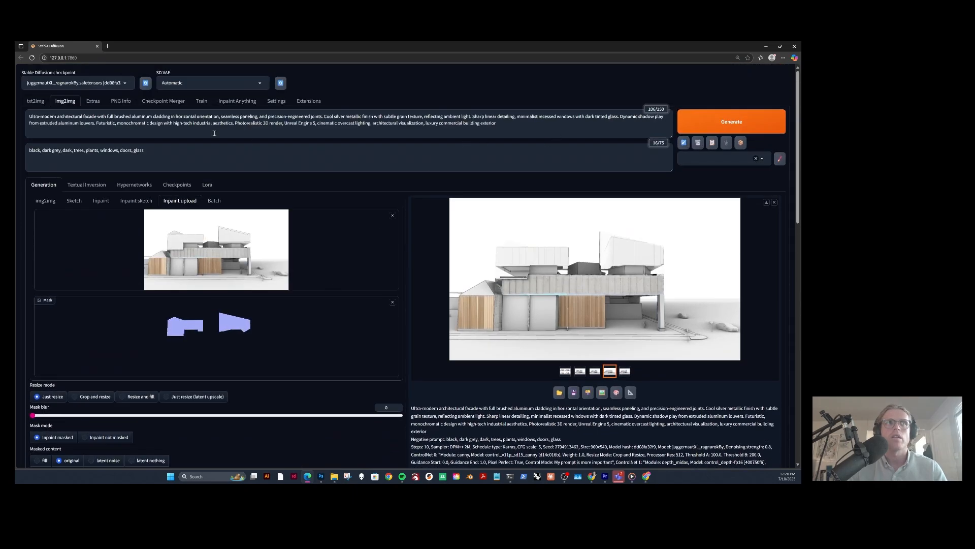
{"action": "left_click", "coordinate": [751, 126]}
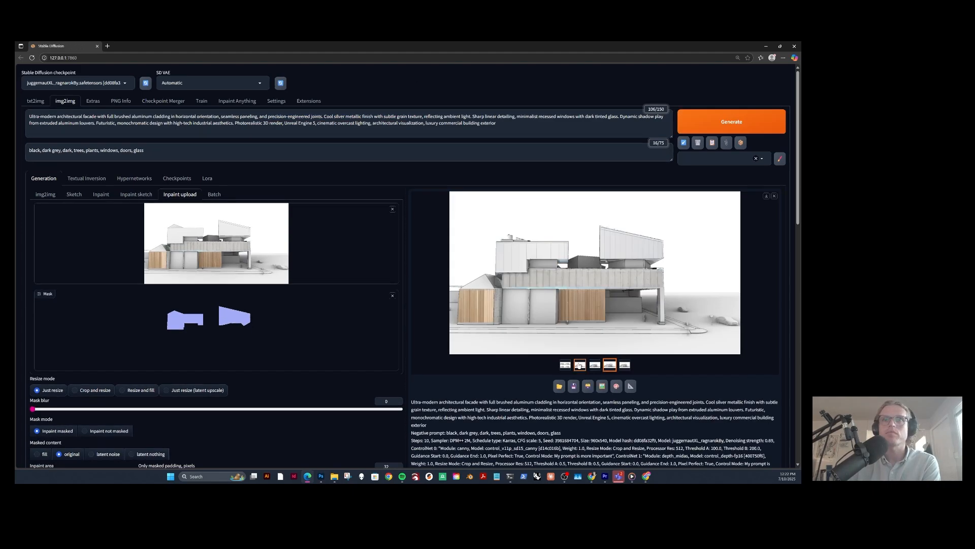
Compare the new facade images, download the second one and load it as the inpaint source image.
{"action": "left_click", "coordinate": [579, 365]}
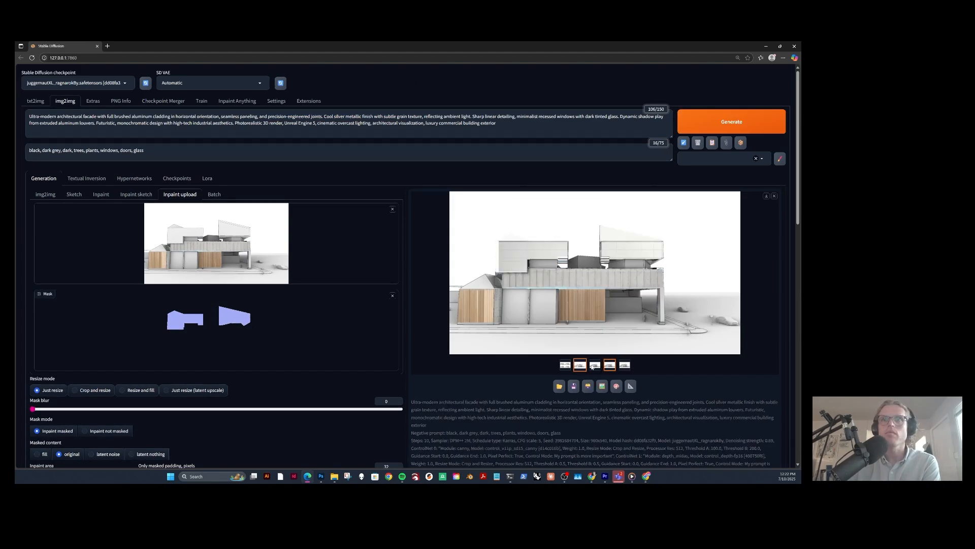
{"action": "left_click", "coordinate": [596, 365]}
{"action": "left_click", "coordinate": [611, 366]}
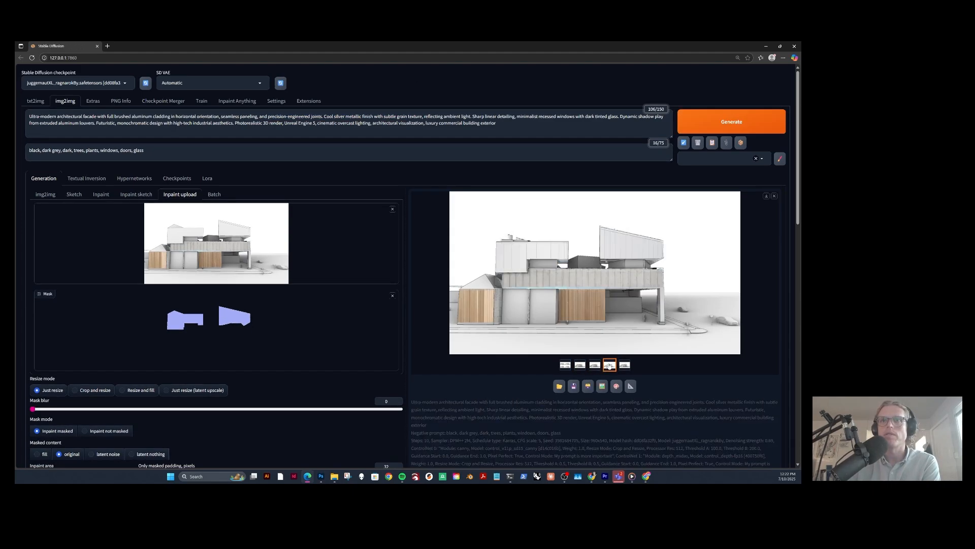
{"action": "left_click", "coordinate": [625, 365]}
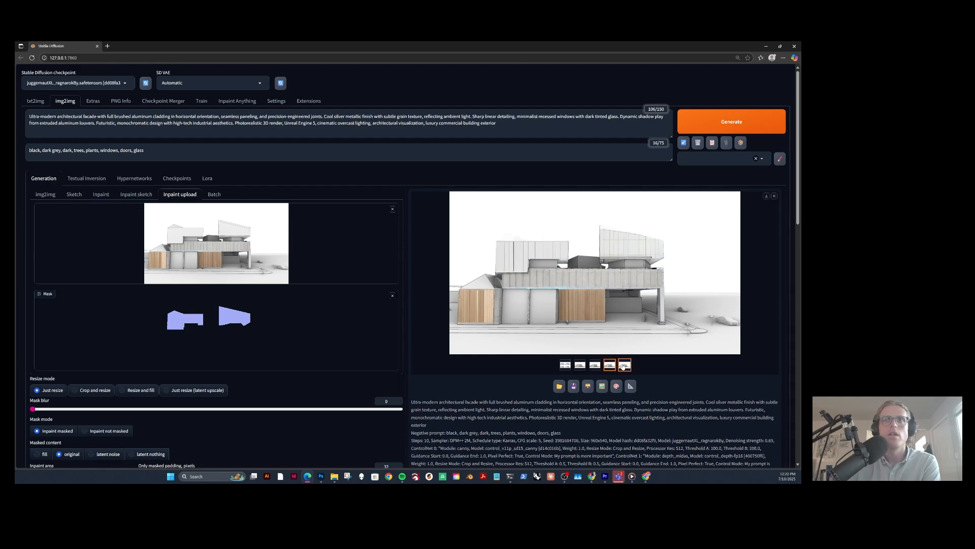
{"action": "left_click", "coordinate": [594, 366]}
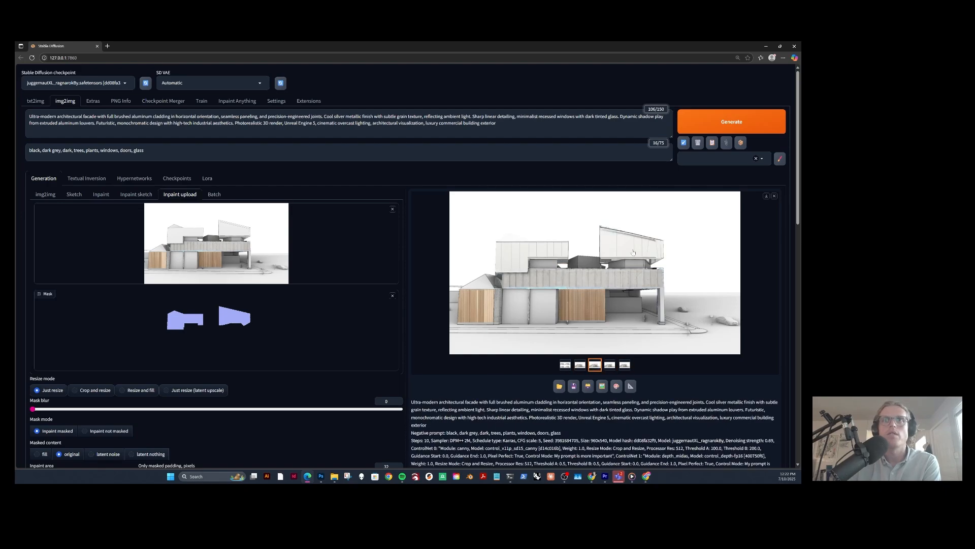
{"action": "left_click", "coordinate": [766, 196]}
{"action": "left_click_drag", "start_coordinate": [701, 87], "coordinate": [234, 236]}
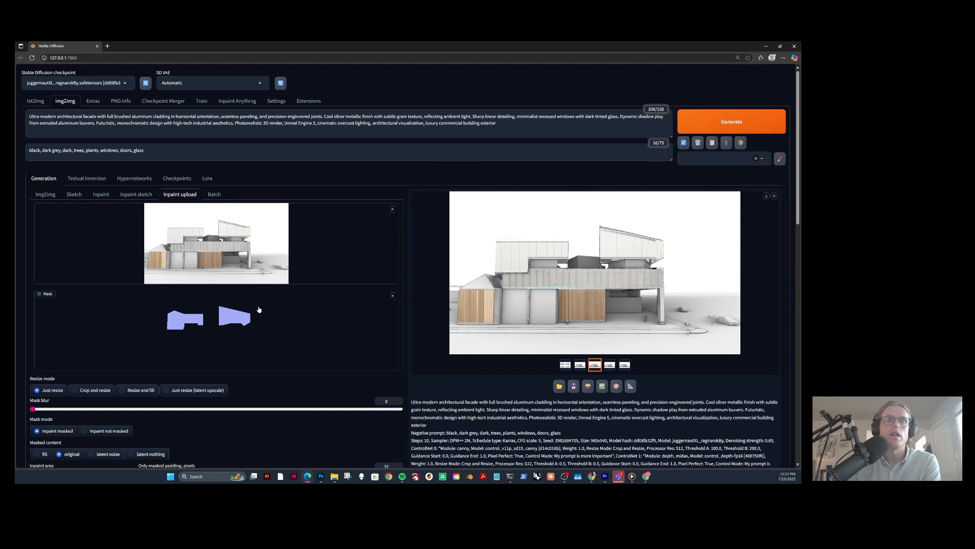
Remove the current inpaint mask, switch to Photoshop and cover the recess under the left upper volume with a filled shape.
{"action": "left_click", "coordinate": [392, 295]}
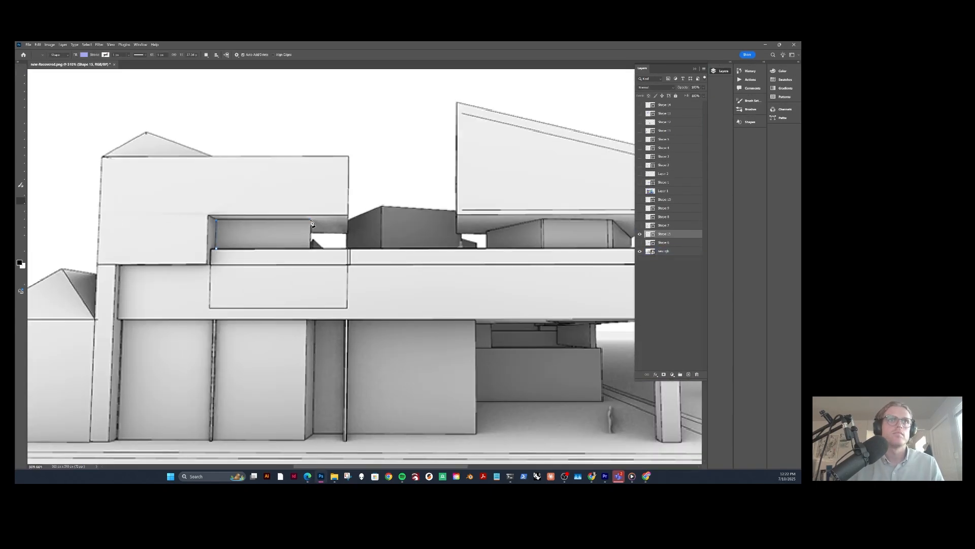
{"action": "left_click", "coordinate": [311, 248]}
{"action": "left_click", "coordinate": [216, 248]}
Trace the dark middle volume between the two upper boxes with a filled mask shape.
{"action": "left_click", "coordinate": [348, 220]}
{"action": "left_click", "coordinate": [382, 206]}
{"action": "left_click", "coordinate": [456, 210]}
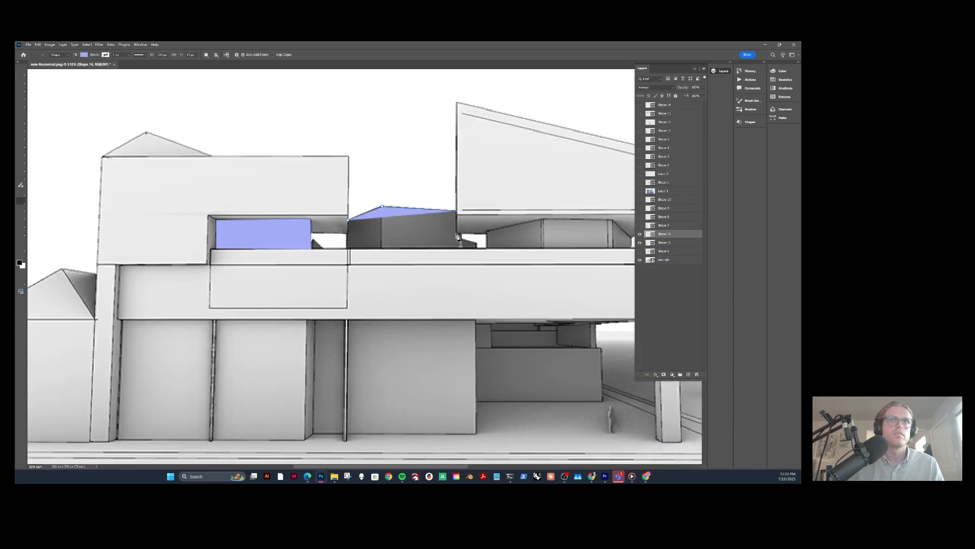
{"action": "left_click", "coordinate": [456, 234]}
{"action": "left_click", "coordinate": [461, 234]}
{"action": "left_click", "coordinate": [462, 239]}
{"action": "left_click", "coordinate": [348, 220]}
Trace filled mask shapes over the small wedge beside the left recess and the recessed volume beneath the sloped box.
{"action": "left_click", "coordinate": [313, 239]}
{"action": "left_click", "coordinate": [323, 249]}
{"action": "left_click", "coordinate": [312, 248]}
{"action": "left_click", "coordinate": [313, 240]}
{"action": "scroll", "coordinate": [313, 241], "scroll_direction": "right", "scroll_amount": 4}
{"action": "left_click", "coordinate": [296, 248]}
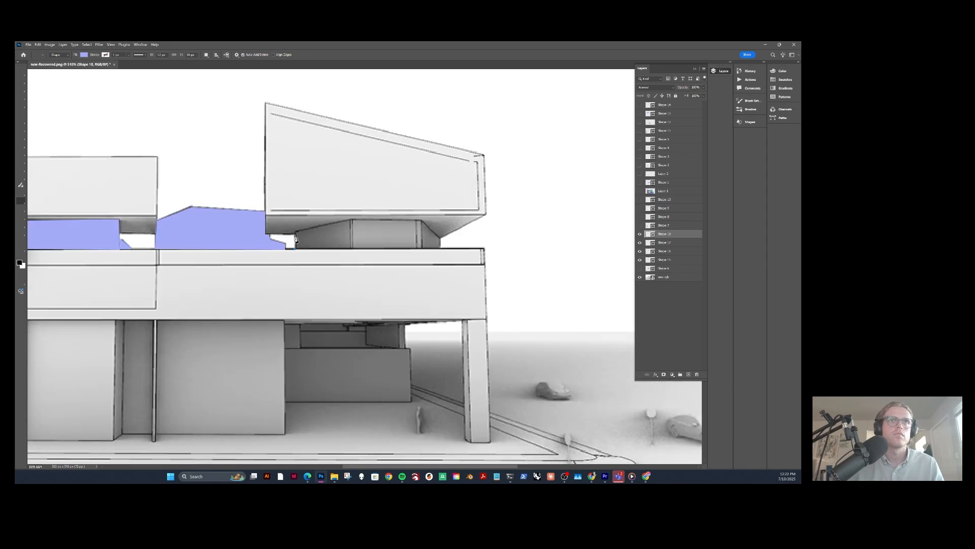
{"action": "left_click", "coordinate": [295, 232]}
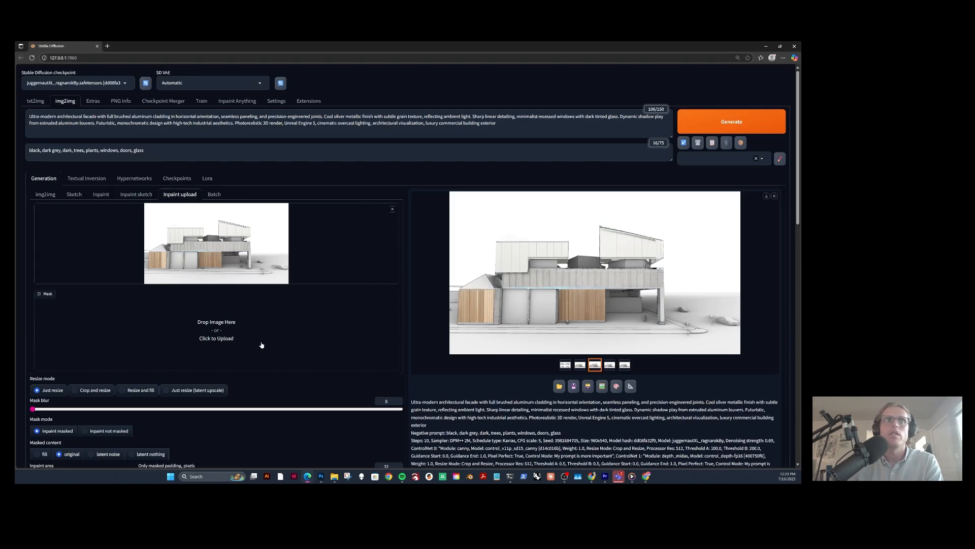
Upload the new mask of the recessed volumes from the Desktop as the inpaint mask in Stable Diffusion.
{"action": "left_click", "coordinate": [261, 344]}
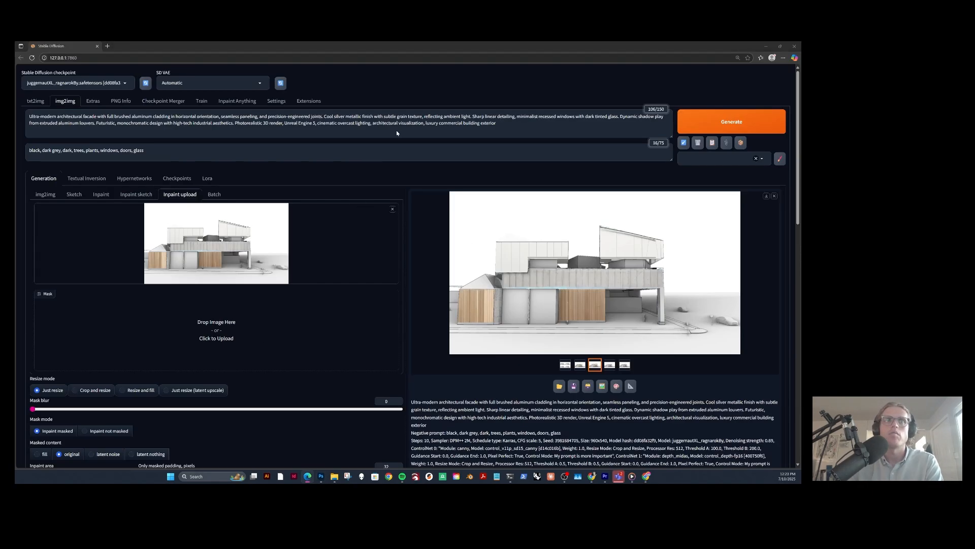
{"action": "left_click", "coordinate": [288, 169]}
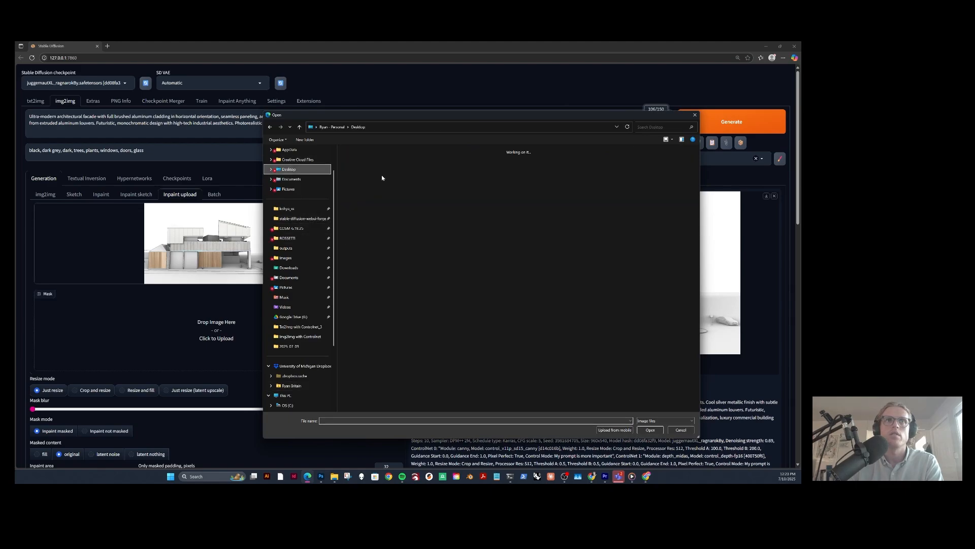
{"action": "left_click", "coordinate": [354, 157]}
{"action": "left_click", "coordinate": [651, 431]}
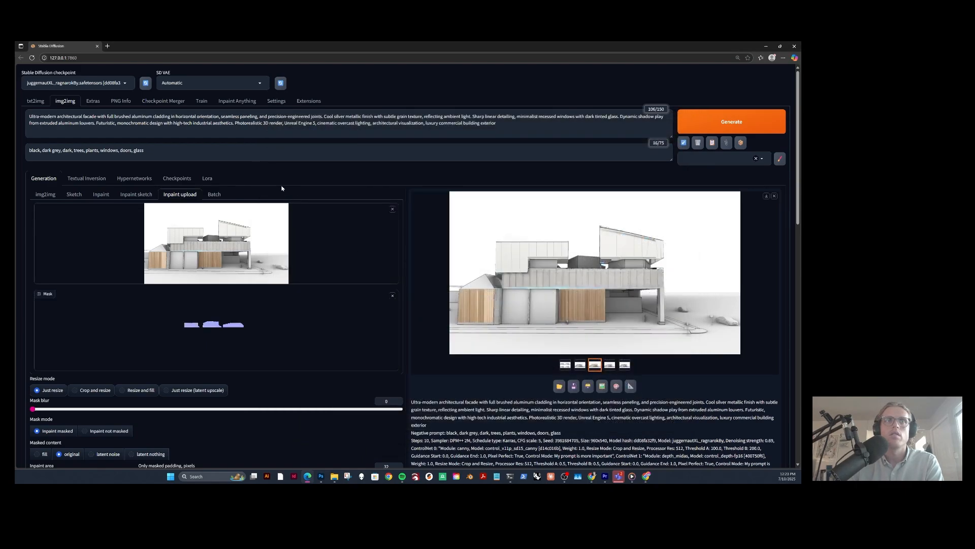
Ask DeepSeek for a similar prompt for glass curtain walls with soft pink light glowing from inside, and replace the positive prompt with it.
{"action": "left_click_drag", "start_coordinate": [511, 126], "coordinate": [89, 107]}
{"action": "key", "text": "alt+Tab"}
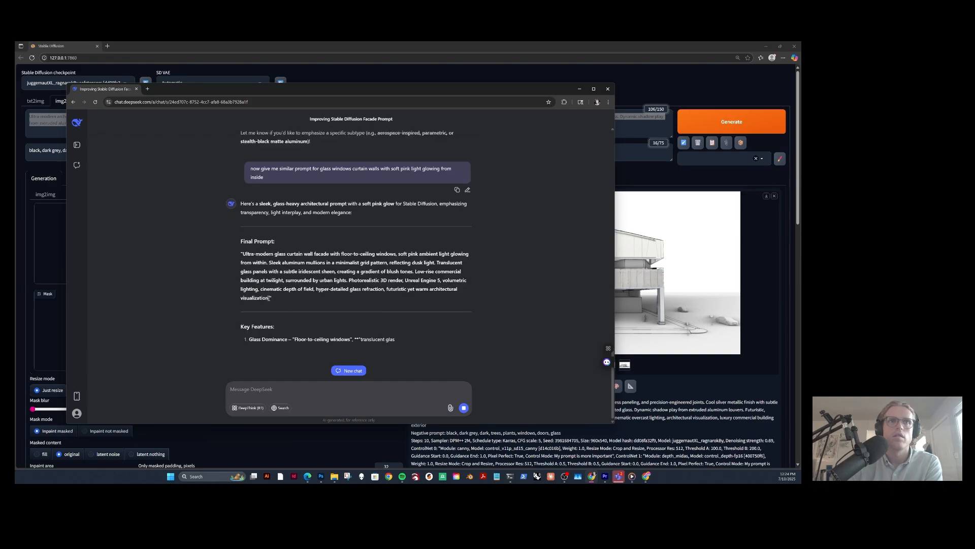
{"action": "left_click_drag", "start_coordinate": [269, 298], "coordinate": [243, 236]}
{"action": "key", "text": "ctrl+c"}
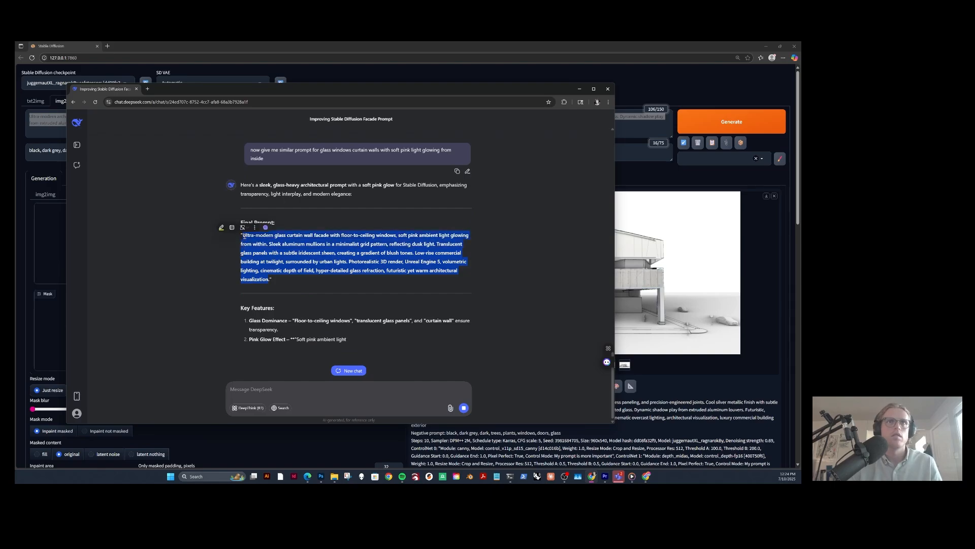
{"action": "key", "text": "alt+Tab"}
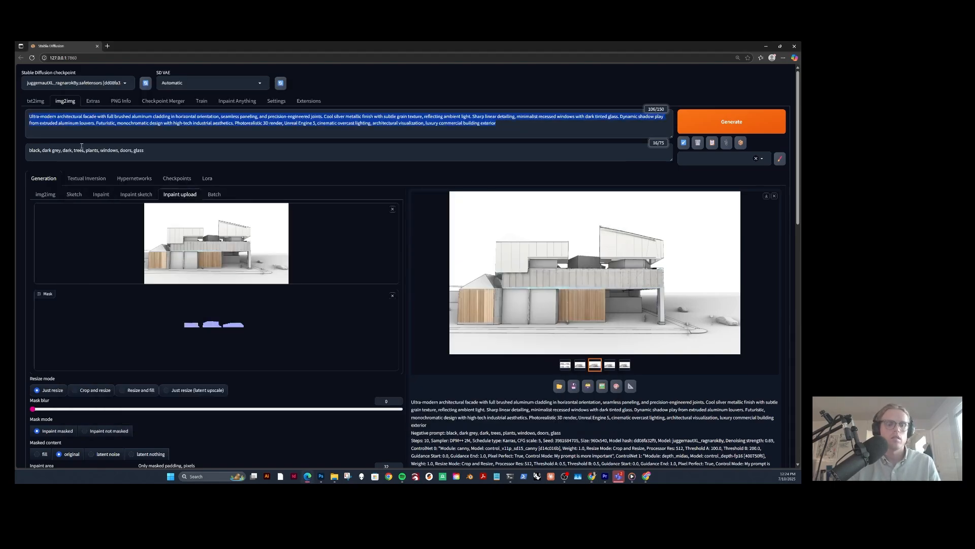
{"action": "key", "text": "ctrl+v"}
Clear the negative prompt and generate a batch of glass curtain wall images for the masked recesses.
{"action": "left_click", "coordinate": [234, 153]}
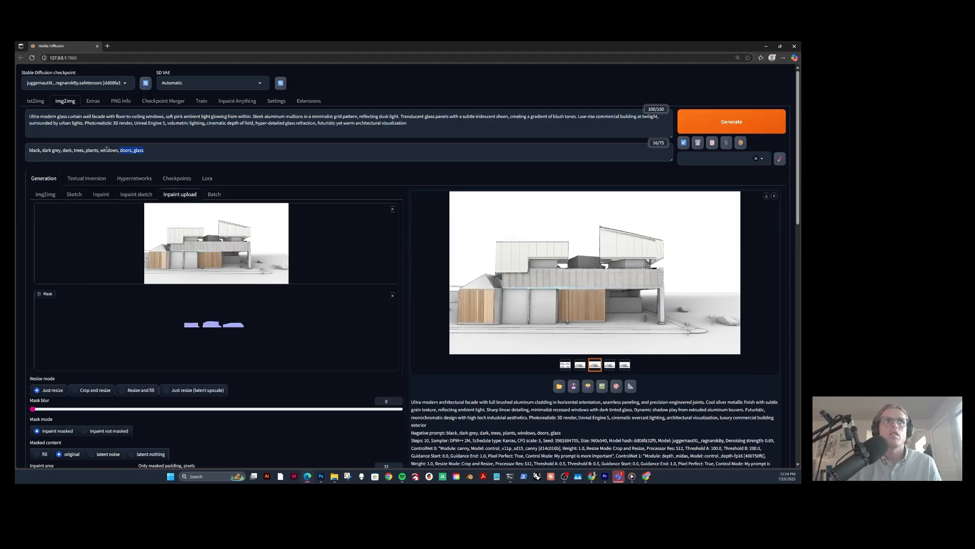
{"action": "key", "text": "ctrl+a"}
{"action": "key", "text": "BackSpace"}
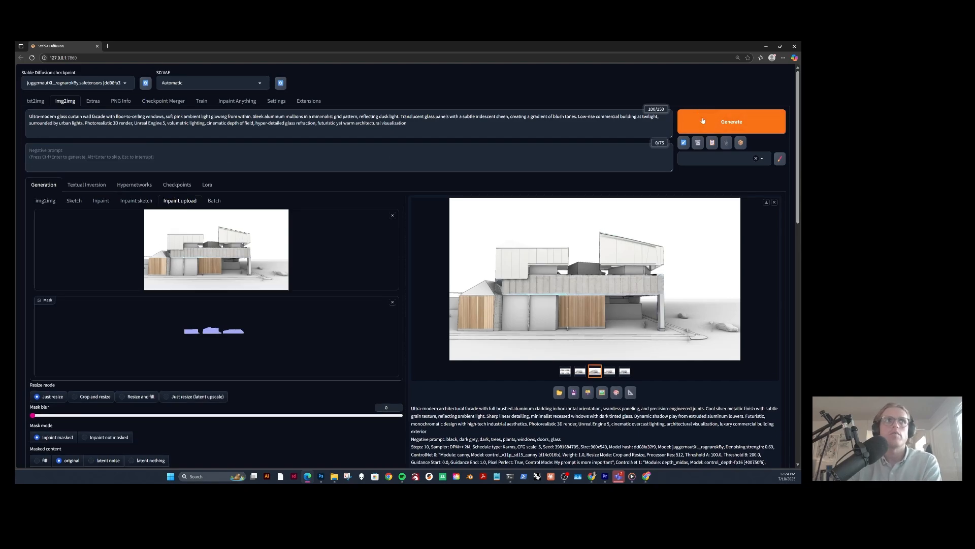
{"action": "left_click", "coordinate": [703, 120]}
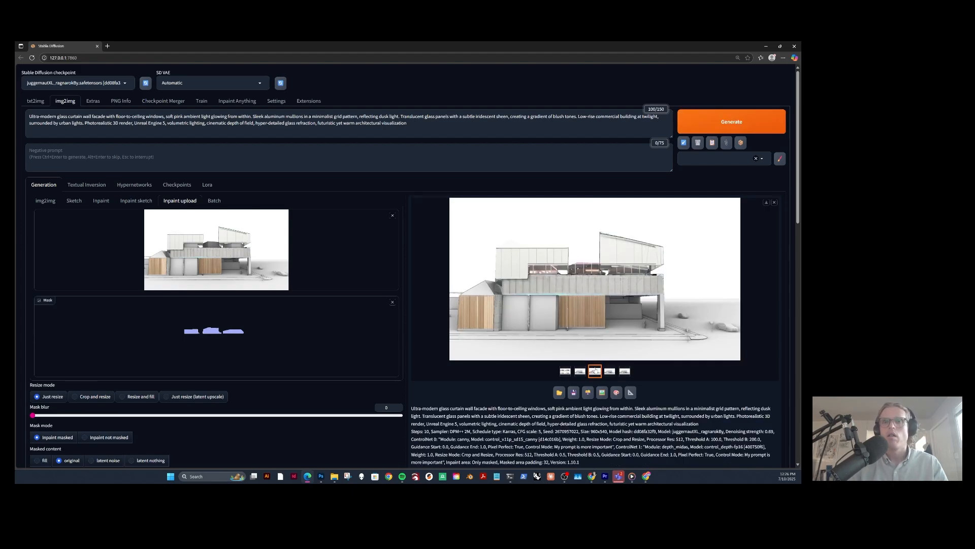
Switch the Stable Diffusion checkpoint to architecturerealmix_v11 and generate another batch of glass curtain wall images for the masked recesses.
{"action": "left_click", "coordinate": [580, 372]}
{"action": "left_click", "coordinate": [596, 372]}
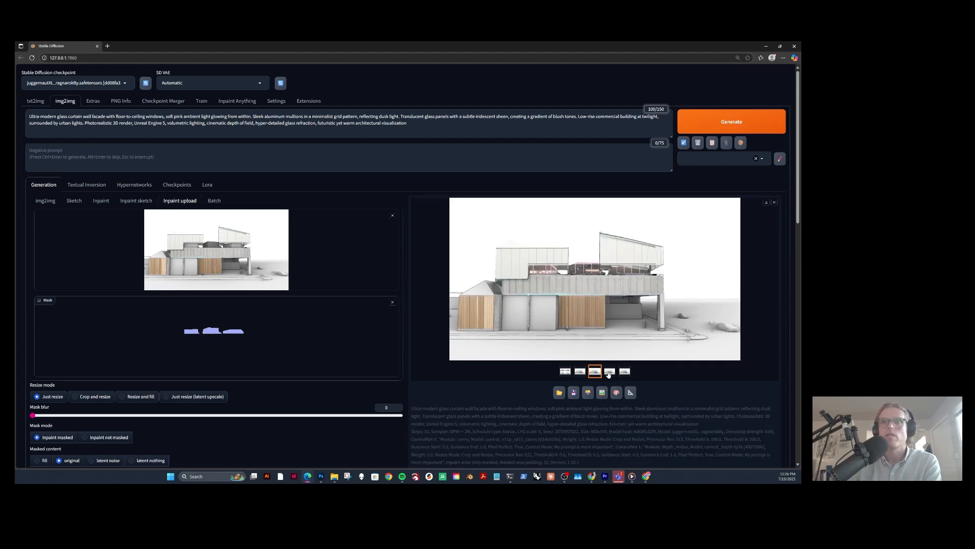
{"action": "left_click", "coordinate": [609, 372]}
{"action": "left_click", "coordinate": [624, 372]}
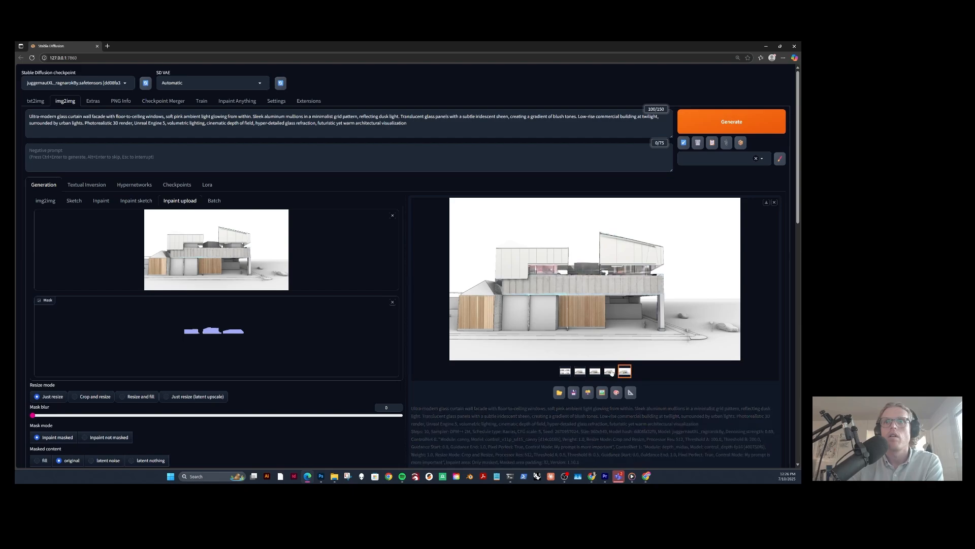
{"action": "left_click", "coordinate": [610, 372]}
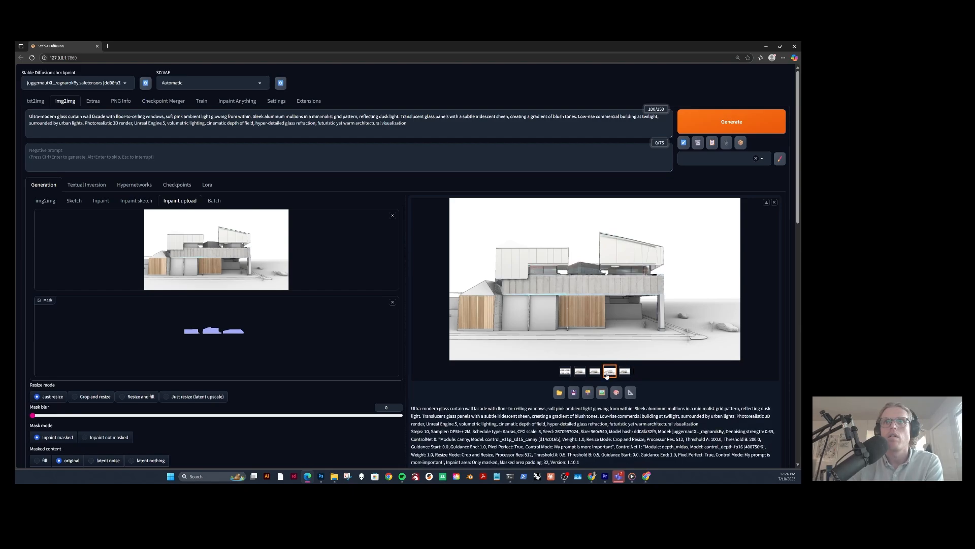
{"action": "left_click", "coordinate": [111, 82]}
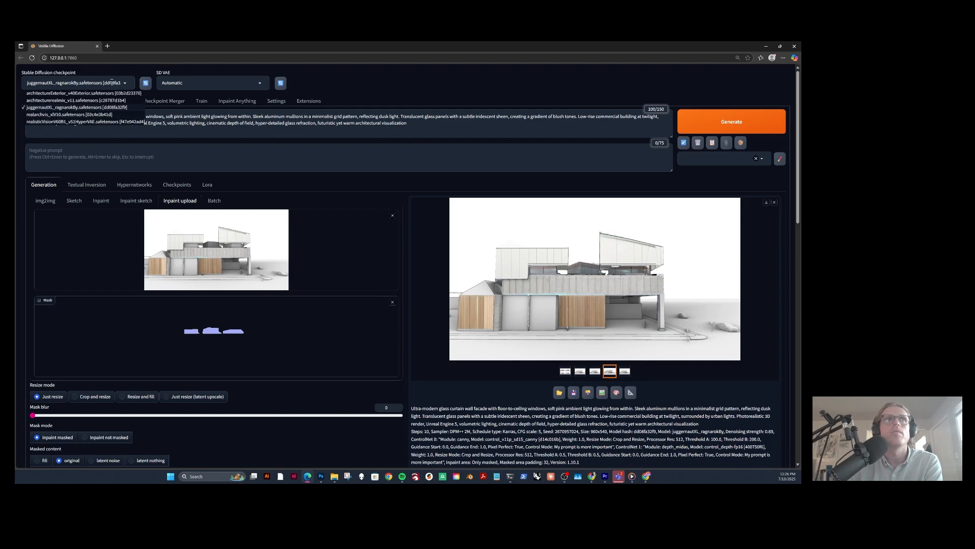
{"action": "left_click", "coordinate": [55, 100]}
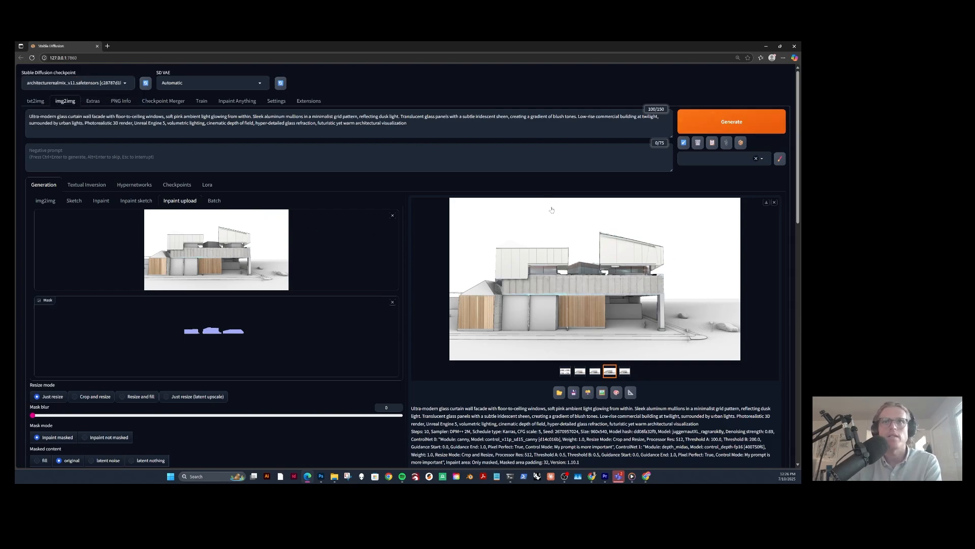
{"action": "left_click", "coordinate": [720, 122]}
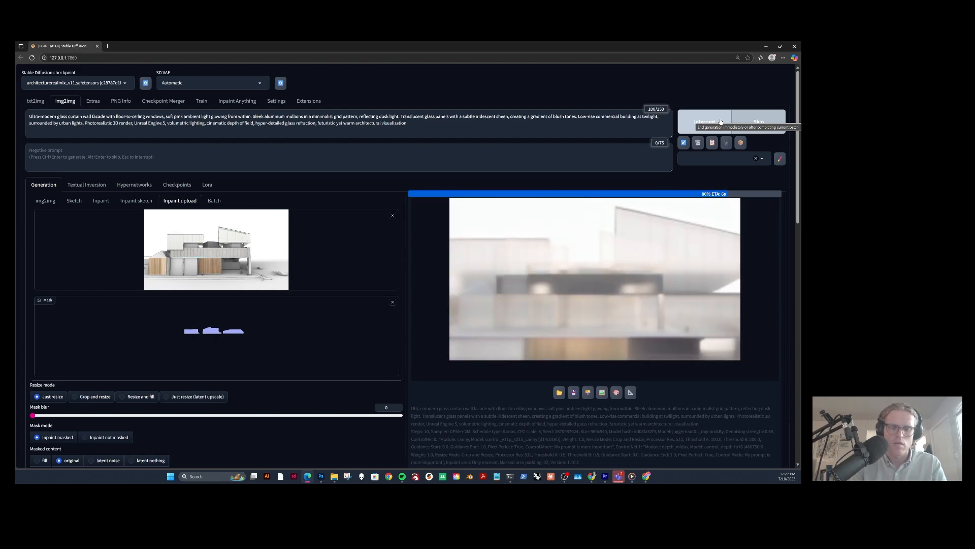
Download the third variant of the new batch and load it as the base image for the uploaded-mask inpainting.
{"action": "left_click", "coordinate": [565, 373]}
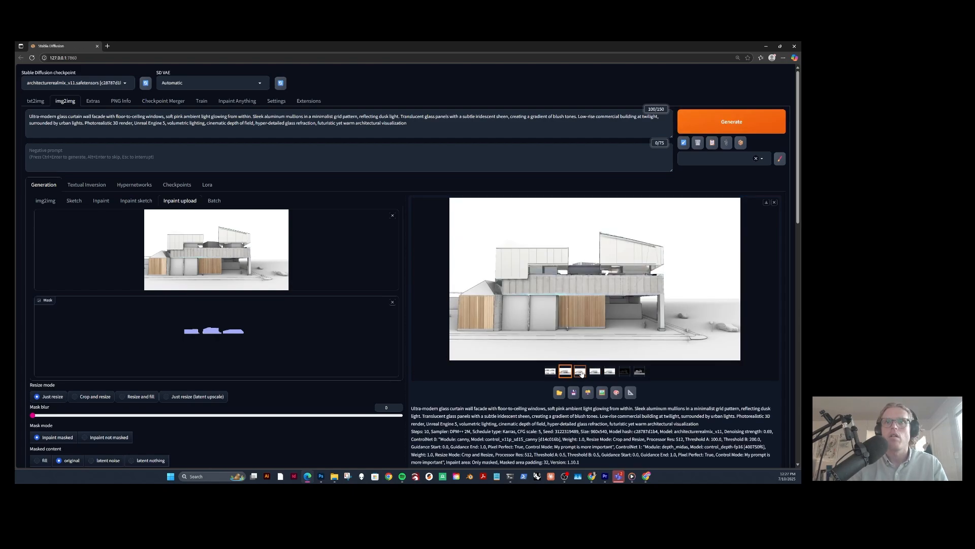
{"action": "left_click", "coordinate": [580, 372]}
{"action": "left_click", "coordinate": [595, 373]}
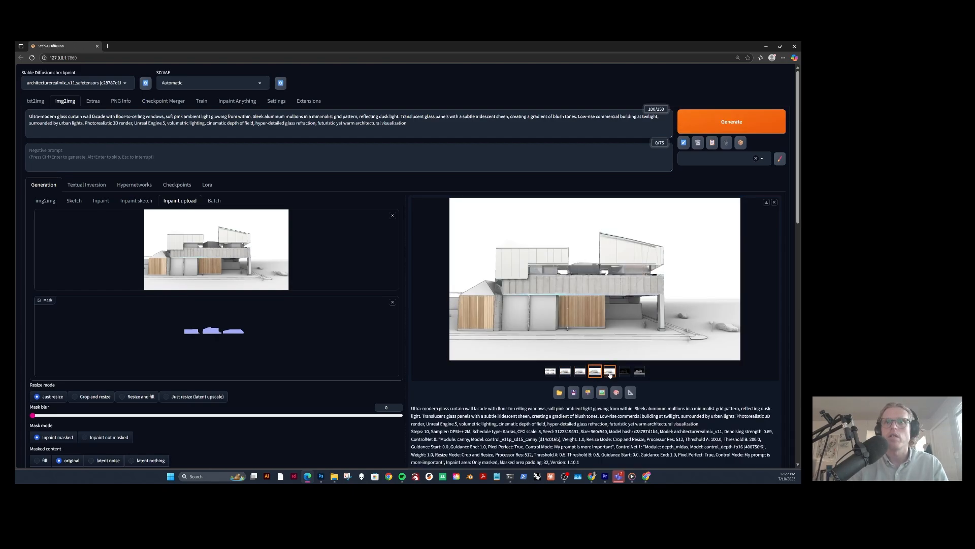
{"action": "left_click", "coordinate": [611, 373]}
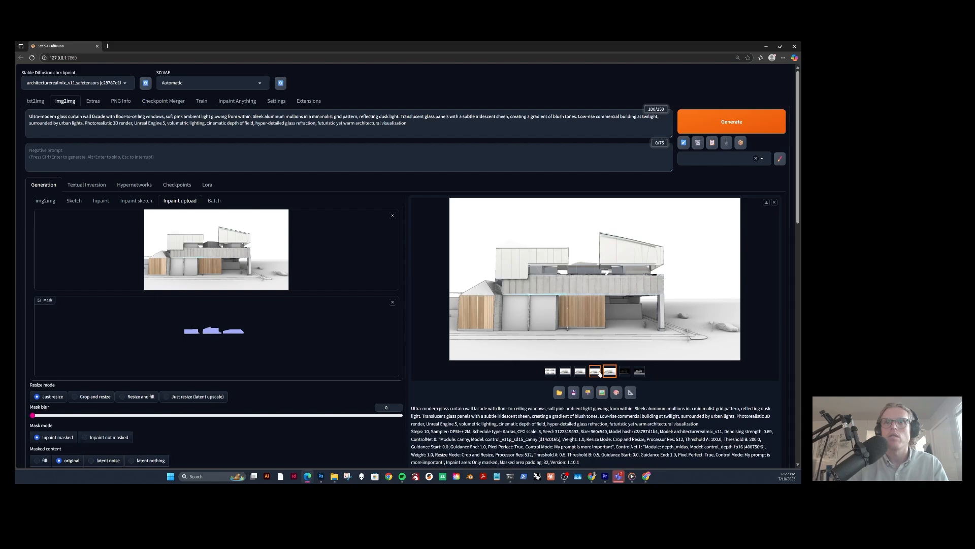
{"action": "left_click", "coordinate": [598, 374]}
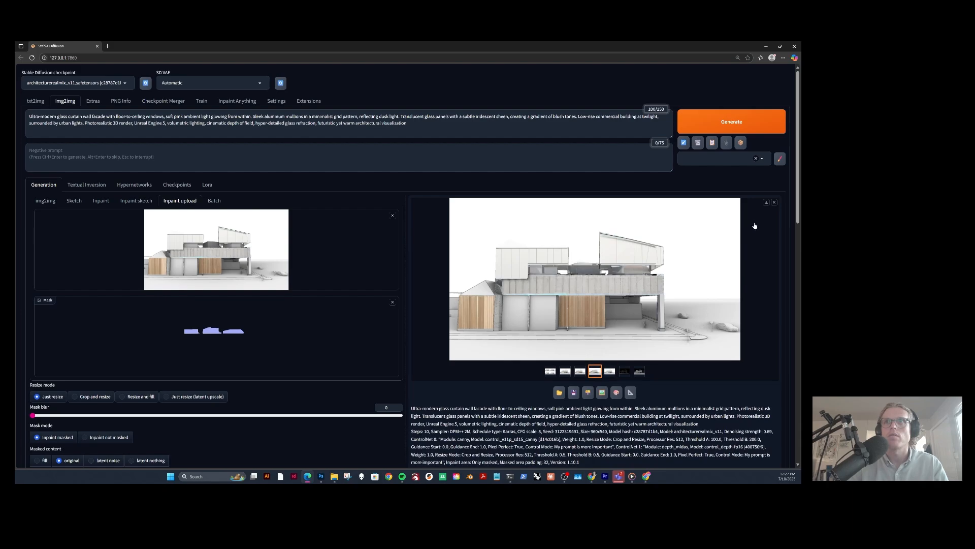
{"action": "left_click", "coordinate": [767, 203]}
{"action": "left_click_drag", "start_coordinate": [701, 83], "coordinate": [252, 235]}
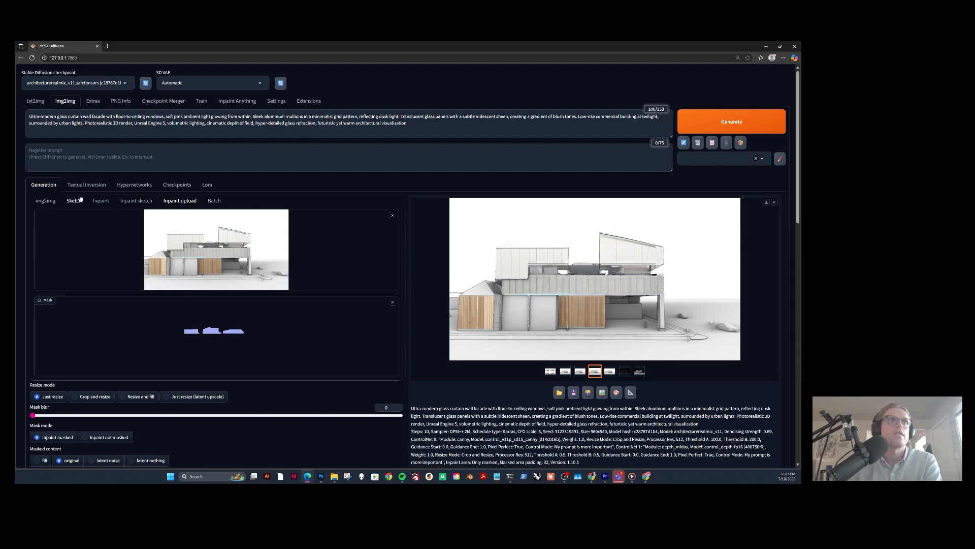
Load the latest downloaded image into the hand-painted Inpaint canvas.
{"action": "left_click", "coordinate": [100, 202]}
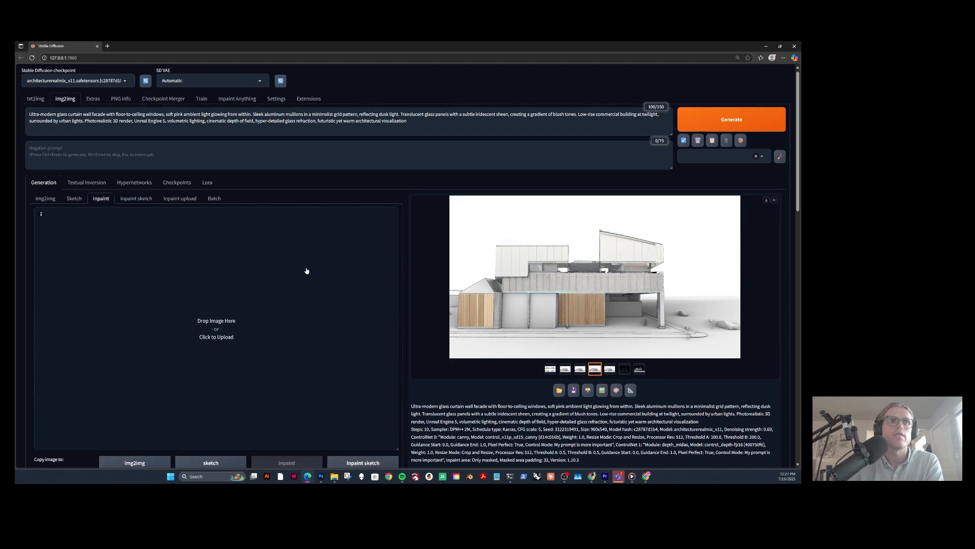
{"action": "scroll", "coordinate": [305, 272], "scroll_direction": "down", "scroll_amount": 9}
{"action": "scroll", "coordinate": [306, 271], "scroll_direction": "up", "scroll_amount": 8}
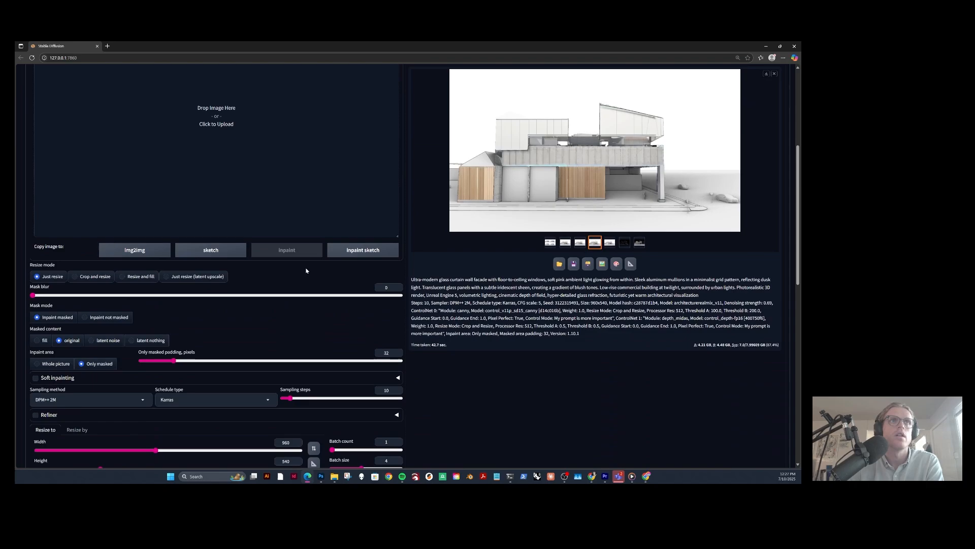
{"action": "left_click", "coordinate": [218, 149]}
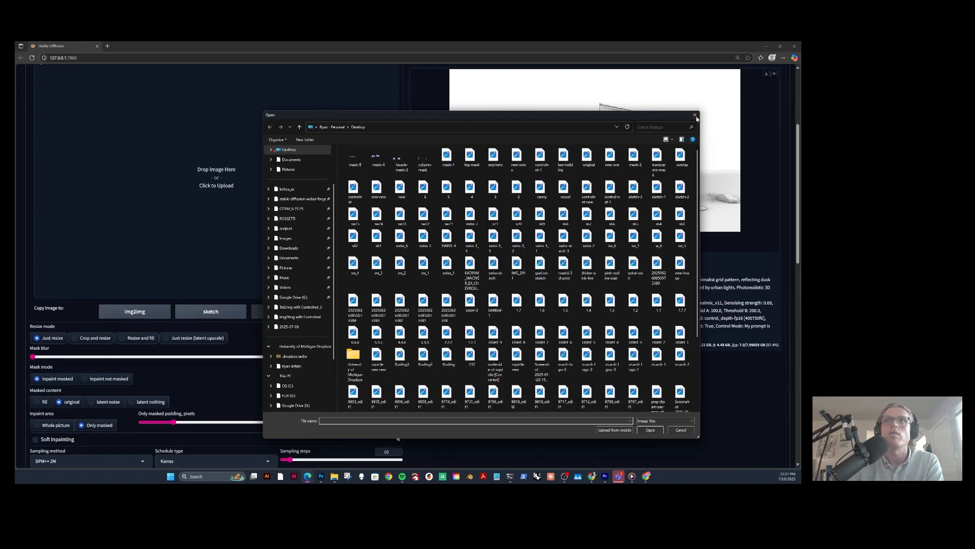
{"action": "left_click", "coordinate": [695, 115]}
{"action": "scroll", "coordinate": [732, 122], "scroll_direction": "up", "scroll_amount": 5}
{"action": "left_click", "coordinate": [783, 57]}
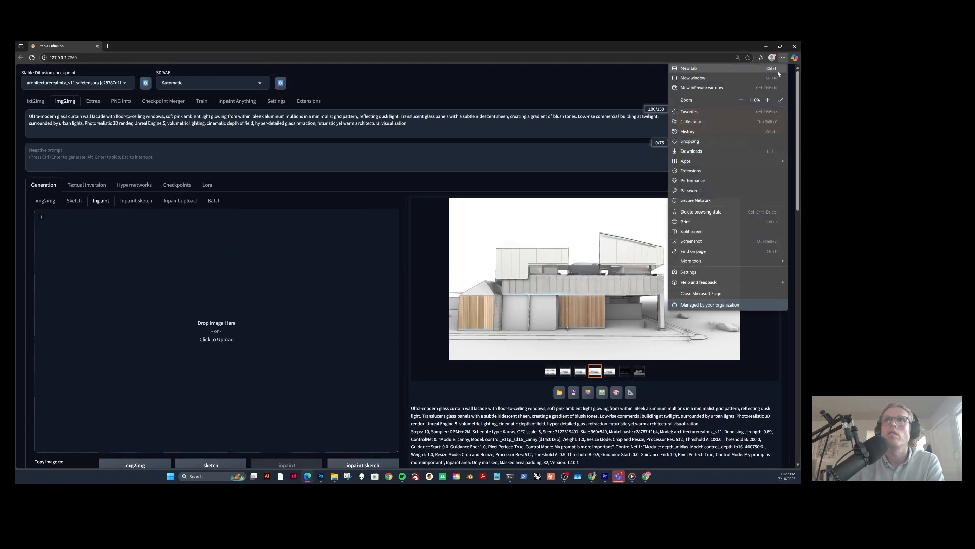
{"action": "left_click", "coordinate": [692, 150]}
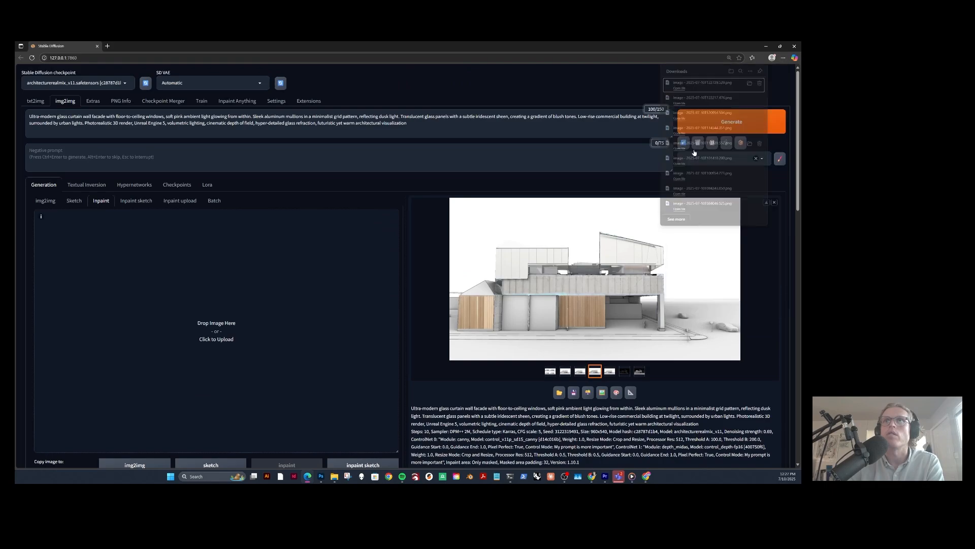
{"action": "left_click_drag", "start_coordinate": [697, 85], "coordinate": [245, 333]}
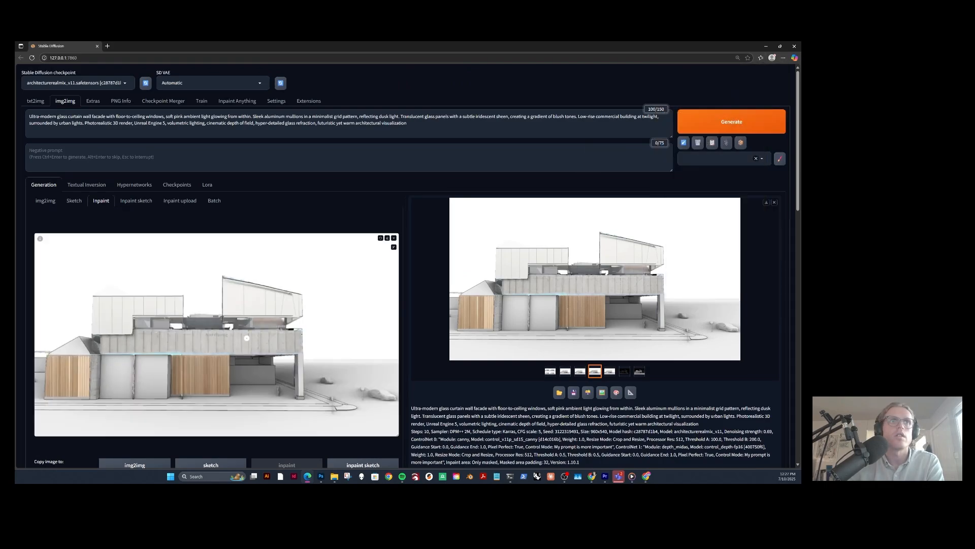
Replace the positive prompt with DeepSeek's earlier final prompt for full brushed aluminum cladding in horizontal orientation.
{"action": "scroll", "coordinate": [51, 329], "scroll_direction": "down", "scroll_amount": 1}
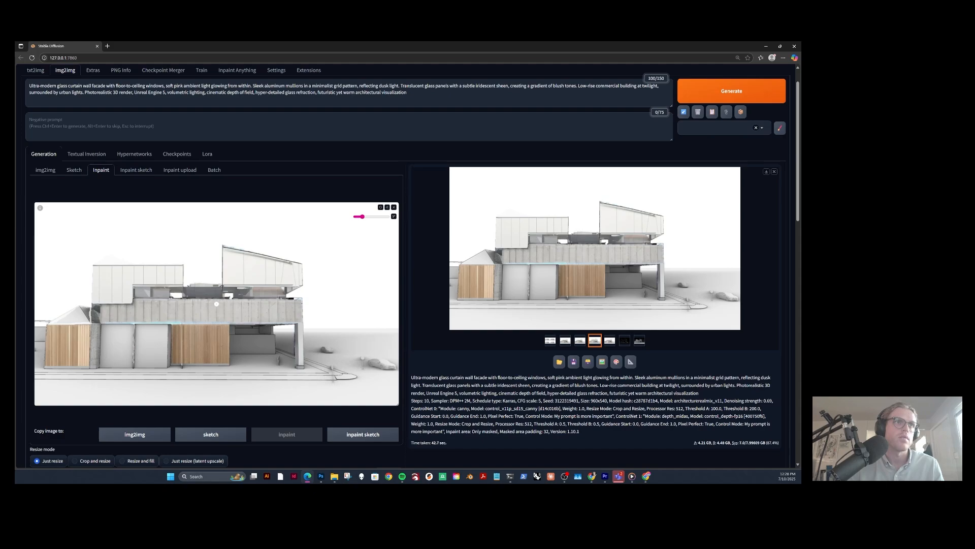
{"action": "scroll", "coordinate": [217, 304], "scroll_direction": "up", "scroll_amount": 2}
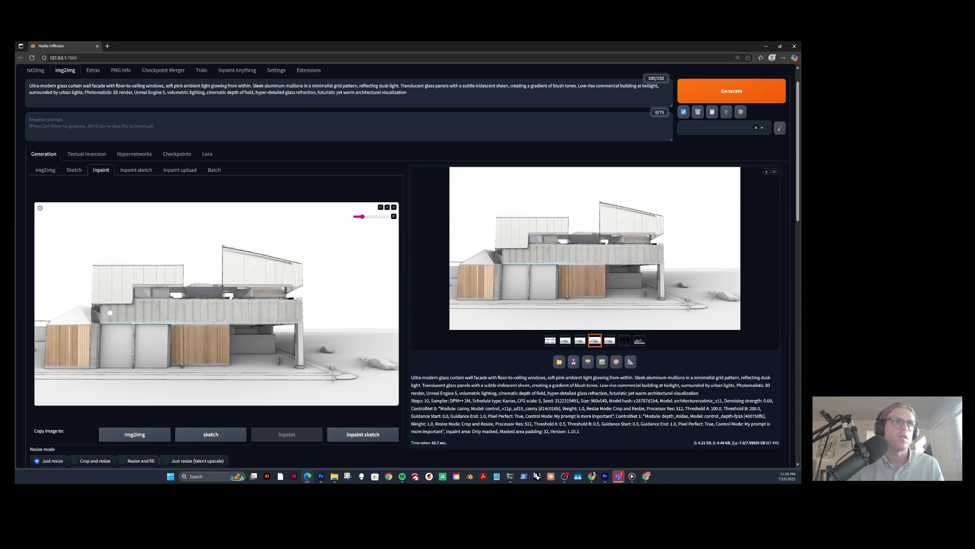
{"action": "left_click", "coordinate": [169, 106]}
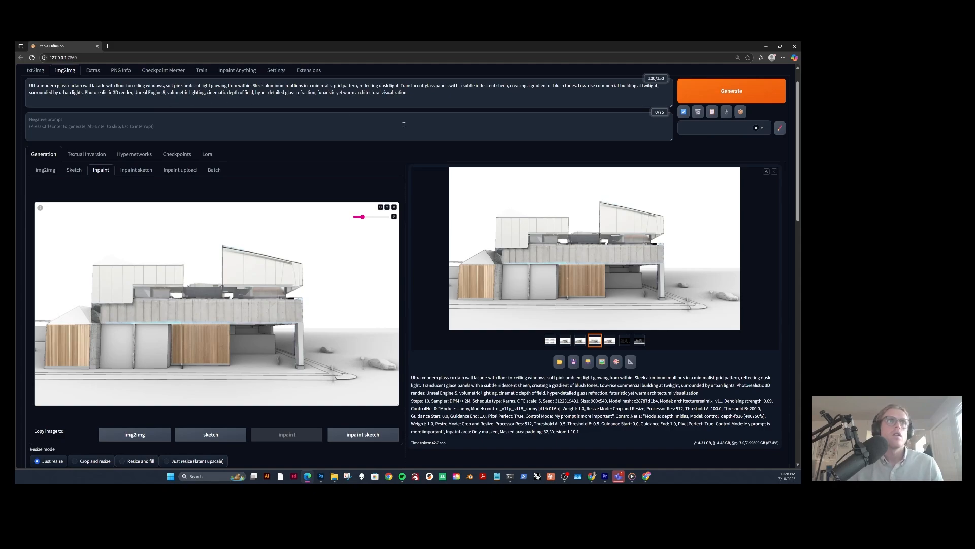
{"action": "scroll", "coordinate": [422, 122], "scroll_direction": "up", "scroll_amount": 1}
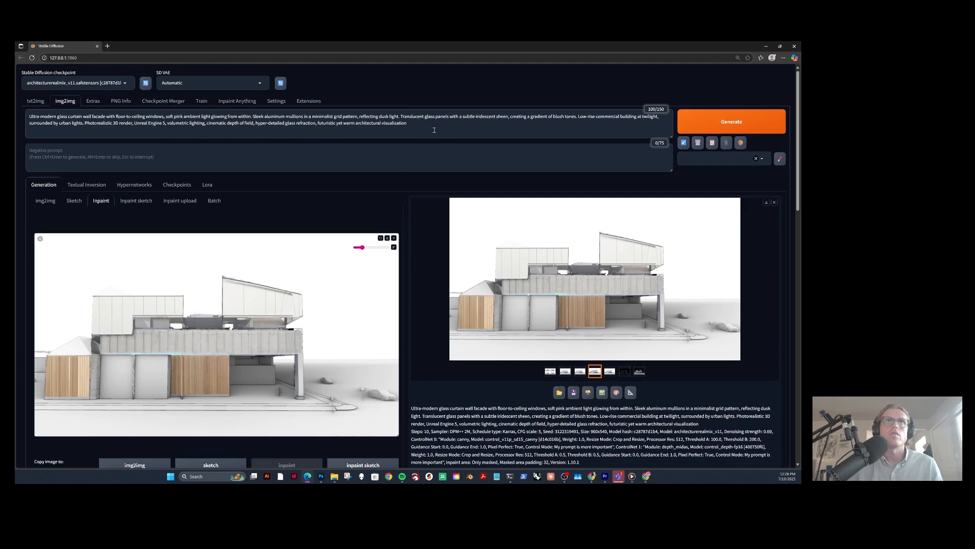
{"action": "key", "text": "alt+Tab"}
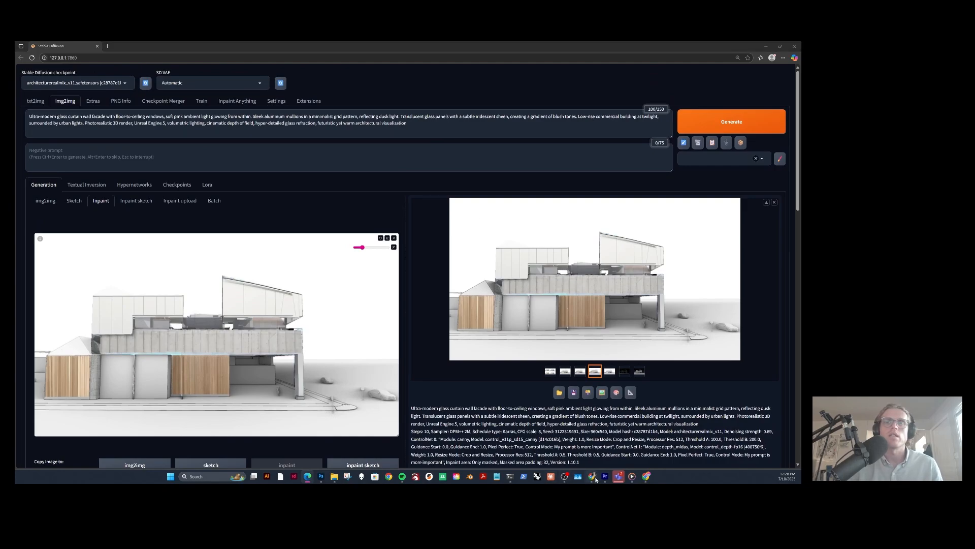
{"action": "scroll", "coordinate": [348, 202], "scroll_direction": "up", "scroll_amount": 15}
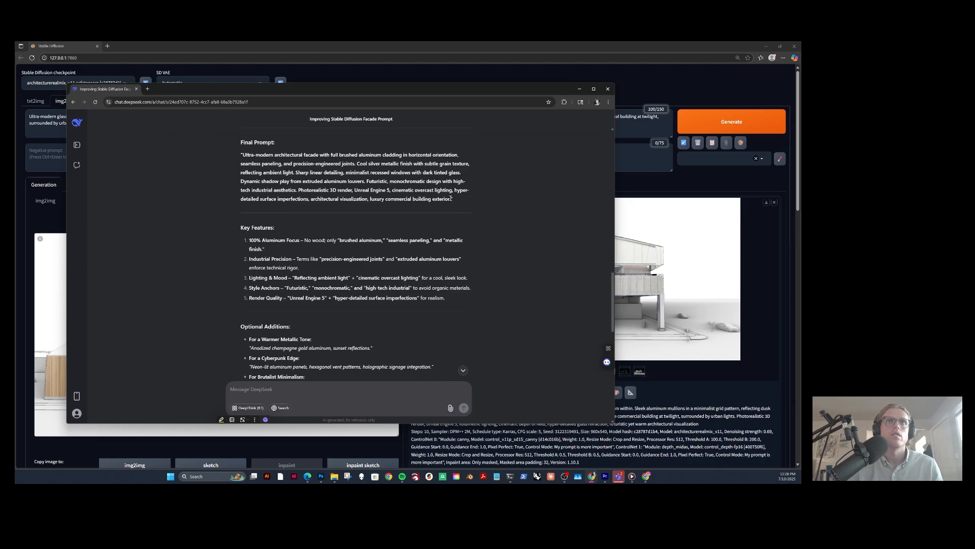
{"action": "left_click_drag", "start_coordinate": [451, 199], "coordinate": [244, 154]}
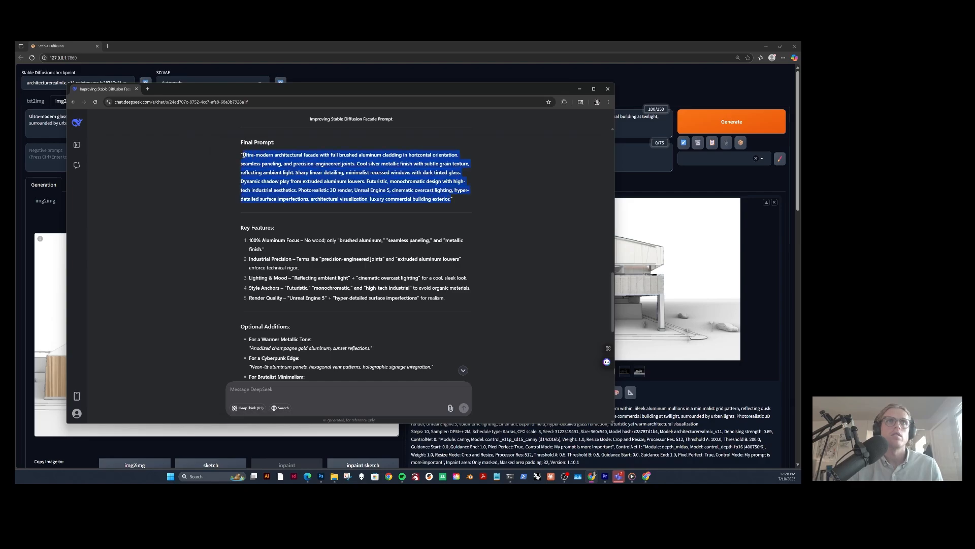
{"action": "key", "text": "ctrl+c"}
{"action": "key", "text": "alt+Tab"}
{"action": "key", "text": "ctrl+a"}
{"action": "key", "text": "ctrl+v"}
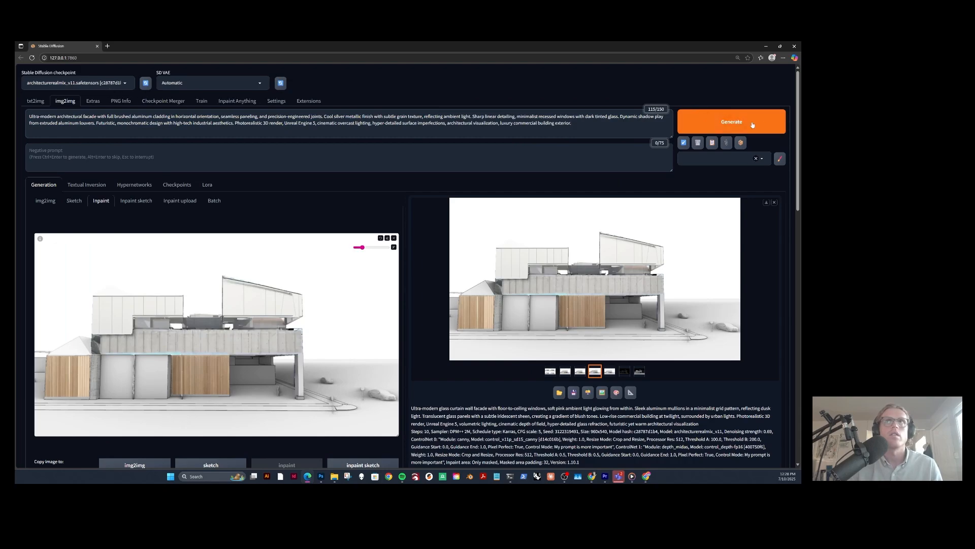
Try generating a batch with the brushed aluminum prompt on the unmasked inpaint image and compare the variants.
{"action": "left_click", "coordinate": [753, 125]}
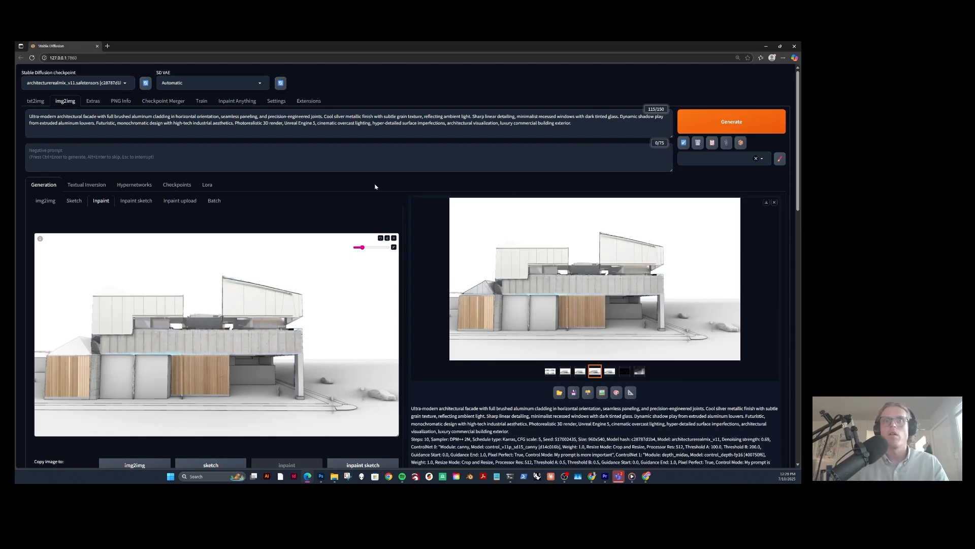
{"action": "left_click", "coordinate": [580, 373]}
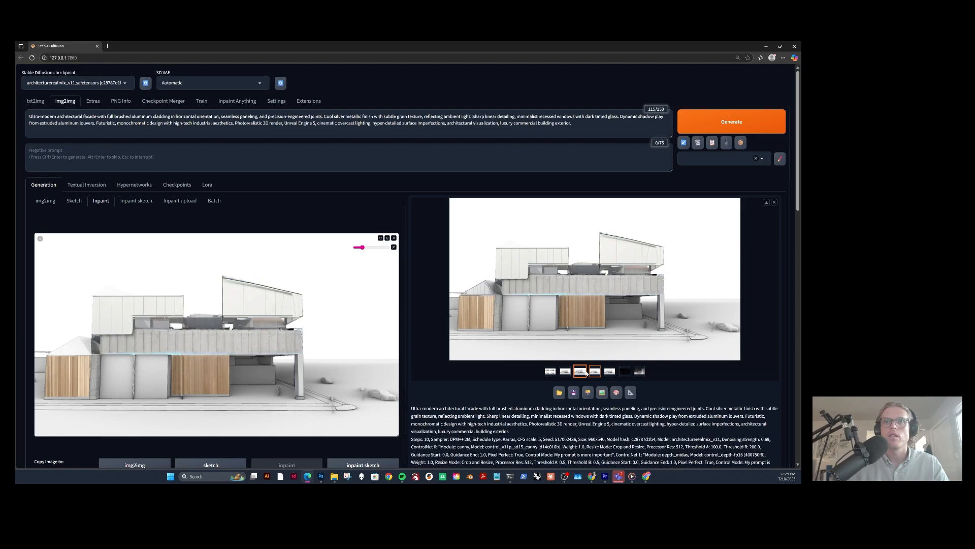
{"action": "left_click", "coordinate": [566, 372]}
{"action": "left_click", "coordinate": [610, 373]}
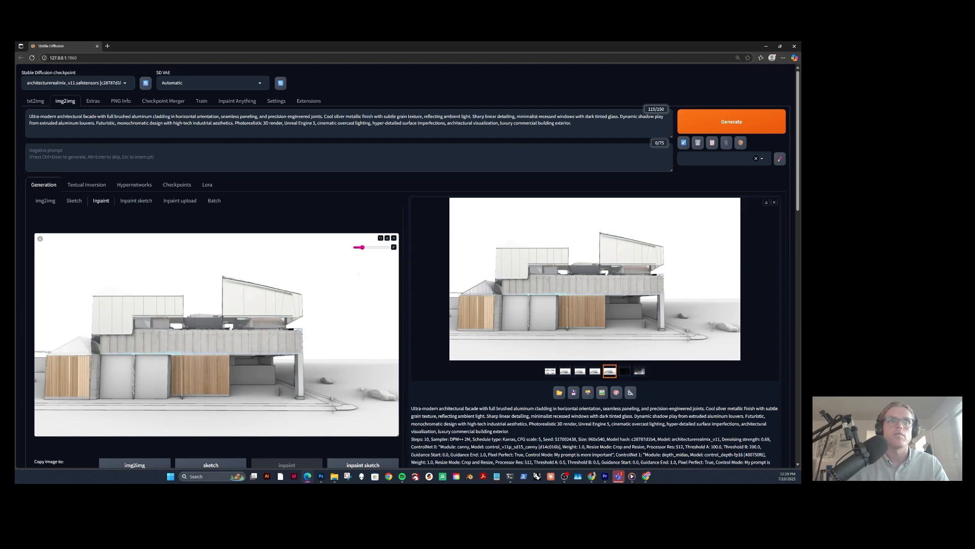
Paint the inpaint mask over the two grey ground-floor door panels and the recessed volume beside the right wood cladding, adjusting the brush size.
{"action": "left_click", "coordinate": [388, 238]}
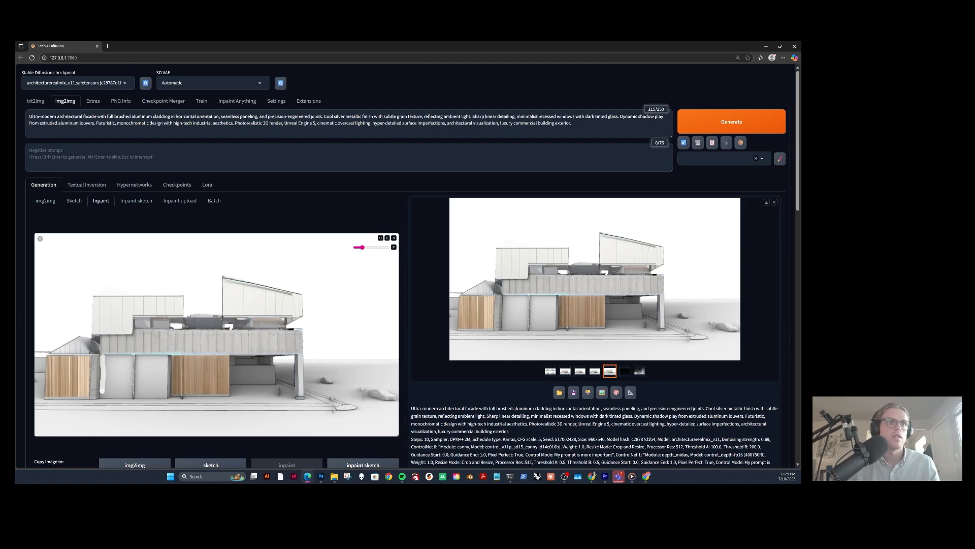
{"action": "mouse_move", "coordinate": [102, 392]}
{"action": "left_mouse_down"}
{"action": "mouse_move", "coordinate": [130, 394]}
{"action": "mouse_move", "coordinate": [129, 357]}
{"action": "mouse_move", "coordinate": [106, 391]}
{"action": "mouse_move", "coordinate": [113, 361]}
{"action": "mouse_move", "coordinate": [127, 392]}
{"action": "mouse_move", "coordinate": [110, 367]}
{"action": "mouse_move", "coordinate": [117, 373]}
{"action": "mouse_move", "coordinate": [134, 357]}
{"action": "mouse_move", "coordinate": [168, 357]}
{"action": "mouse_move", "coordinate": [149, 397]}
{"action": "left_mouse_up"}
{"action": "left_click", "coordinate": [360, 248]}
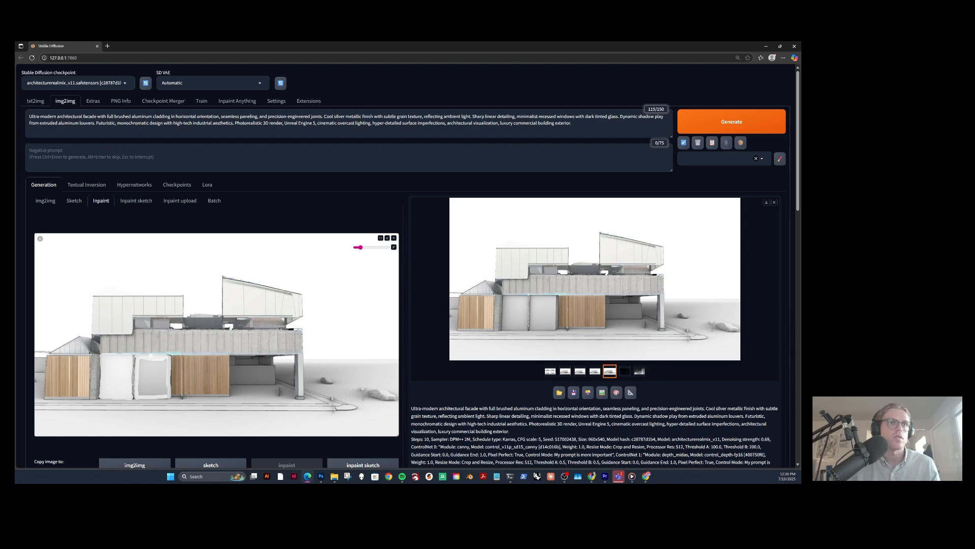
{"action": "scroll", "coordinate": [143, 367], "scroll_direction": "up", "scroll_amount": 4}
{"action": "mouse_move", "coordinate": [142, 391]}
{"action": "left_mouse_down"}
{"action": "mouse_move", "coordinate": [142, 361]}
{"action": "mouse_move", "coordinate": [162, 360]}
{"action": "mouse_move", "coordinate": [165, 395]}
{"action": "mouse_move", "coordinate": [148, 392]}
{"action": "mouse_move", "coordinate": [153, 365]}
{"action": "left_mouse_up"}
{"action": "mouse_move", "coordinate": [158, 389]}
{"action": "left_mouse_down"}
{"action": "mouse_move", "coordinate": [151, 376]}
{"action": "mouse_move", "coordinate": [145, 392]}
{"action": "left_mouse_up"}
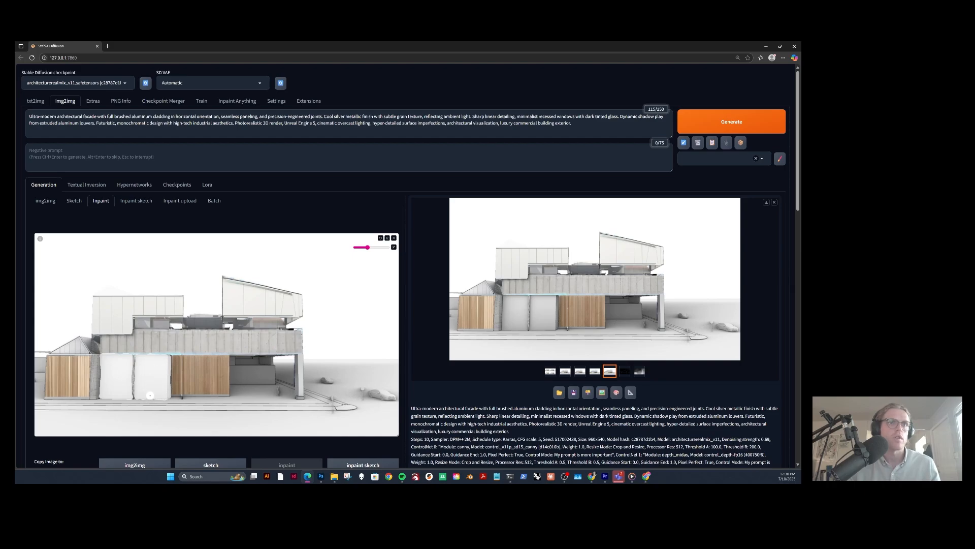
{"action": "scroll", "coordinate": [244, 375], "scroll_direction": "down", "scroll_amount": 1}
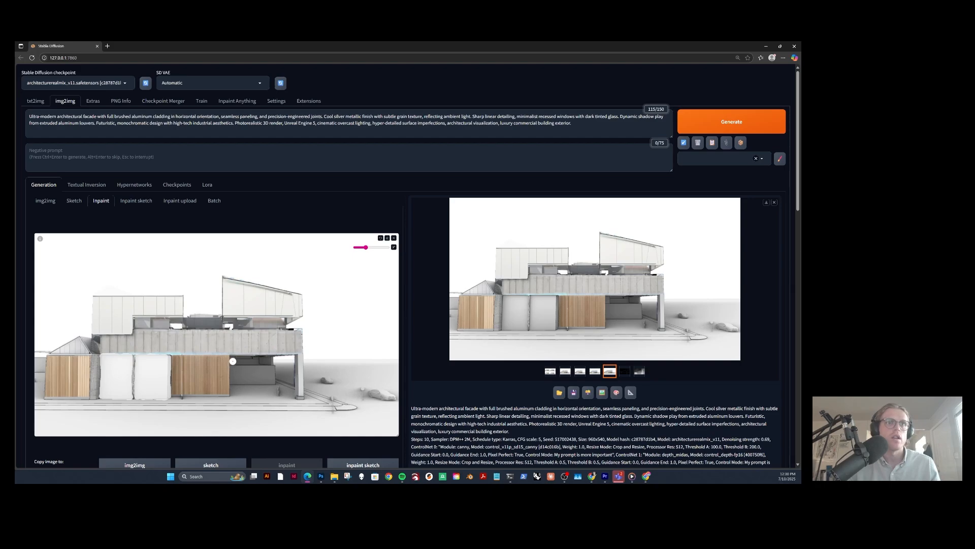
{"action": "mouse_move", "coordinate": [233, 359]}
{"action": "left_mouse_down"}
{"action": "mouse_move", "coordinate": [234, 367]}
{"action": "mouse_move", "coordinate": [234, 382]}
{"action": "mouse_move", "coordinate": [274, 382]}
{"action": "mouse_move", "coordinate": [270, 358]}
{"action": "mouse_move", "coordinate": [237, 356]}
{"action": "mouse_move", "coordinate": [240, 373]}
{"action": "mouse_move", "coordinate": [269, 378]}
{"action": "mouse_move", "coordinate": [260, 362]}
{"action": "mouse_move", "coordinate": [239, 367]}
{"action": "mouse_move", "coordinate": [240, 376]}
{"action": "mouse_move", "coordinate": [265, 371]}
{"action": "mouse_move", "coordinate": [232, 370]}
{"action": "left_mouse_up"}
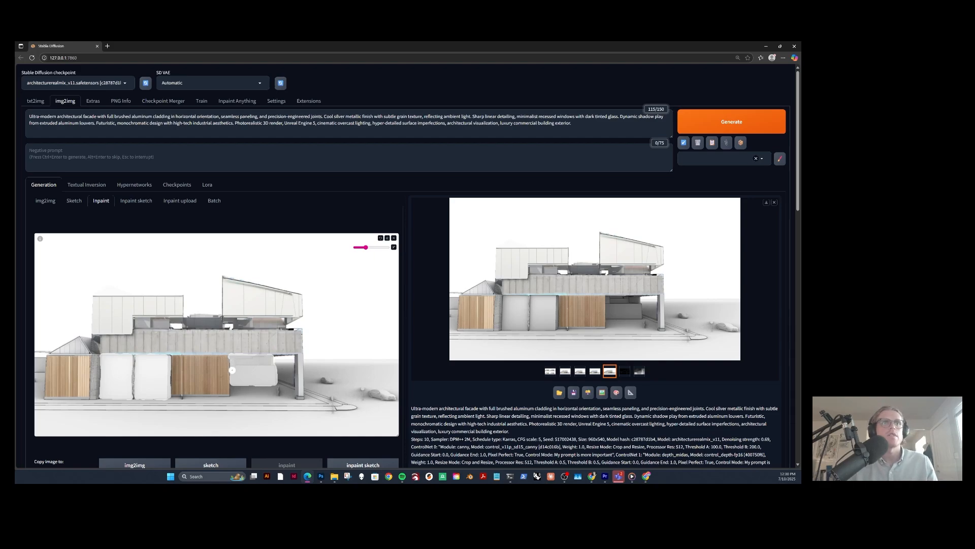
Check the ControlNet Canny and Depth unit settings used for the inpainting.
{"action": "scroll", "coordinate": [142, 375], "scroll_direction": "down", "scroll_amount": 10}
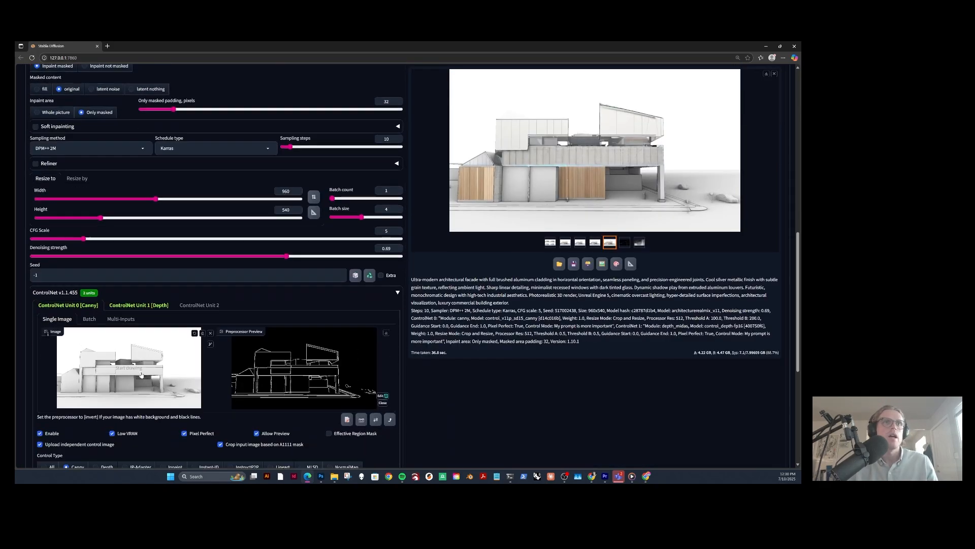
{"action": "scroll", "coordinate": [142, 375], "scroll_direction": "down", "scroll_amount": 2}
{"action": "left_click", "coordinate": [139, 188]}
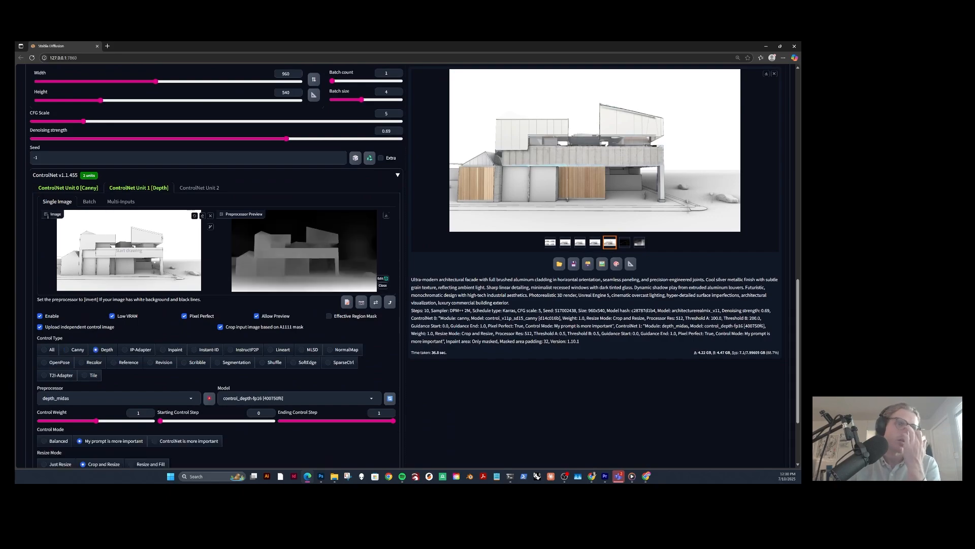
Clear the brushed aluminum cladding text from the positive prompt.
{"action": "scroll", "coordinate": [155, 267], "scroll_direction": "up", "scroll_amount": 10}
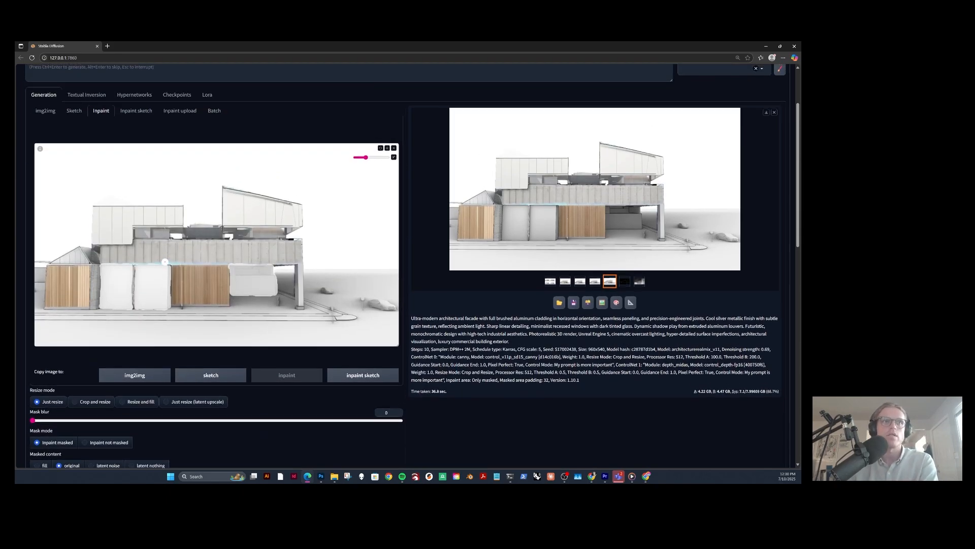
{"action": "scroll", "coordinate": [277, 139], "scroll_direction": "up", "scroll_amount": 2}
{"action": "left_click", "coordinate": [232, 121]}
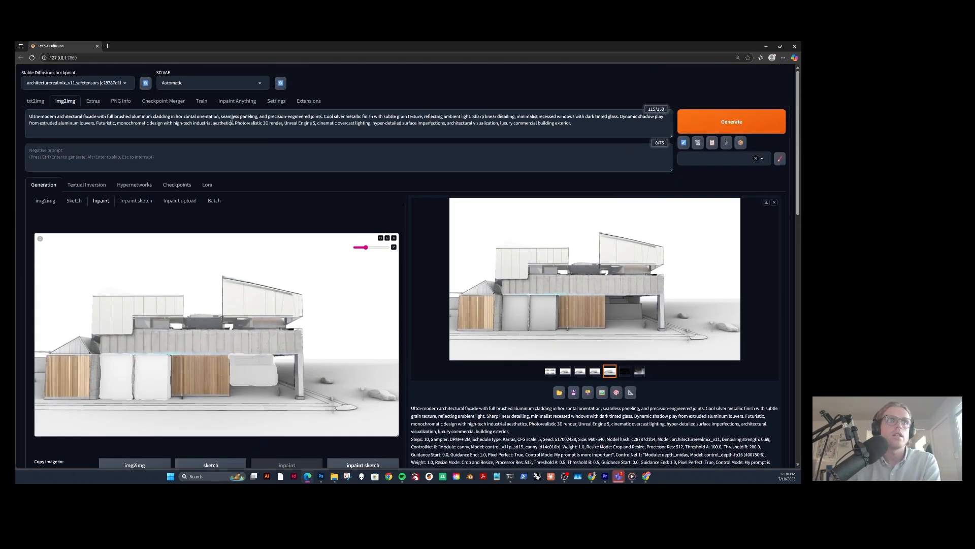
{"action": "left_click_drag", "start_coordinate": [602, 121], "coordinate": [14, 109]}
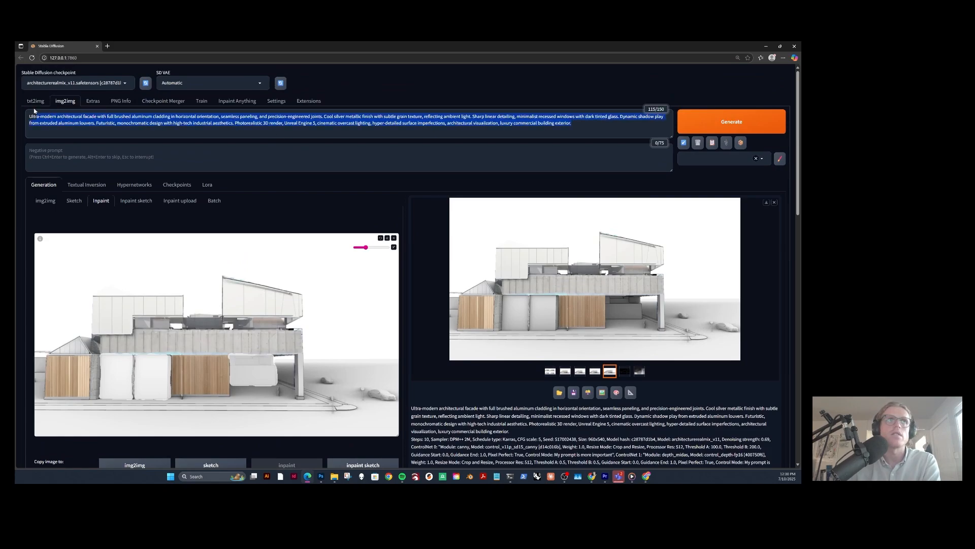
{"action": "type", "text": "white c"}
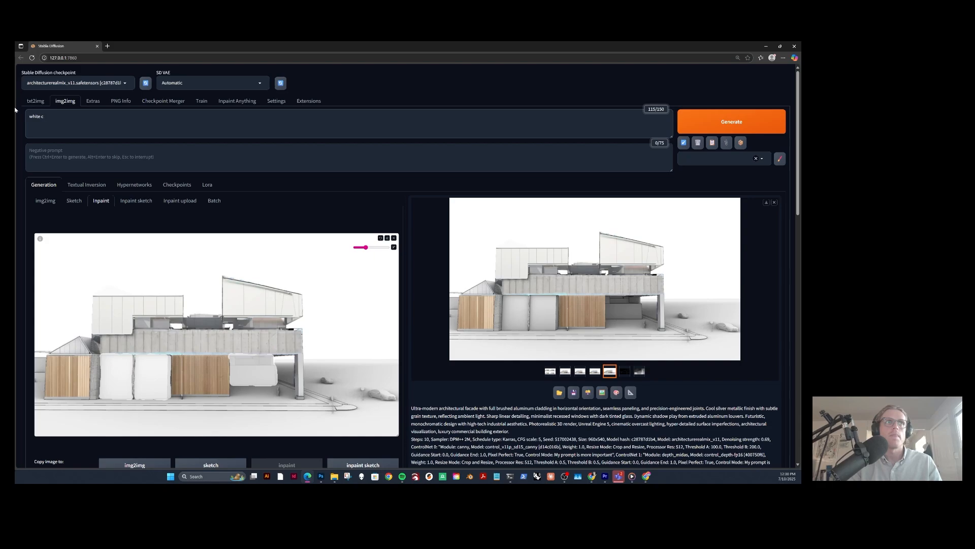
{"action": "key", "text": "ctrl+a"}
{"action": "key", "text": "BackSpace"}
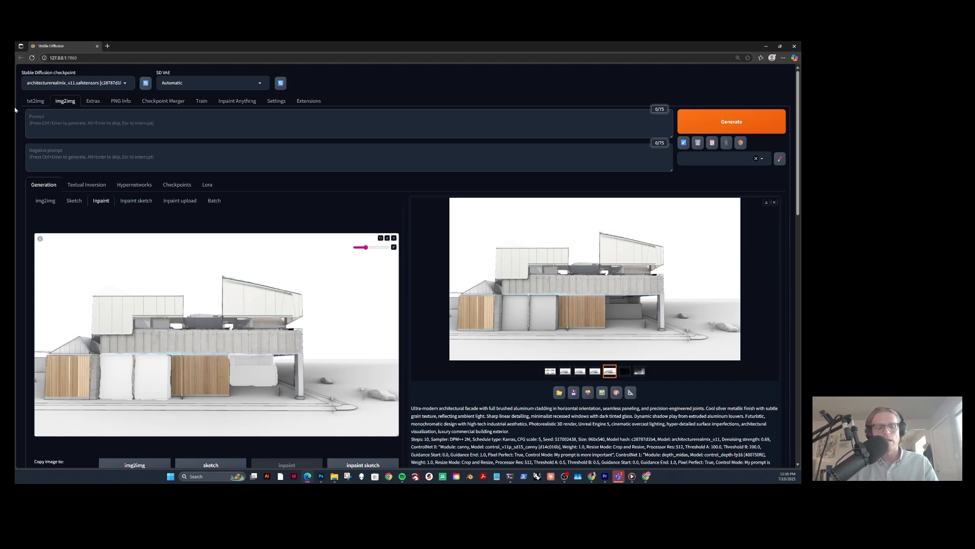
{"action": "type", "text": "light blue "}
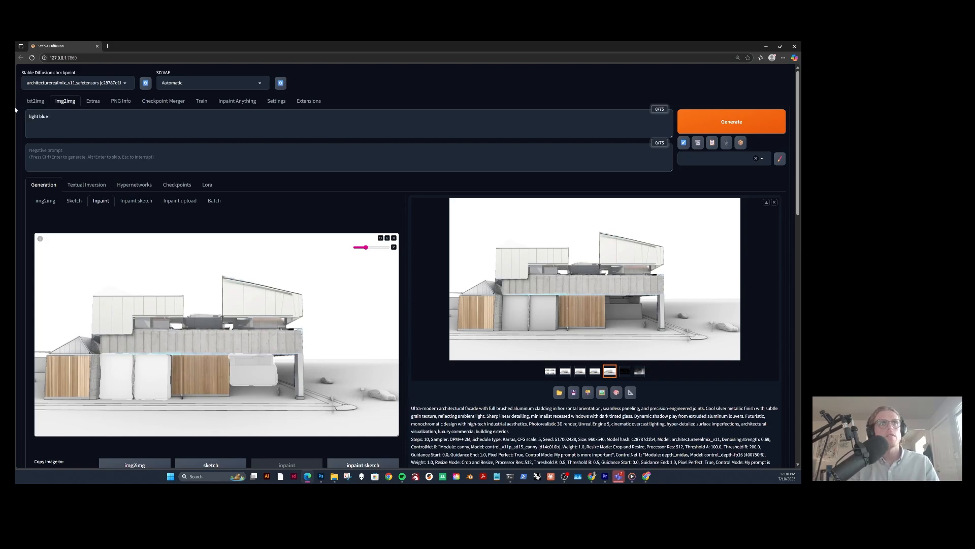
{"action": "type", "text": "con"}
{"action": "key", "text": "ctrl+a"}
{"action": "key", "text": "BackSpace"}
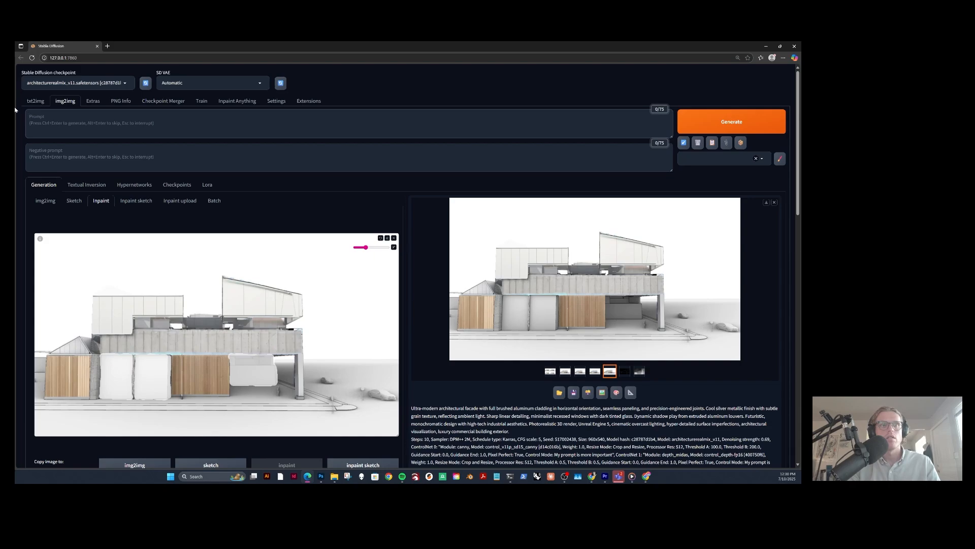
Set the positive prompt to "white brick facade, exterior, wall" and generate a batch for the masked panels.
{"action": "type", "text": "white "}
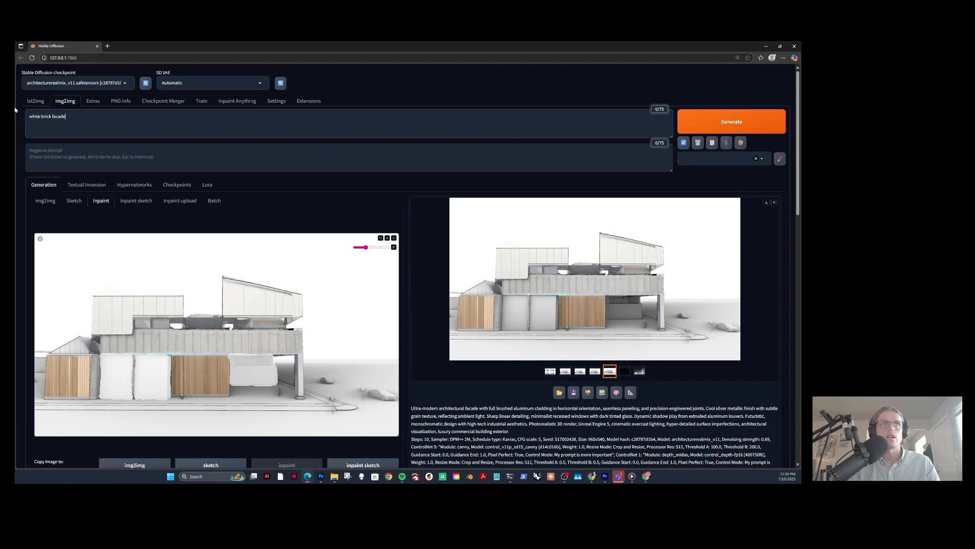
{"action": "type", "text": "brick facade, e"}
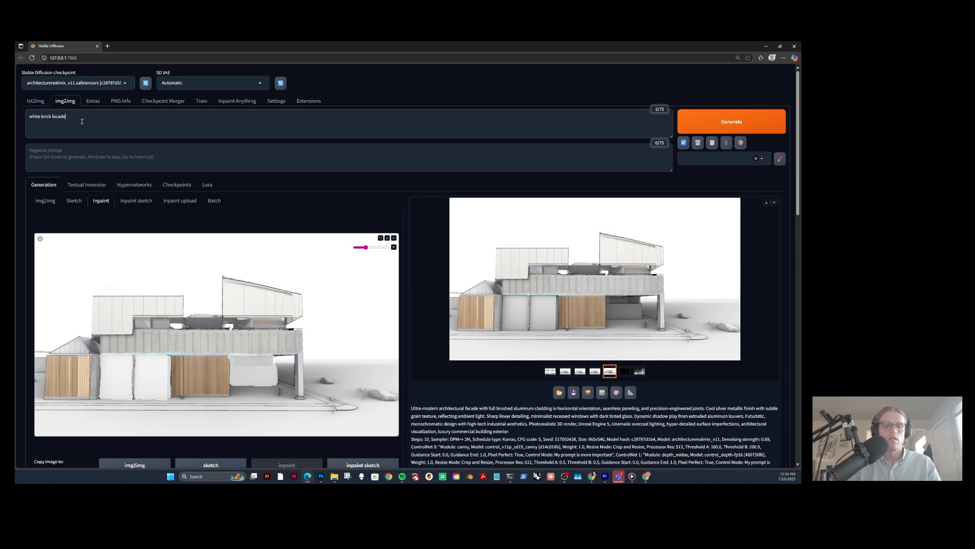
{"action": "type", "text": "xterior,"}
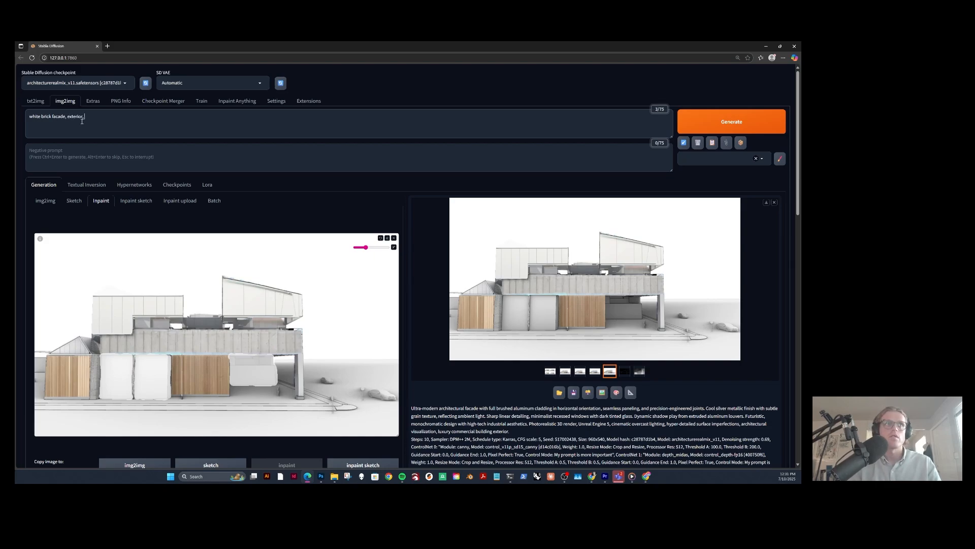
{"action": "type", "text": " wall"}
{"action": "left_click", "coordinate": [706, 128]}
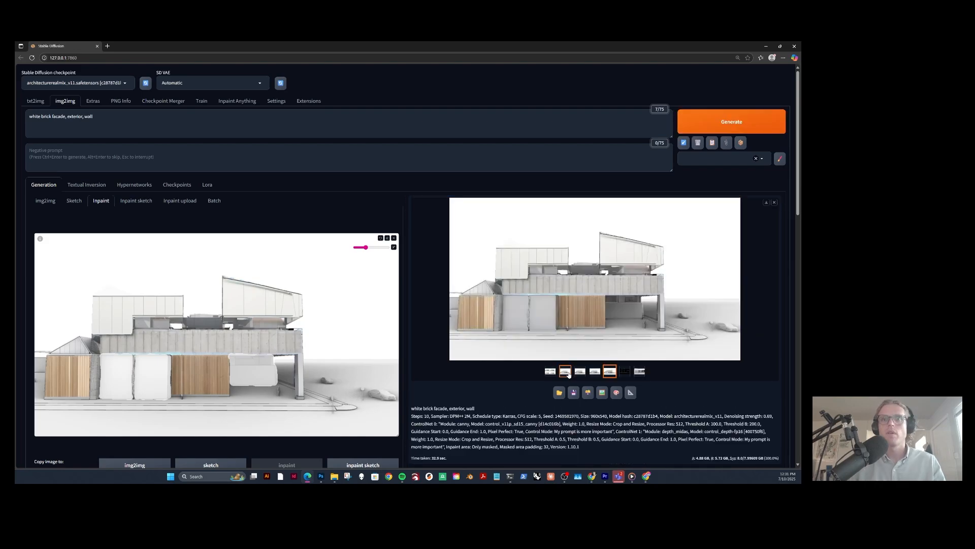
Compare the four generated white brick variants of the door panels and the recessed volume.
{"action": "left_click", "coordinate": [566, 372]}
{"action": "left_click", "coordinate": [579, 372]}
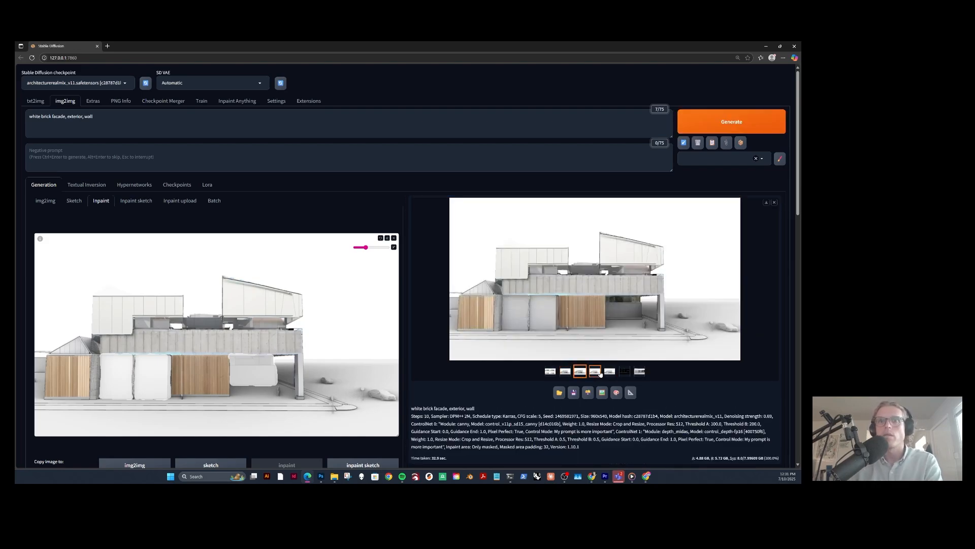
{"action": "left_click", "coordinate": [598, 373]}
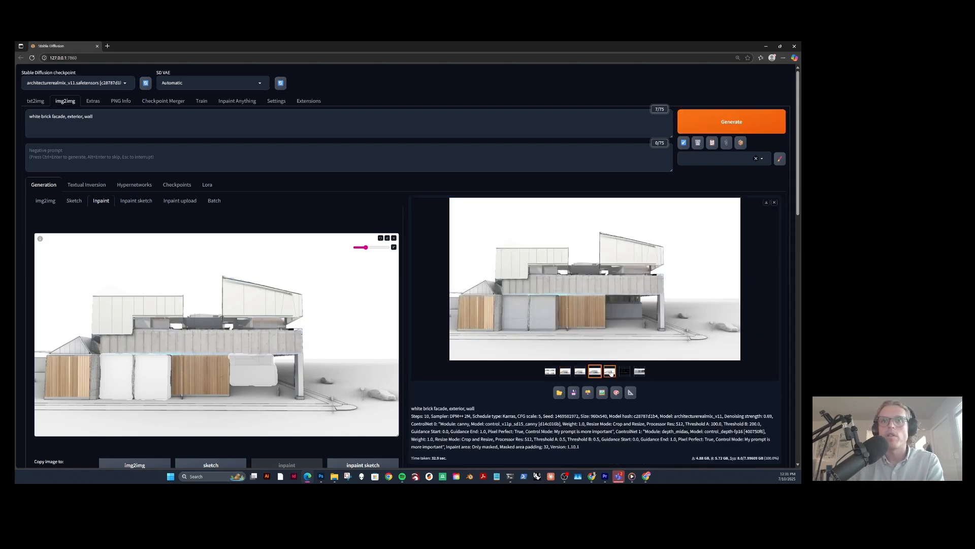
{"action": "left_click", "coordinate": [610, 373]}
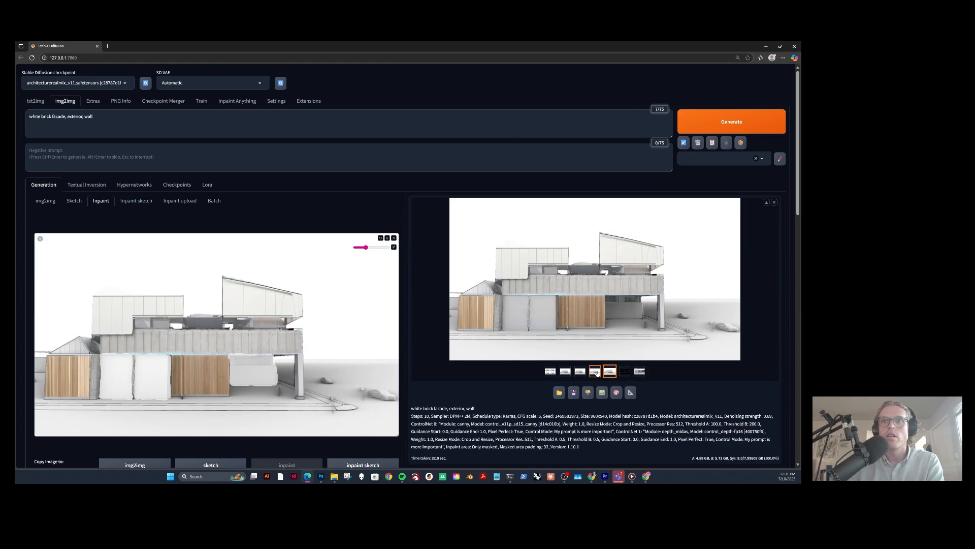
{"action": "left_click", "coordinate": [596, 373]}
{"action": "left_click", "coordinate": [579, 373]}
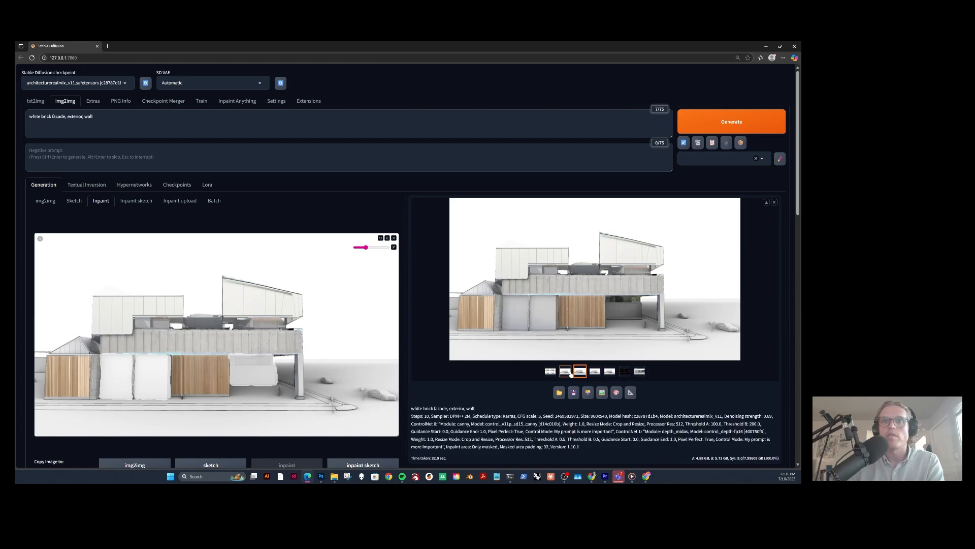
{"action": "left_click", "coordinate": [567, 374]}
{"action": "left_click", "coordinate": [579, 374]}
Download the third white brick variant and load it as the new inpaint image without a mask.
{"action": "left_click", "coordinate": [594, 373]}
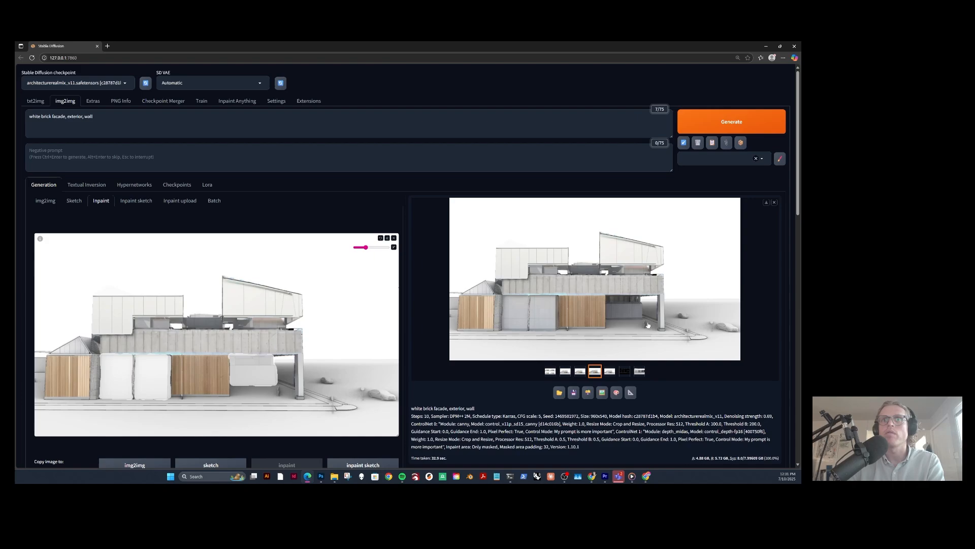
{"action": "scroll", "coordinate": [403, 305], "scroll_direction": "down", "scroll_amount": 1}
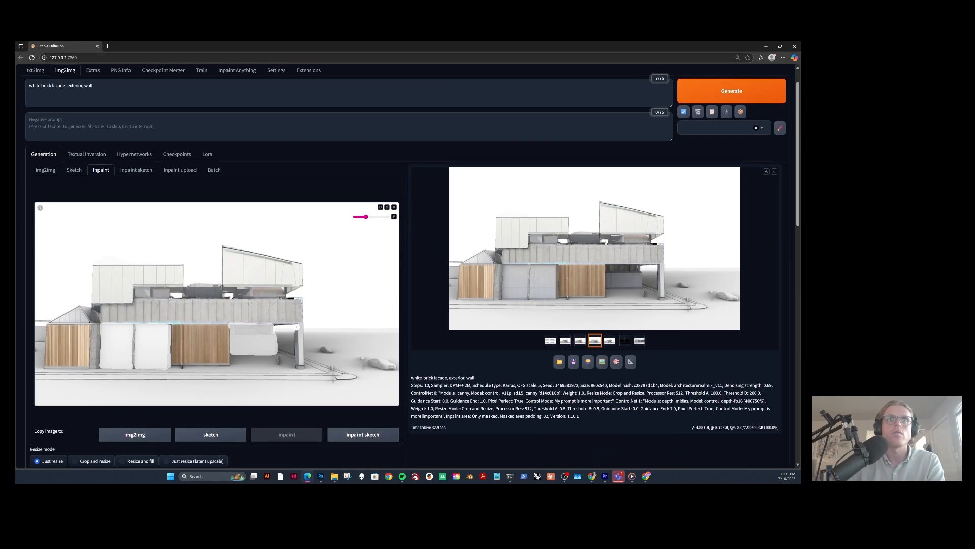
{"action": "left_click", "coordinate": [387, 208]}
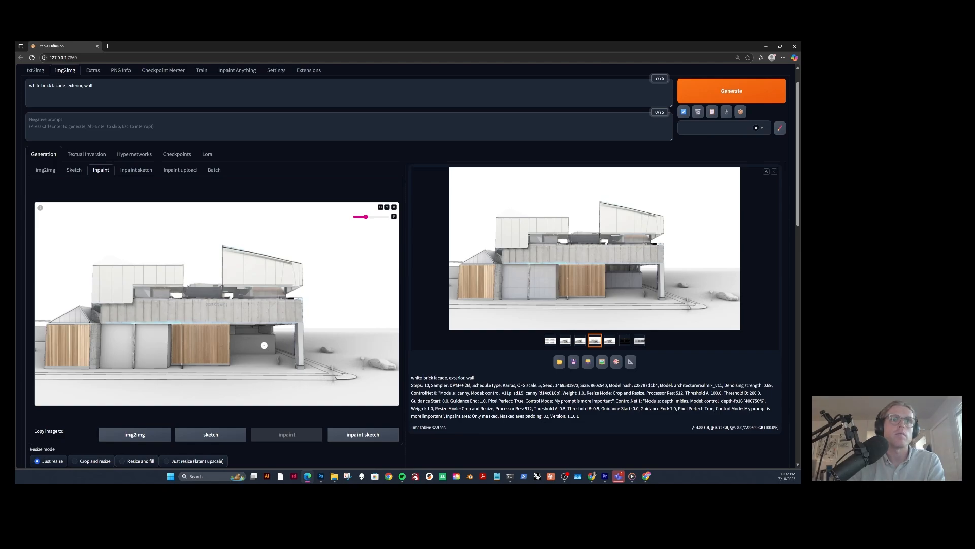
{"action": "left_click", "coordinate": [767, 172]}
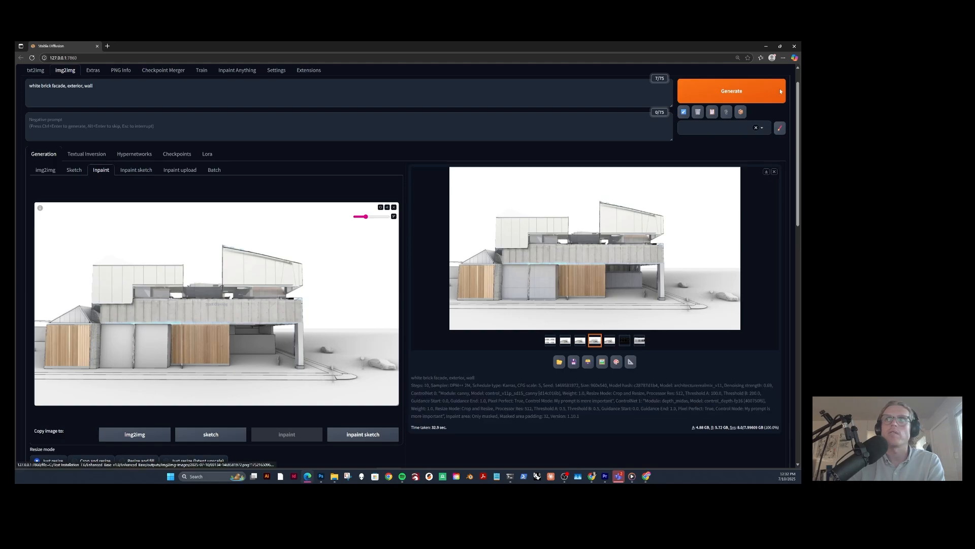
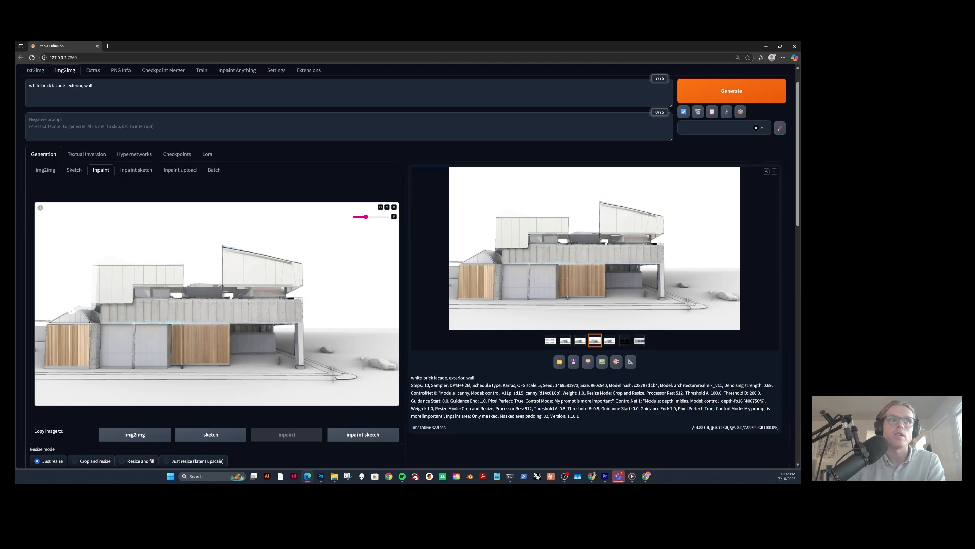
Paint the inpaint mask over the whole building, tracing its outline and filling the inside with a larger brush.
{"action": "mouse_move", "coordinate": [74, 310]}
{"action": "left_mouse_down"}
{"action": "mouse_move", "coordinate": [50, 325]}
{"action": "mouse_move", "coordinate": [47, 366]}
{"action": "mouse_move", "coordinate": [227, 362]}
{"action": "mouse_move", "coordinate": [231, 351]}
{"action": "mouse_move", "coordinate": [274, 349]}
{"action": "mouse_move", "coordinate": [270, 328]}
{"action": "mouse_move", "coordinate": [280, 323]}
{"action": "mouse_move", "coordinate": [298, 325]}
{"action": "mouse_move", "coordinate": [301, 366]}
{"action": "mouse_move", "coordinate": [299, 299]}
{"action": "mouse_move", "coordinate": [282, 300]}
{"action": "mouse_move", "coordinate": [298, 282]}
{"action": "left_mouse_up"}
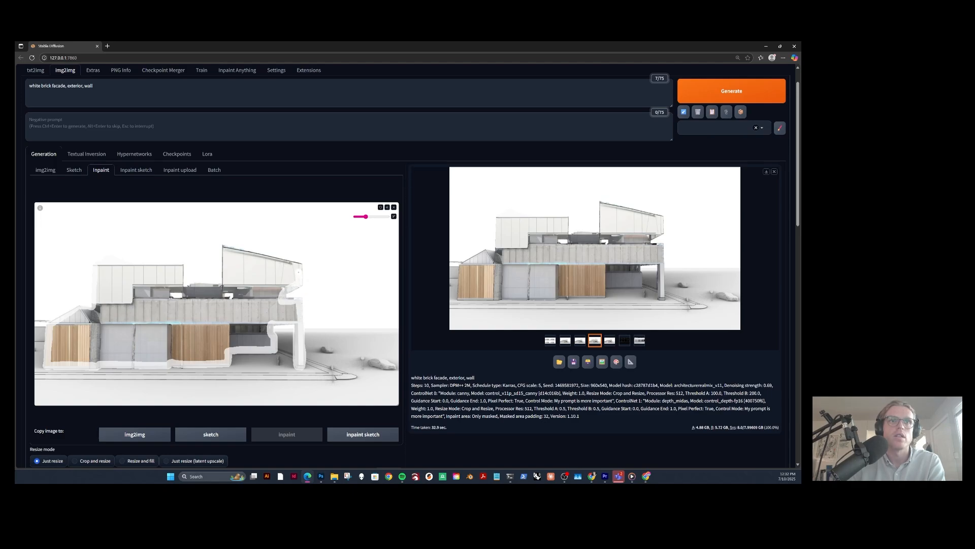
{"action": "left_click_drag", "start_coordinate": [225, 247], "coordinate": [295, 263]}
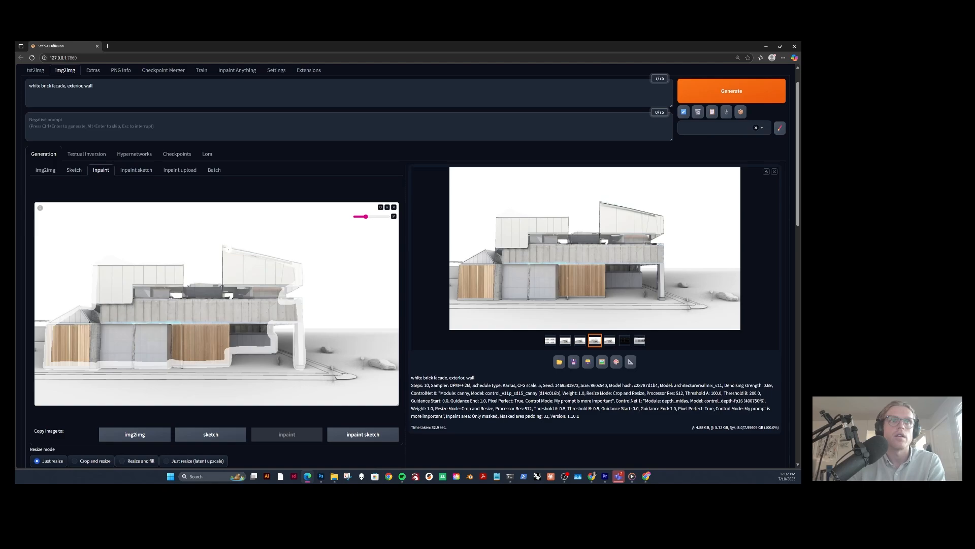
{"action": "mouse_move", "coordinate": [224, 256]}
{"action": "left_mouse_down"}
{"action": "mouse_move", "coordinate": [222, 285]}
{"action": "mouse_move", "coordinate": [184, 285]}
{"action": "mouse_move", "coordinate": [182, 261]}
{"action": "mouse_move", "coordinate": [149, 264]}
{"action": "left_mouse_up"}
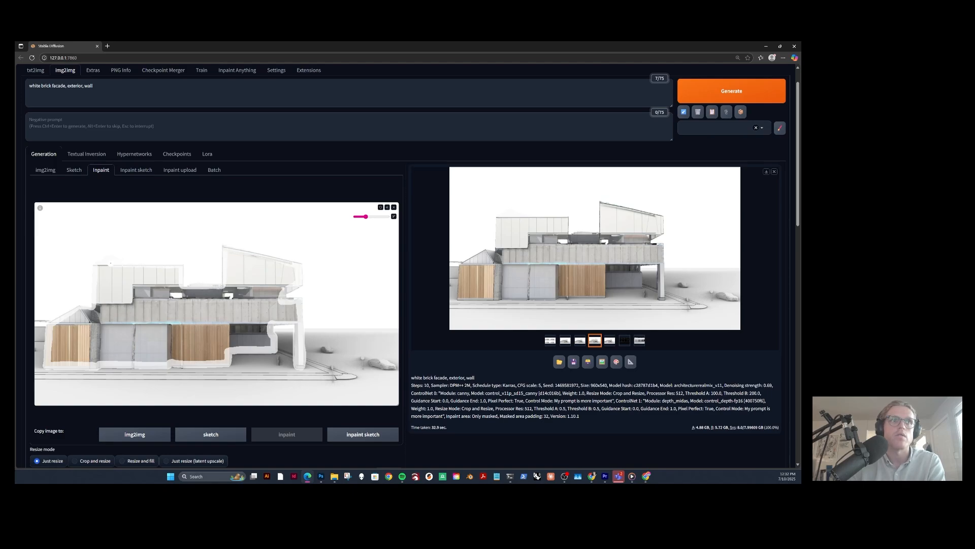
{"action": "left_click_drag", "start_coordinate": [97, 299], "coordinate": [101, 306]}
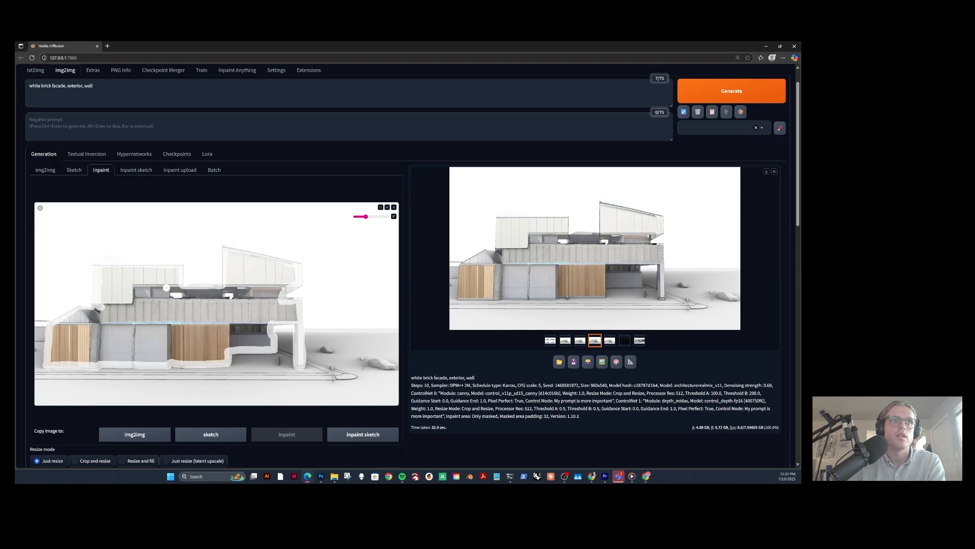
{"action": "mouse_move", "coordinate": [166, 288]}
{"action": "left_mouse_down"}
{"action": "mouse_move", "coordinate": [167, 306]}
{"action": "mouse_move", "coordinate": [188, 290]}
{"action": "mouse_move", "coordinate": [238, 289]}
{"action": "mouse_move", "coordinate": [237, 302]}
{"action": "mouse_move", "coordinate": [189, 293]}
{"action": "mouse_move", "coordinate": [213, 291]}
{"action": "left_mouse_up"}
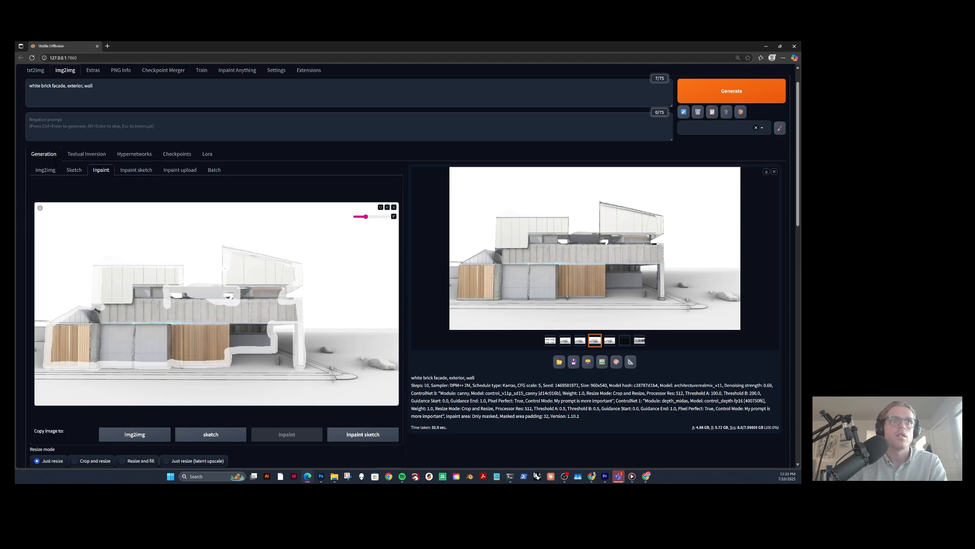
{"action": "left_click_drag", "start_coordinate": [241, 257], "coordinate": [284, 268]}
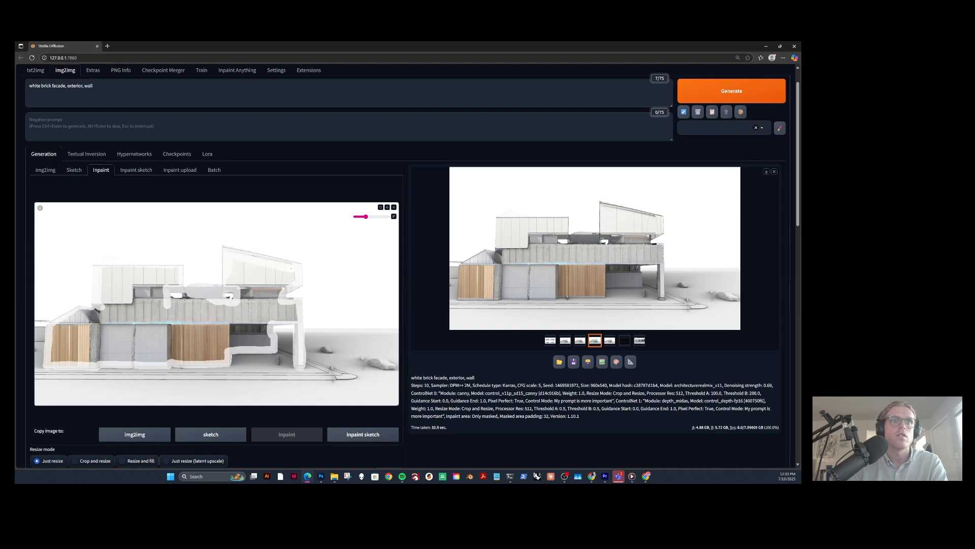
{"action": "scroll", "coordinate": [216, 304], "scroll_direction": "up", "scroll_amount": 7}
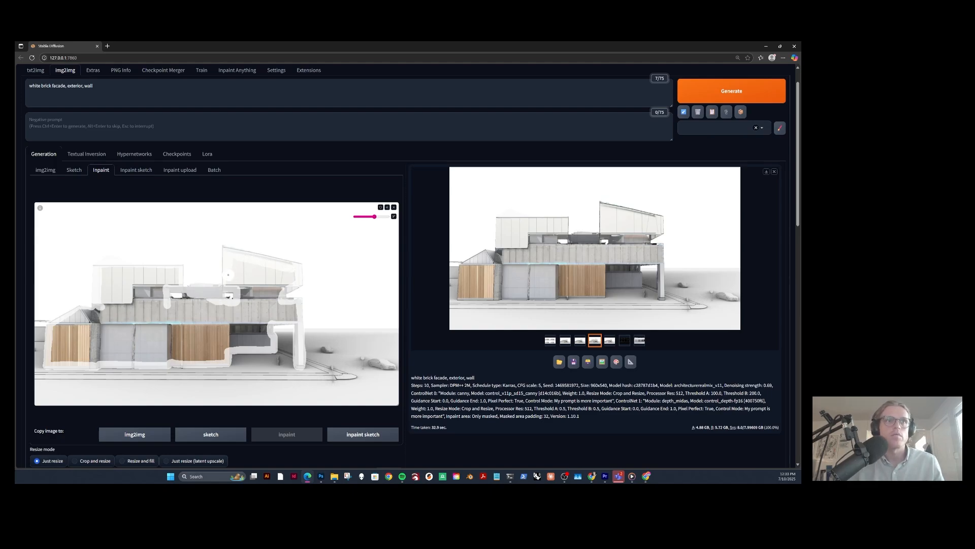
{"action": "mouse_move", "coordinate": [109, 274]}
{"action": "left_mouse_down"}
{"action": "mouse_move", "coordinate": [173, 272]}
{"action": "mouse_move", "coordinate": [108, 287]}
{"action": "mouse_move", "coordinate": [106, 305]}
{"action": "mouse_move", "coordinate": [67, 326]}
{"action": "mouse_move", "coordinate": [54, 348]}
{"action": "mouse_move", "coordinate": [59, 327]}
{"action": "mouse_move", "coordinate": [51, 356]}
{"action": "mouse_move", "coordinate": [215, 354]}
{"action": "mouse_move", "coordinate": [266, 343]}
{"action": "mouse_move", "coordinate": [275, 302]}
{"action": "mouse_move", "coordinate": [293, 315]}
{"action": "mouse_move", "coordinate": [268, 314]}
{"action": "mouse_move", "coordinate": [271, 290]}
{"action": "mouse_move", "coordinate": [288, 275]}
{"action": "mouse_move", "coordinate": [228, 286]}
{"action": "mouse_move", "coordinate": [248, 289]}
{"action": "mouse_move", "coordinate": [258, 328]}
{"action": "mouse_move", "coordinate": [114, 348]}
{"action": "mouse_move", "coordinate": [115, 304]}
{"action": "mouse_move", "coordinate": [159, 307]}
{"action": "mouse_move", "coordinate": [122, 337]}
{"action": "mouse_move", "coordinate": [227, 339]}
{"action": "mouse_move", "coordinate": [128, 326]}
{"action": "mouse_move", "coordinate": [230, 305]}
{"action": "mouse_move", "coordinate": [190, 294]}
{"action": "mouse_move", "coordinate": [176, 305]}
{"action": "mouse_move", "coordinate": [237, 309]}
{"action": "left_mouse_up"}
Set the mask mode to Inpaint not masked and the mask blur to 8.
{"action": "scroll", "coordinate": [152, 398], "scroll_direction": "down", "scroll_amount": 4}
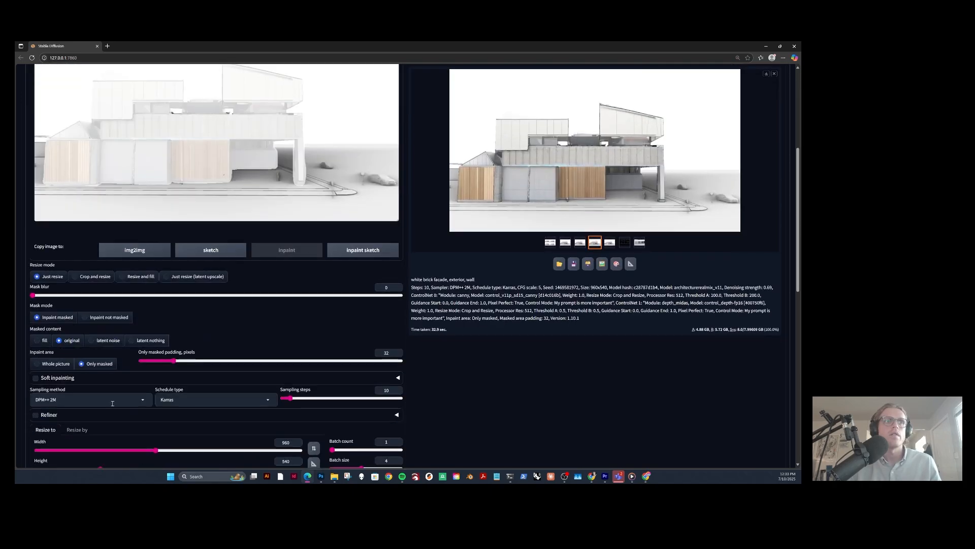
{"action": "left_click", "coordinate": [100, 319]}
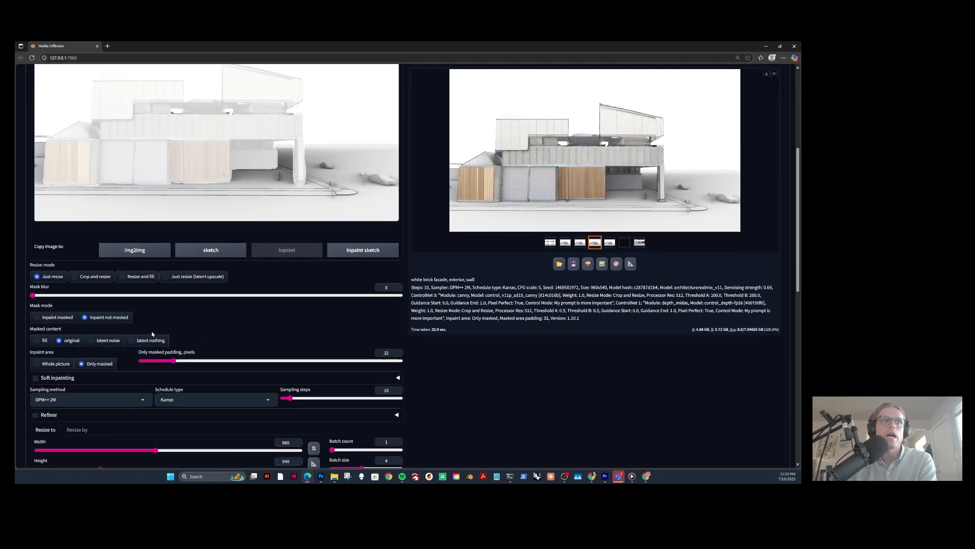
{"action": "left_click_drag", "start_coordinate": [33, 295], "coordinate": [73, 297]}
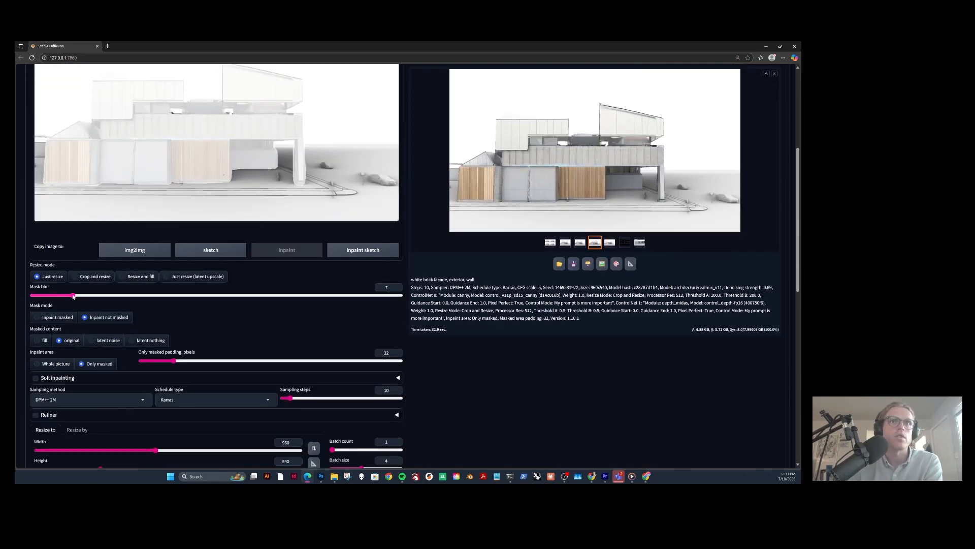
Replace the prompt with "urban street corner, cars driving in street close to stop signs, city context, residential and office buildings,".
{"action": "scroll", "coordinate": [173, 204], "scroll_direction": "up", "scroll_amount": 3}
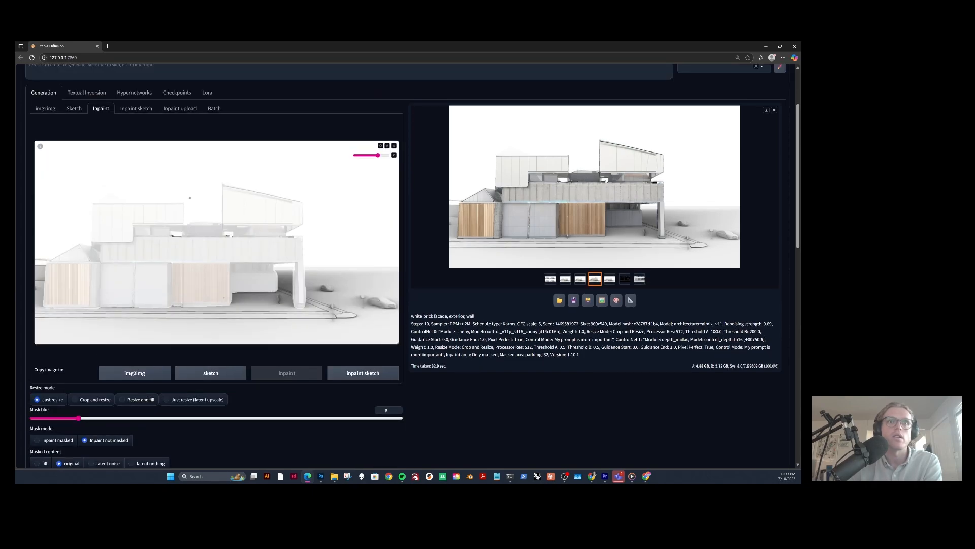
{"action": "scroll", "coordinate": [580, 198], "scroll_direction": "up", "scroll_amount": 3}
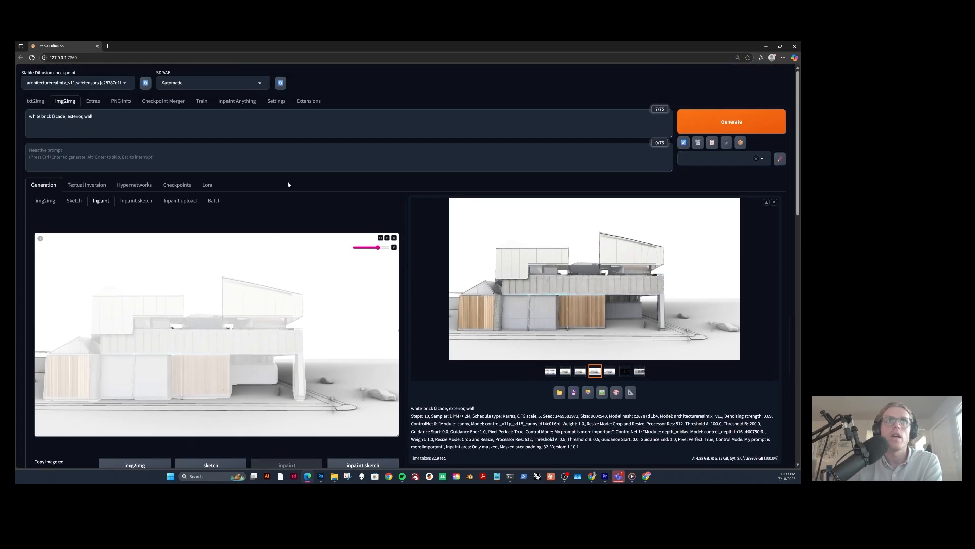
{"action": "left_click_drag", "start_coordinate": [216, 124], "coordinate": [14, 114]}
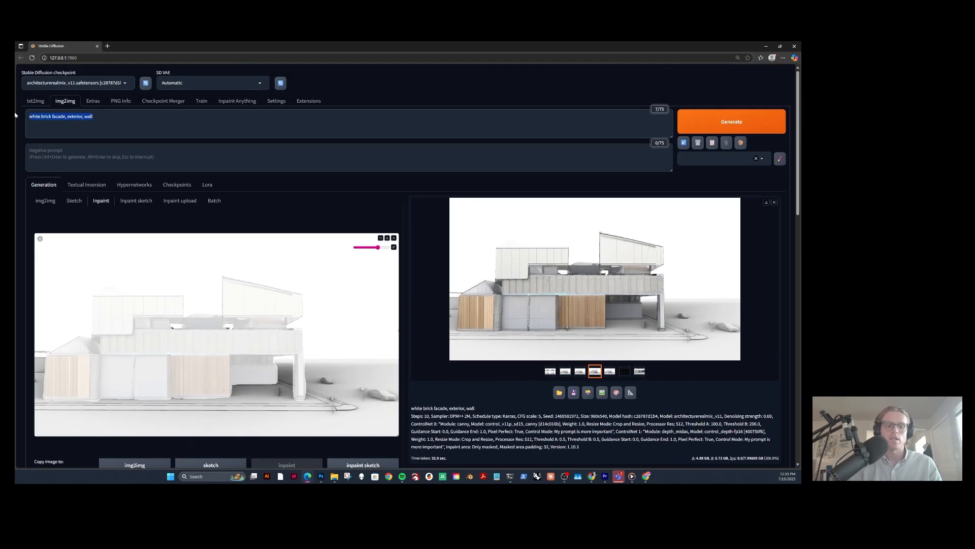
{"action": "key", "text": "BackSpace"}
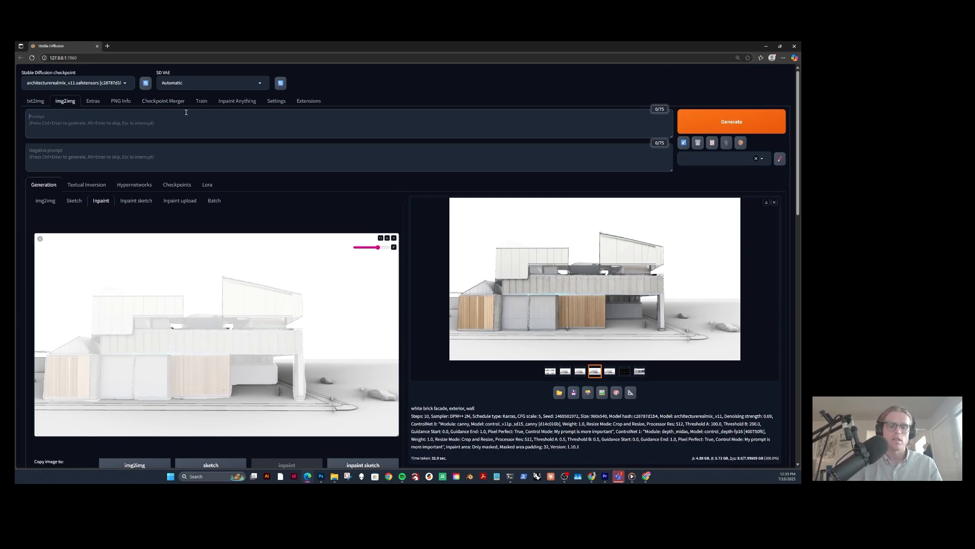
{"action": "type", "text": "urban street corner, cars"}
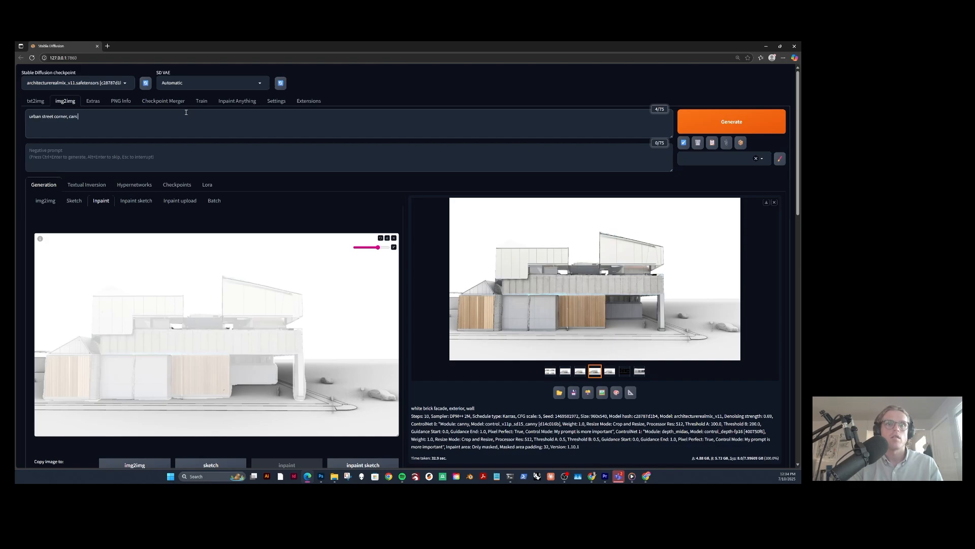
{"action": "type", "text": "dri"}
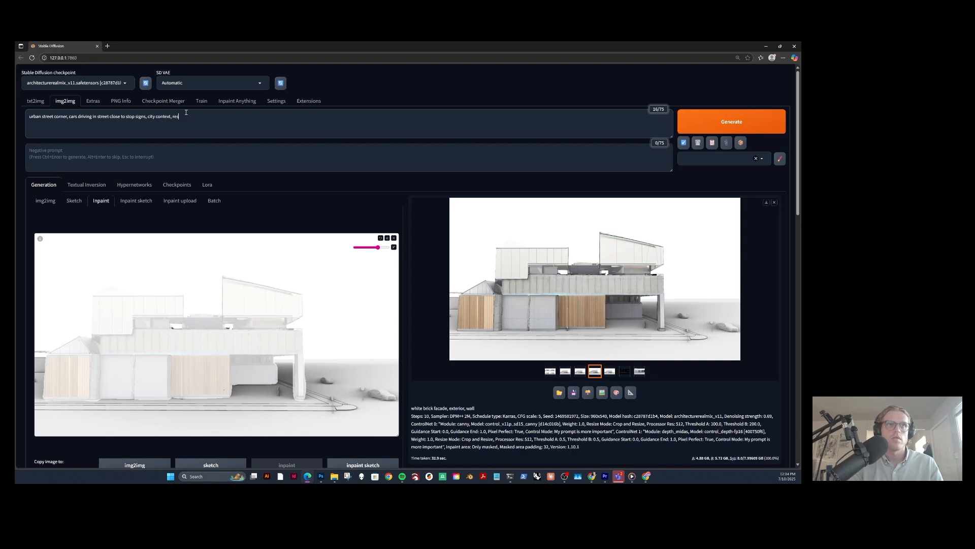
{"action": "type", "text": "idential and office buildings"}
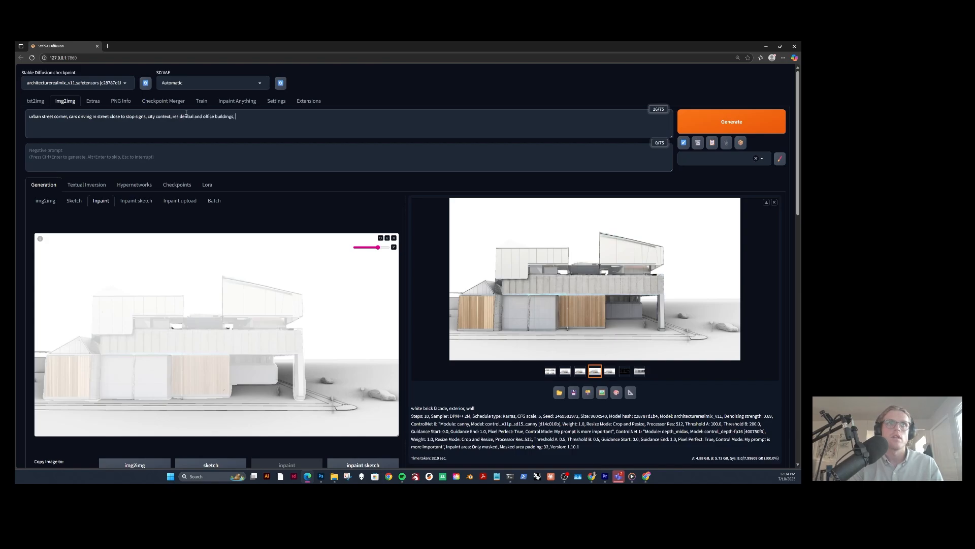
{"action": "type", "text": ", industrial"}
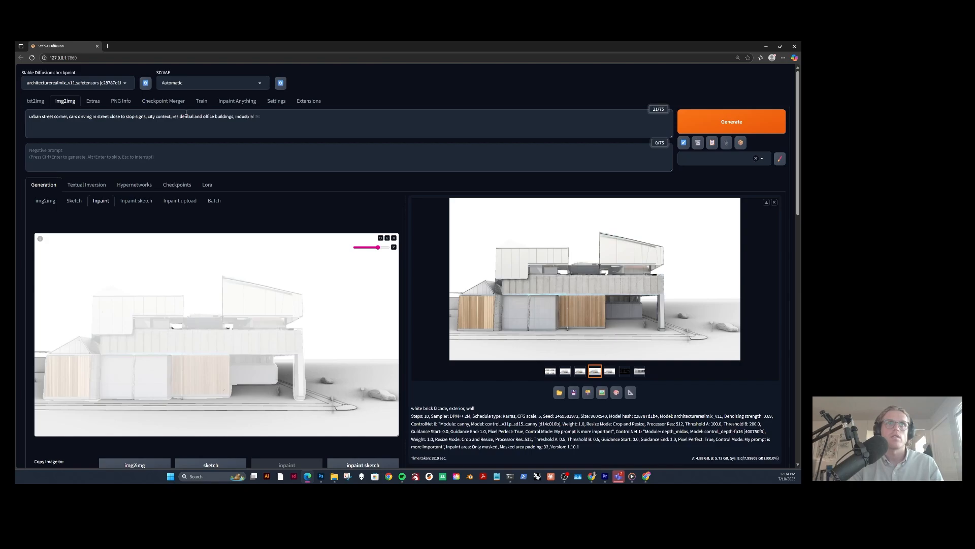
{"action": "key", "text": "BackSpace"}
{"action": "key", "text": "BackSpace"}
{"action": "key", "text": "BackSpace"}
{"action": "key", "text": "BackSpace"}
{"action": "key", "text": "BackSpace"}
{"action": "key", "text": "BackSpace"}
{"action": "key", "text": "BackSpace"}
{"action": "key", "text": "BackSpace"}
{"action": "key", "text": "BackSpace"}
{"action": "key", "text": "BackSpace"}
{"action": "key", "text": "BackSpace"}
{"action": "key", "text": "BackSpace"}
{"action": "key", "text": "BackSpace"}
{"action": "key", "text": "BackSpace"}
Append "nearby park with trees, flowers, overcast afternoon sky, wet pavement, mountains in background" to the prompt and generate the images.
{"action": "type", "text": "nearby park with tre"}
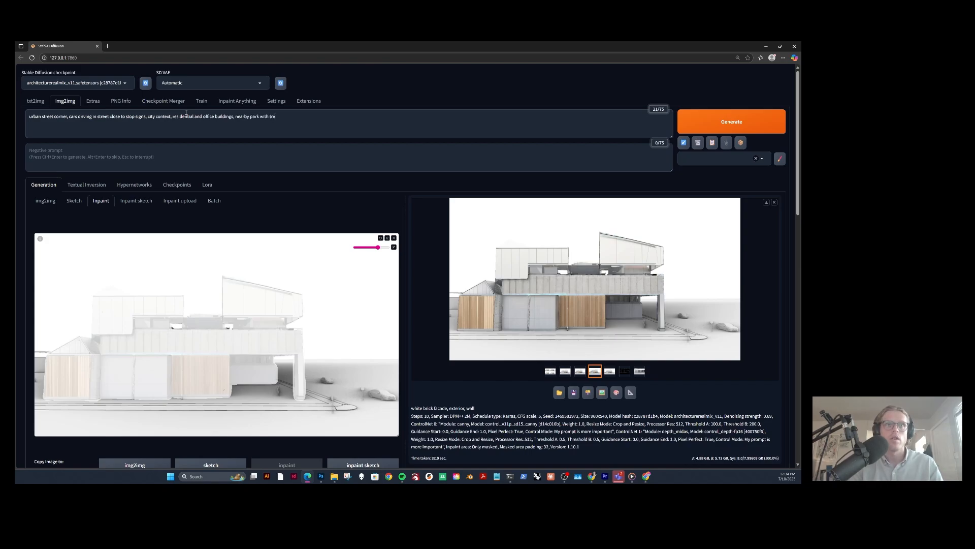
{"action": "type", "text": "es, flowers, ov"}
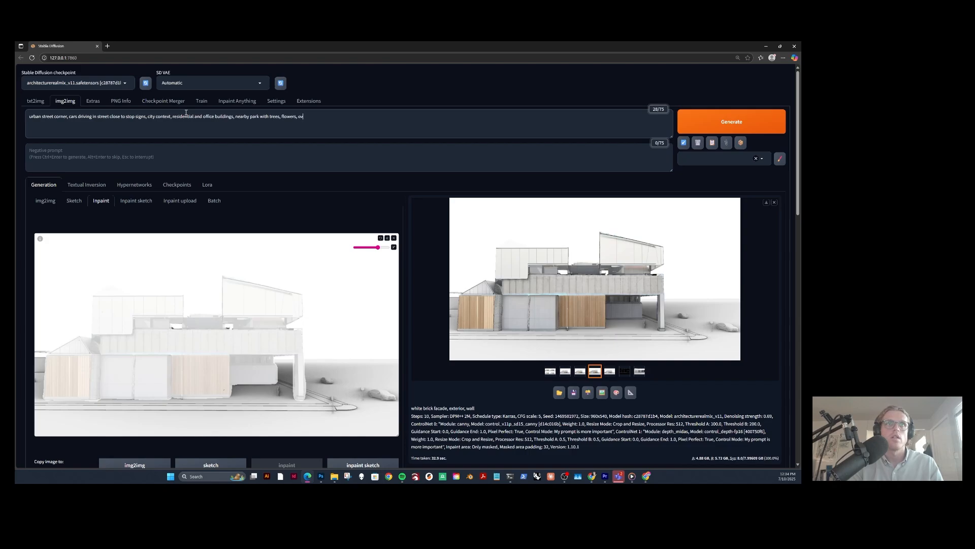
{"action": "type", "text": "ercast afternoon sky, wet pavement,"}
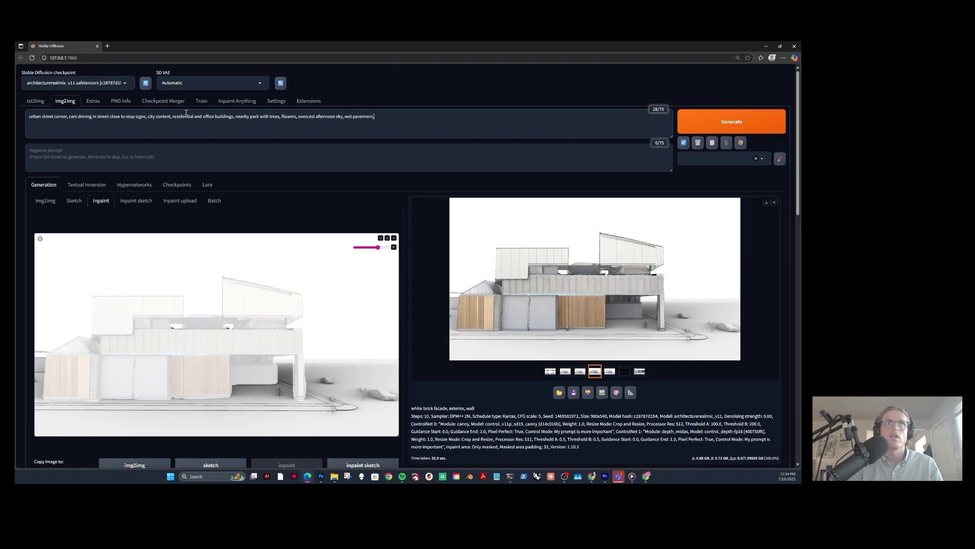
{"action": "type", "text": " mountains in background"}
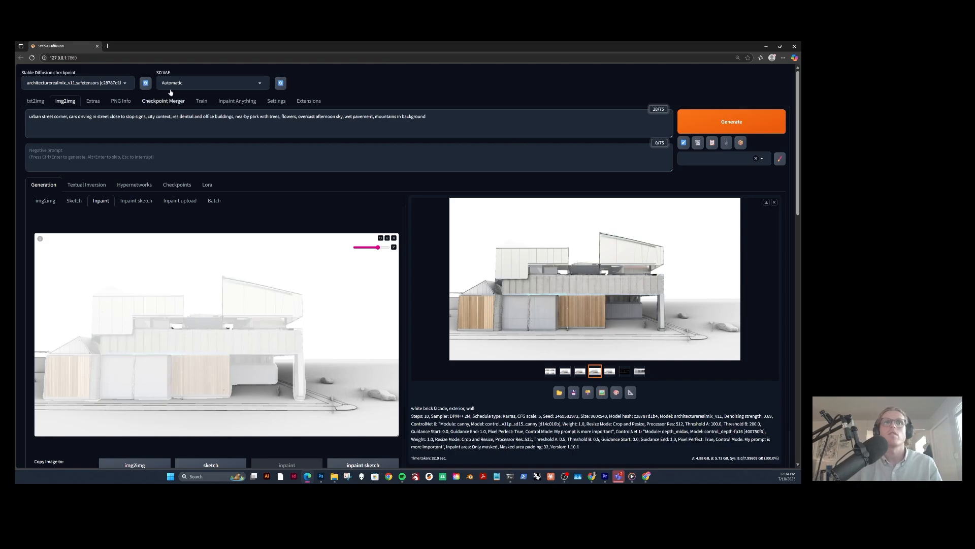
{"action": "left_click", "coordinate": [698, 116]}
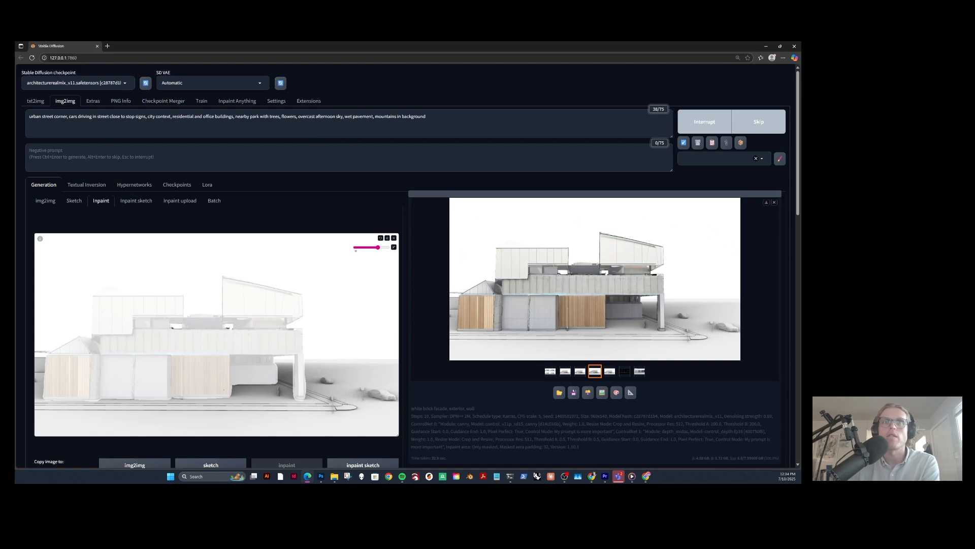
Raise the denoising strength to 1 for the following generation.
{"action": "scroll", "coordinate": [332, 249], "scroll_direction": "down", "scroll_amount": 1}
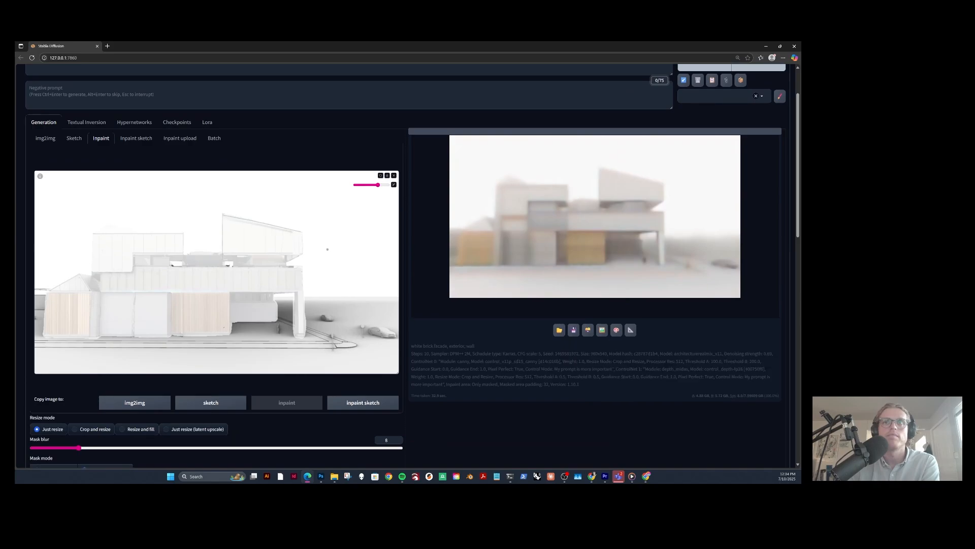
{"action": "scroll", "coordinate": [327, 250], "scroll_direction": "down", "scroll_amount": 6}
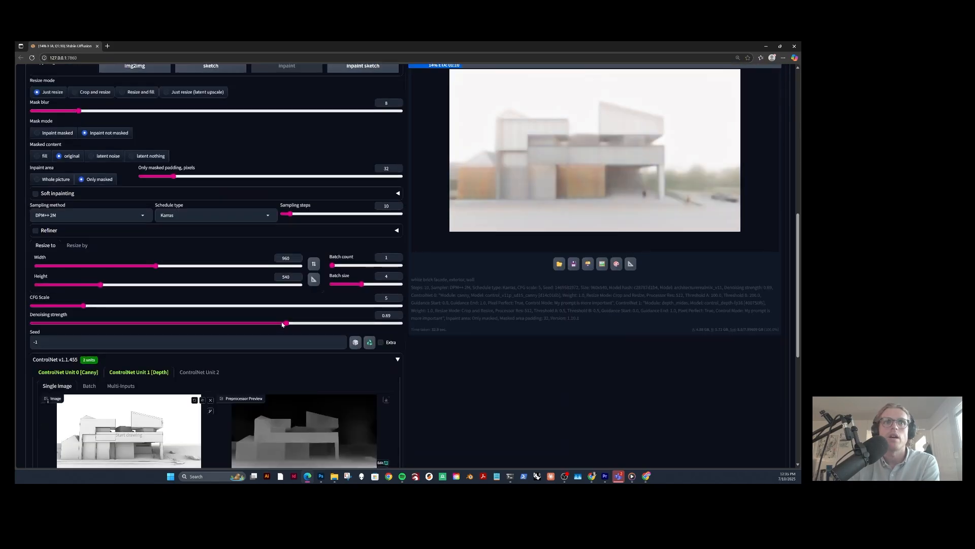
{"action": "left_click_drag", "start_coordinate": [287, 323], "coordinate": [403, 323]}
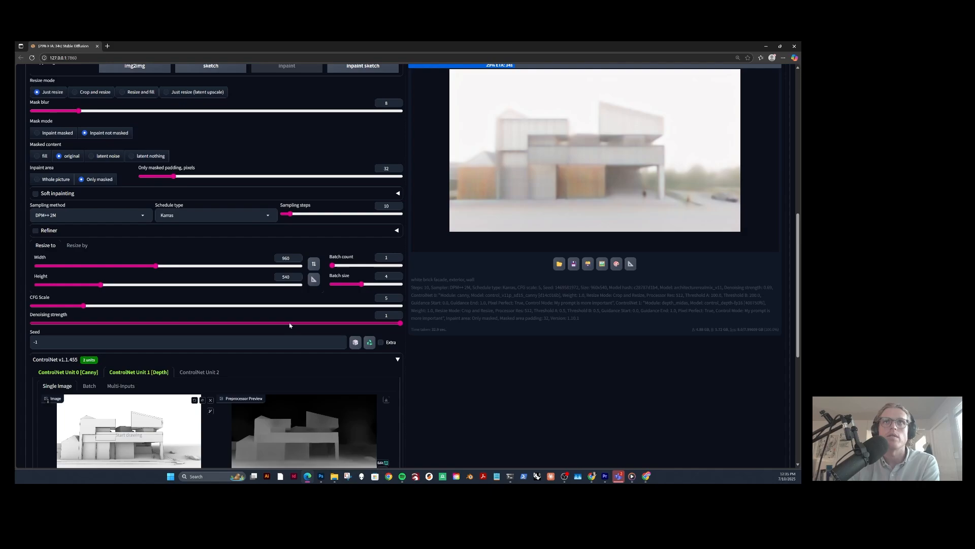
Compare the four generated urban street variants around the building, returning to the third one.
{"action": "scroll", "coordinate": [290, 325], "scroll_direction": "up", "scroll_amount": 5}
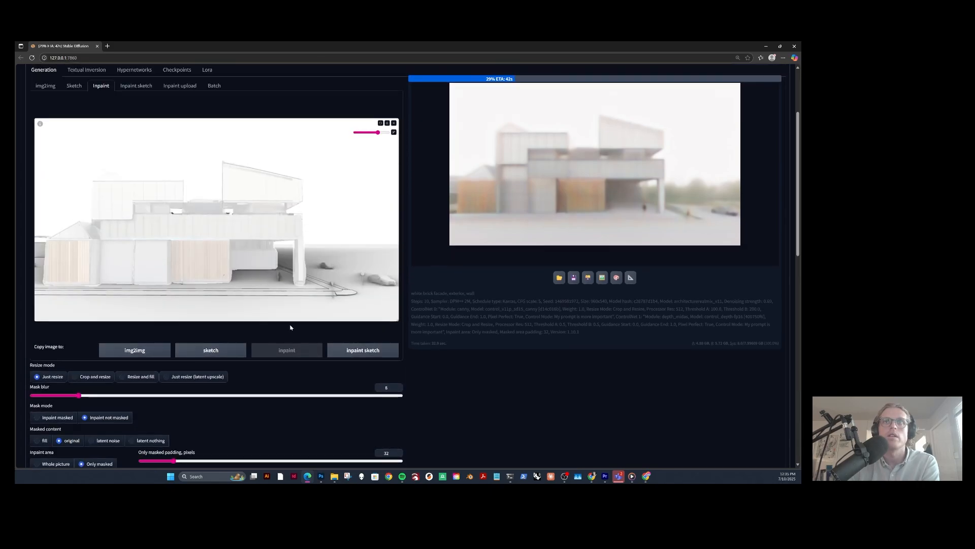
{"action": "scroll", "coordinate": [291, 328], "scroll_direction": "up", "scroll_amount": 1}
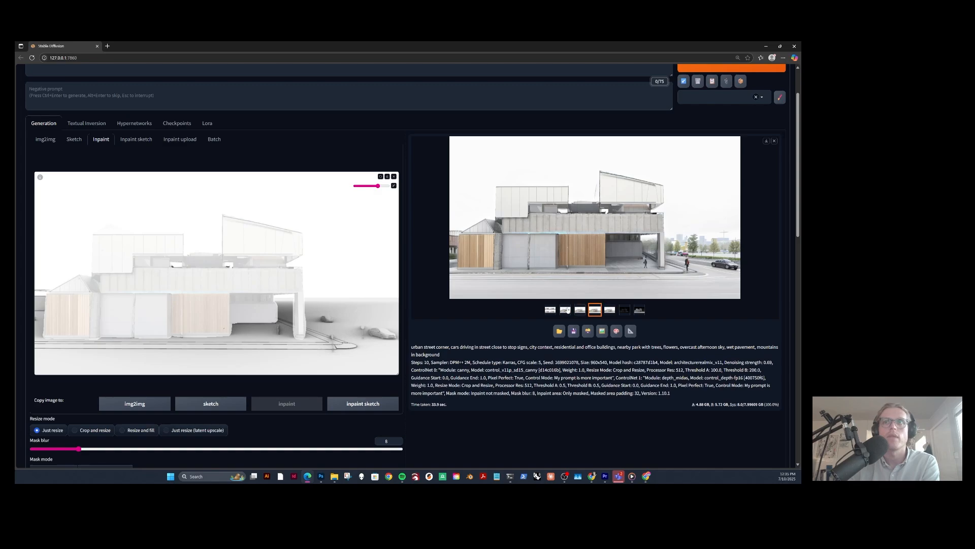
{"action": "left_click", "coordinate": [567, 310]}
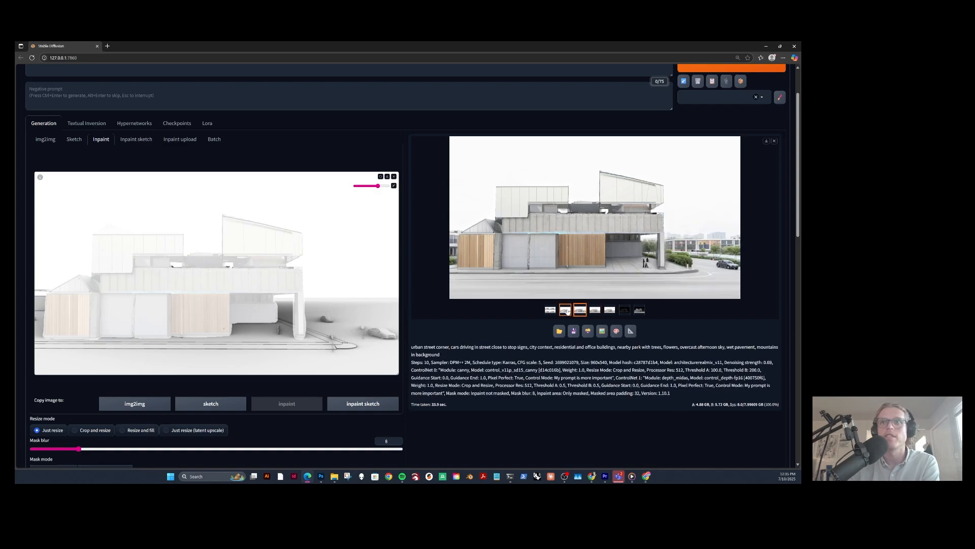
{"action": "left_click", "coordinate": [567, 310]}
{"action": "left_click", "coordinate": [581, 311]}
{"action": "left_click", "coordinate": [595, 311]}
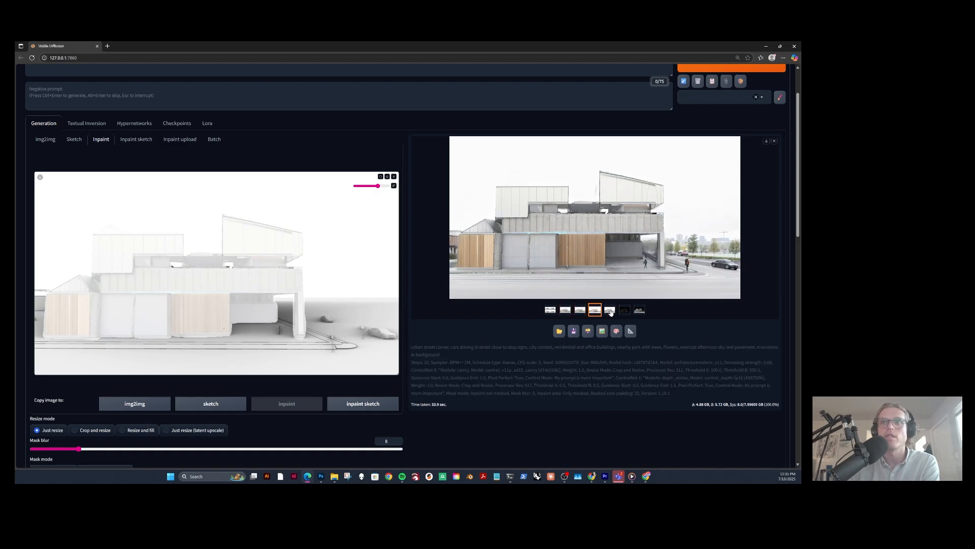
{"action": "left_click", "coordinate": [611, 311]}
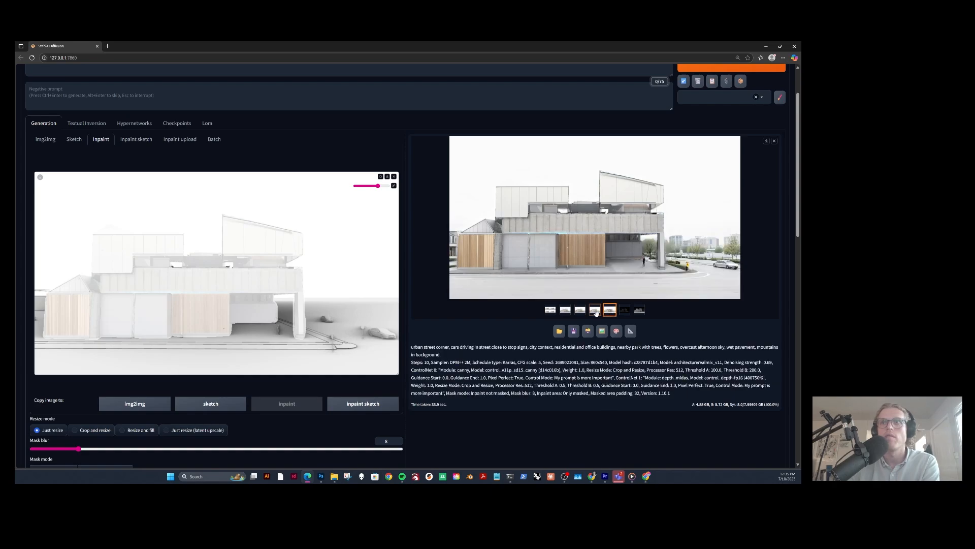
{"action": "left_click", "coordinate": [598, 313]}
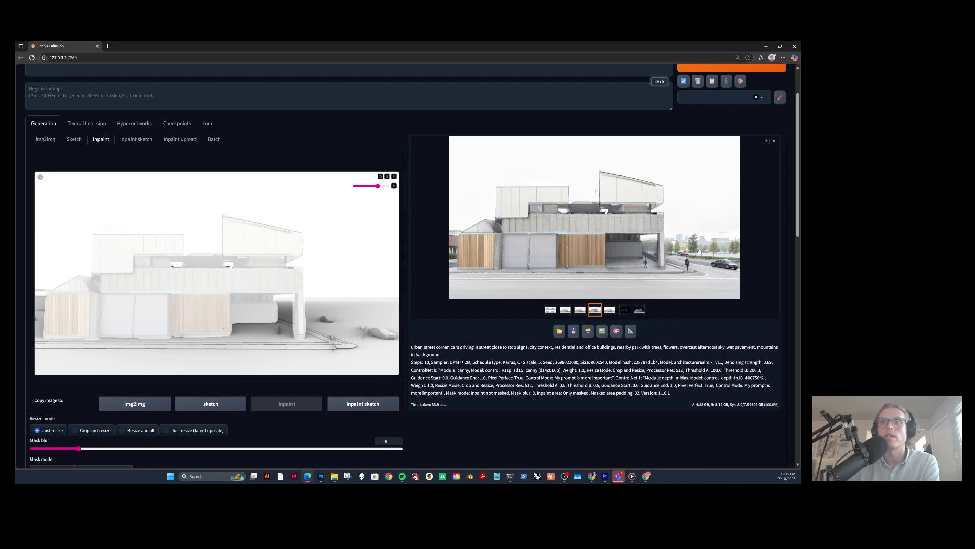
Remove "mountains in background" from the end of the prompt.
{"action": "scroll", "coordinate": [440, 112], "scroll_direction": "up", "scroll_amount": 2}
{"action": "left_click_drag", "start_coordinate": [440, 113], "coordinate": [374, 117]}
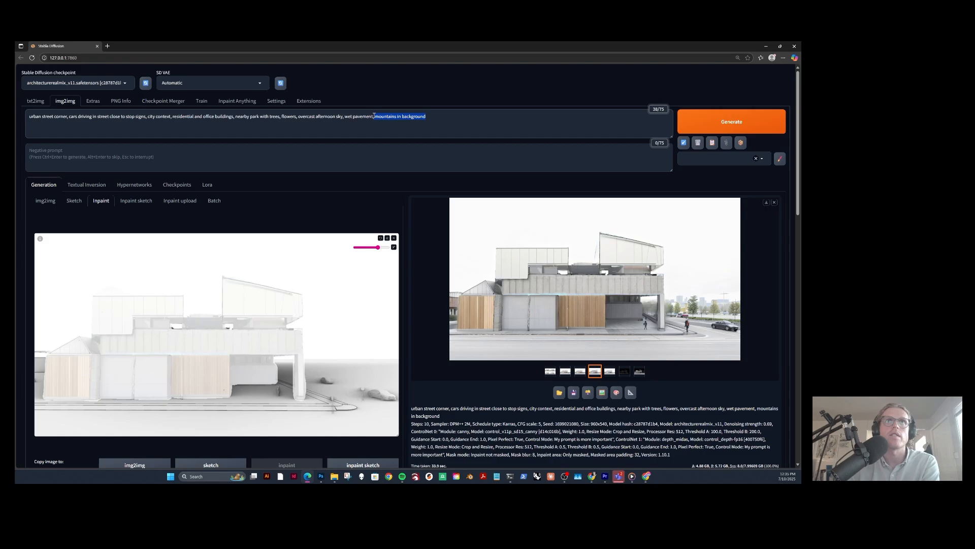
{"action": "key", "text": "BackSpace"}
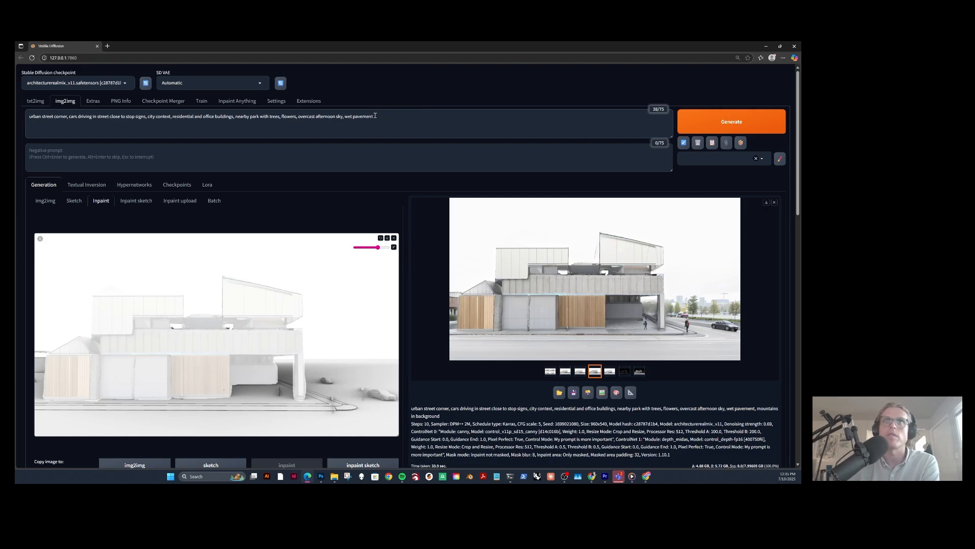
Review the fourth, third and second street context variants again and go back to the third.
{"action": "scroll", "coordinate": [550, 318], "scroll_direction": "down", "scroll_amount": 2}
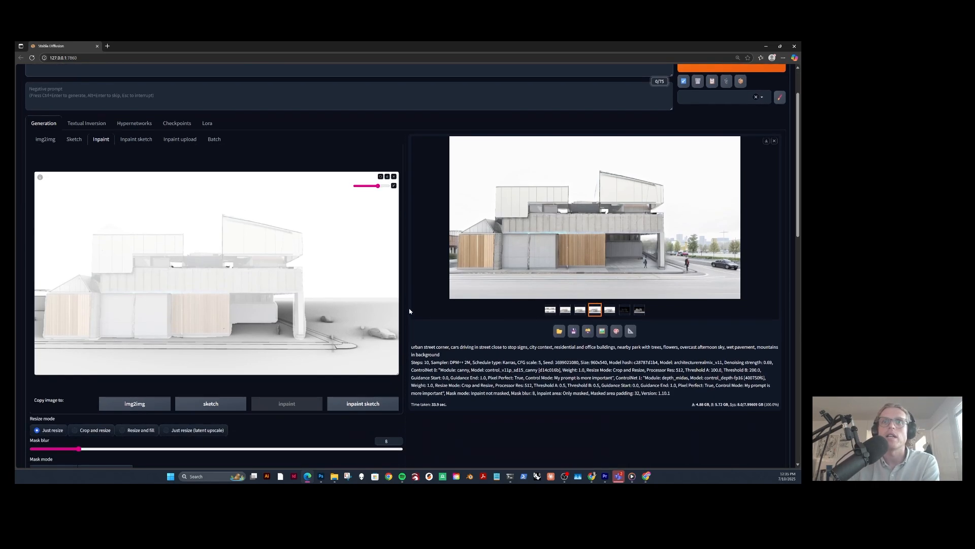
{"action": "left_click", "coordinate": [609, 311]}
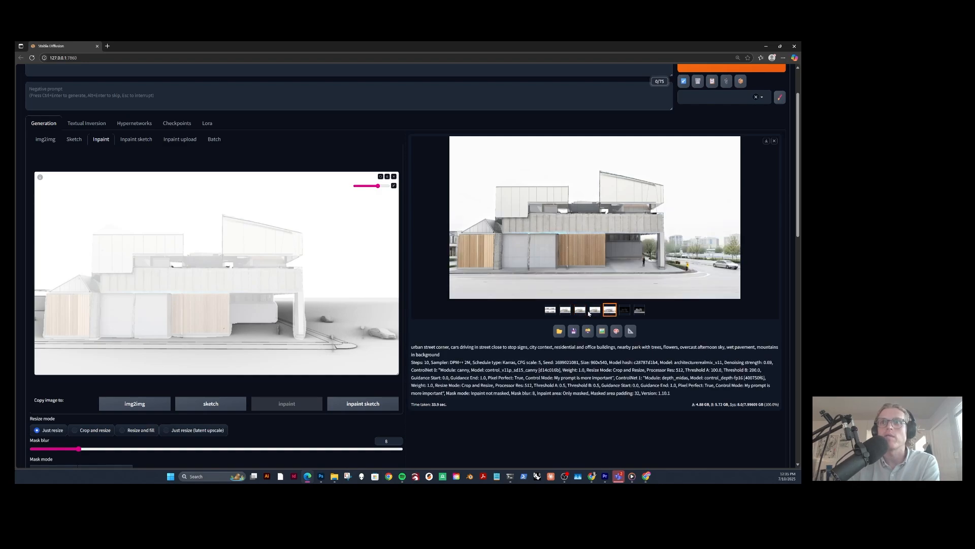
{"action": "left_click", "coordinate": [595, 311]}
{"action": "left_click", "coordinate": [581, 311]}
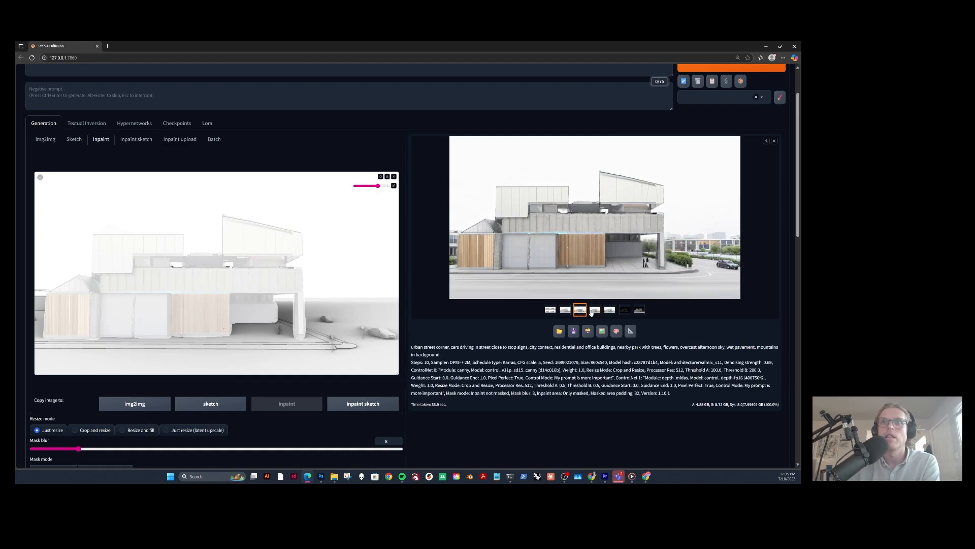
{"action": "left_click", "coordinate": [595, 311]}
Set the CFG scale to 3 and the batch size to 6.
{"action": "scroll", "coordinate": [391, 321], "scroll_direction": "down", "scroll_amount": 1}
{"action": "scroll", "coordinate": [391, 321], "scroll_direction": "down", "scroll_amount": 7}
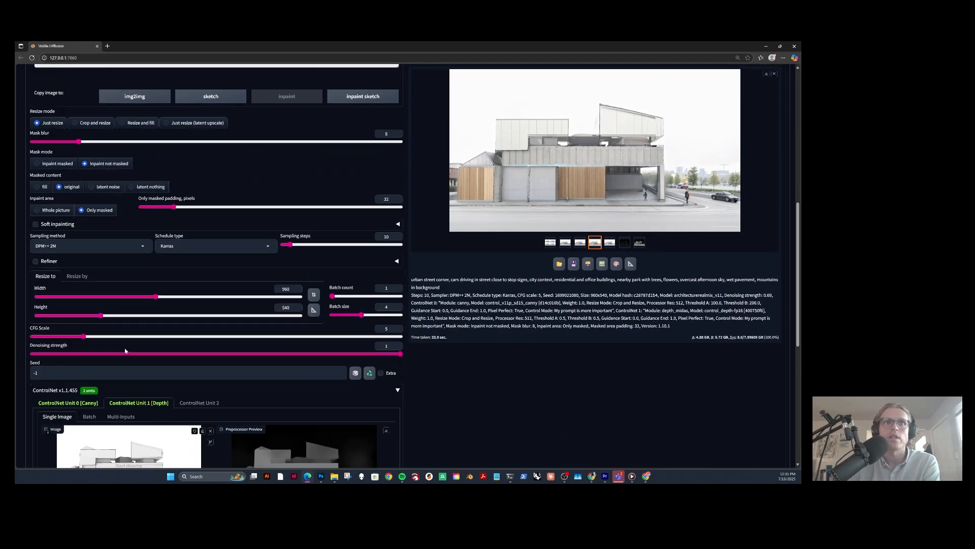
{"action": "left_click_drag", "start_coordinate": [84, 336], "coordinate": [58, 337]}
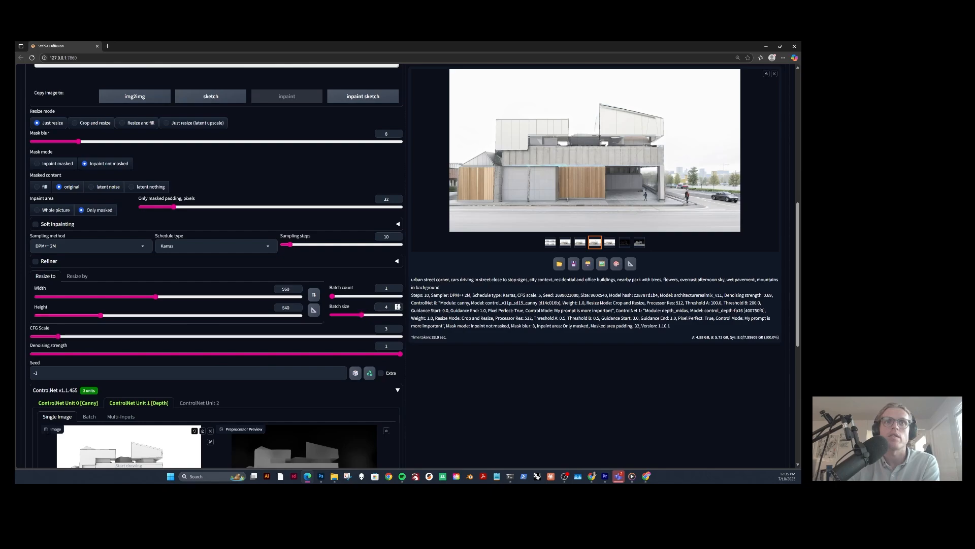
{"action": "left_click_drag", "start_coordinate": [362, 315], "coordinate": [391, 315]}
{"action": "left_click", "coordinate": [398, 308]}
Set the mask blur to 27 and generate a new batch of street context images.
{"action": "scroll", "coordinate": [414, 367], "scroll_direction": "up", "scroll_amount": 2}
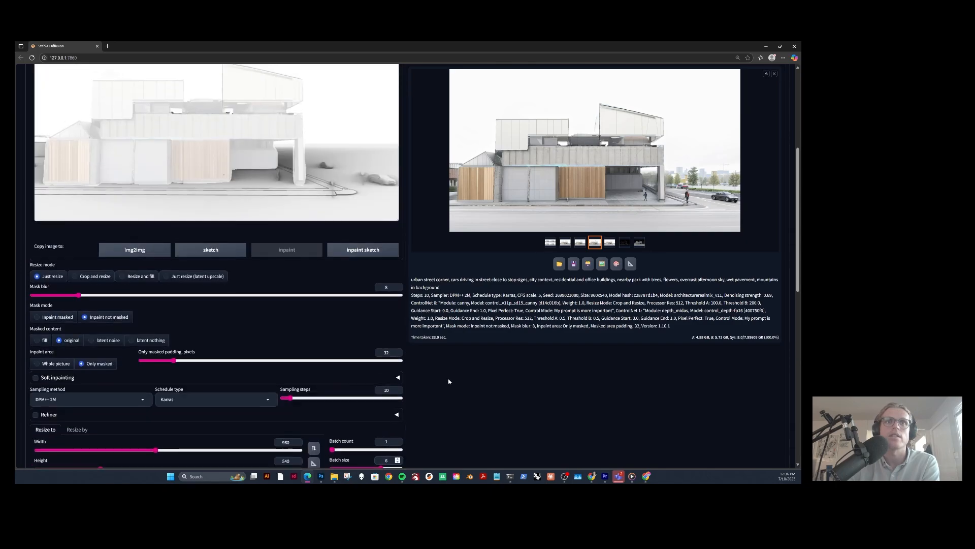
{"action": "scroll", "coordinate": [93, 283], "scroll_direction": "up", "scroll_amount": 1}
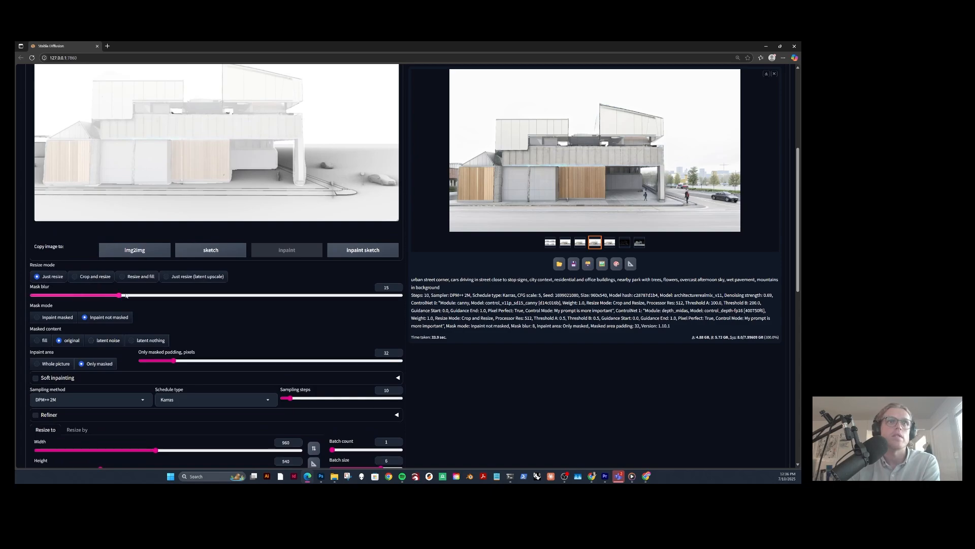
{"action": "scroll", "coordinate": [694, 135], "scroll_direction": "up", "scroll_amount": 4}
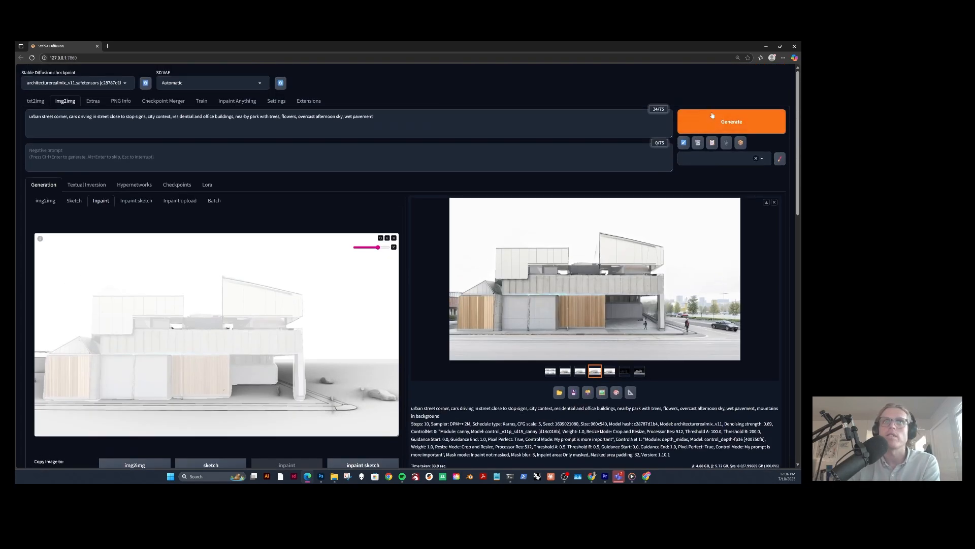
{"action": "left_click", "coordinate": [713, 115]}
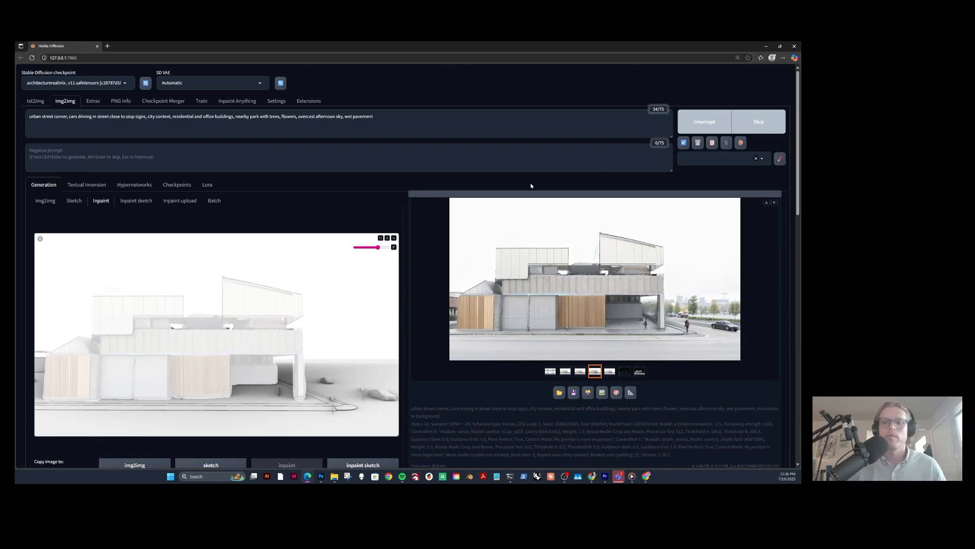
{"action": "scroll", "coordinate": [494, 220], "scroll_direction": "down", "scroll_amount": 2}
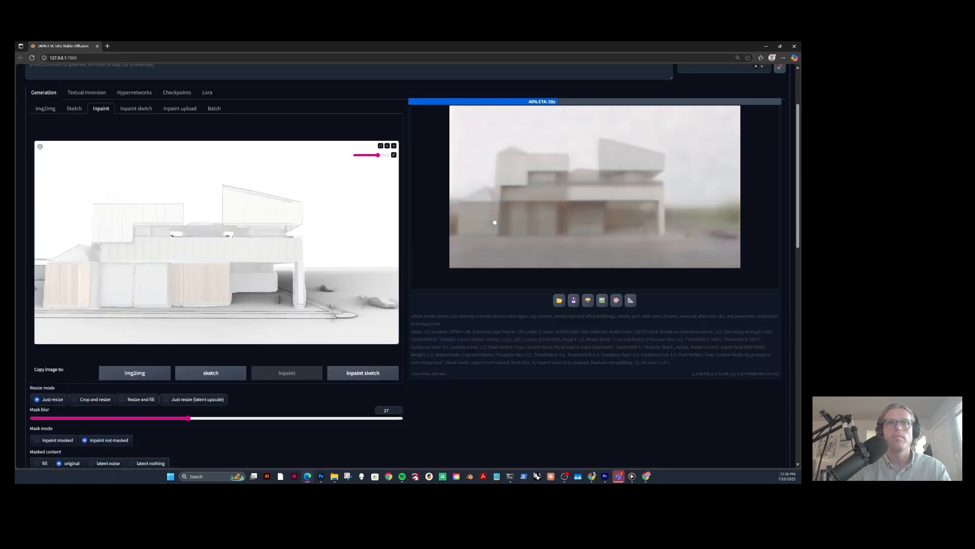
{"action": "scroll", "coordinate": [494, 221], "scroll_direction": "up", "scroll_amount": 2}
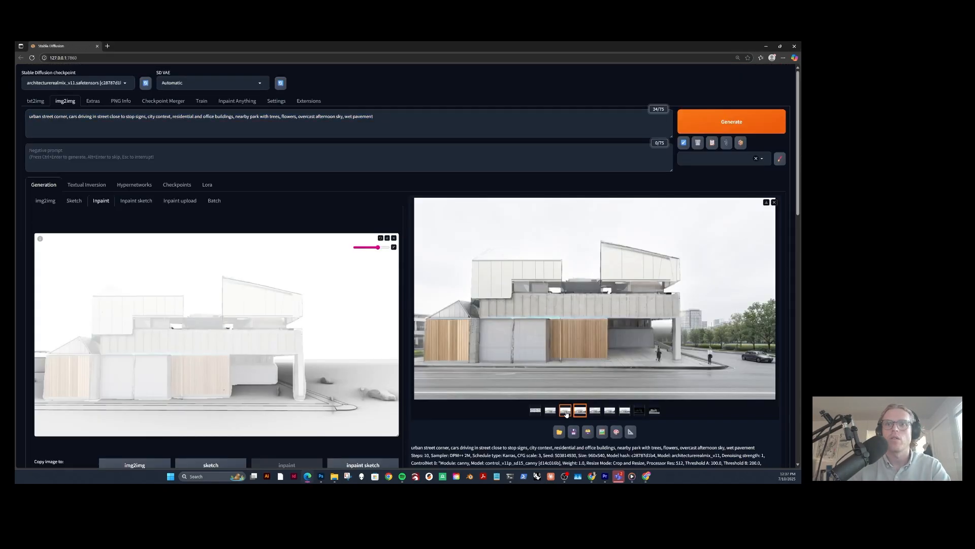
Compare the first five street context variants in the new batch, ending on the fifth.
{"action": "left_click", "coordinate": [566, 412]}
{"action": "left_click", "coordinate": [552, 412]}
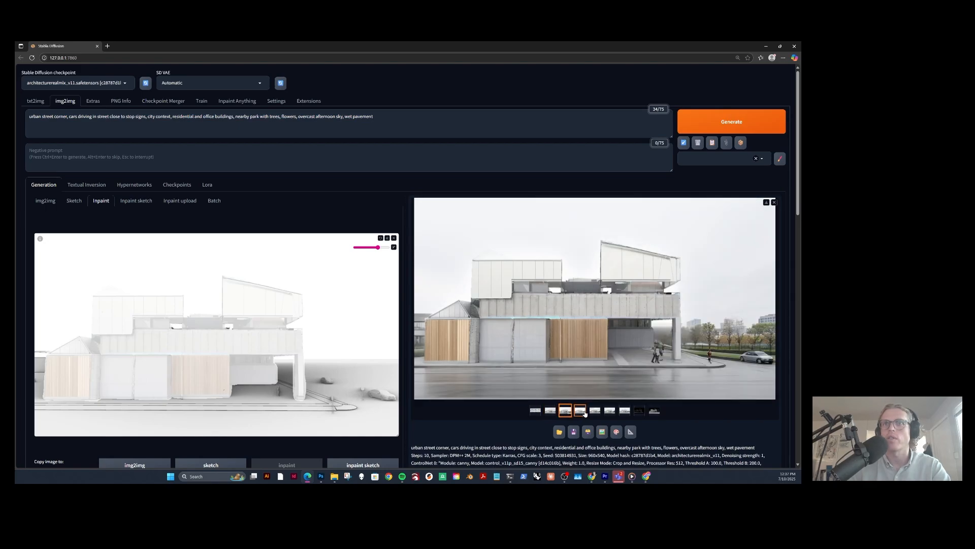
{"action": "left_click", "coordinate": [582, 413]}
{"action": "left_click", "coordinate": [593, 413]}
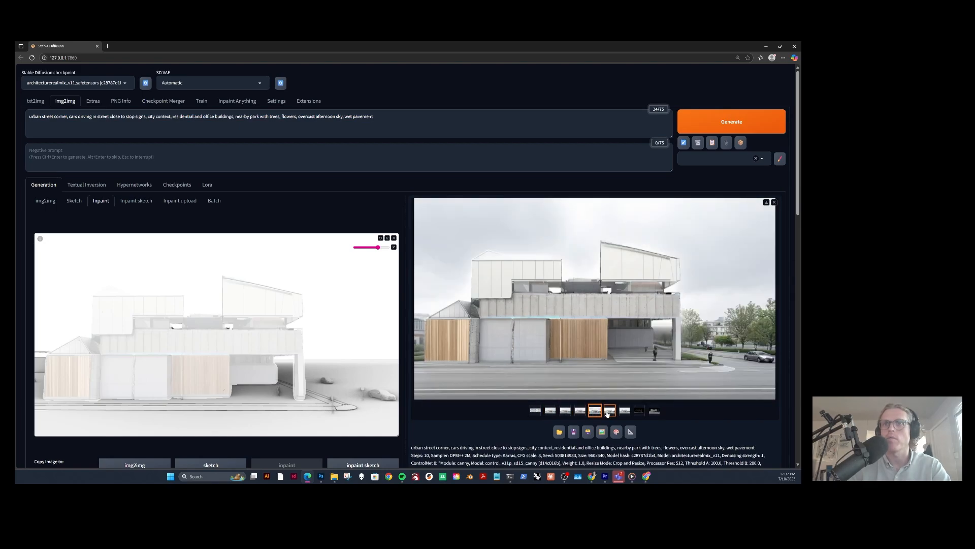
{"action": "left_click", "coordinate": [608, 412]}
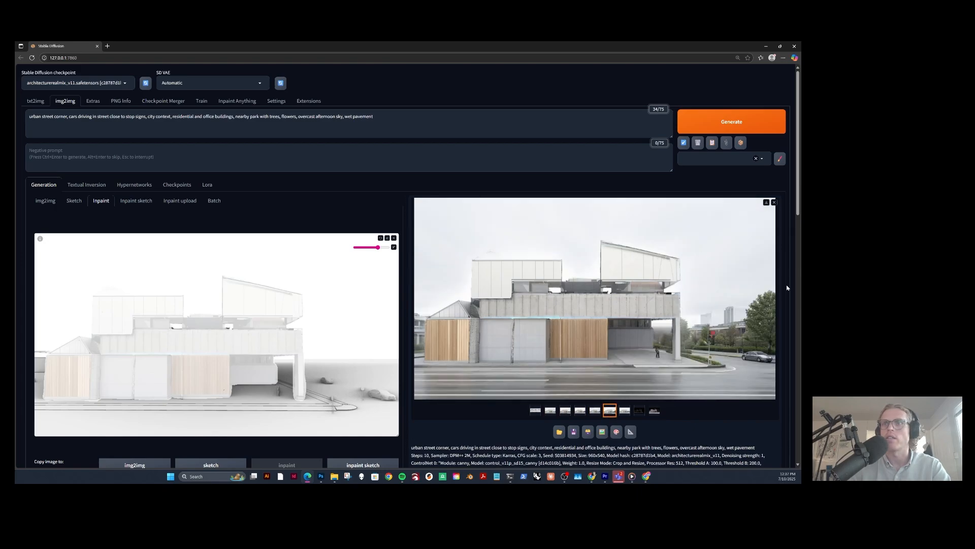
Raise the sampling steps to 20.
{"action": "scroll", "coordinate": [600, 380], "scroll_direction": "down", "scroll_amount": 3}
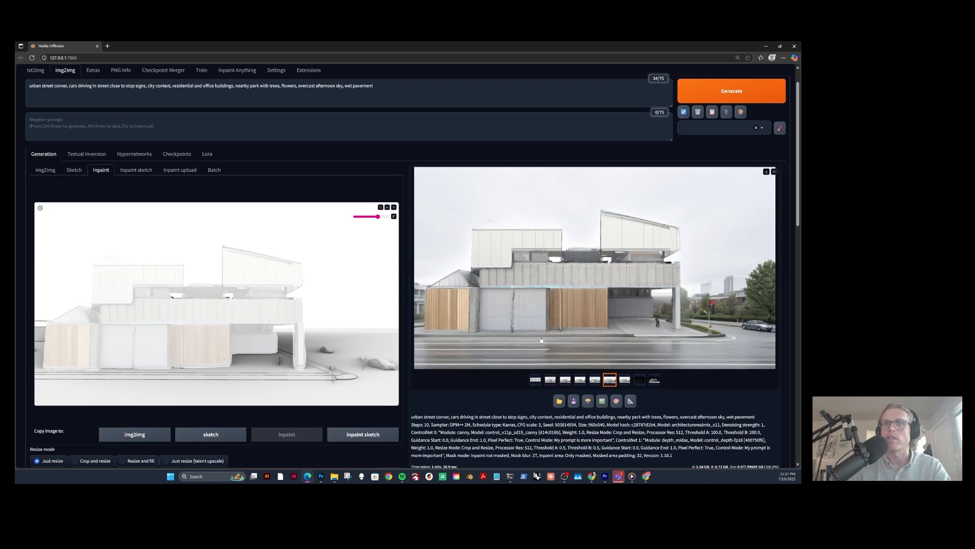
{"action": "scroll", "coordinate": [390, 309], "scroll_direction": "down", "scroll_amount": 2}
{"action": "scroll", "coordinate": [390, 356], "scroll_direction": "down", "scroll_amount": 5}
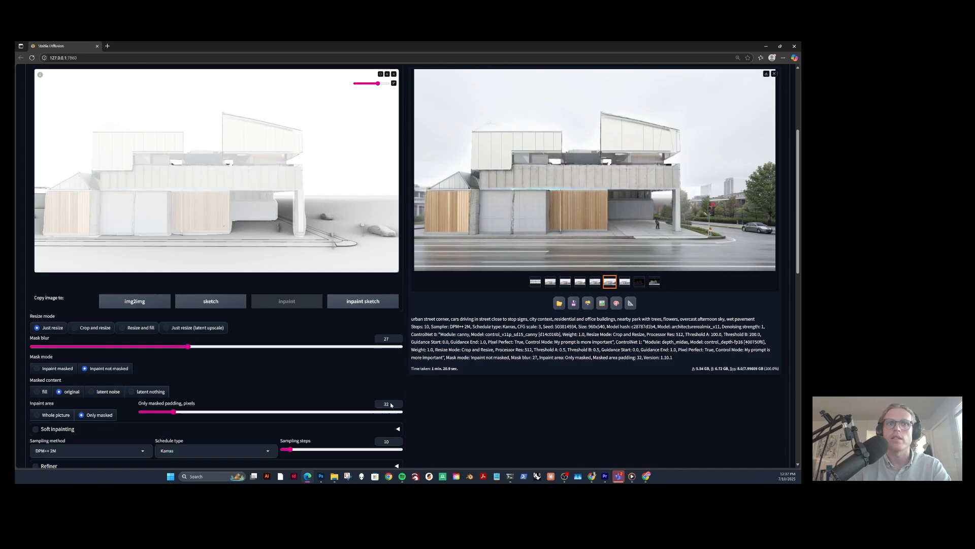
{"action": "left_click", "coordinate": [397, 357]}
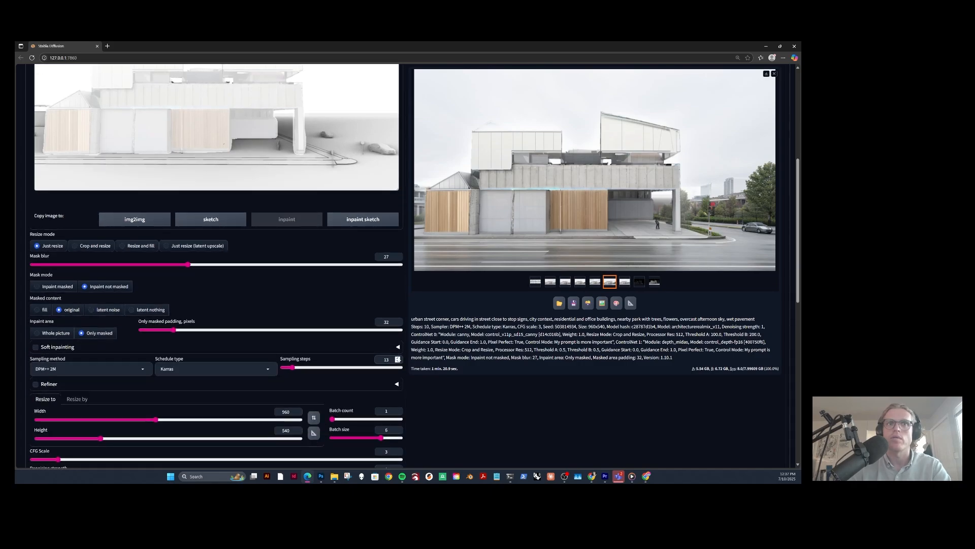
{"action": "left_click", "coordinate": [398, 357]}
{"action": "left_click", "coordinate": [398, 357]}
{"action": "left_click", "coordinate": [397, 357]}
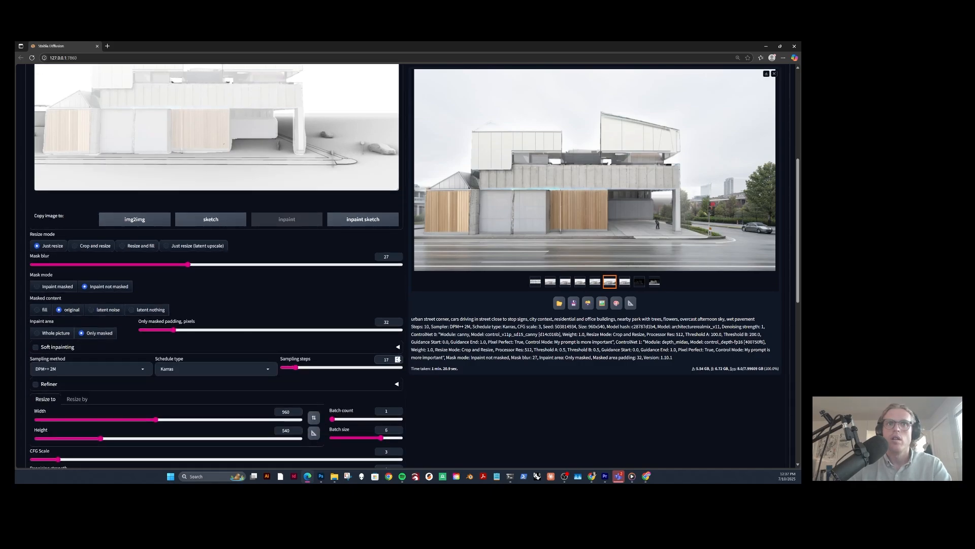
Replace the prompt with a detailed downtown Cleveland street corner description, including curved asphalt road, historic brick buildings and soft overcast Great Lakes lighting, and generate.
{"action": "scroll", "coordinate": [407, 358], "scroll_direction": "up", "scroll_amount": 5}
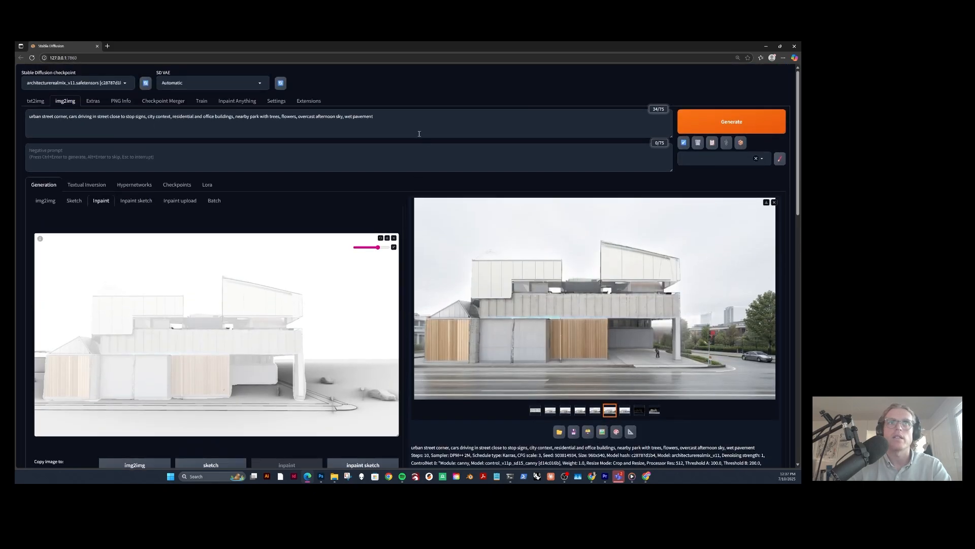
{"action": "left_click", "coordinate": [420, 134]}
{"action": "key", "text": "ctrl+a"}
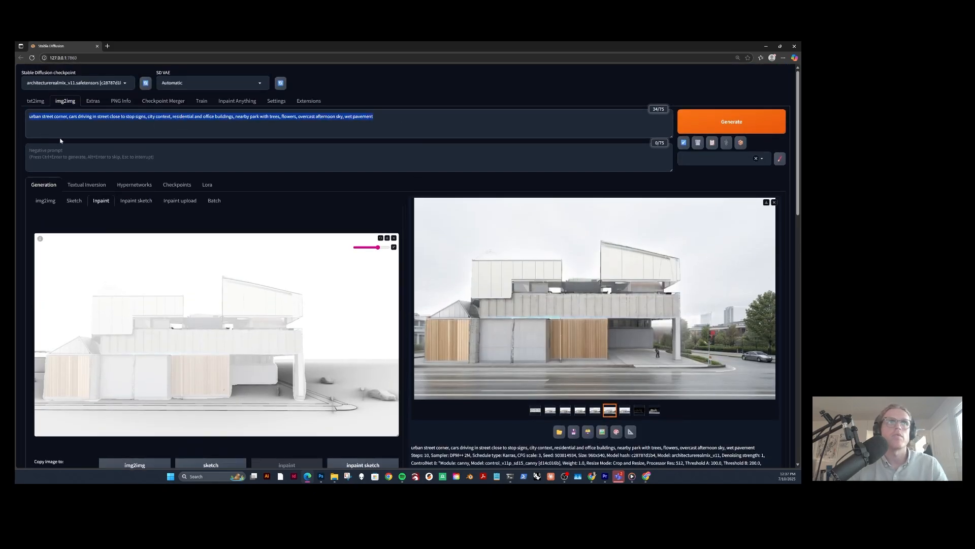
{"action": "type", "text": "Urban street corner with curved asphalt road and concrete sidewalk, crosswalk leading toward a large commercial building with historic brick and glass facade, traditional storefronts lining the street, mix of historic and modern mid-rise buildings in downtown Cleveland background, mature street trees providing natural canopy, soft overcast Great Lakes lighting creating even illumination, industrial heritage architecture with renovated warehouses, classic Midwest urban planning, vintage streetlights and urban infrastructure, Cuyahoga River district atmosphere, high quality architectural visualization, photorealistic rendering, rust belt urban revitalization design"}
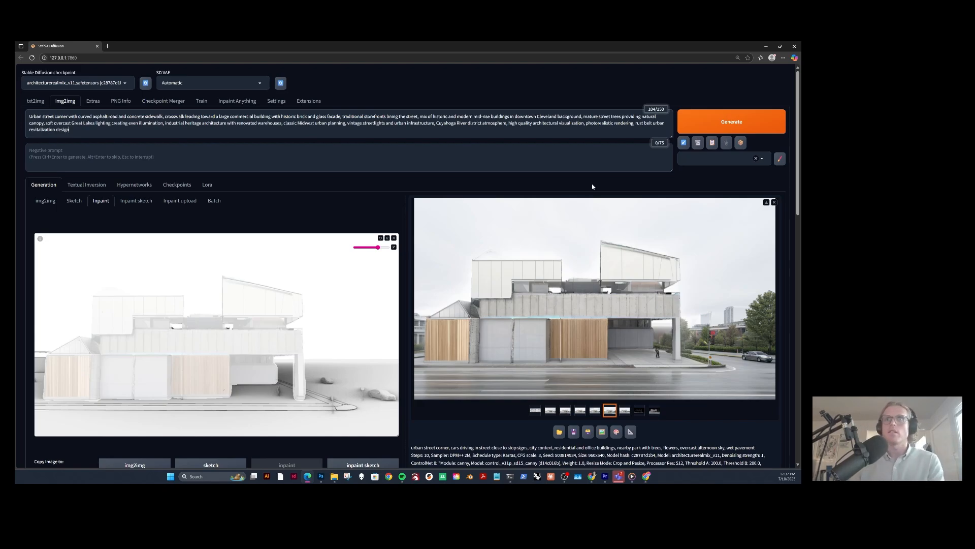
{"action": "left_click", "coordinate": [707, 128]}
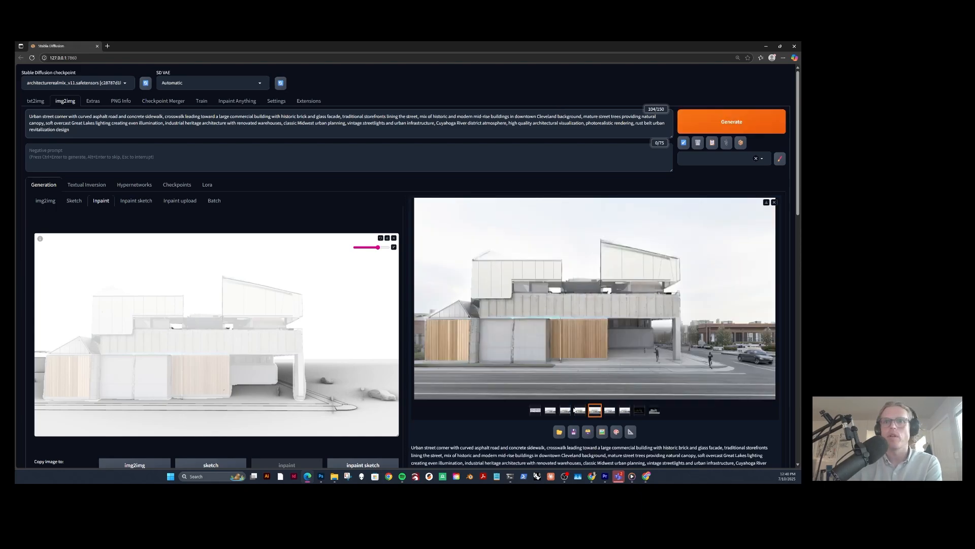
Review the first to fifth Cleveland street context variants in order and stay on the fifth.
{"action": "left_click", "coordinate": [551, 411]}
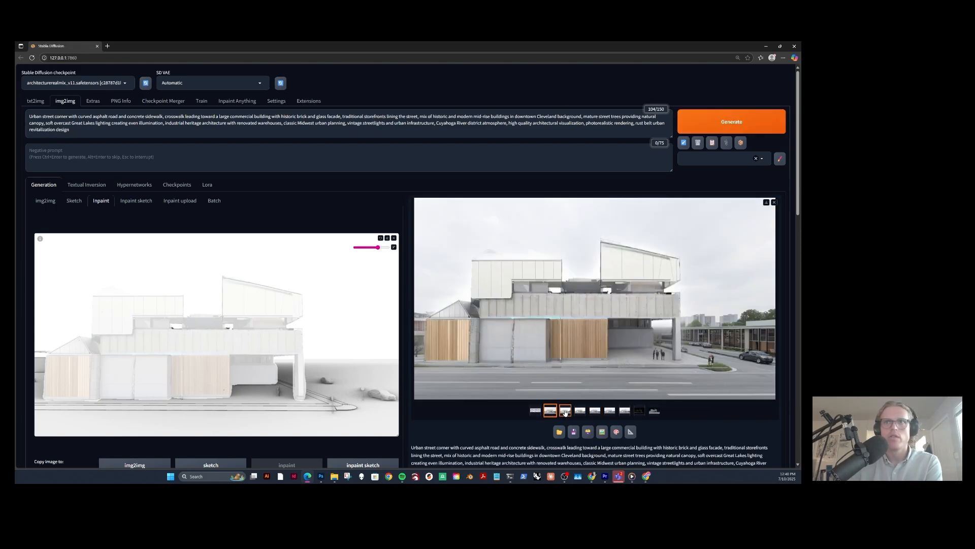
{"action": "left_click", "coordinate": [565, 411]}
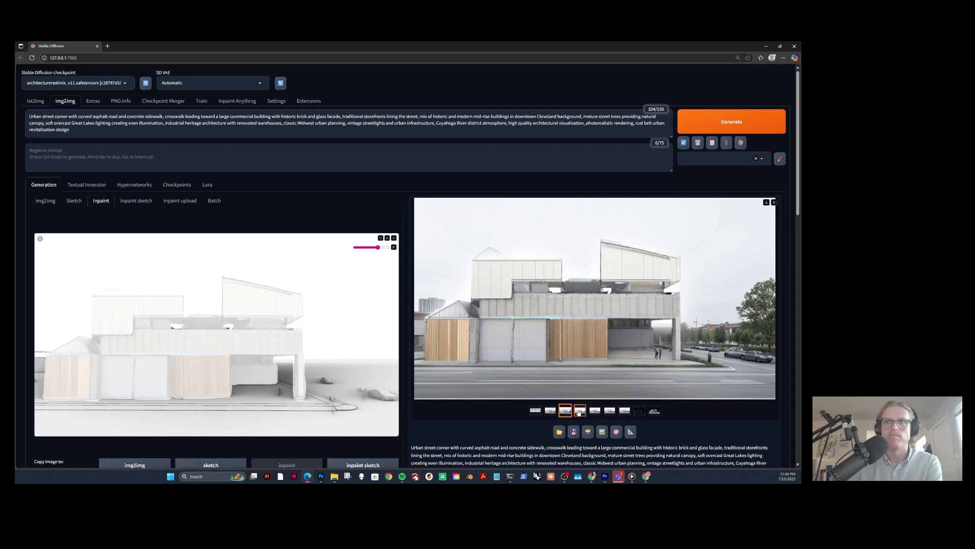
{"action": "left_click", "coordinate": [579, 412]}
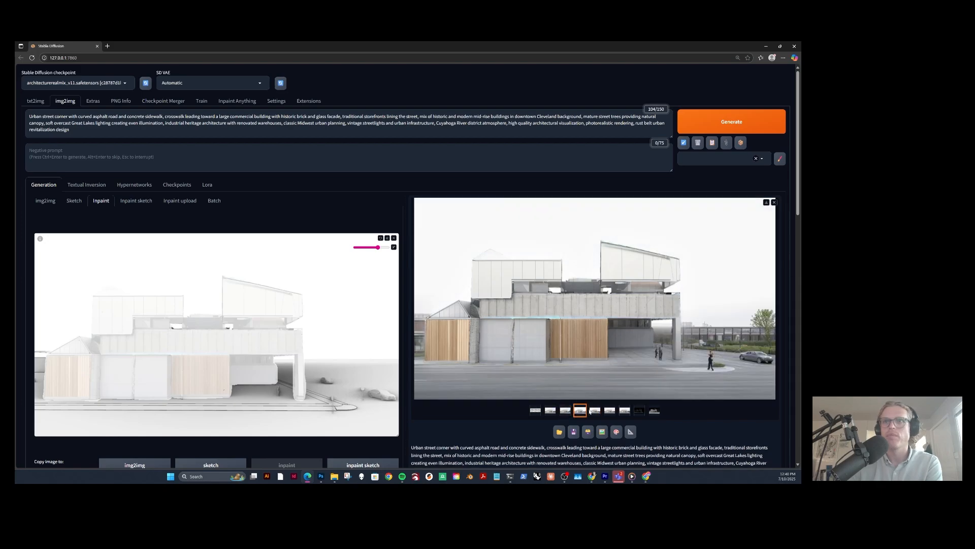
{"action": "left_click", "coordinate": [594, 412]}
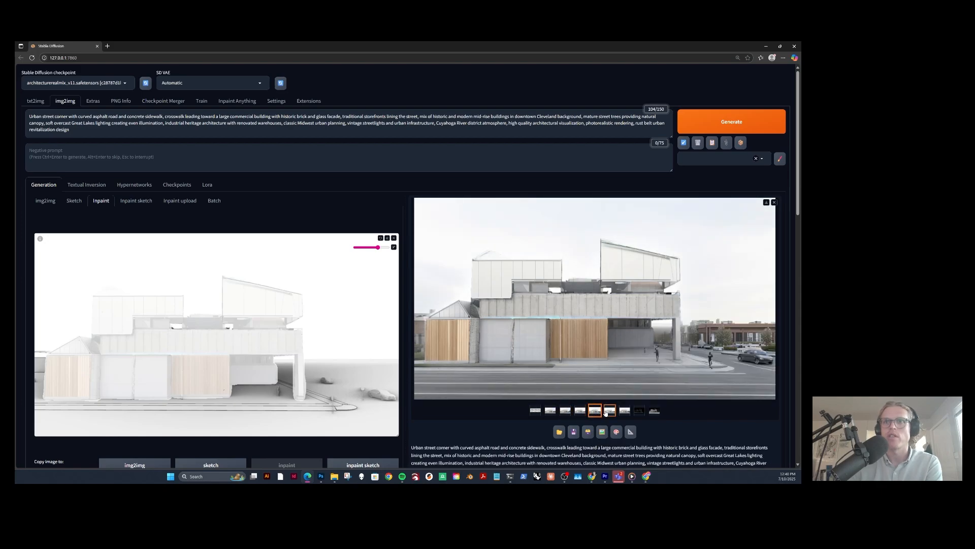
{"action": "scroll", "coordinate": [337, 252], "scroll_direction": "down", "scroll_amount": 2}
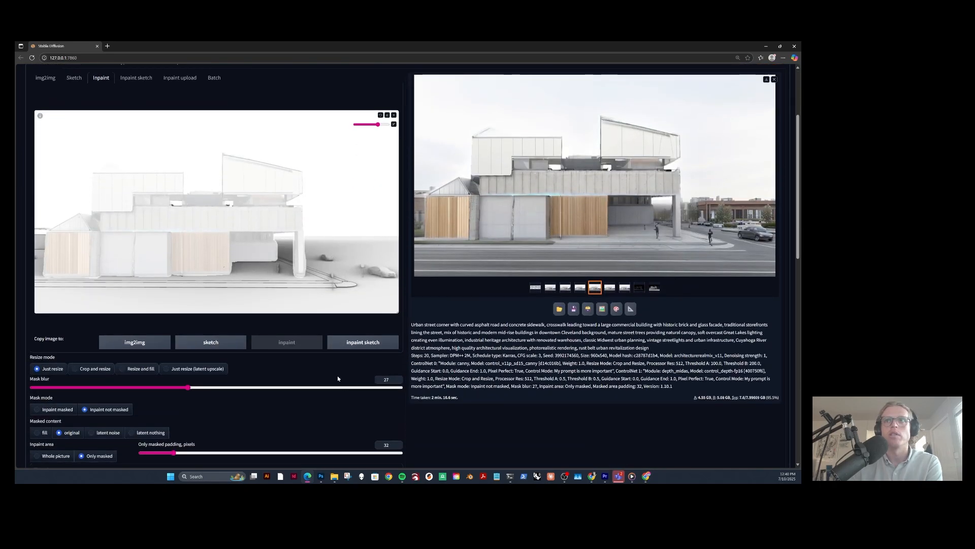
{"action": "scroll", "coordinate": [427, 207], "scroll_direction": "up", "scroll_amount": 1}
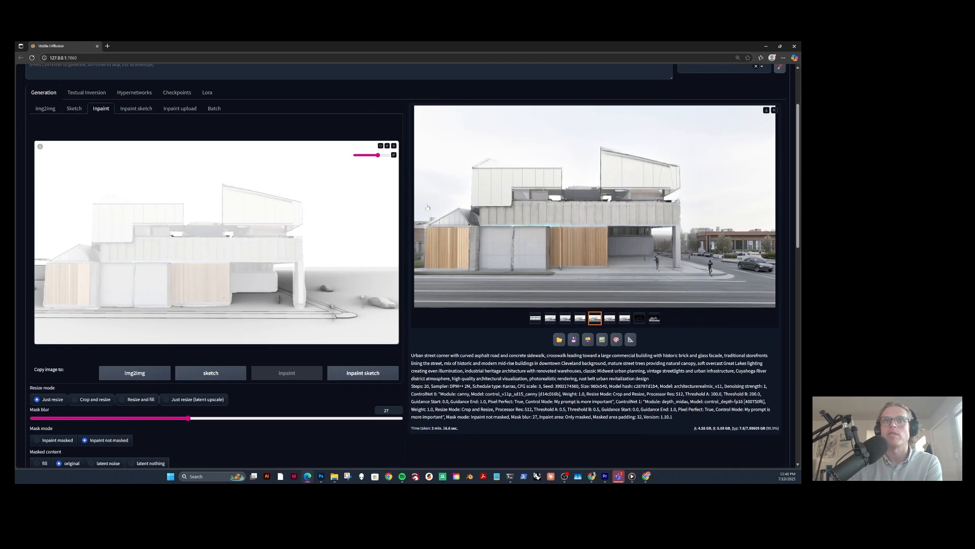
{"action": "left_click", "coordinate": [608, 320]}
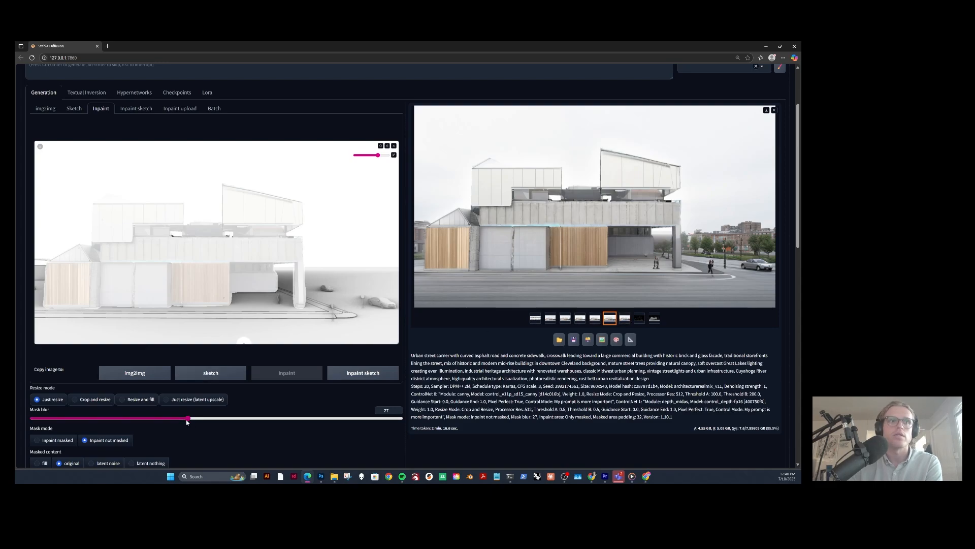
Lower the mask blur to 9 and the sampling steps to 10.
{"action": "left_click_drag", "start_coordinate": [188, 418], "coordinate": [85, 418]}
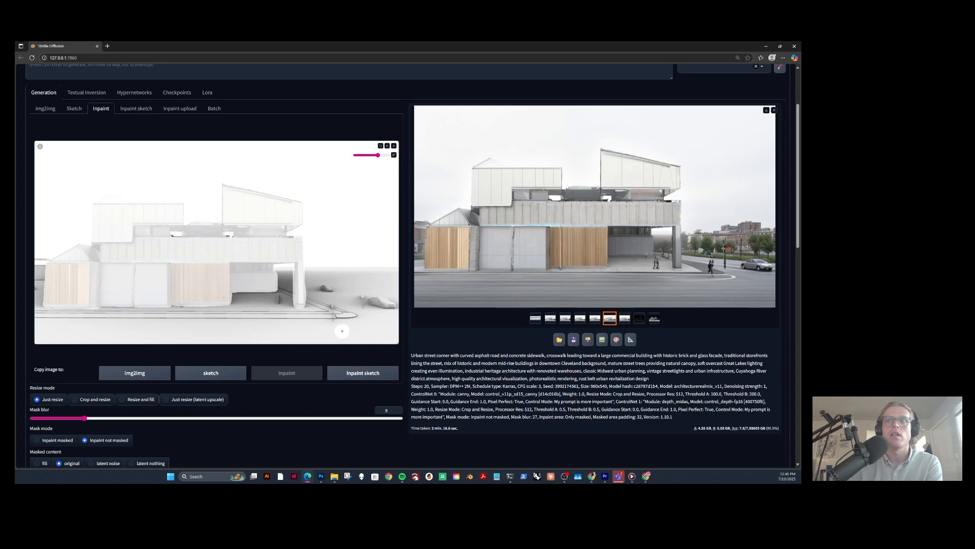
{"action": "scroll", "coordinate": [601, 254], "scroll_direction": "down", "scroll_amount": 3}
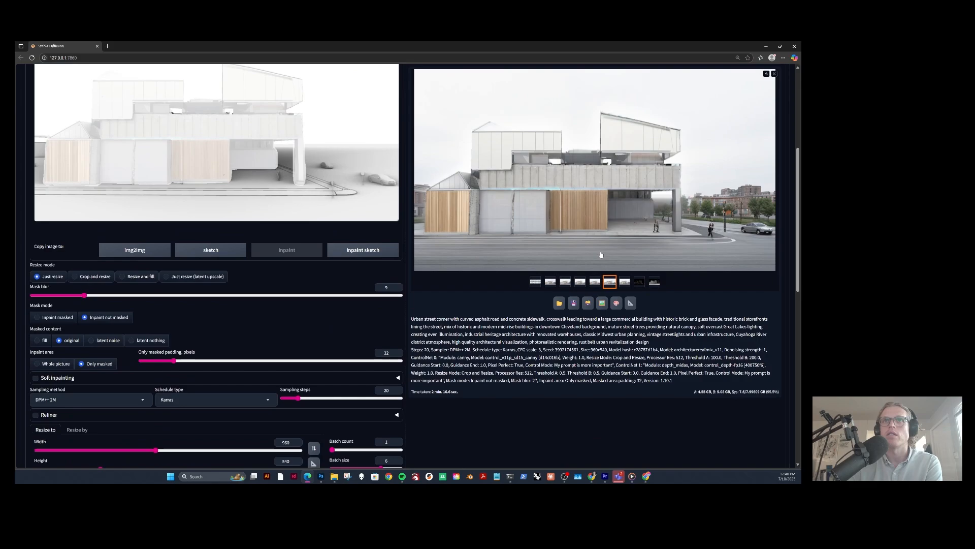
{"action": "scroll", "coordinate": [601, 255], "scroll_direction": "up", "scroll_amount": 3}
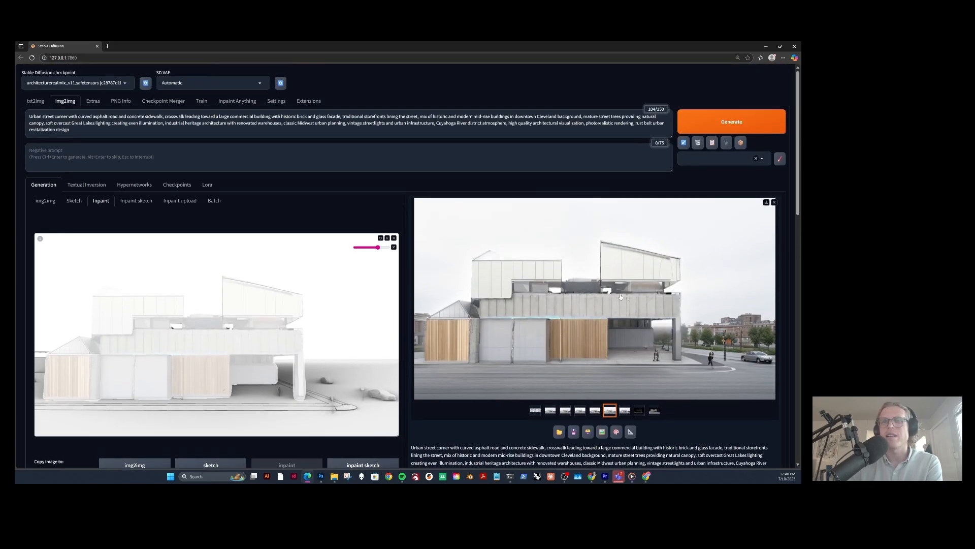
{"action": "scroll", "coordinate": [619, 297], "scroll_direction": "down", "scroll_amount": 2}
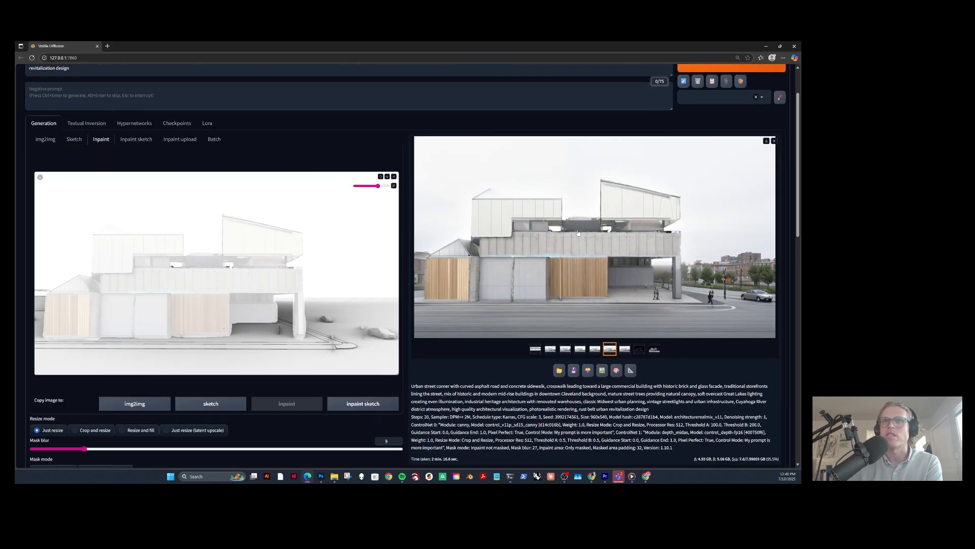
{"action": "scroll", "coordinate": [578, 232], "scroll_direction": "down", "scroll_amount": 3}
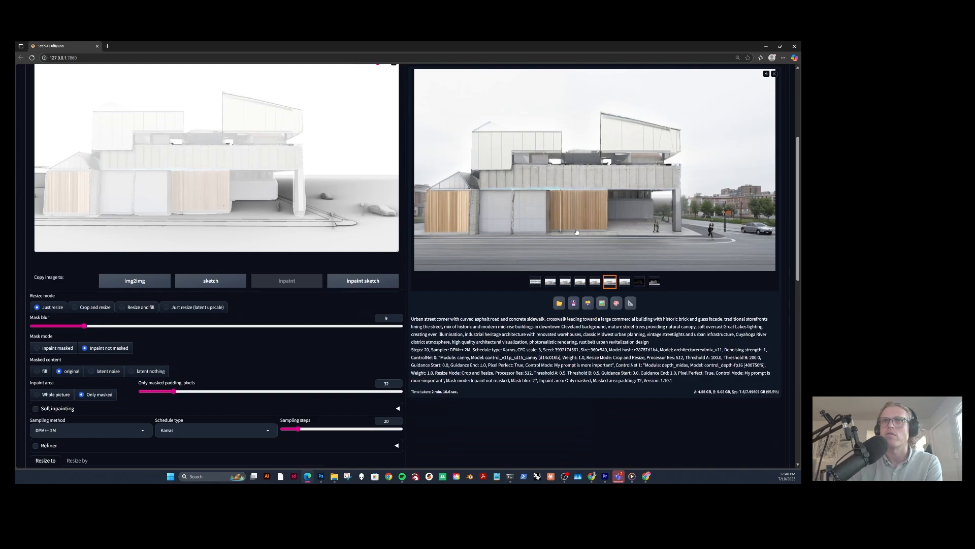
{"action": "scroll", "coordinate": [340, 334], "scroll_direction": "down", "scroll_amount": 2}
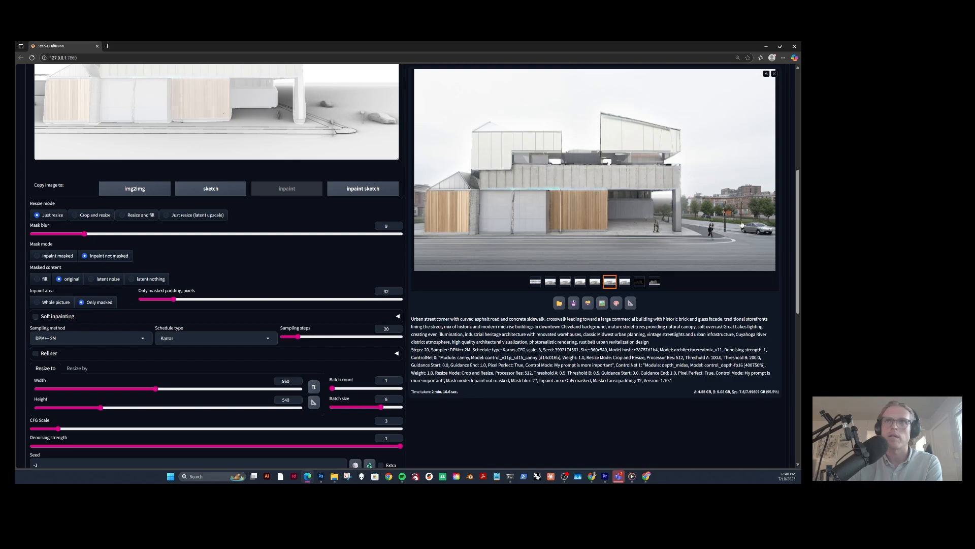
{"action": "scroll", "coordinate": [401, 335], "scroll_direction": "up", "scroll_amount": 3}
{"action": "scroll", "coordinate": [396, 350], "scroll_direction": "down", "scroll_amount": 3}
{"action": "triple_click", "coordinate": [398, 331]}
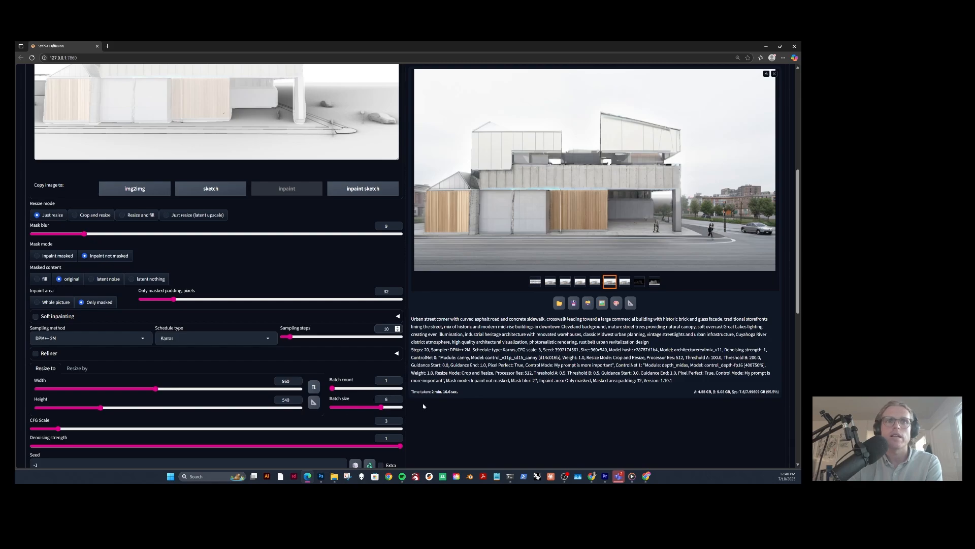
Switch the Stable Diffusion checkpoint to the juggernautXL_ragnarokBy model.
{"action": "scroll", "coordinate": [429, 407], "scroll_direction": "up", "scroll_amount": 4}
{"action": "scroll", "coordinate": [568, 263], "scroll_direction": "up", "scroll_amount": 1}
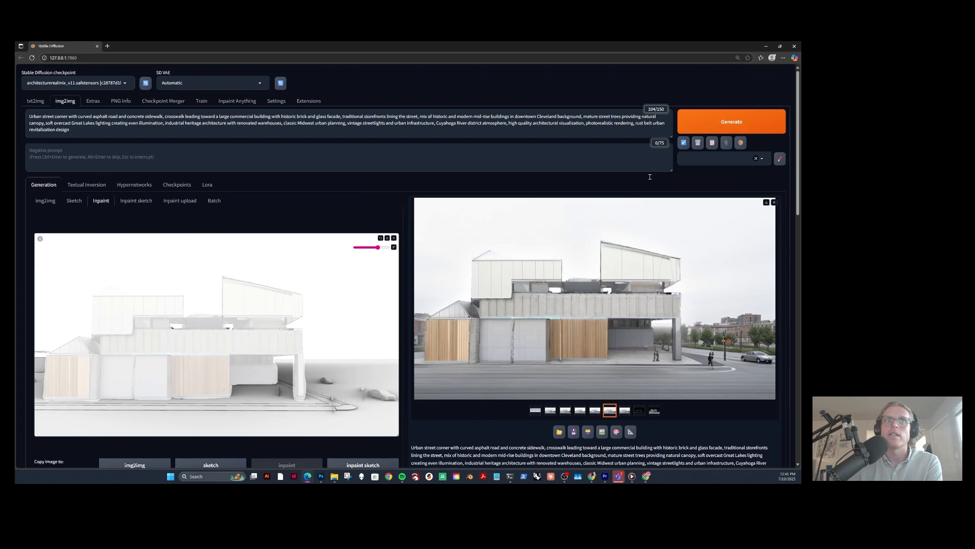
{"action": "scroll", "coordinate": [648, 178], "scroll_direction": "down", "scroll_amount": 2}
{"action": "scroll", "coordinate": [357, 280], "scroll_direction": "up", "scroll_amount": 2}
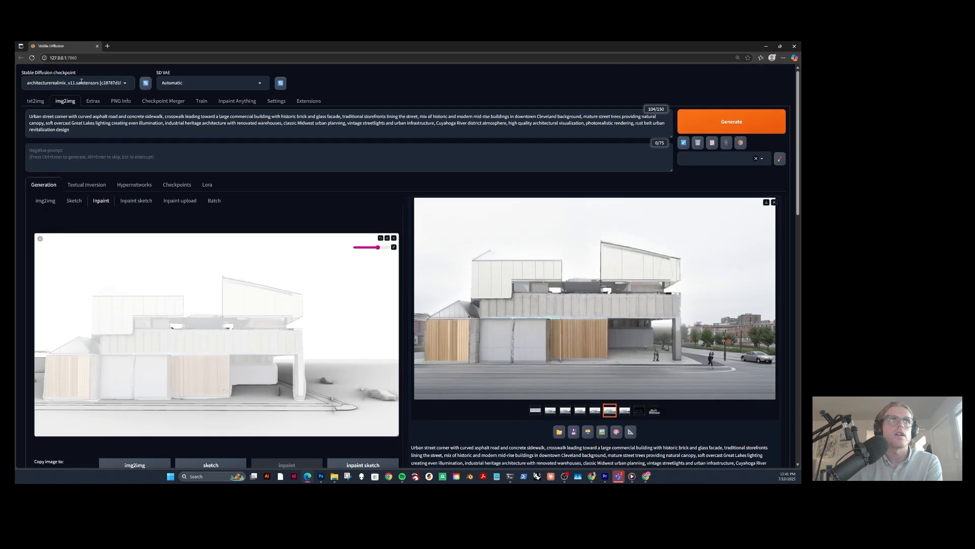
{"action": "left_click", "coordinate": [81, 82]}
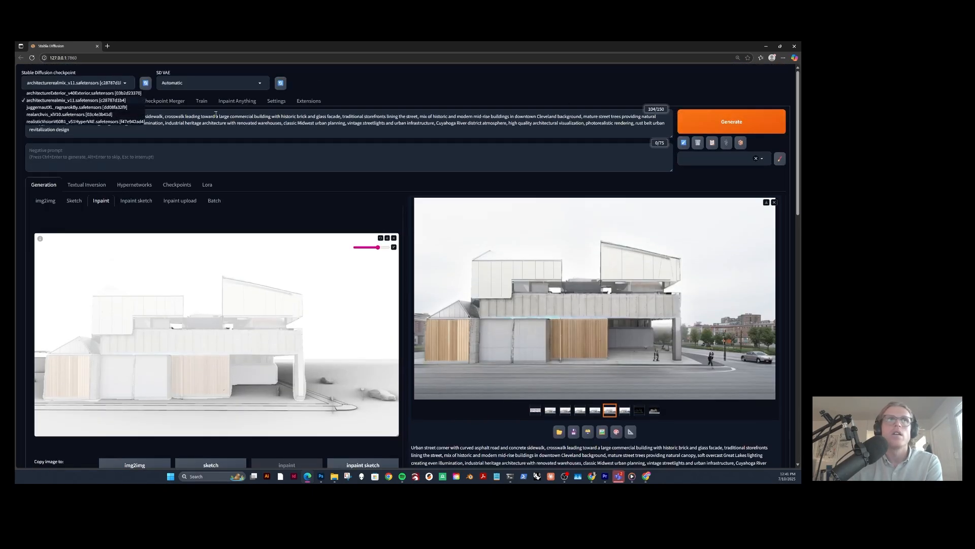
{"action": "left_click", "coordinate": [55, 108]}
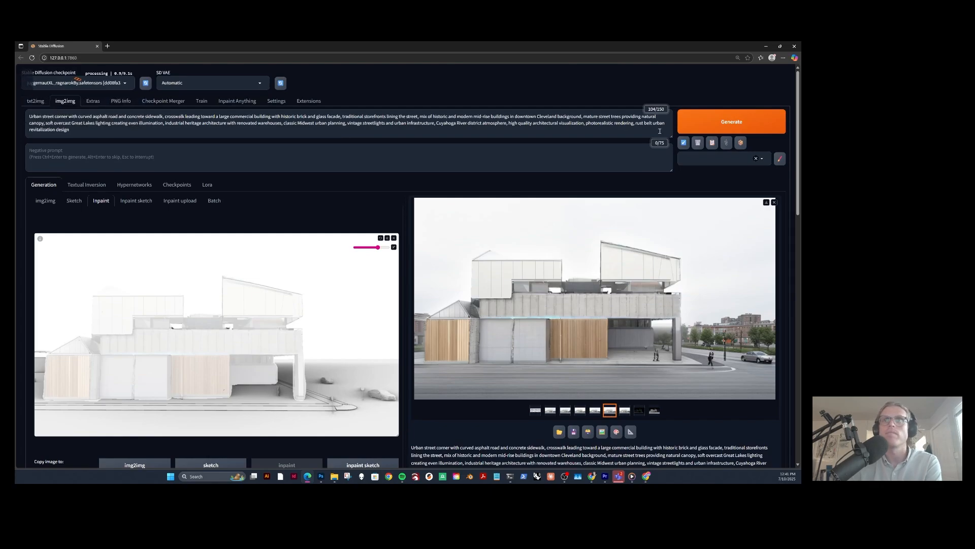
Append the Perspectival_1 LoRA with weight 1 to the end of the prompt and generate a new batch.
{"action": "left_click", "coordinate": [107, 131]}
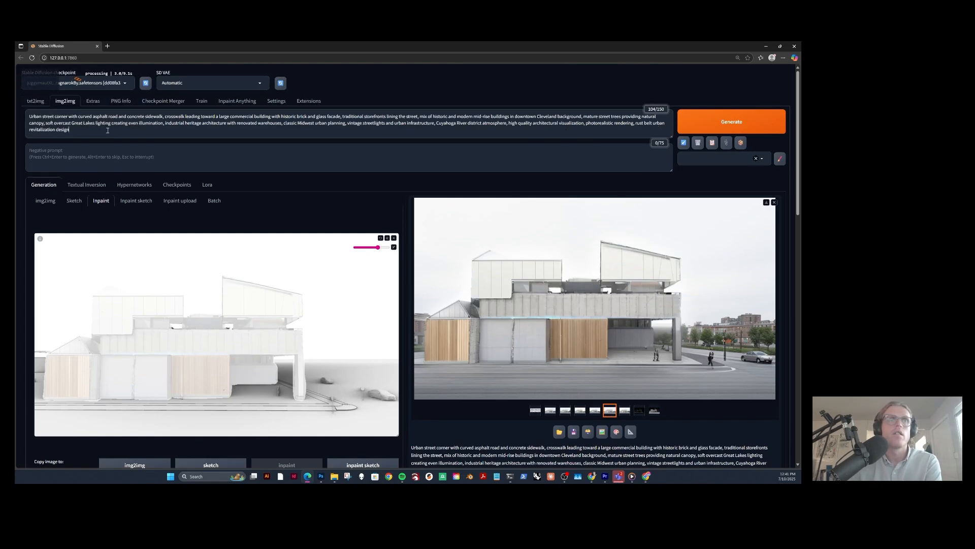
{"action": "left_click", "coordinate": [207, 185]}
{"action": "left_click", "coordinate": [197, 286]}
{"action": "left_click", "coordinate": [44, 184]}
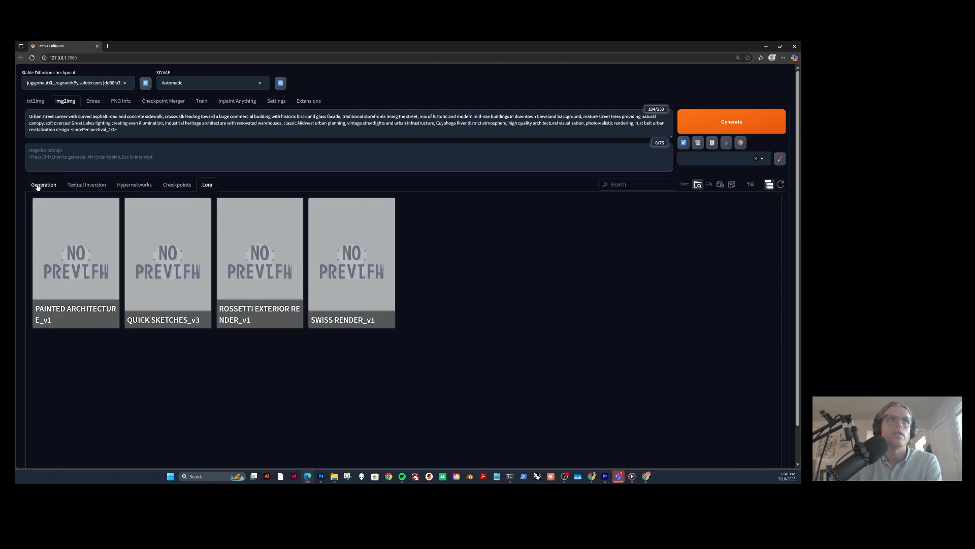
{"action": "left_click", "coordinate": [715, 123]}
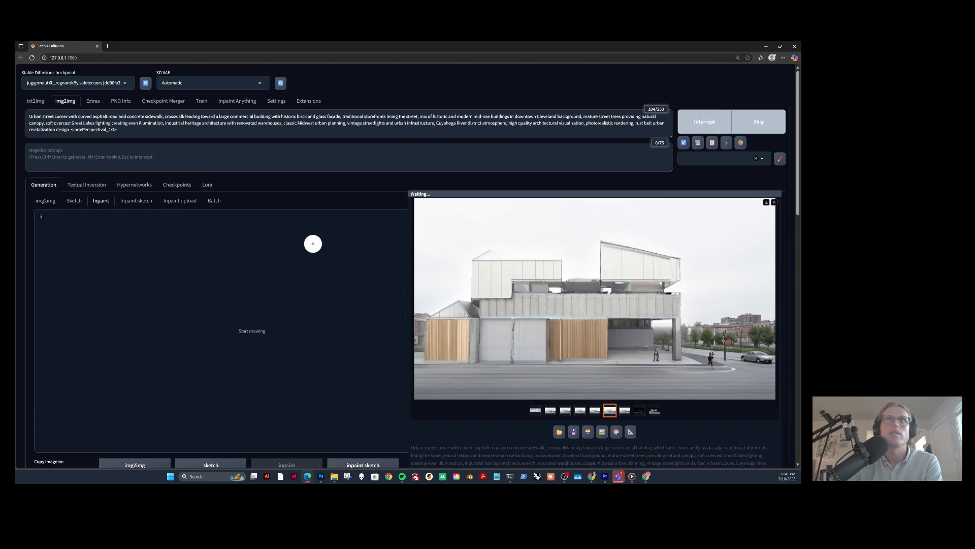
{"action": "scroll", "coordinate": [325, 239], "scroll_direction": "down", "scroll_amount": 3}
{"action": "scroll", "coordinate": [463, 401], "scroll_direction": "up", "scroll_amount": 4}
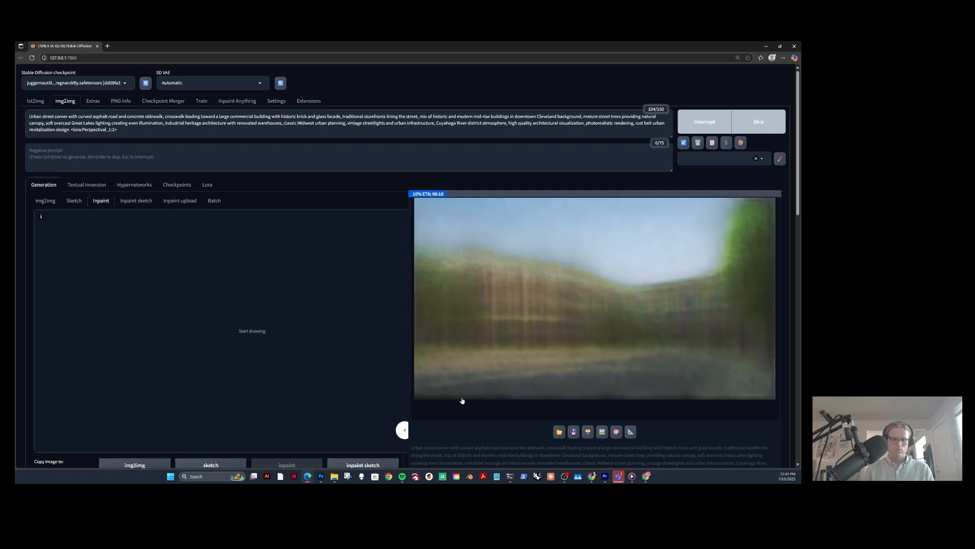
Refresh the model list for the Depth ControlNet unit and set its model to control_xl_depth.
{"action": "left_click", "coordinate": [691, 127]}
{"action": "scroll", "coordinate": [426, 272], "scroll_direction": "down", "scroll_amount": 15}
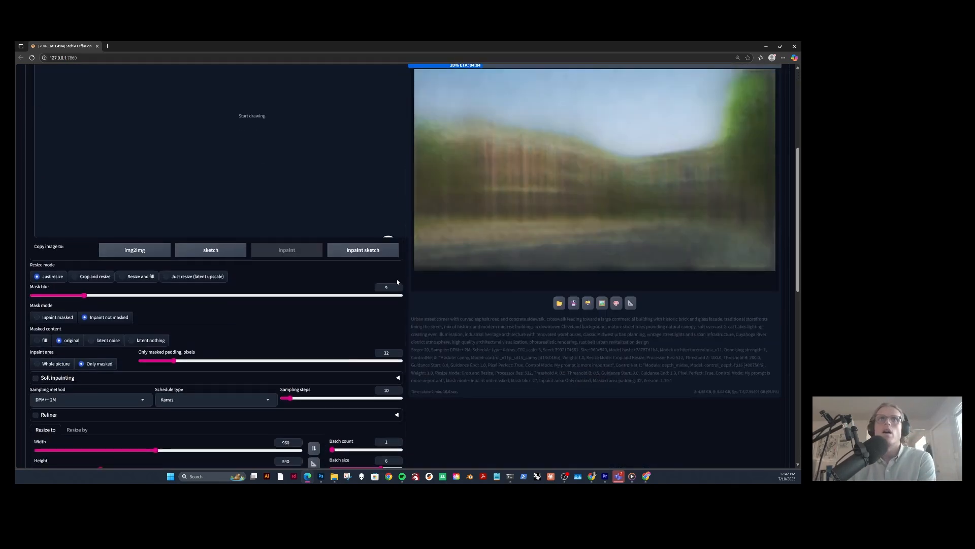
{"action": "left_click", "coordinate": [279, 365]}
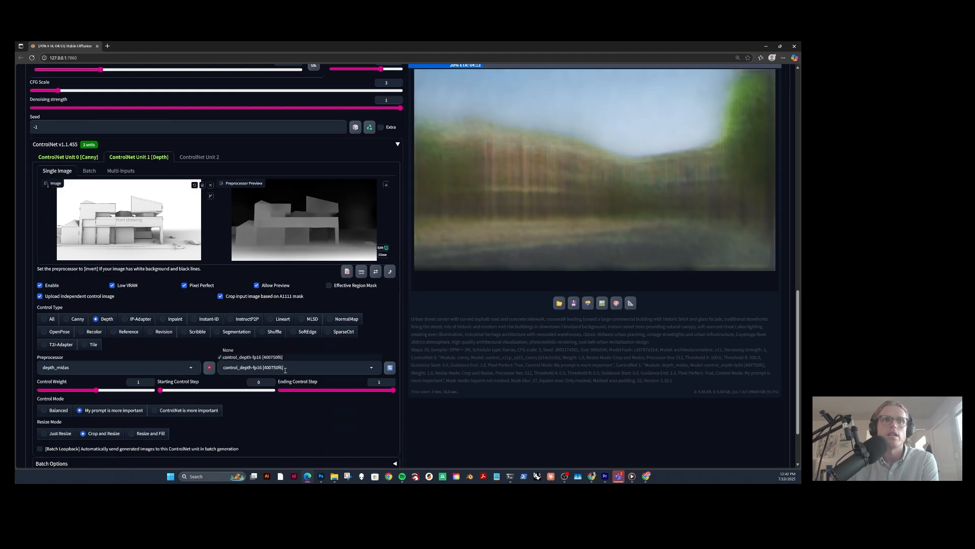
{"action": "left_click", "coordinate": [370, 369]}
{"action": "left_click", "coordinate": [390, 368]}
{"action": "left_click", "coordinate": [369, 368]}
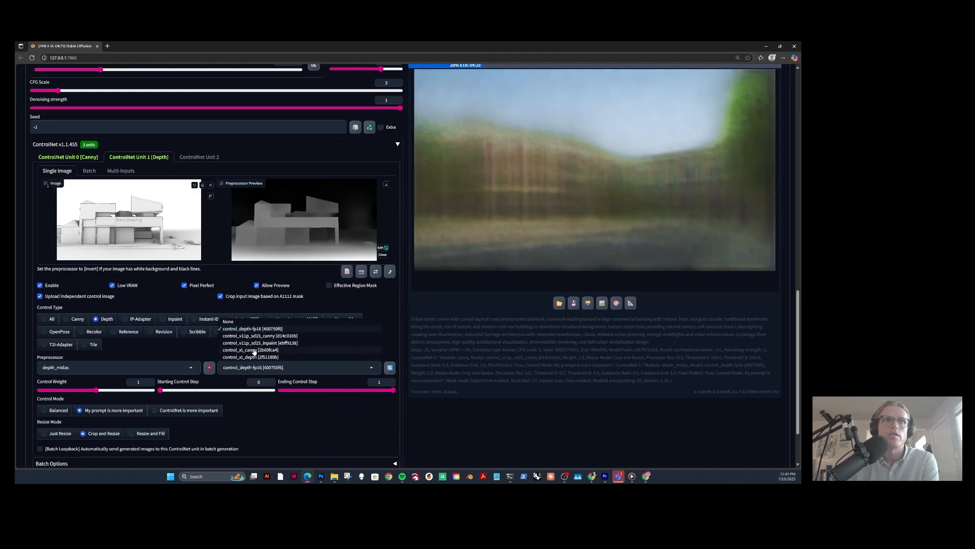
{"action": "left_click", "coordinate": [252, 357]}
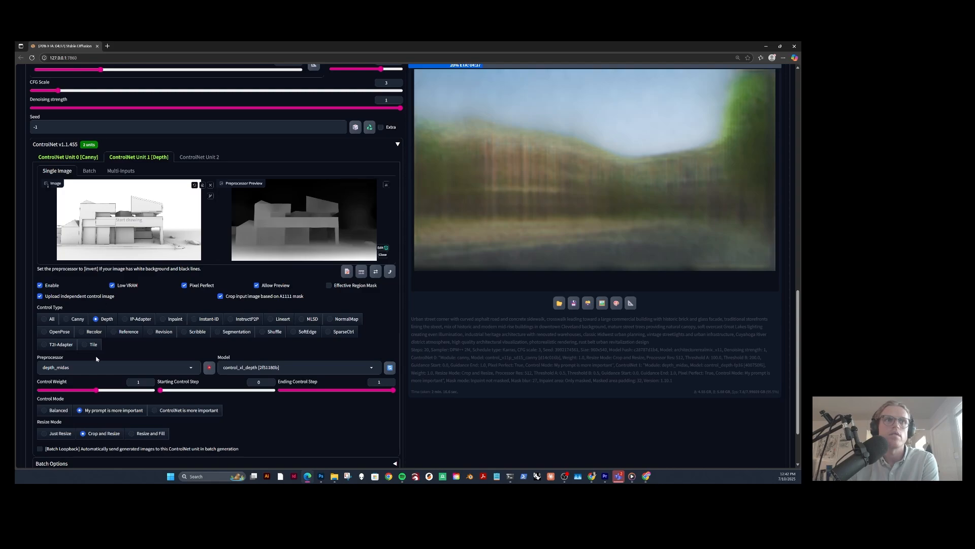
Refresh the model list for the Canny ControlNet unit and set its model to control_xl_canny.
{"action": "left_click", "coordinate": [90, 156]}
{"action": "left_click", "coordinate": [265, 368]}
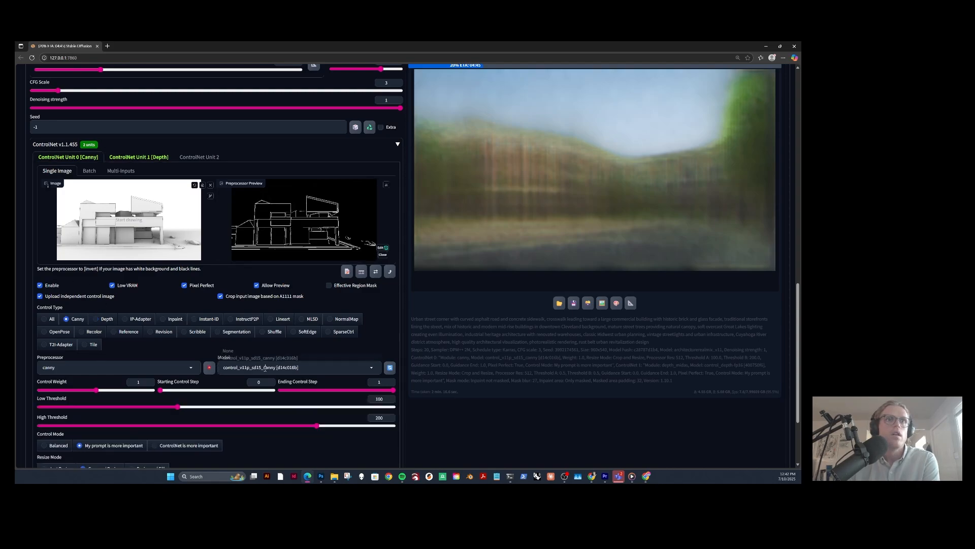
{"action": "left_click", "coordinate": [389, 367]}
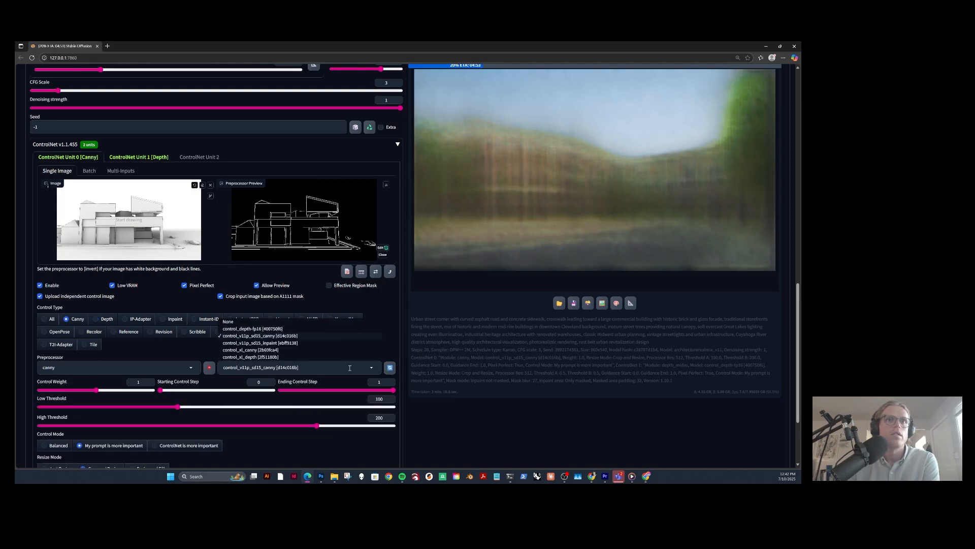
{"action": "left_click", "coordinate": [247, 350]}
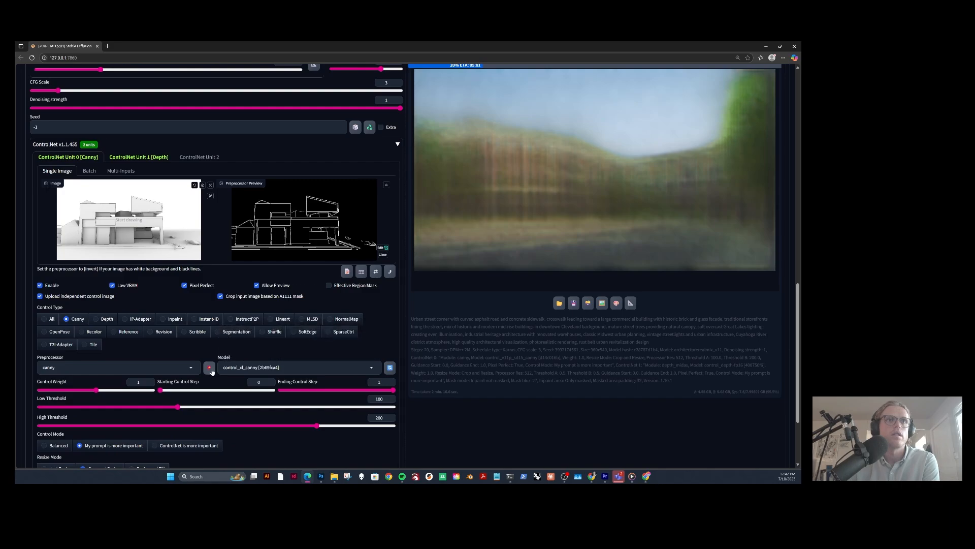
Interrupt the running generation and generate a new batch with the XL ControlNet models.
{"action": "scroll", "coordinate": [335, 276], "scroll_direction": "up", "scroll_amount": 8}
{"action": "scroll", "coordinate": [334, 276], "scroll_direction": "up", "scroll_amount": 4}
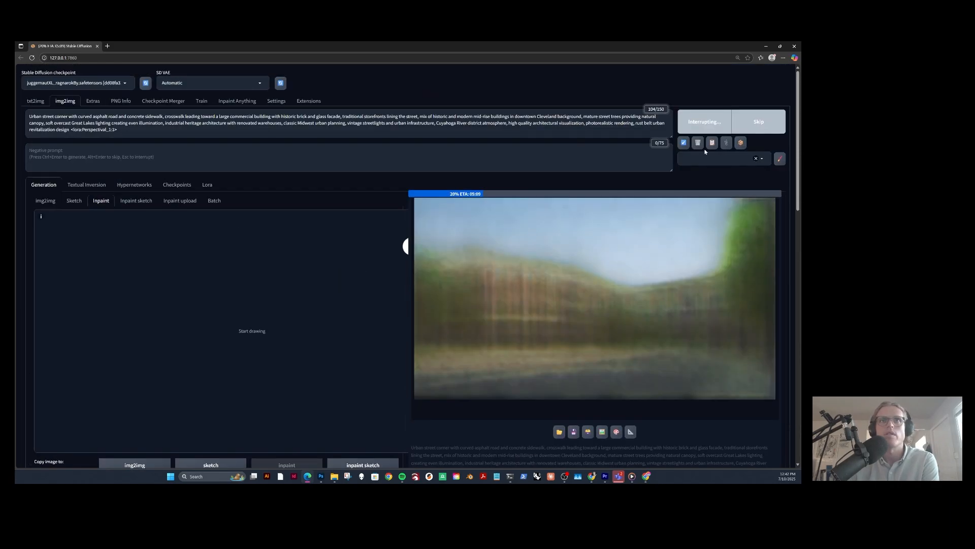
{"action": "left_click", "coordinate": [711, 124]}
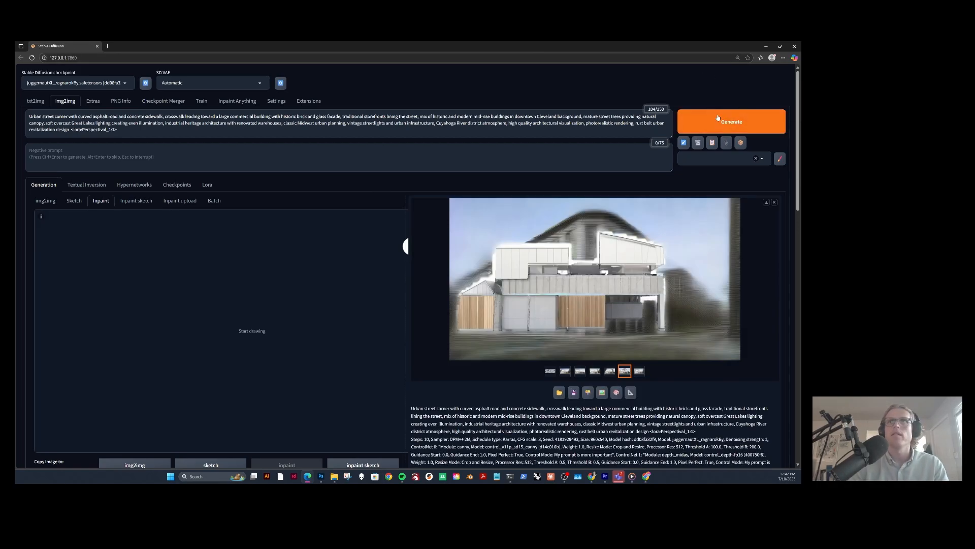
{"action": "left_click", "coordinate": [719, 119]}
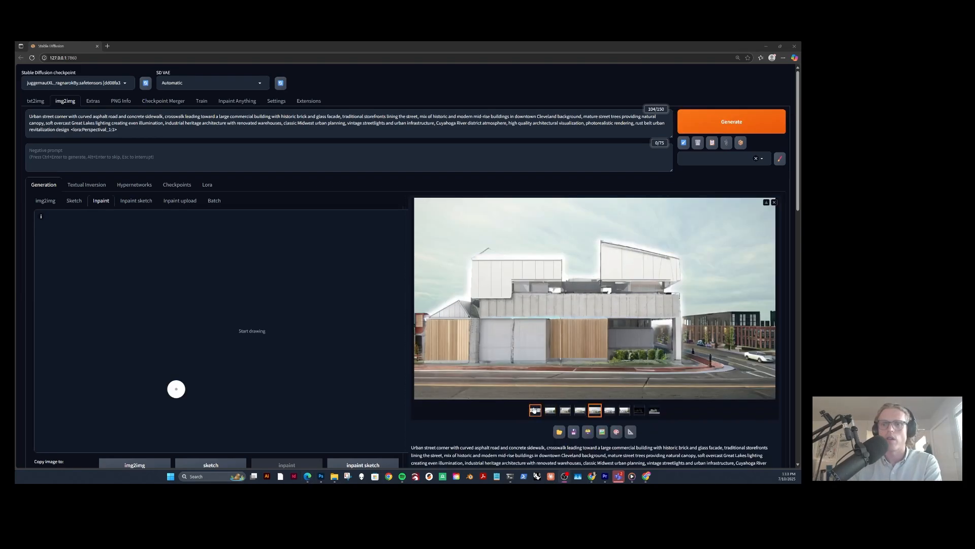
Examine the overview grid of the new batch and the first to sixth street context variants in order.
{"action": "left_click", "coordinate": [534, 410]}
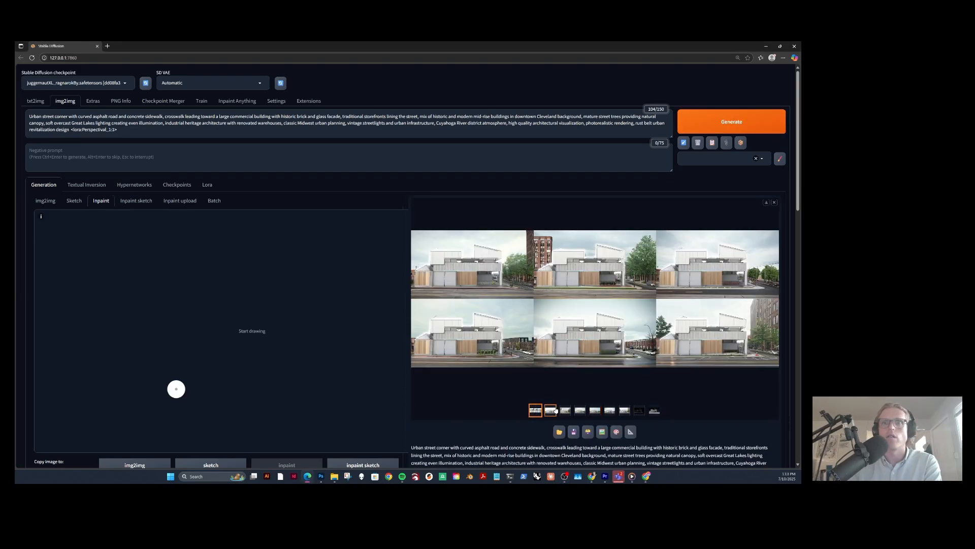
{"action": "left_click", "coordinate": [554, 410]}
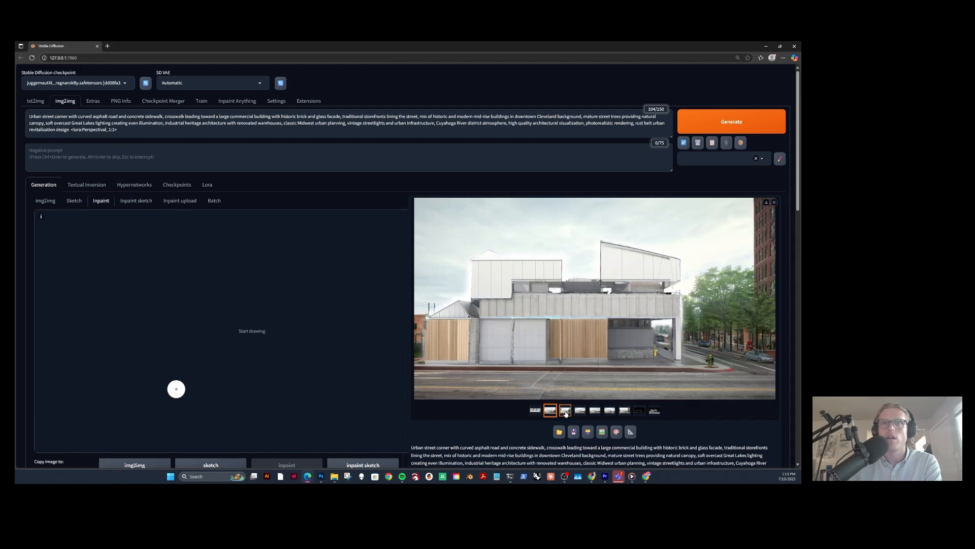
{"action": "left_click", "coordinate": [565, 411]}
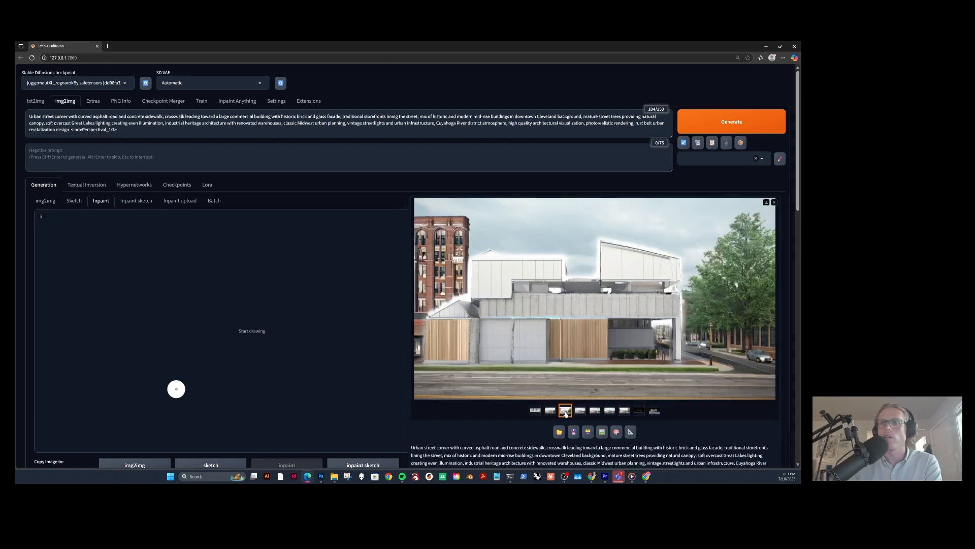
{"action": "left_click", "coordinate": [580, 411]}
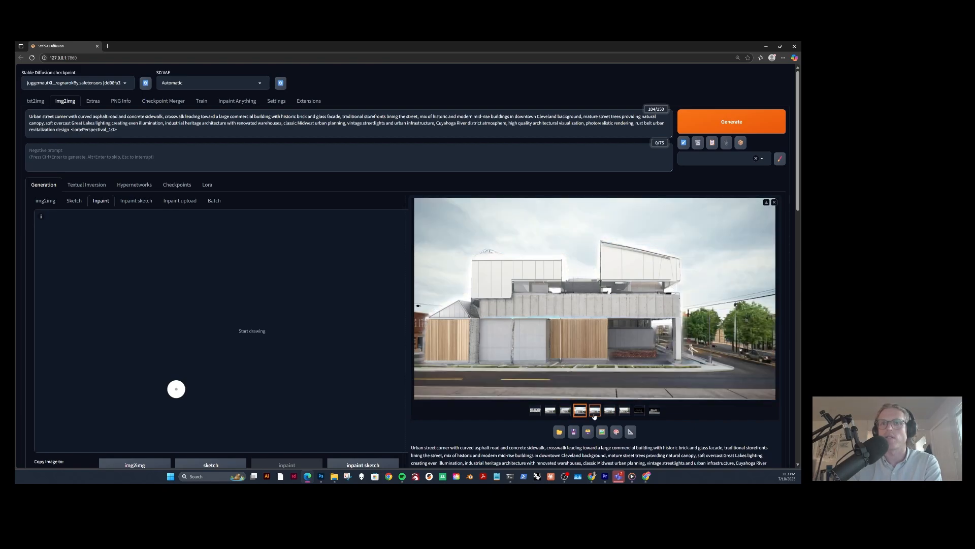
{"action": "left_click", "coordinate": [595, 411]}
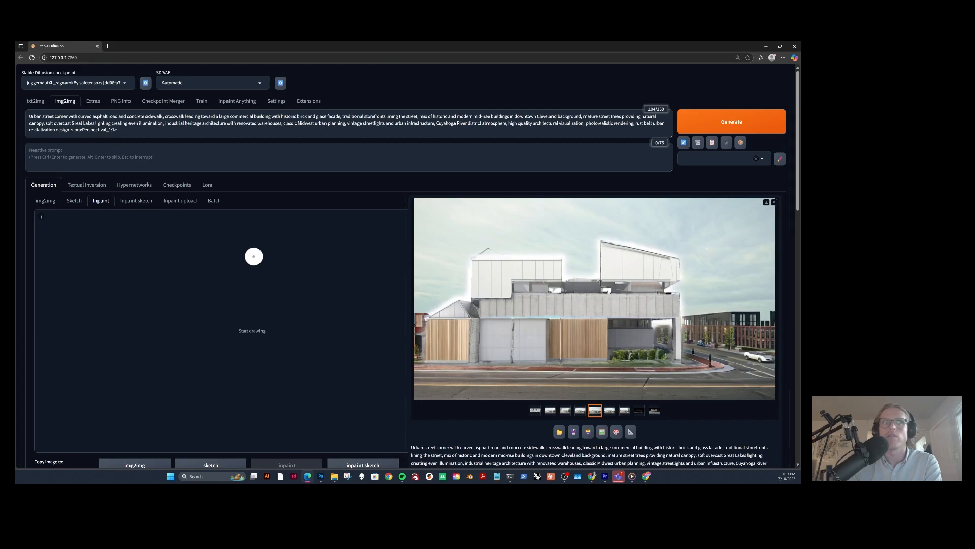
{"action": "scroll", "coordinate": [152, 322], "scroll_direction": "down", "scroll_amount": 4}
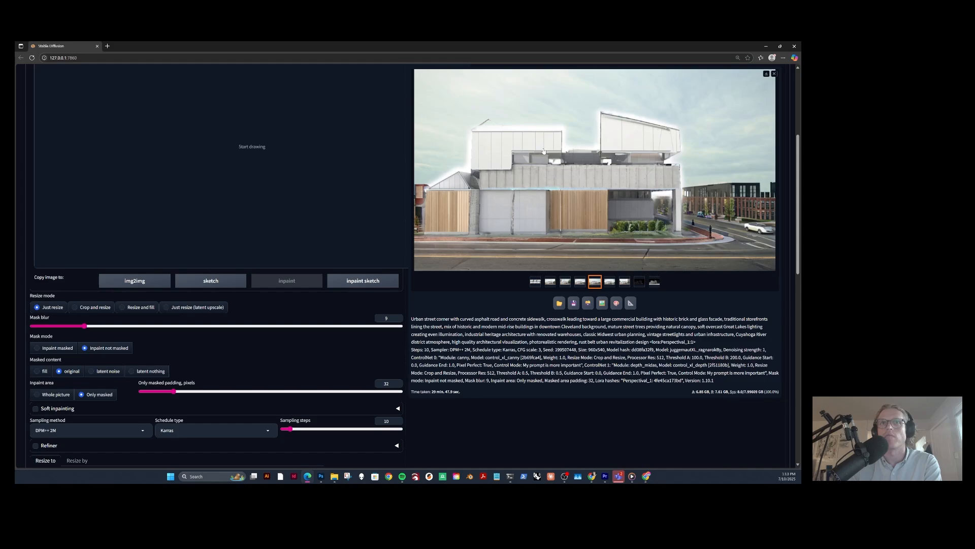
{"action": "left_click", "coordinate": [610, 282]}
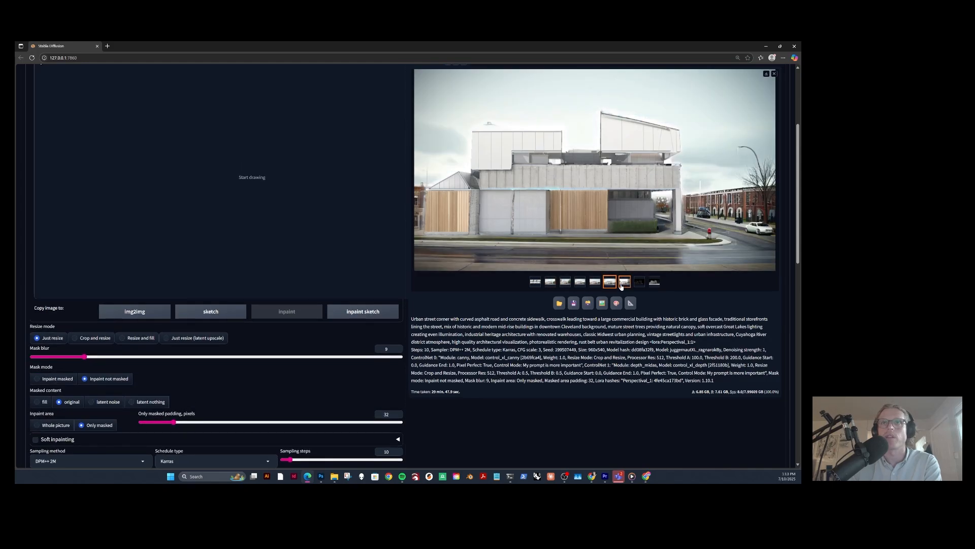
{"action": "scroll", "coordinate": [621, 286], "scroll_direction": "up", "scroll_amount": 1}
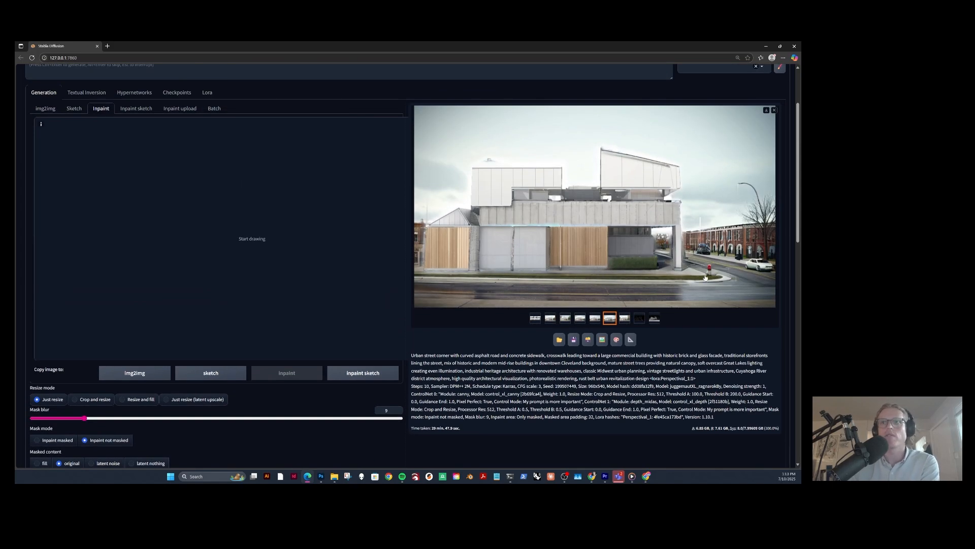
{"action": "scroll", "coordinate": [646, 179], "scroll_direction": "up", "scroll_amount": 1}
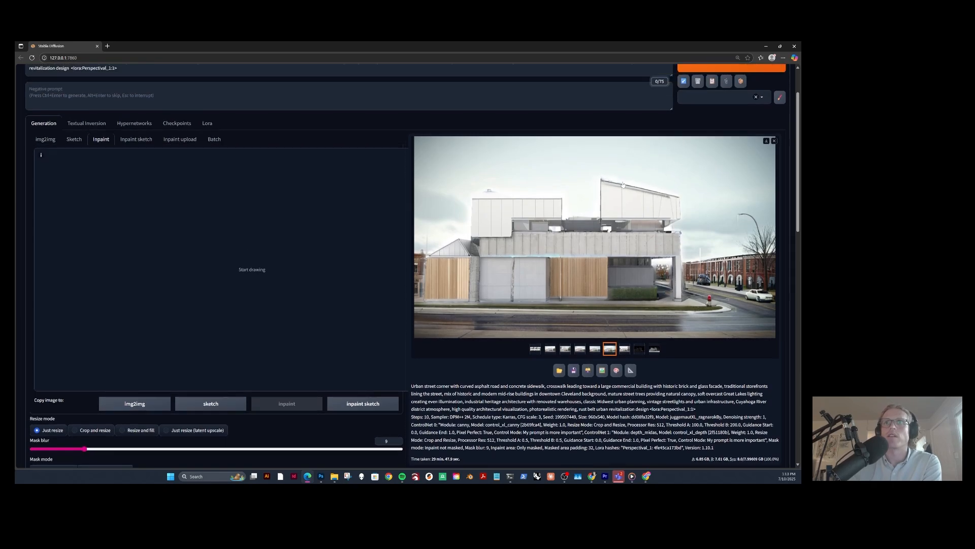
{"action": "left_click", "coordinate": [626, 350]}
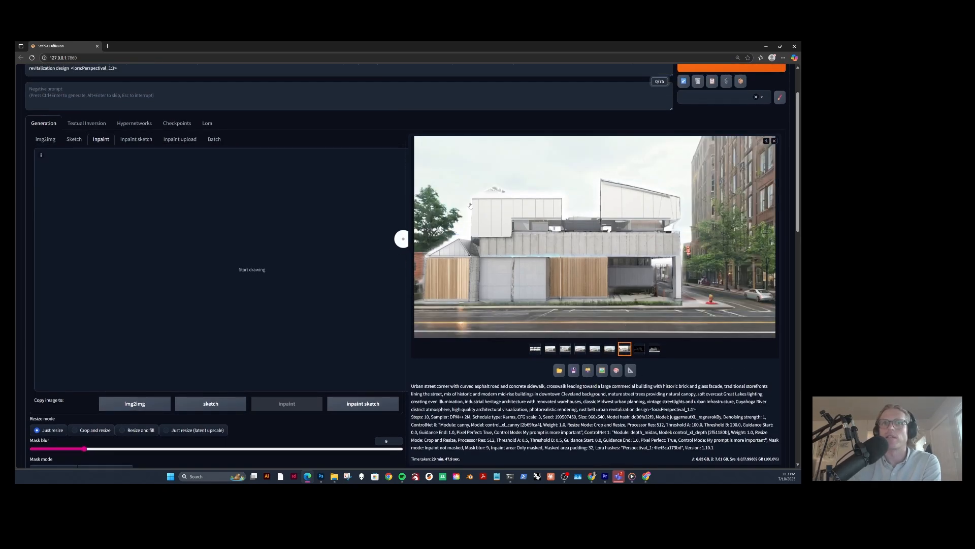
{"action": "scroll", "coordinate": [545, 279], "scroll_direction": "down", "scroll_amount": 1}
{"action": "scroll", "coordinate": [546, 281], "scroll_direction": "up", "scroll_amount": 2}
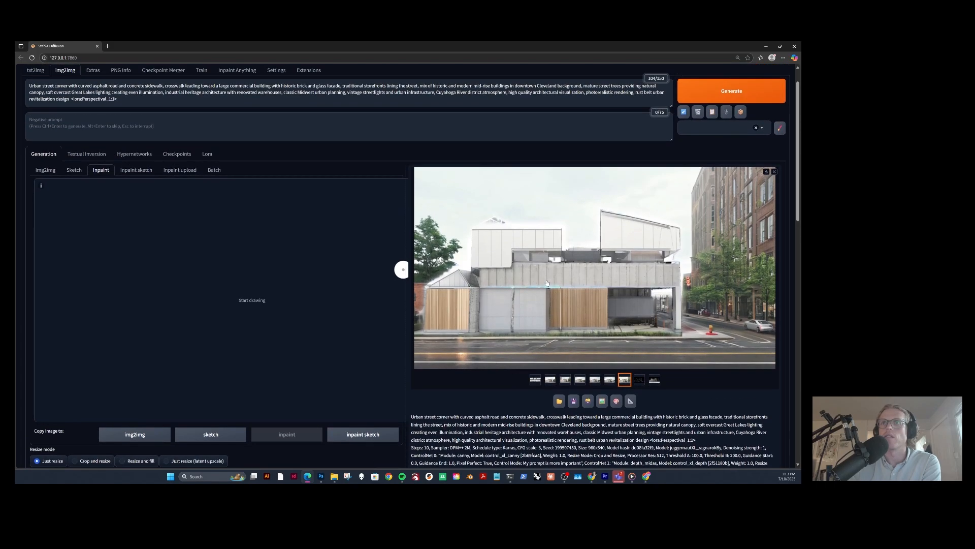
{"action": "scroll", "coordinate": [548, 283], "scroll_direction": "down", "scroll_amount": 1}
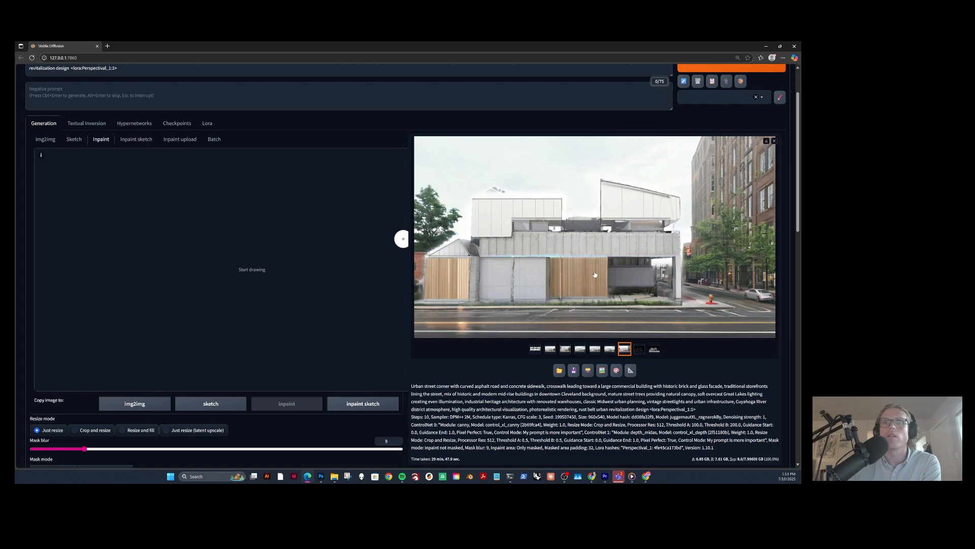
Compare the first five street context variants again, flipping between the first and second.
{"action": "left_click", "coordinate": [550, 350]}
{"action": "left_click", "coordinate": [564, 350]}
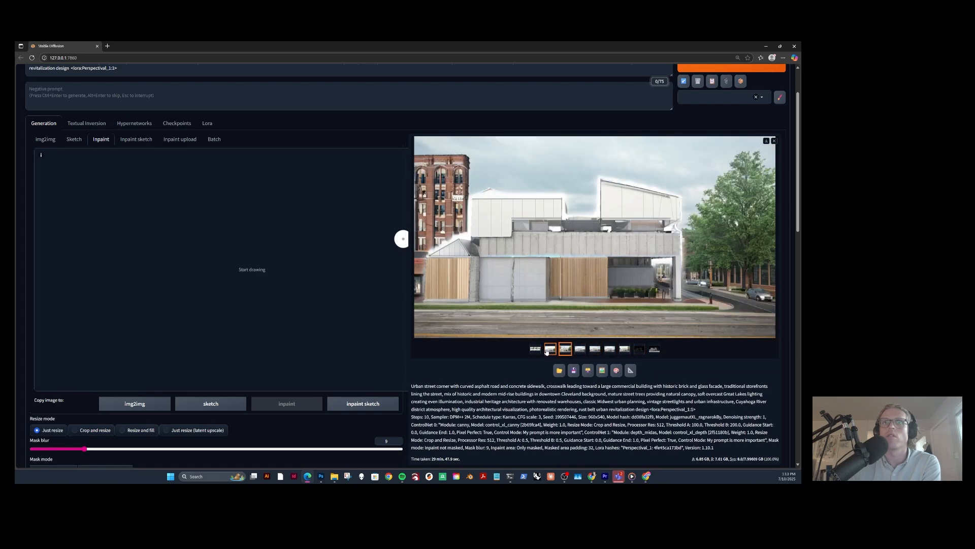
{"action": "left_click", "coordinate": [549, 349]}
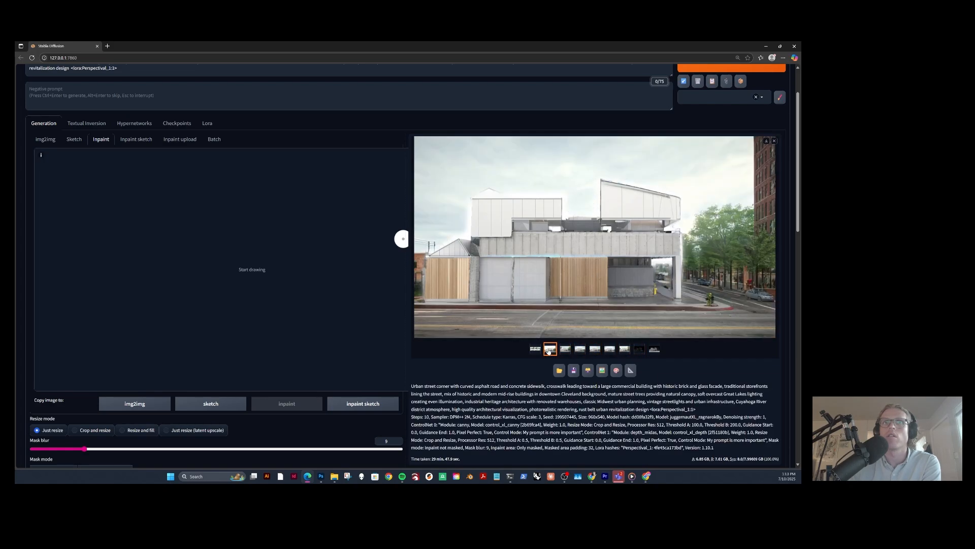
{"action": "left_click", "coordinate": [581, 349]}
{"action": "left_click", "coordinate": [596, 350]}
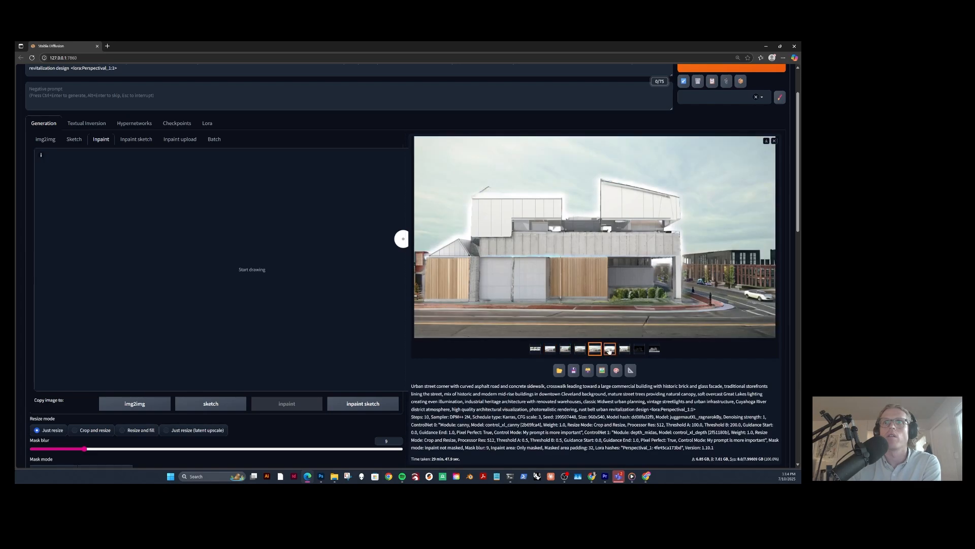
{"action": "left_click", "coordinate": [610, 349]}
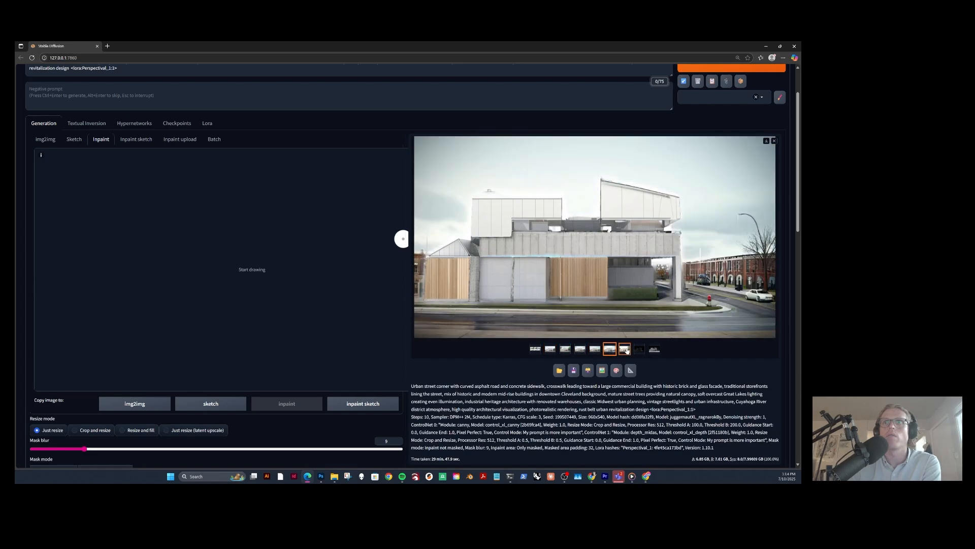
Download the sixth variant, with the tall brick building along the side street, and load the file as the img2img source image.
{"action": "left_click", "coordinate": [626, 350]}
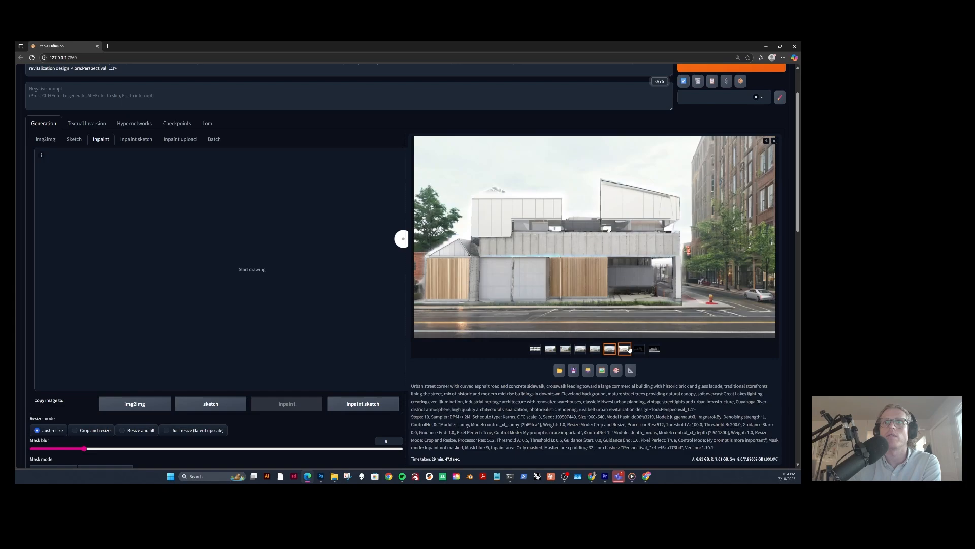
{"action": "left_click", "coordinate": [767, 141]}
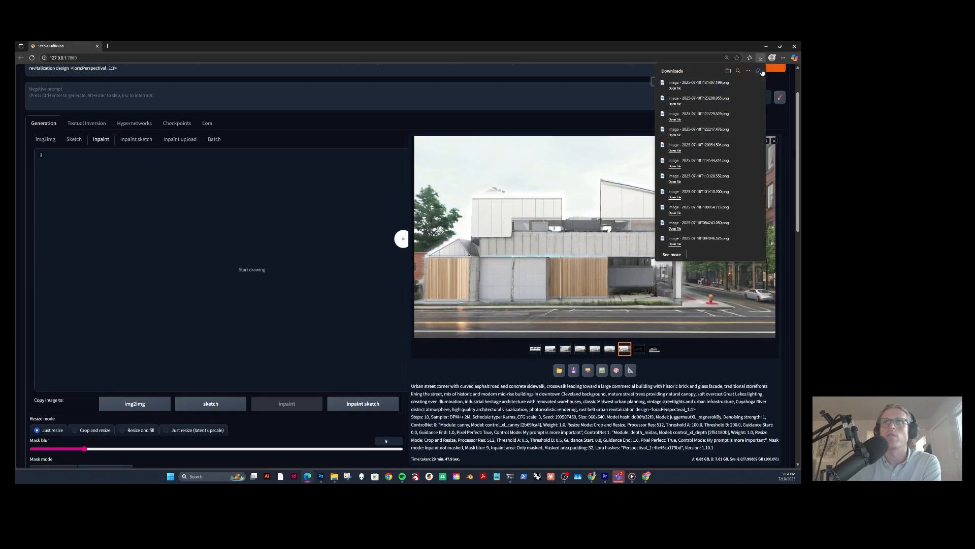
{"action": "scroll", "coordinate": [290, 244], "scroll_direction": "down", "scroll_amount": 1}
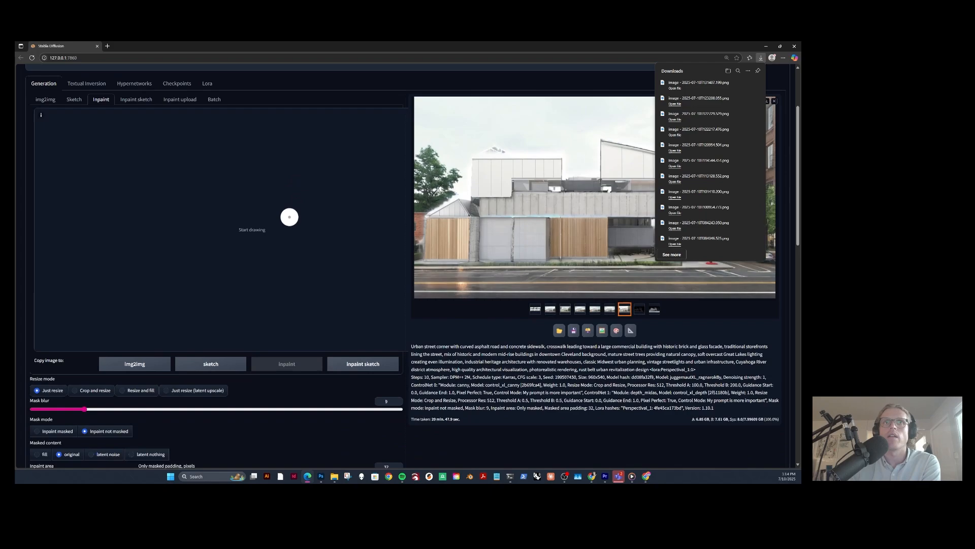
{"action": "scroll", "coordinate": [355, 275], "scroll_direction": "down", "scroll_amount": 3}
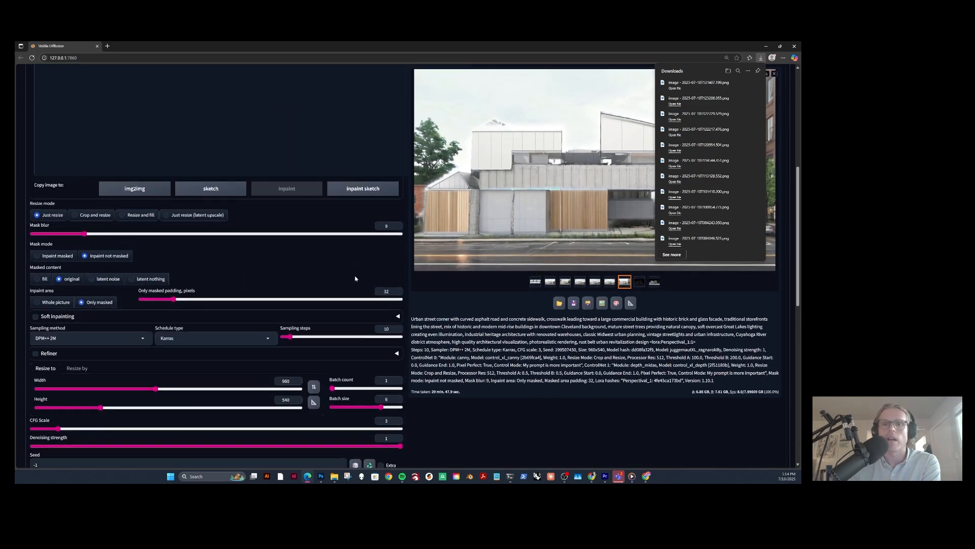
{"action": "scroll", "coordinate": [355, 279], "scroll_direction": "up", "scroll_amount": 5}
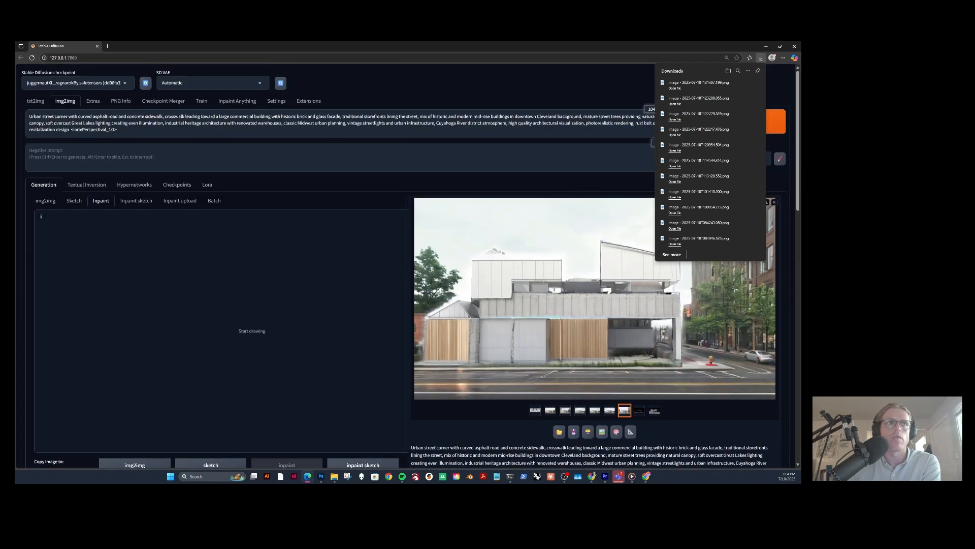
{"action": "left_click", "coordinate": [45, 202]}
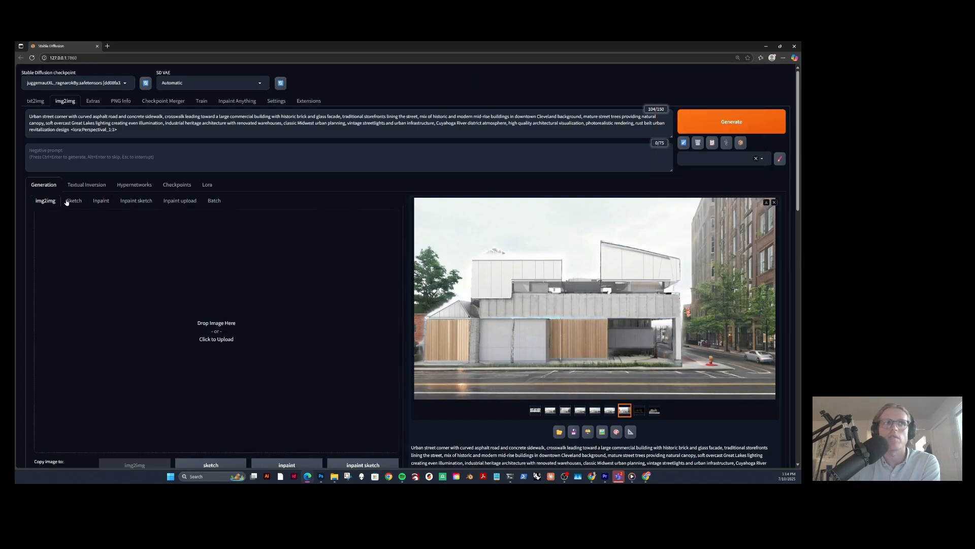
{"action": "left_click", "coordinate": [783, 57]}
{"action": "left_click", "coordinate": [691, 154]}
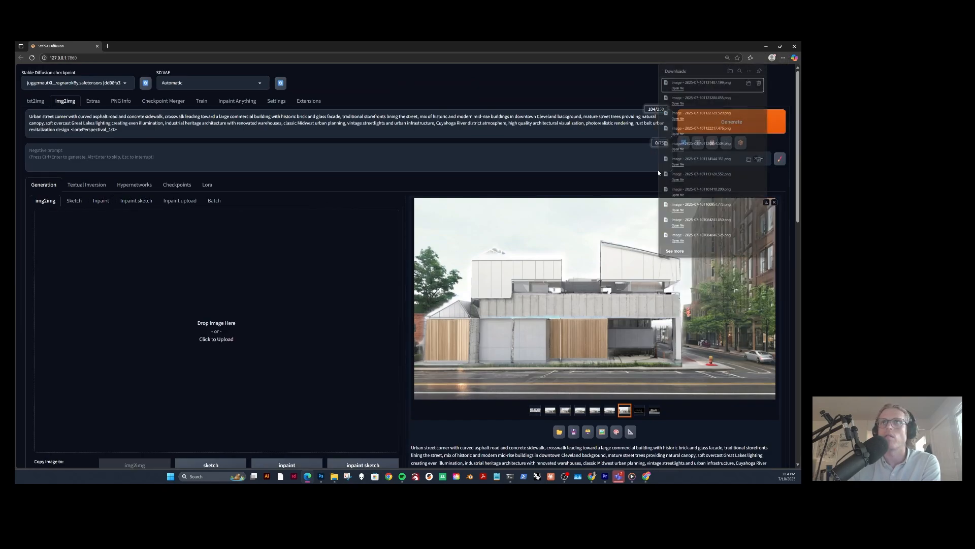
{"action": "left_click_drag", "start_coordinate": [694, 86], "coordinate": [224, 307]}
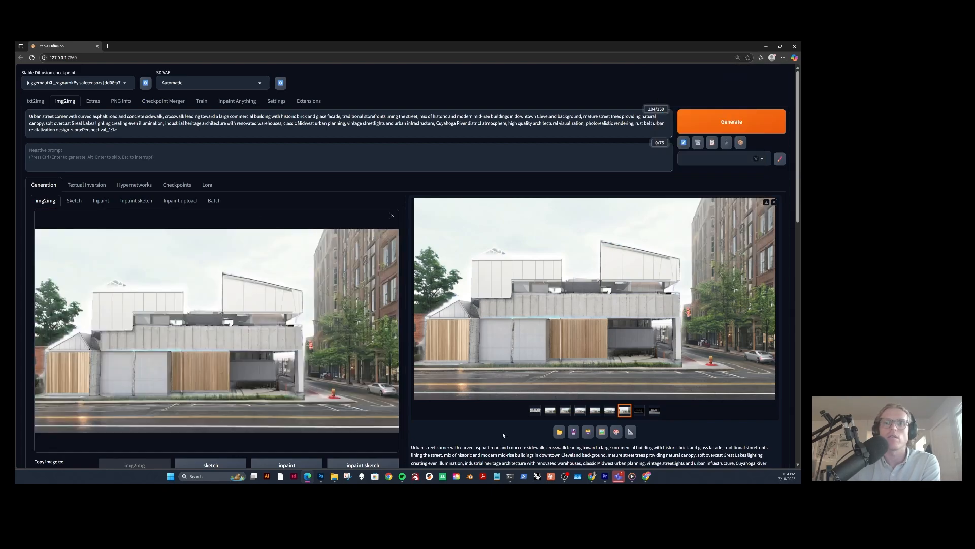
Switch to Claude and attach the newest image from the Downloads folder to a new chat.
{"action": "left_click", "coordinate": [550, 479]}
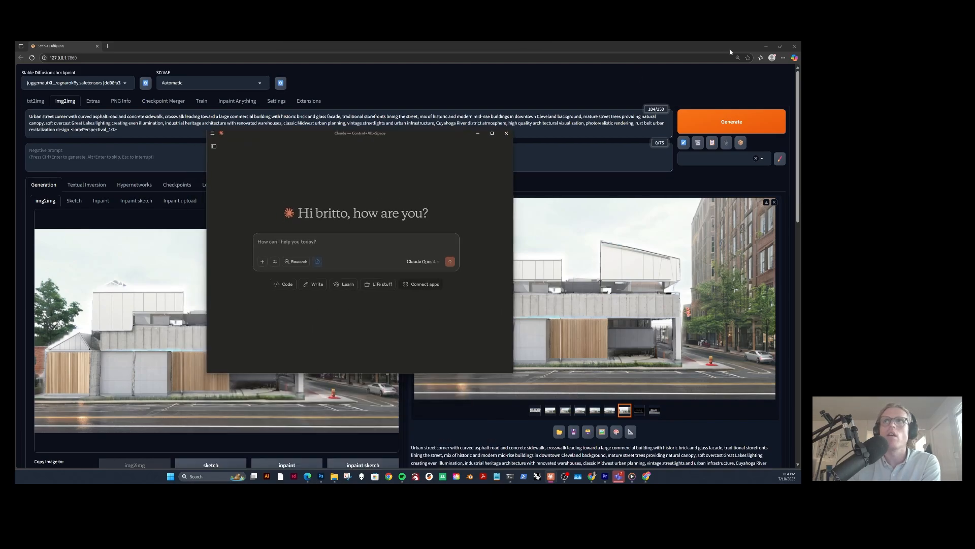
{"action": "left_click", "coordinate": [783, 57]}
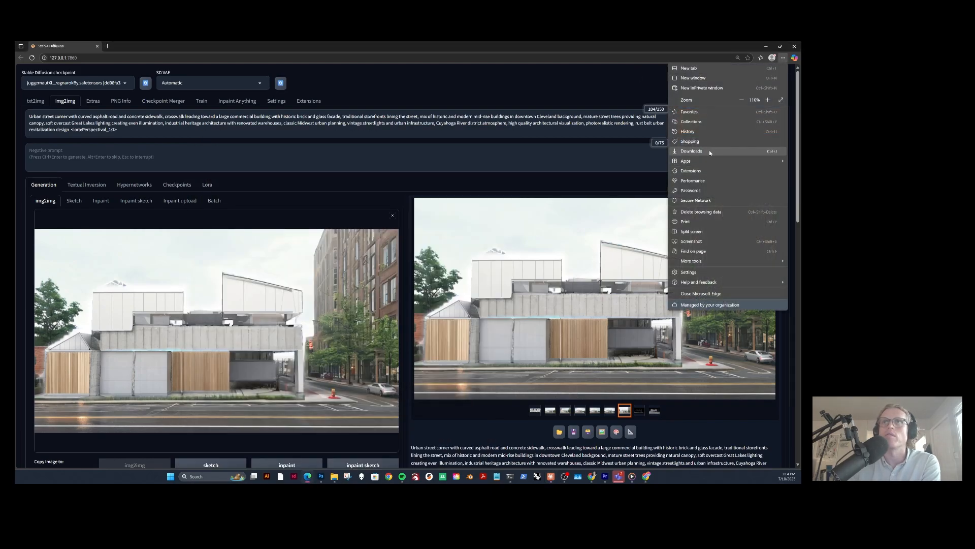
{"action": "left_click", "coordinate": [711, 151]}
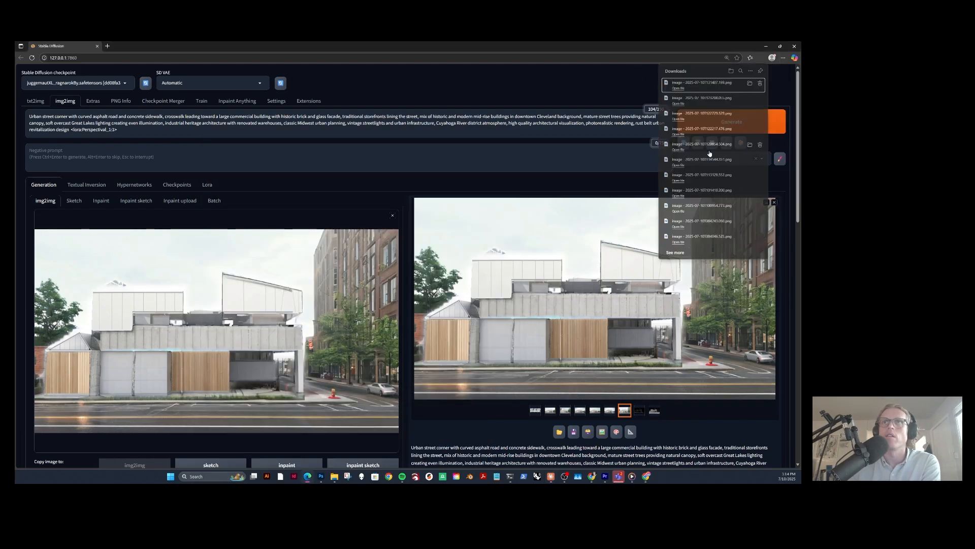
{"action": "left_click", "coordinate": [745, 84]}
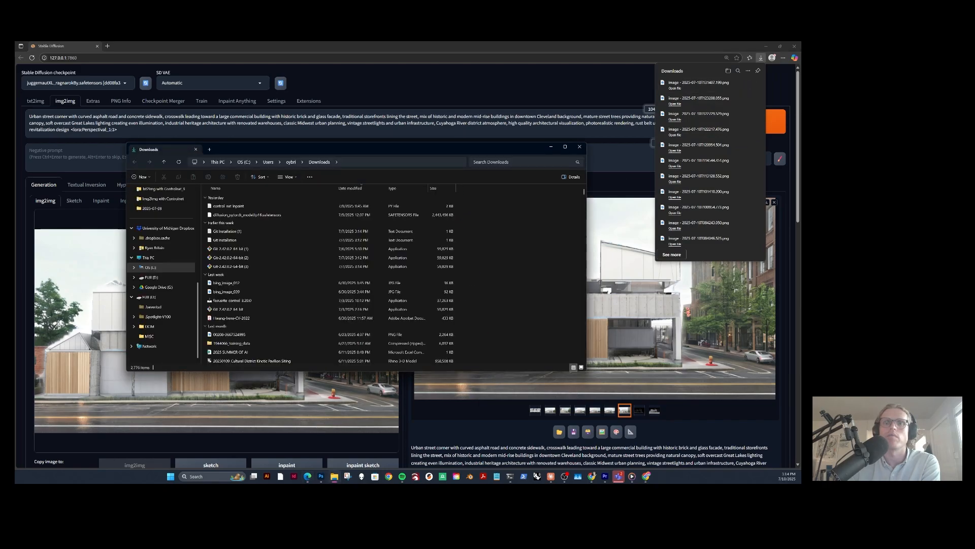
{"action": "key", "text": "ctrl+alt+space"}
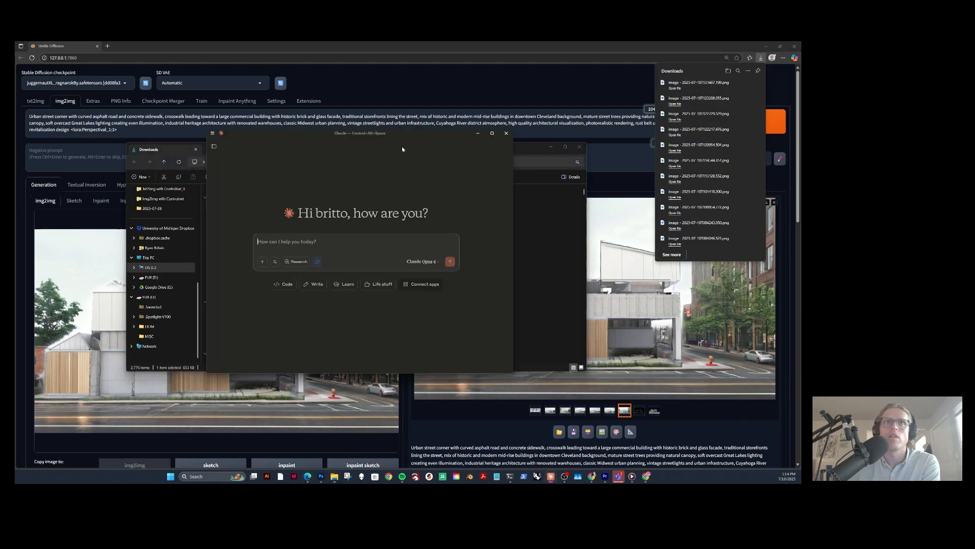
{"action": "left_click_drag", "start_coordinate": [273, 204], "coordinate": [513, 232]}
Ask Claude "give me a stable diffusion prompt for this image in high quality render style".
{"action": "type", "text": "give"}
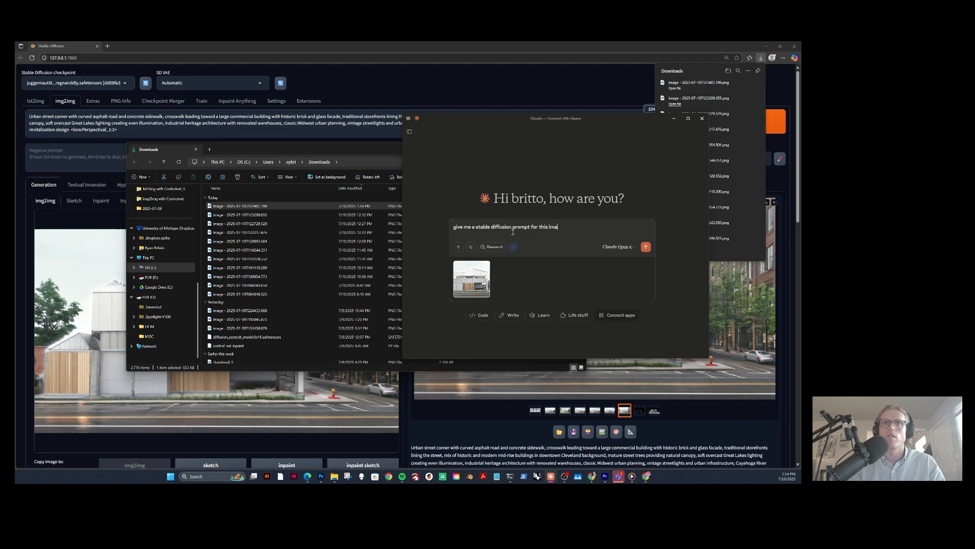
{"action": "type", "text": "me a stable diffusion prompt for this image in high"}
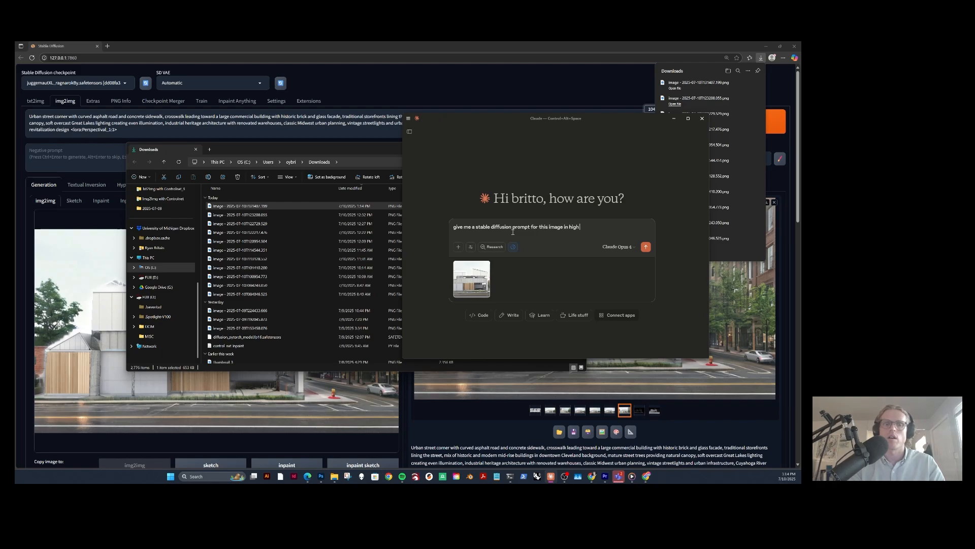
{"action": "type", "text": " quality render "}
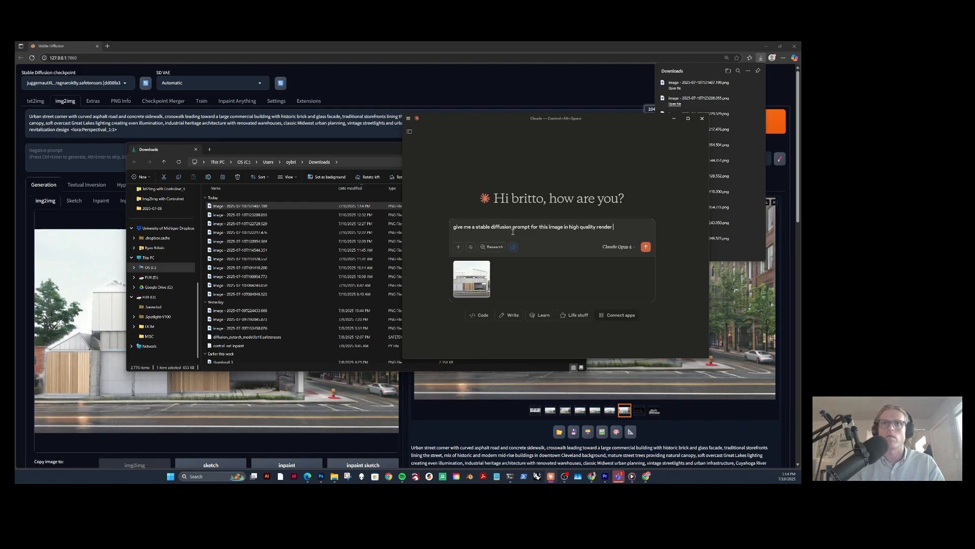
{"action": "type", "text": "style"}
{"action": "key", "text": "Return"}
Move the Downloads window aside, return to Stable Diffusion and set the img2img sampling steps to 20.
{"action": "left_click", "coordinate": [346, 150]}
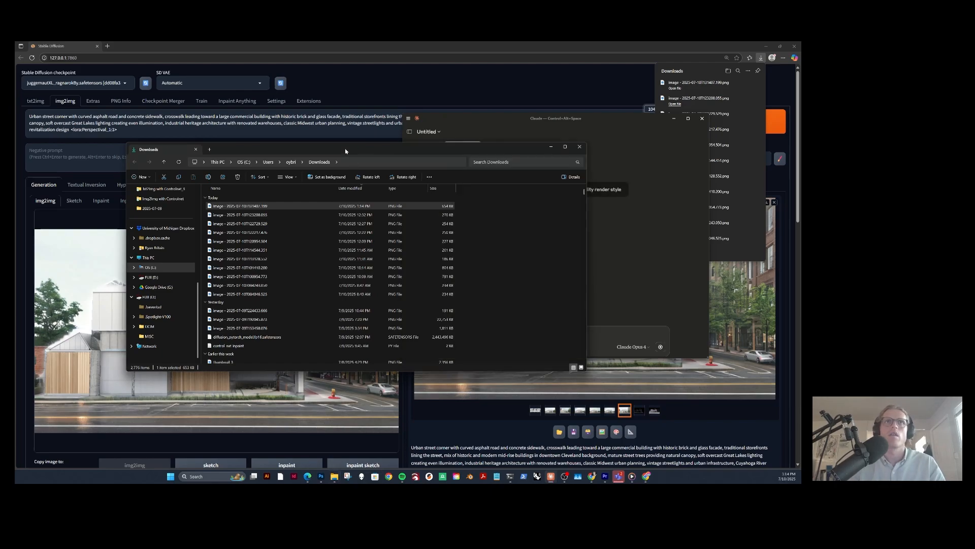
{"action": "left_click_drag", "start_coordinate": [345, 151], "coordinate": [260, 145]}
{"action": "left_click", "coordinate": [465, 141]}
{"action": "scroll", "coordinate": [298, 288], "scroll_direction": "down", "scroll_amount": 1}
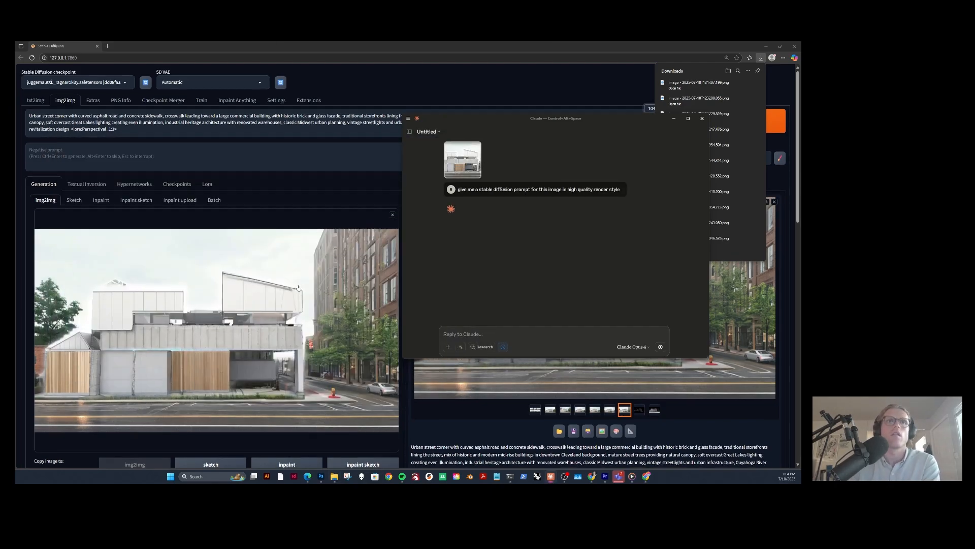
{"action": "scroll", "coordinate": [298, 288], "scroll_direction": "down", "scroll_amount": 6}
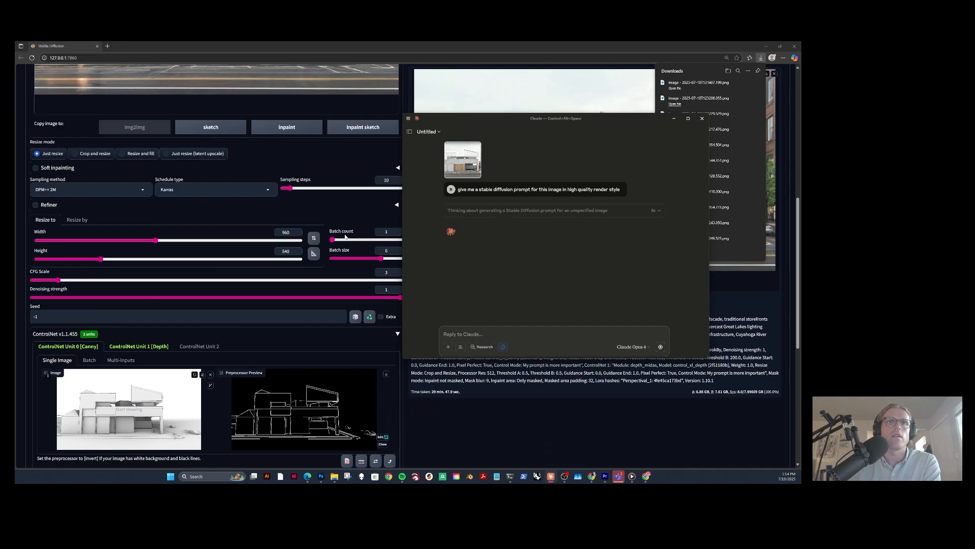
{"action": "scroll", "coordinate": [356, 239], "scroll_direction": "up", "scroll_amount": 1}
{"action": "triple_click", "coordinate": [396, 240]}
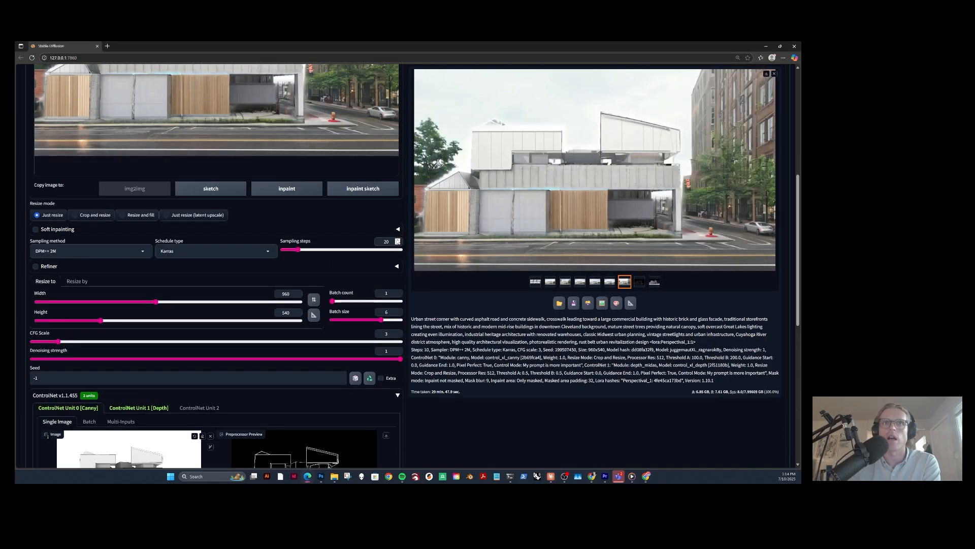
Review the img2img source image, the generation settings and the Canny and Depth ControlNet units.
{"action": "scroll", "coordinate": [240, 342], "scroll_direction": "down", "scroll_amount": 3}
{"action": "scroll", "coordinate": [240, 342], "scroll_direction": "up", "scroll_amount": 6}
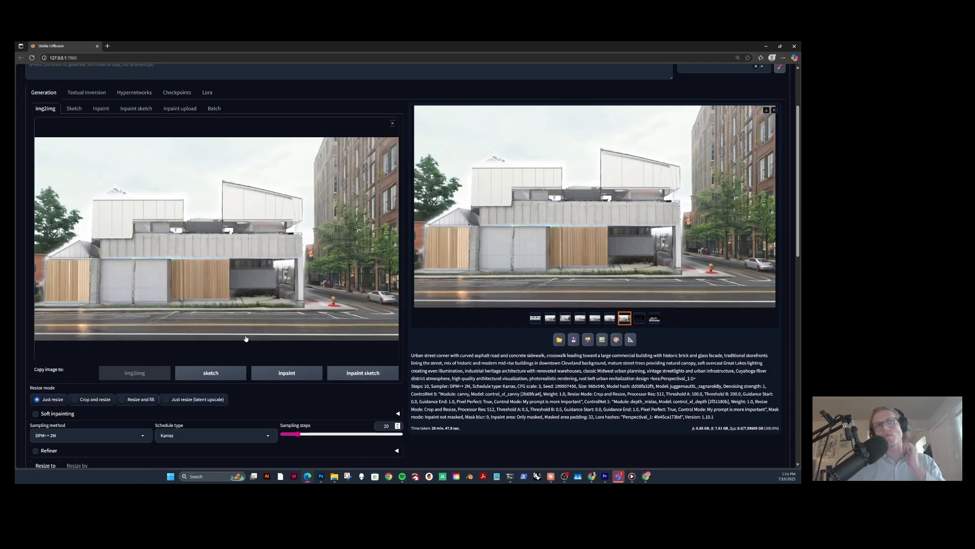
{"action": "scroll", "coordinate": [245, 338], "scroll_direction": "up", "scroll_amount": 2}
{"action": "scroll", "coordinate": [239, 336], "scroll_direction": "down", "scroll_amount": 5}
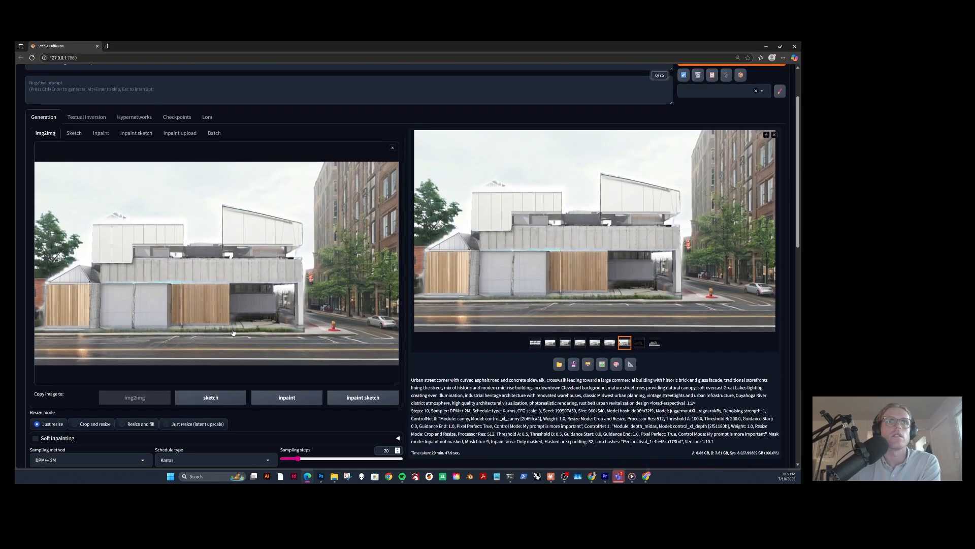
{"action": "scroll", "coordinate": [232, 332], "scroll_direction": "down", "scroll_amount": 2}
{"action": "scroll", "coordinate": [233, 332], "scroll_direction": "up", "scroll_amount": 8}
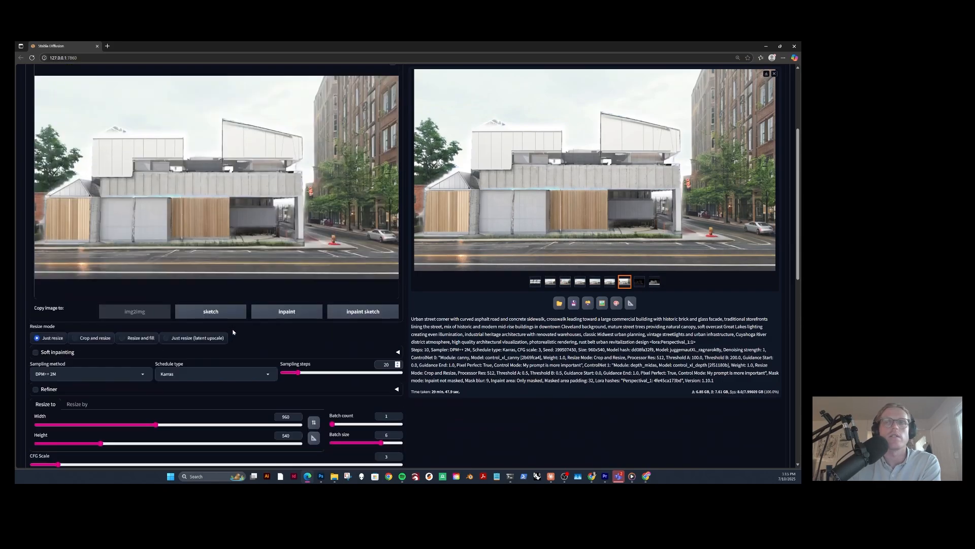
{"action": "scroll", "coordinate": [233, 331], "scroll_direction": "down", "scroll_amount": 10}
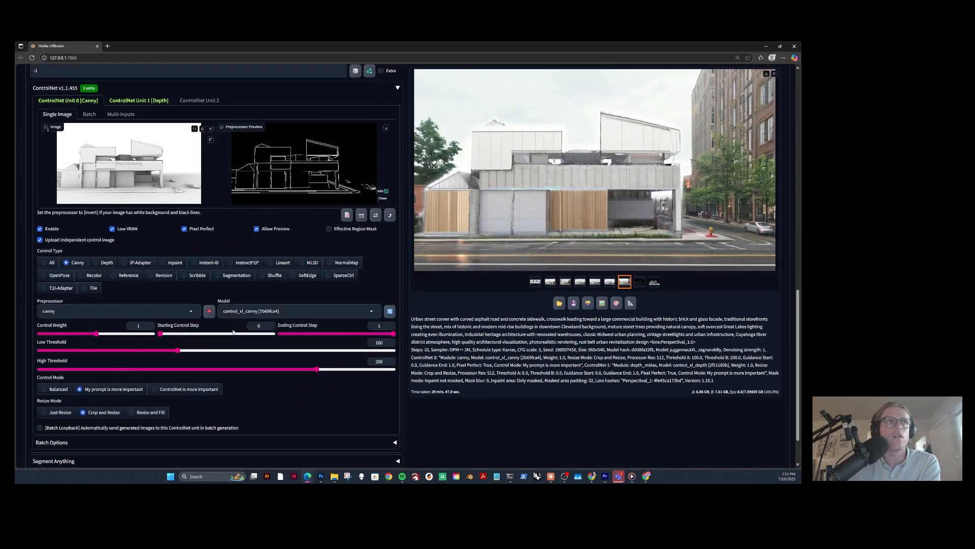
{"action": "left_click", "coordinate": [139, 100]}
{"action": "left_click", "coordinate": [77, 101]}
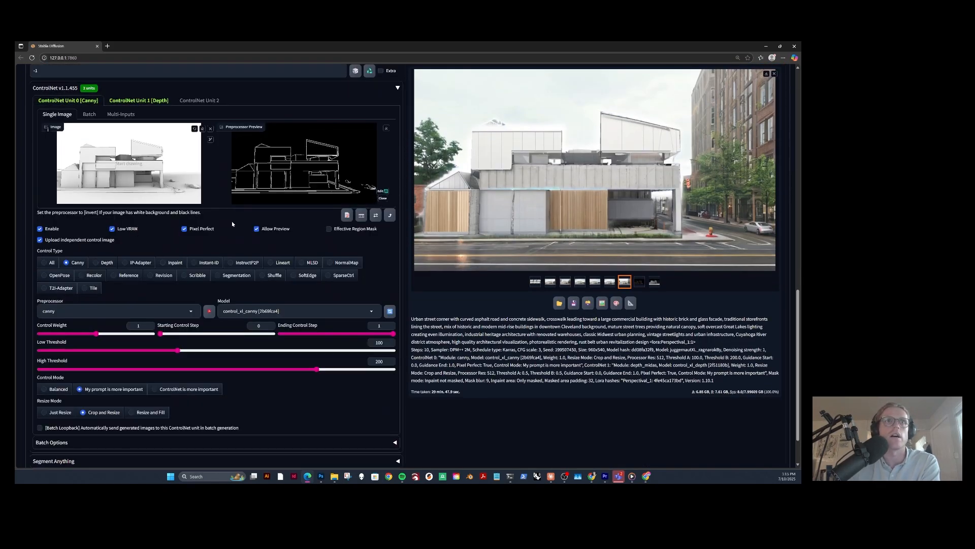
{"action": "left_click", "coordinate": [139, 100]}
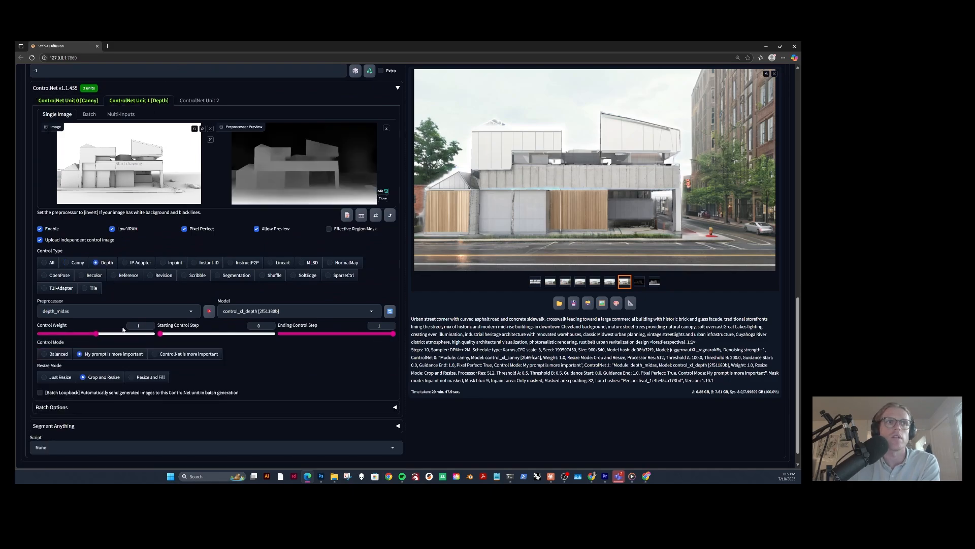
{"action": "scroll", "coordinate": [142, 325], "scroll_direction": "up", "scroll_amount": 15}
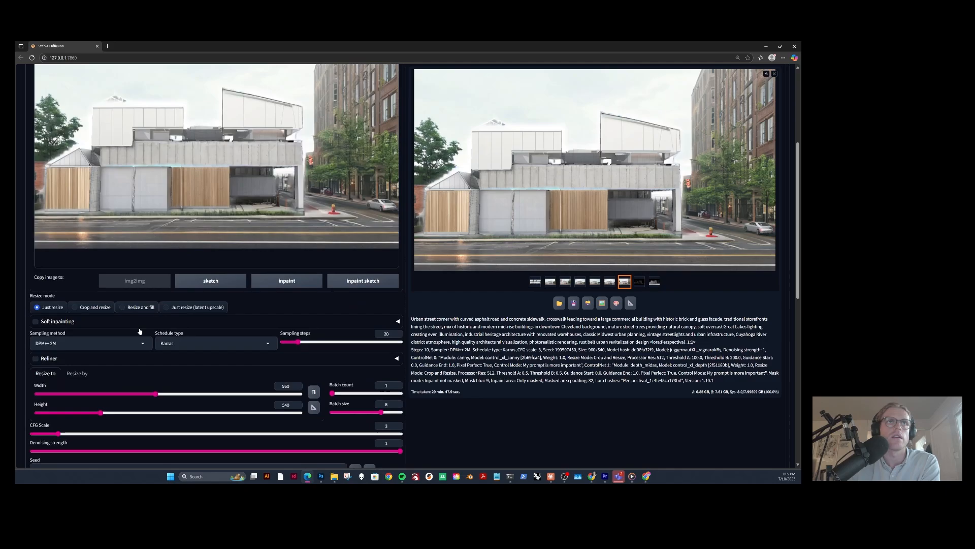
{"action": "scroll", "coordinate": [141, 331], "scroll_direction": "down", "scroll_amount": 1}
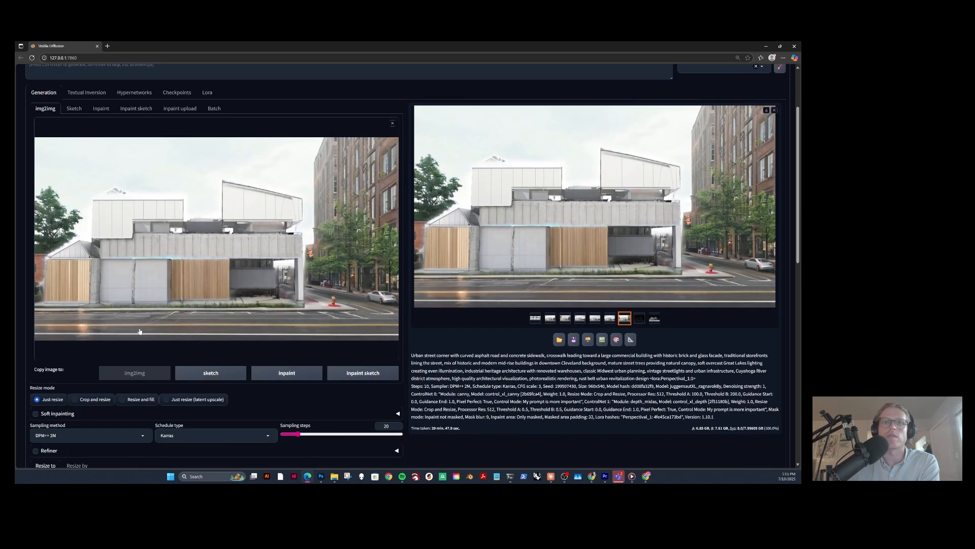
Copy the positive prompt from Claude's reply and replace the img2img prompt text before the LoRA tag with it.
{"action": "key", "text": "ctrl+alt+space"}
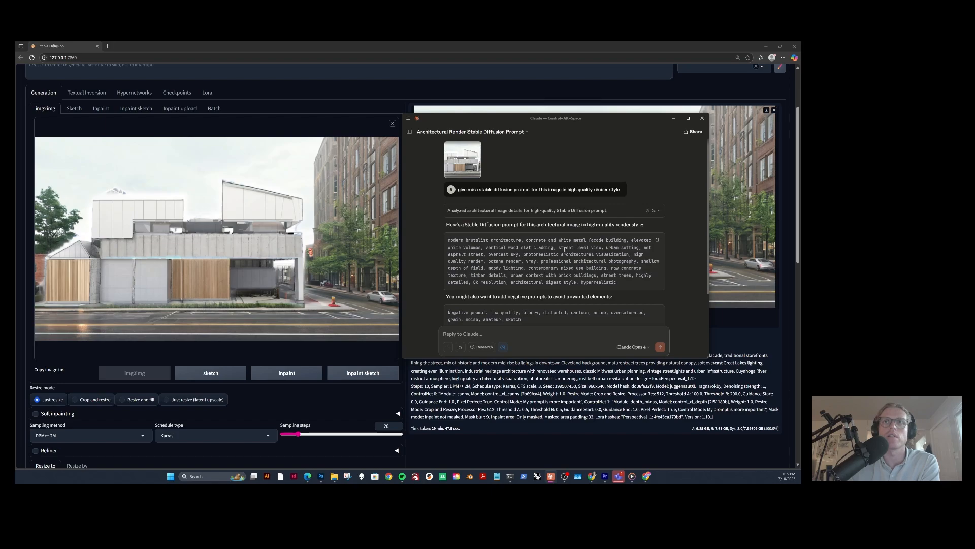
{"action": "mouse_move", "coordinate": [658, 242]}
{"action": "scroll", "coordinate": [254, 208], "scroll_direction": "up", "scroll_amount": 3}
{"action": "left_click", "coordinate": [202, 123]}
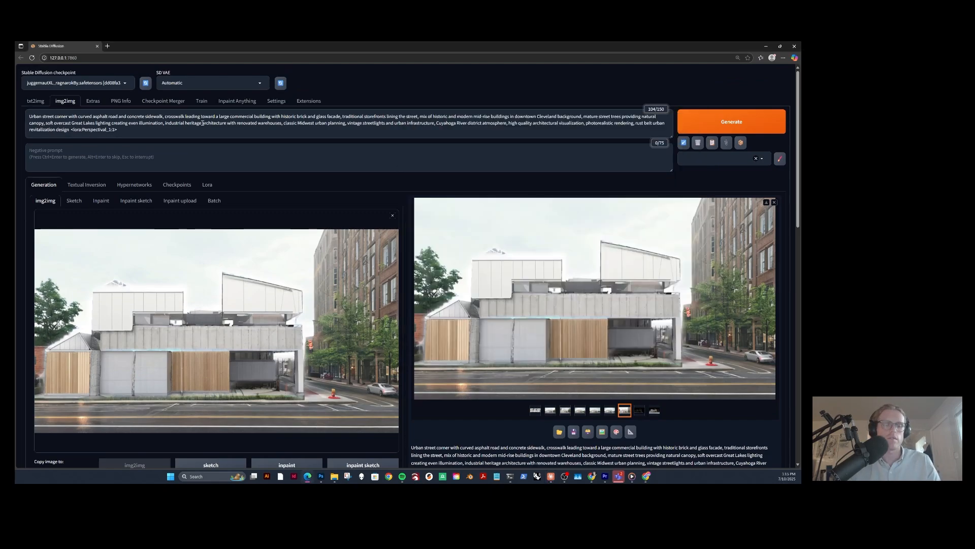
{"action": "left_click_drag", "start_coordinate": [70, 130], "coordinate": [15, 113]}
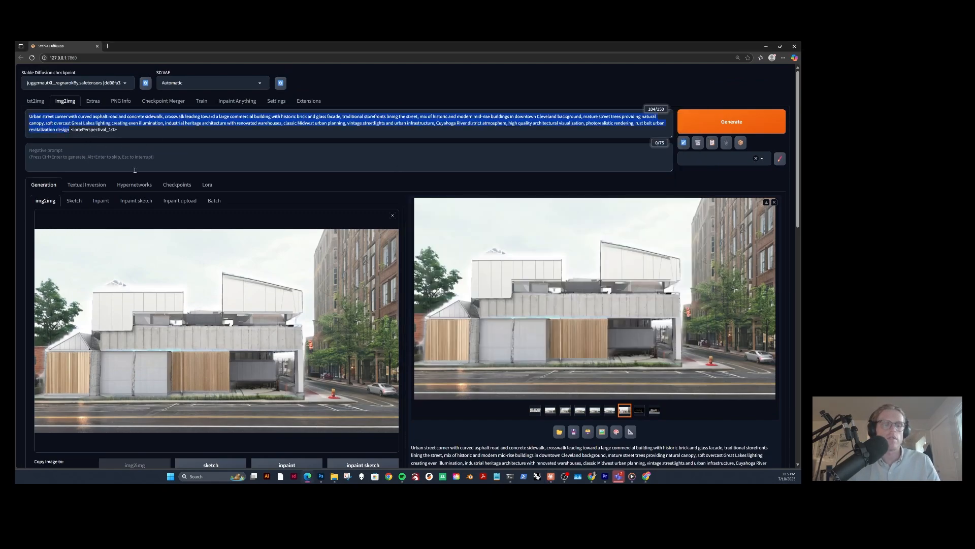
{"action": "key", "text": "ctrl+v"}
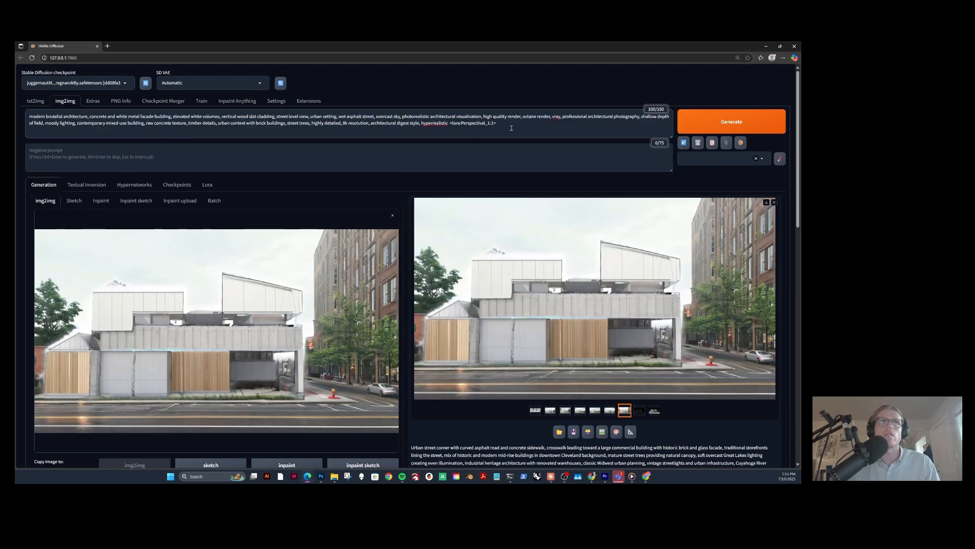
Set the denoising strength to 0.4 and generate a new img2img batch.
{"action": "scroll", "coordinate": [349, 195], "scroll_direction": "down", "scroll_amount": 10}
{"action": "left_click_drag", "start_coordinate": [394, 179], "coordinate": [178, 189]}
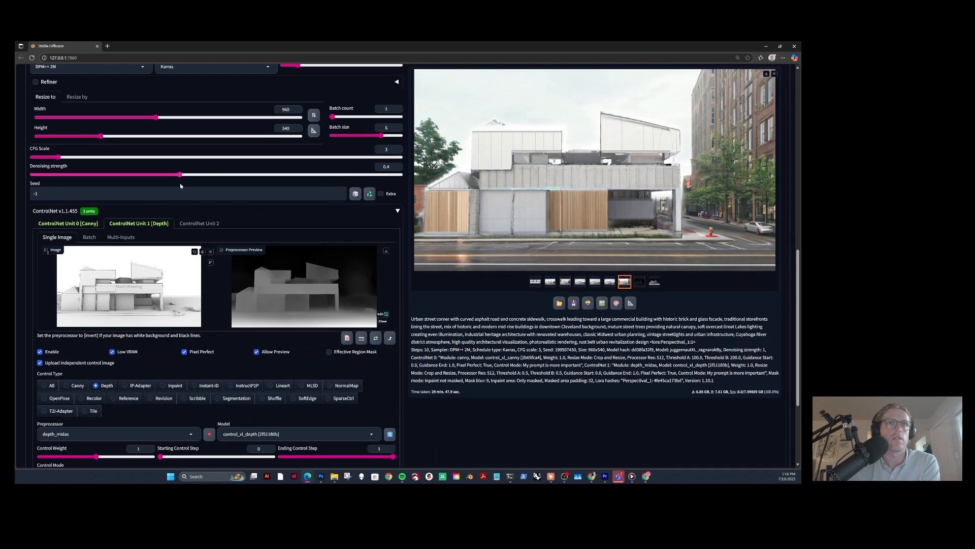
{"action": "scroll", "coordinate": [564, 236], "scroll_direction": "up", "scroll_amount": 4}
{"action": "scroll", "coordinate": [564, 237], "scroll_direction": "up", "scroll_amount": 3}
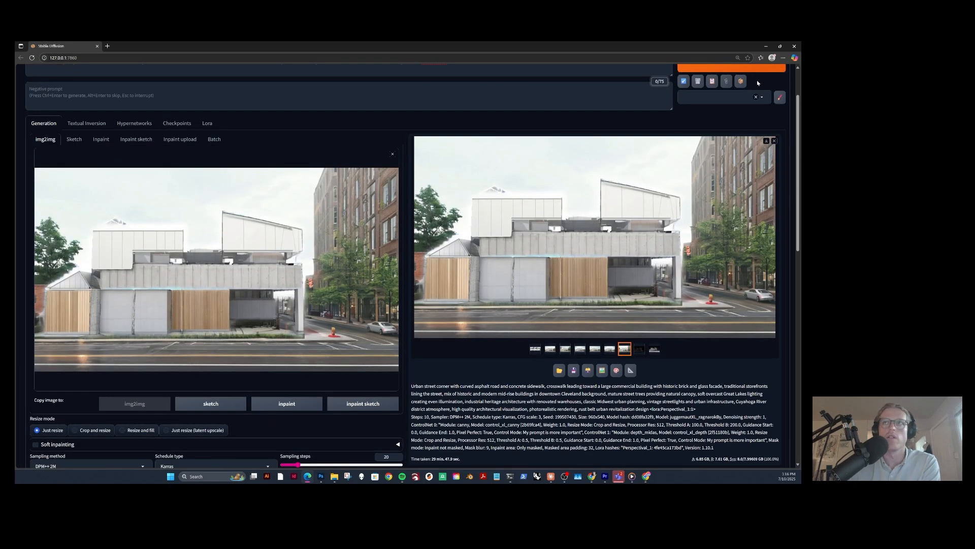
{"action": "scroll", "coordinate": [564, 236], "scroll_direction": "up", "scroll_amount": 2}
{"action": "left_click", "coordinate": [711, 117]}
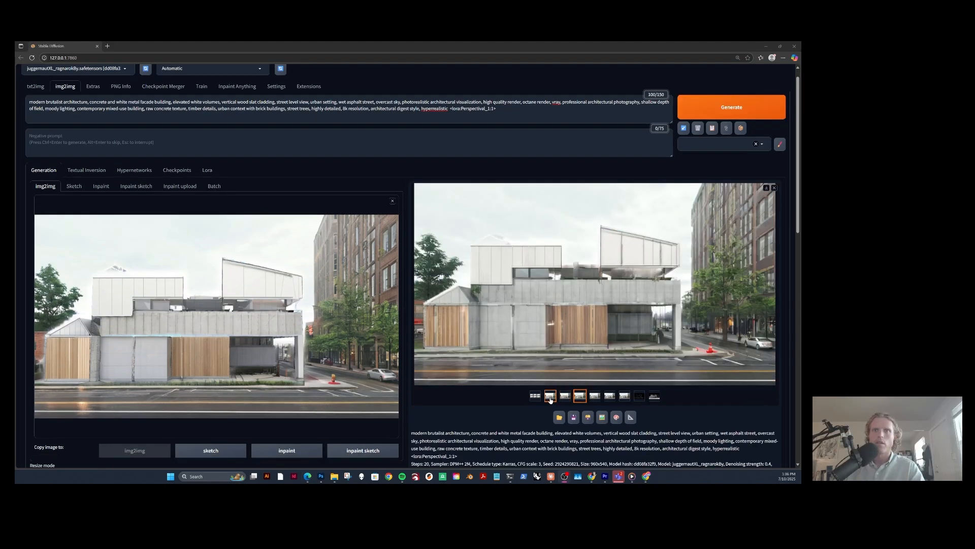
Examine the first to sixth refined img2img variants in order.
{"action": "left_click", "coordinate": [550, 396]}
{"action": "left_click", "coordinate": [563, 396]}
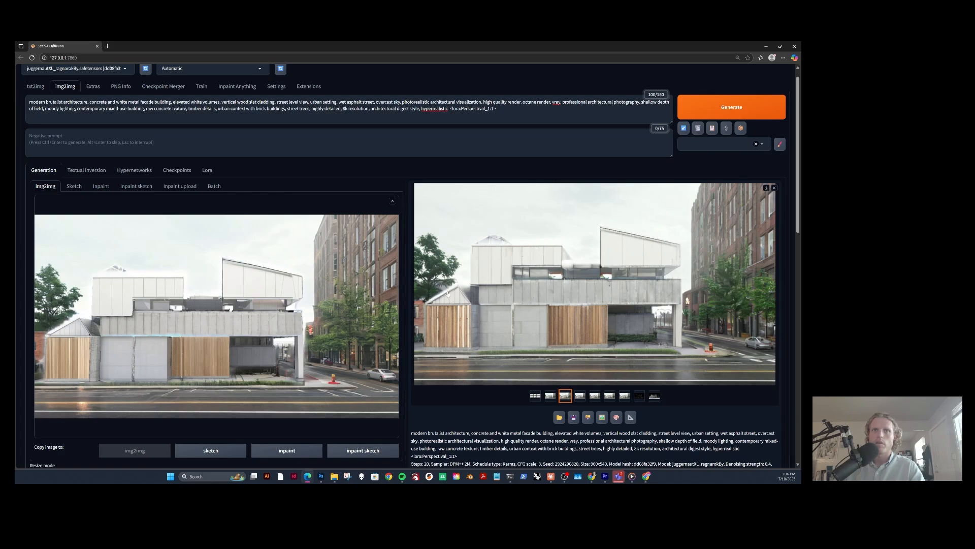
{"action": "left_click", "coordinate": [582, 398]}
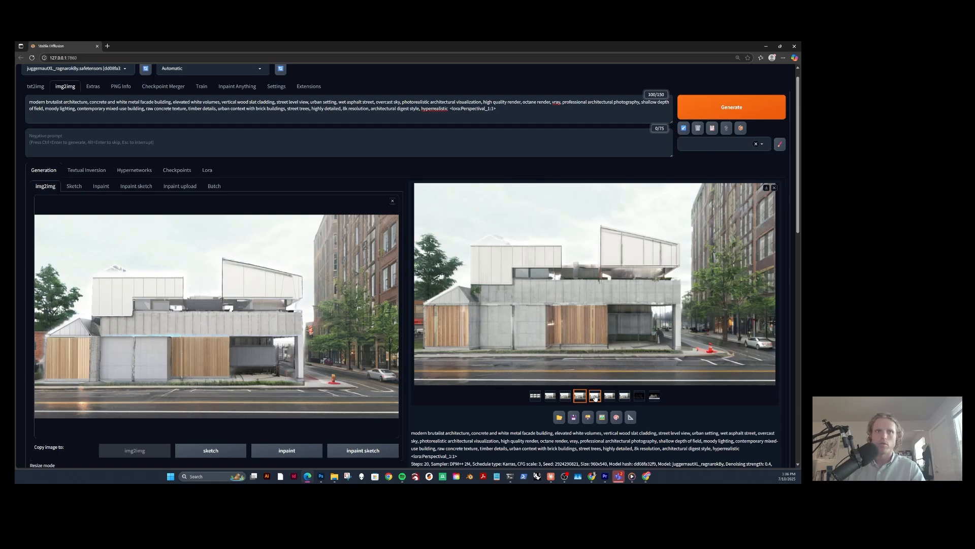
{"action": "left_click", "coordinate": [595, 398]}
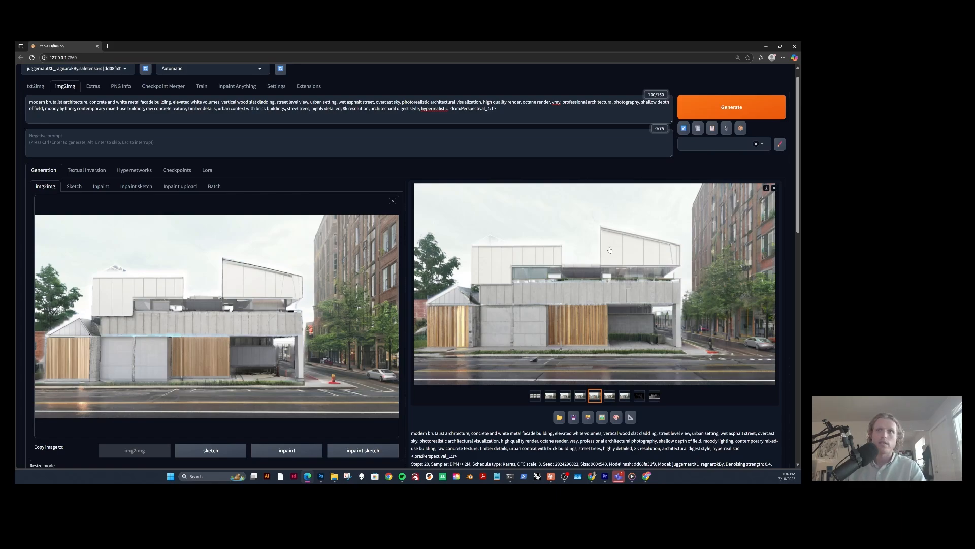
{"action": "left_click", "coordinate": [613, 400]}
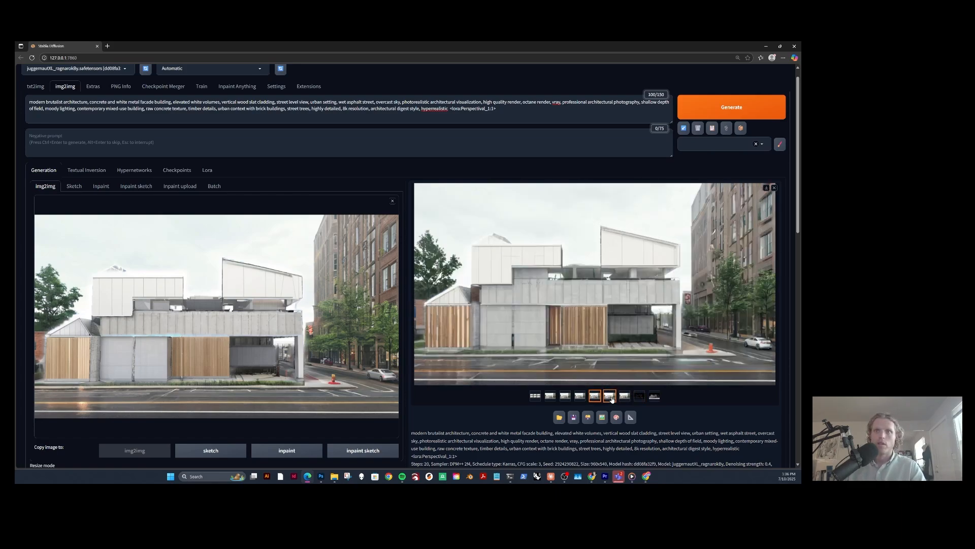
{"action": "left_click", "coordinate": [623, 398]}
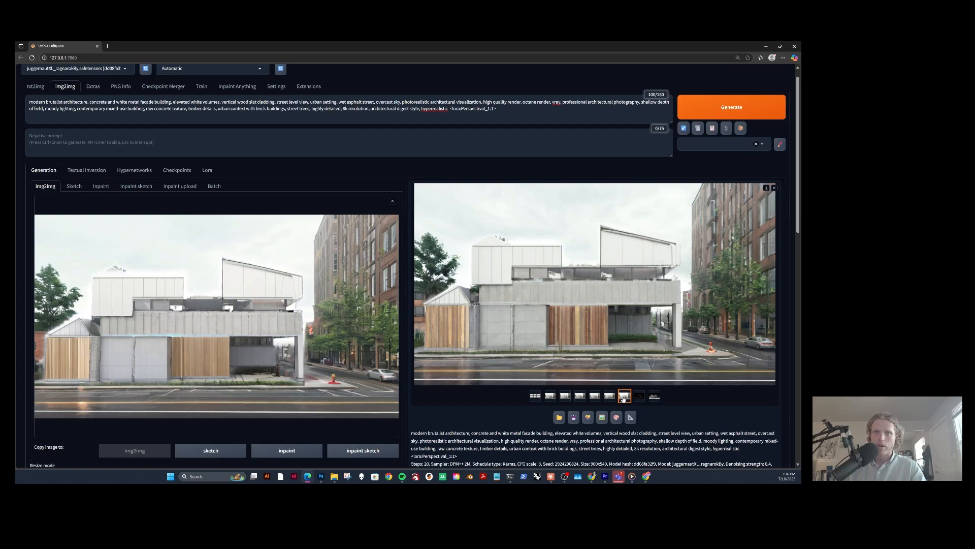
Compare the refined variants again in reverse order, from the fifth back to the first.
{"action": "left_click", "coordinate": [609, 398]}
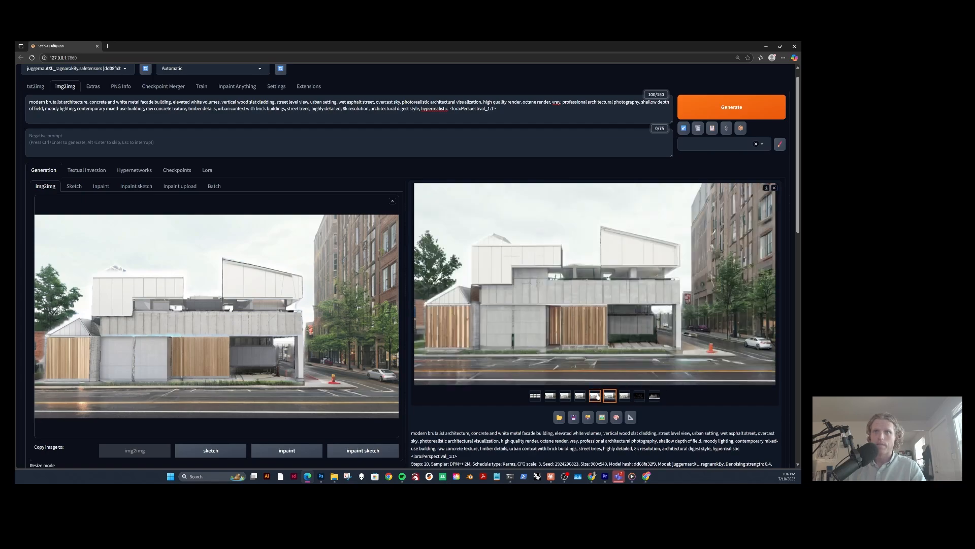
{"action": "left_click", "coordinate": [598, 397]}
{"action": "left_click", "coordinate": [581, 396]}
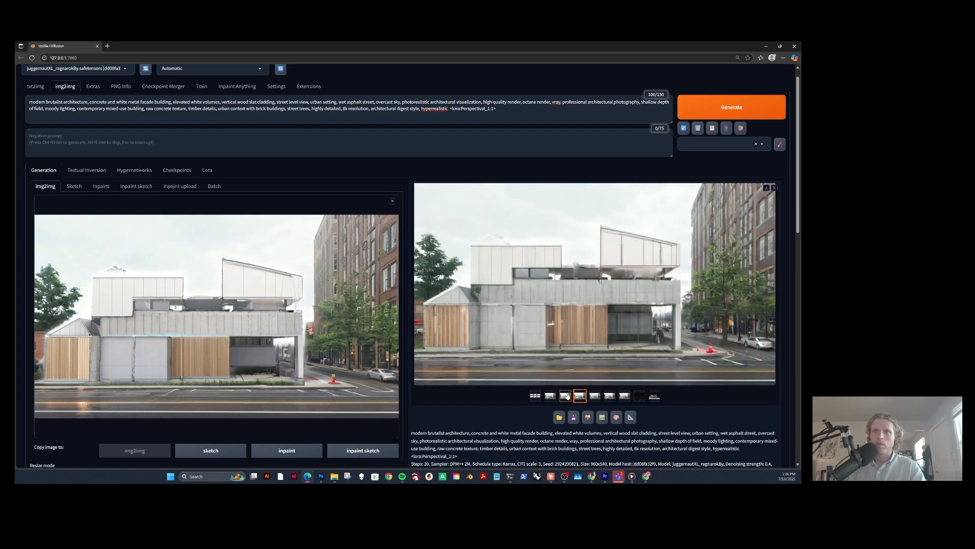
{"action": "left_click", "coordinate": [565, 396]}
{"action": "left_click", "coordinate": [550, 397]}
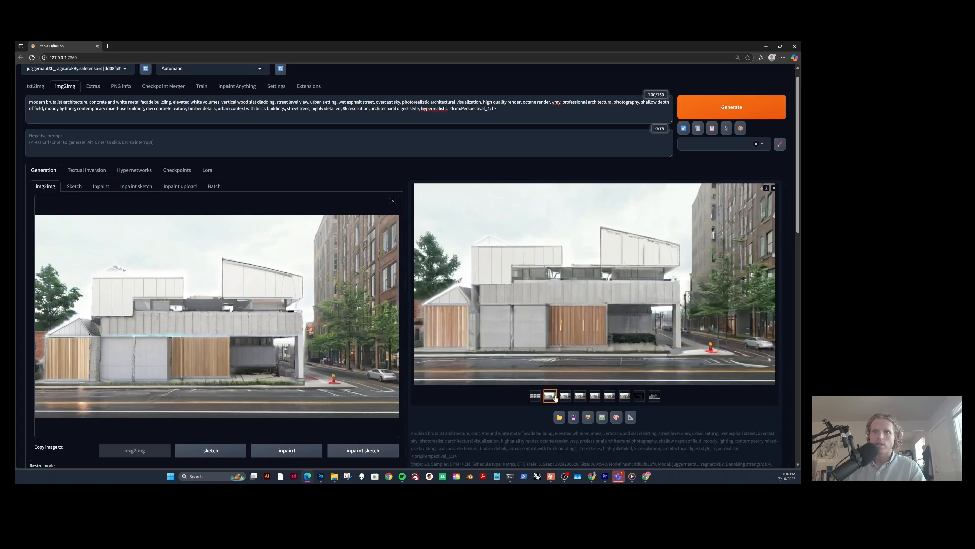
Set the denoising strength to 0.75 and generate another img2img batch.
{"action": "scroll", "coordinate": [175, 356], "scroll_direction": "down", "scroll_amount": 4}
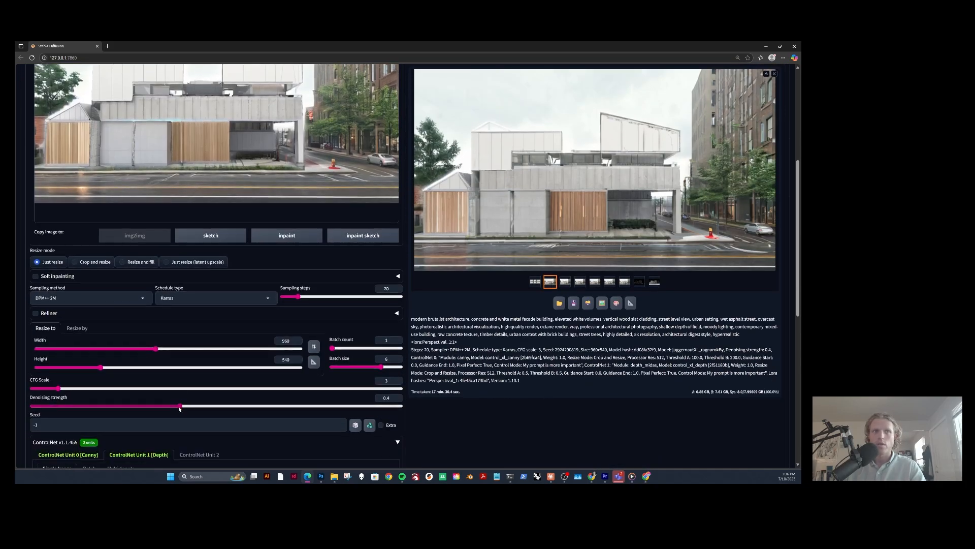
{"action": "left_click_drag", "start_coordinate": [181, 406], "coordinate": [310, 405]}
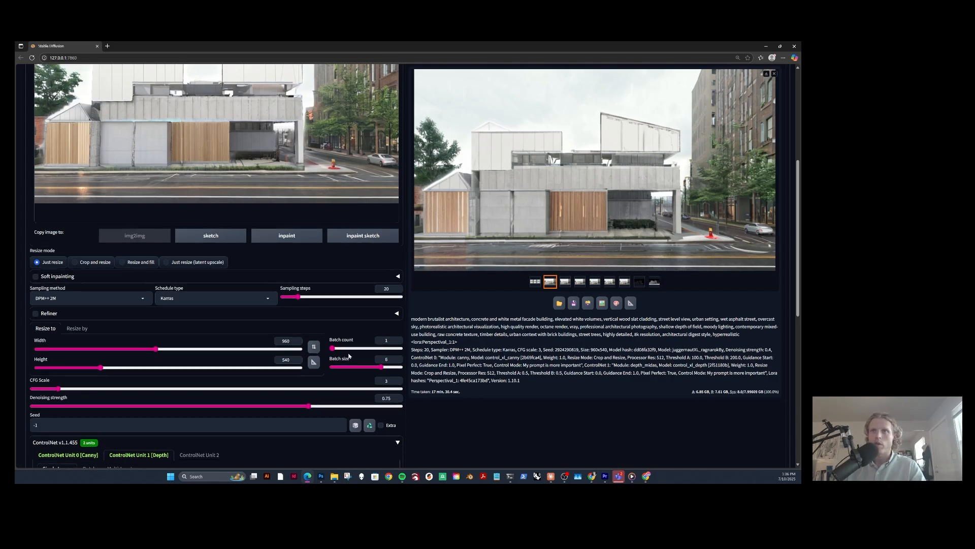
{"action": "scroll", "coordinate": [350, 360], "scroll_direction": "up", "scroll_amount": 5}
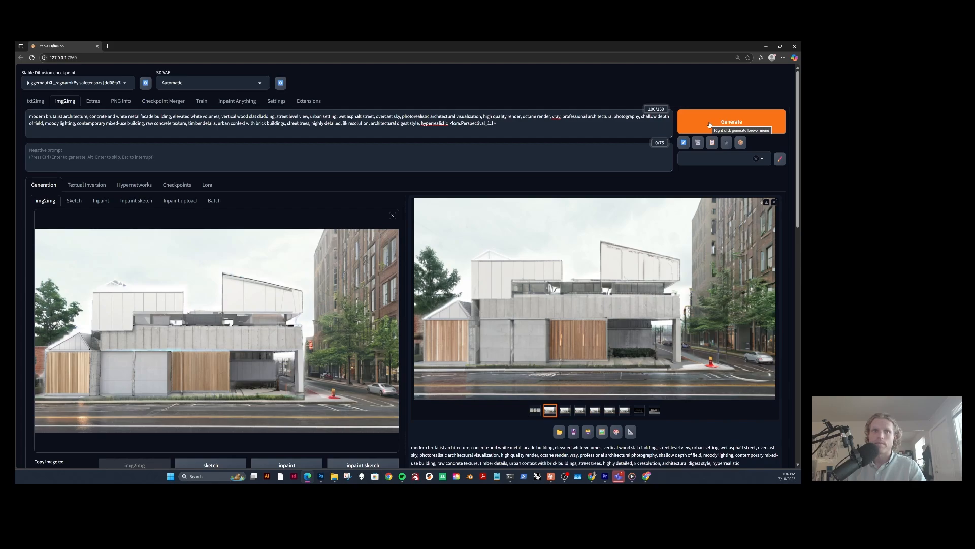
{"action": "left_click", "coordinate": [709, 124]}
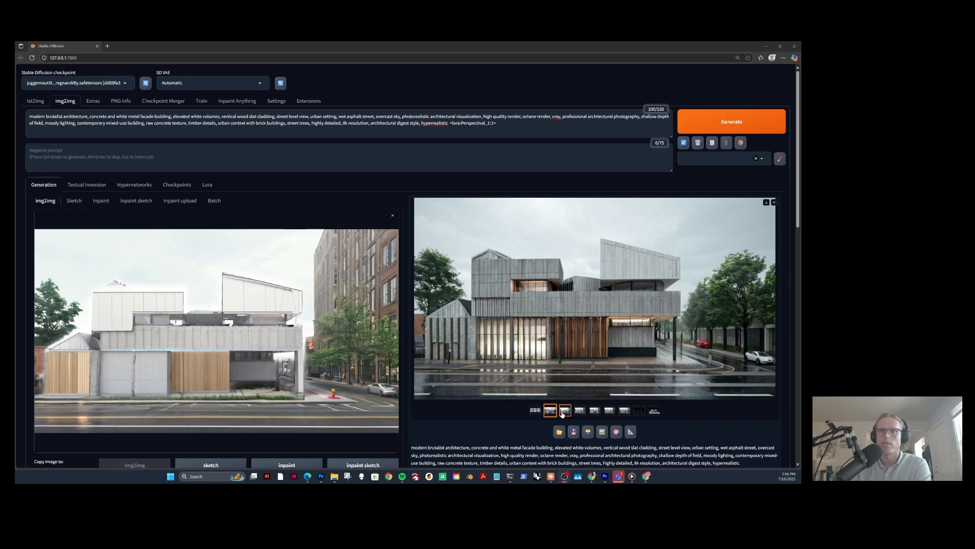
Examine the second to sixth variants of the new img2img batch in order.
{"action": "left_click", "coordinate": [563, 412]}
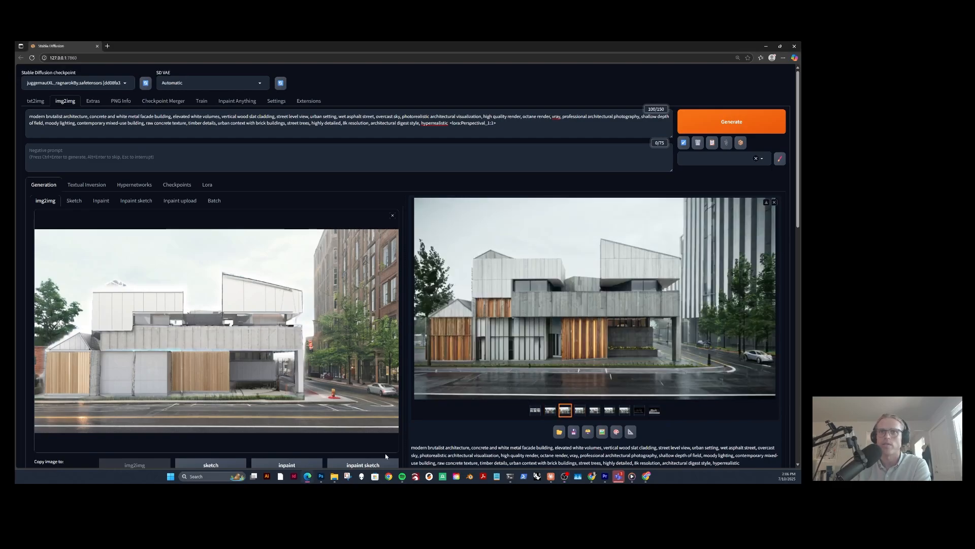
{"action": "scroll", "coordinate": [386, 457], "scroll_direction": "down", "scroll_amount": 4}
{"action": "scroll", "coordinate": [578, 382], "scroll_direction": "up", "scroll_amount": 3}
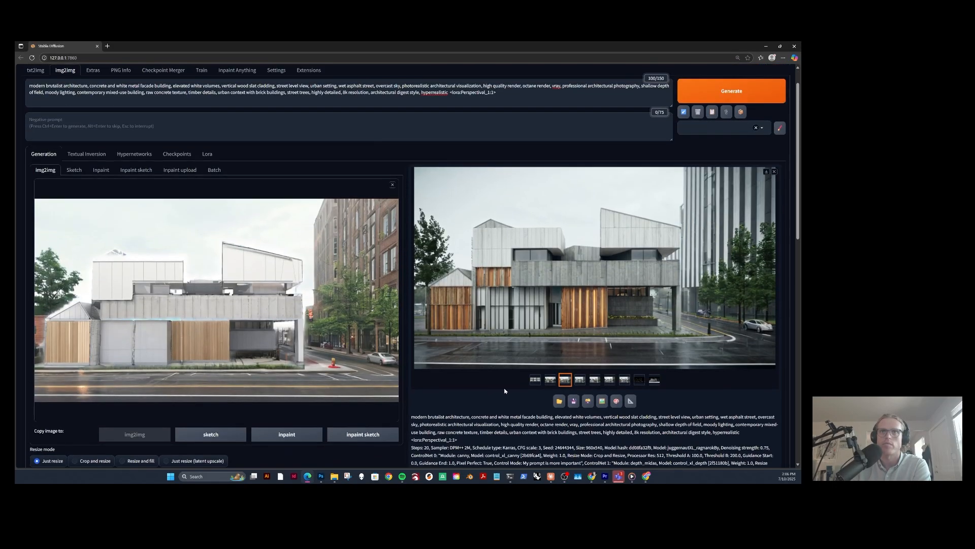
{"action": "left_click", "coordinate": [578, 382]}
{"action": "left_click", "coordinate": [594, 381]}
{"action": "left_click", "coordinate": [613, 381]}
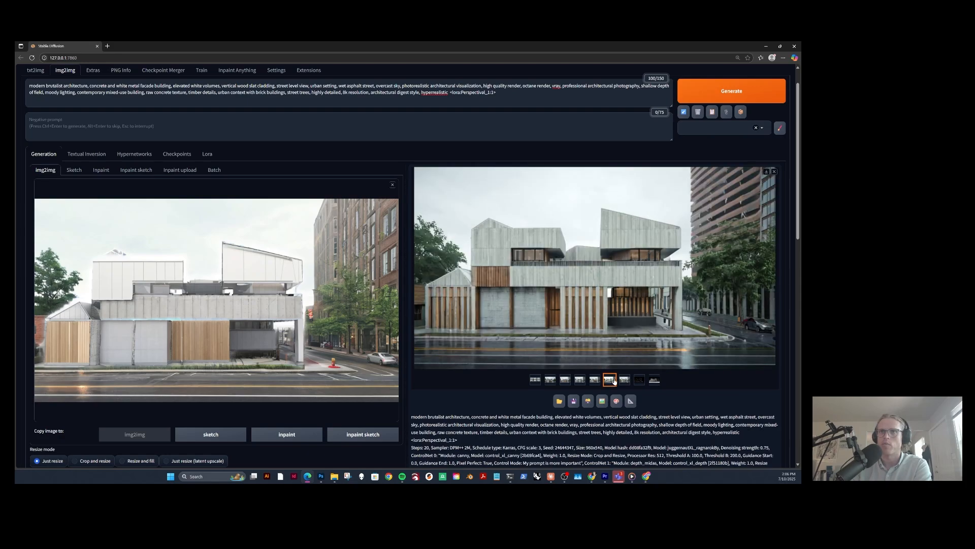
{"action": "left_click", "coordinate": [624, 380]}
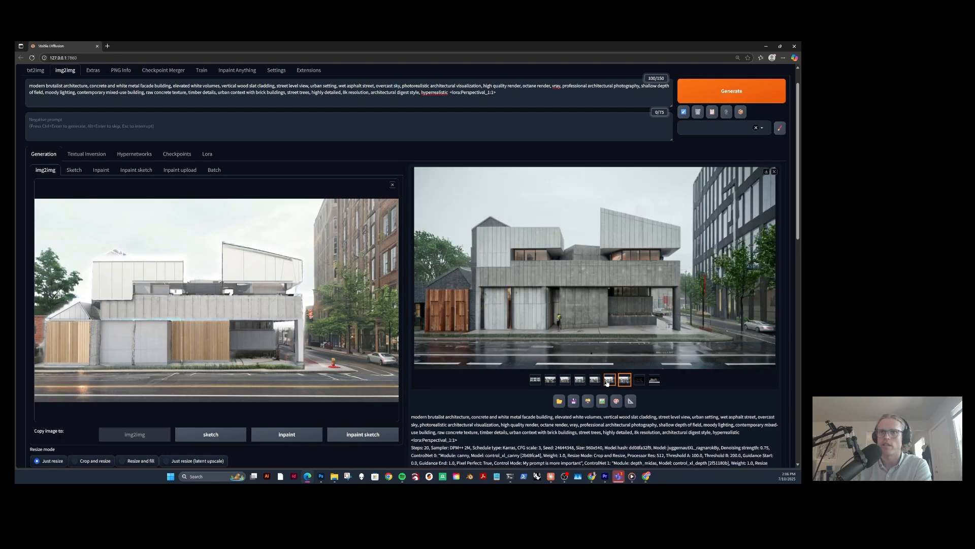
Compare the new variants again in reverse order, from the fifth back to the first.
{"action": "left_click", "coordinate": [608, 382]}
{"action": "left_click", "coordinate": [592, 381]}
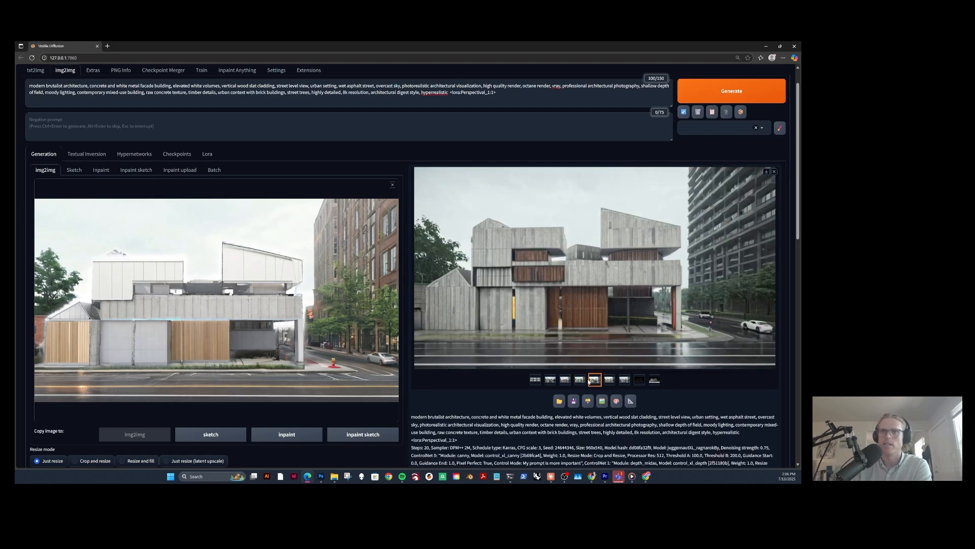
{"action": "left_click", "coordinate": [581, 381]}
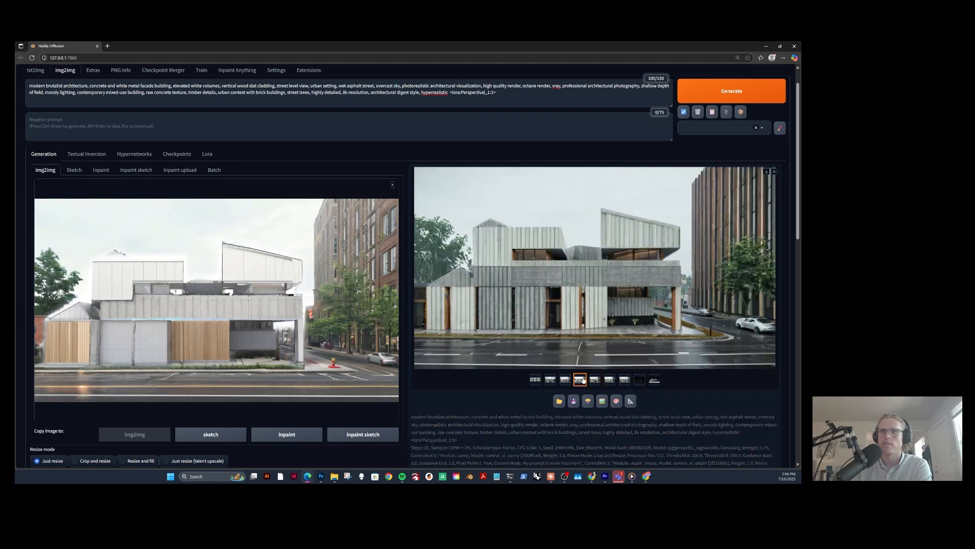
{"action": "left_click", "coordinate": [550, 381]}
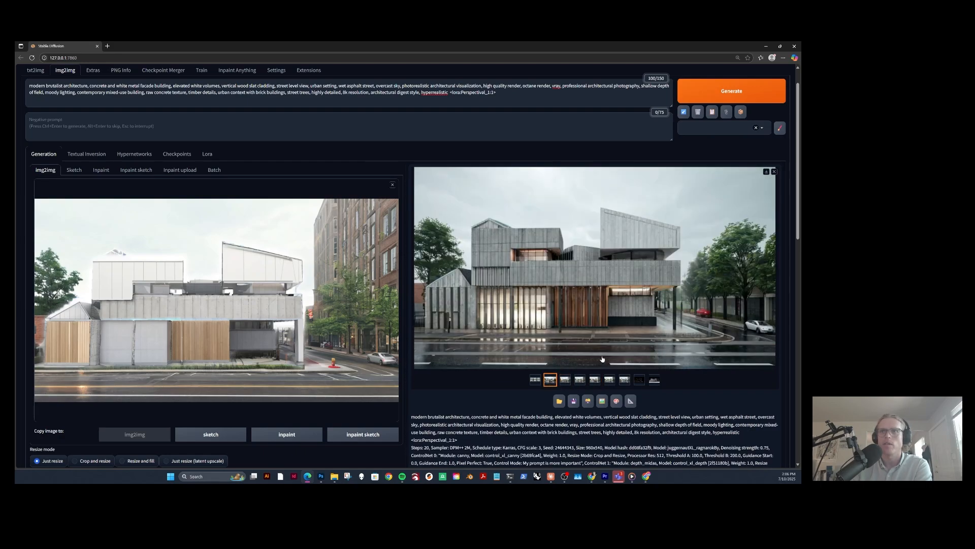
Set the denoising strength to 0.6 and select the Perspectival LoRA tag at the end of the img2img prompt.
{"action": "scroll", "coordinate": [589, 362], "scroll_direction": "down", "scroll_amount": 4}
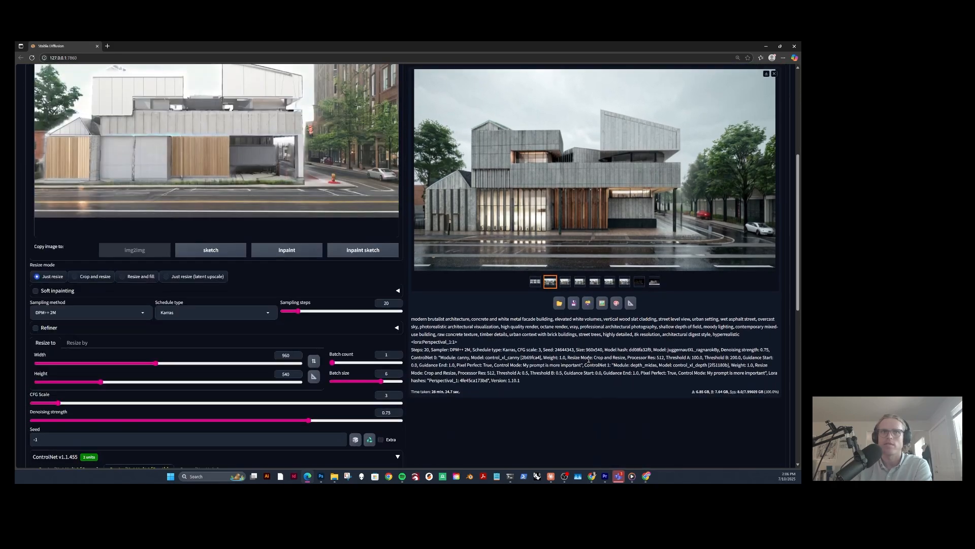
{"action": "left_click_drag", "start_coordinate": [309, 420], "coordinate": [254, 420]}
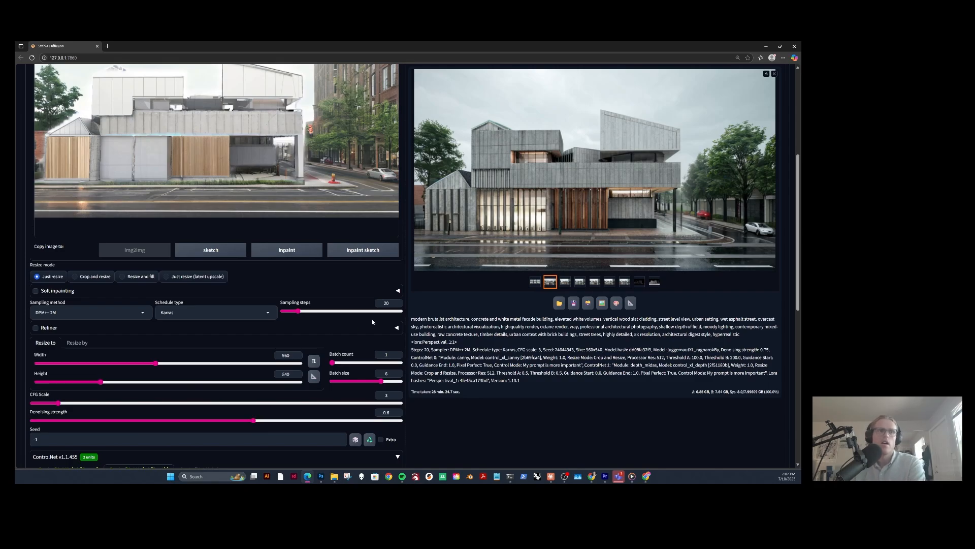
{"action": "scroll", "coordinate": [429, 350], "scroll_direction": "up", "scroll_amount": 4}
{"action": "scroll", "coordinate": [429, 349], "scroll_direction": "up", "scroll_amount": 1}
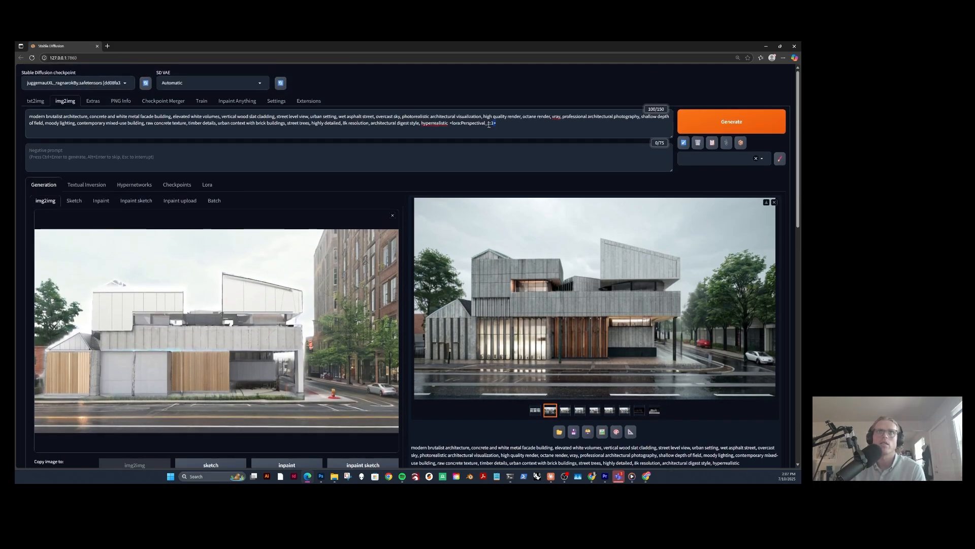
{"action": "left_click_drag", "start_coordinate": [497, 123], "coordinate": [454, 124]}
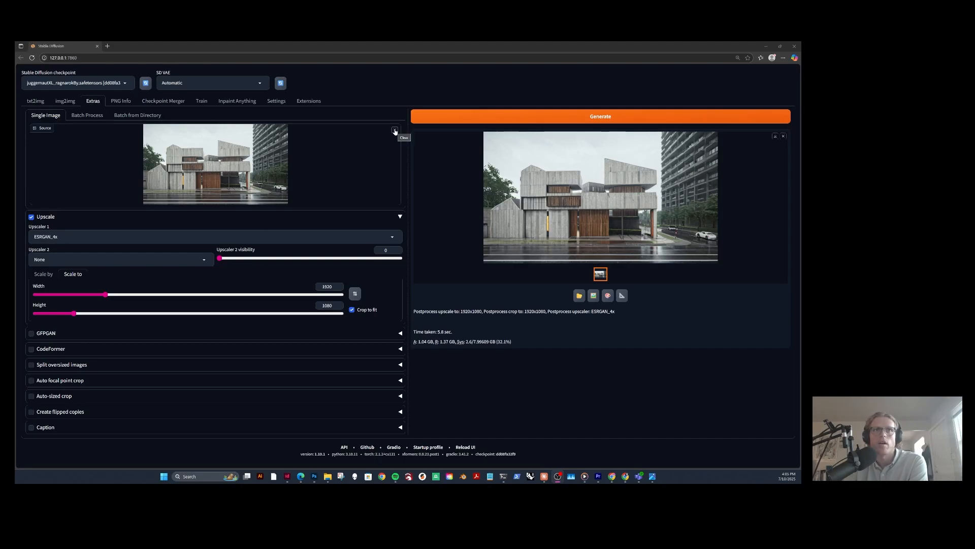
Clear the source image from the single-image upscaler in Extras.
{"action": "left_click", "coordinate": [395, 130]}
{"action": "left_click", "coordinate": [226, 160]}
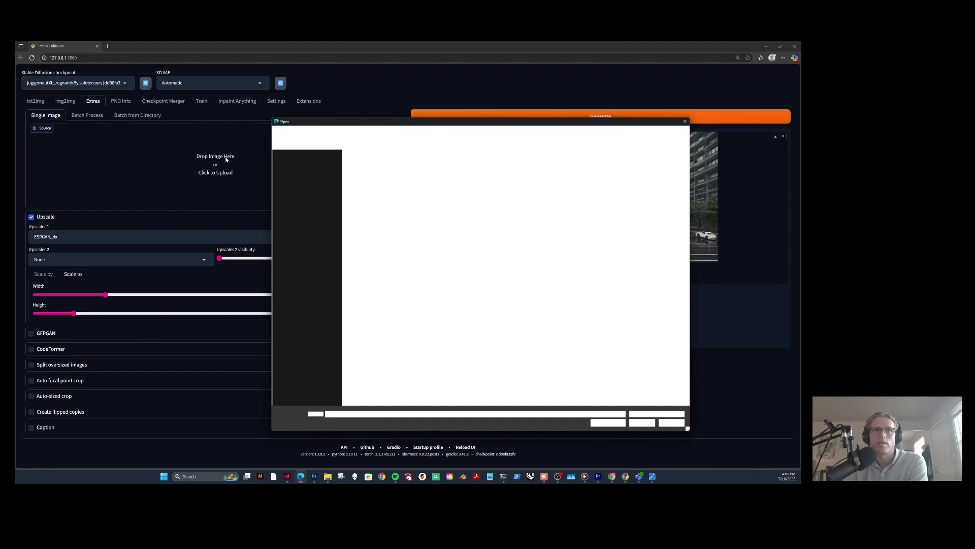
{"action": "left_click", "coordinate": [681, 429]}
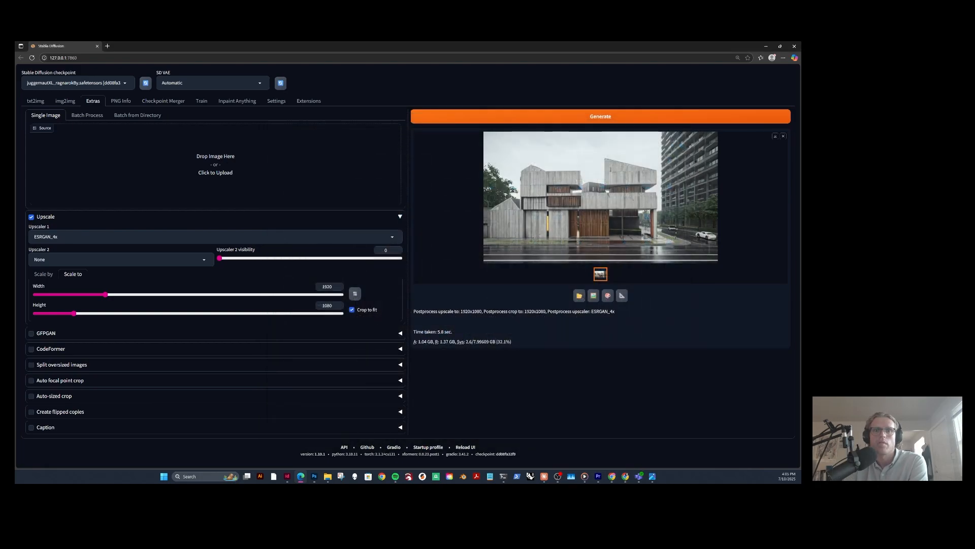
{"action": "left_click", "coordinate": [328, 477]}
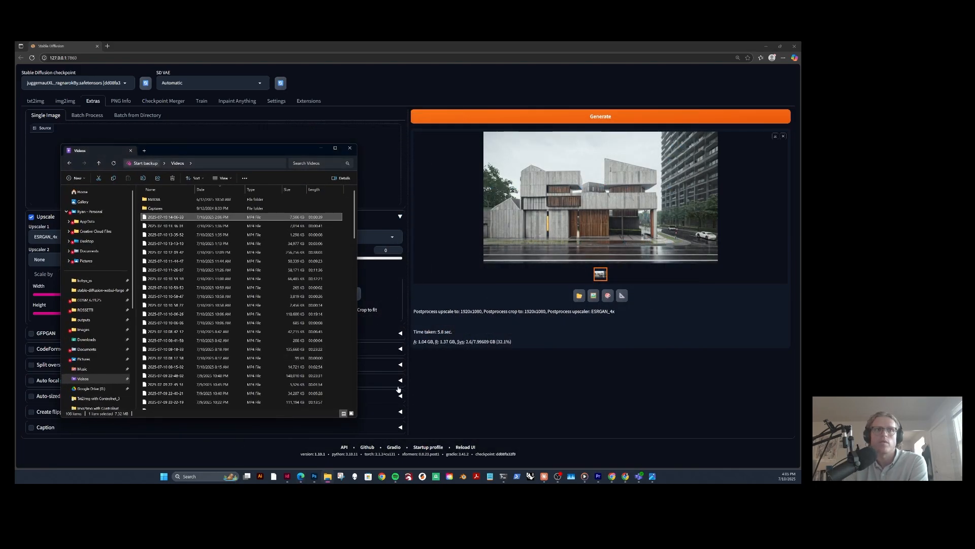
{"action": "left_click", "coordinate": [321, 149]}
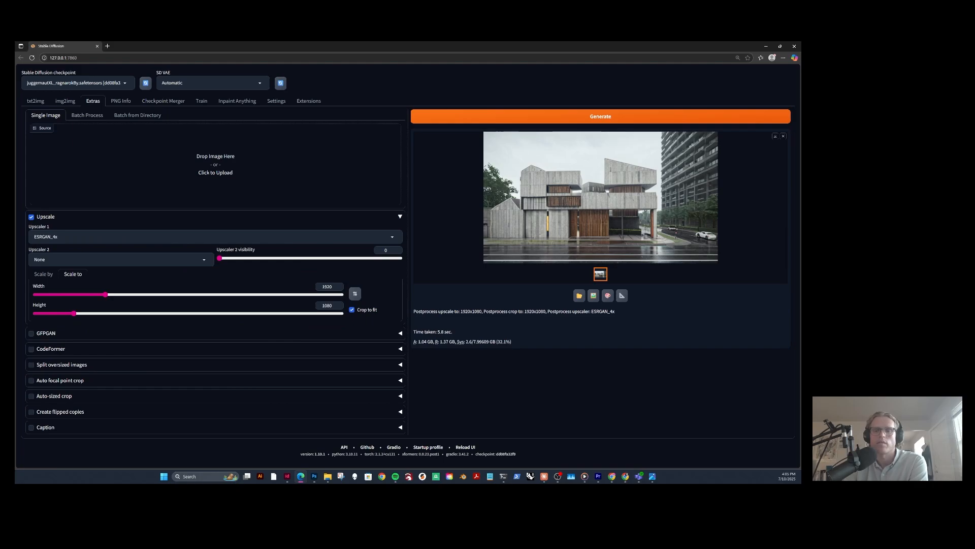
Switch to the image viewer and page through the saved renders, from the context-free building image to the inpainted street versions.
{"action": "left_click", "coordinate": [652, 476]}
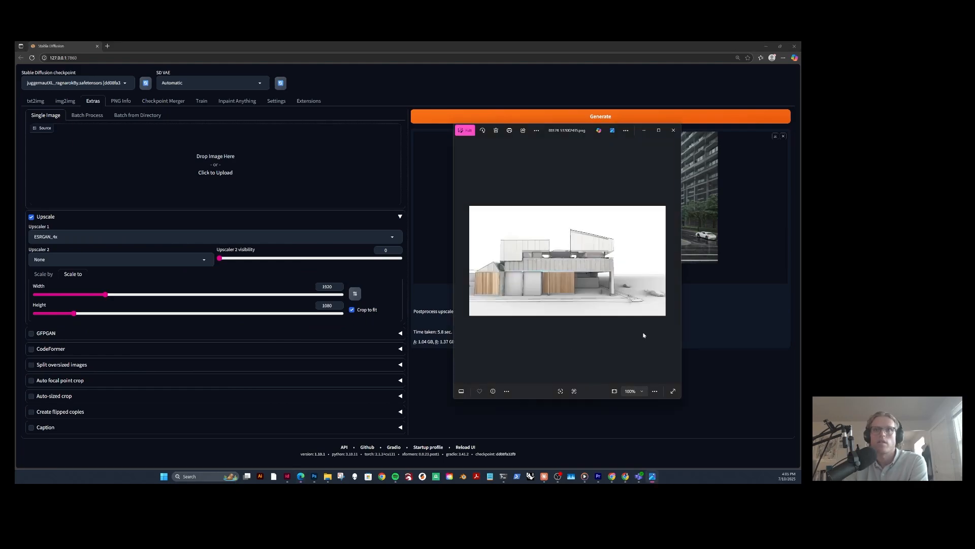
{"action": "left_click", "coordinate": [676, 262]}
{"action": "left_click", "coordinate": [675, 262]}
{"action": "left_click", "coordinate": [675, 263]}
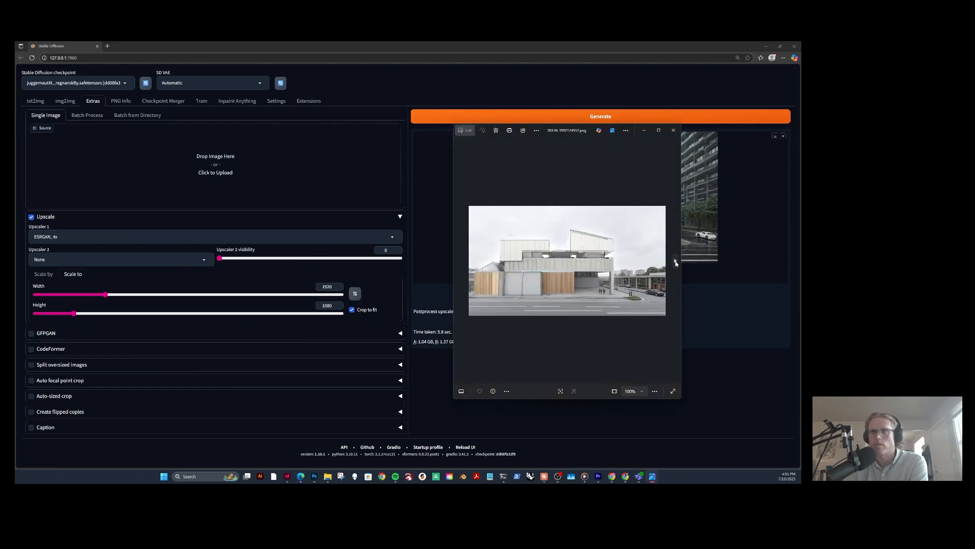
{"action": "left_click", "coordinate": [676, 262]}
{"action": "left_click", "coordinate": [675, 263]}
{"action": "left_click", "coordinate": [676, 262]}
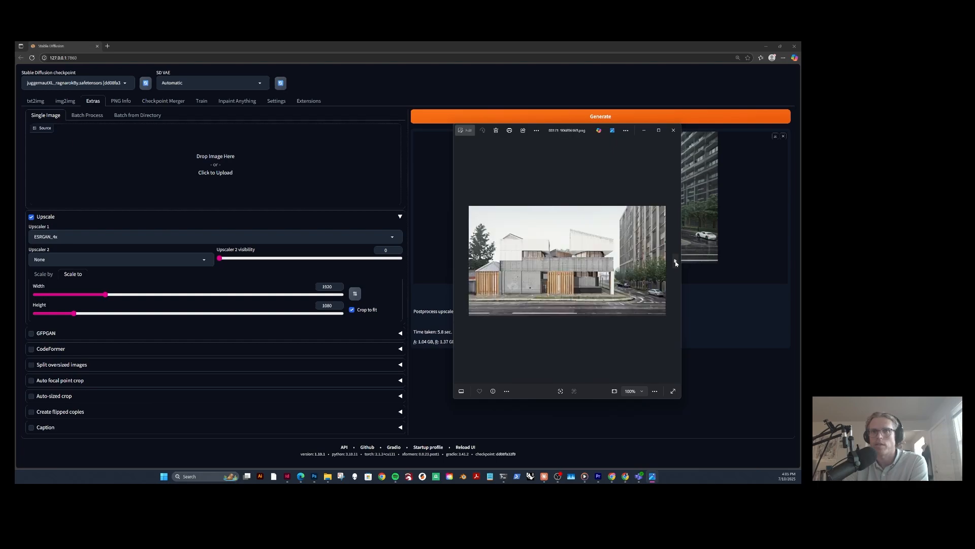
{"action": "left_click", "coordinate": [677, 262]}
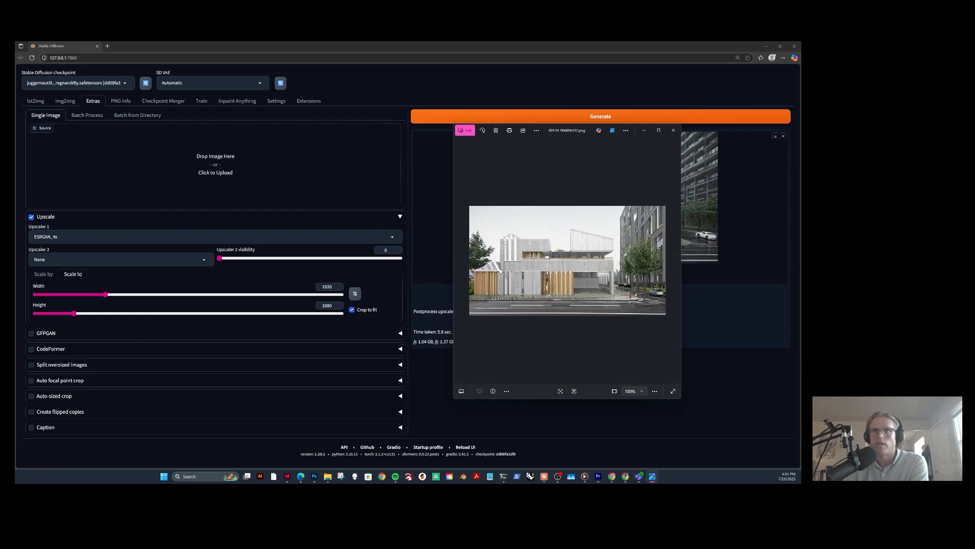
Page back through the saved renders to review the darker wet-street variants with reworked facades.
{"action": "left_click", "coordinate": [459, 262]}
{"action": "left_click", "coordinate": [458, 262]}
{"action": "left_click", "coordinate": [458, 262]}
{"action": "left_click", "coordinate": [458, 262]}
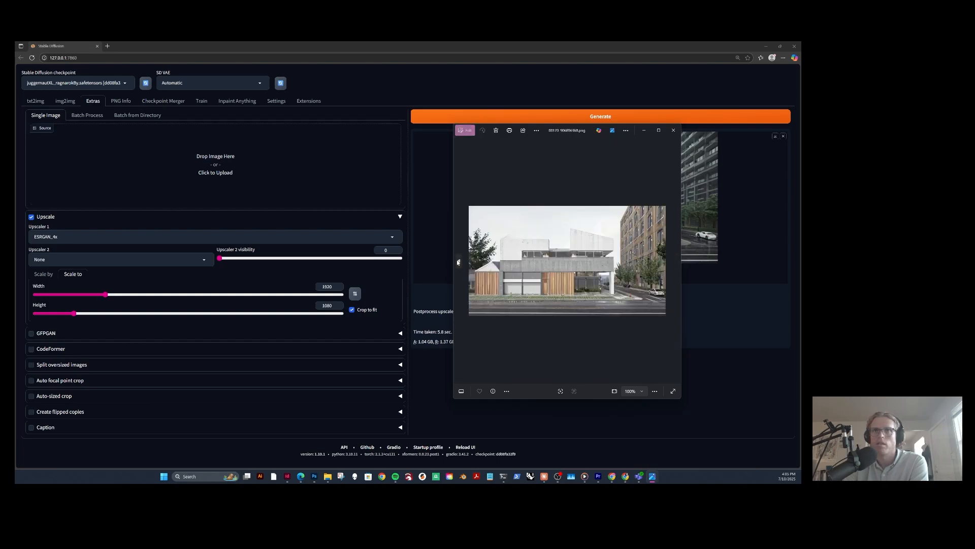
{"action": "left_click", "coordinate": [458, 262]}
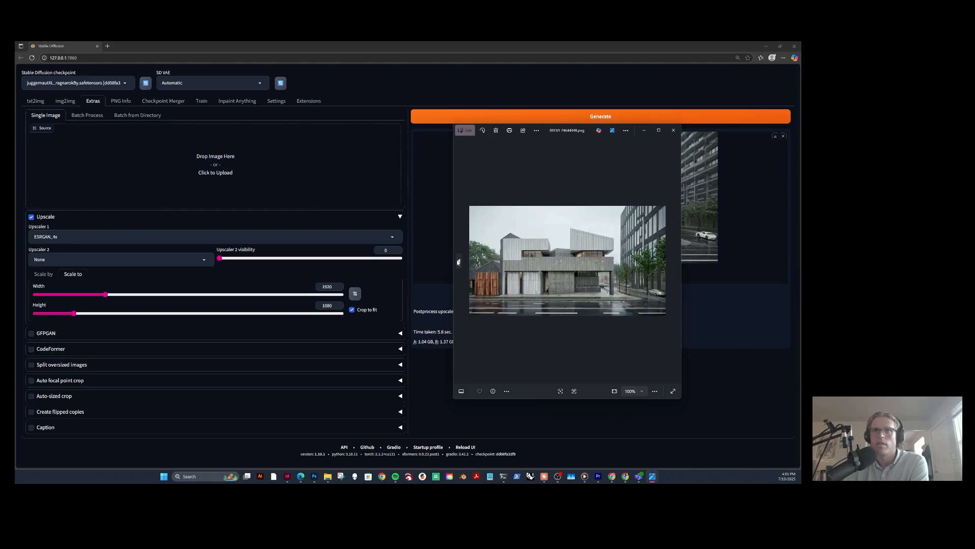
{"action": "left_click", "coordinate": [458, 262]}
{"action": "left_click", "coordinate": [458, 262]}
{"action": "left_click", "coordinate": [458, 262]}
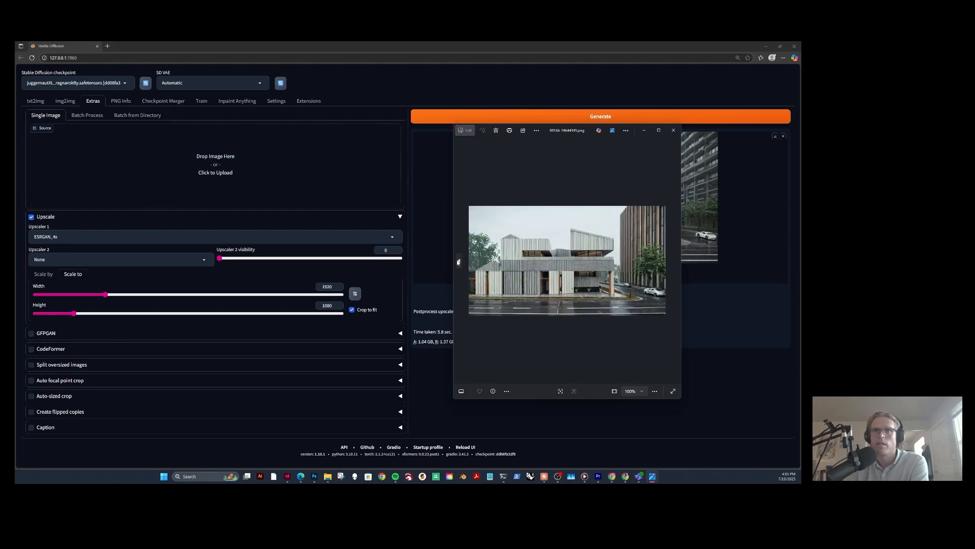
{"action": "left_click", "coordinate": [458, 262]}
{"action": "left_click", "coordinate": [458, 262]}
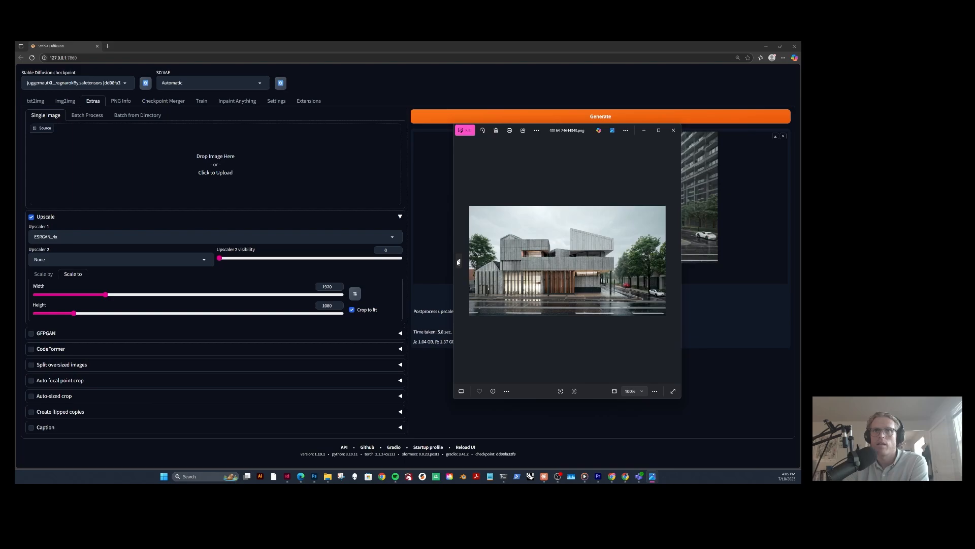
Find the lighter refined variant with white upper volumes and a brick building beside it, and load it as the upscaling source.
{"action": "left_click", "coordinate": [459, 262]}
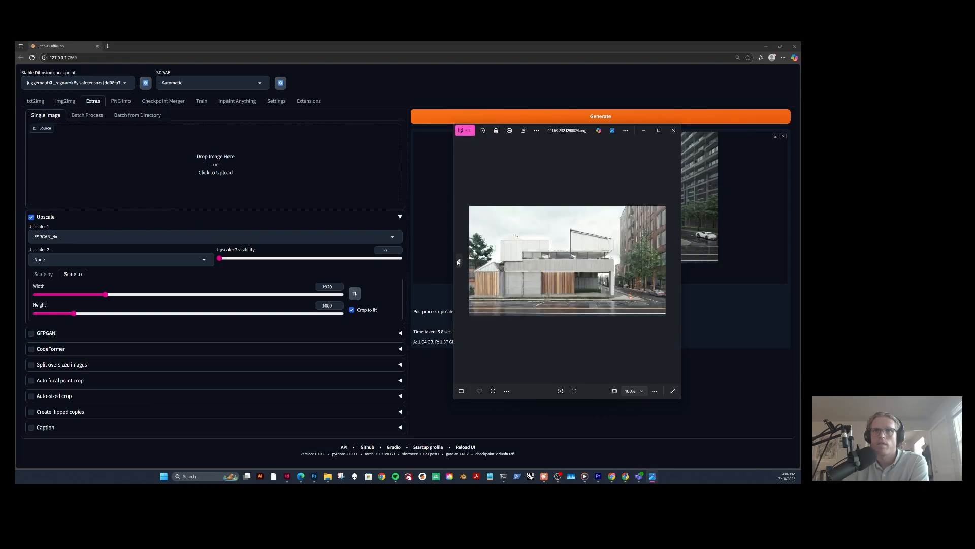
{"action": "left_click", "coordinate": [459, 261]}
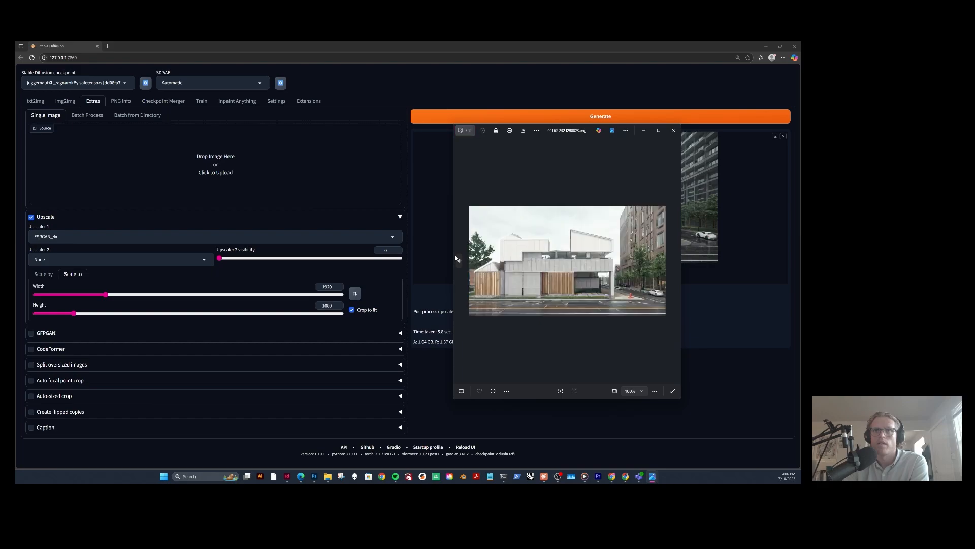
{"action": "left_click", "coordinate": [459, 262]}
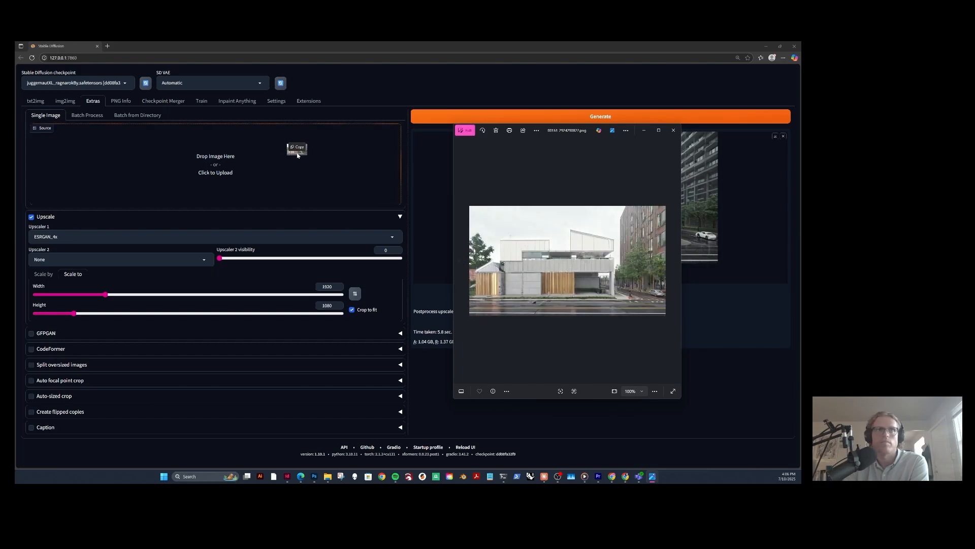
{"action": "left_click", "coordinate": [253, 154]}
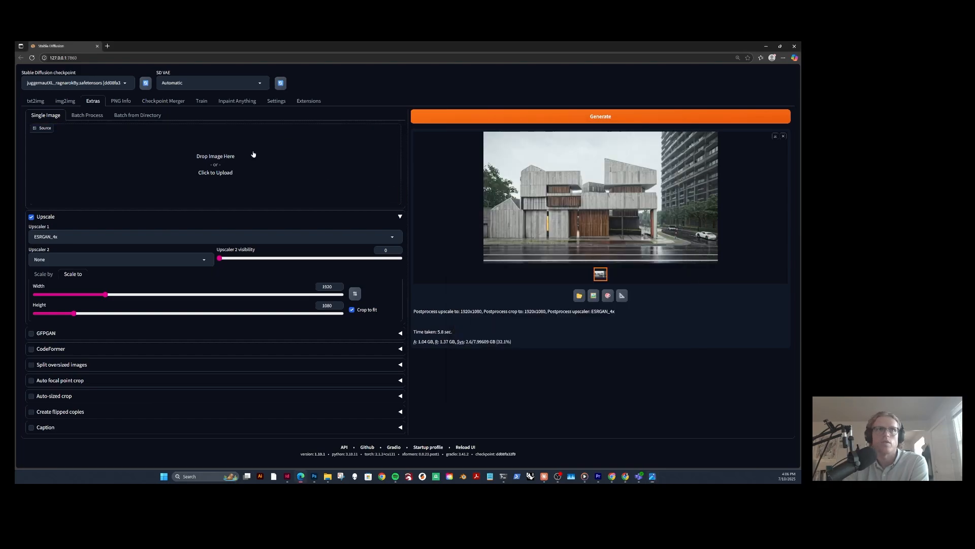
Review the models available for Upscaler 1 and Upscaler 2.
{"action": "left_click", "coordinate": [64, 235]}
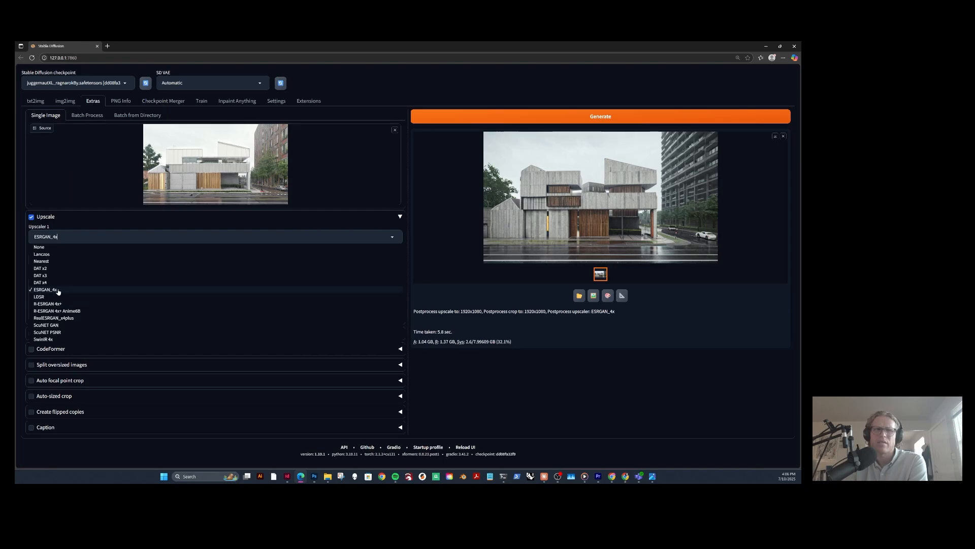
{"action": "left_click", "coordinate": [458, 390]}
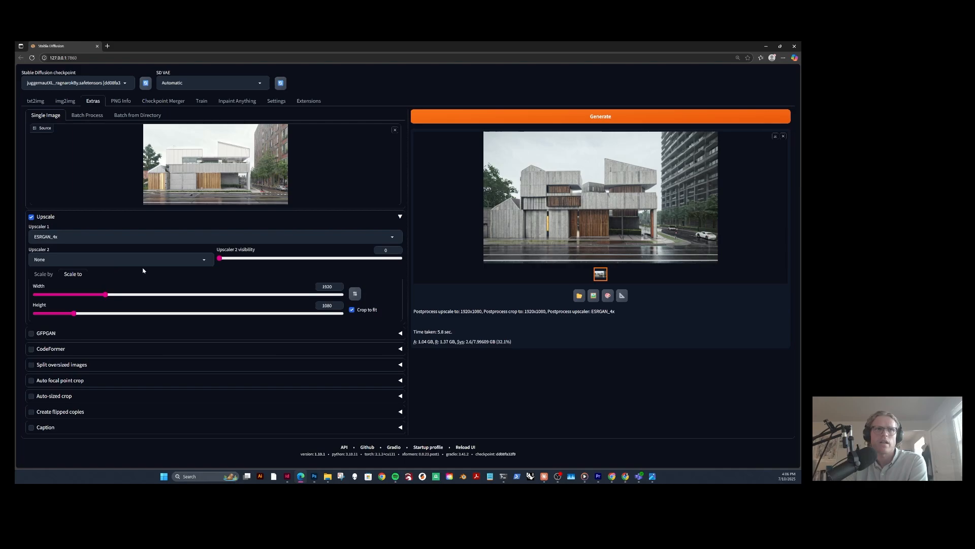
{"action": "left_click", "coordinate": [46, 259]}
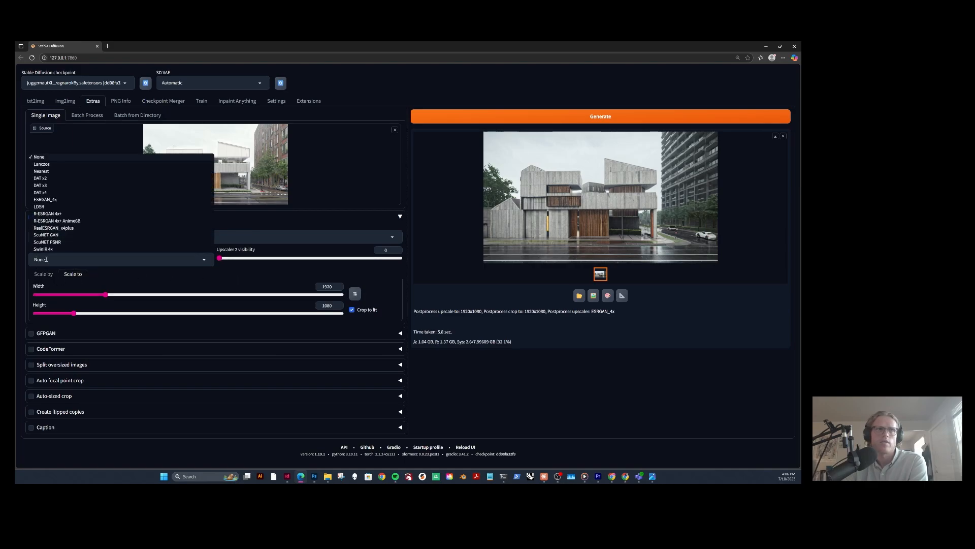
{"action": "left_click", "coordinate": [443, 412]}
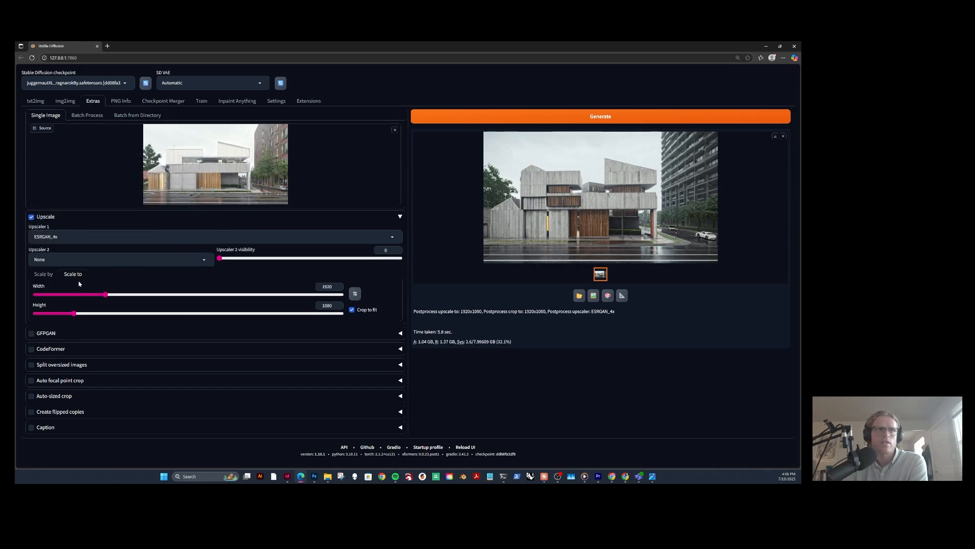
Compare the two scaling modes, keep Scale to at 1920 × 1080, and generate the ESRGAN_4x upscale of the loaded render.
{"action": "left_click", "coordinate": [46, 275]}
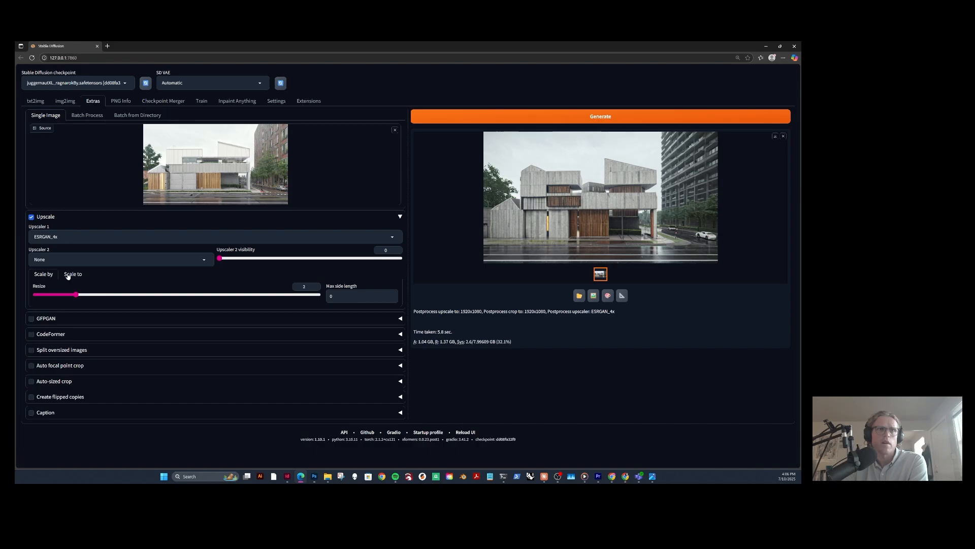
{"action": "left_click", "coordinate": [70, 274]}
{"action": "left_click", "coordinate": [44, 274]}
{"action": "left_click", "coordinate": [73, 274]}
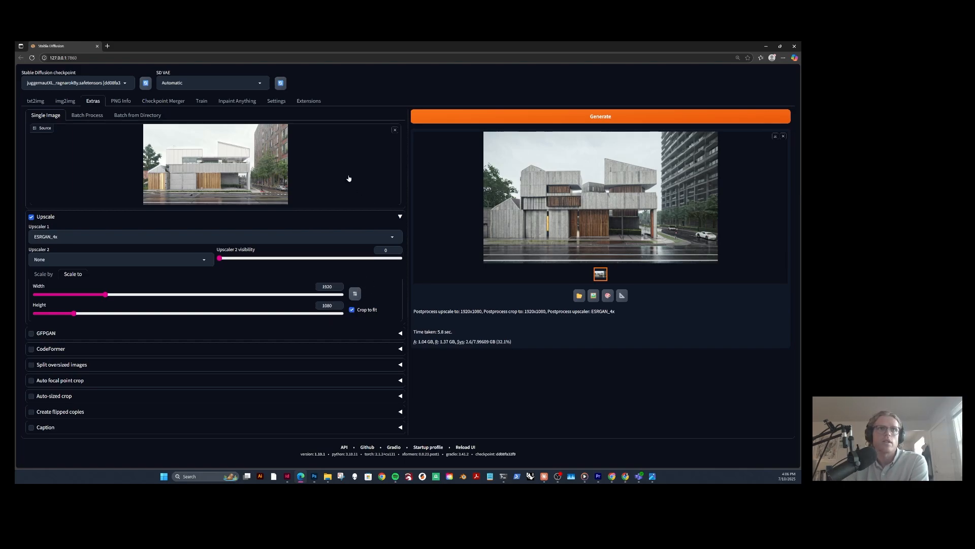
{"action": "left_click", "coordinate": [505, 121]}
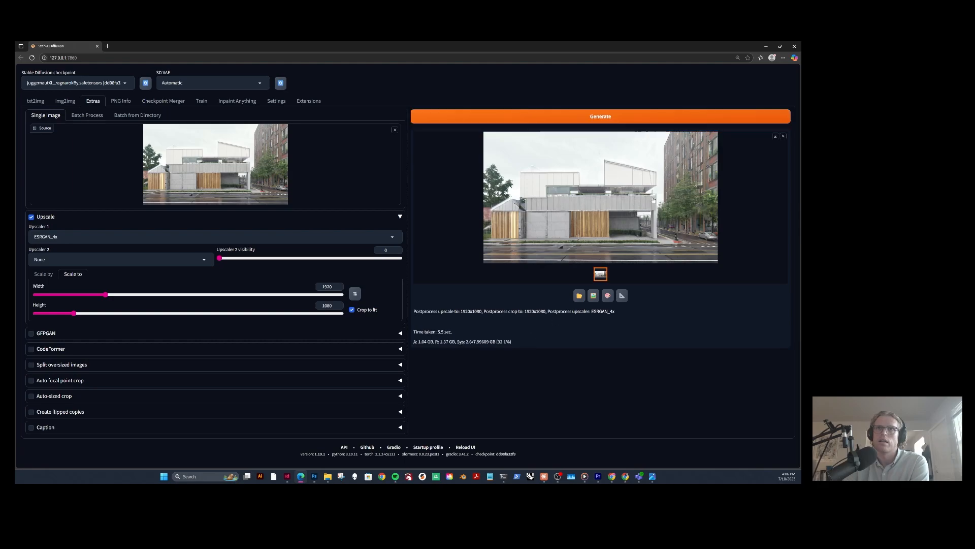
Download the upscaled render, open the saved file in the image viewer, and widen the viewer window to inspect it.
{"action": "left_click", "coordinate": [776, 136]}
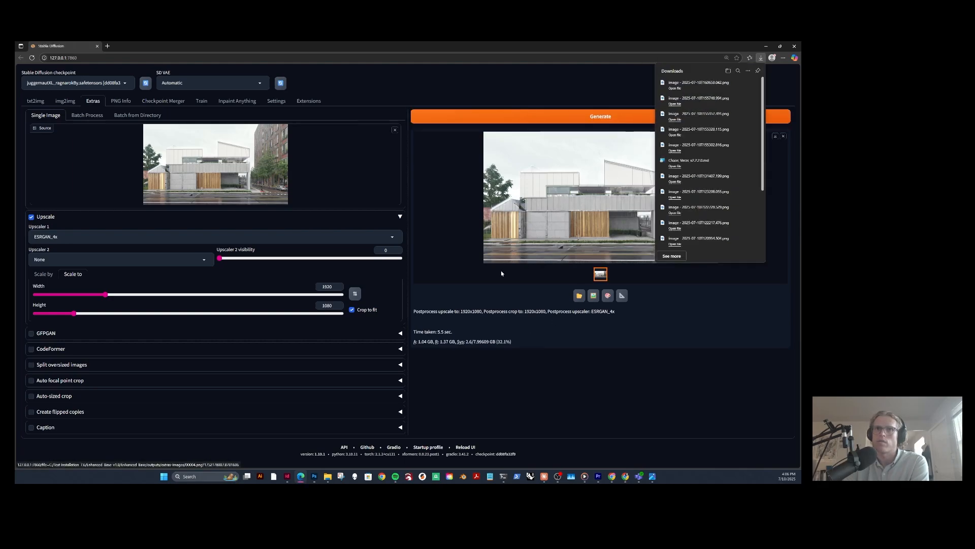
{"action": "left_click", "coordinate": [704, 85]}
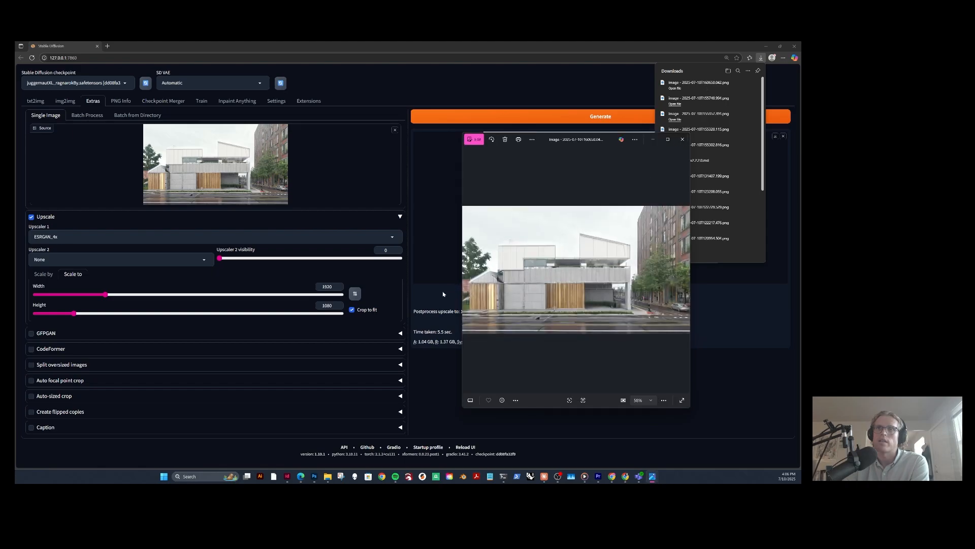
{"action": "left_click_drag", "start_coordinate": [462, 283], "coordinate": [175, 275]}
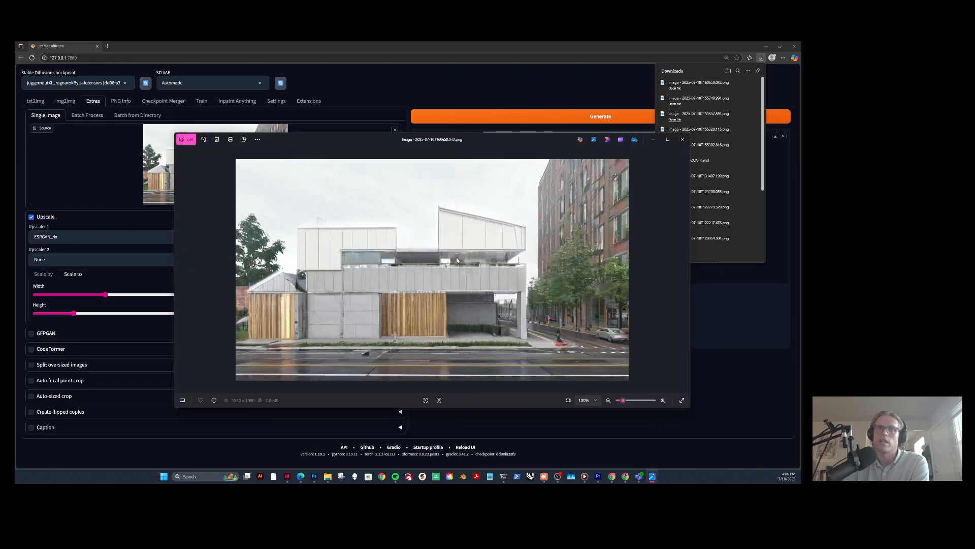